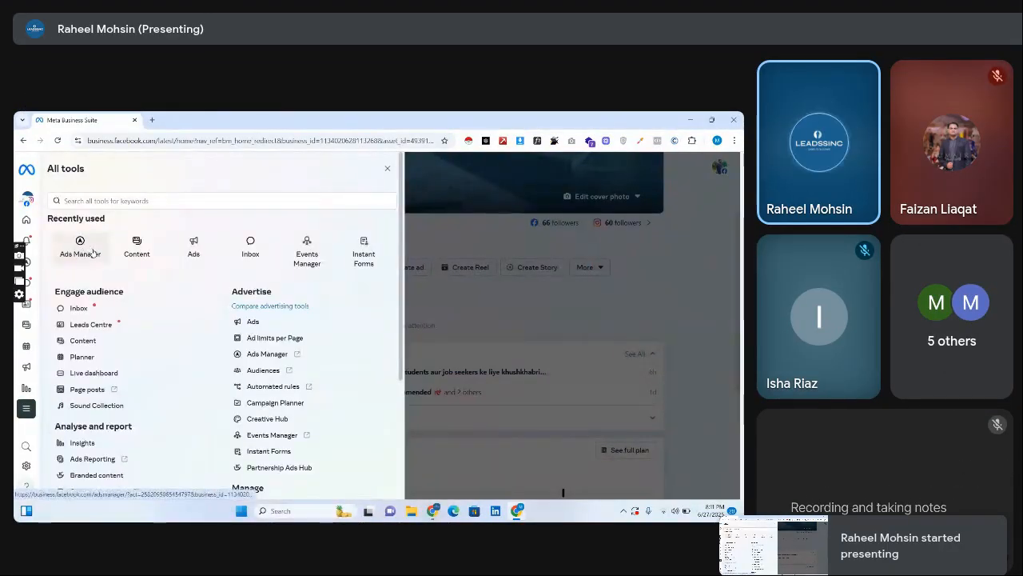
Open Ads Manager from Meta Business Suite and start creating a new campaign.
{"action": "left_click", "coordinate": [91, 252]}
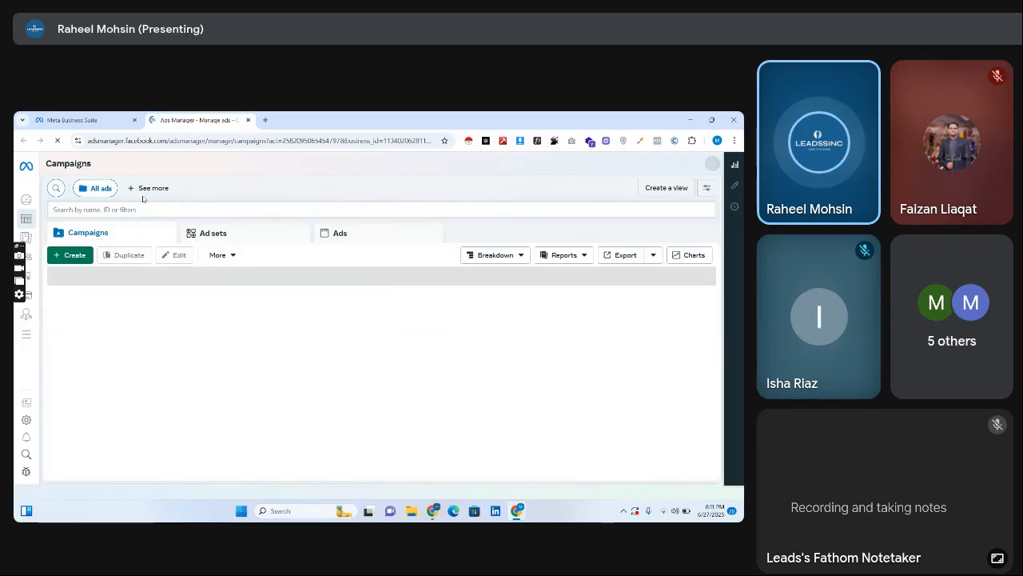
{"action": "left_click", "coordinate": [71, 261]}
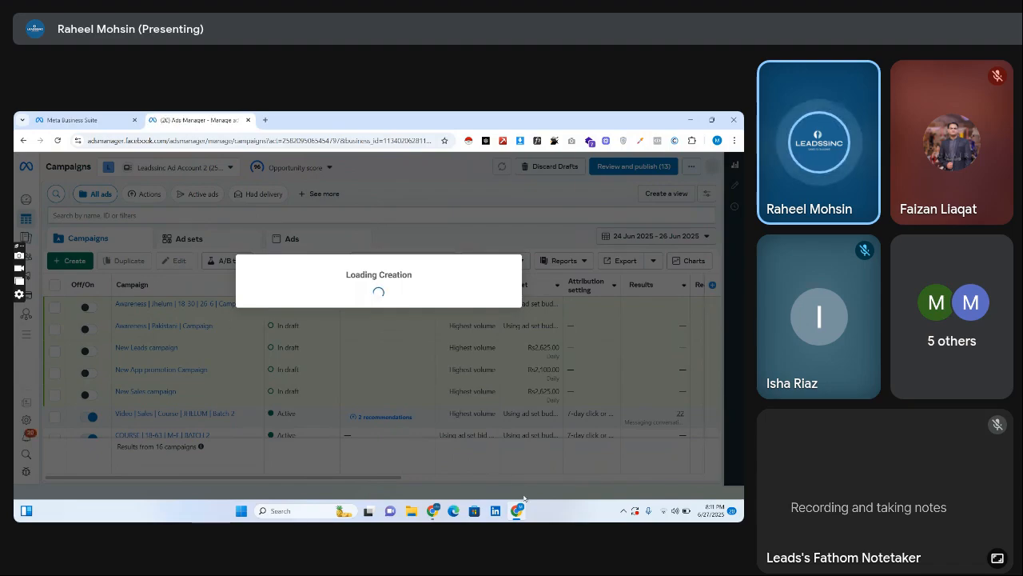
{"action": "mouse_move", "coordinate": [434, 509]}
{"action": "left_click", "coordinate": [392, 466]}
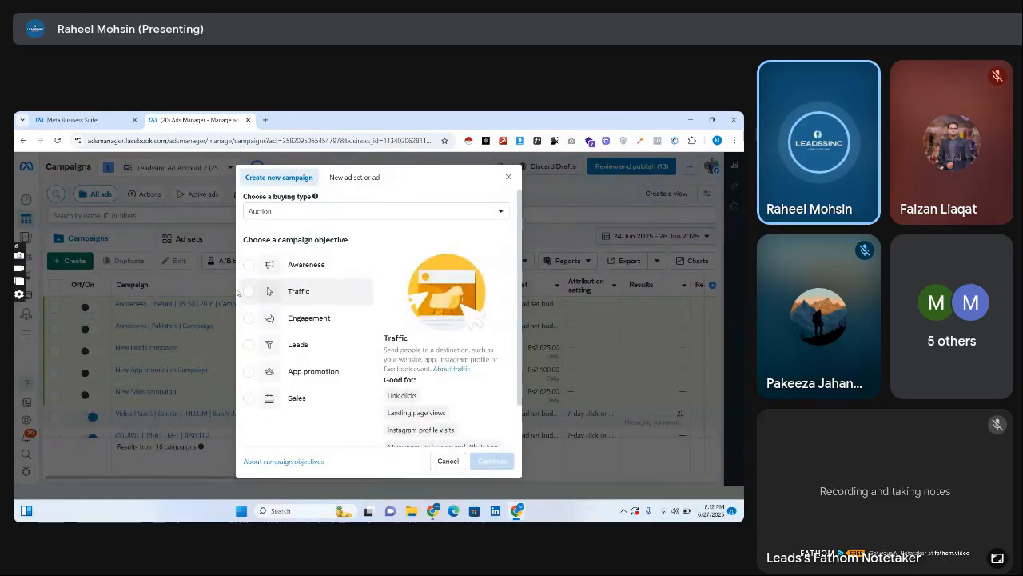
Choose Traffic as the campaign objective and continue to the campaign setup choice.
{"action": "left_click", "coordinate": [280, 291]}
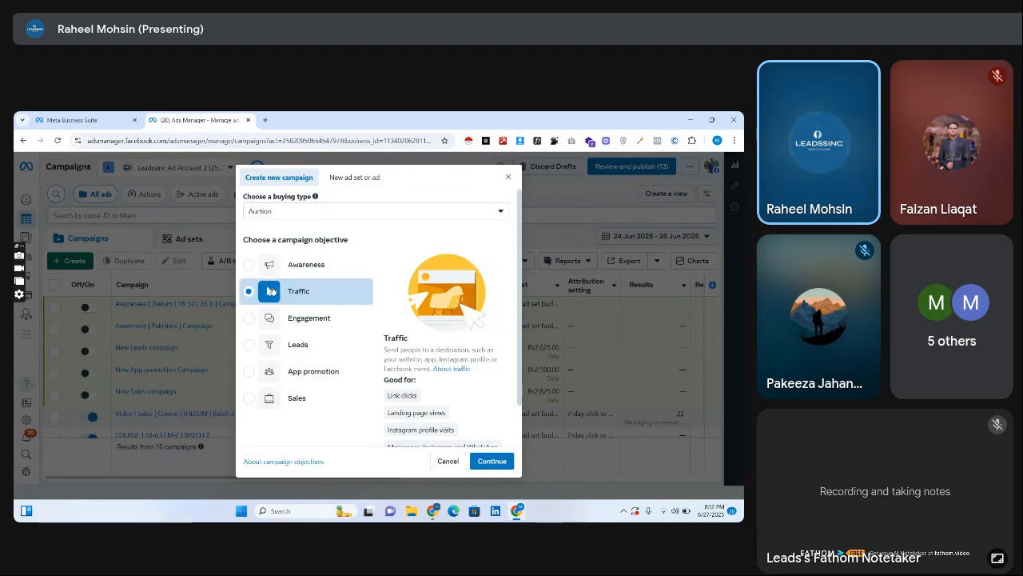
{"action": "left_click", "coordinate": [496, 461]}
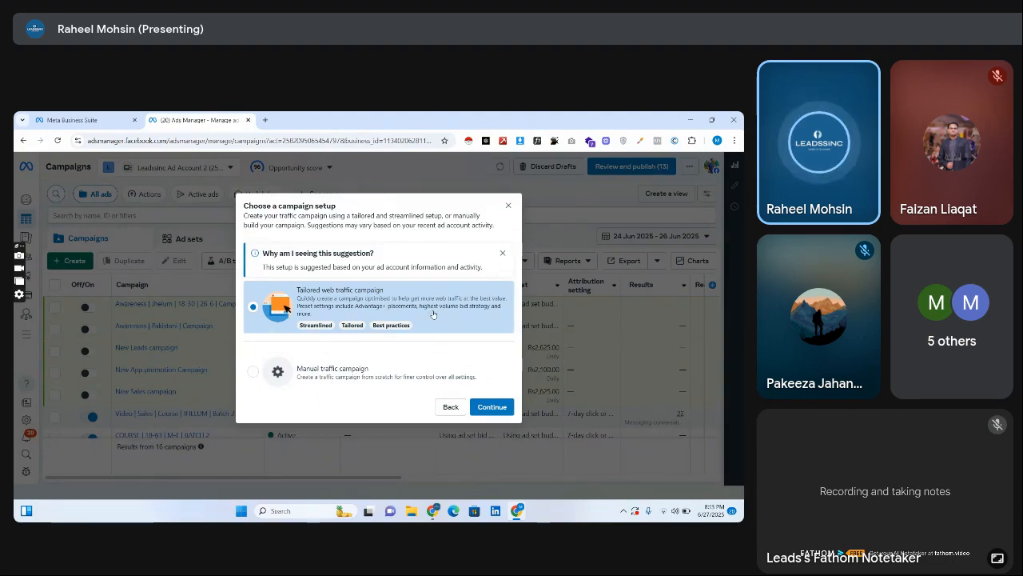
{"action": "mouse_move", "coordinate": [358, 326]}
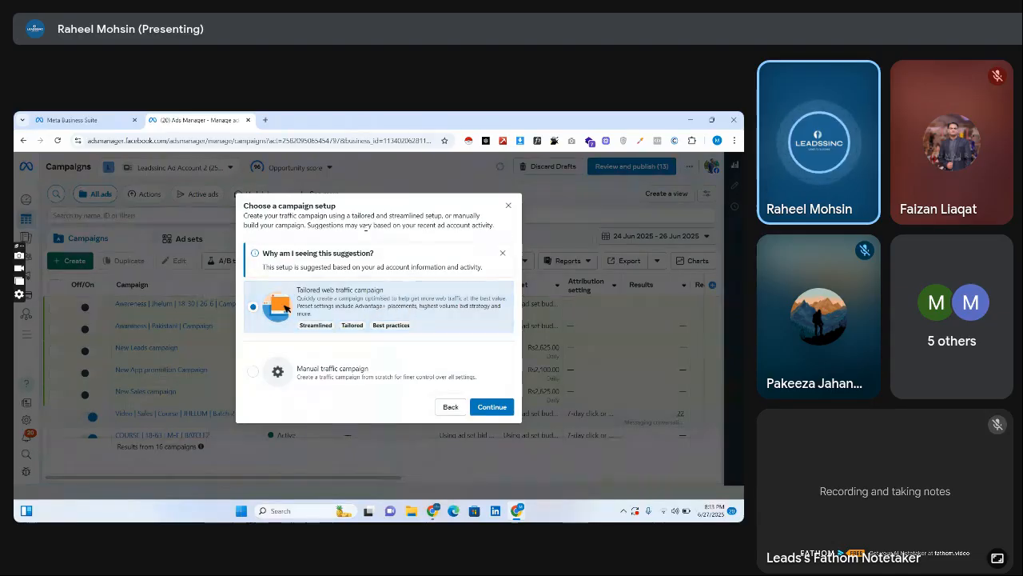
Open Facebook in a new browser tab, then return to Ads Manager and highlight "placements" in the tailored setup description.
{"action": "left_click", "coordinate": [266, 119]}
{"action": "type", "text": "facebook.com"}
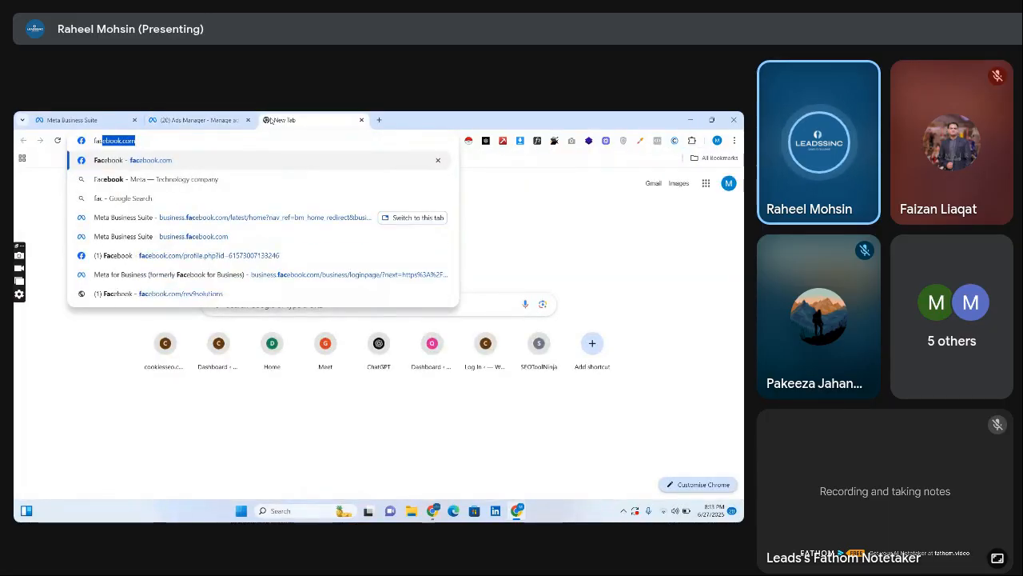
{"action": "key", "text": "Return"}
{"action": "left_click", "coordinate": [195, 120]}
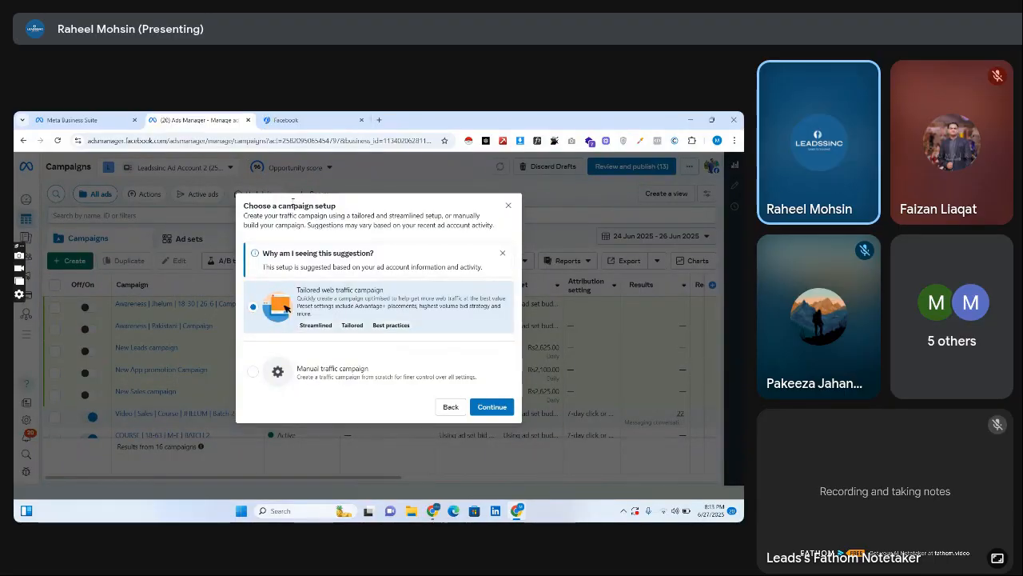
{"action": "left_click", "coordinate": [302, 117]}
{"action": "left_click", "coordinate": [212, 120]}
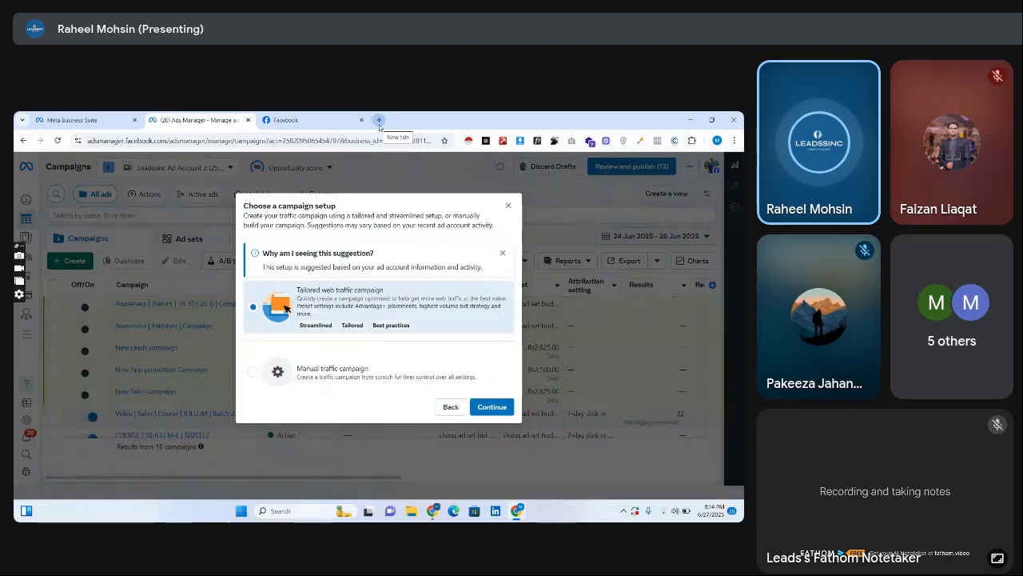
{"action": "left_click_drag", "start_coordinate": [388, 311], "coordinate": [417, 311]}
Reload the Facebook page and return to the campaign setup in Ads Manager.
{"action": "left_click", "coordinate": [288, 120]}
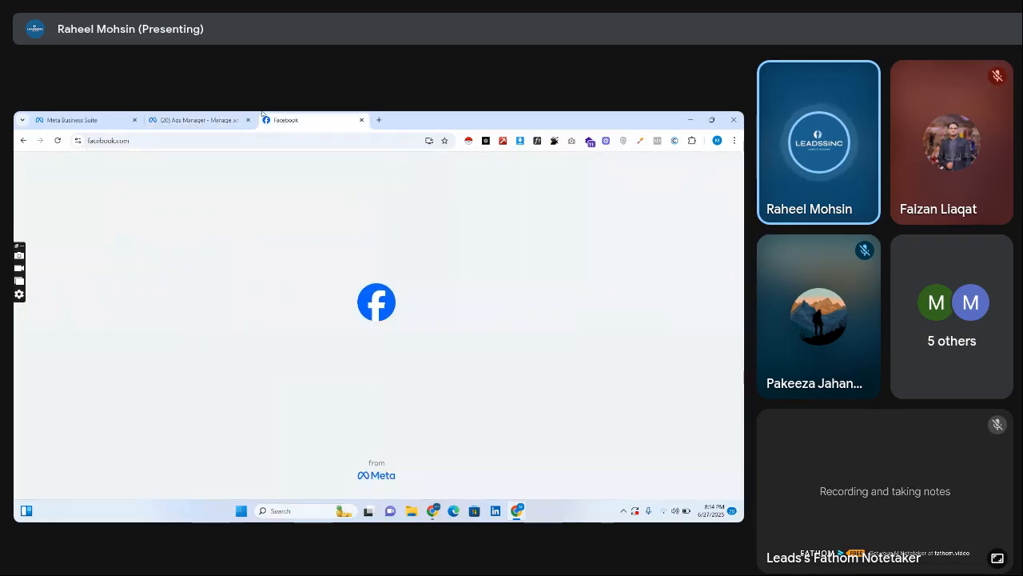
{"action": "left_click", "coordinate": [56, 140]}
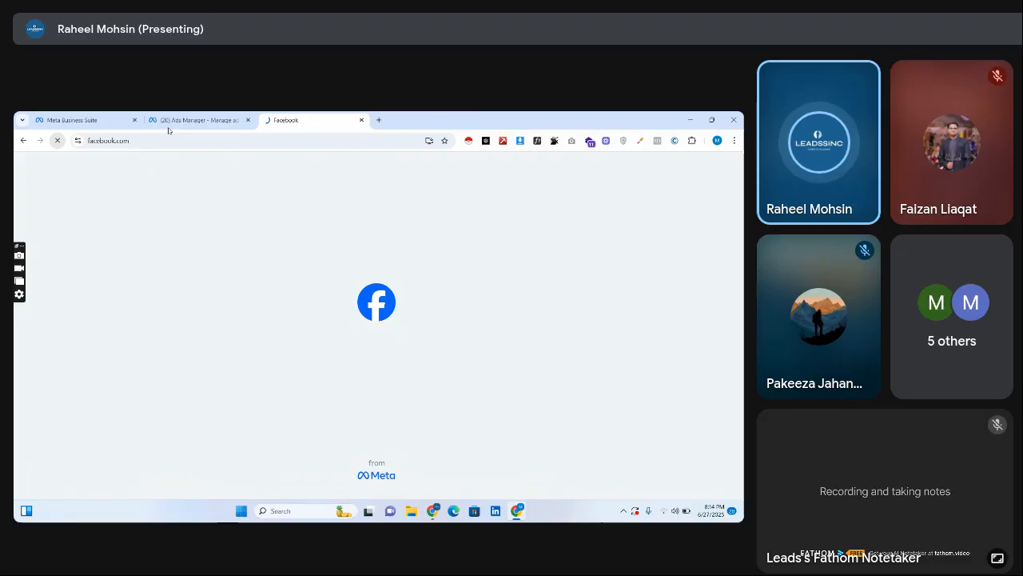
{"action": "left_click", "coordinate": [213, 117]}
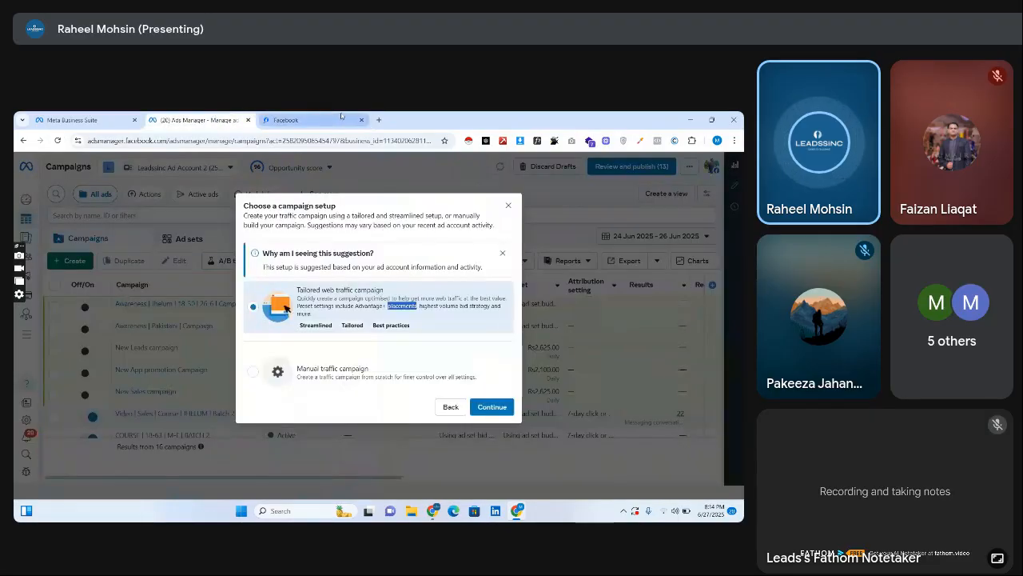
{"action": "left_click", "coordinate": [268, 120]}
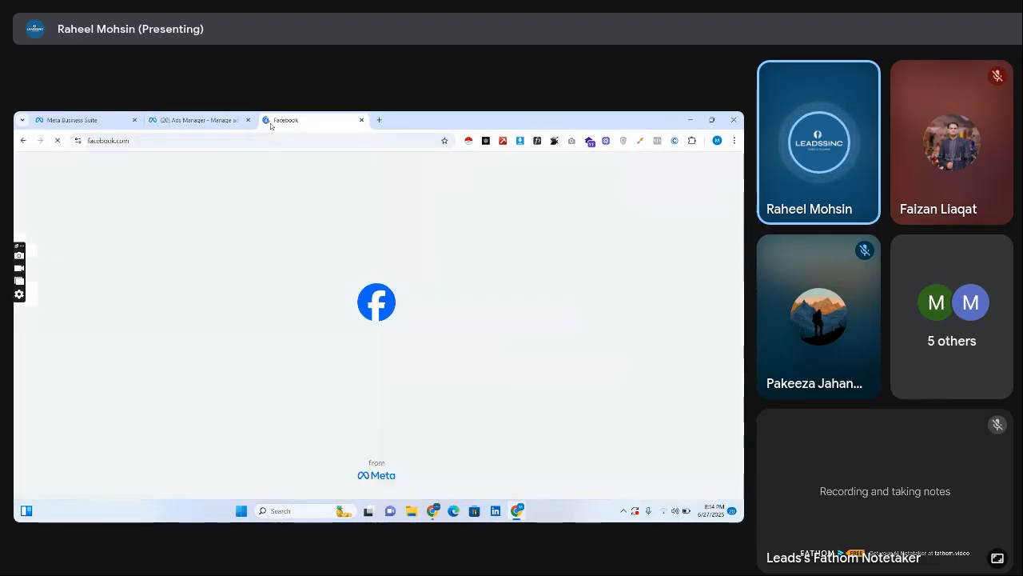
{"action": "left_click", "coordinate": [77, 141]}
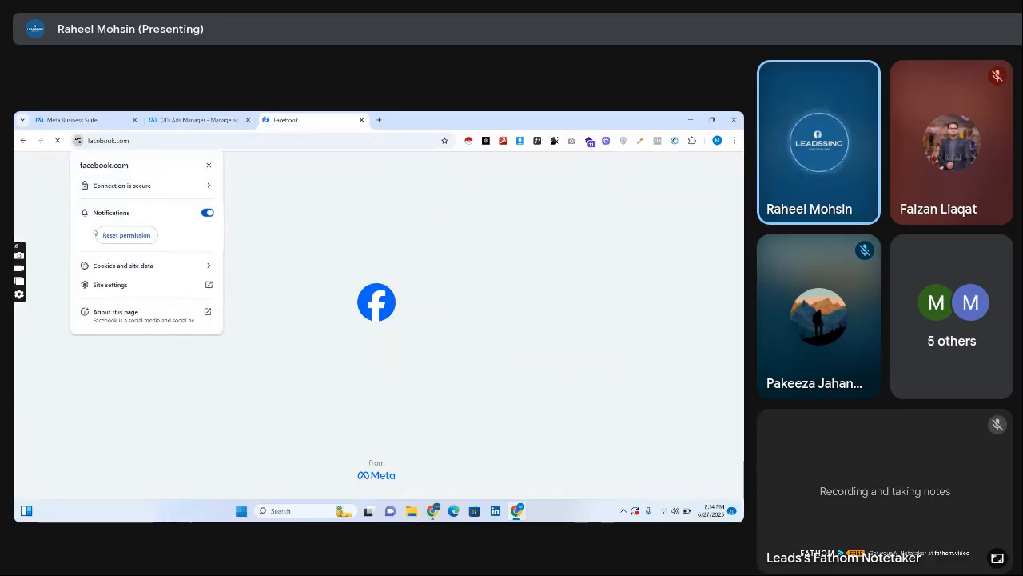
{"action": "left_click", "coordinate": [112, 283]}
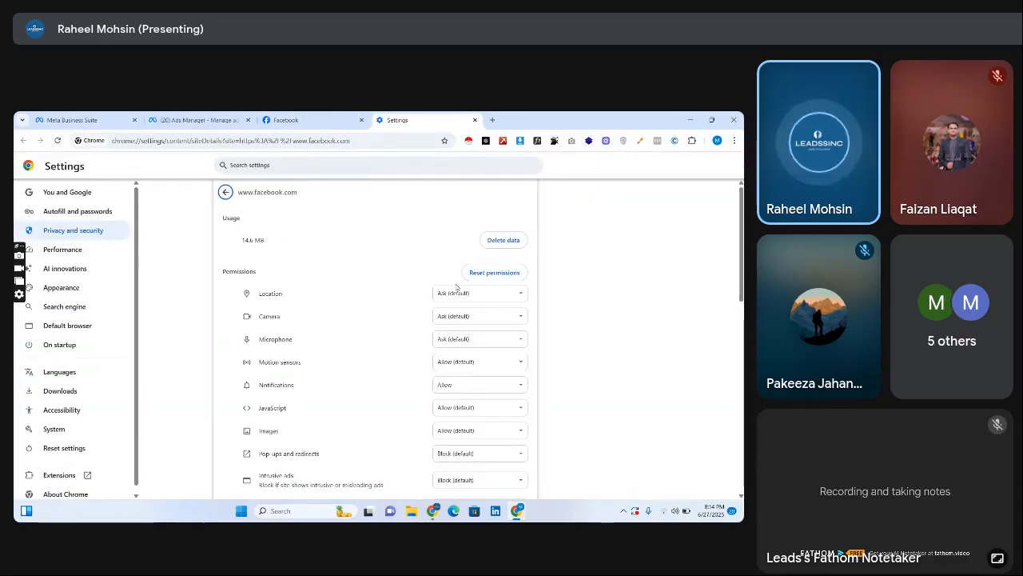
{"action": "left_click", "coordinate": [503, 240]}
{"action": "left_click", "coordinate": [479, 366]}
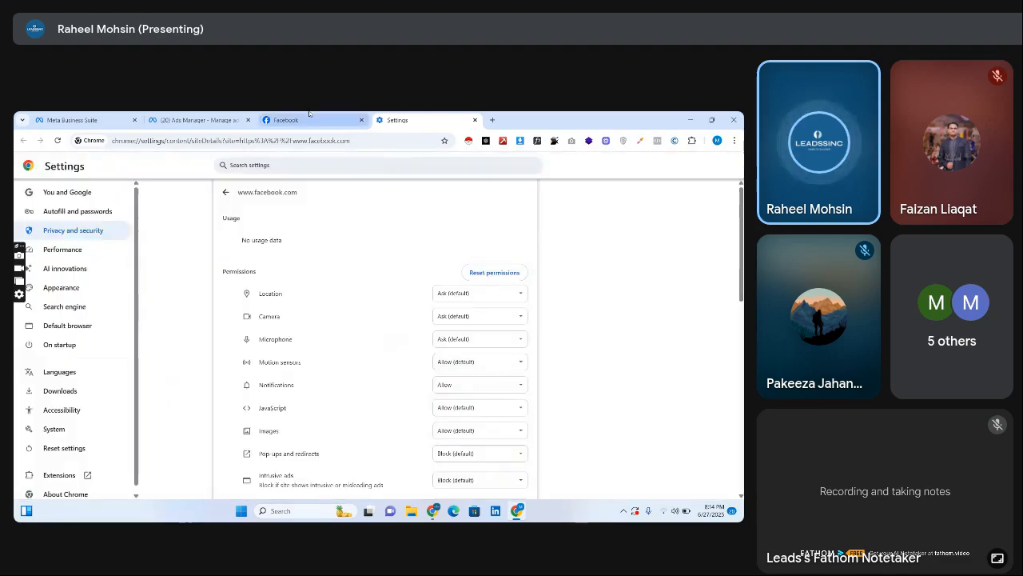
{"action": "left_click", "coordinate": [309, 116]}
{"action": "left_click", "coordinate": [245, 117]}
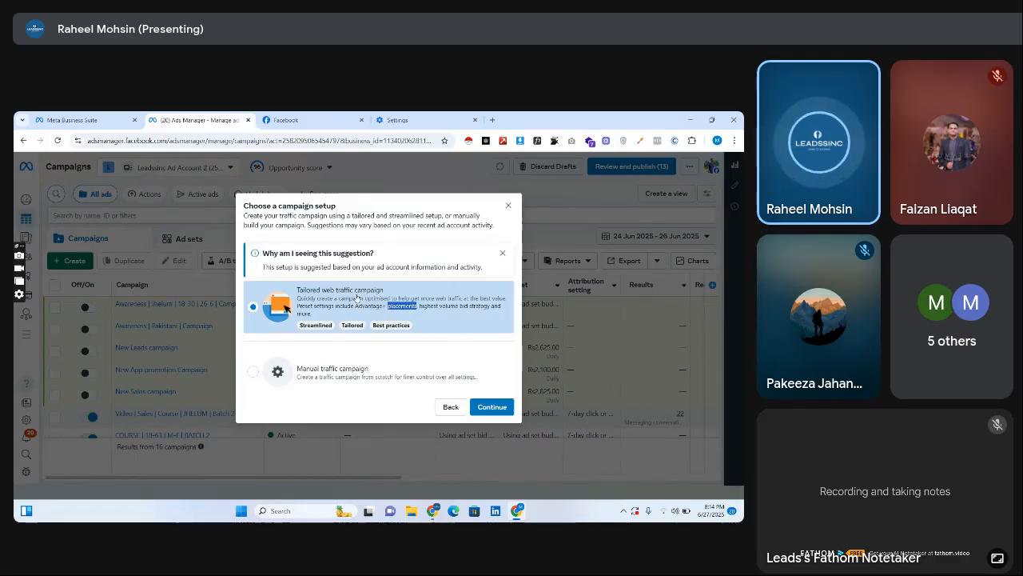
Select the Manual traffic campaign setup briefly, switch back to Tailored web traffic campaign, and read through the tailored option's description.
{"action": "left_click", "coordinate": [331, 370]}
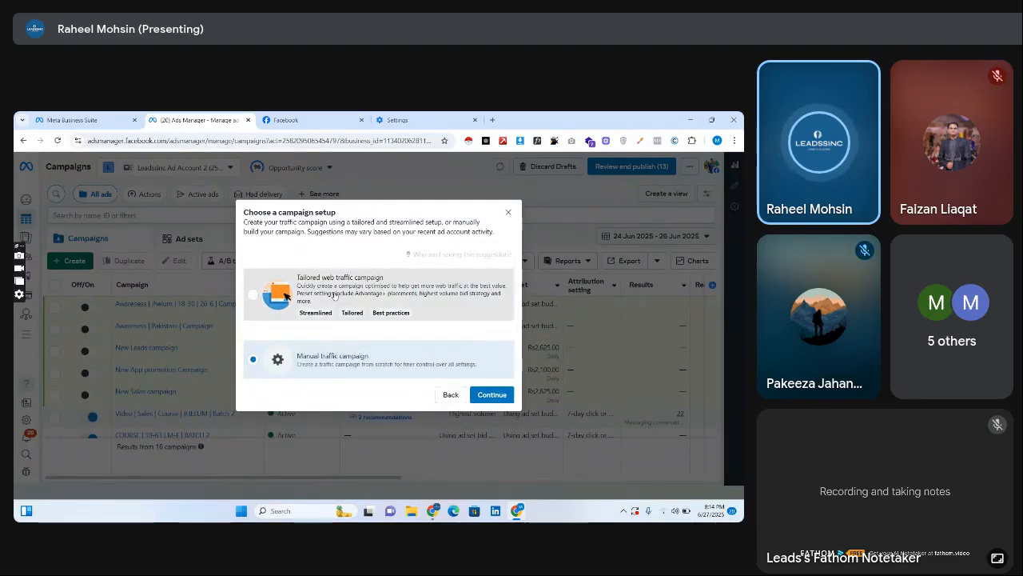
{"action": "left_click", "coordinate": [336, 296]}
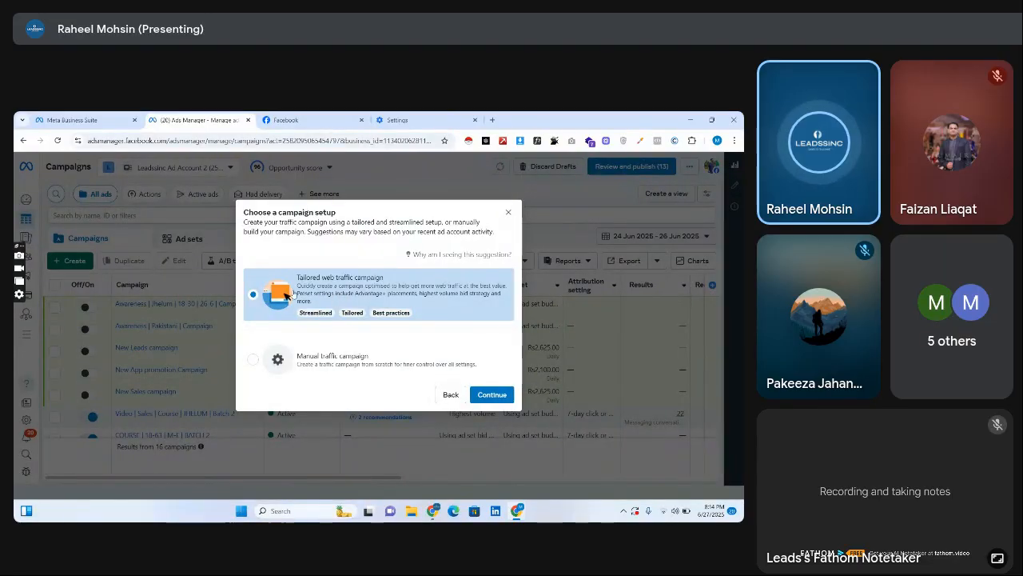
{"action": "left_click", "coordinate": [334, 299]}
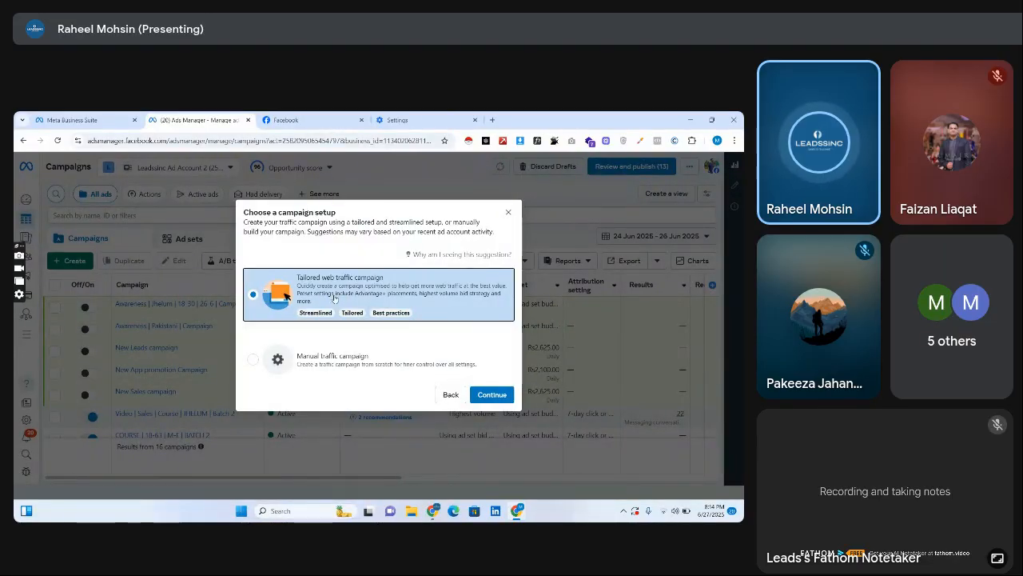
{"action": "left_click", "coordinate": [304, 290]}
{"action": "left_click_drag", "start_coordinate": [284, 290], "coordinate": [333, 292]}
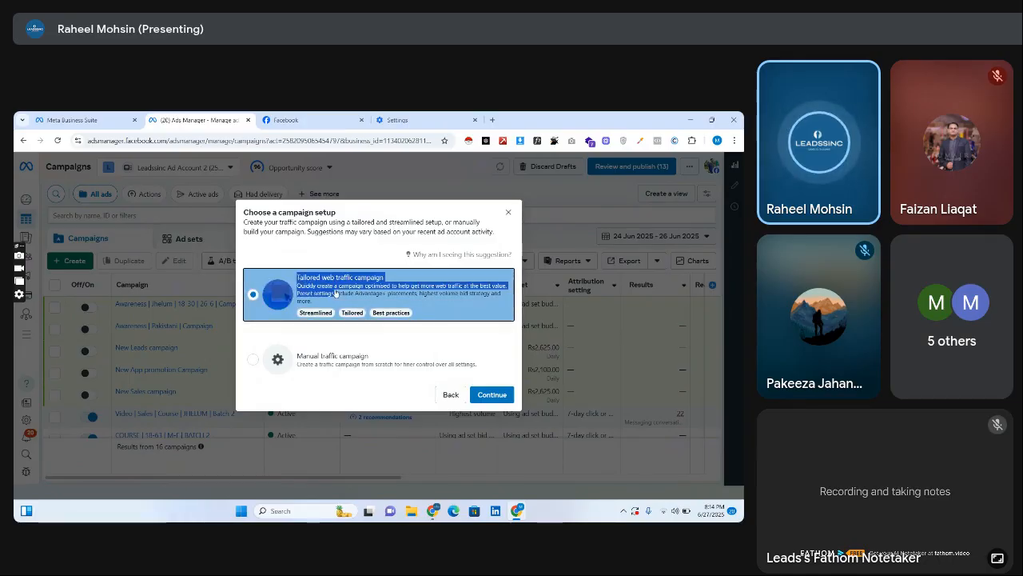
{"action": "left_click", "coordinate": [336, 293]}
{"action": "left_click_drag", "start_coordinate": [299, 279], "coordinate": [357, 303]}
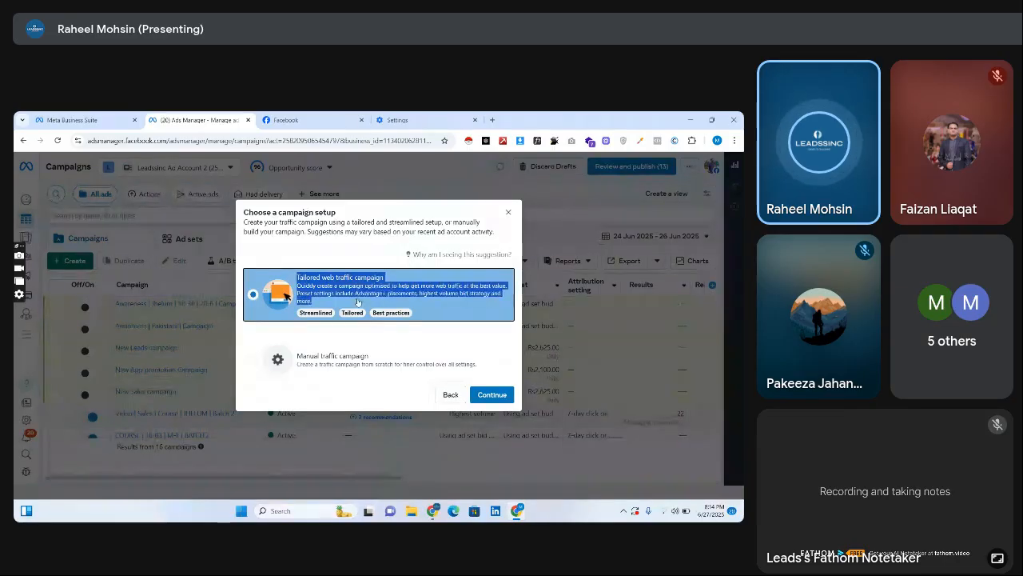
{"action": "left_click", "coordinate": [355, 300]}
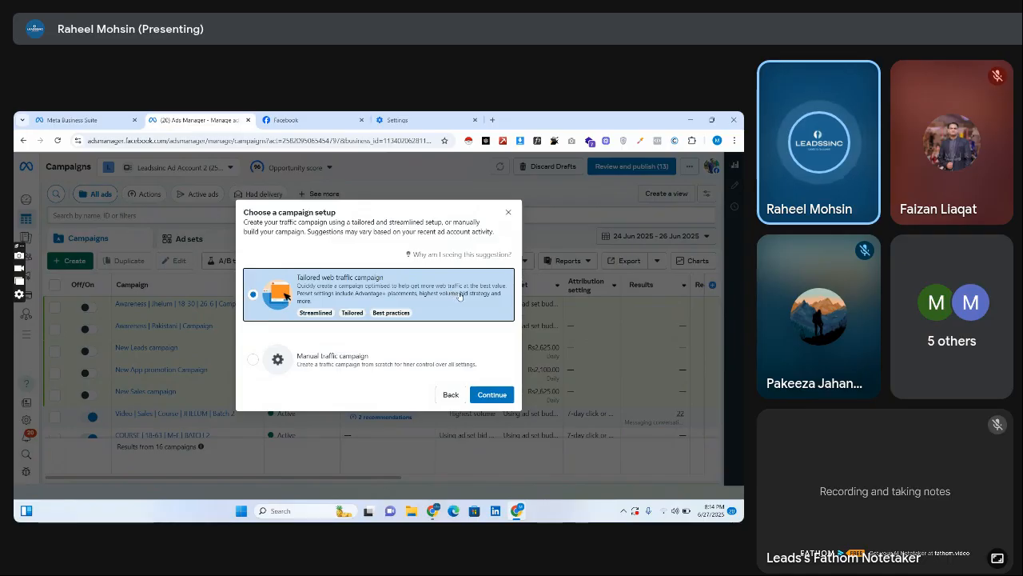
Select the Manual traffic campaign setup and highlight its title and description for reading.
{"action": "left_click", "coordinate": [317, 360]}
{"action": "mouse_move", "coordinate": [295, 355]}
{"action": "left_mouse_down"}
{"action": "mouse_move", "coordinate": [495, 365]}
{"action": "mouse_move", "coordinate": [336, 344]}
{"action": "mouse_move", "coordinate": [288, 350]}
{"action": "left_mouse_up"}
{"action": "left_click", "coordinate": [464, 369]}
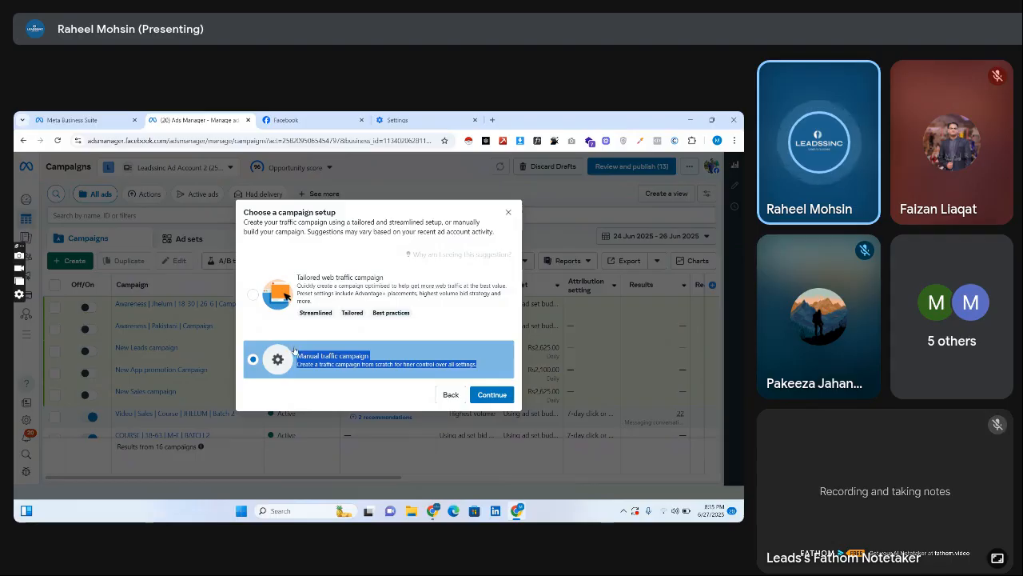
Reselect Tailored web traffic campaign and highlight the part of its description about getting more web traffic.
{"action": "left_click", "coordinate": [307, 302]}
{"action": "mouse_move", "coordinate": [307, 303]}
{"action": "left_mouse_down"}
{"action": "mouse_move", "coordinate": [289, 279]}
{"action": "mouse_move", "coordinate": [316, 288]}
{"action": "left_mouse_up"}
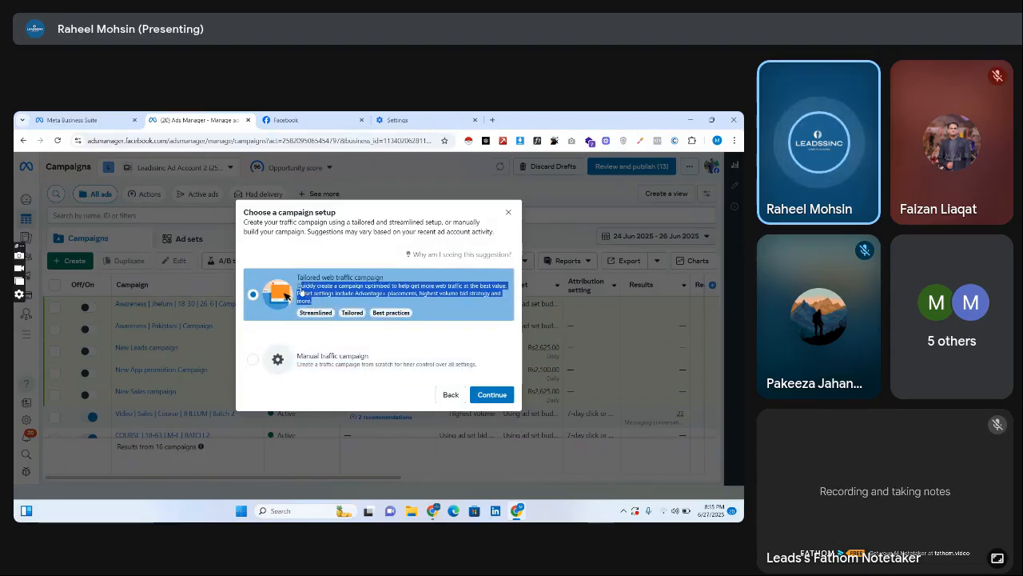
{"action": "left_click", "coordinate": [315, 297]}
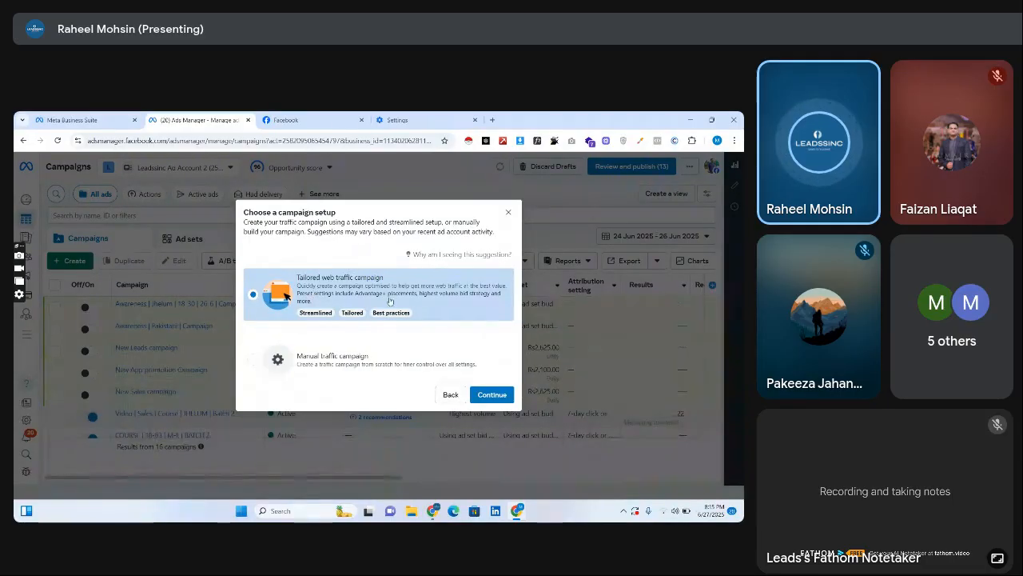
{"action": "left_click", "coordinate": [390, 299]}
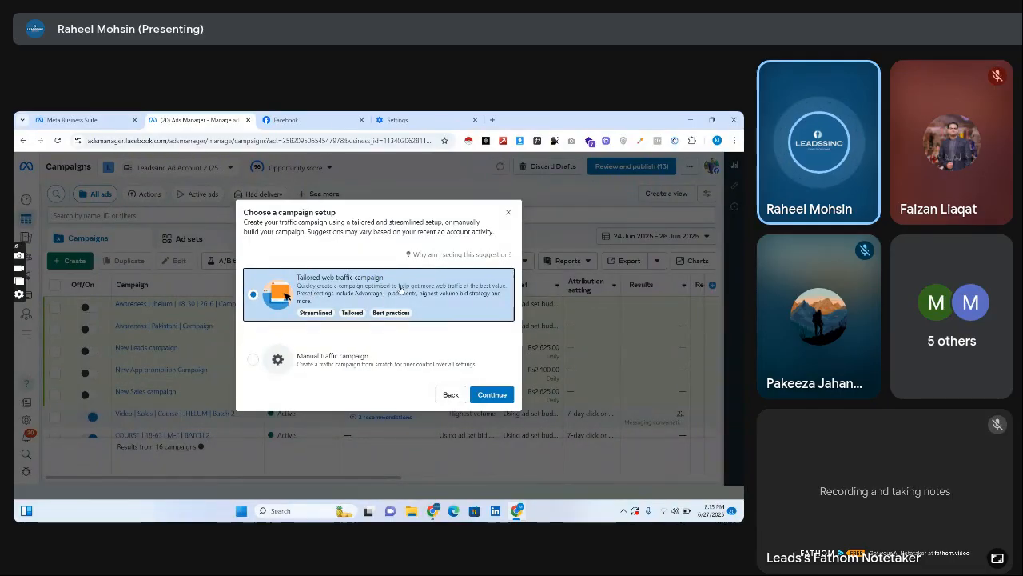
{"action": "left_click_drag", "start_coordinate": [434, 286], "coordinate": [462, 289]}
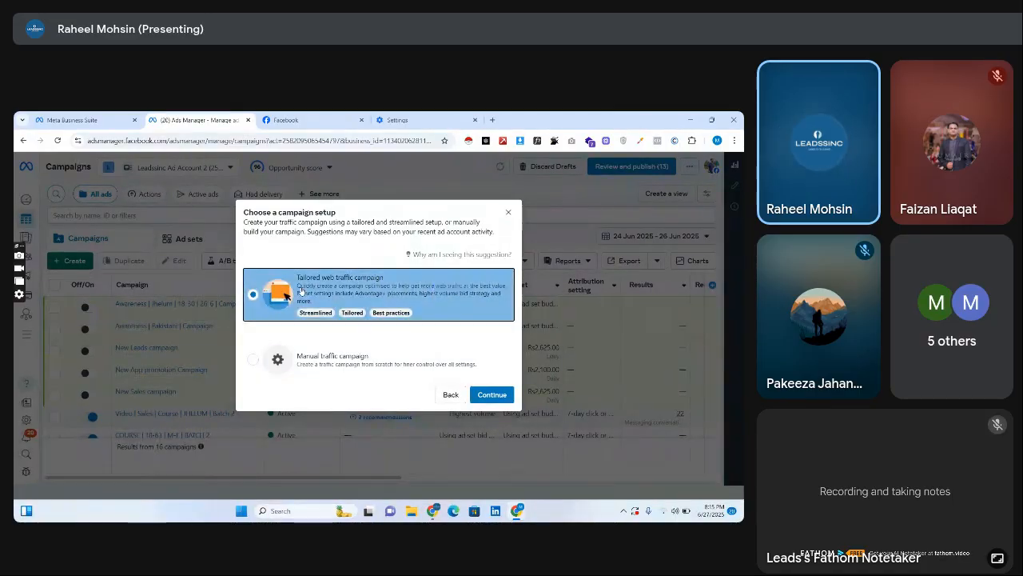
{"action": "left_click_drag", "start_coordinate": [297, 286], "coordinate": [465, 286]}
{"action": "left_click", "coordinate": [473, 283]}
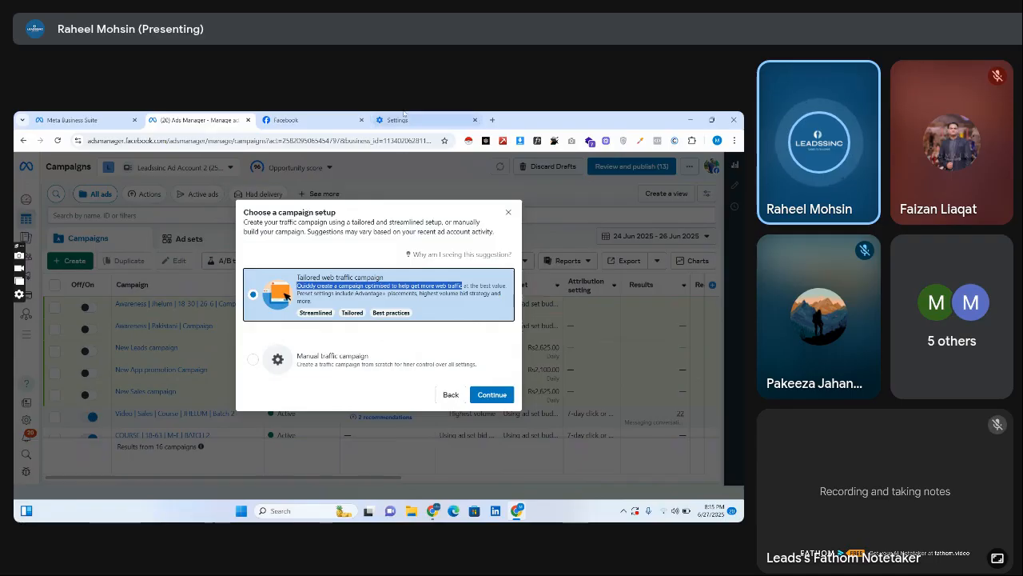
Go to the Facebook tab and switch from the Leadssinc page to the personal profile.
{"action": "left_click", "coordinate": [398, 120]}
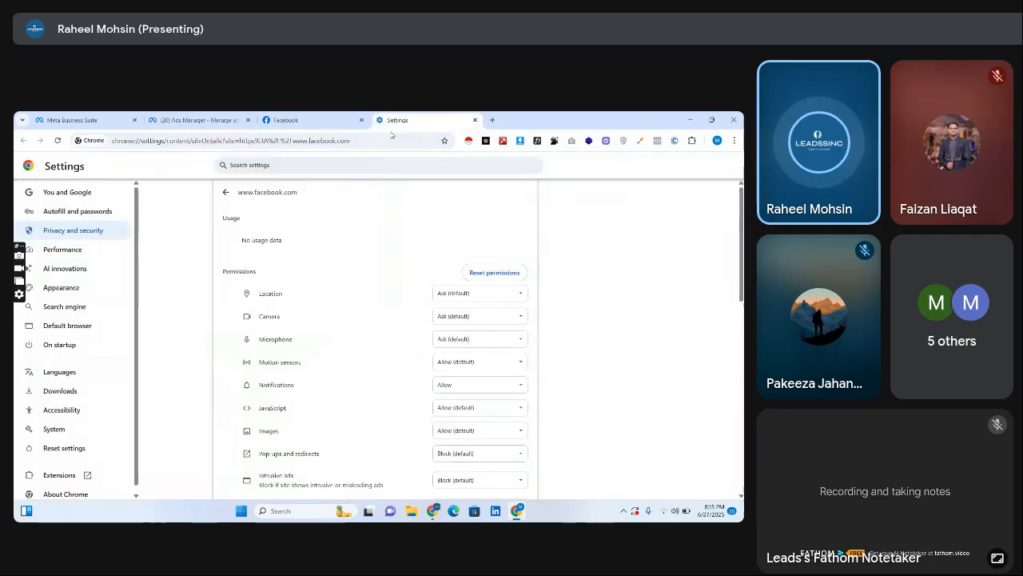
{"action": "left_click", "coordinate": [336, 120]}
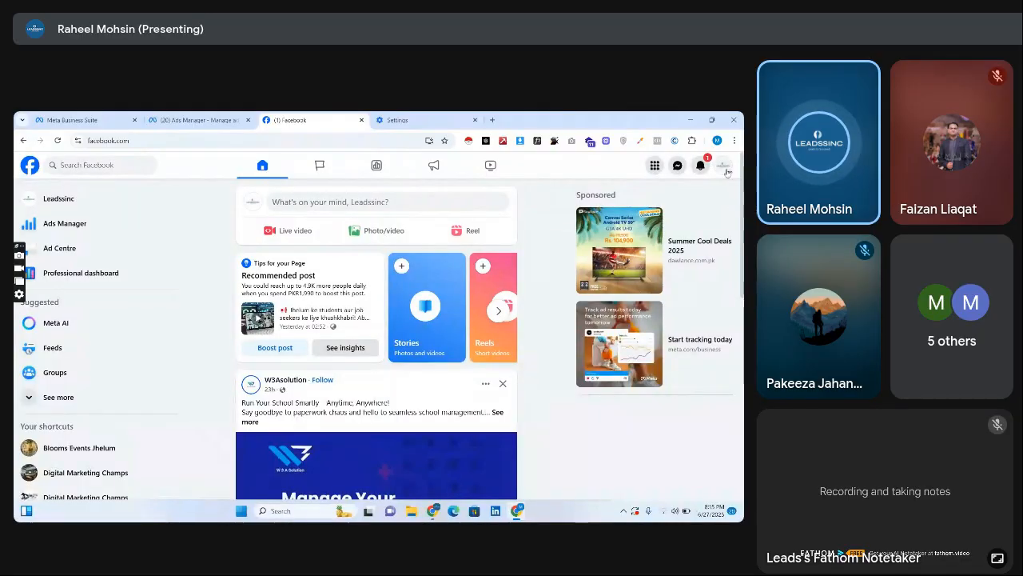
{"action": "left_click", "coordinate": [724, 166]}
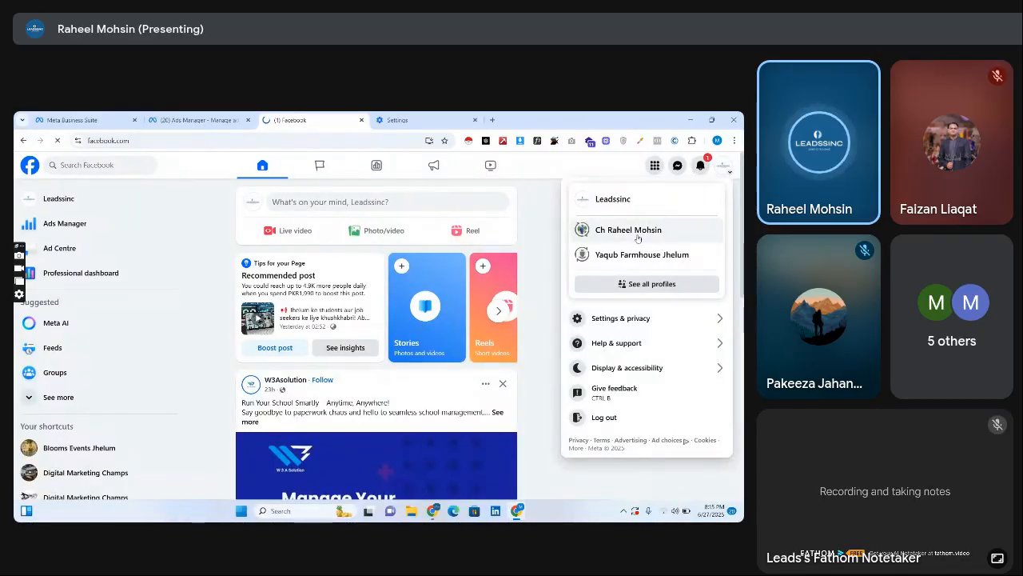
{"action": "left_click", "coordinate": [629, 230]}
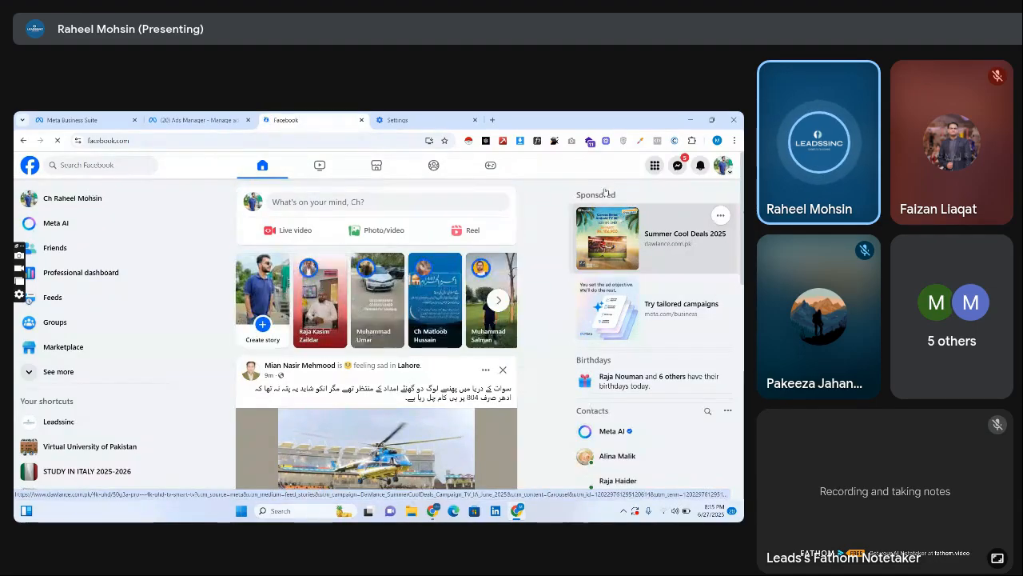
Highlight the Sponsored heading on the Facebook home page and examine how sponsored posts appear in the feed.
{"action": "left_click_drag", "start_coordinate": [577, 195], "coordinate": [633, 203]}
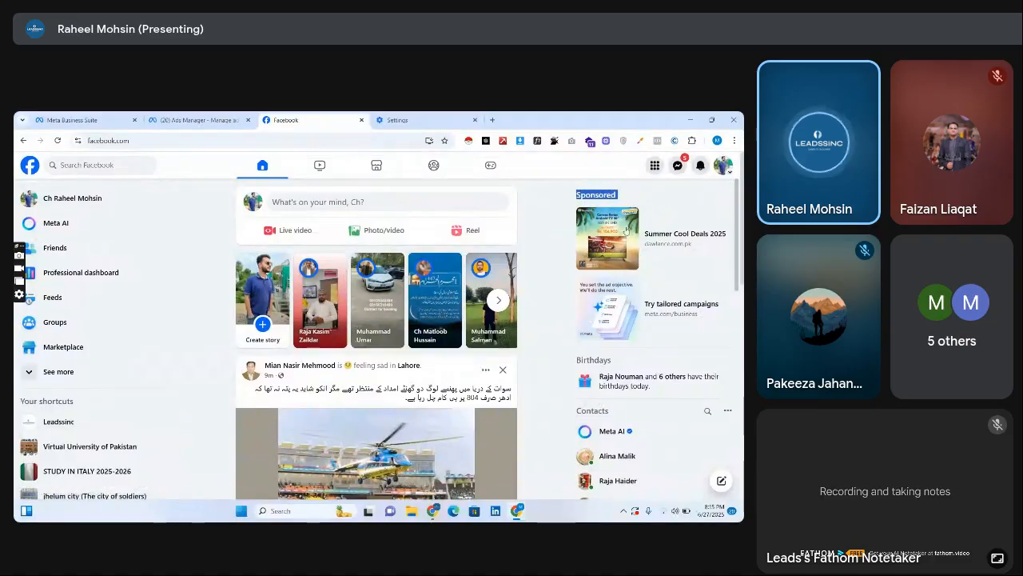
{"action": "scroll", "coordinate": [568, 296], "scroll_direction": "down", "scroll_amount": 10}
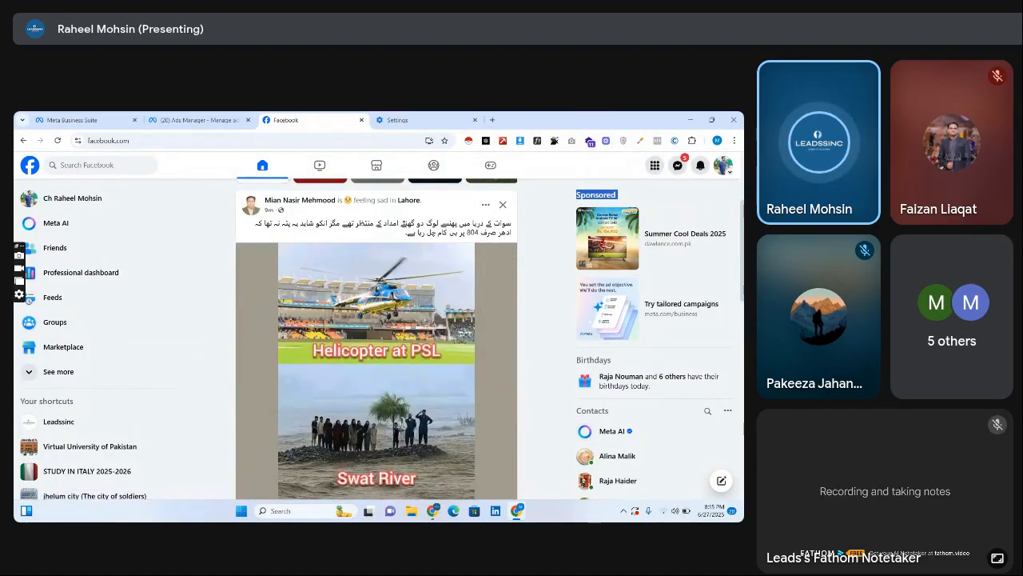
{"action": "scroll", "coordinate": [276, 283], "scroll_direction": "down", "scroll_amount": 2}
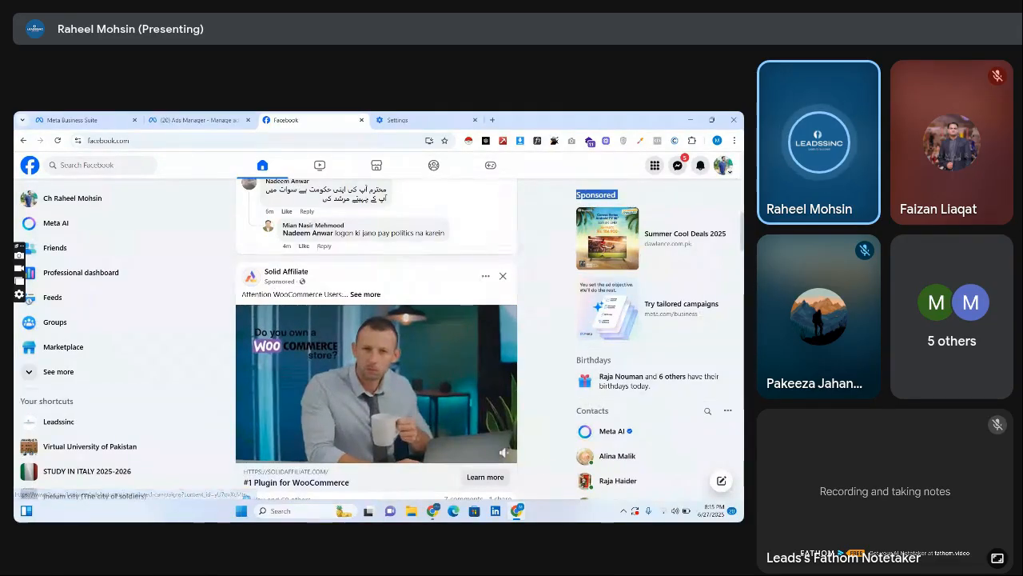
{"action": "scroll", "coordinate": [629, 193], "scroll_direction": "up", "scroll_amount": 1}
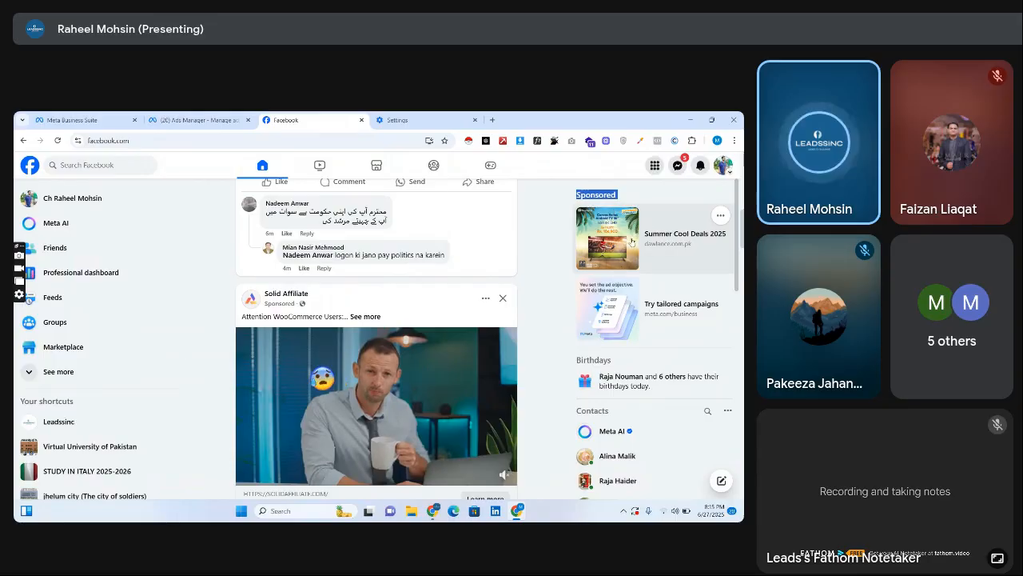
Browse Facebook's Video feed to examine where video ads could appear, and return to the home feed.
{"action": "left_click", "coordinate": [320, 165]}
{"action": "scroll", "coordinate": [521, 320], "scroll_direction": "down", "scroll_amount": 3}
{"action": "scroll", "coordinate": [695, 288], "scroll_direction": "down", "scroll_amount": 5}
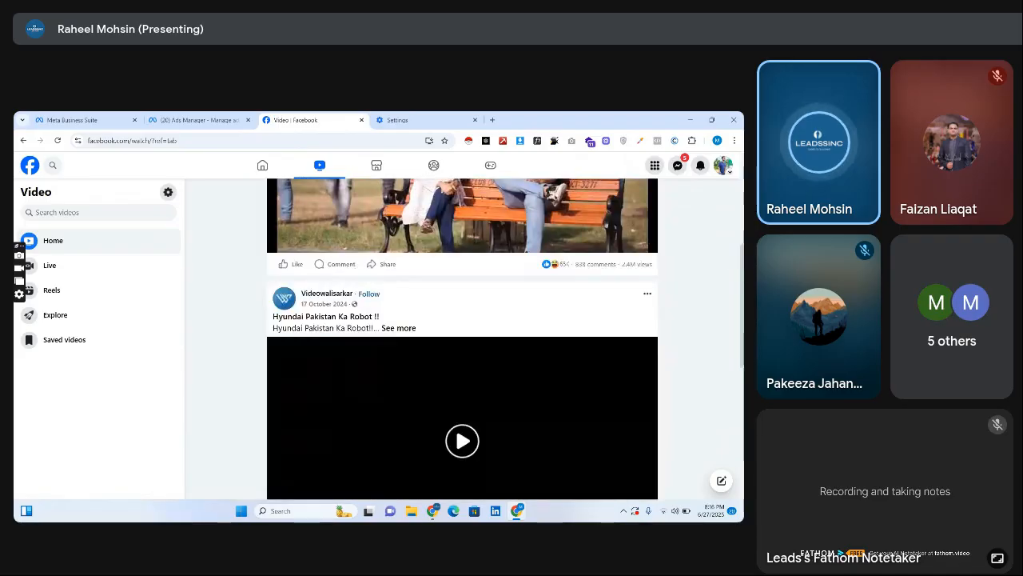
{"action": "scroll", "coordinate": [463, 339], "scroll_direction": "down", "scroll_amount": 4}
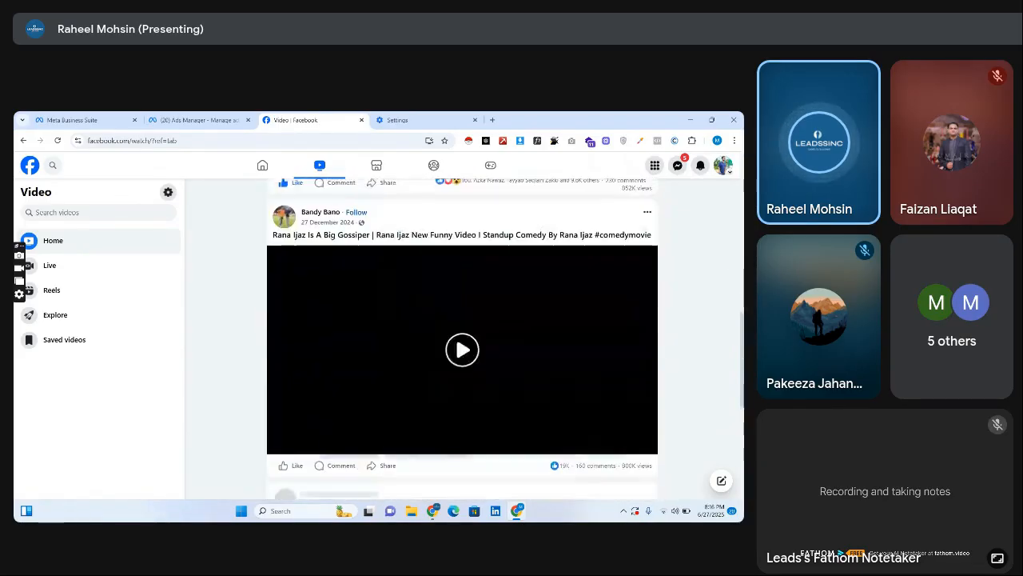
{"action": "scroll", "coordinate": [463, 339], "scroll_direction": "down", "scroll_amount": 5}
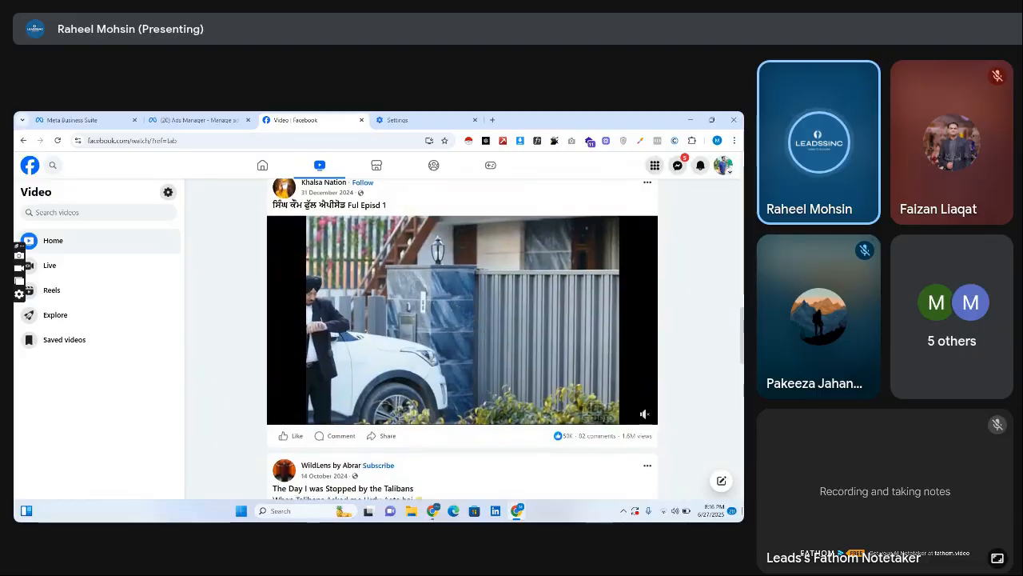
{"action": "scroll", "coordinate": [462, 339], "scroll_direction": "down", "scroll_amount": 5}
{"action": "scroll", "coordinate": [462, 339], "scroll_direction": "down", "scroll_amount": 15}
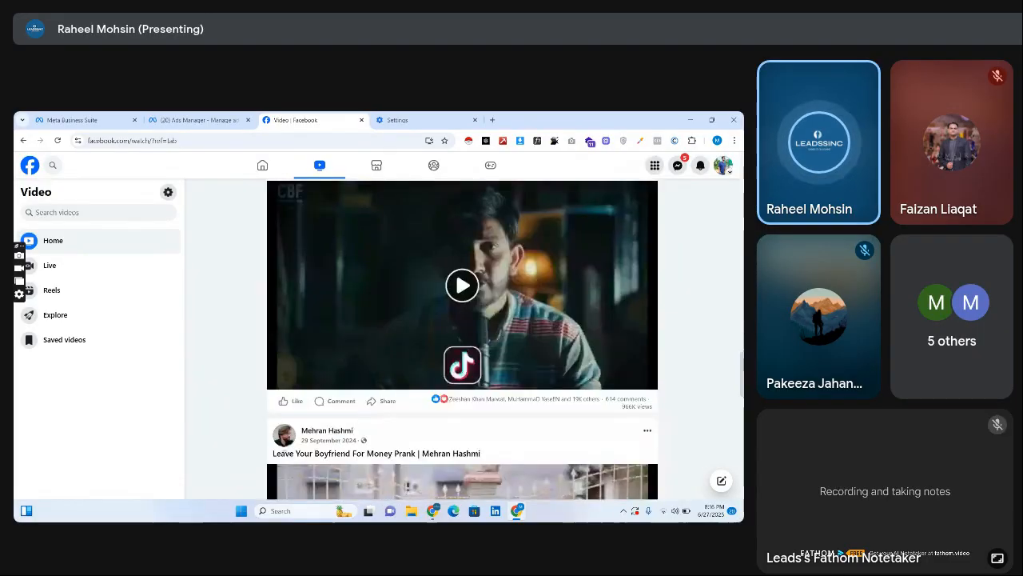
{"action": "scroll", "coordinate": [462, 339], "scroll_direction": "down", "scroll_amount": 4}
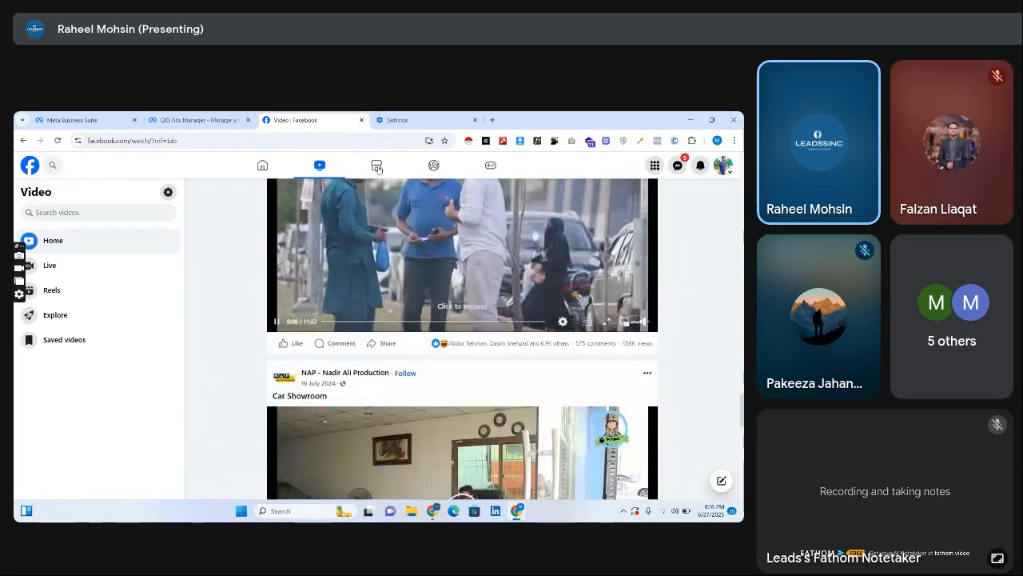
{"action": "left_click", "coordinate": [262, 166]}
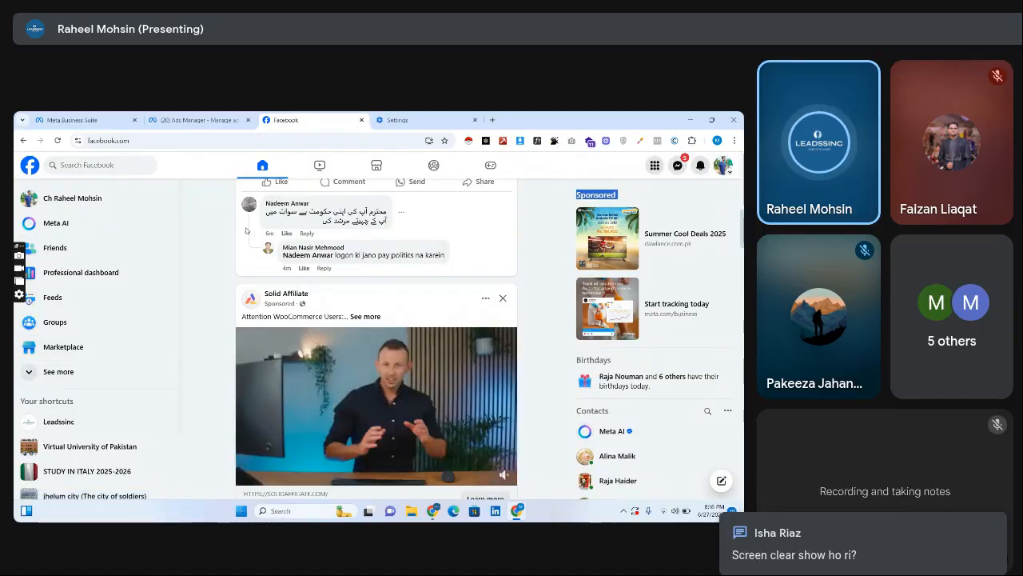
Return to Ads Manager and highlight the Tailored web traffic campaign title and description for reading.
{"action": "left_click", "coordinate": [196, 120]}
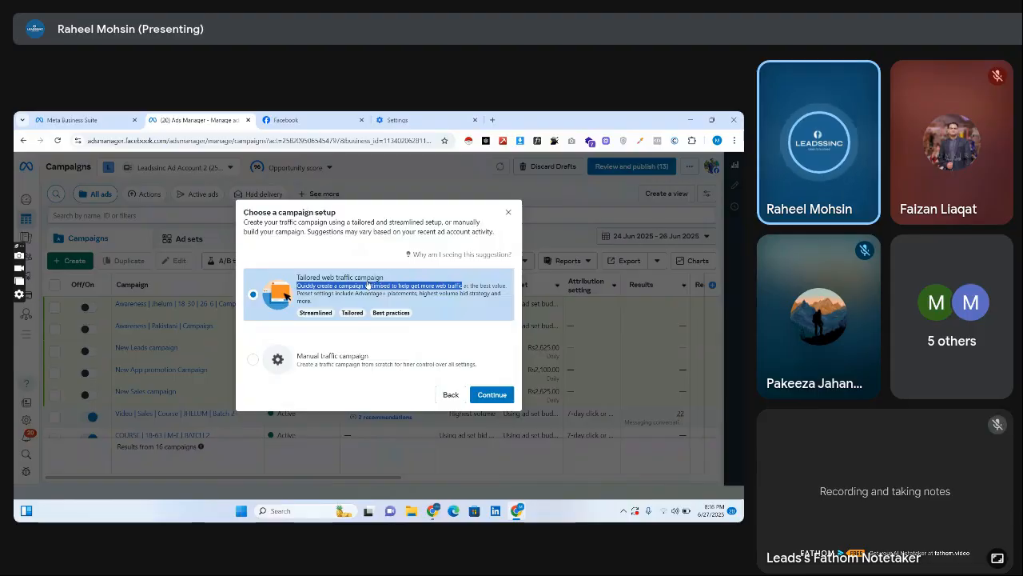
{"action": "left_click", "coordinate": [387, 298]}
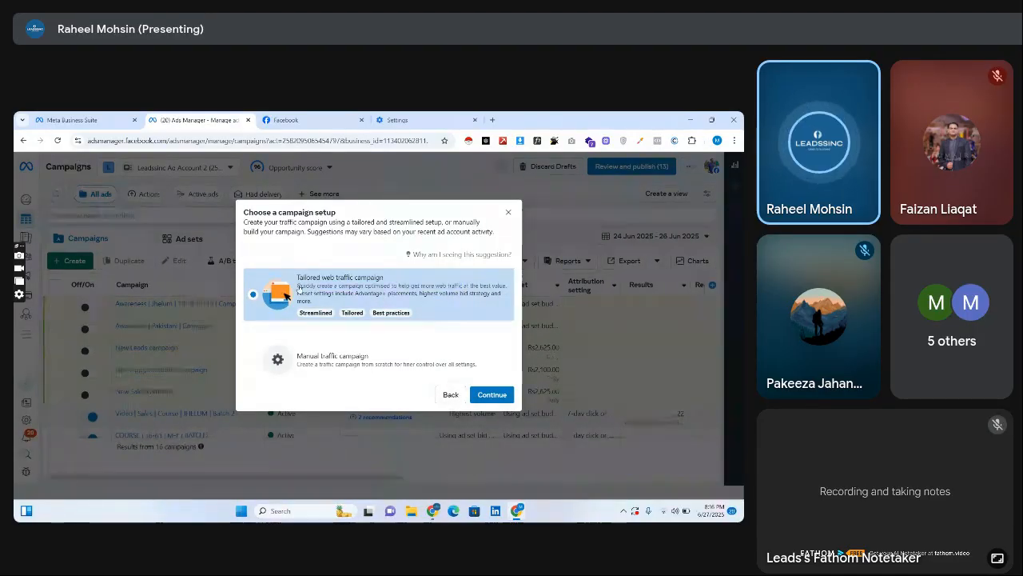
{"action": "left_click_drag", "start_coordinate": [297, 276], "coordinate": [376, 300]}
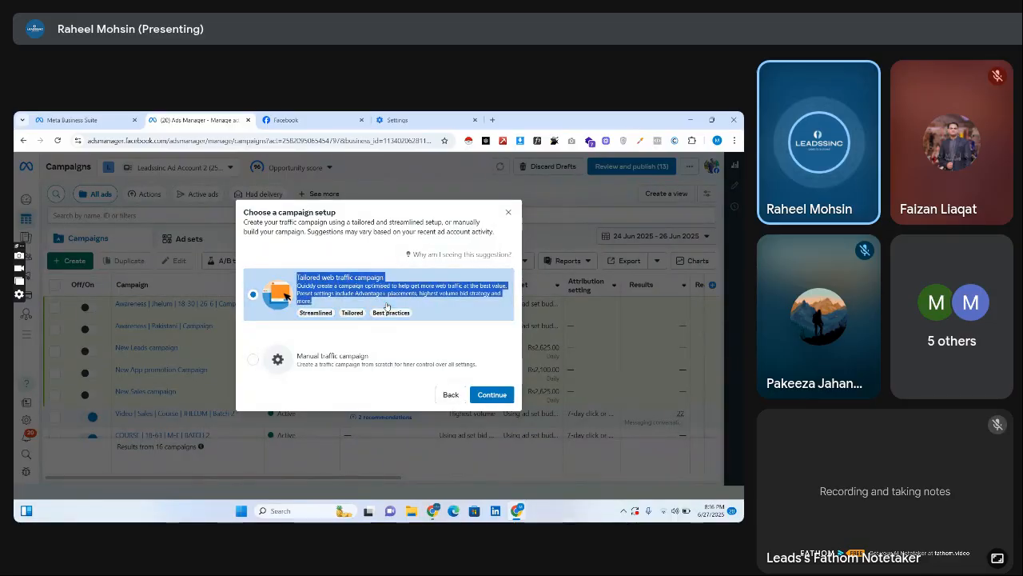
{"action": "left_click", "coordinate": [341, 297]}
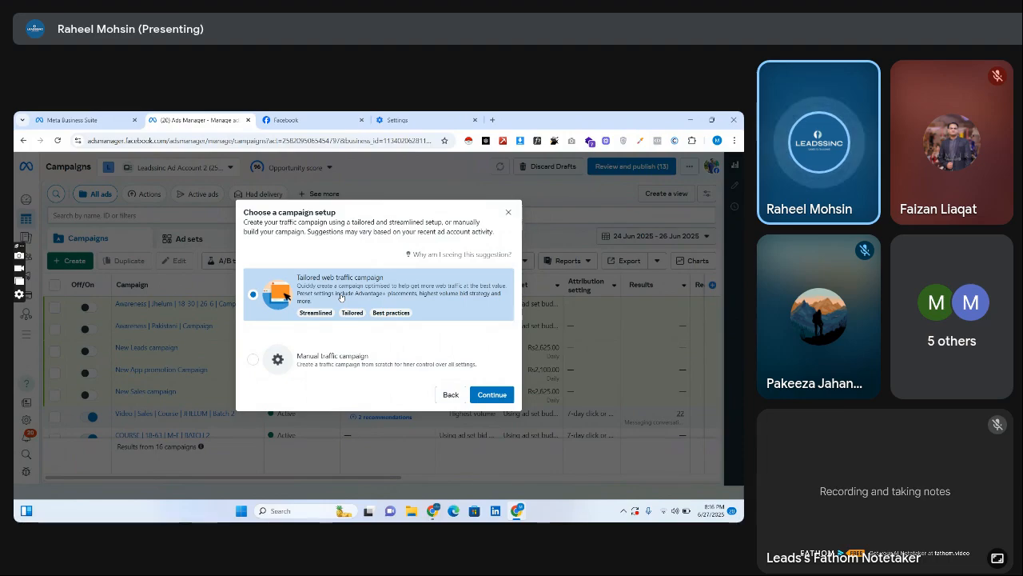
{"action": "left_click_drag", "start_coordinate": [297, 280], "coordinate": [392, 304]}
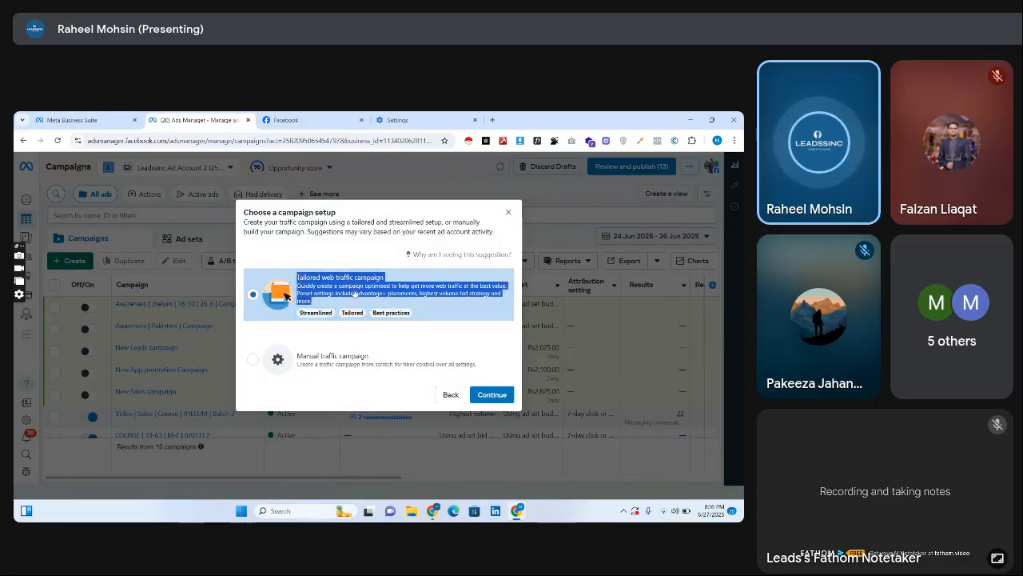
{"action": "left_click", "coordinate": [356, 293]}
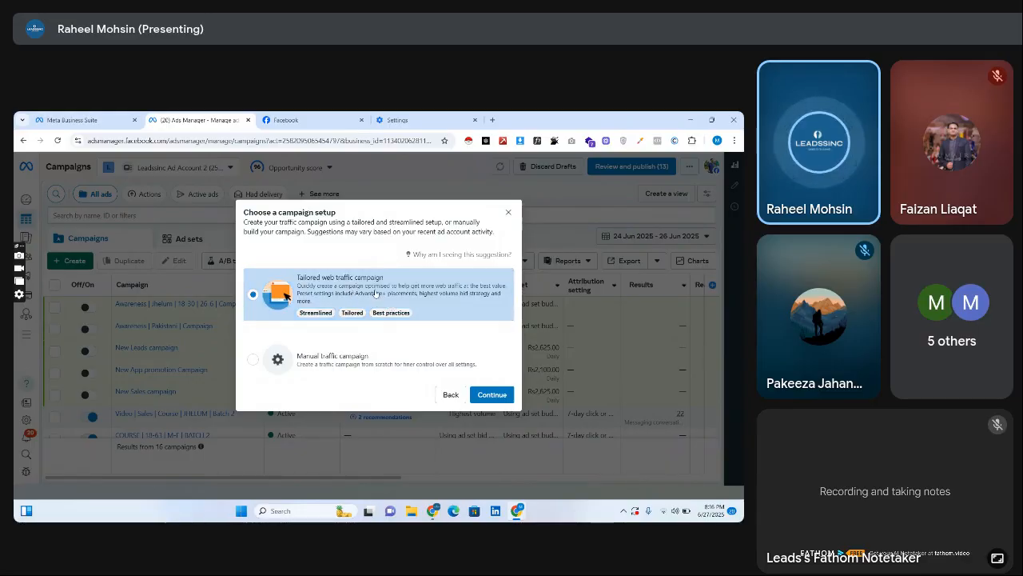
Highlight the Advantage+ placements and highest volume wording in the tailored campaign's preset settings description.
{"action": "left_click_drag", "start_coordinate": [355, 293], "coordinate": [422, 297]}
{"action": "left_click", "coordinate": [352, 293]}
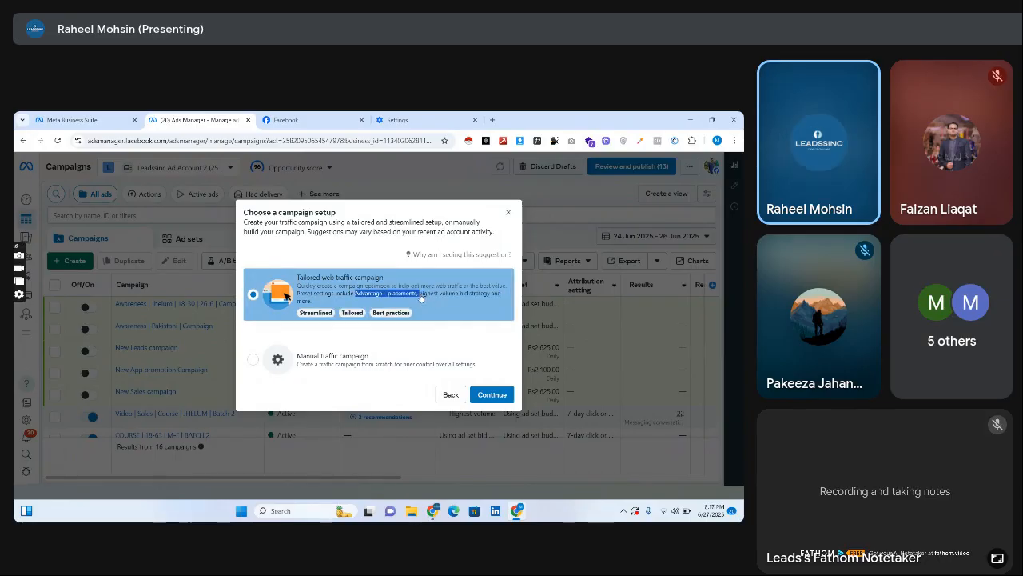
{"action": "left_click", "coordinate": [384, 295]}
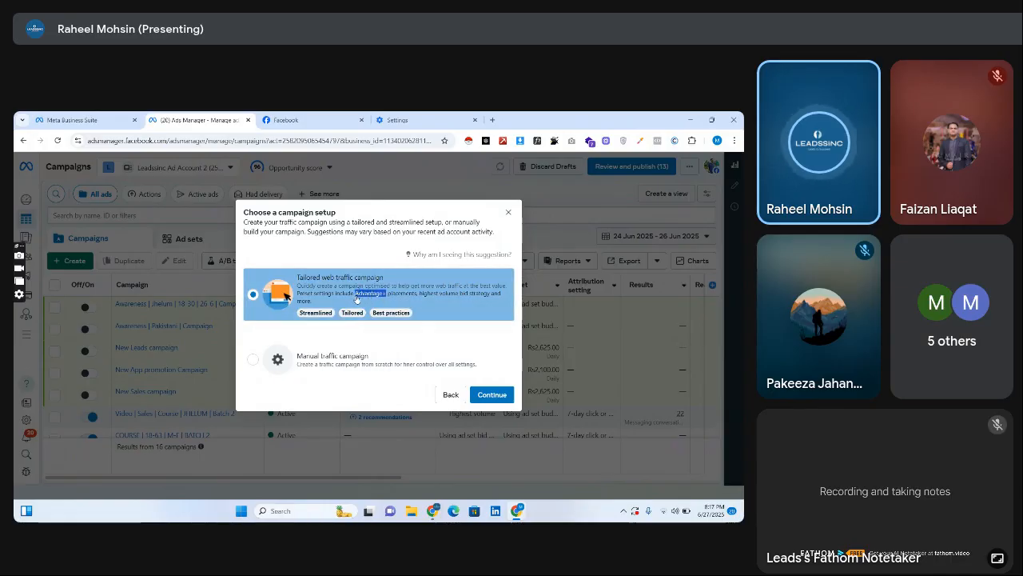
{"action": "left_click_drag", "start_coordinate": [388, 294], "coordinate": [444, 295]}
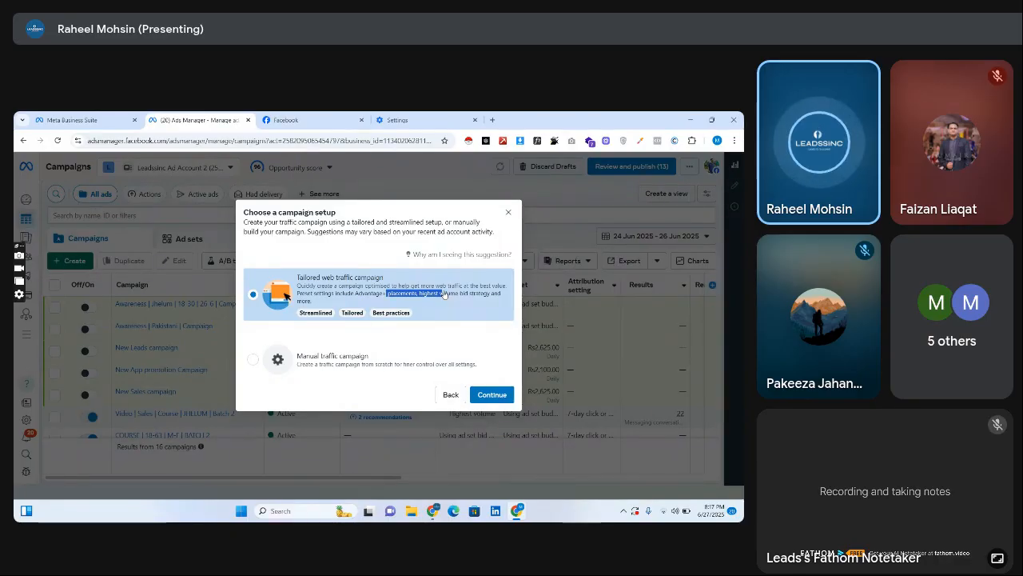
{"action": "left_click", "coordinate": [374, 294]}
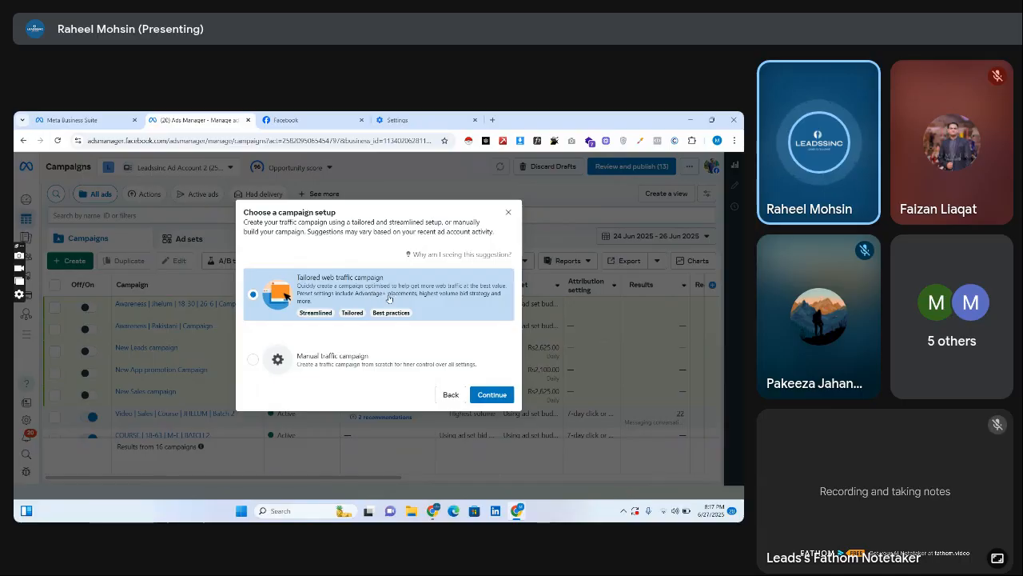
{"action": "left_click_drag", "start_coordinate": [298, 287], "coordinate": [356, 302]}
{"action": "left_click", "coordinate": [357, 302]}
Choose the Tailored web traffic campaign setup and continue to the campaign editor.
{"action": "left_click", "coordinate": [286, 363]}
{"action": "left_click", "coordinate": [384, 295]}
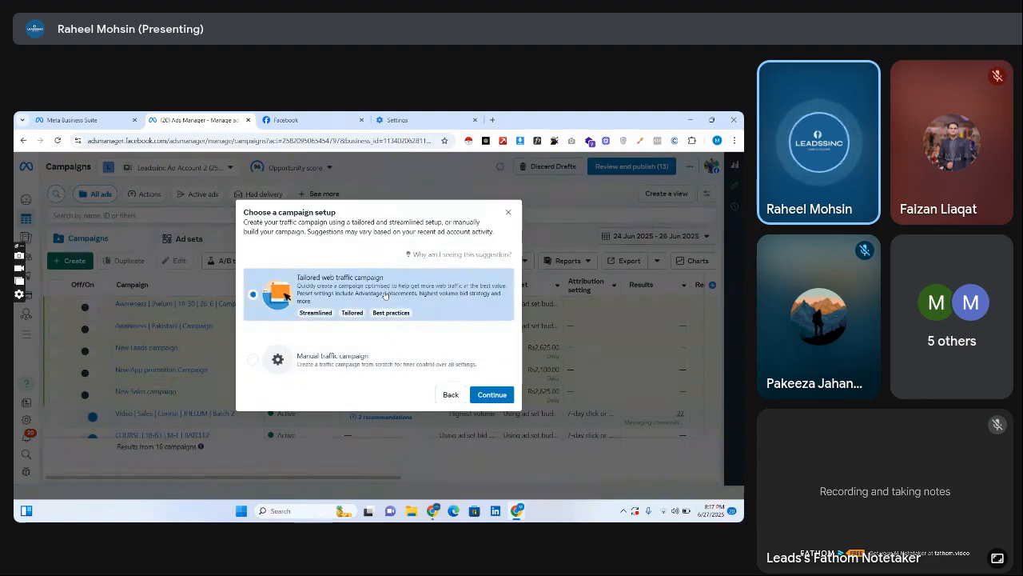
{"action": "left_click", "coordinate": [492, 394]}
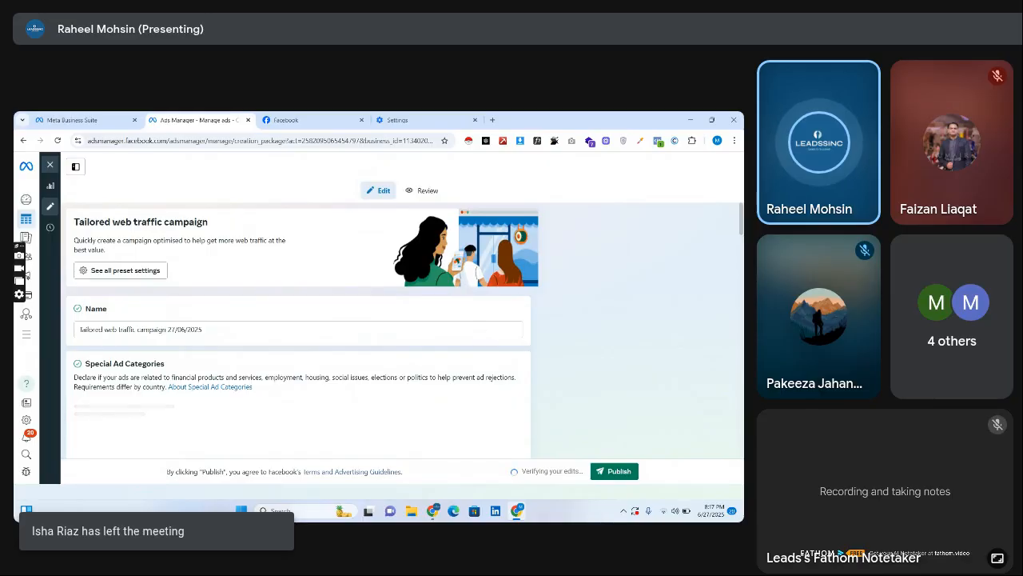
Set the campaign's daily budget to Rs350.00 in the budget and schedule section.
{"action": "mouse_move", "coordinate": [741, 220]}
{"action": "left_mouse_down"}
{"action": "mouse_move", "coordinate": [742, 442]}
{"action": "mouse_move", "coordinate": [742, 214]}
{"action": "left_mouse_up"}
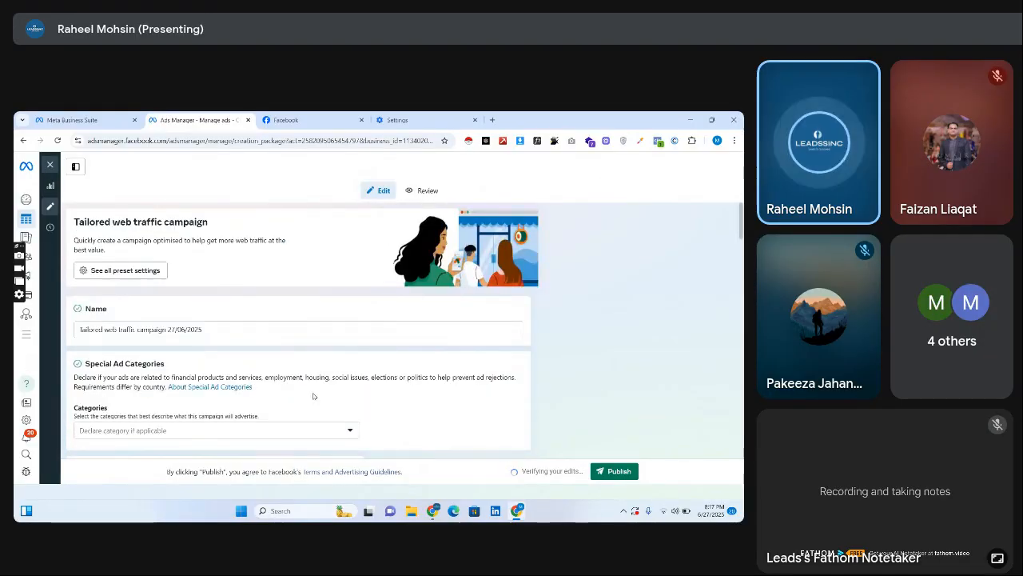
{"action": "scroll", "coordinate": [562, 249], "scroll_direction": "down", "scroll_amount": 3}
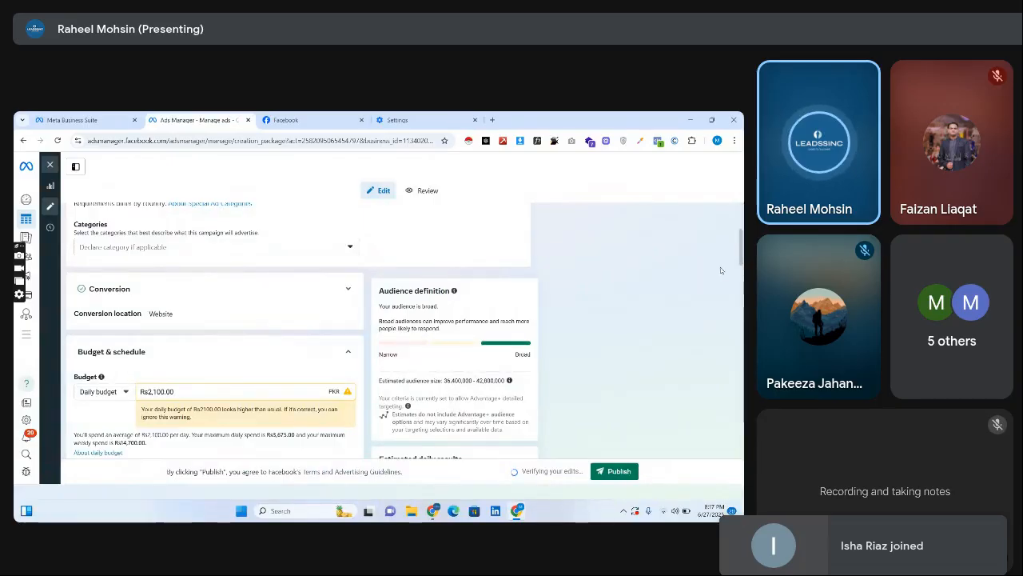
{"action": "scroll", "coordinate": [742, 259], "scroll_direction": "down", "scroll_amount": 3}
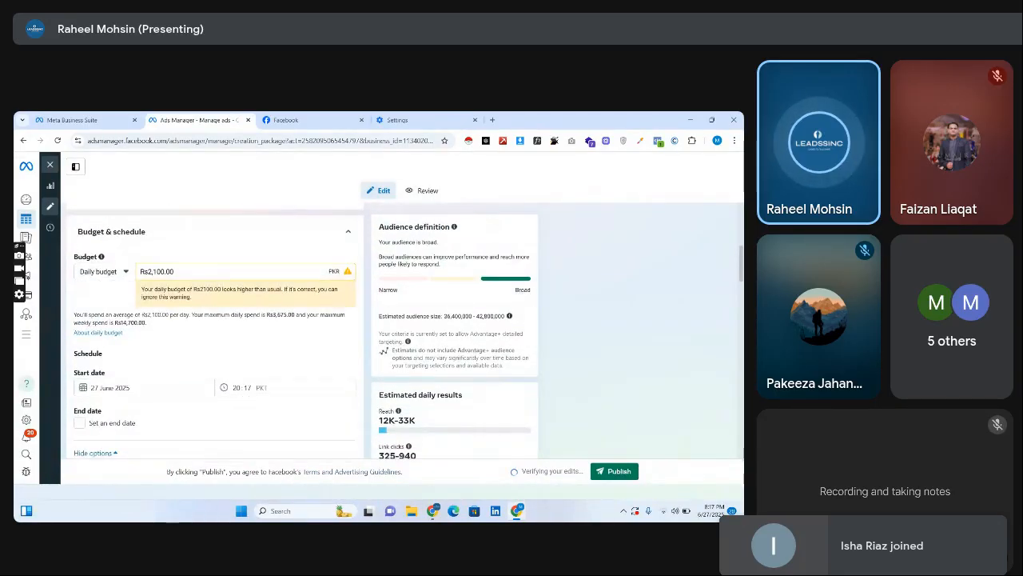
{"action": "triple_click", "coordinate": [171, 271]}
{"action": "type", "text": "359"}
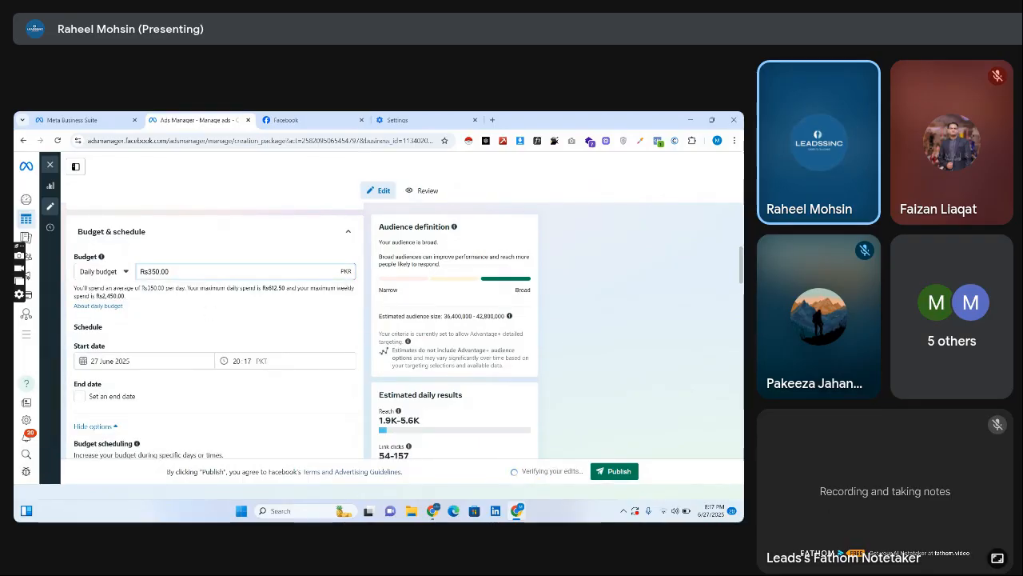
Highlight the Advantage+ audience description explaining who the ads are automatically shown to.
{"action": "scroll", "coordinate": [355, 374], "scroll_direction": "down", "scroll_amount": 3}
{"action": "scroll", "coordinate": [323, 320], "scroll_direction": "down", "scroll_amount": 2}
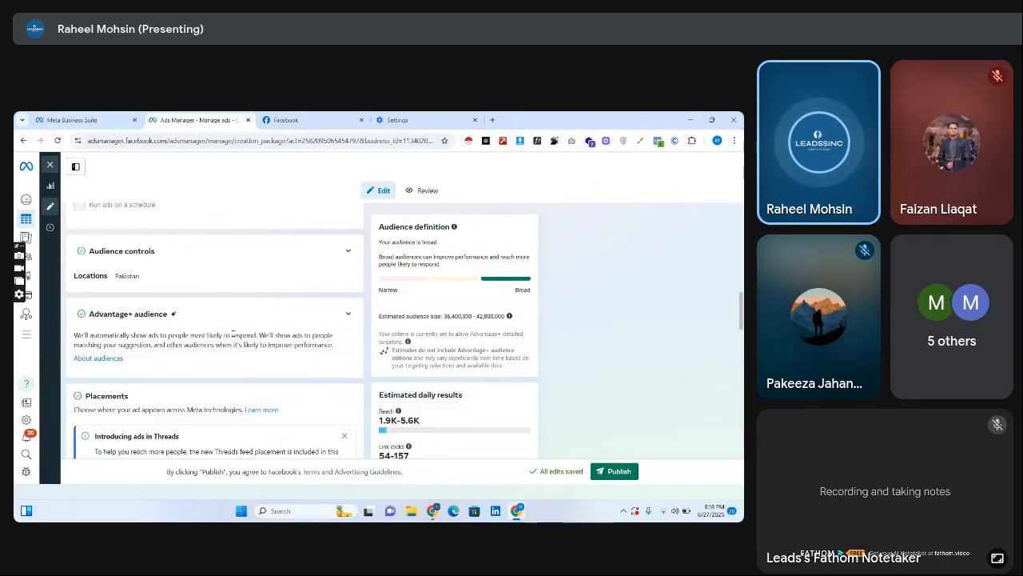
{"action": "left_click_drag", "start_coordinate": [200, 334], "coordinate": [70, 334]}
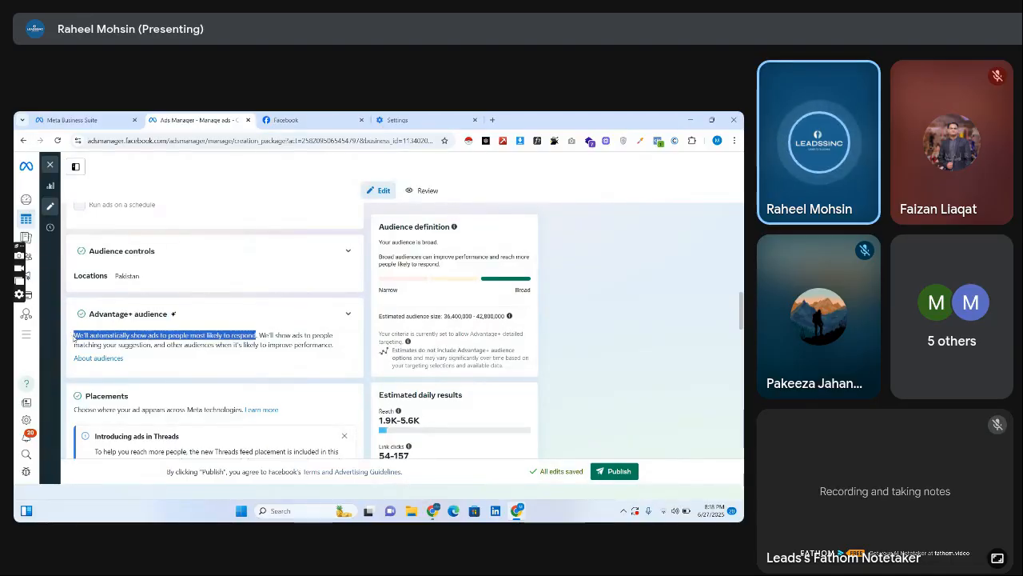
{"action": "triple_click", "coordinate": [78, 336]}
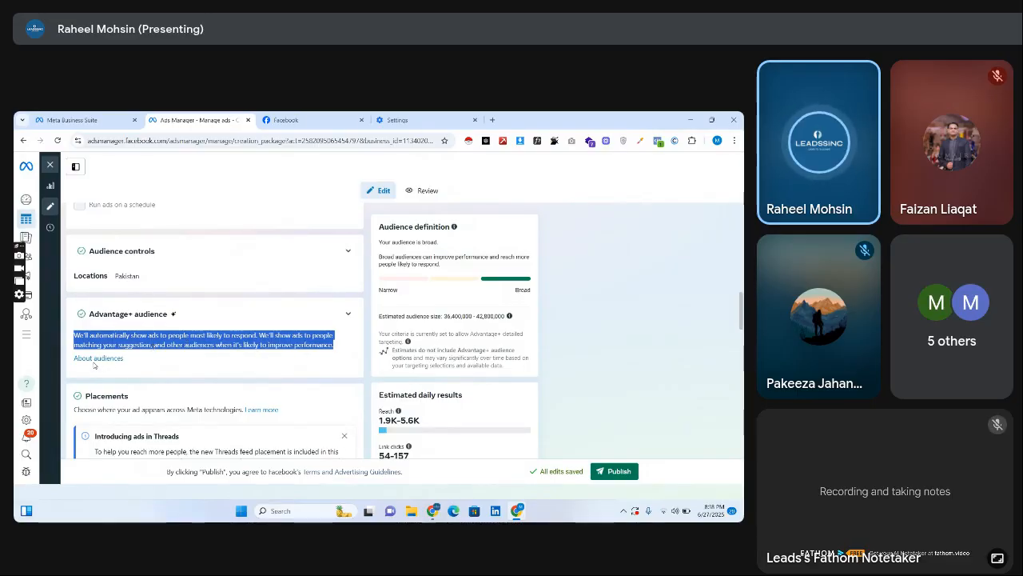
Review the Placements section, highlighting its heading and the sentence about where ads appear across Meta technologies.
{"action": "scroll", "coordinate": [718, 327], "scroll_direction": "down", "scroll_amount": 4}
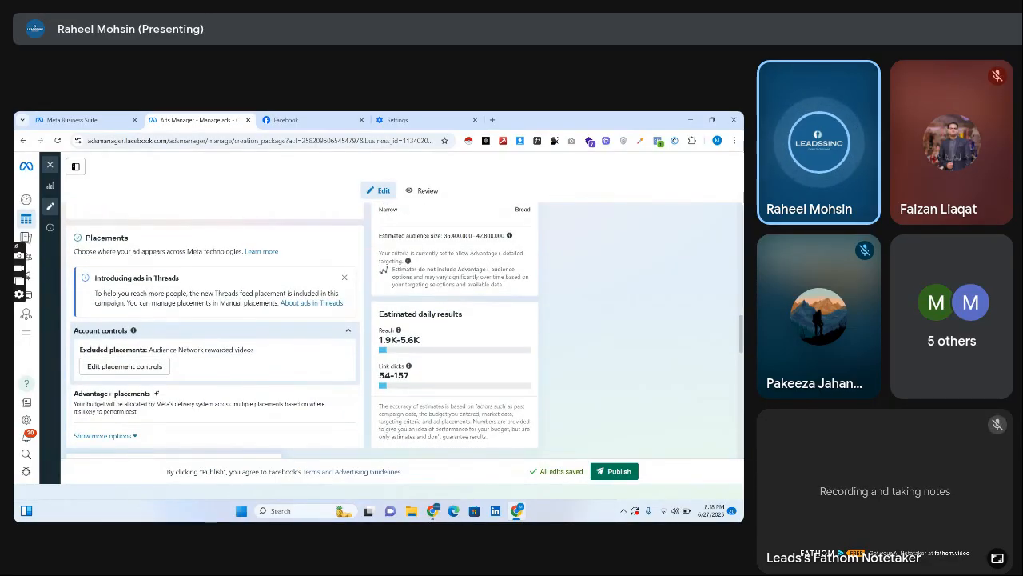
{"action": "left_click_drag", "start_coordinate": [258, 238], "coordinate": [279, 251]}
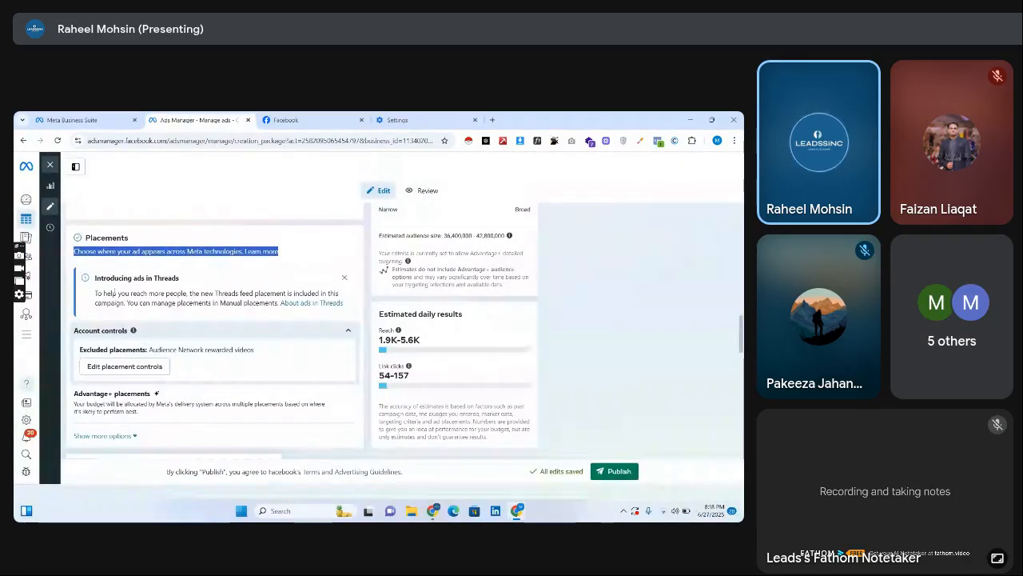
{"action": "double_click", "coordinate": [104, 237]}
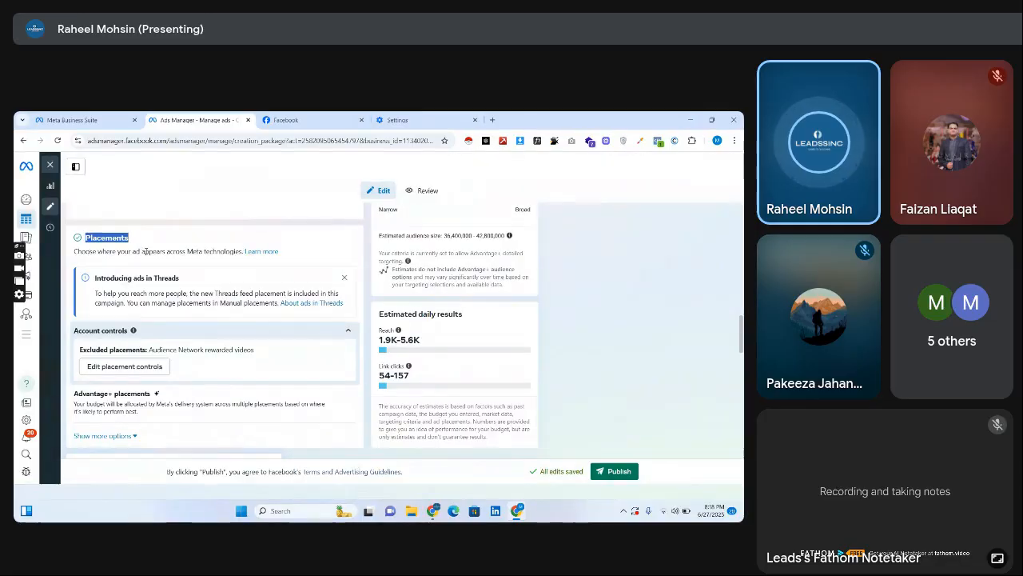
{"action": "left_click_drag", "start_coordinate": [186, 251], "coordinate": [256, 252]}
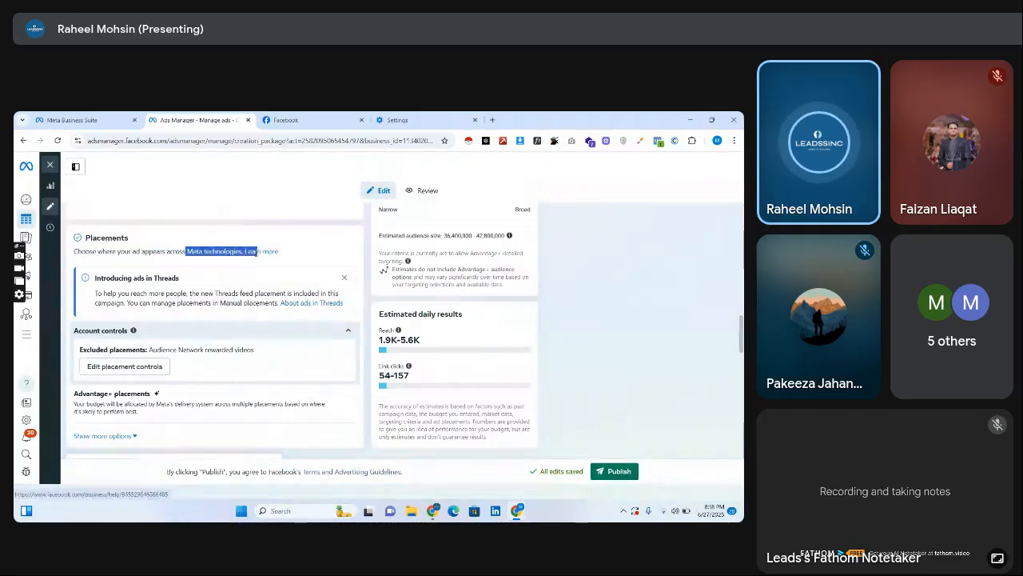
{"action": "left_click", "coordinate": [286, 266]}
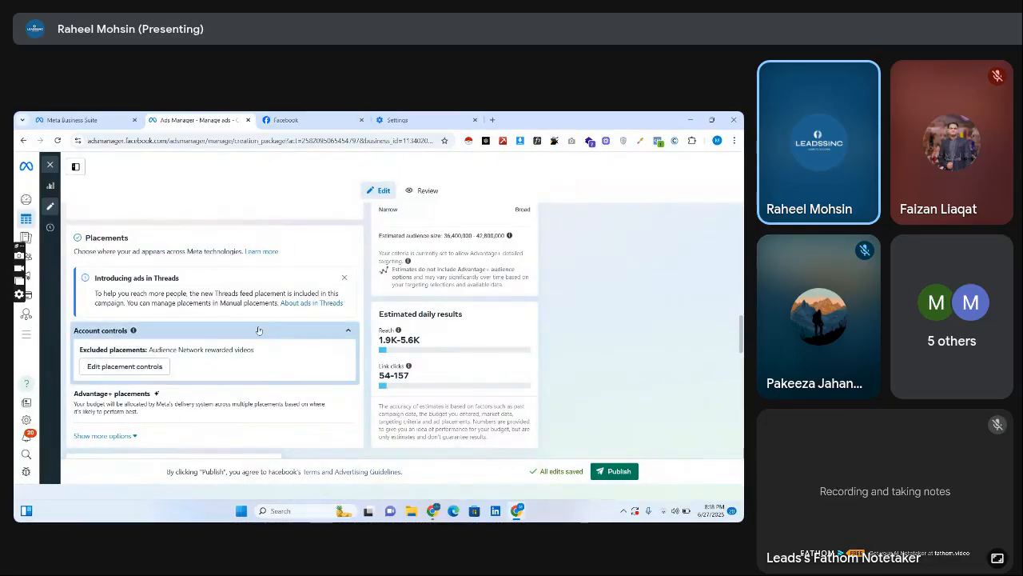
Open the ad account's placement controls and highlight the Facebook right column and Facebook Marketplace feed placements.
{"action": "left_click", "coordinate": [140, 367]}
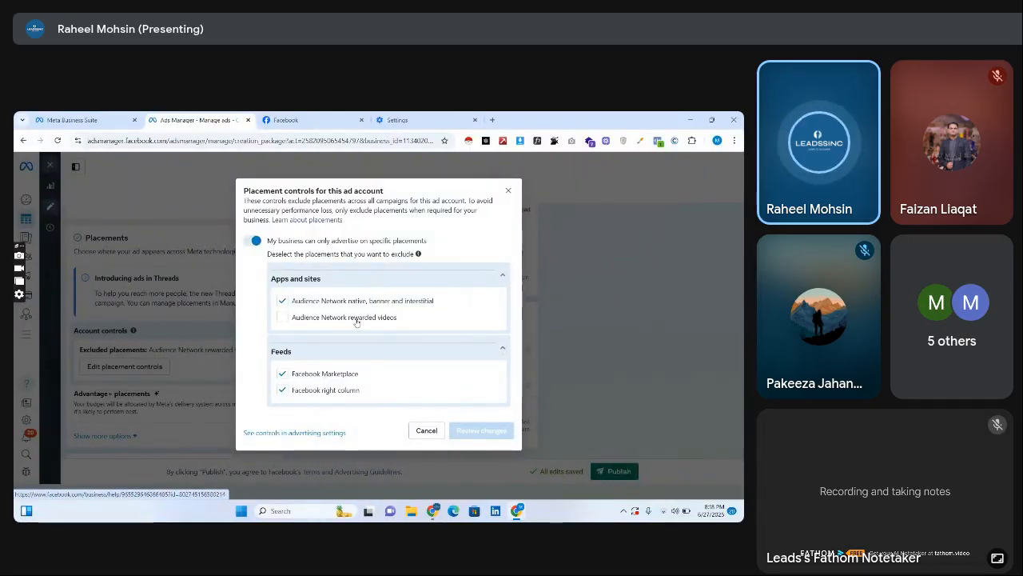
{"action": "mouse_move", "coordinate": [412, 318]}
{"action": "left_mouse_down"}
{"action": "mouse_move", "coordinate": [376, 300]}
{"action": "mouse_move", "coordinate": [395, 324]}
{"action": "left_mouse_up"}
{"action": "left_click", "coordinate": [516, 309]}
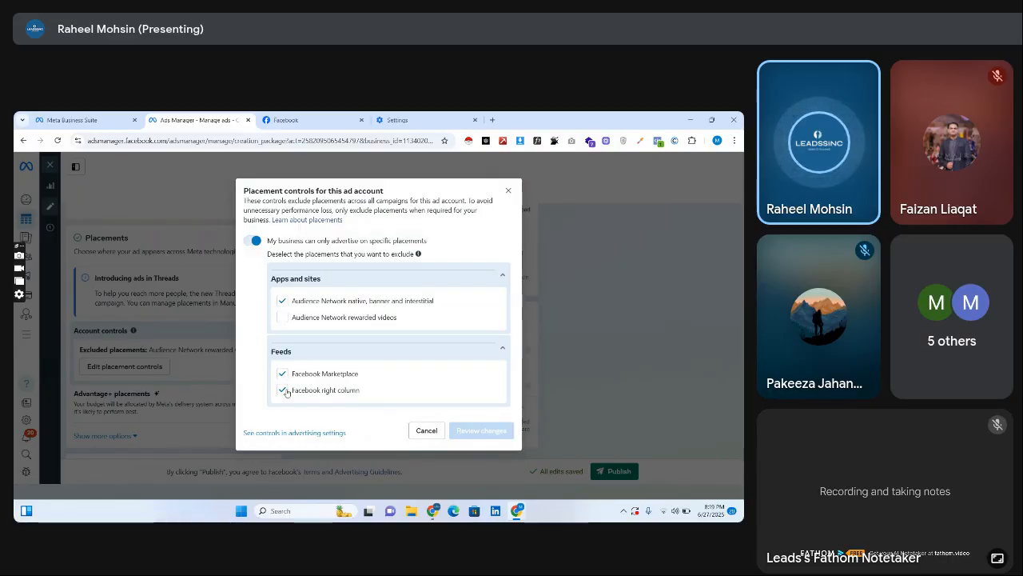
{"action": "left_click_drag", "start_coordinate": [361, 392], "coordinate": [294, 392]}
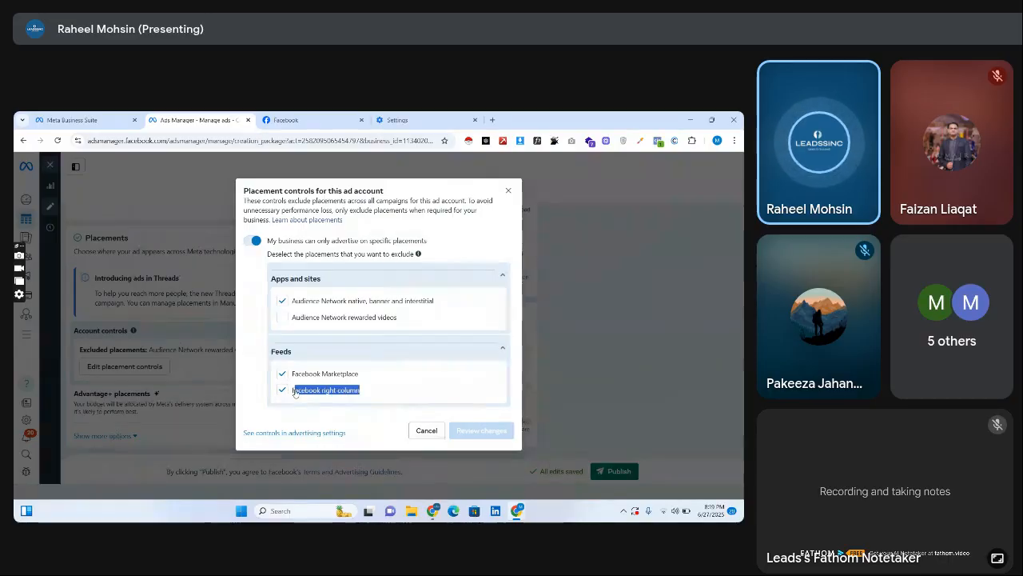
{"action": "left_click", "coordinate": [366, 370]}
{"action": "triple_click", "coordinate": [365, 370]}
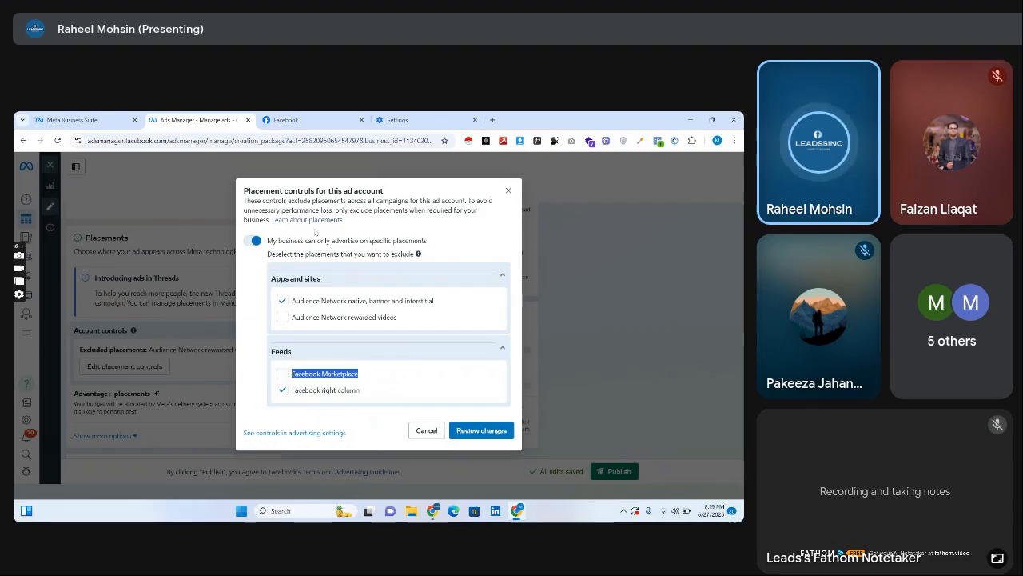
Switch to Facebook to view the Marketplace listings, and return to the placement controls in Ads Manager.
{"action": "left_click", "coordinate": [324, 120]}
{"action": "left_click", "coordinate": [375, 164]}
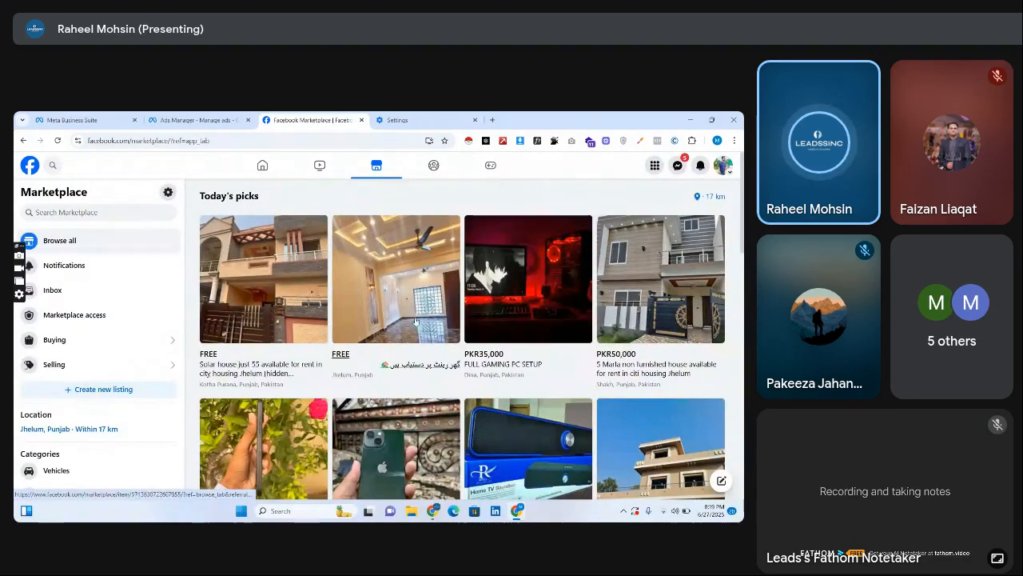
{"action": "left_click", "coordinate": [200, 120]}
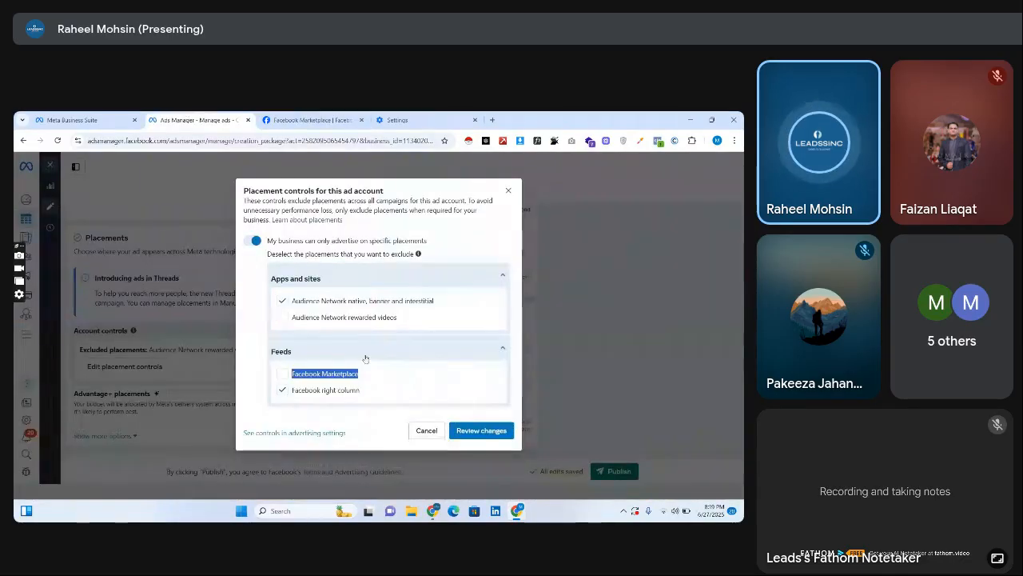
Reselect the Facebook Marketplace placement and close the placement controls.
{"action": "left_click", "coordinate": [284, 374]}
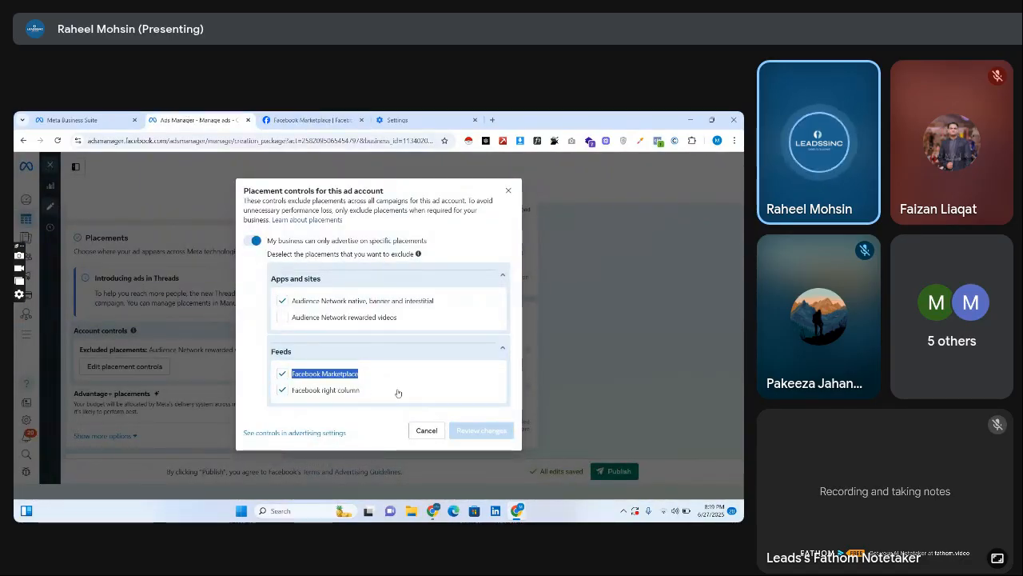
{"action": "left_click", "coordinate": [508, 190]}
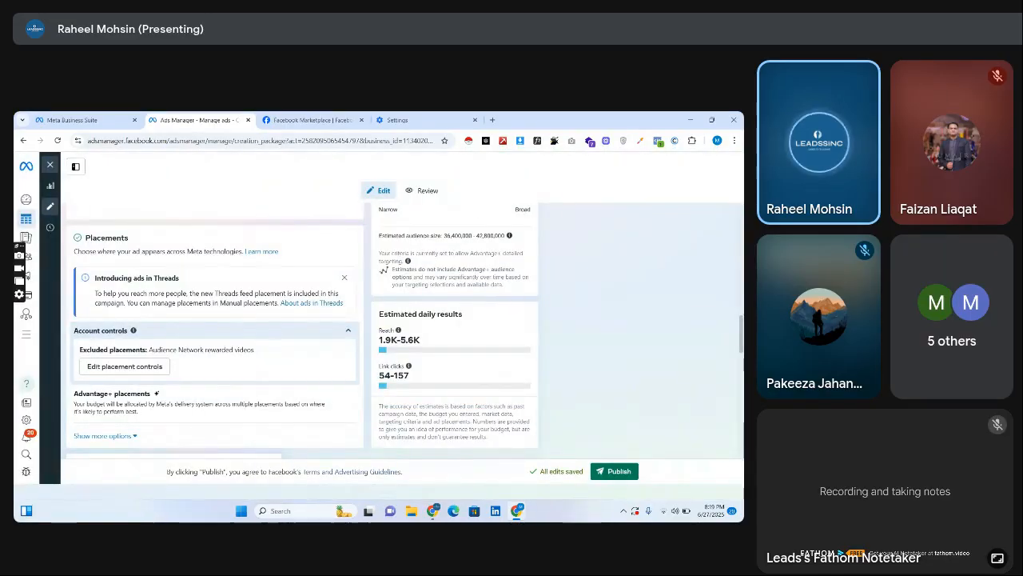
Open the creative setup from the ad's Ad creative section and close it without making changes.
{"action": "scroll", "coordinate": [193, 363], "scroll_direction": "down", "scroll_amount": 15}
{"action": "scroll", "coordinate": [174, 335], "scroll_direction": "down", "scroll_amount": 10}
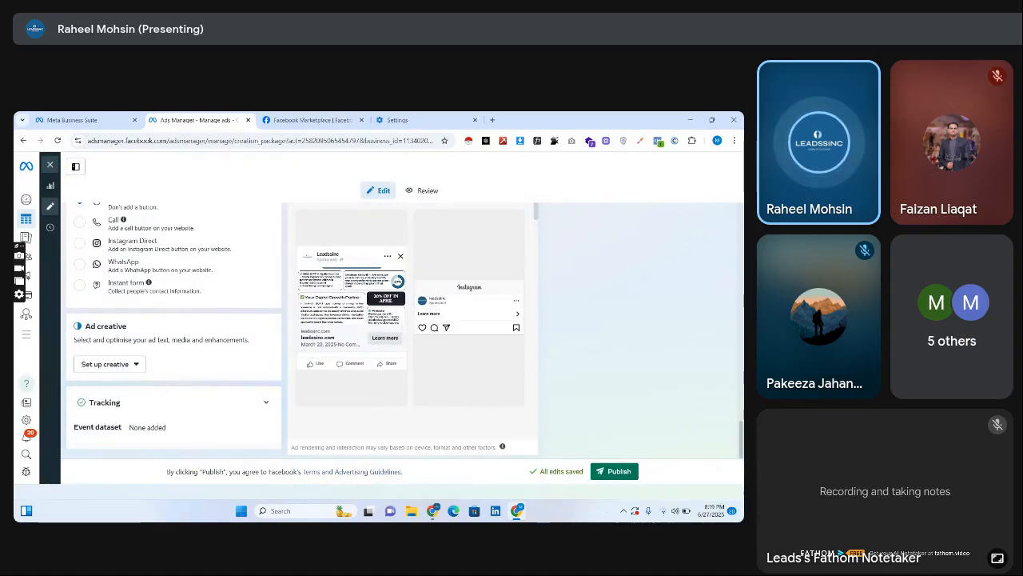
{"action": "left_click", "coordinate": [125, 362]}
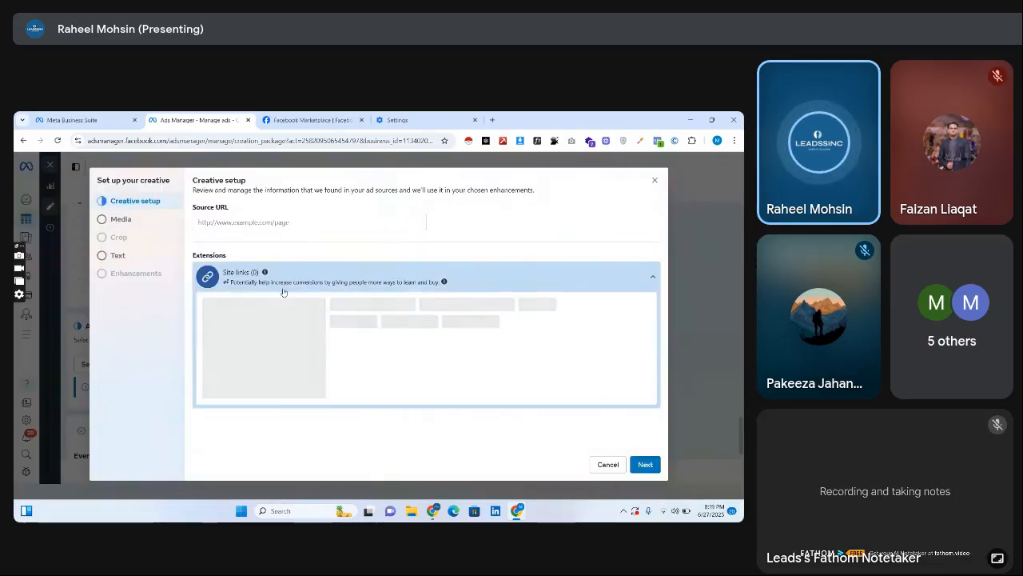
{"action": "left_click", "coordinate": [654, 180]}
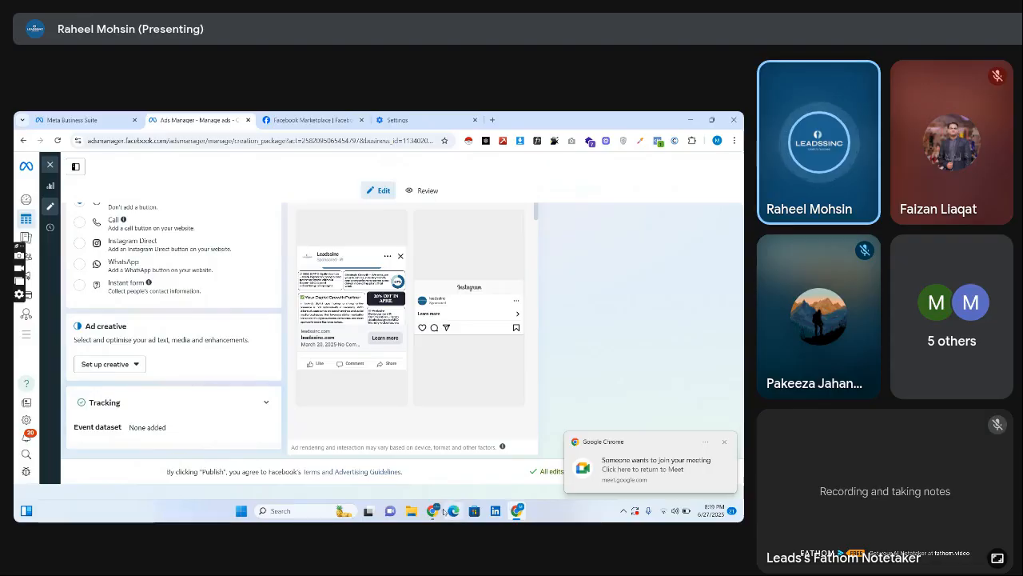
Switch to Google Meet, admit the participant waiting to join the call, and return to Ads Manager.
{"action": "mouse_move", "coordinate": [433, 510]}
{"action": "left_click", "coordinate": [380, 468]}
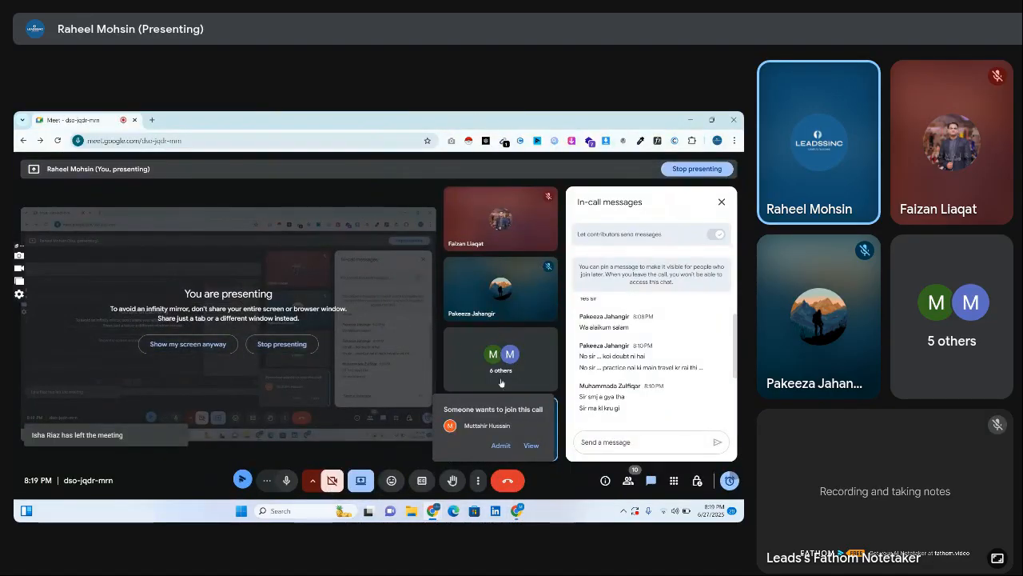
{"action": "left_click", "coordinate": [500, 447]}
{"action": "mouse_move", "coordinate": [517, 510]}
{"action": "left_click", "coordinate": [516, 468]}
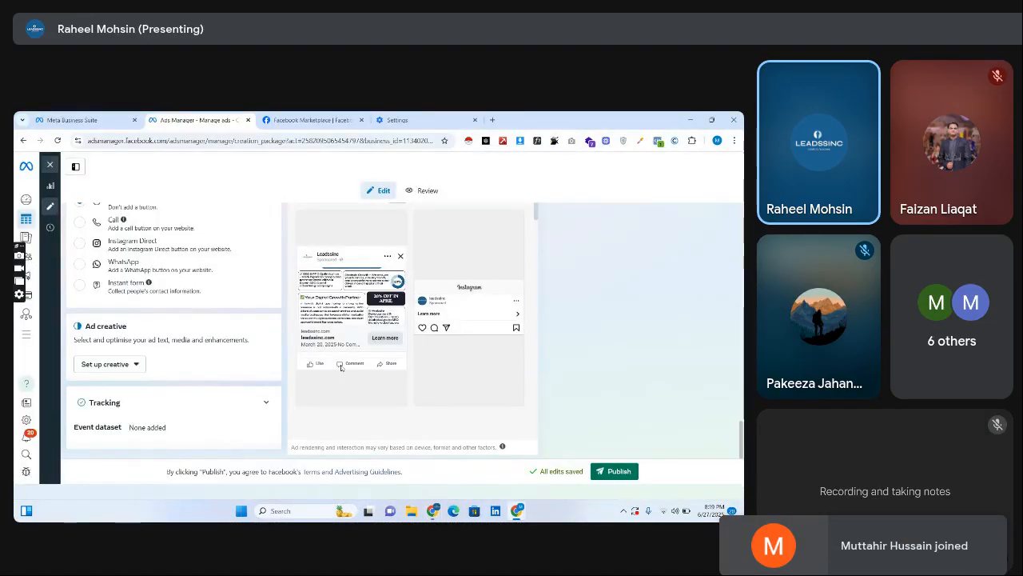
Close the campaign editor and turn off the Tailored web traffic campaign draft in the campaign list.
{"action": "left_click", "coordinate": [50, 164]}
{"action": "left_click", "coordinate": [444, 330]}
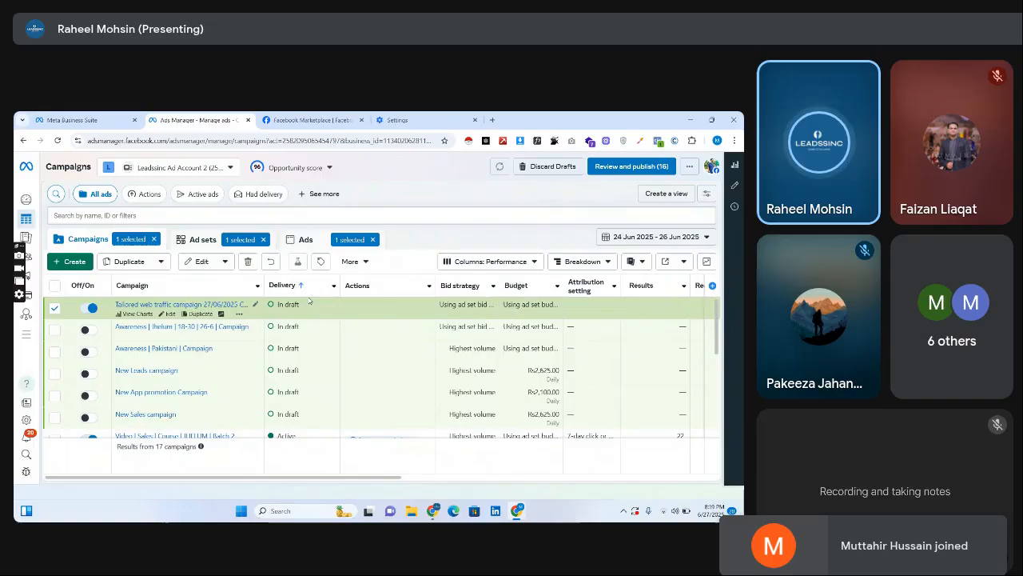
{"action": "left_click", "coordinate": [86, 308]}
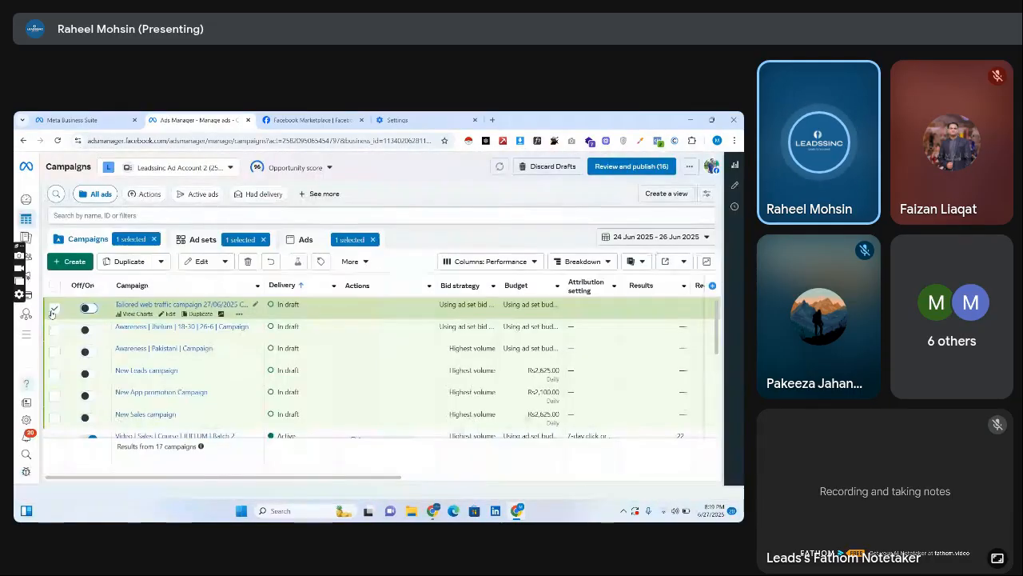
Create a new Auction campaign with the Traffic objective and continue to its editor.
{"action": "left_click", "coordinate": [73, 264]}
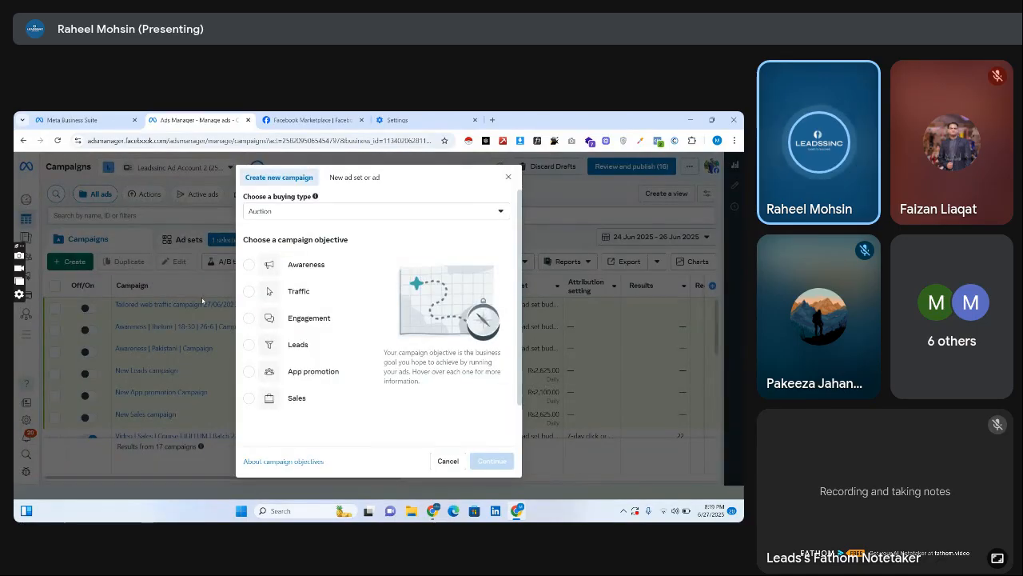
{"action": "left_click", "coordinate": [276, 291]}
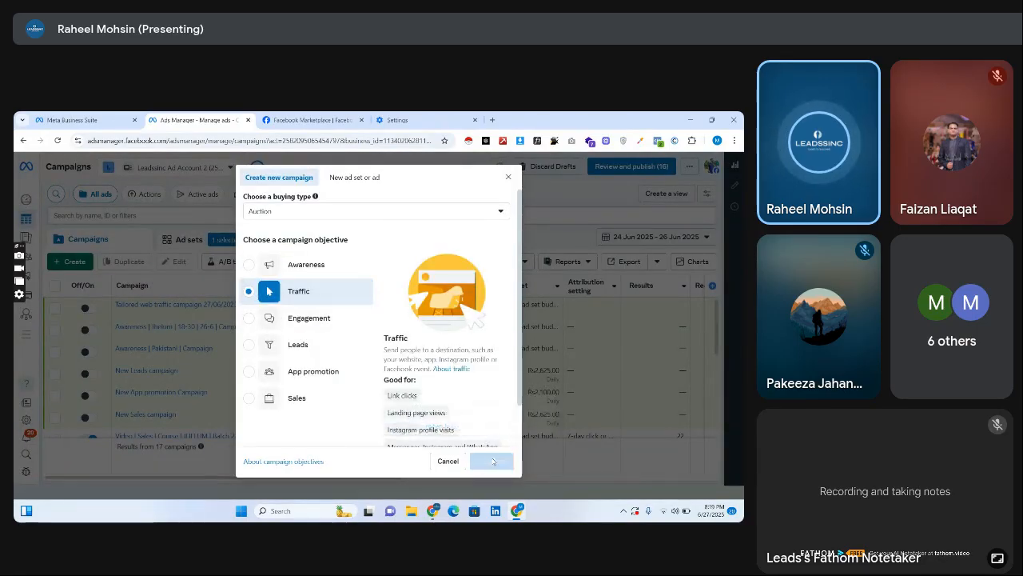
{"action": "left_click", "coordinate": [491, 461]}
{"action": "left_click", "coordinate": [346, 356]}
{"action": "left_click", "coordinate": [500, 403]}
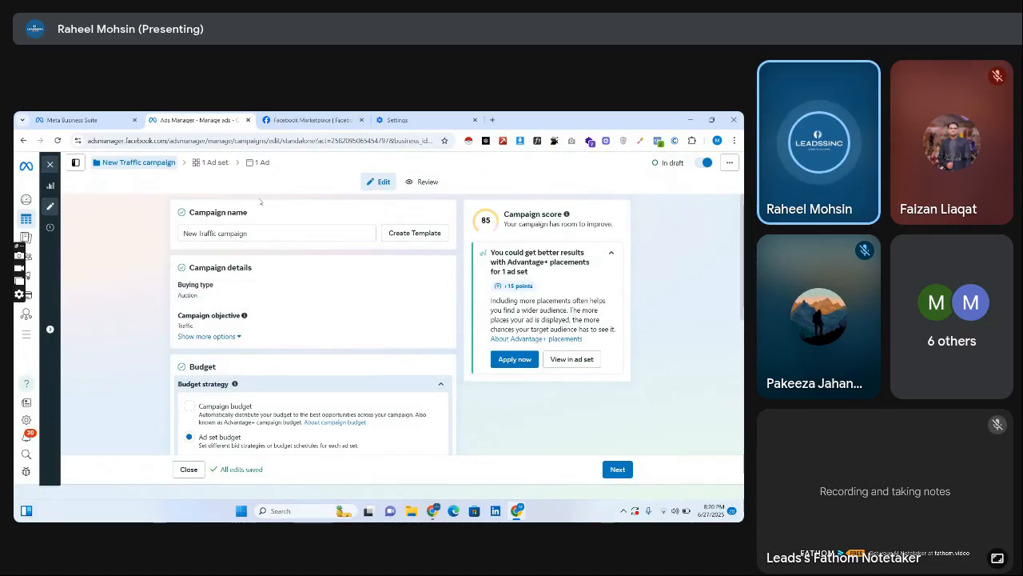
Show the campaign structure and review the campaign name, details and budget strategy of the new Traffic campaign.
{"action": "scroll", "coordinate": [551, 224], "scroll_direction": "down", "scroll_amount": 5}
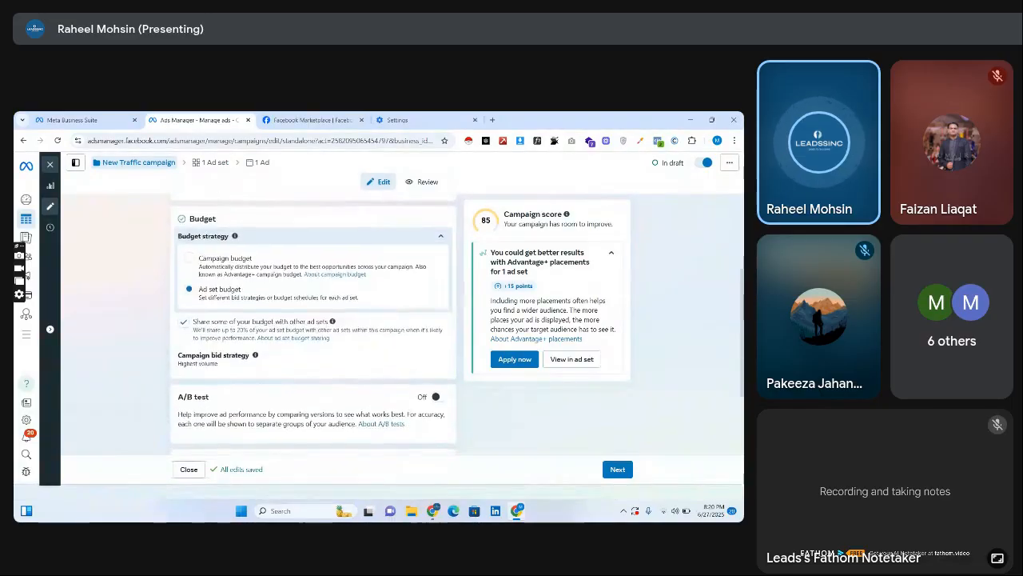
{"action": "scroll", "coordinate": [314, 324], "scroll_direction": "up", "scroll_amount": 5}
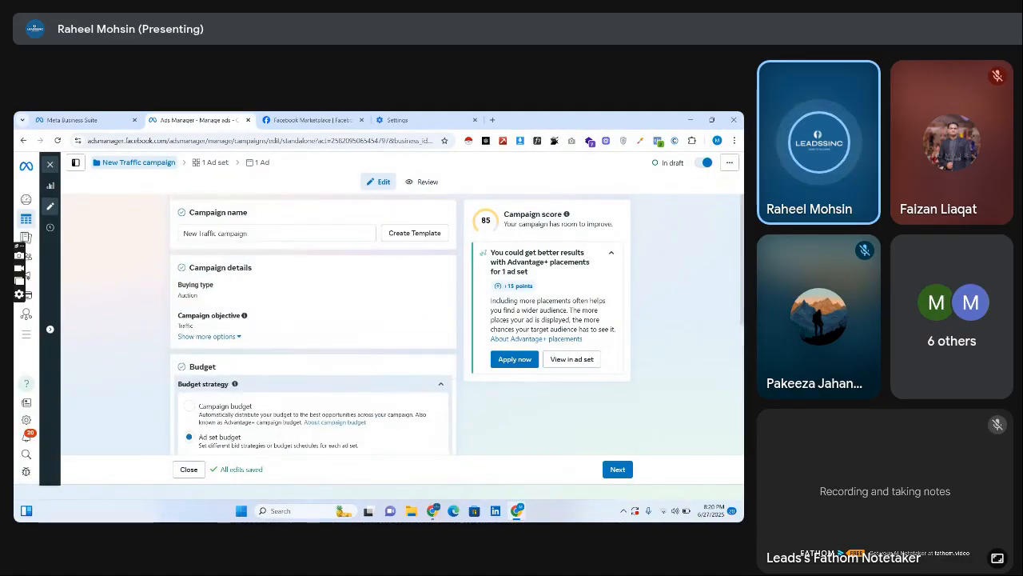
{"action": "left_click", "coordinate": [75, 162]}
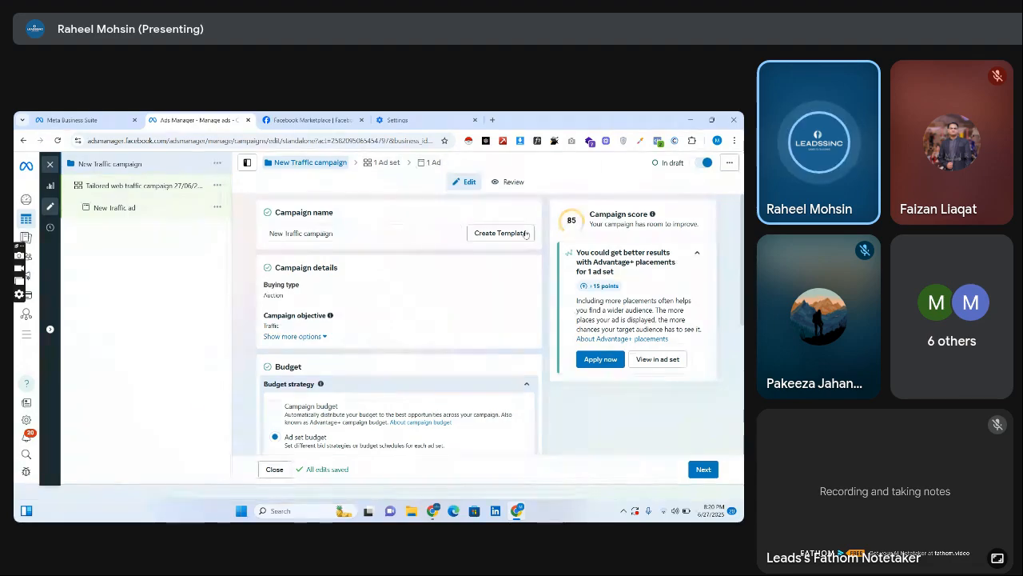
{"action": "scroll", "coordinate": [399, 320], "scroll_direction": "down", "scroll_amount": 5}
{"action": "scroll", "coordinate": [400, 320], "scroll_direction": "up", "scroll_amount": 5}
{"action": "left_click", "coordinate": [345, 233]}
{"action": "double_click", "coordinate": [346, 232]}
{"action": "left_click", "coordinate": [345, 233]}
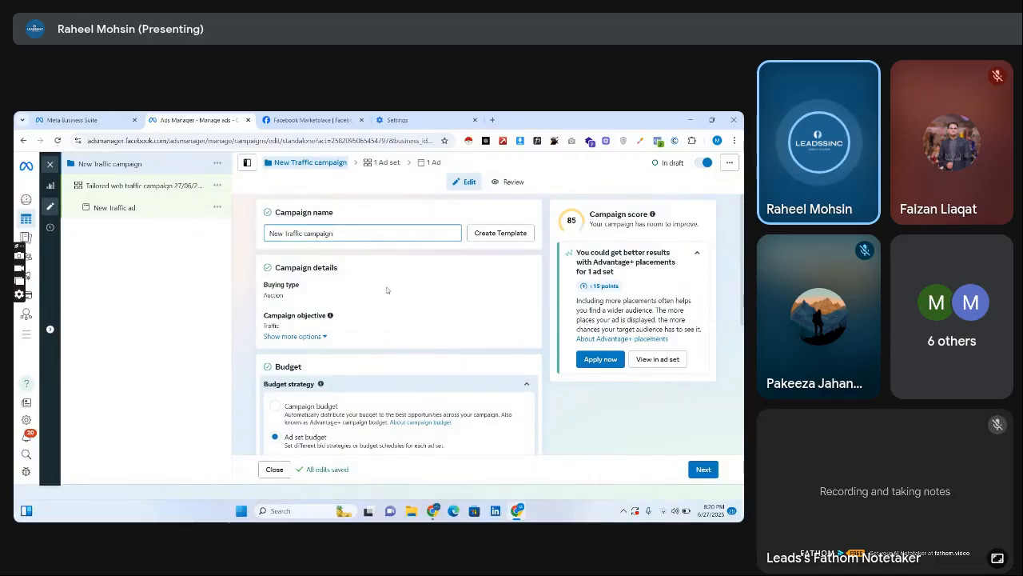
Open the campaign's ad set and set its daily budget to Rs350.00 under Budget & schedule.
{"action": "left_click", "coordinate": [136, 186]}
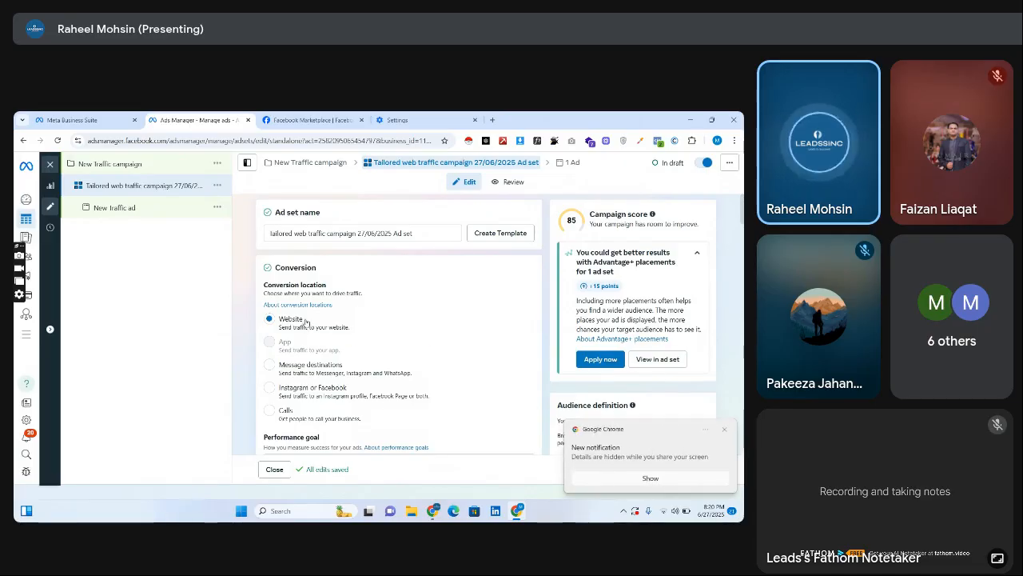
{"action": "scroll", "coordinate": [400, 319], "scroll_direction": "down", "scroll_amount": 2}
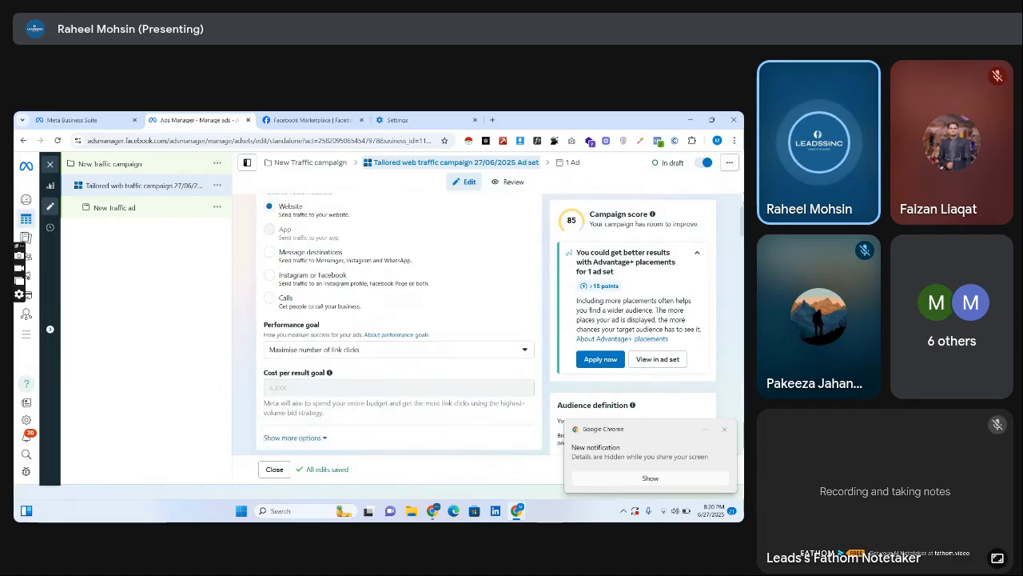
{"action": "scroll", "coordinate": [399, 319], "scroll_direction": "down", "scroll_amount": 3}
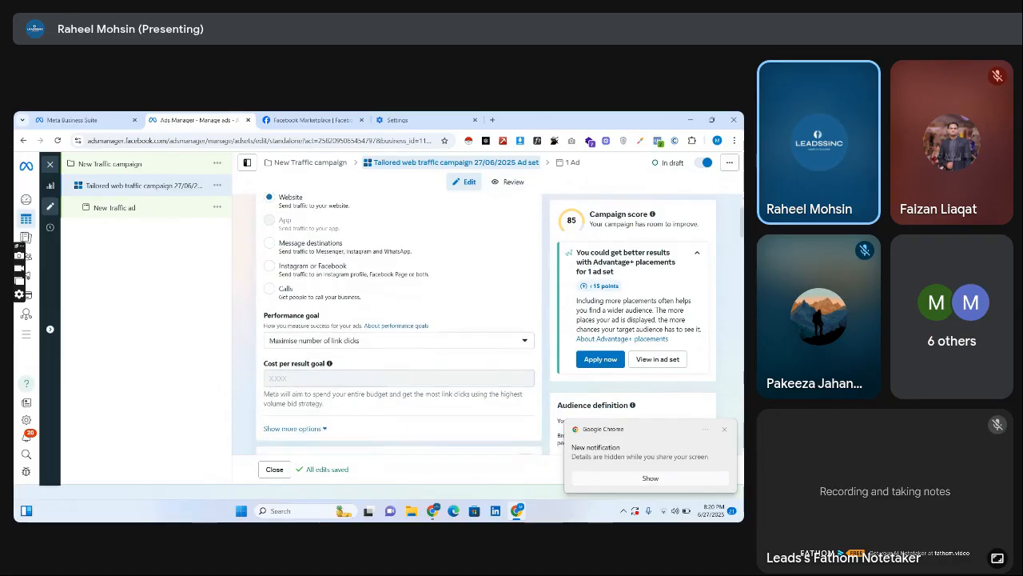
{"action": "scroll", "coordinate": [471, 305], "scroll_direction": "down", "scroll_amount": 3}
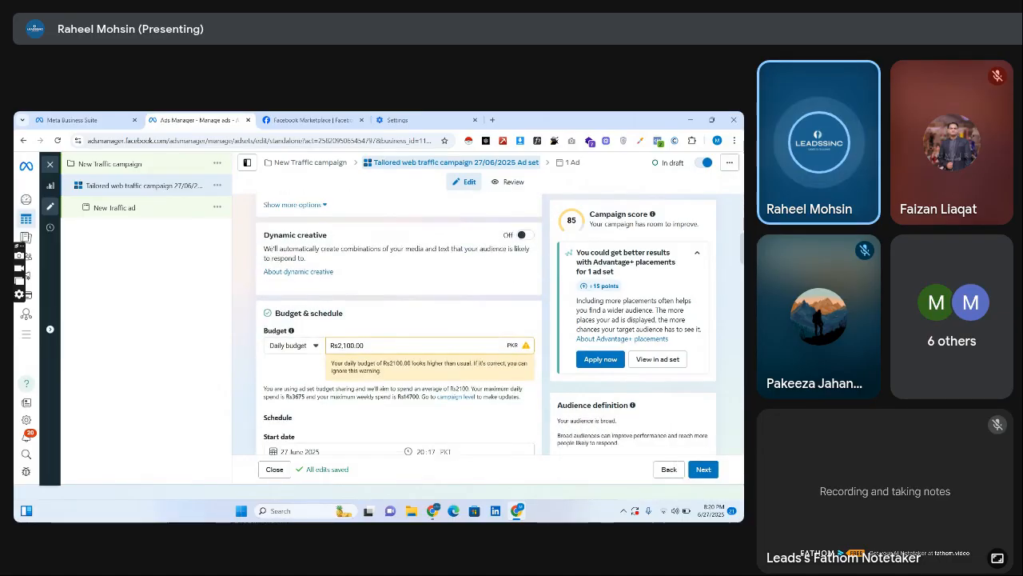
{"action": "triple_click", "coordinate": [454, 289]}
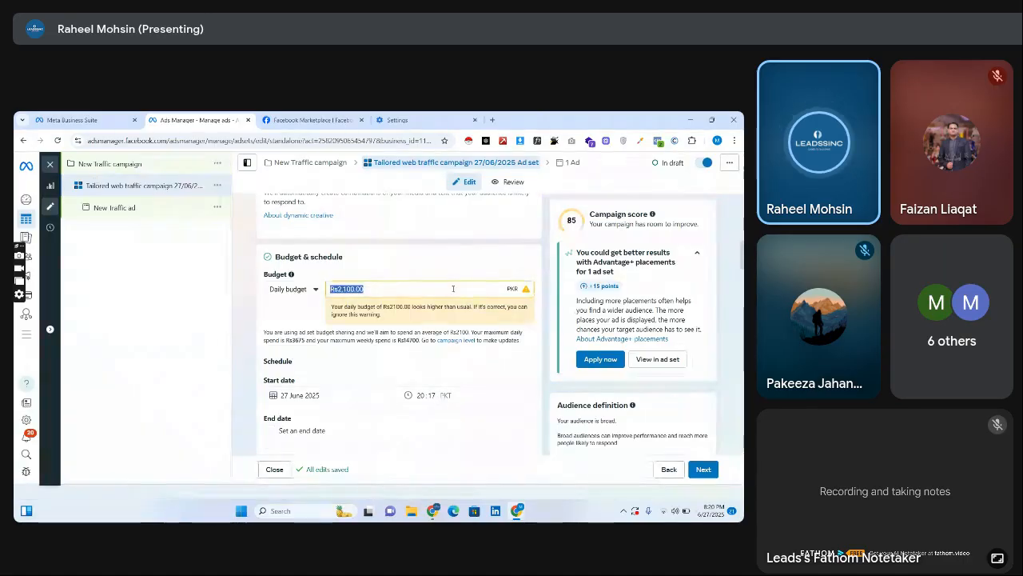
{"action": "type", "text": "35"}
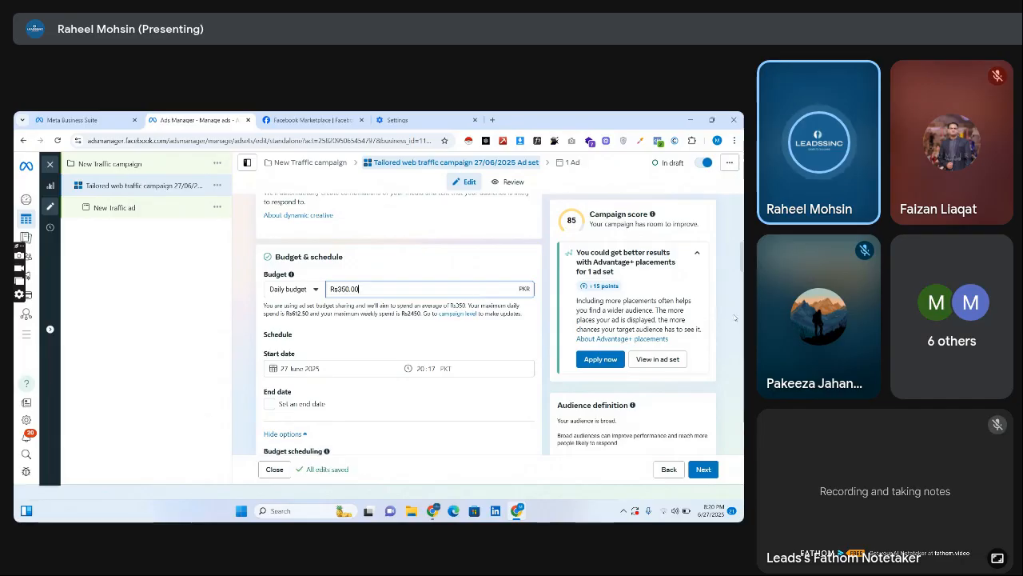
Review the ad set's audience controls, Advantage+ audience and the list of manual placements.
{"action": "scroll", "coordinate": [400, 336], "scroll_direction": "down", "scroll_amount": 10}
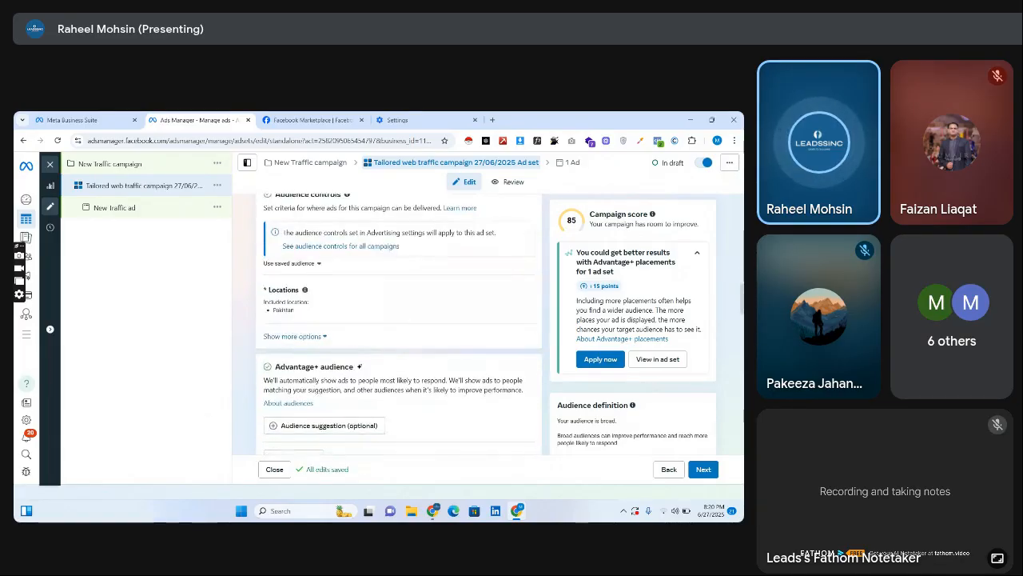
{"action": "scroll", "coordinate": [400, 324], "scroll_direction": "down", "scroll_amount": 8}
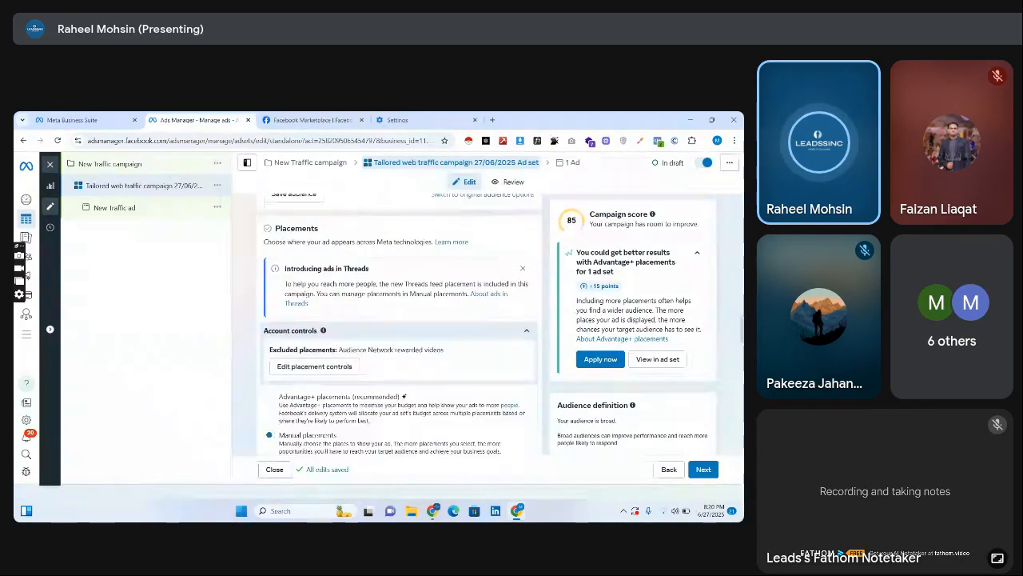
{"action": "scroll", "coordinate": [399, 324], "scroll_direction": "up", "scroll_amount": 3}
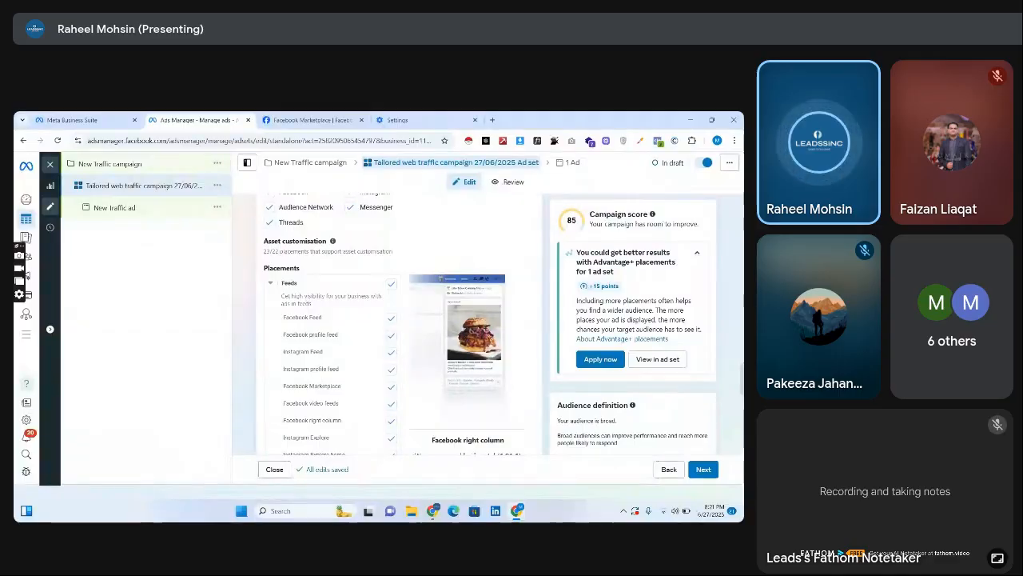
{"action": "scroll", "coordinate": [391, 324], "scroll_direction": "down", "scroll_amount": 3}
{"action": "scroll", "coordinate": [487, 320], "scroll_direction": "down", "scroll_amount": 10}
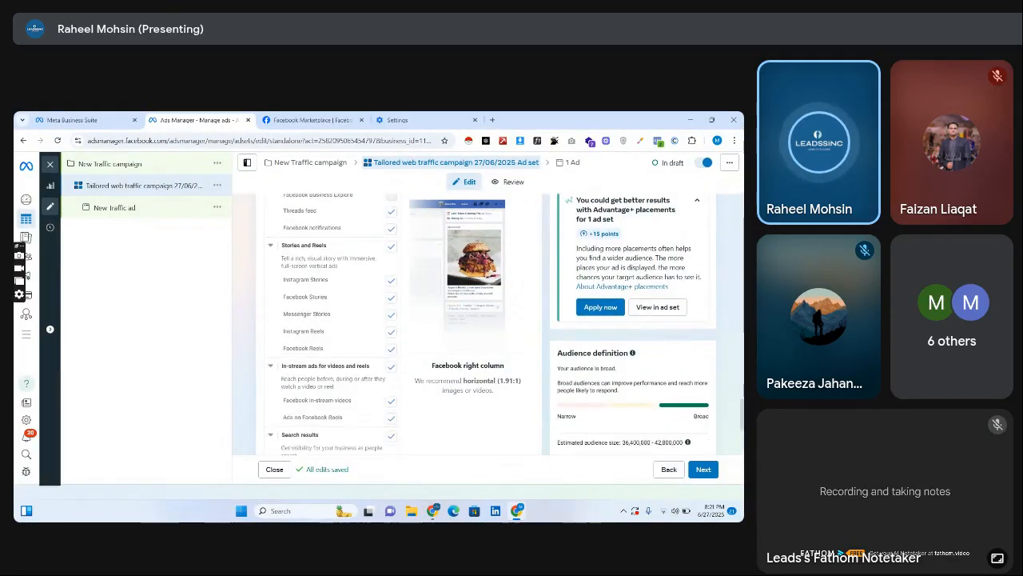
{"action": "scroll", "coordinate": [486, 319], "scroll_direction": "up", "scroll_amount": 12}
{"action": "scroll", "coordinate": [486, 320], "scroll_direction": "down", "scroll_amount": 10}
Return to the ad set's Conversion section and highlight the description of the Website conversion location.
{"action": "scroll", "coordinate": [400, 319], "scroll_direction": "up", "scroll_amount": 15}
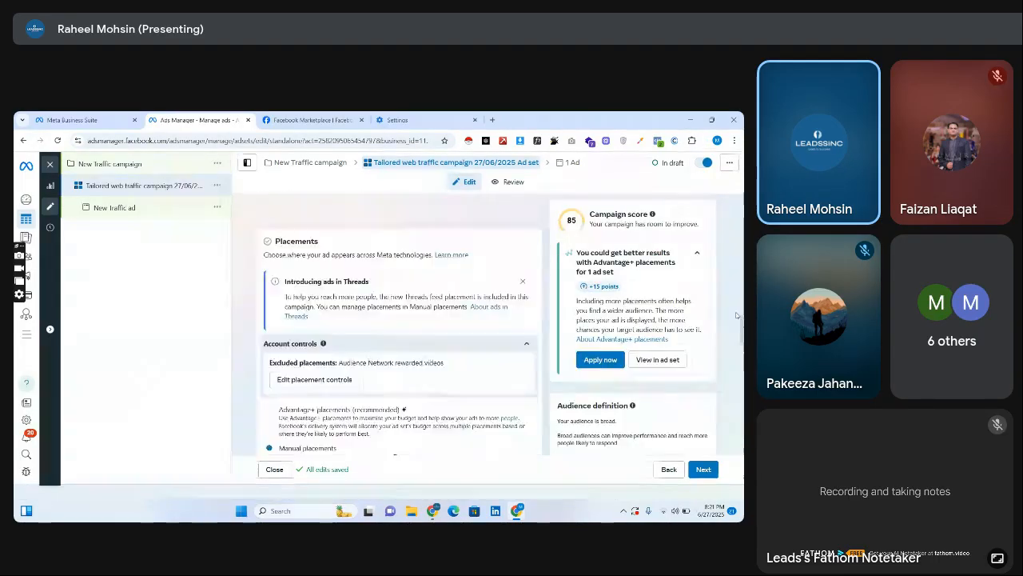
{"action": "scroll", "coordinate": [400, 320], "scroll_direction": "up", "scroll_amount": 10}
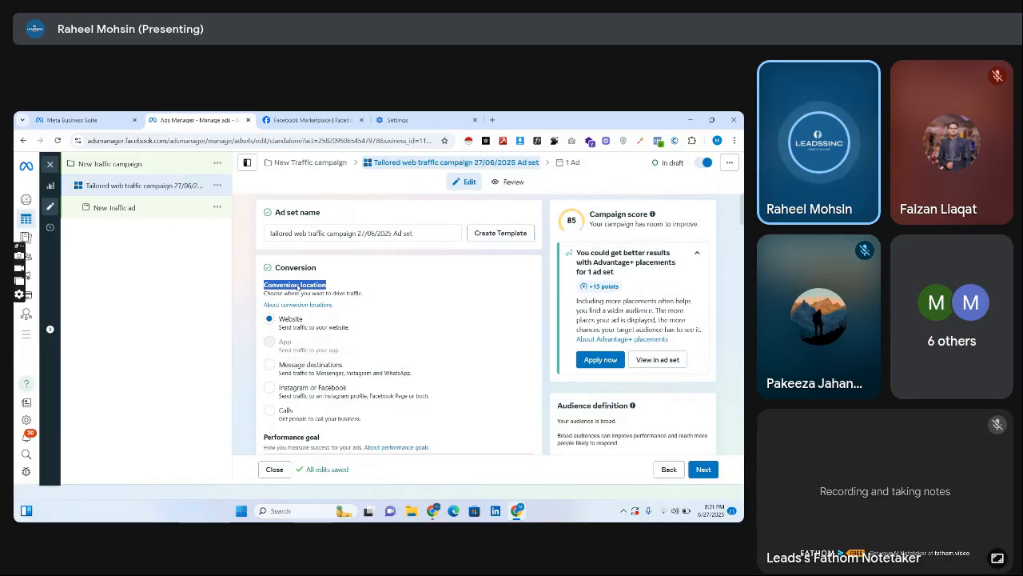
{"action": "left_click_drag", "start_coordinate": [280, 330], "coordinate": [334, 333]}
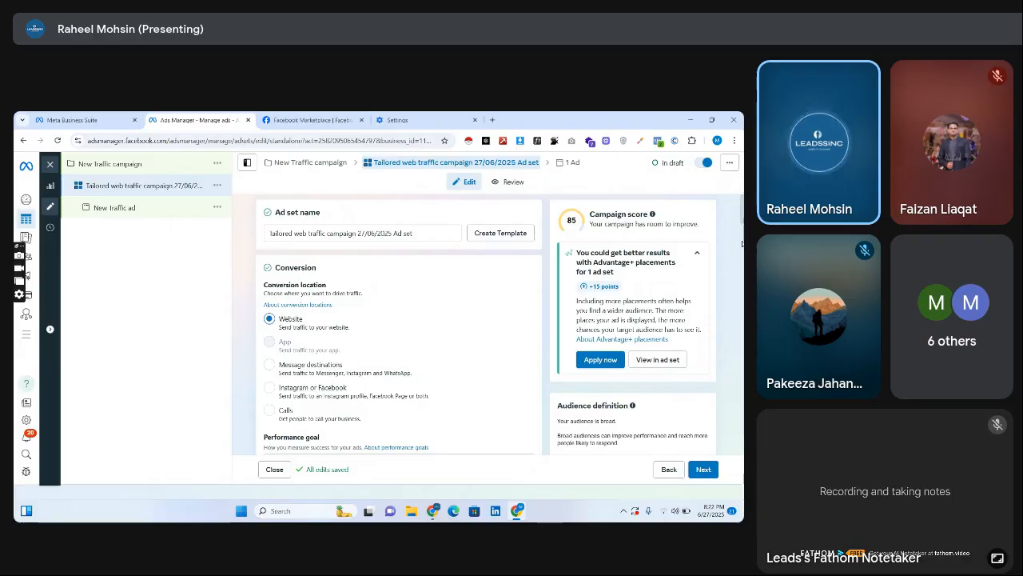
Review the ad set's performance goal, budget and schedule, audience controls and manual placements down to the end of the form.
{"action": "scroll", "coordinate": [399, 320], "scroll_direction": "down", "scroll_amount": 3}
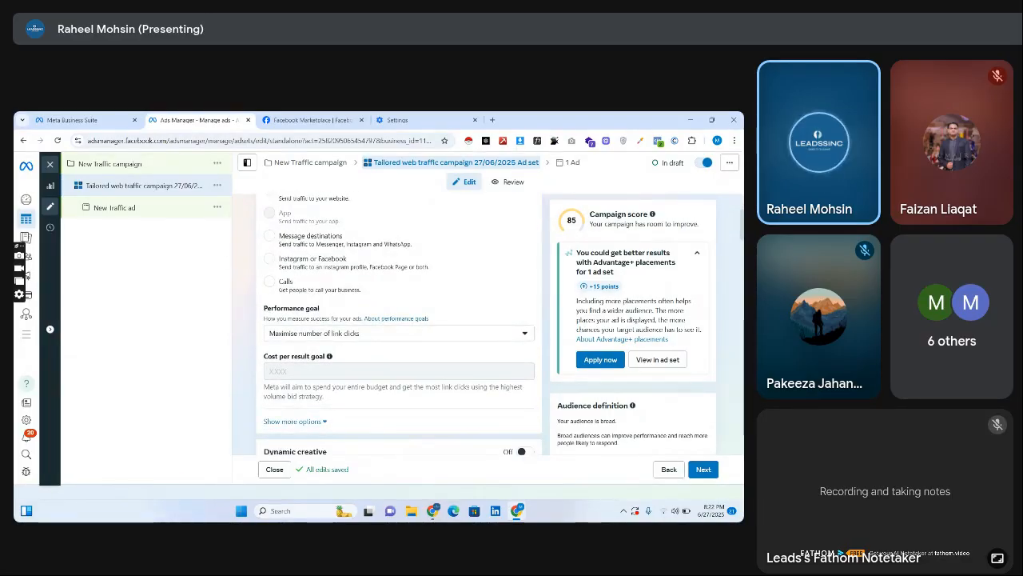
{"action": "scroll", "coordinate": [400, 320], "scroll_direction": "down", "scroll_amount": 6}
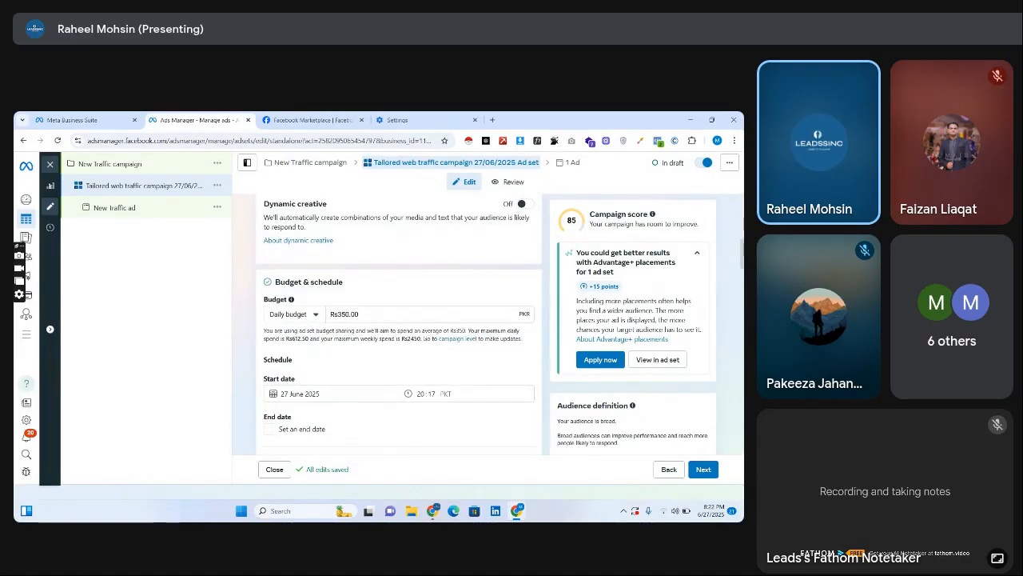
{"action": "scroll", "coordinate": [400, 320], "scroll_direction": "down", "scroll_amount": 4}
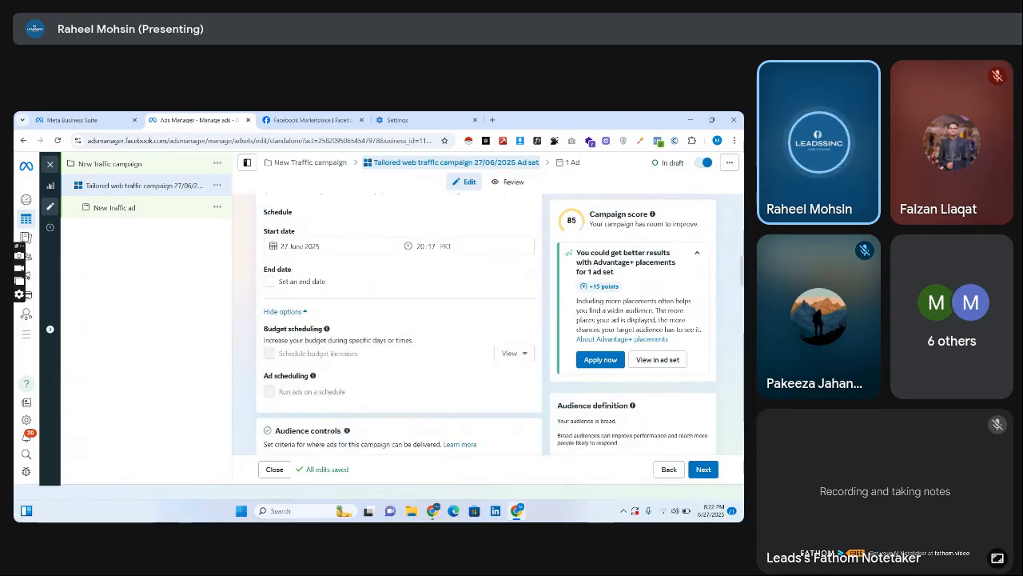
{"action": "scroll", "coordinate": [400, 319], "scroll_direction": "down", "scroll_amount": 15}
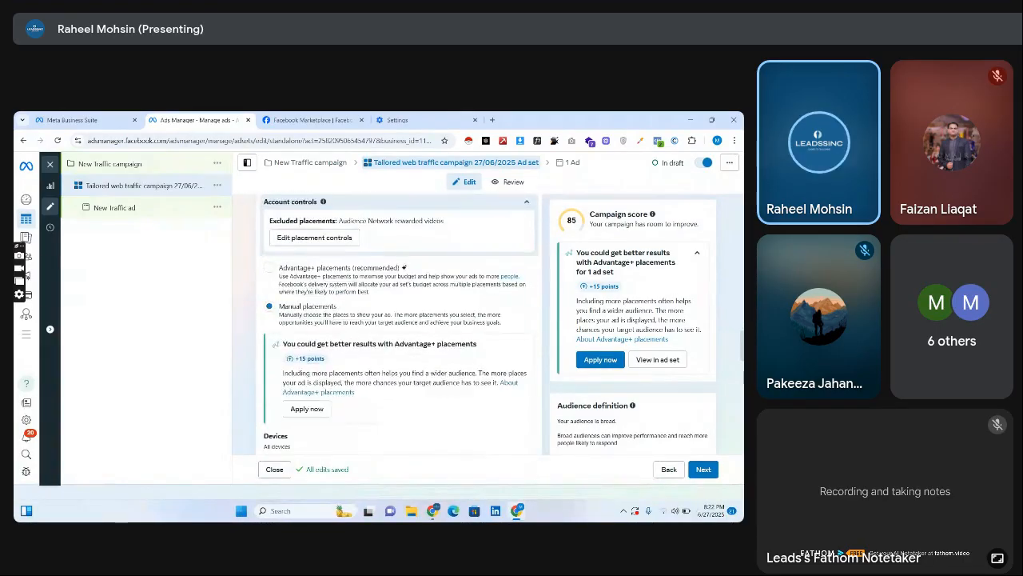
{"action": "scroll", "coordinate": [247, 178], "scroll_direction": "down", "scroll_amount": 8}
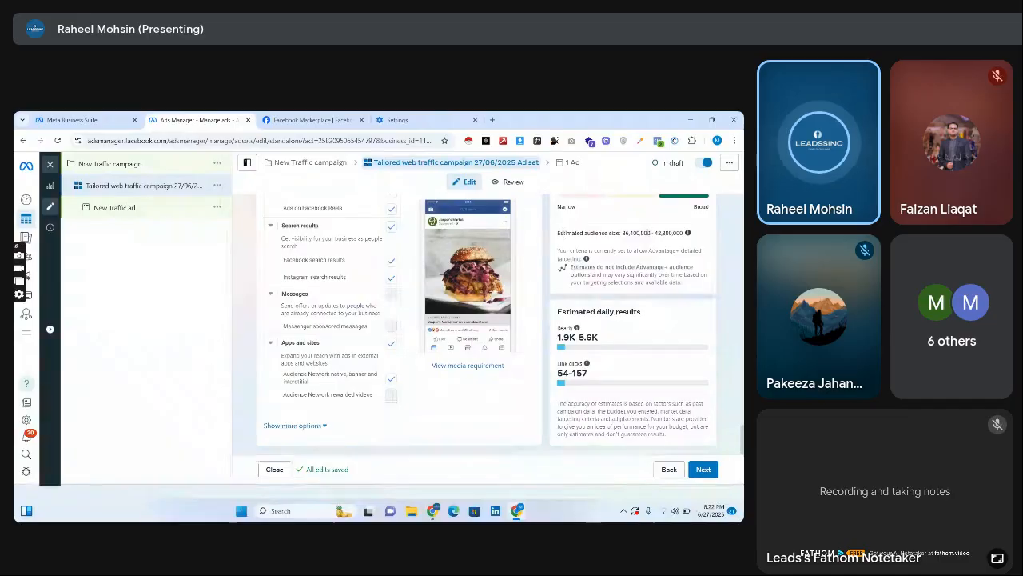
Open the New Traffic ad, review its setup, and try the Carousel format before restoring Single image or video.
{"action": "left_click", "coordinate": [179, 216]}
{"action": "scroll", "coordinate": [359, 320], "scroll_direction": "down", "scroll_amount": 5}
{"action": "scroll", "coordinate": [358, 320], "scroll_direction": "down", "scroll_amount": 3}
{"action": "scroll", "coordinate": [358, 320], "scroll_direction": "down", "scroll_amount": 3}
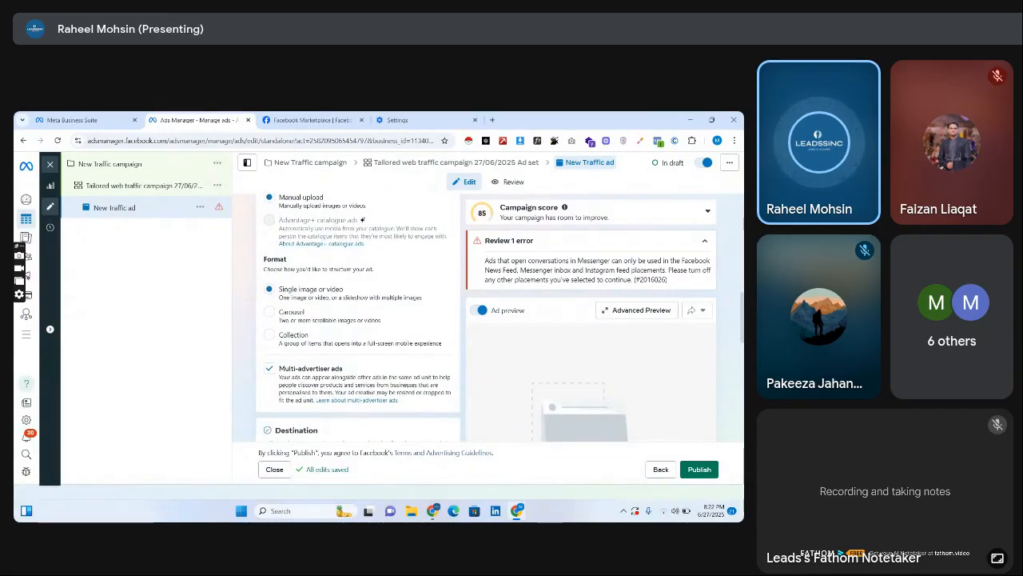
{"action": "scroll", "coordinate": [288, 258], "scroll_direction": "up", "scroll_amount": 3}
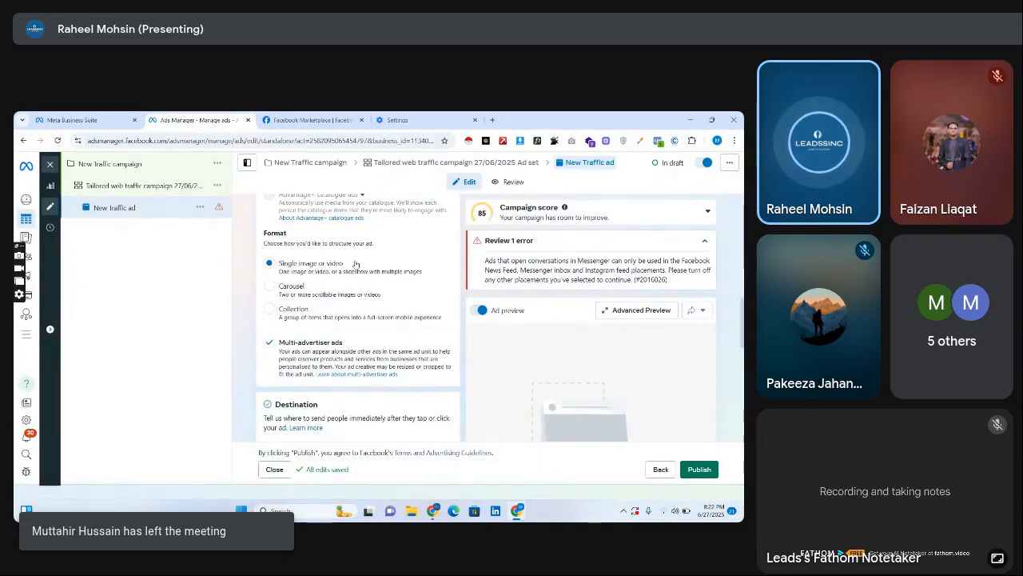
{"action": "left_click", "coordinate": [281, 288]}
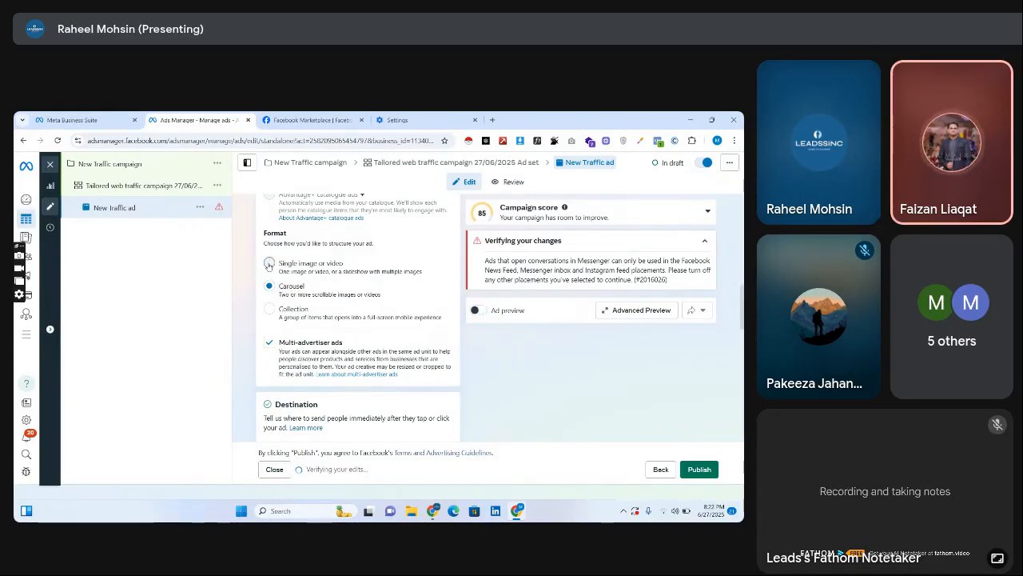
{"action": "left_click", "coordinate": [268, 265]}
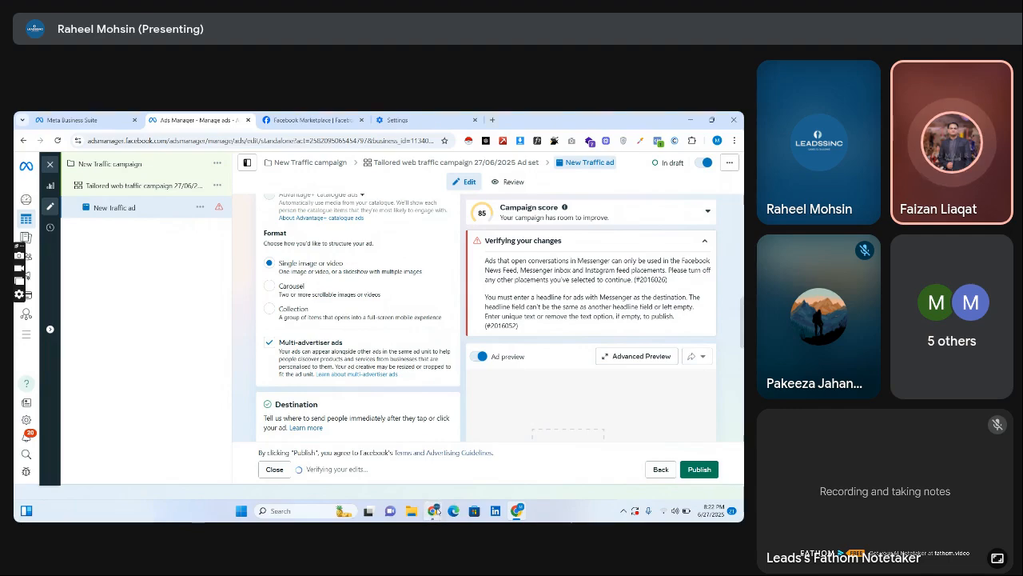
Switch to the Google Meet call to check it and return to the New Traffic ad in Ads Manager.
{"action": "mouse_move", "coordinate": [434, 510]}
{"action": "left_click", "coordinate": [391, 460]}
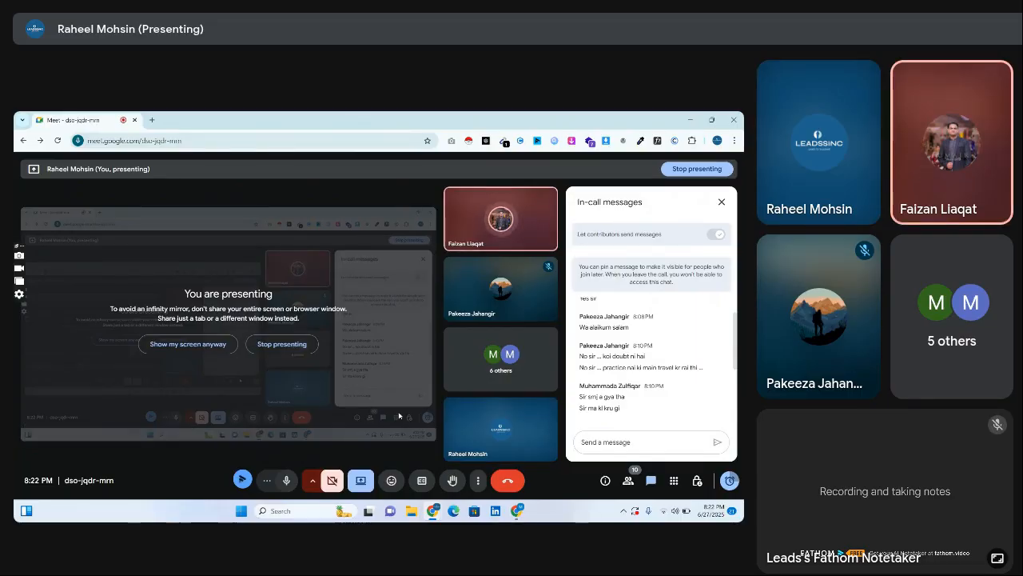
{"action": "left_click", "coordinate": [520, 514]}
{"action": "left_click", "coordinate": [516, 515]}
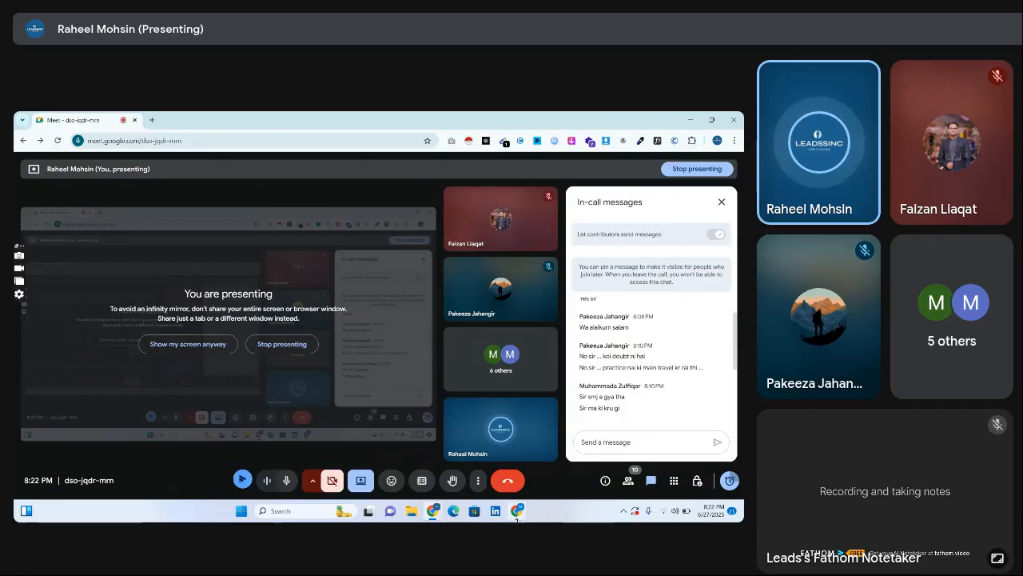
{"action": "left_click", "coordinate": [516, 515]}
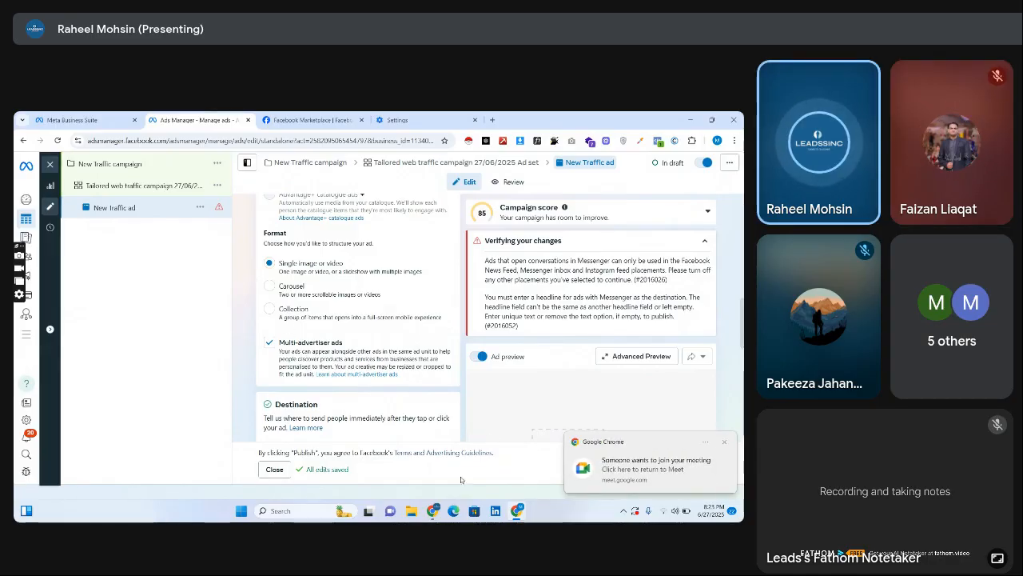
Switch to the Google Meet call, admit the waiting participant and return to Ads Manager.
{"action": "mouse_move", "coordinate": [433, 510]}
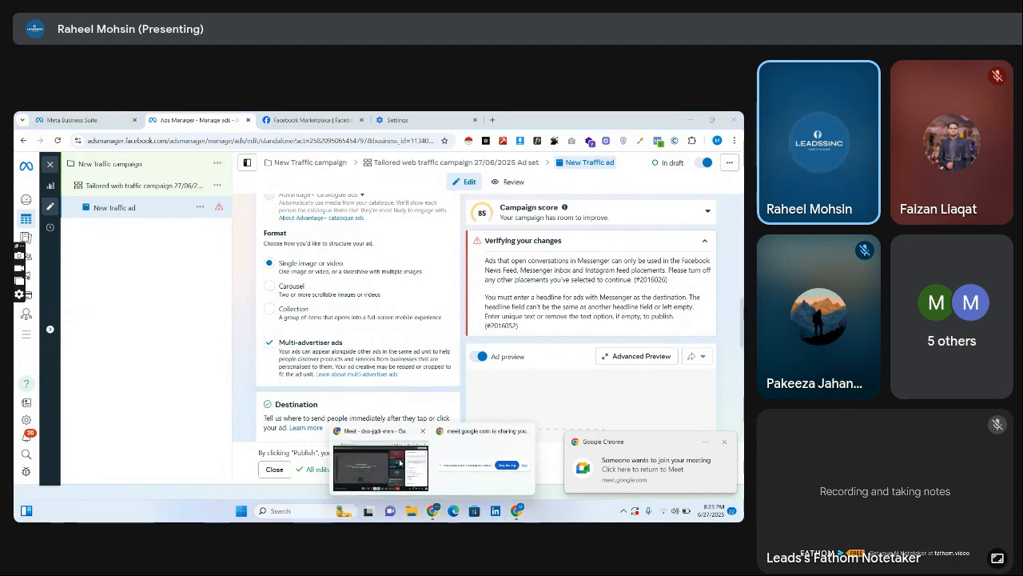
{"action": "left_click", "coordinate": [401, 463]}
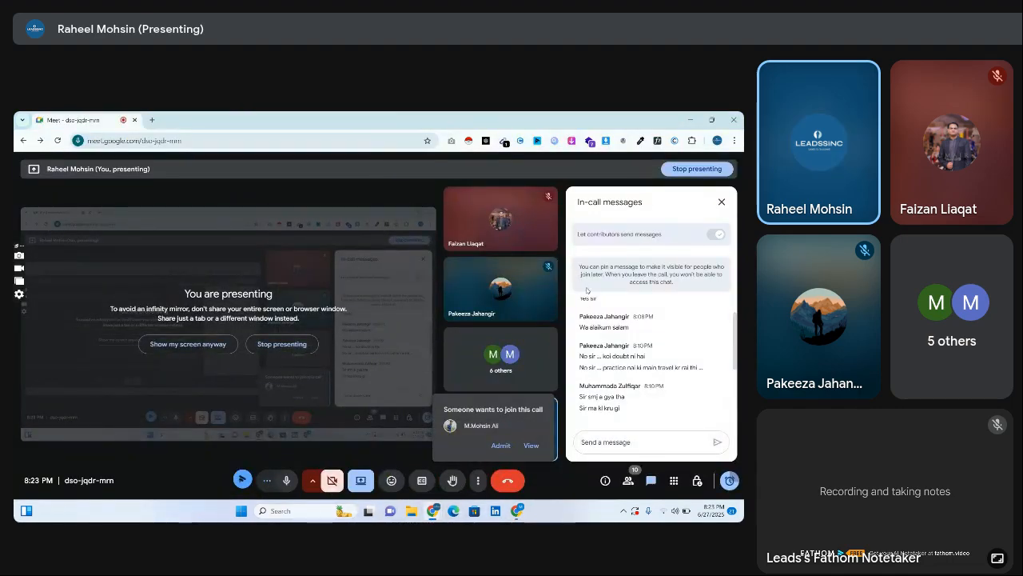
{"action": "left_click", "coordinate": [500, 446]}
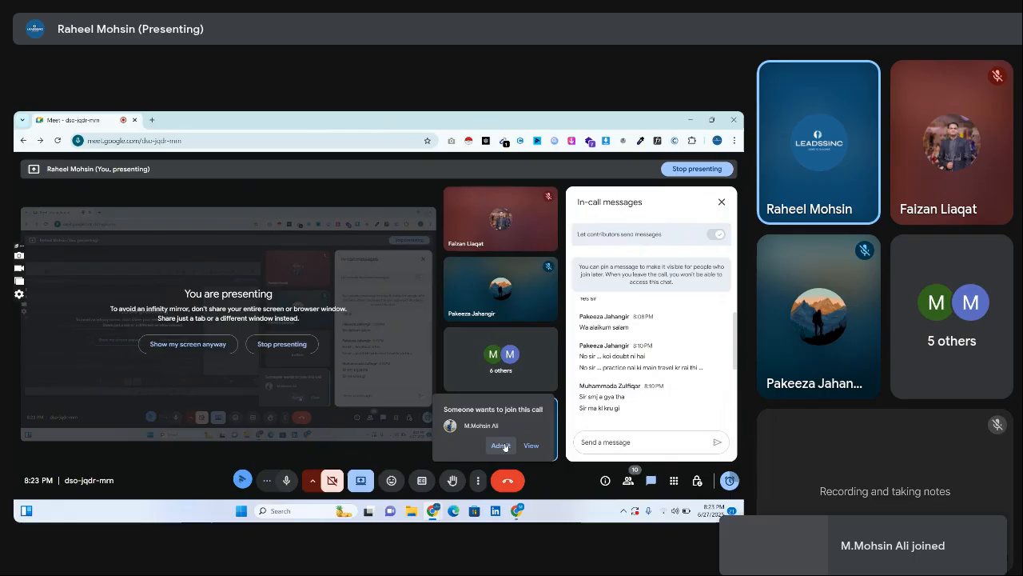
{"action": "left_click", "coordinate": [521, 510]}
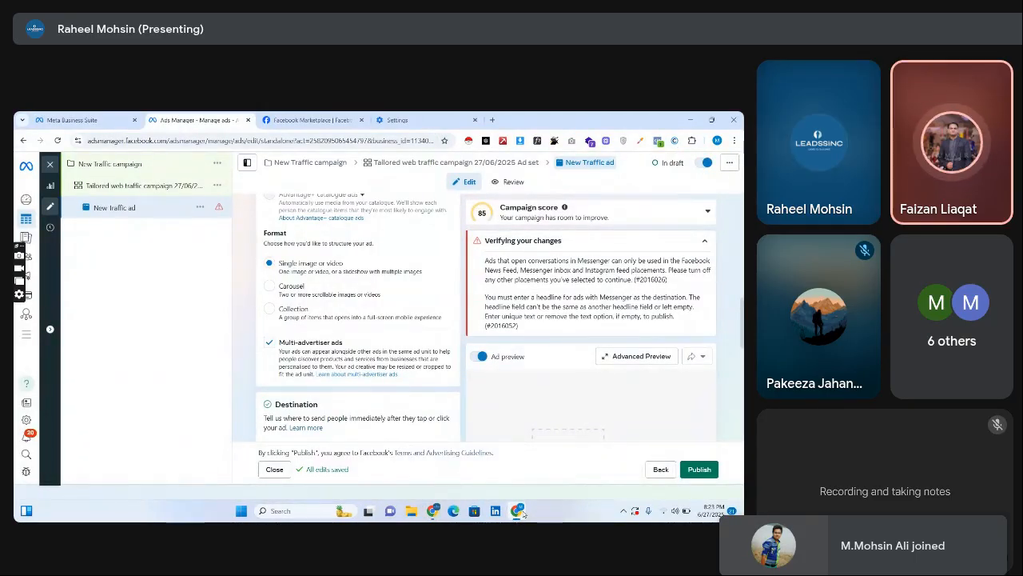
Collapse the ad's error notice and review its ad name, Facebook Page, Instagram account and ad setup.
{"action": "left_click", "coordinate": [689, 245]}
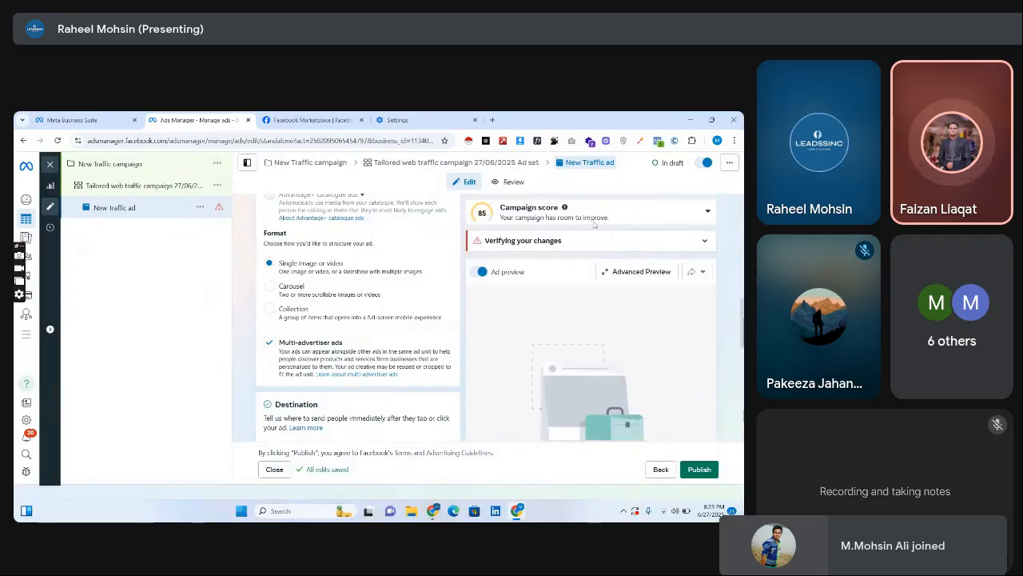
{"action": "scroll", "coordinate": [358, 320], "scroll_direction": "up", "scroll_amount": 5}
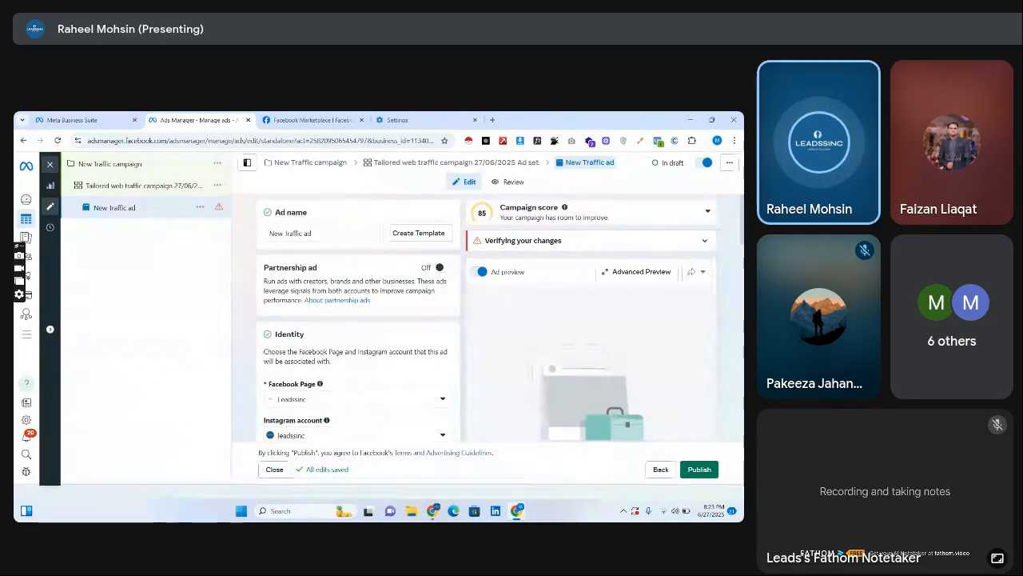
{"action": "triple_click", "coordinate": [331, 234]}
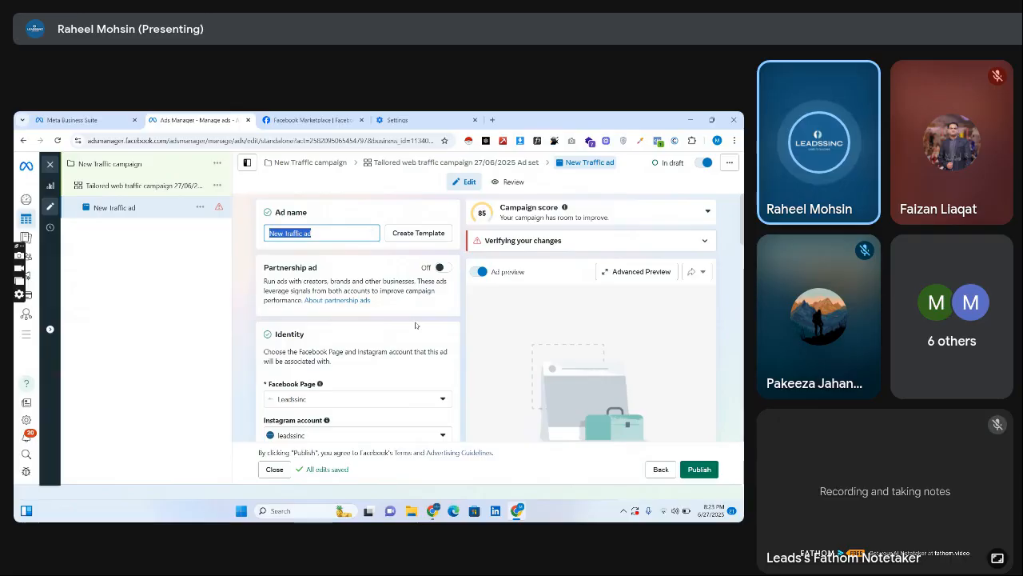
{"action": "scroll", "coordinate": [342, 305], "scroll_direction": "down", "scroll_amount": 4}
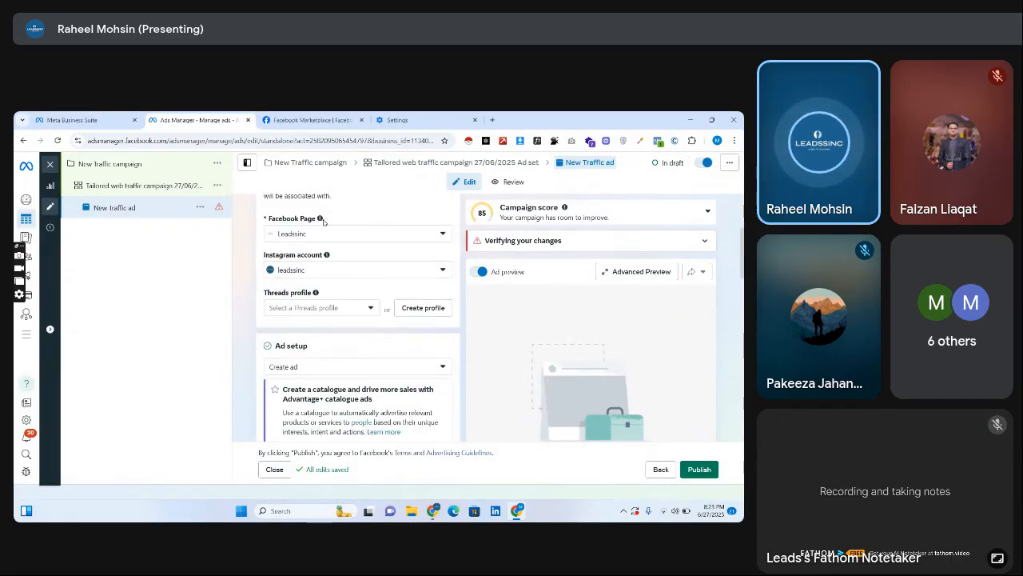
Return to the Traffic campaign's ad set and highlight the Conversion location heading and the Message destinations option.
{"action": "left_click", "coordinate": [148, 185]}
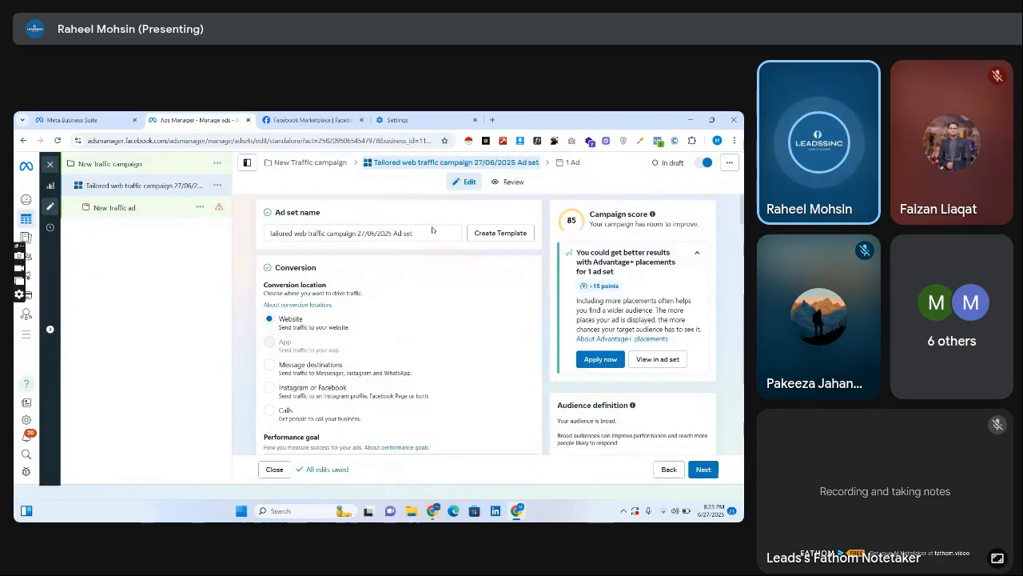
{"action": "left_click_drag", "start_coordinate": [269, 286], "coordinate": [386, 292]}
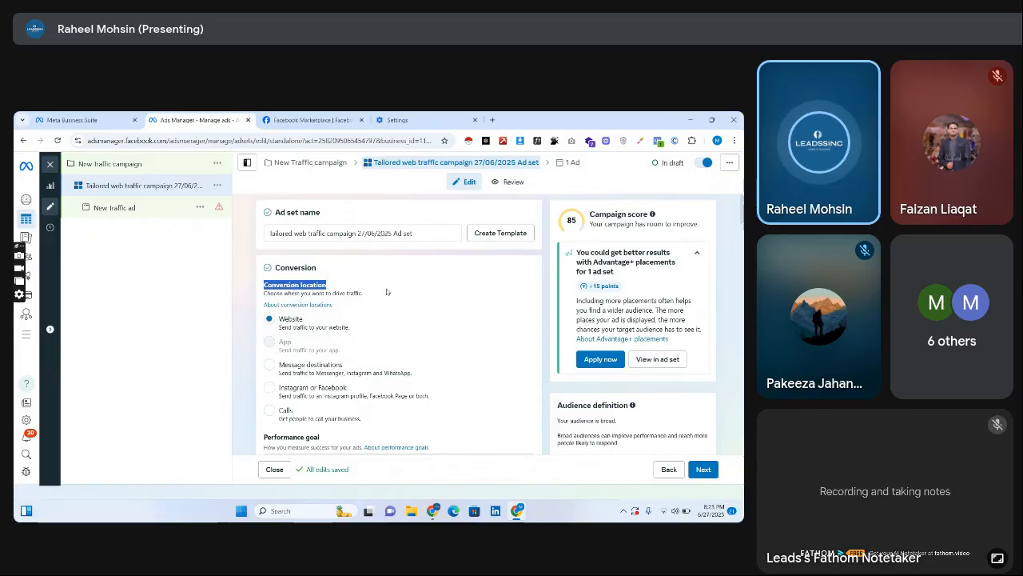
{"action": "left_click_drag", "start_coordinate": [355, 380], "coordinate": [255, 378]}
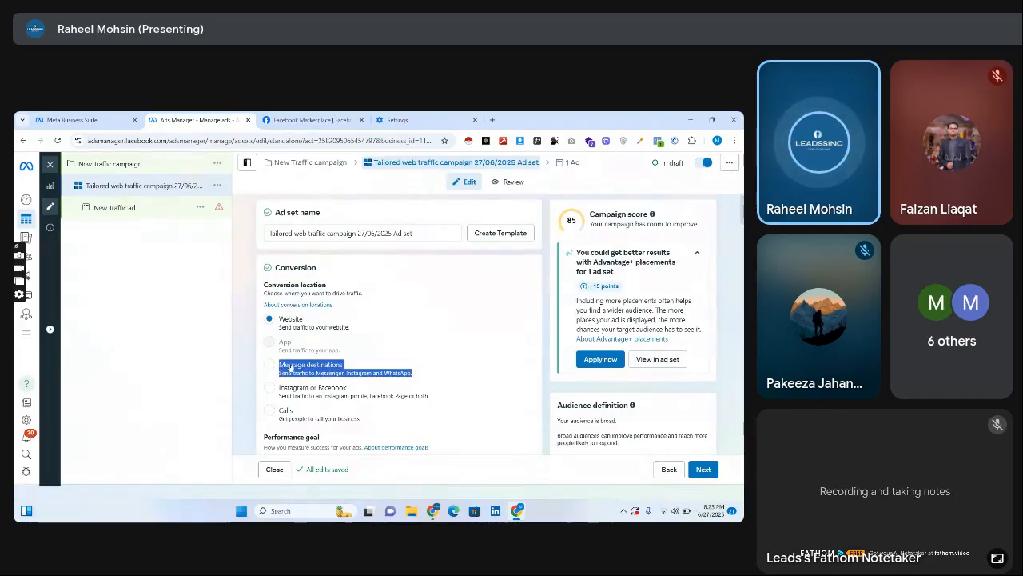
Try the Message destinations and Instagram or Facebook conversion locations for the ad set, then restore Website.
{"action": "left_click", "coordinate": [291, 367]}
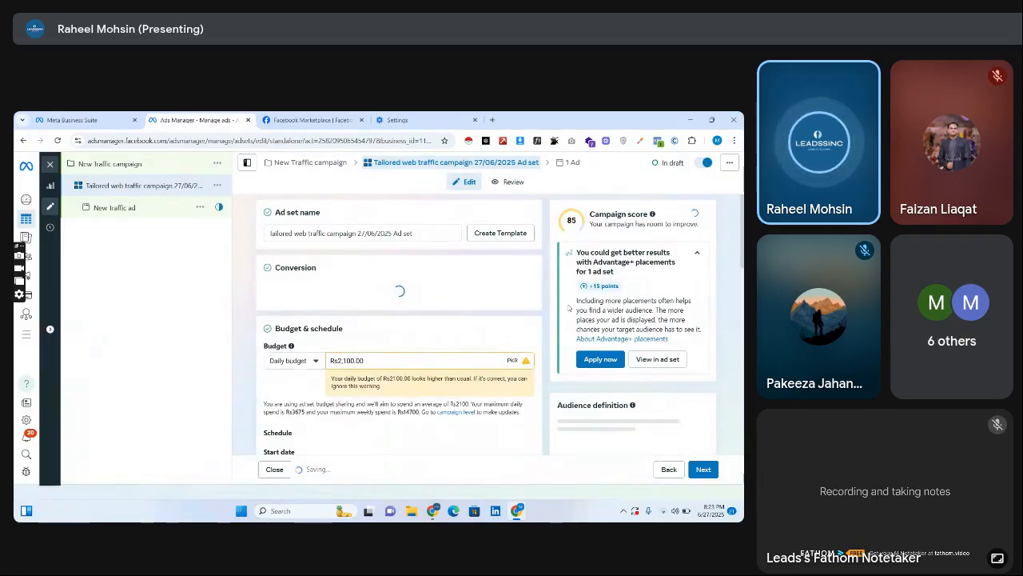
{"action": "scroll", "coordinate": [304, 222], "scroll_direction": "down", "scroll_amount": 3}
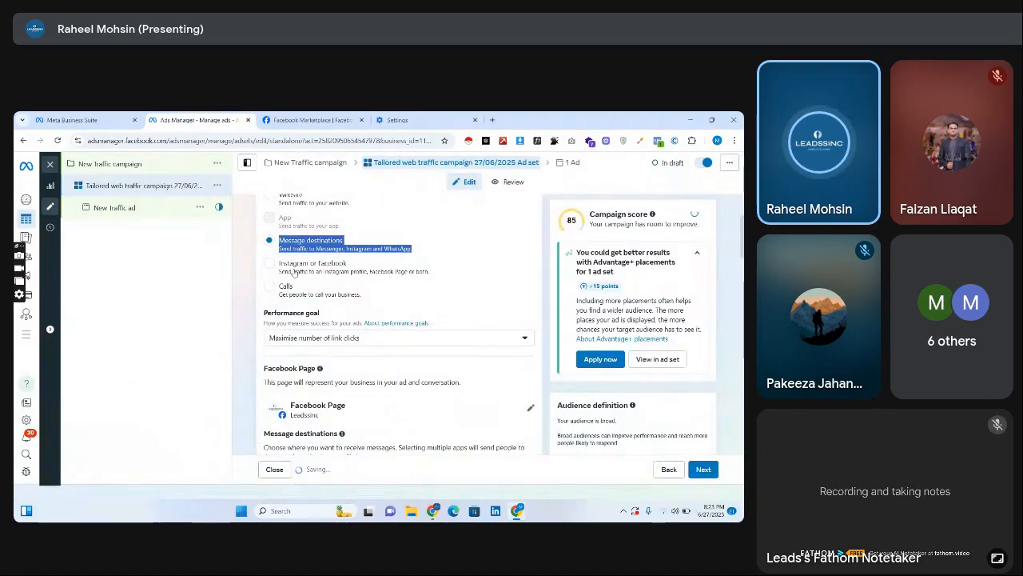
{"action": "left_click", "coordinate": [296, 272]}
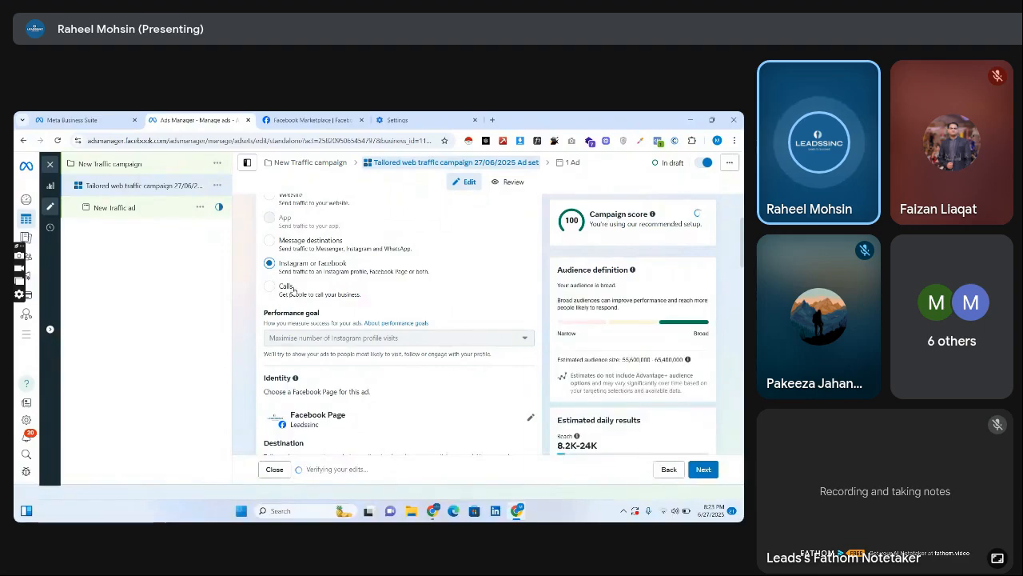
{"action": "left_click", "coordinate": [277, 200]}
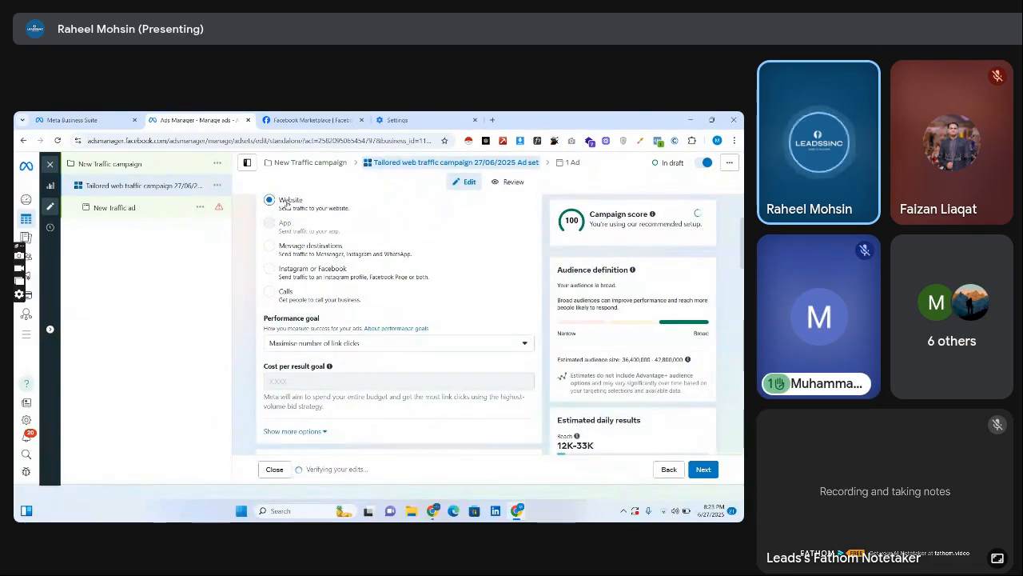
Check the raised hand in the Google Meet call and return to the ad set in Ads Manager.
{"action": "mouse_move", "coordinate": [440, 506]}
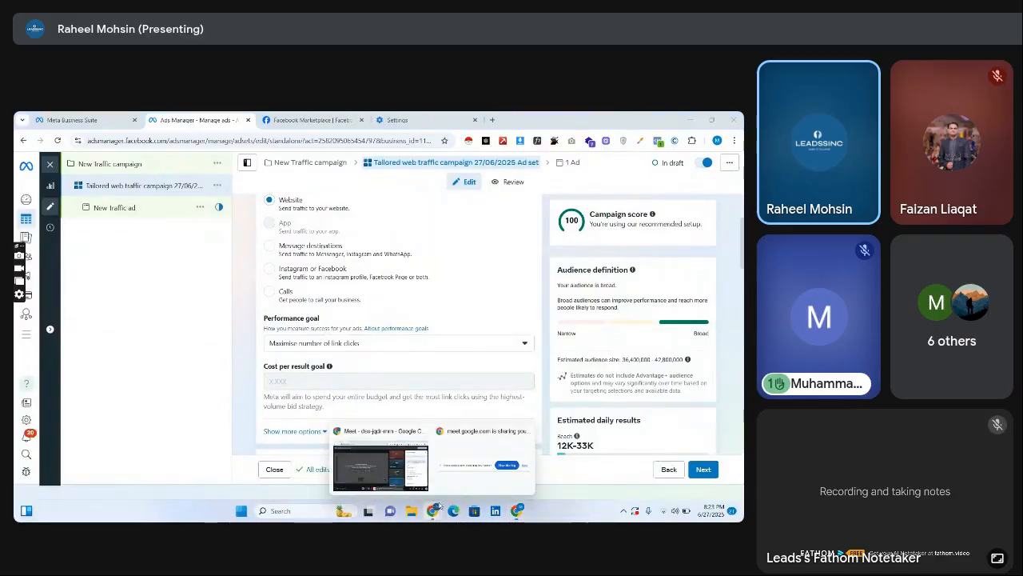
{"action": "left_click", "coordinate": [399, 476]}
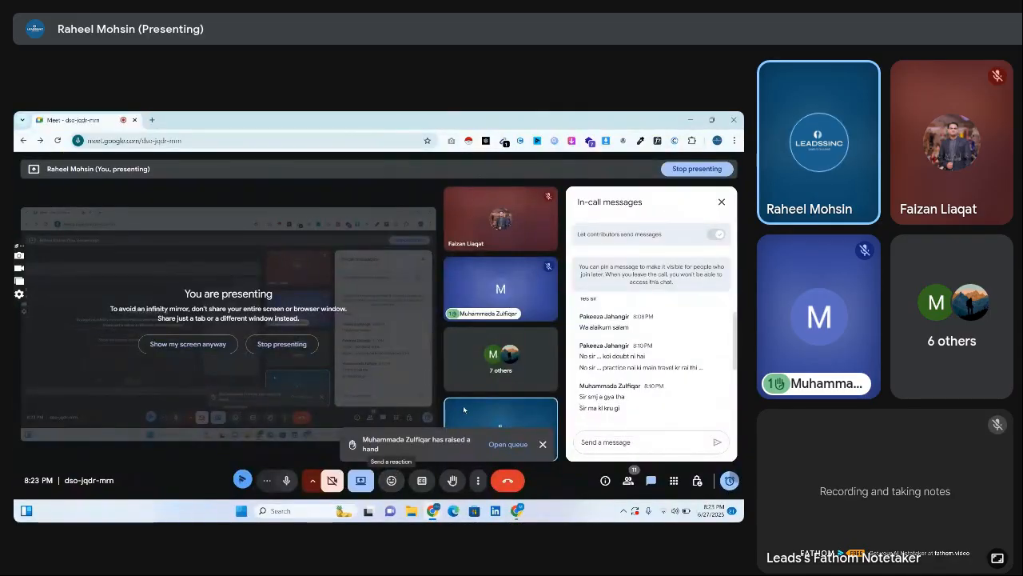
{"action": "left_click", "coordinate": [521, 508]}
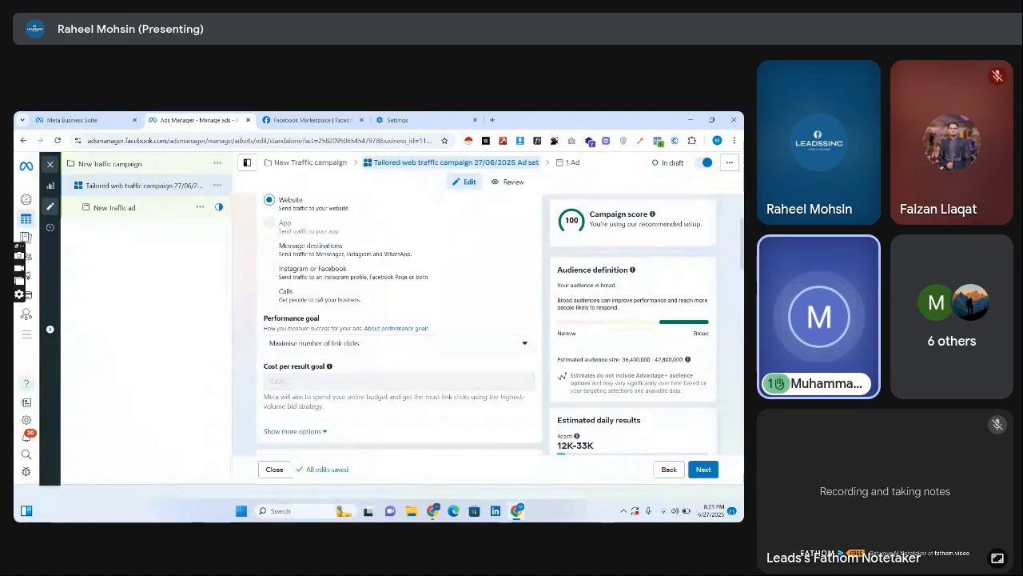
Review the ad set's Budget & schedule, Placements and Audience controls sections.
{"action": "scroll", "coordinate": [400, 324], "scroll_direction": "down", "scroll_amount": 6}
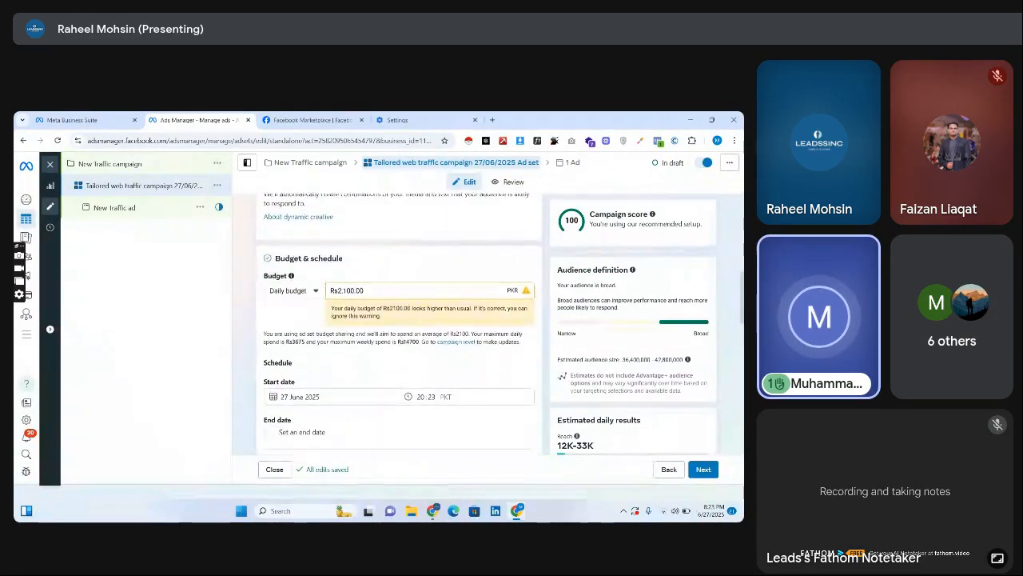
{"action": "scroll", "coordinate": [400, 324], "scroll_direction": "down", "scroll_amount": 10}
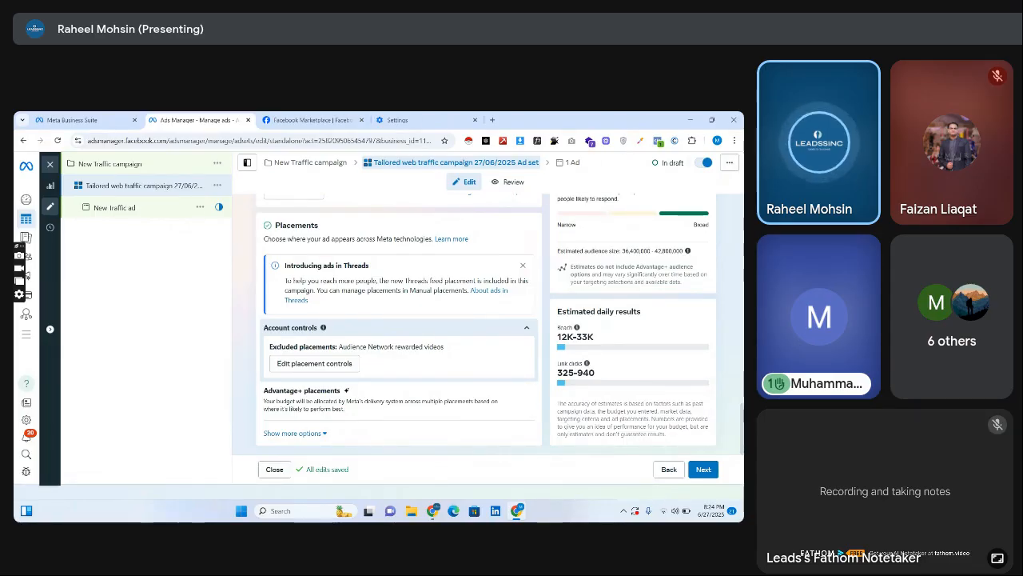
{"action": "scroll", "coordinate": [728, 277], "scroll_direction": "up", "scroll_amount": 5}
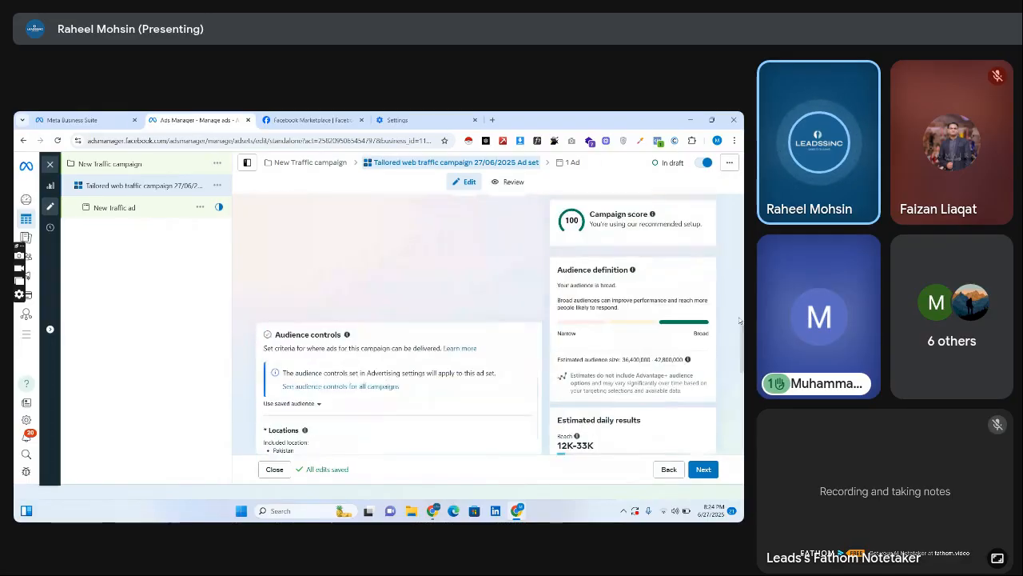
{"action": "scroll", "coordinate": [728, 278], "scroll_direction": "up", "scroll_amount": 4}
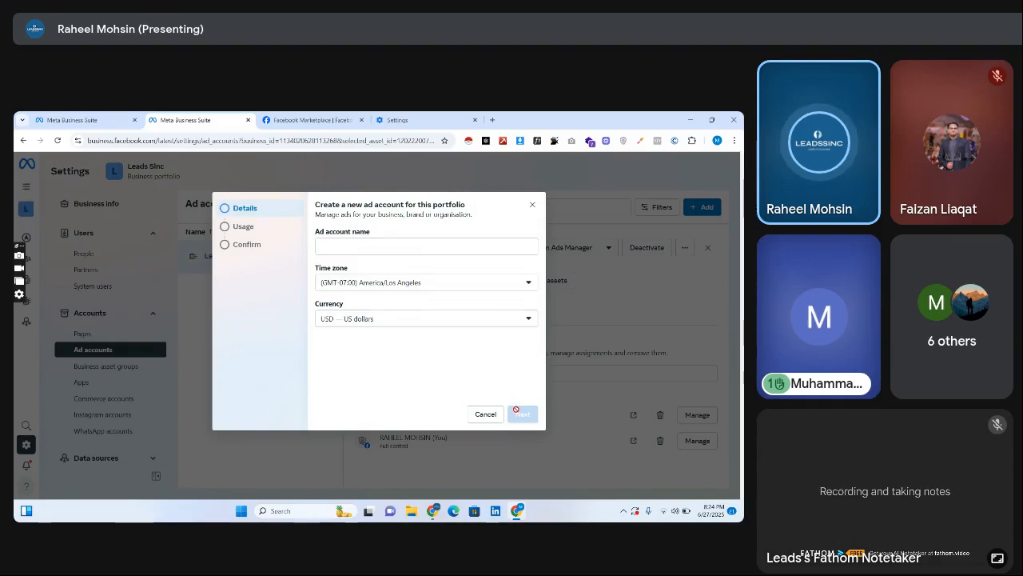
Close the form for a new ad account in the business portfolio without creating one.
{"action": "left_click", "coordinate": [532, 206]}
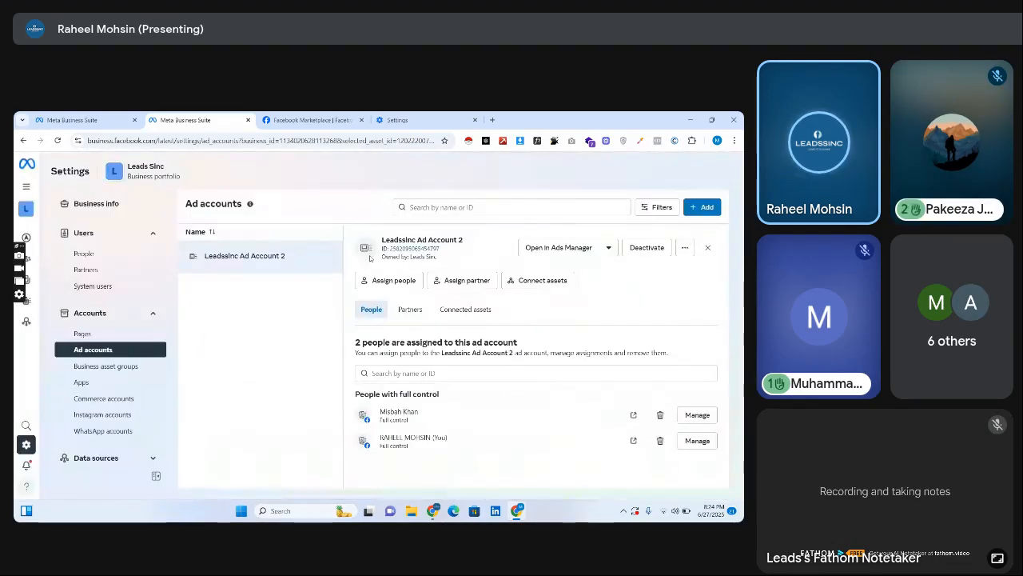
Check the raised hands in the Google Meet call and return to the portfolio's ad account settings.
{"action": "left_click", "coordinate": [431, 510]}
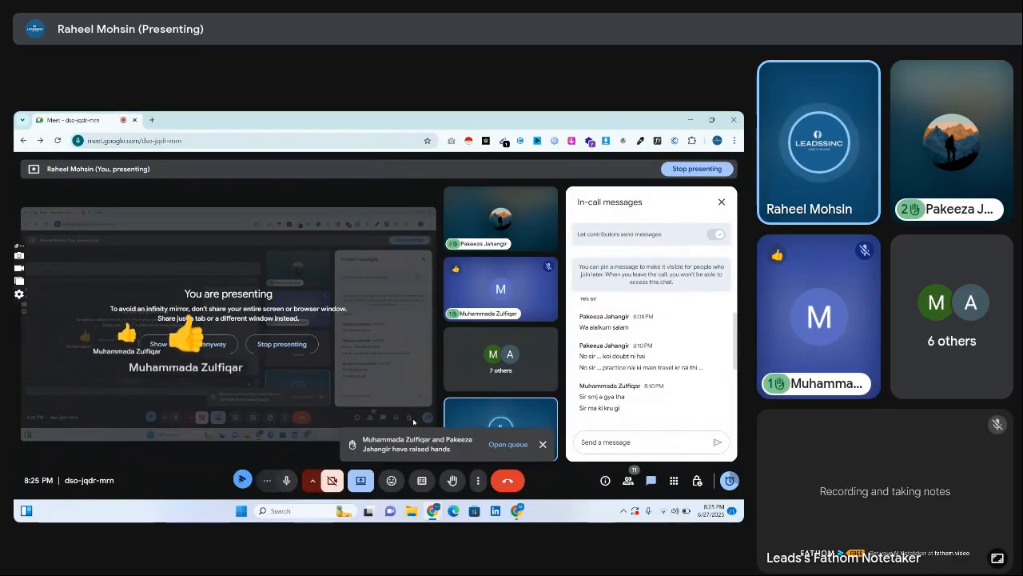
{"action": "mouse_move", "coordinate": [517, 511]}
{"action": "left_click", "coordinate": [518, 455]}
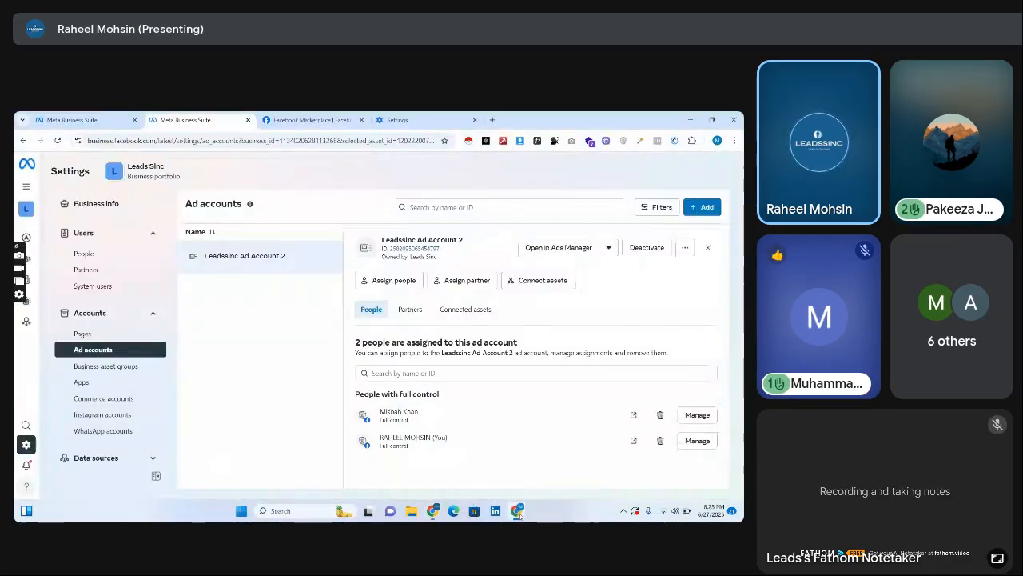
Open Ads Manager from Meta Business Suite's full tool list and switch off the New Traffic campaign.
{"action": "left_click", "coordinate": [72, 120]}
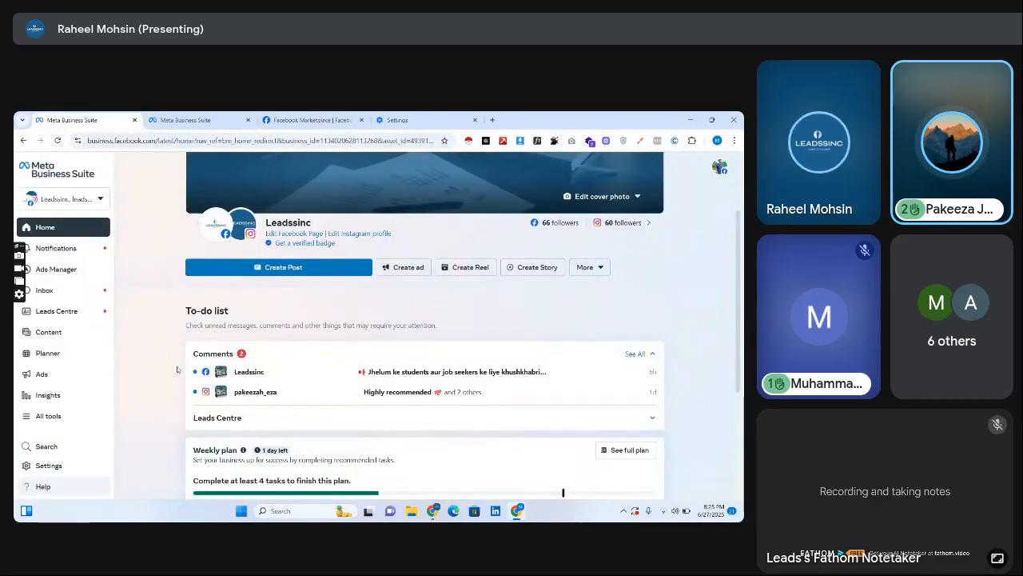
{"action": "left_click", "coordinate": [95, 415]}
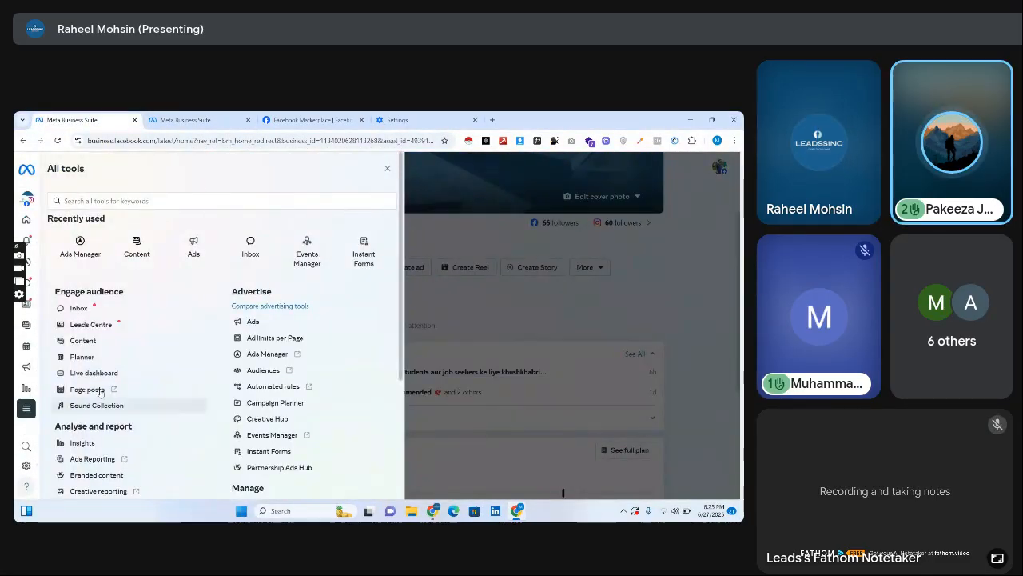
{"action": "left_click", "coordinate": [80, 248]}
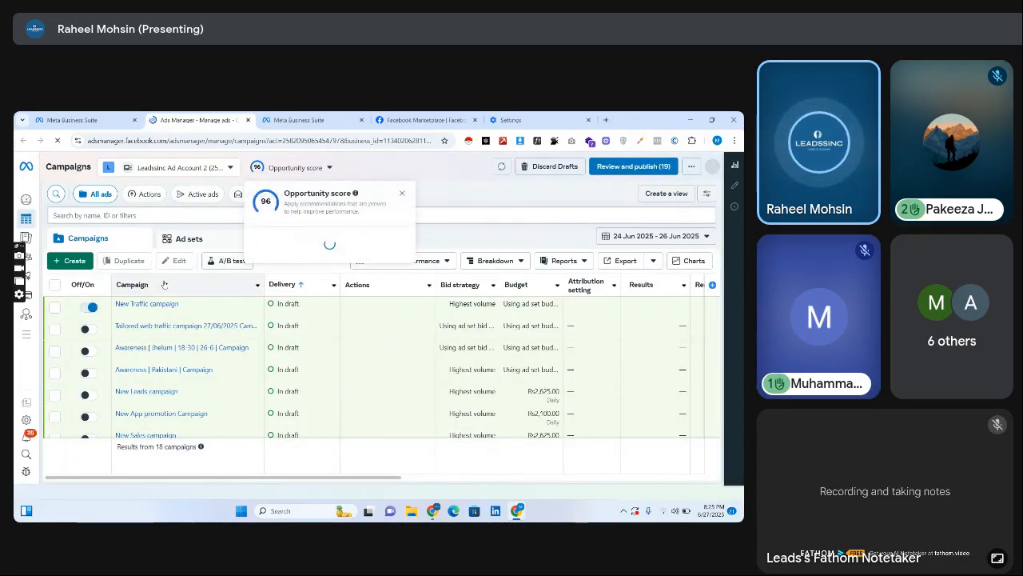
{"action": "left_click", "coordinate": [89, 312]}
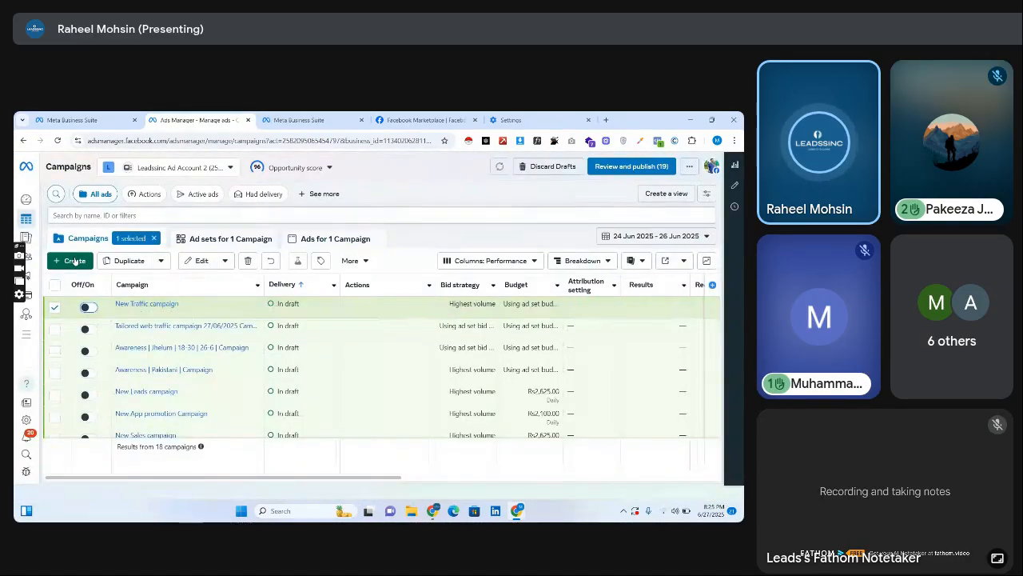
Create a new Auction campaign with the Engagement objective, using the Manual engagement campaign setup.
{"action": "left_click", "coordinate": [74, 260]}
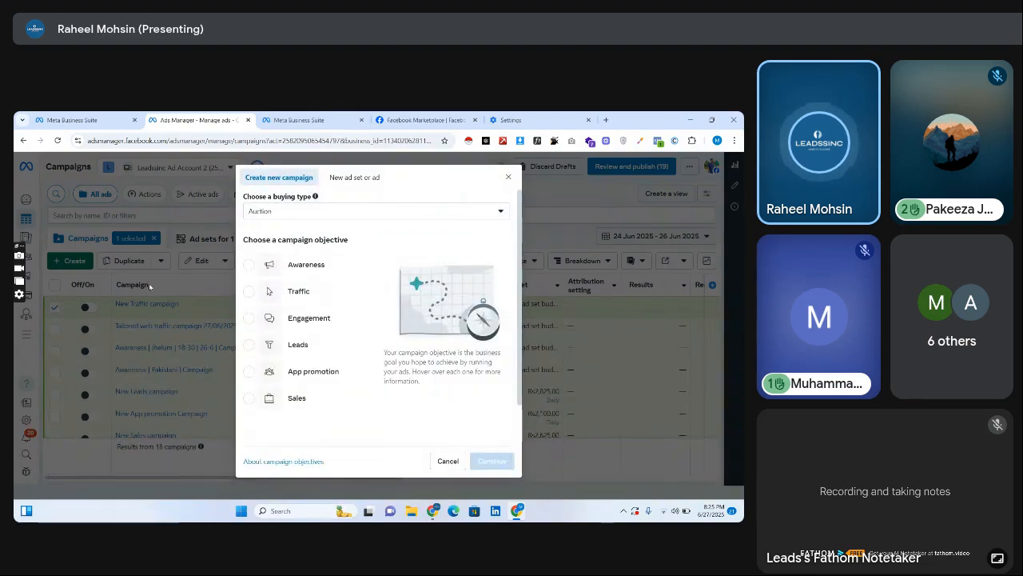
{"action": "left_click", "coordinate": [294, 298]}
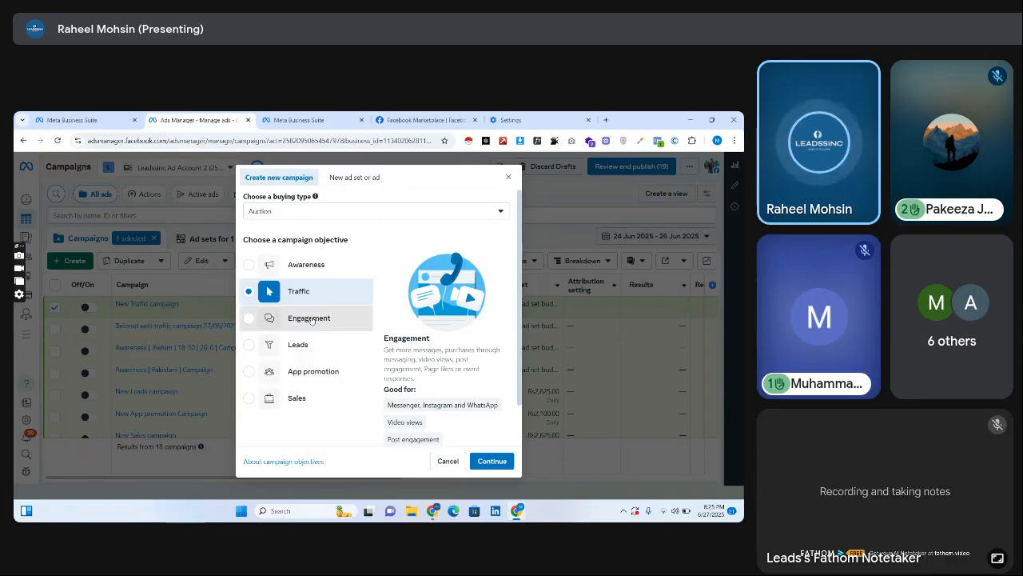
{"action": "left_click", "coordinate": [269, 324]}
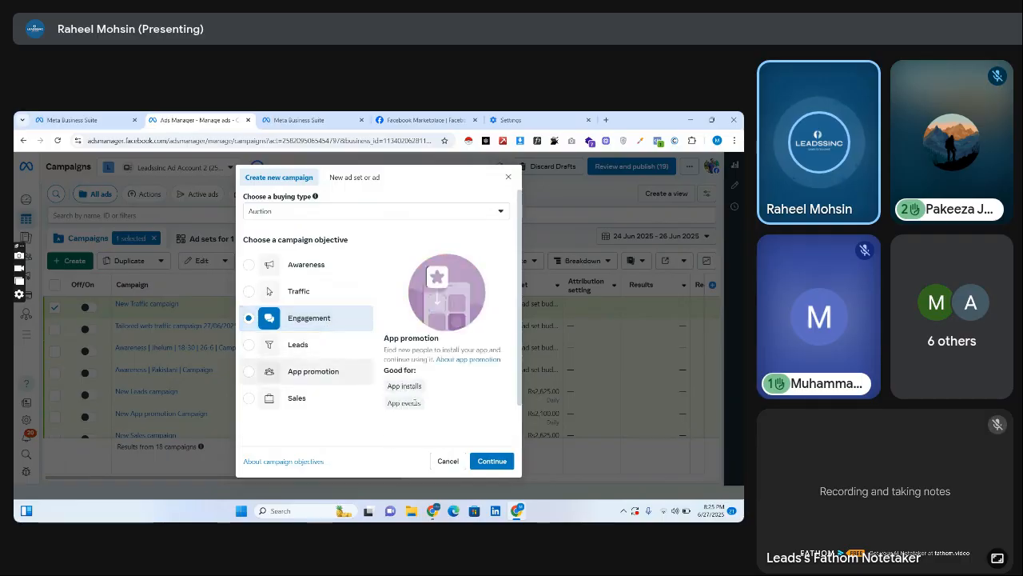
{"action": "mouse_move", "coordinate": [402, 395]}
{"action": "left_click", "coordinate": [493, 462]}
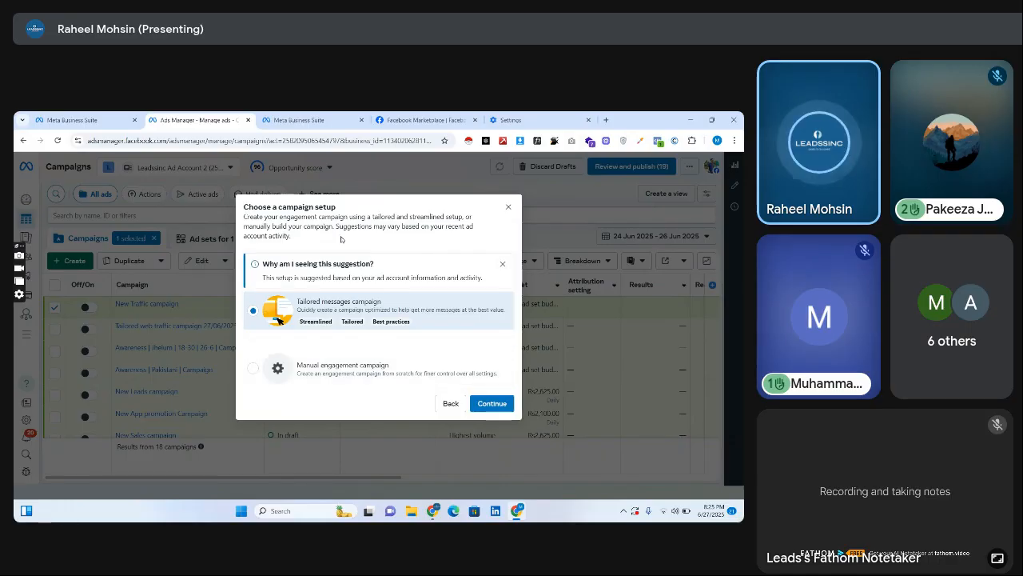
{"action": "left_click", "coordinate": [312, 364]}
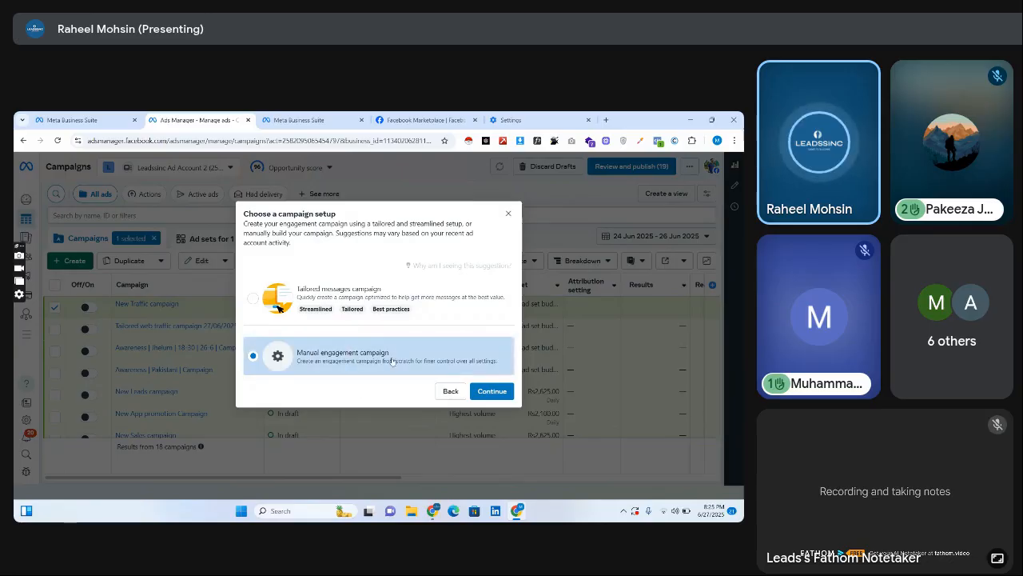
{"action": "left_click", "coordinate": [512, 392]}
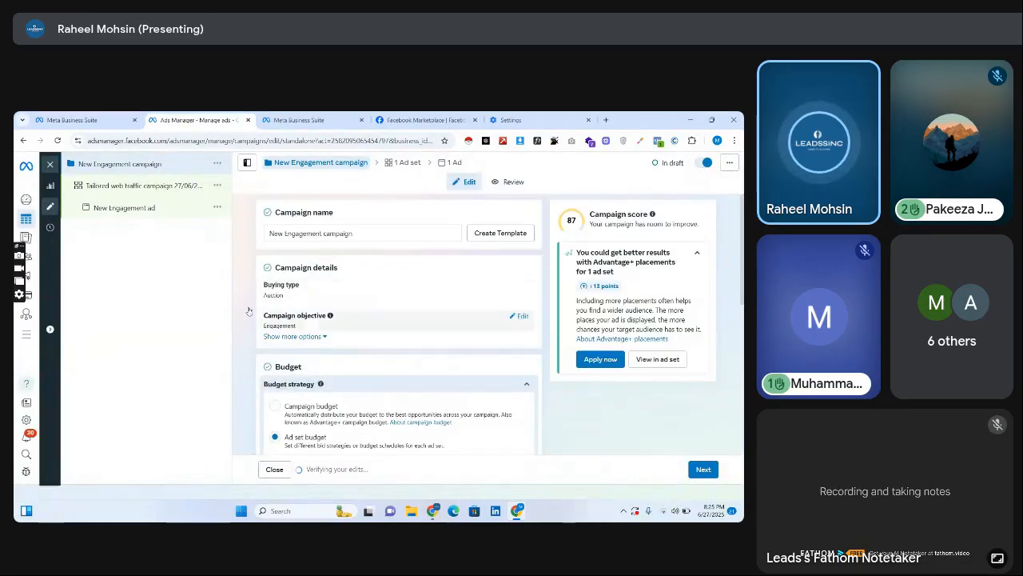
Open the Engagement campaign's ad set and set its conversion location to Message destinations.
{"action": "left_click", "coordinate": [135, 189]}
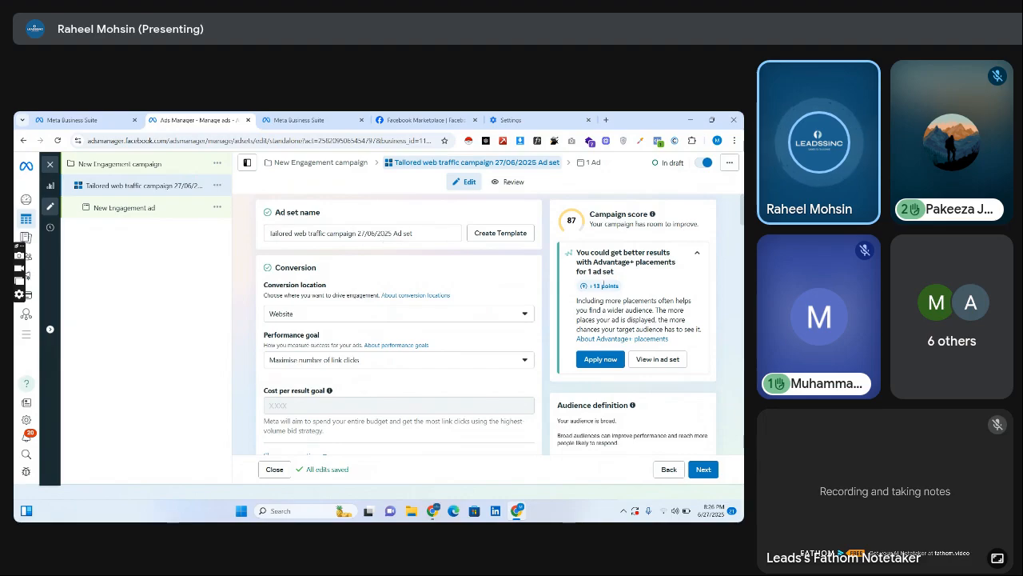
{"action": "scroll", "coordinate": [583, 228], "scroll_direction": "down", "scroll_amount": 2}
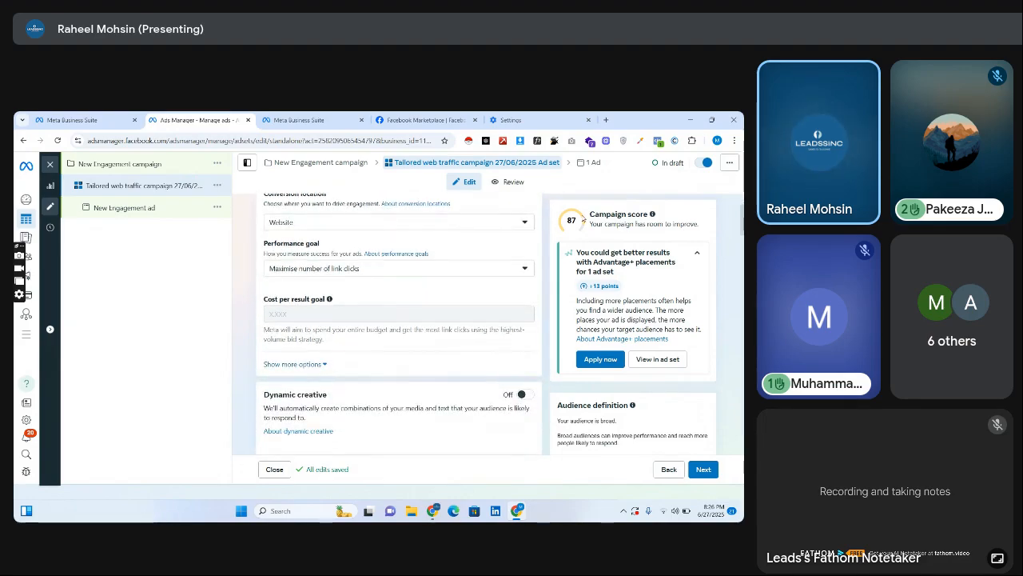
{"action": "left_click", "coordinate": [512, 218]}
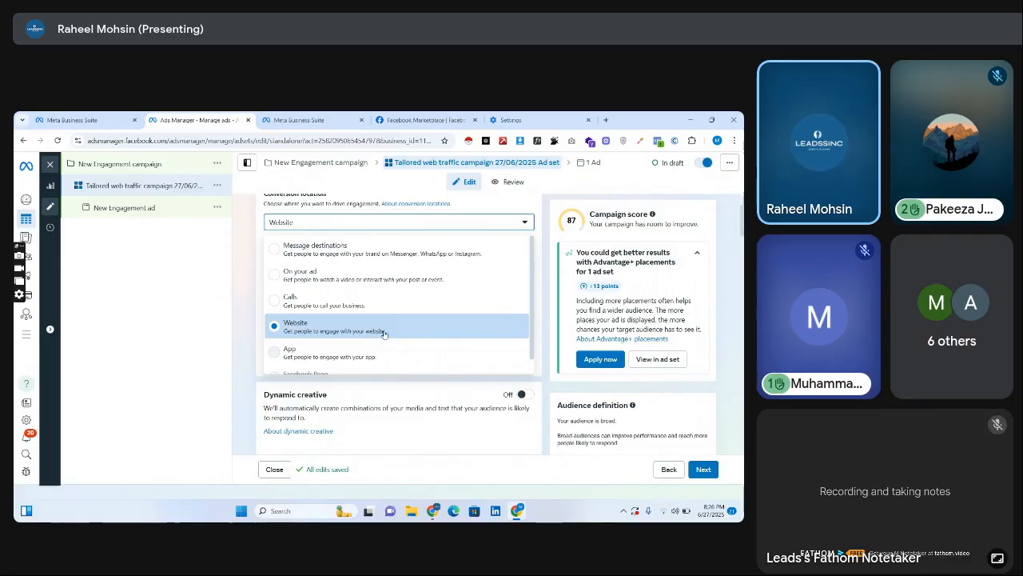
{"action": "left_click", "coordinate": [378, 221]}
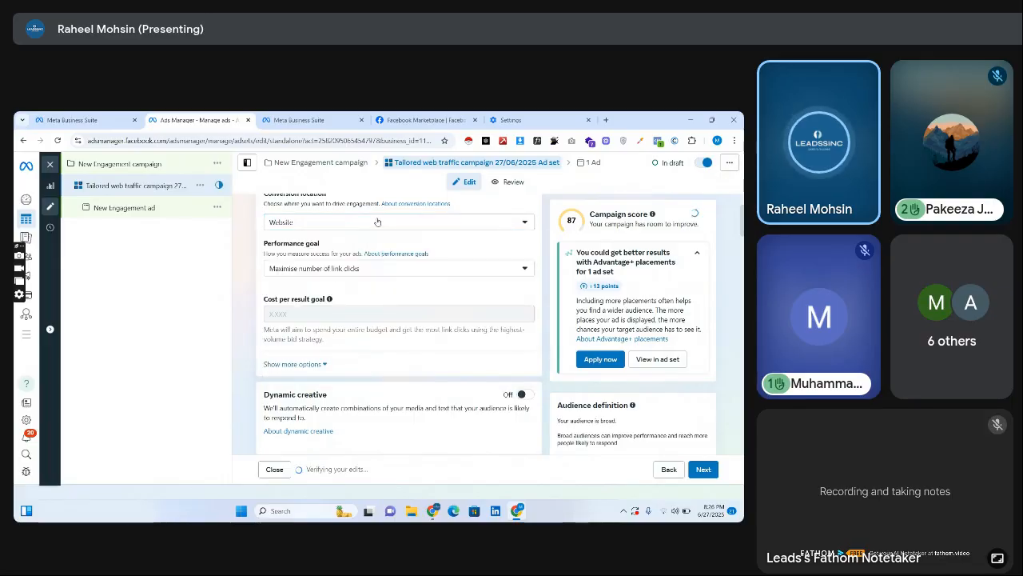
{"action": "left_click", "coordinate": [383, 222]}
{"action": "left_click", "coordinate": [383, 222]}
{"action": "left_click", "coordinate": [383, 221]}
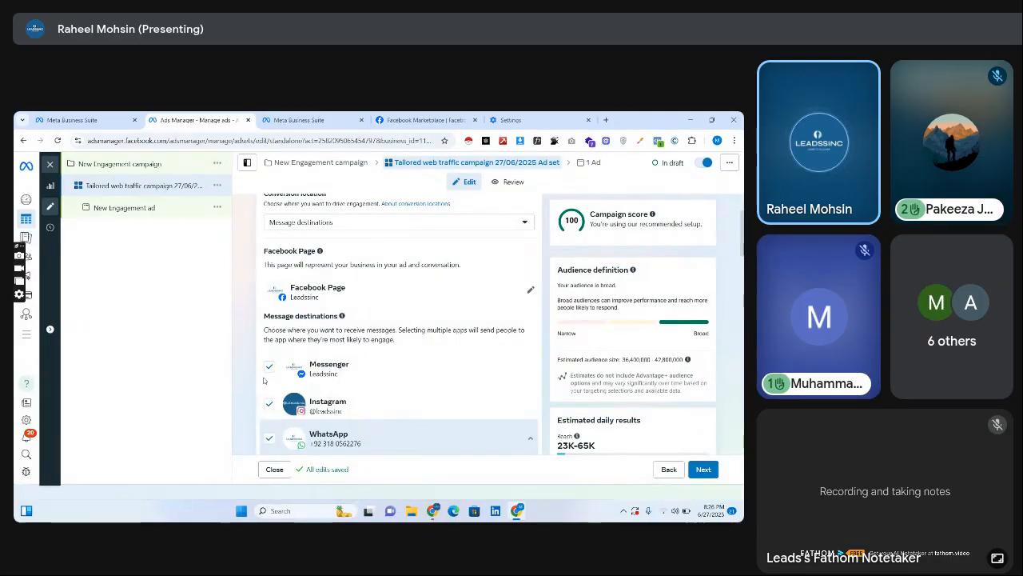
Try the On your ad conversion location with the Post engagement type, and review its performance goal options.
{"action": "left_click", "coordinate": [328, 227]}
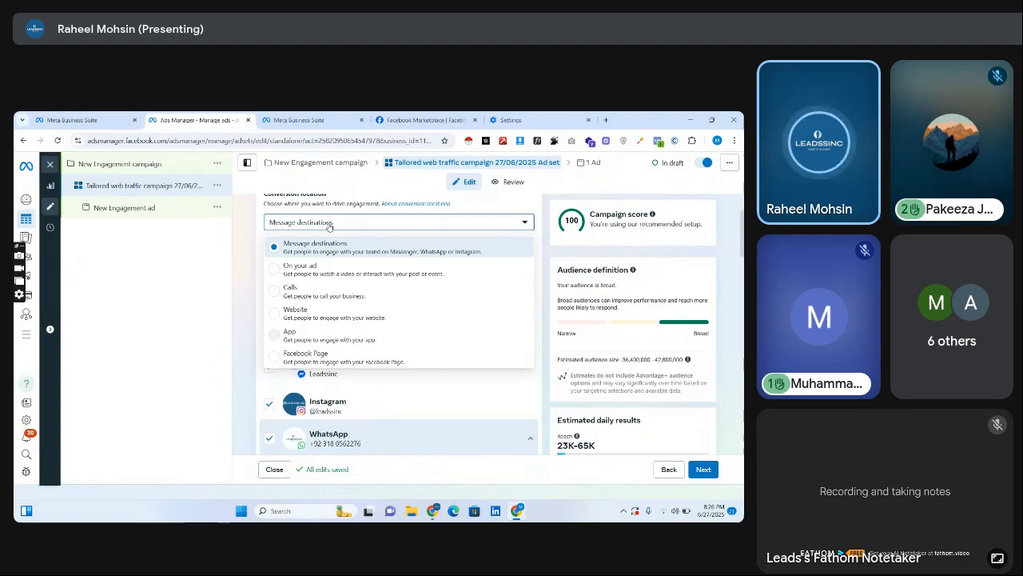
{"action": "left_click", "coordinate": [344, 276]}
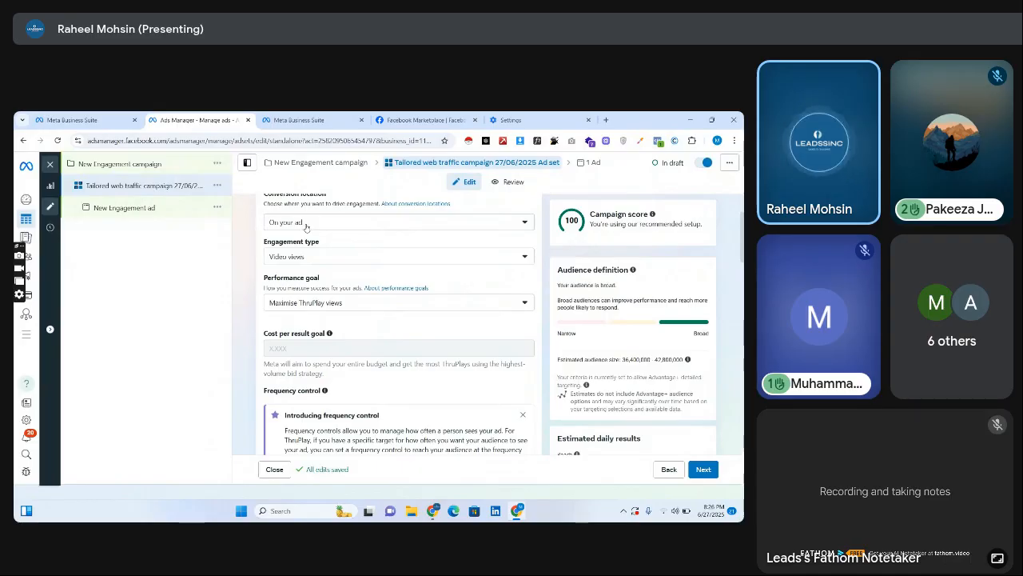
{"action": "left_click", "coordinate": [308, 258]}
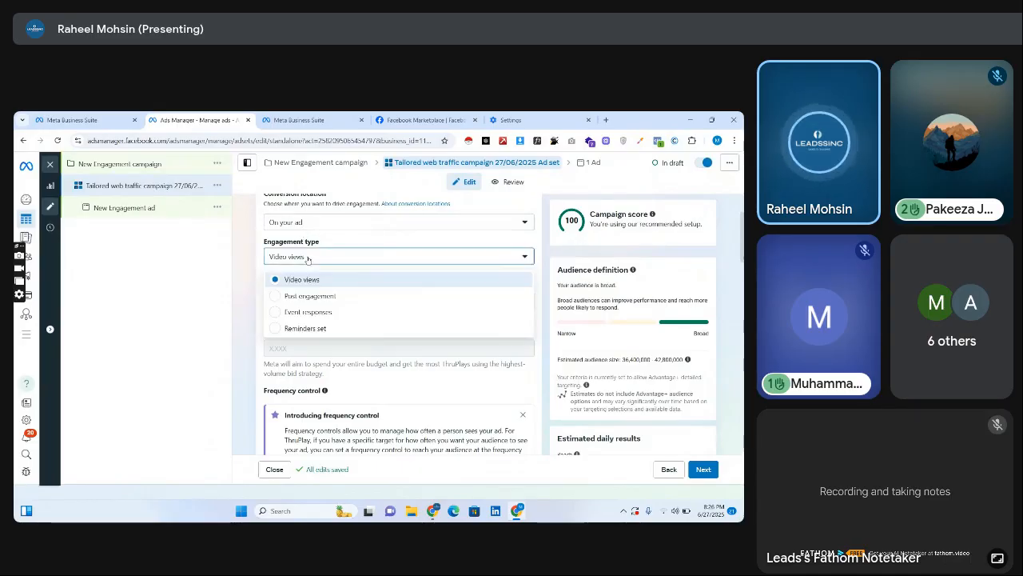
{"action": "left_click", "coordinate": [308, 258]}
{"action": "left_click", "coordinate": [308, 257]}
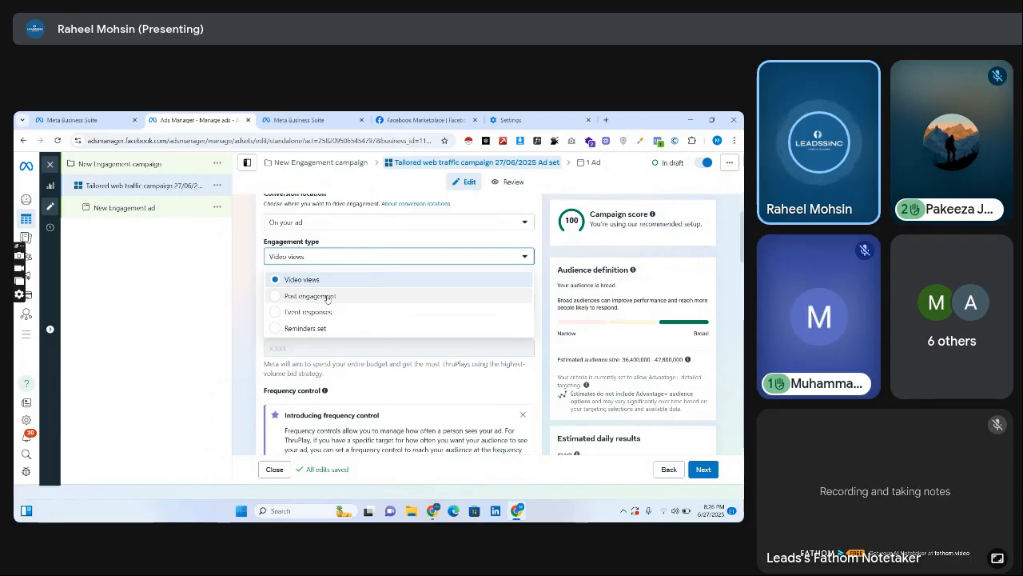
{"action": "left_click", "coordinate": [332, 296]}
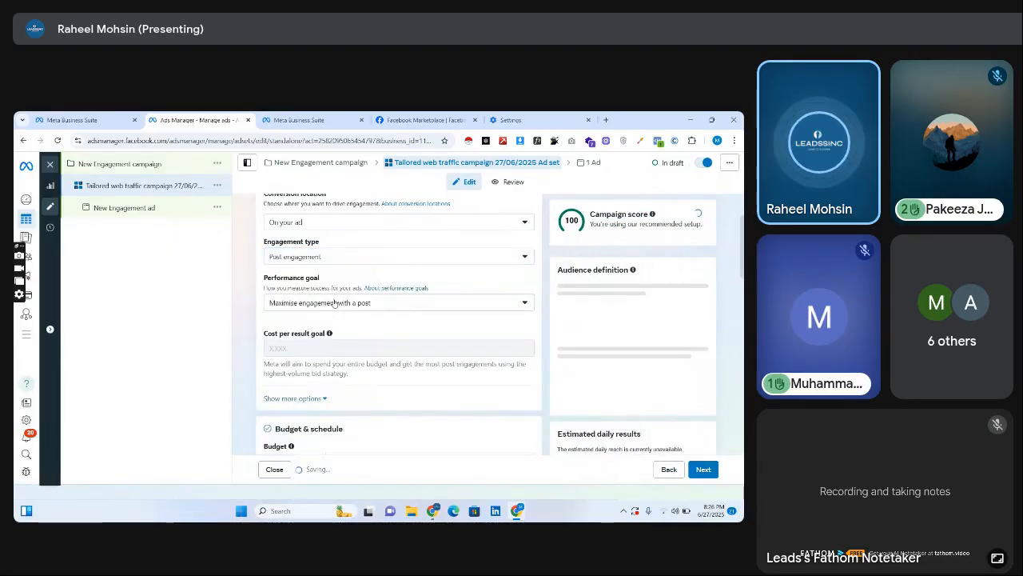
{"action": "left_click", "coordinate": [337, 303]}
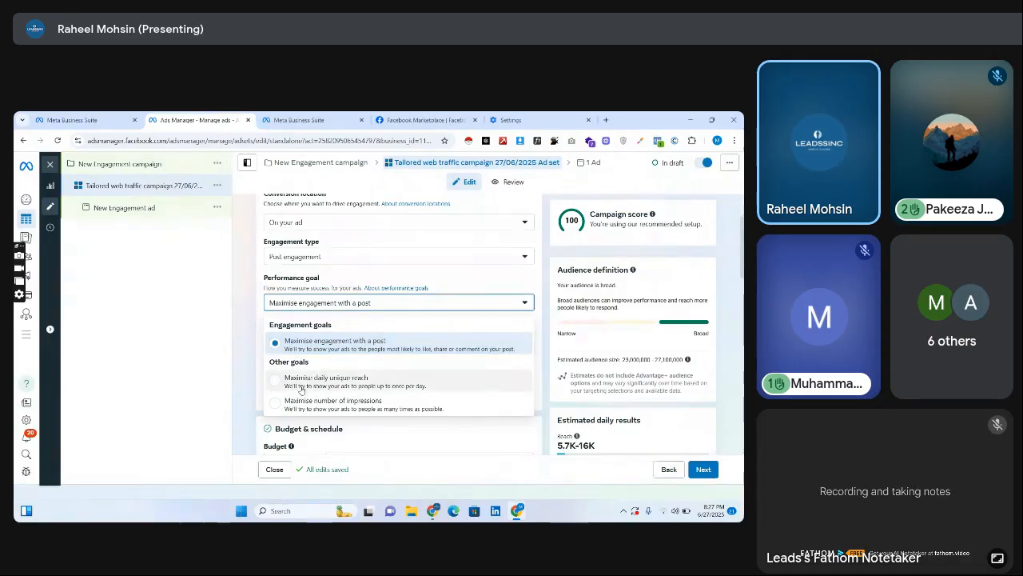
{"action": "left_click", "coordinate": [244, 312]}
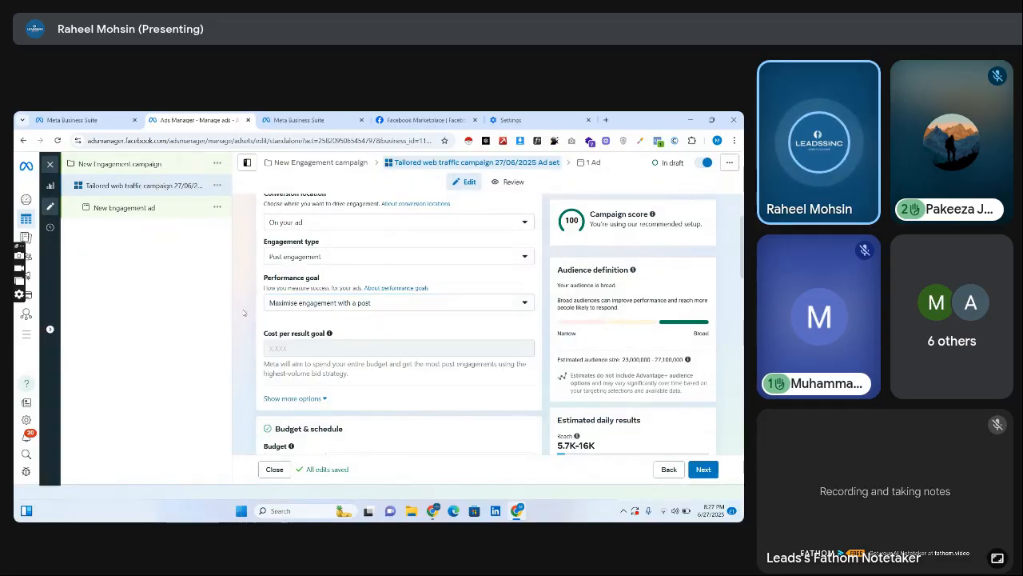
Change the ad set's engagement type to Event responses and review the available engagement types.
{"action": "left_click", "coordinate": [314, 256]}
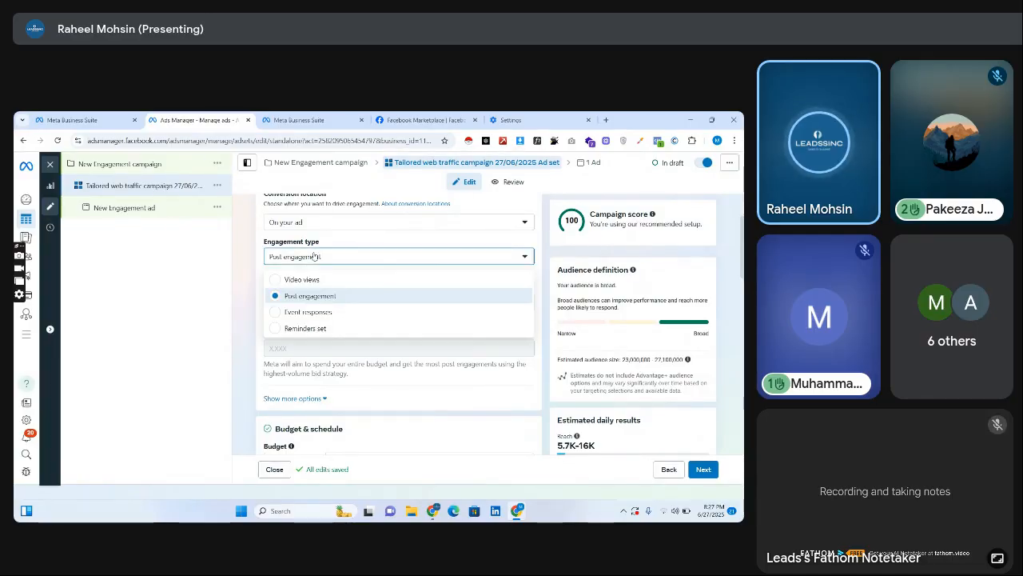
{"action": "left_click", "coordinate": [328, 313]}
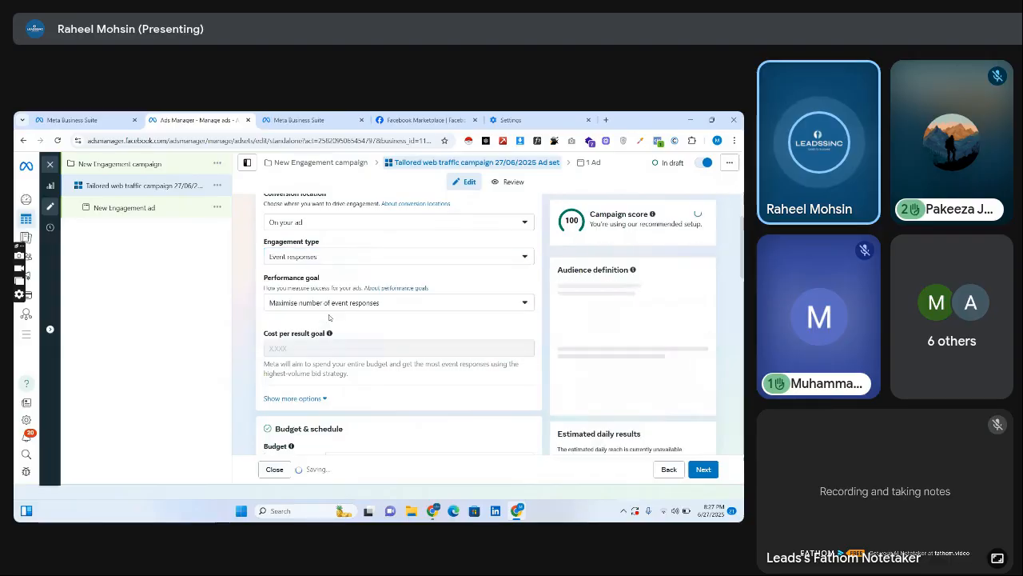
{"action": "left_click", "coordinate": [320, 256]}
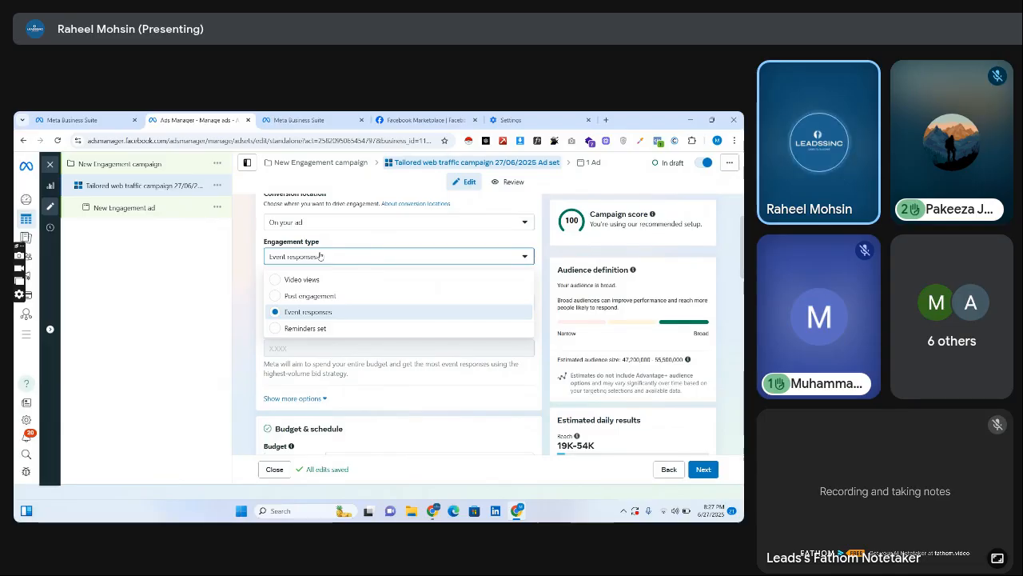
{"action": "left_click", "coordinate": [319, 256]}
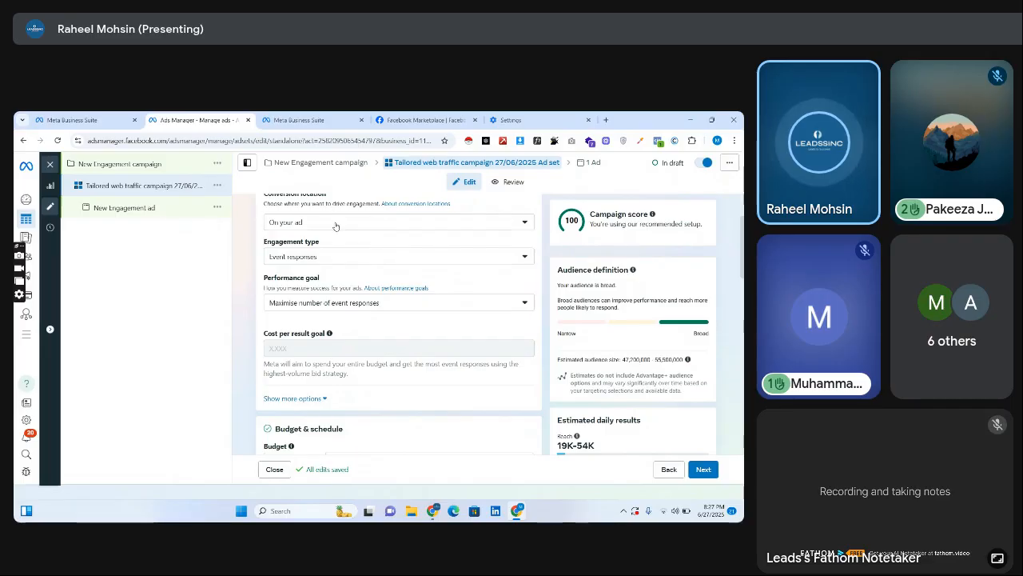
Try the Calls conversion location for the ad set, and set it to Facebook Page instead.
{"action": "left_click", "coordinate": [336, 226]}
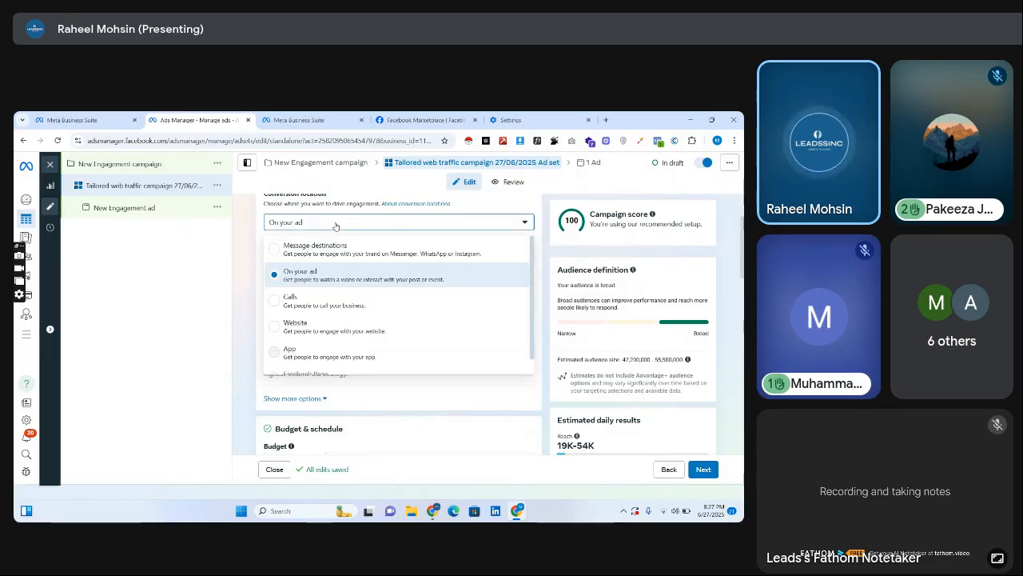
{"action": "left_click", "coordinate": [364, 303]}
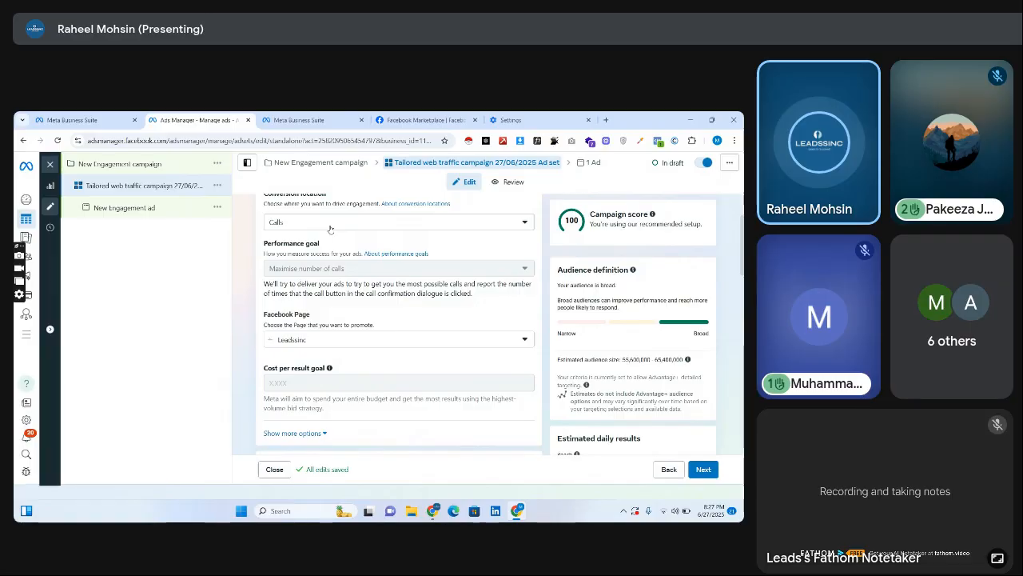
{"action": "left_click", "coordinate": [331, 226]}
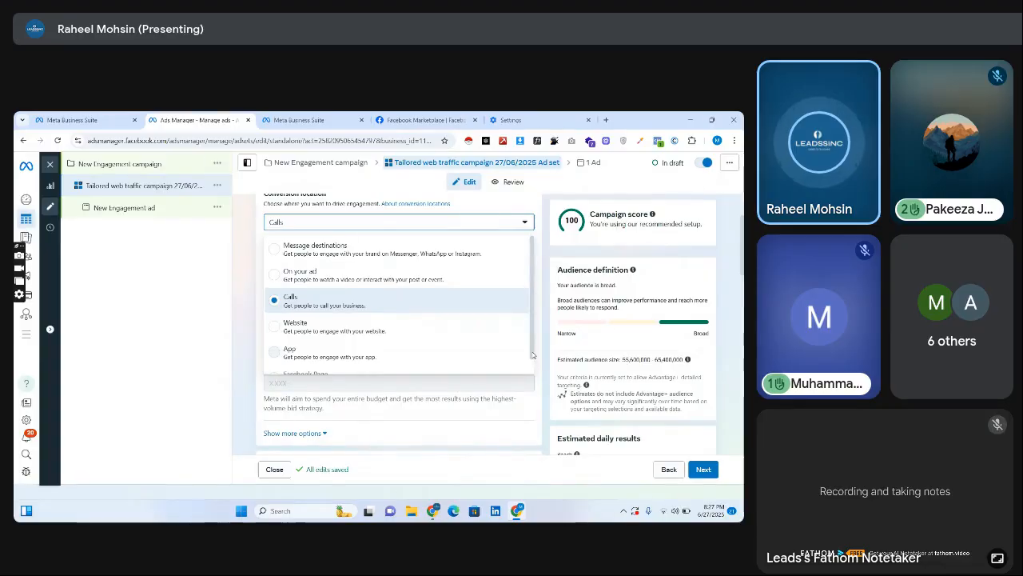
{"action": "scroll", "coordinate": [397, 344], "scroll_direction": "down", "scroll_amount": 1}
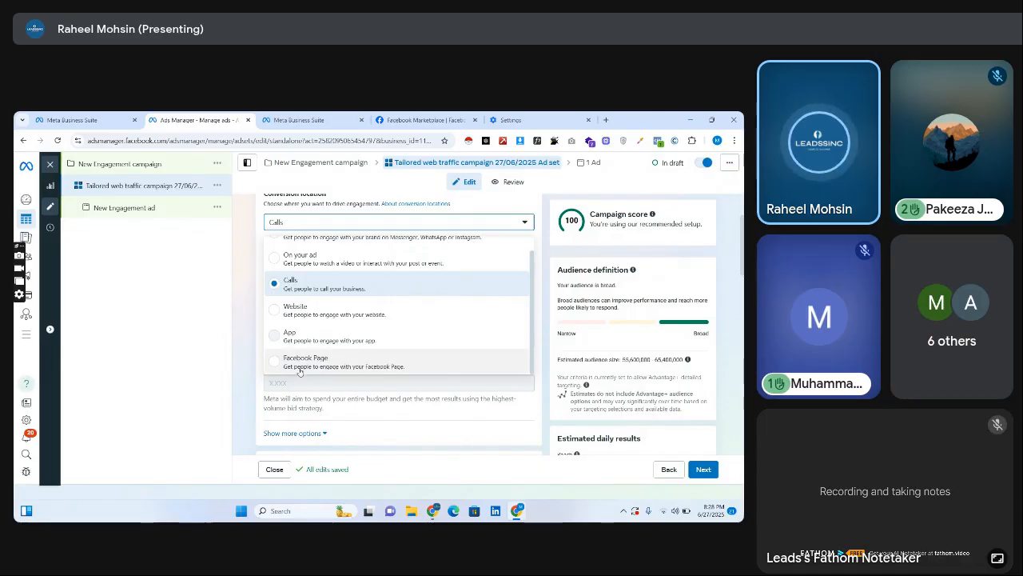
{"action": "left_click", "coordinate": [348, 366]}
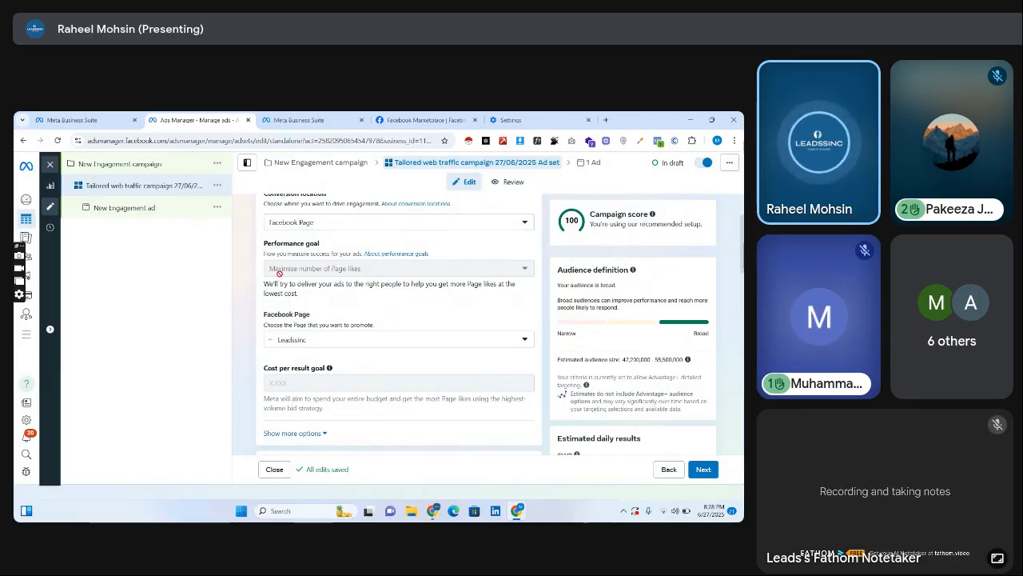
Review the ad set's conversion location options and keep Facebook Page selected.
{"action": "mouse_move", "coordinate": [364, 270]}
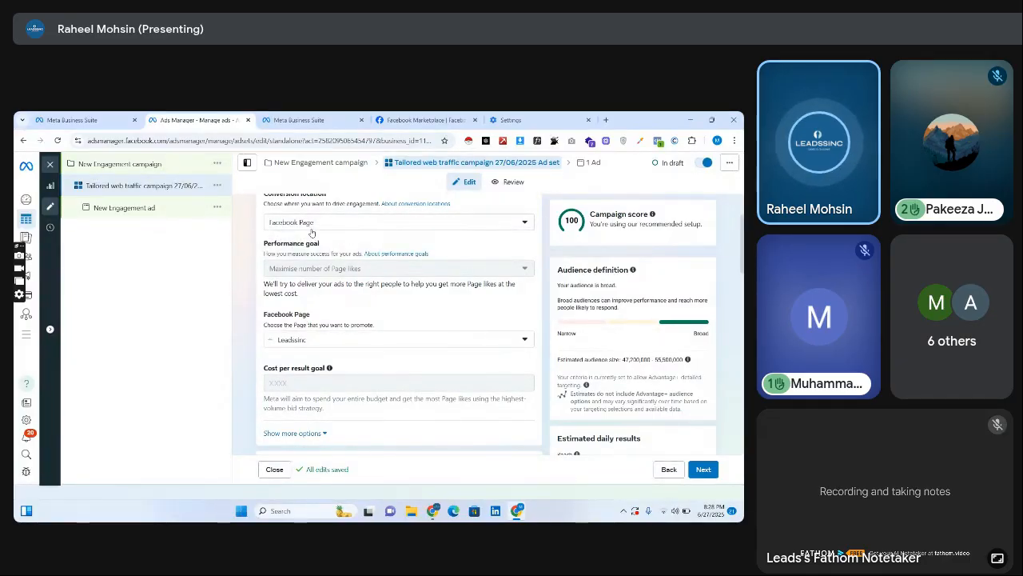
{"action": "left_click", "coordinate": [311, 229]}
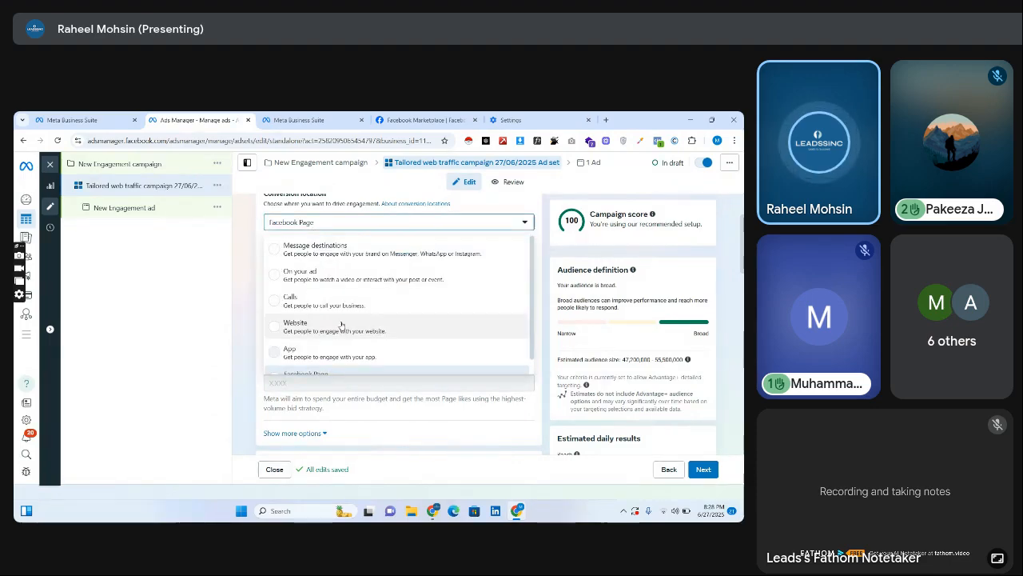
{"action": "left_click", "coordinate": [336, 372]}
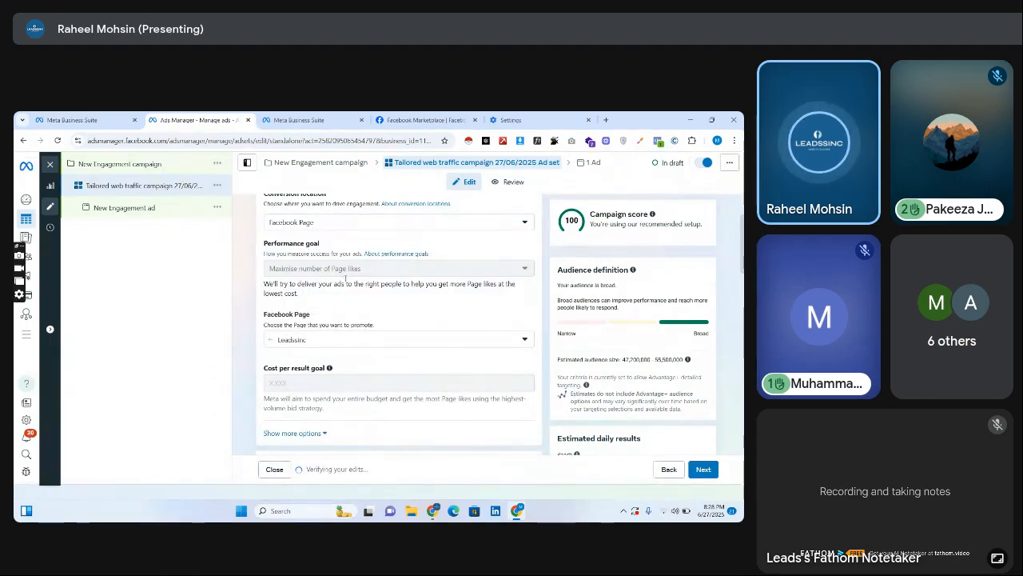
Set the ad set's daily budget to Rs320.
{"action": "scroll", "coordinate": [675, 271], "scroll_direction": "down", "scroll_amount": 5}
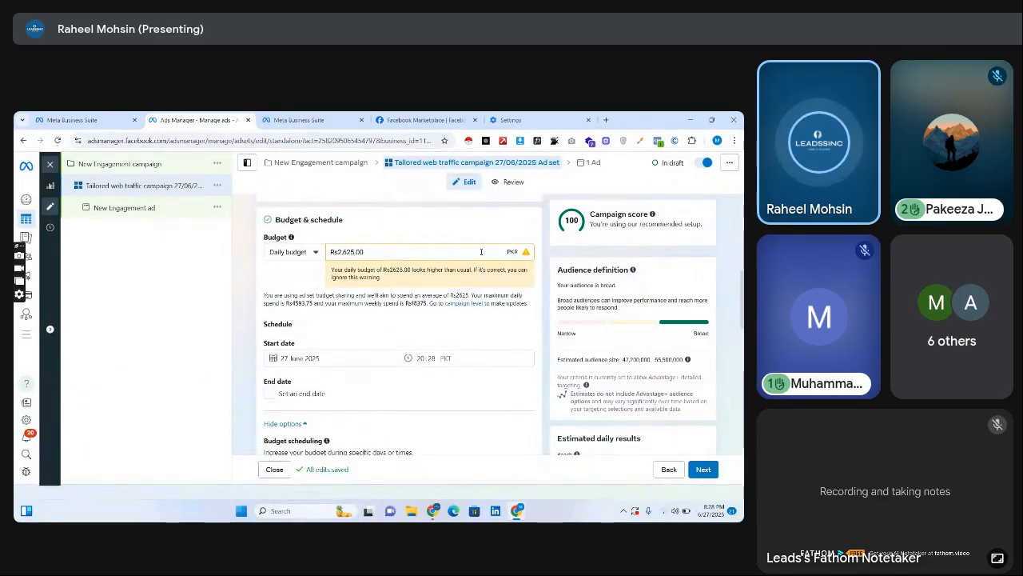
{"action": "type", "text": "320"}
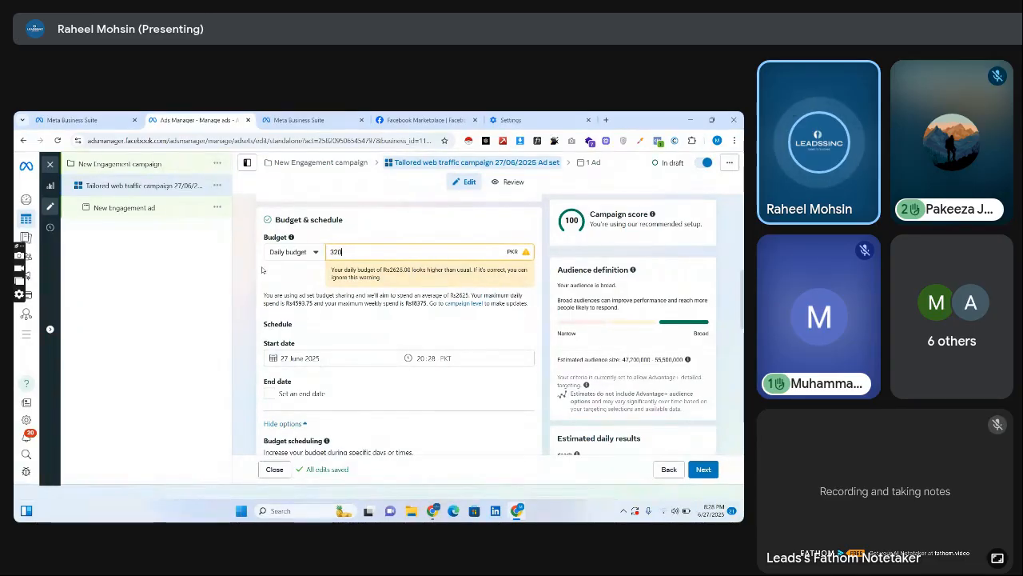
{"action": "left_click", "coordinate": [262, 270]}
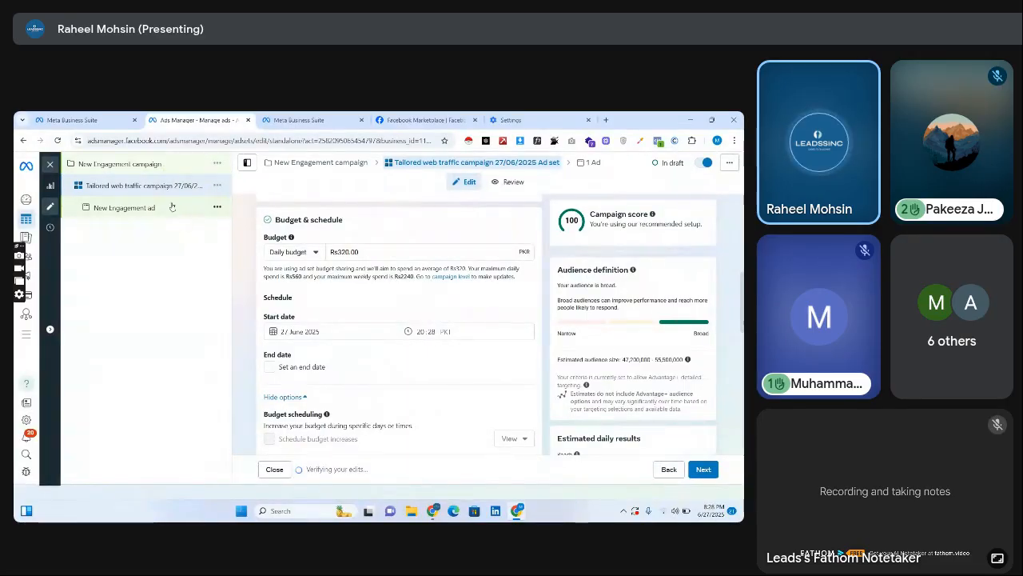
Open the Engagement campaign's settings and rename the campaign as "Leadssinc | Page Likes Campaign".
{"action": "left_click", "coordinate": [144, 164]}
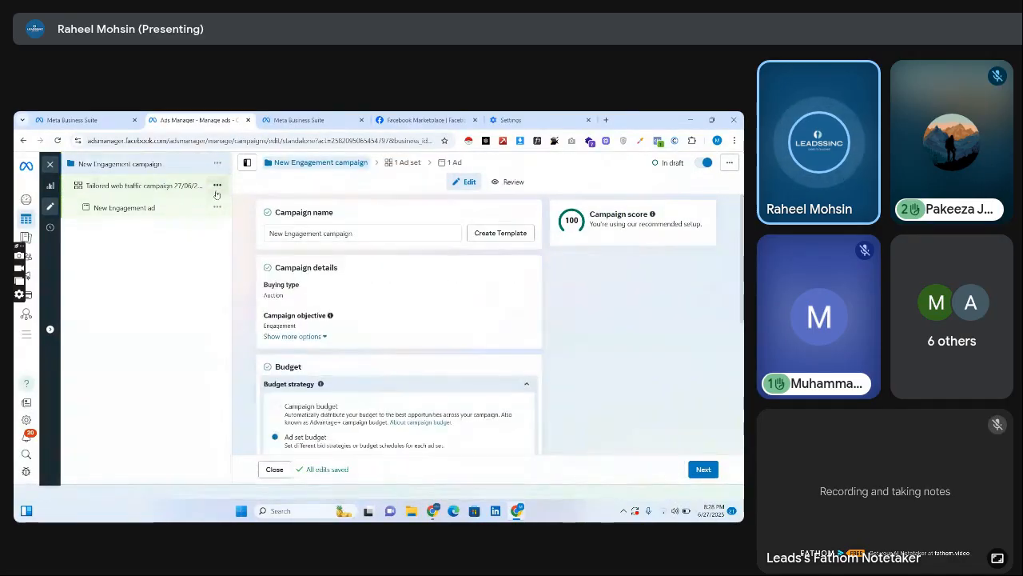
{"action": "triple_click", "coordinate": [287, 234]}
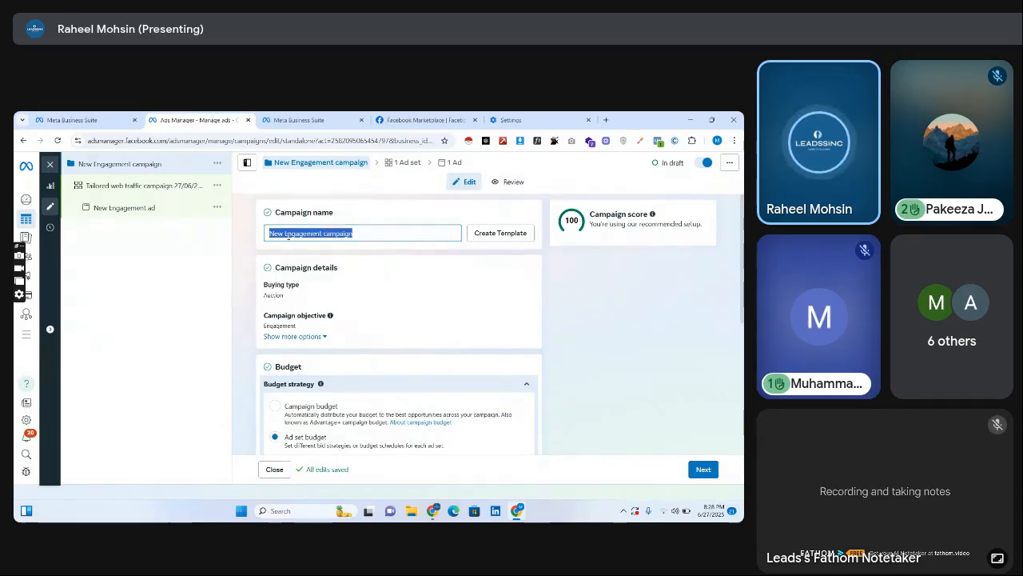
{"action": "key", "text": "BackSpace"}
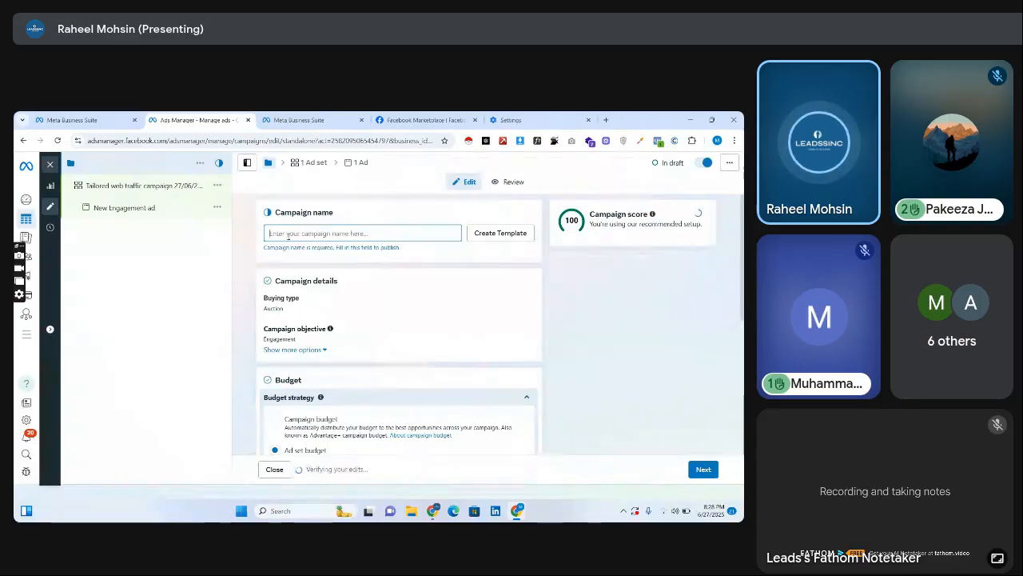
{"action": "type", "text": "Leadssinc"}
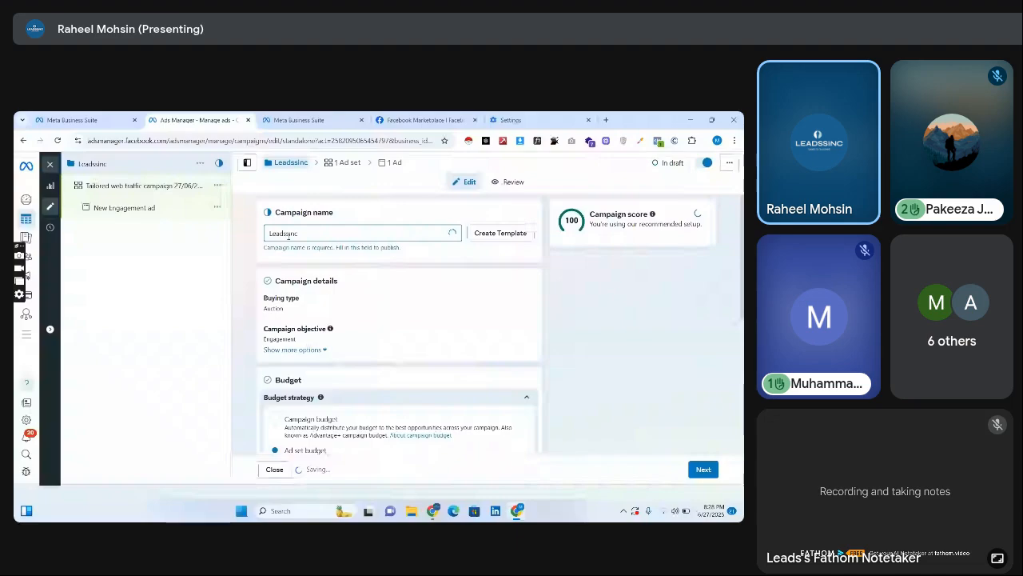
{"action": "type", "text": " |"}
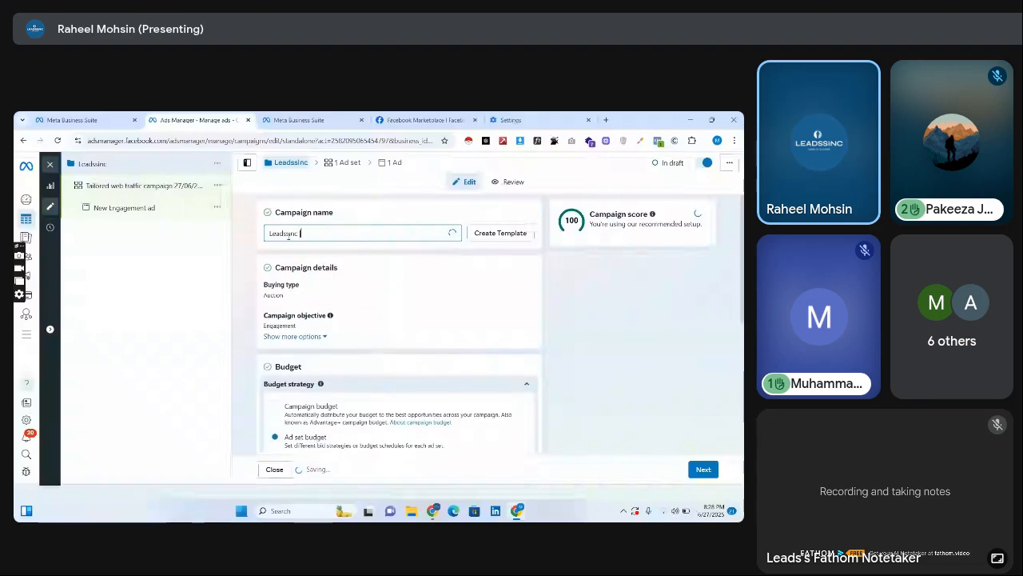
{"action": "type", "text": " Page Likes"}
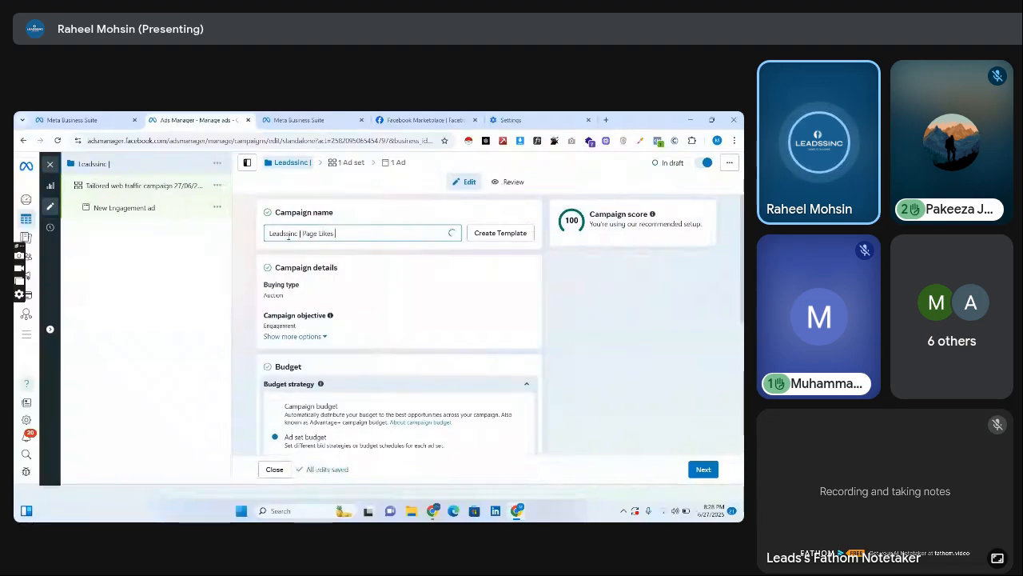
{"action": "type", "text": " Campaign |"}
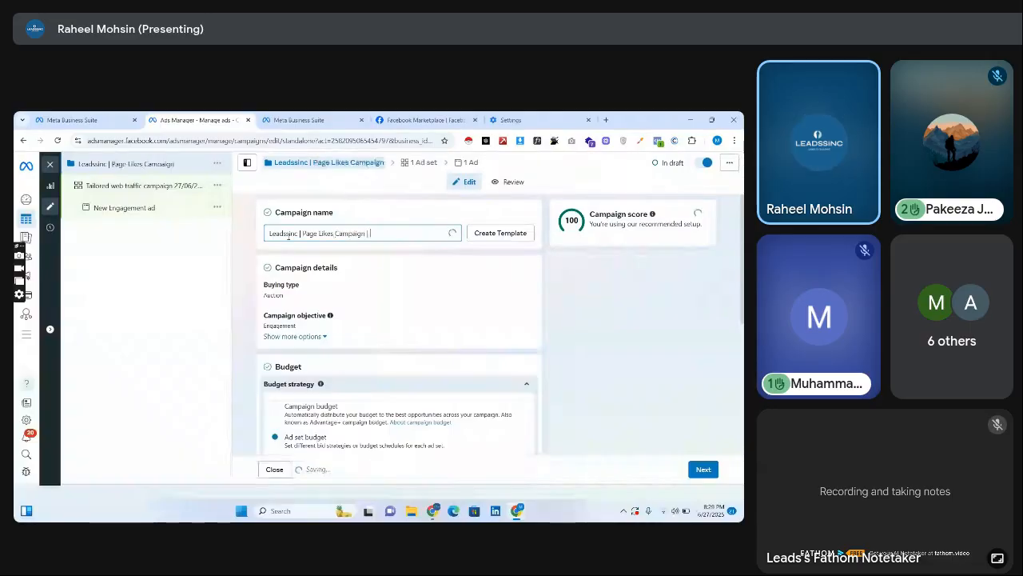
{"action": "key", "text": "BackSpace"}
{"action": "key", "text": "BackSpace"}
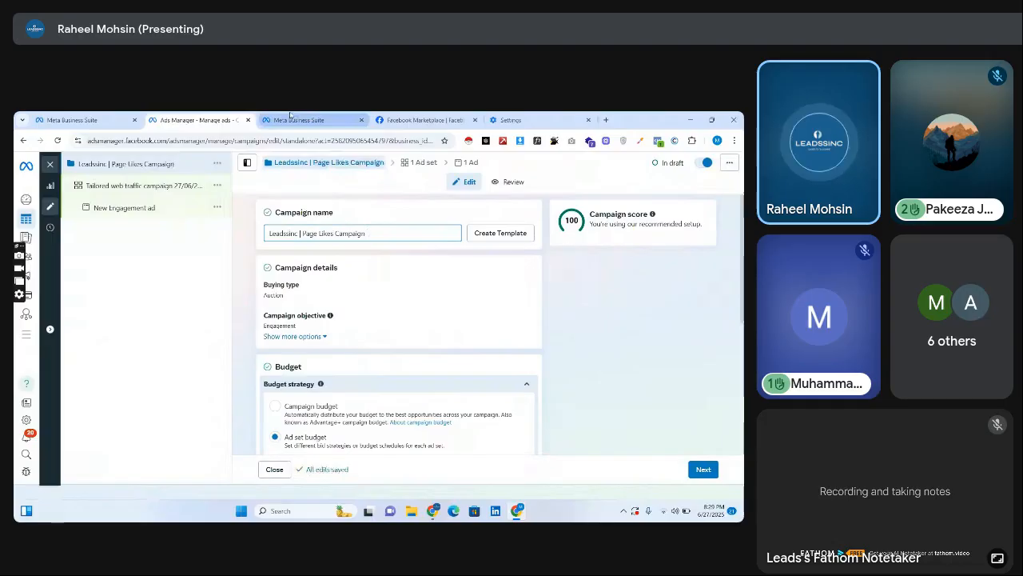
Go to the Facebook home feed and switch to the Leadssinc page profile.
{"action": "left_click", "coordinate": [424, 120]}
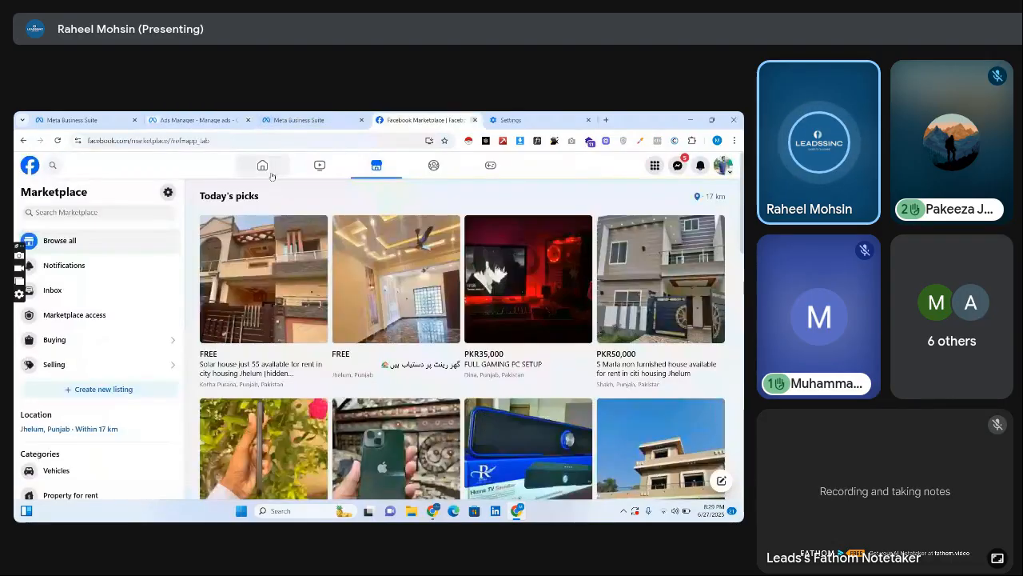
{"action": "left_click", "coordinate": [263, 165]}
{"action": "left_click", "coordinate": [723, 166]}
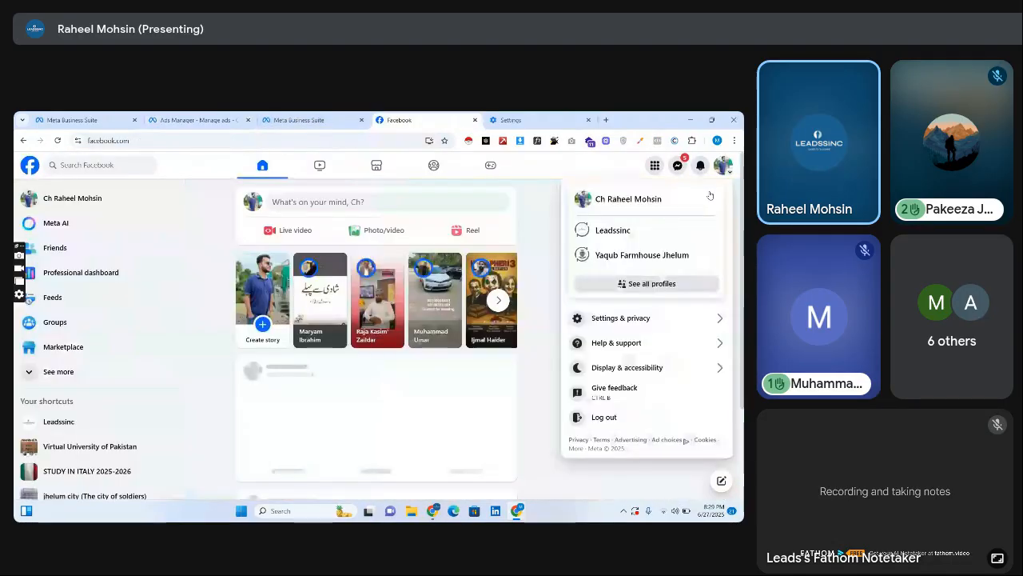
{"action": "left_click", "coordinate": [612, 231]}
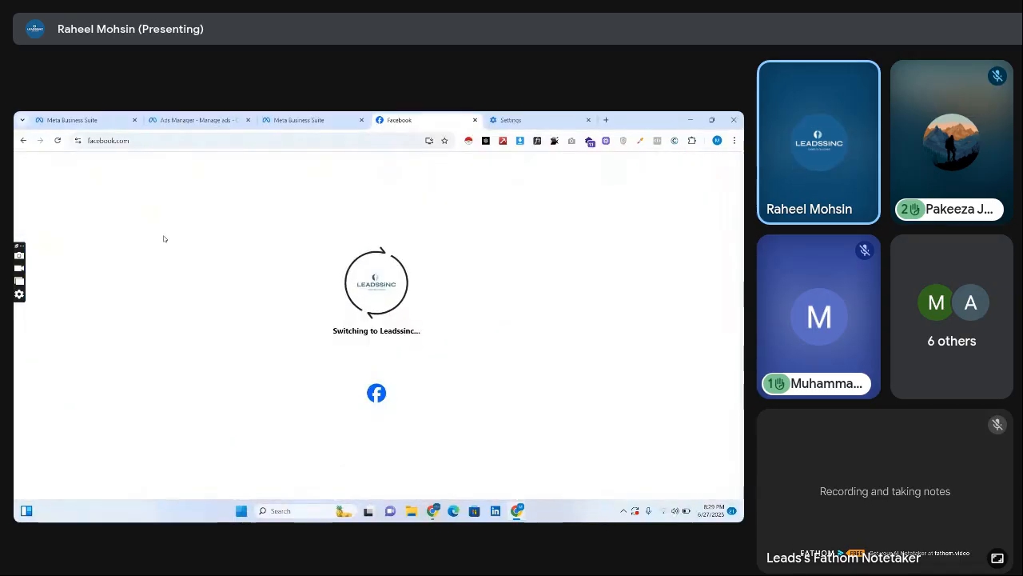
{"action": "left_click", "coordinate": [313, 117]}
{"action": "left_click", "coordinate": [415, 120]}
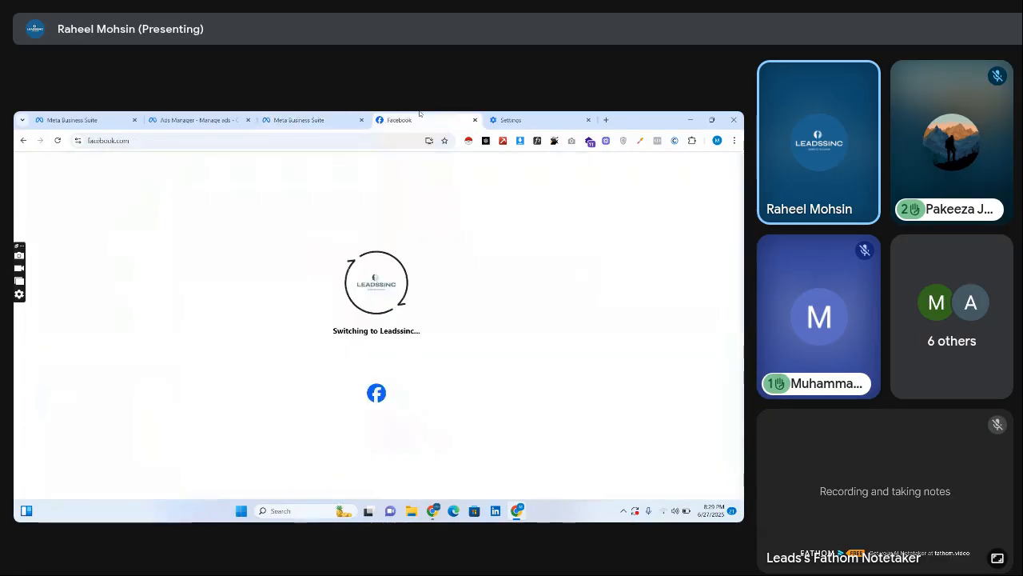
{"action": "left_click", "coordinate": [334, 116]}
{"action": "left_click", "coordinate": [416, 116]}
{"action": "left_click", "coordinate": [335, 118]}
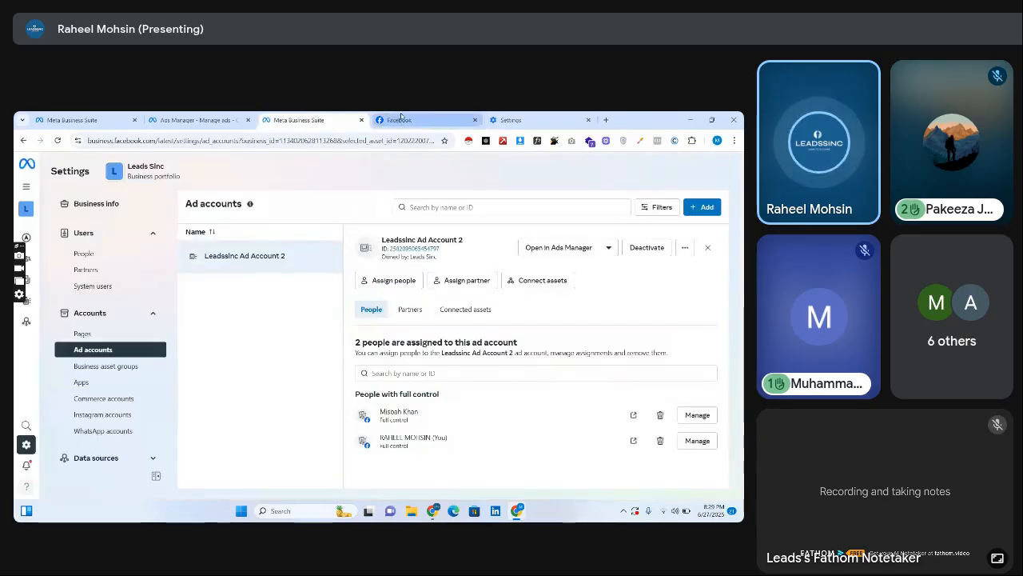
{"action": "left_click", "coordinate": [402, 119]}
{"action": "left_click", "coordinate": [160, 141]}
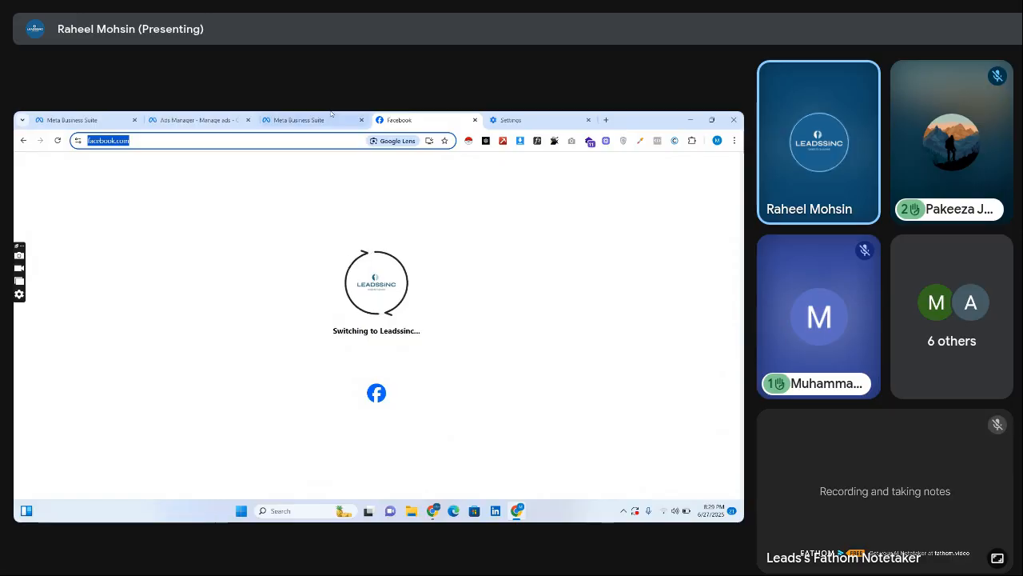
{"action": "left_click", "coordinate": [364, 114]}
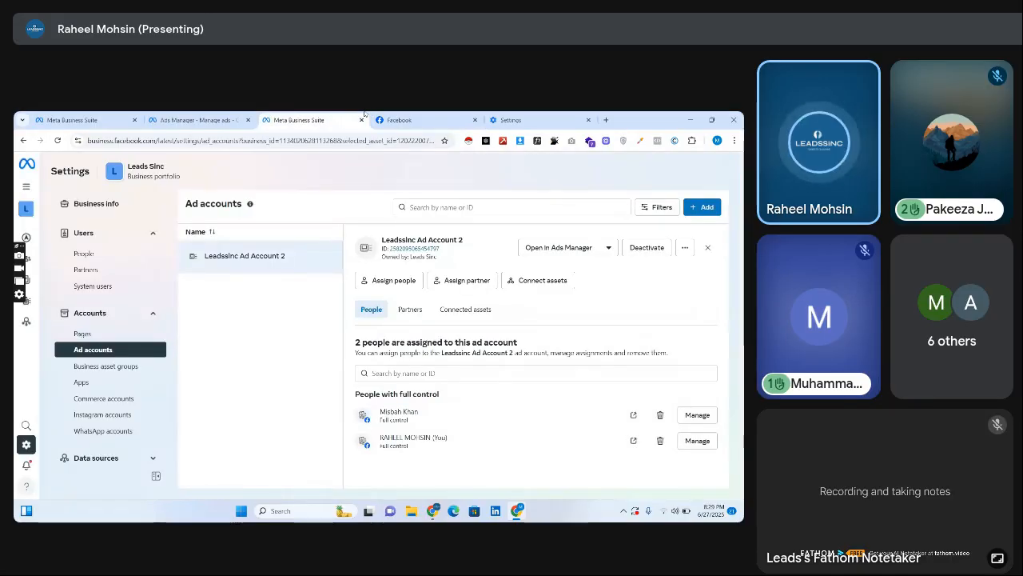
{"action": "left_click", "coordinate": [378, 119]}
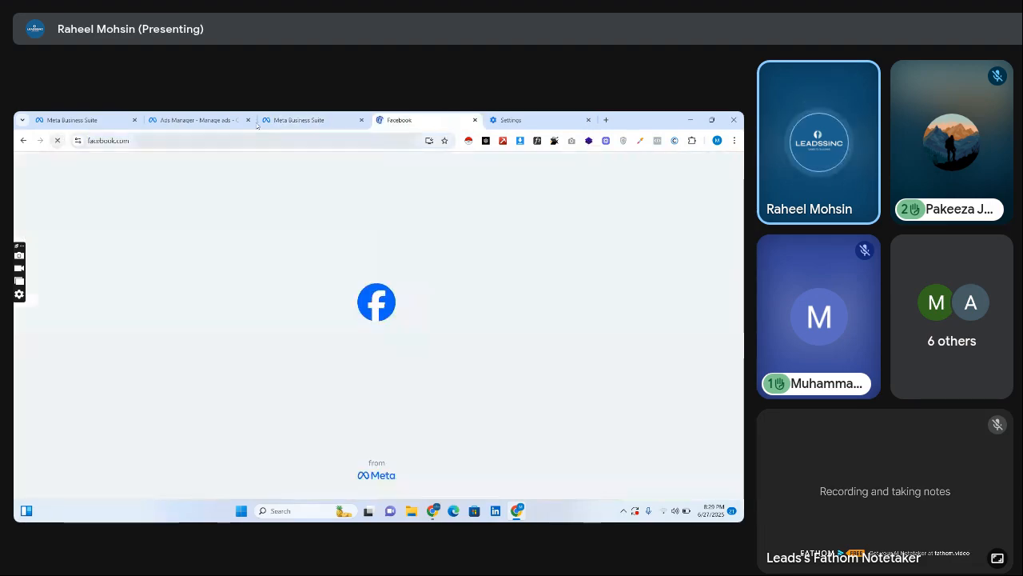
{"action": "left_click", "coordinate": [342, 117]}
{"action": "left_click", "coordinate": [217, 120]}
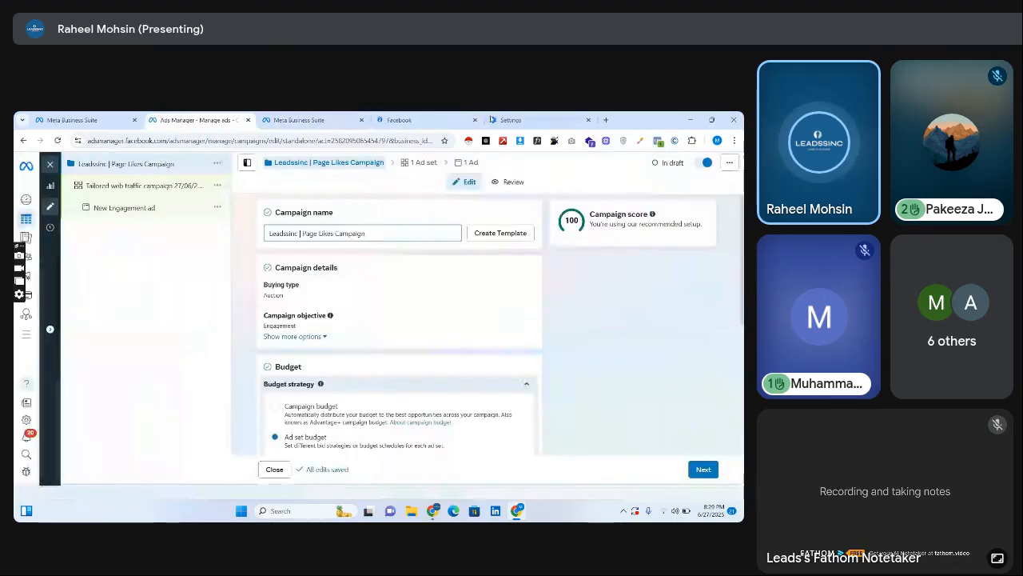
{"action": "left_click", "coordinate": [412, 120]}
Close the browser's Settings page and the Facebook page, and return to the Page Likes campaign in Ads Manager.
{"action": "left_click", "coordinate": [527, 117]}
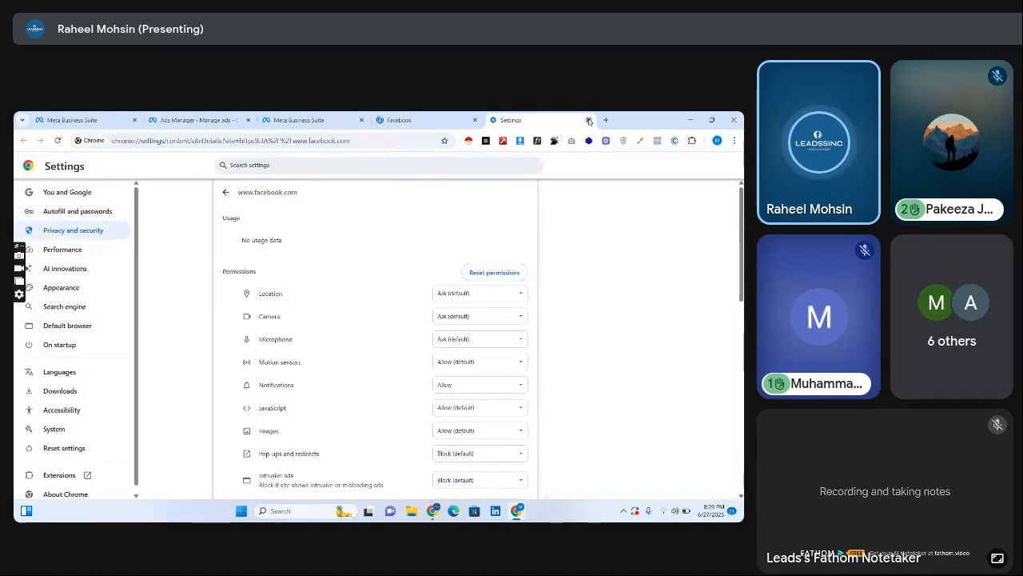
{"action": "left_click", "coordinate": [588, 120]}
{"action": "left_click", "coordinate": [304, 120]}
{"action": "left_click", "coordinate": [211, 118]}
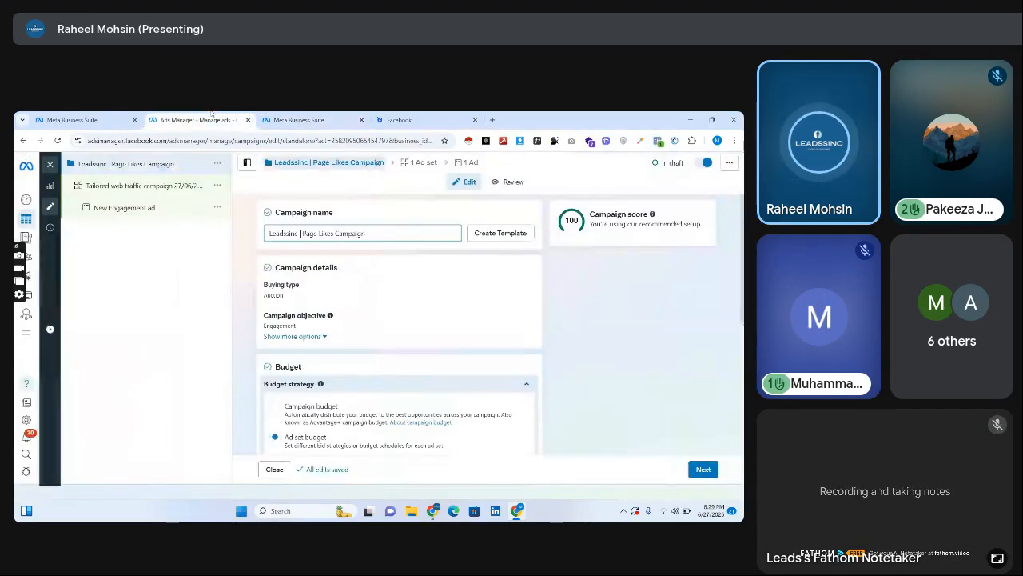
{"action": "left_click", "coordinate": [400, 120]}
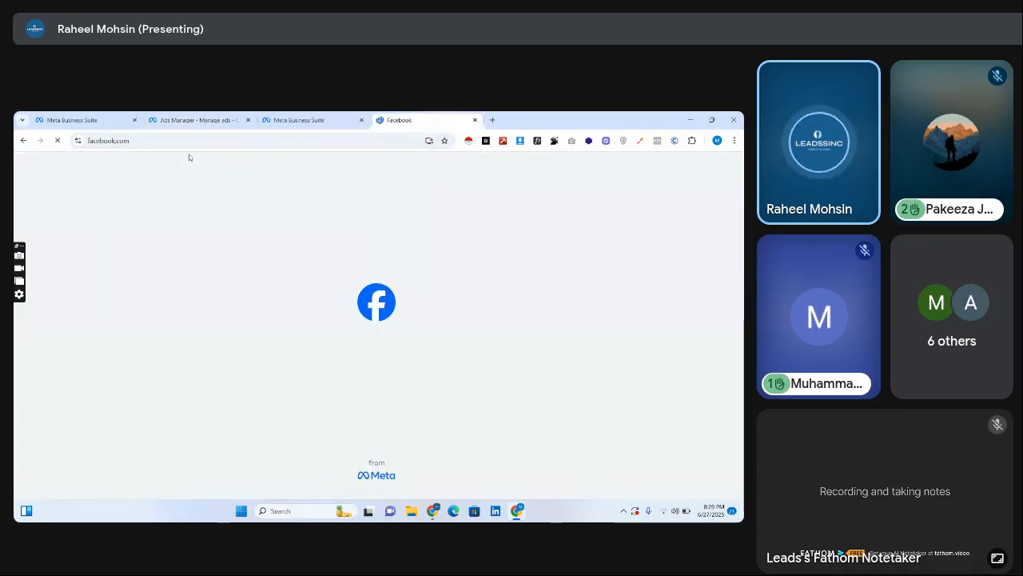
{"action": "left_click", "coordinate": [475, 120]}
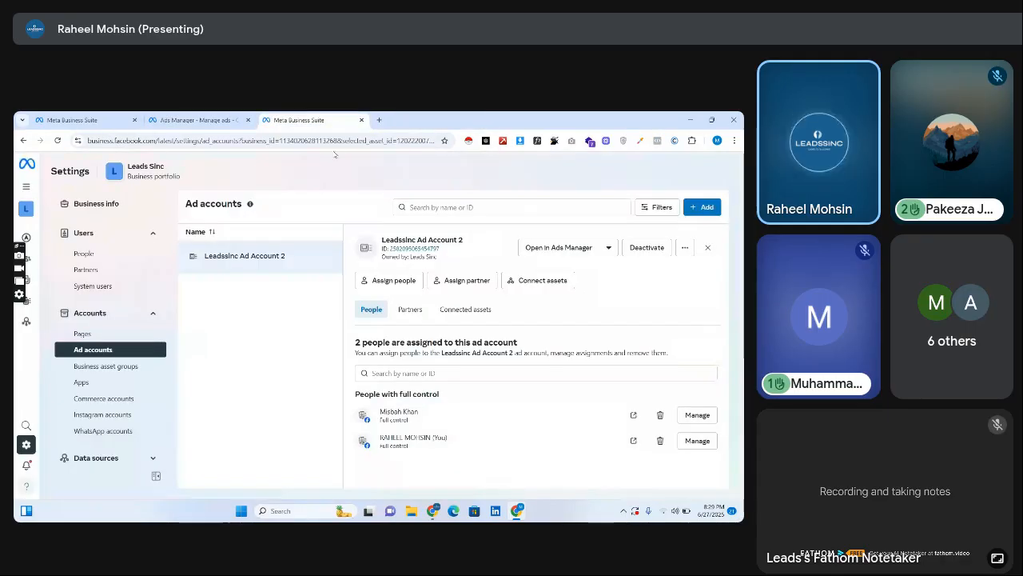
{"action": "left_click", "coordinate": [211, 117]}
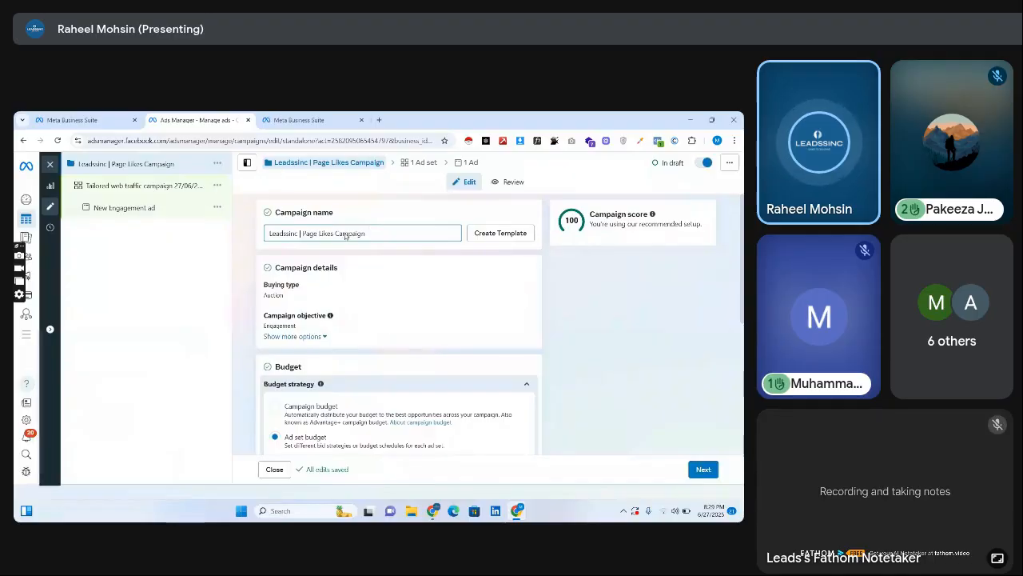
{"action": "scroll", "coordinate": [399, 320], "scroll_direction": "down", "scroll_amount": 4}
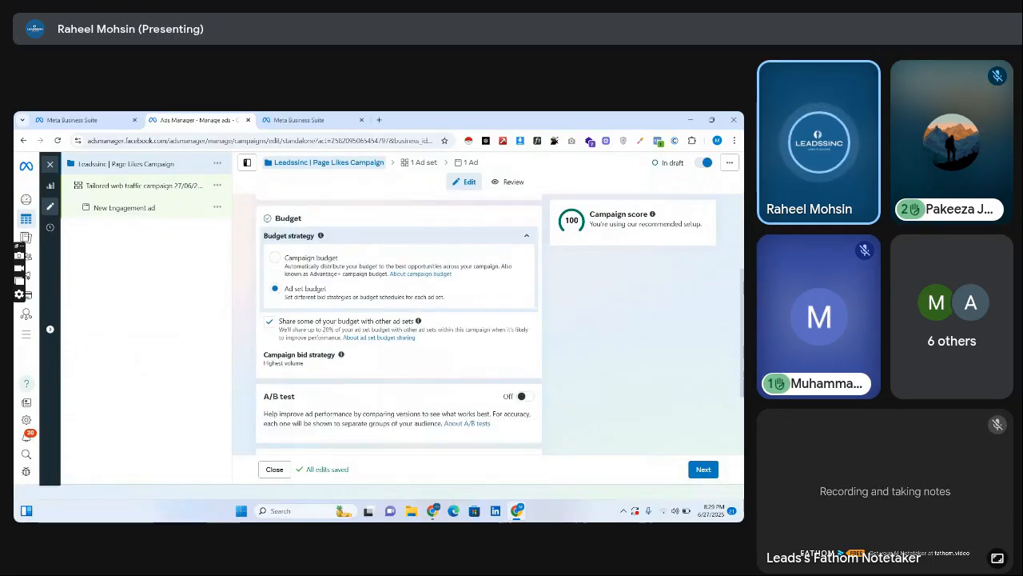
Open facebook.com in a new browser tab.
{"action": "left_click", "coordinate": [379, 119]}
{"action": "type", "text": "facebook.com"}
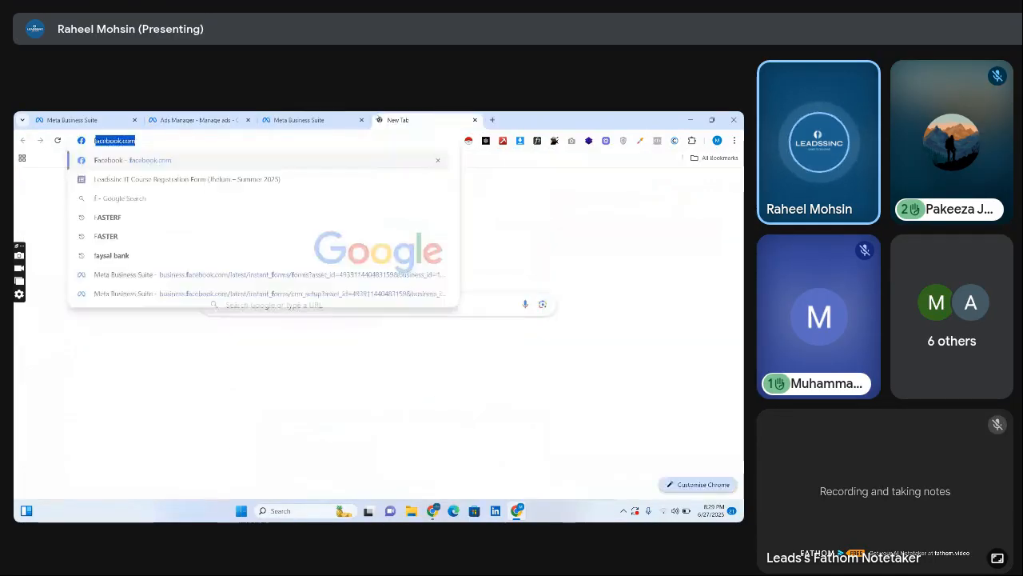
{"action": "key", "text": "Return"}
{"action": "left_click", "coordinate": [340, 121]}
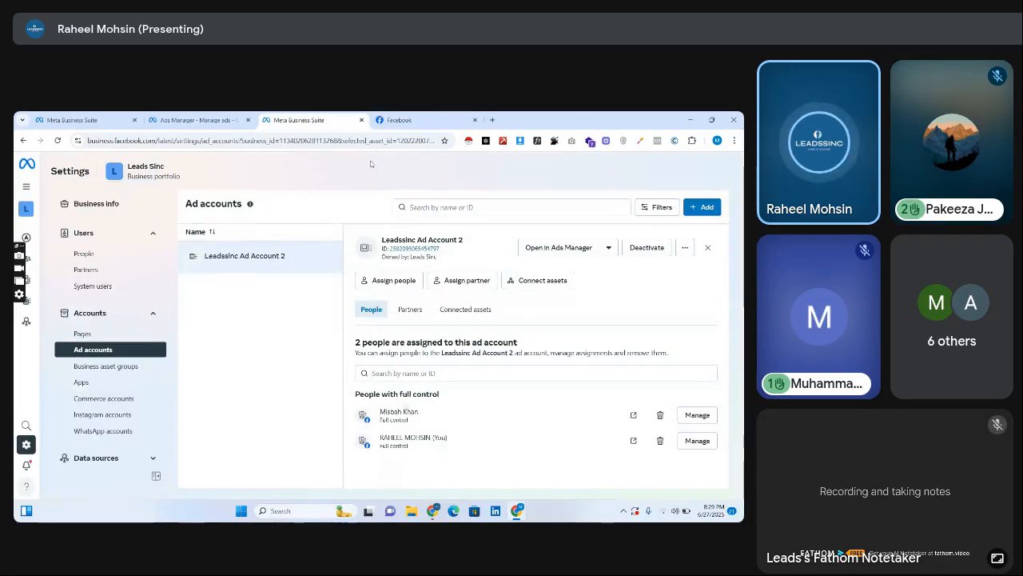
{"action": "left_click_drag", "start_coordinate": [286, 255], "coordinate": [243, 270]}
{"action": "left_click", "coordinate": [243, 270]}
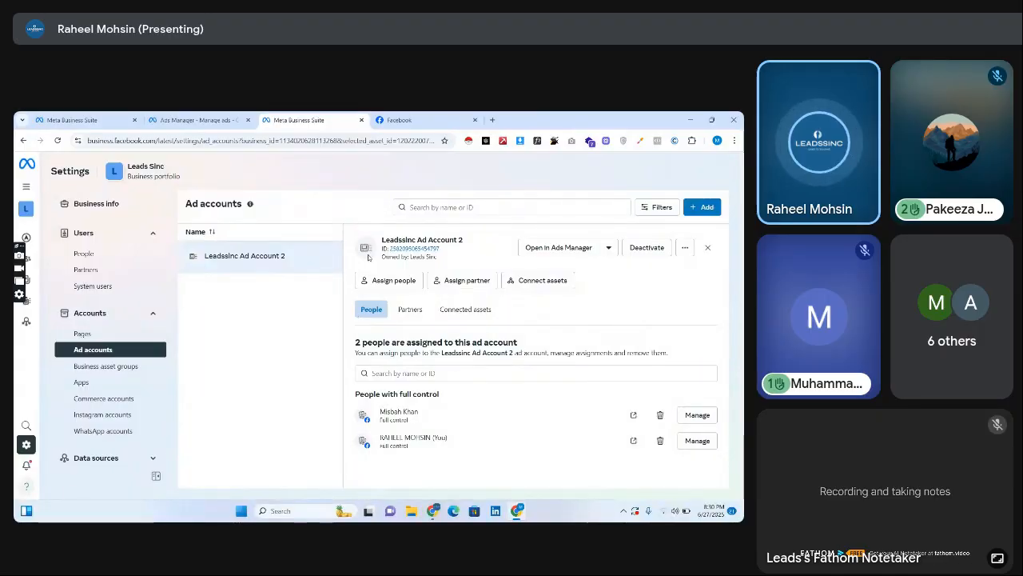
{"action": "left_click", "coordinate": [449, 120]}
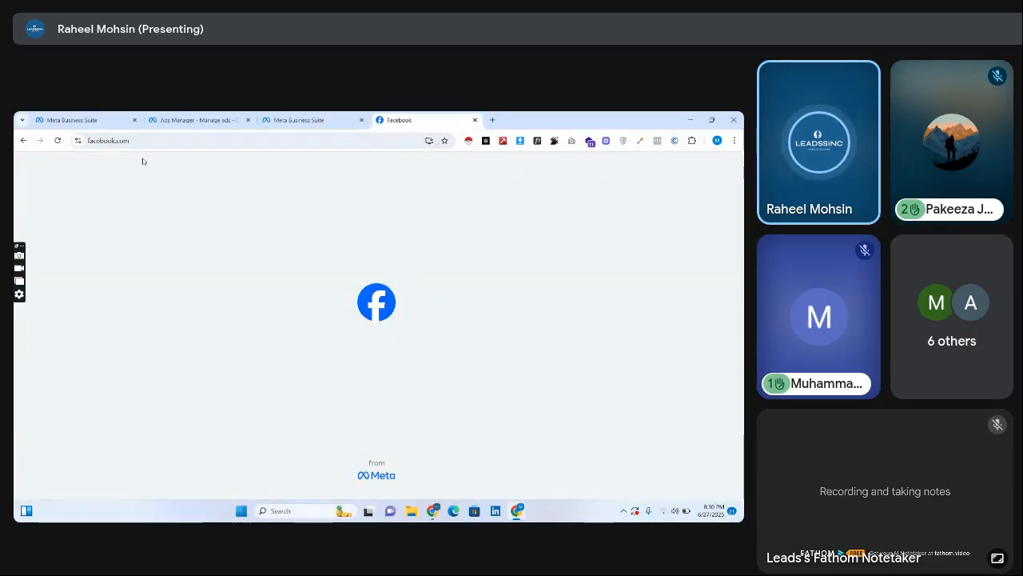
{"action": "left_click", "coordinate": [78, 140]}
{"action": "left_click", "coordinate": [120, 285]}
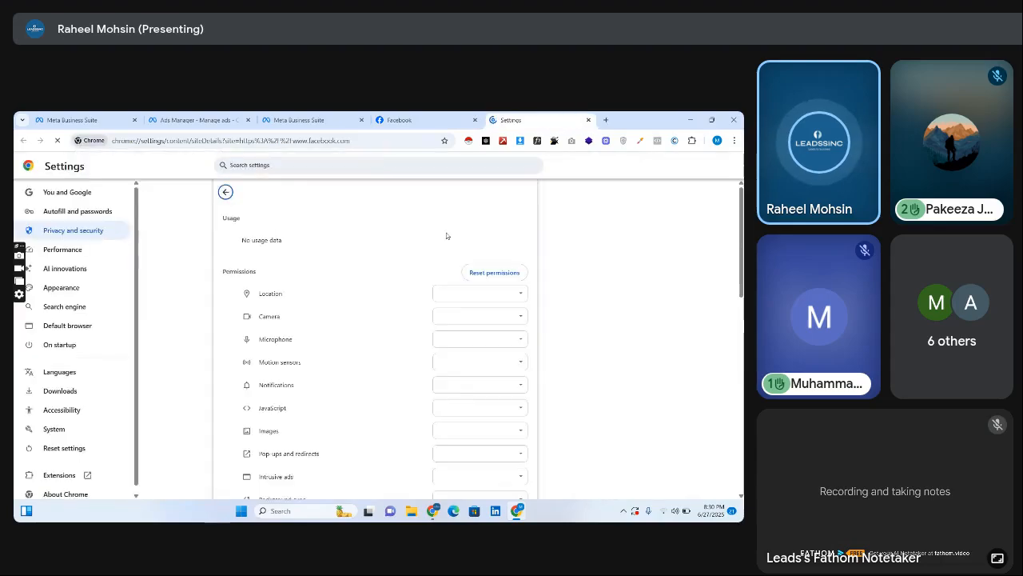
{"action": "left_click", "coordinate": [507, 239]}
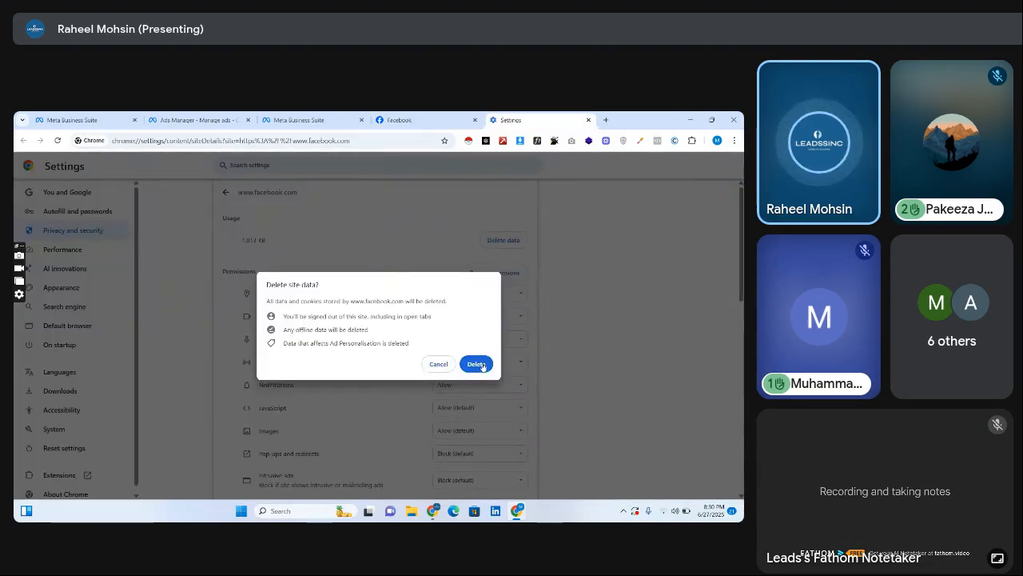
{"action": "left_click", "coordinate": [475, 362]}
{"action": "left_click", "coordinate": [159, 140]}
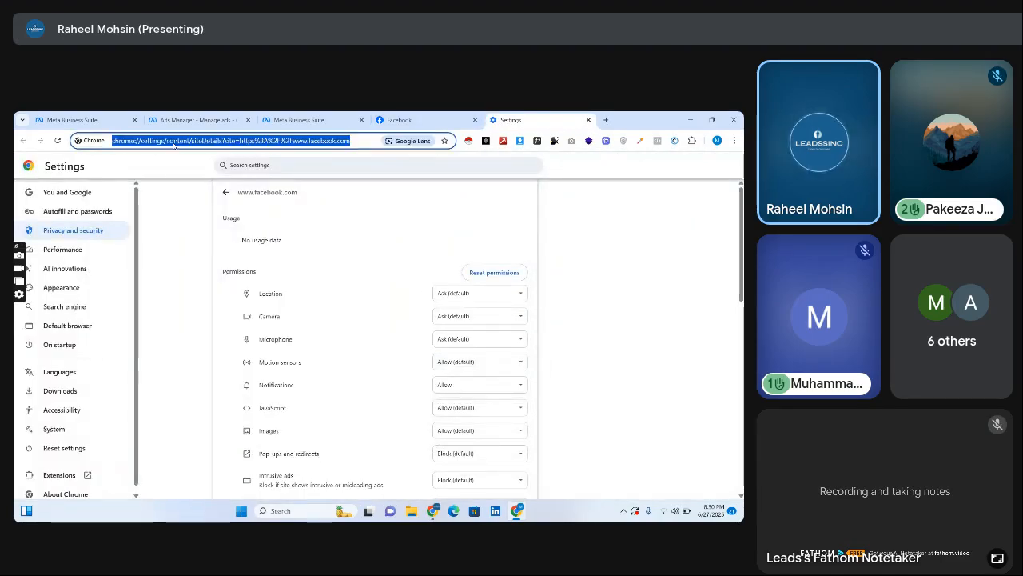
{"action": "left_click", "coordinate": [415, 120]}
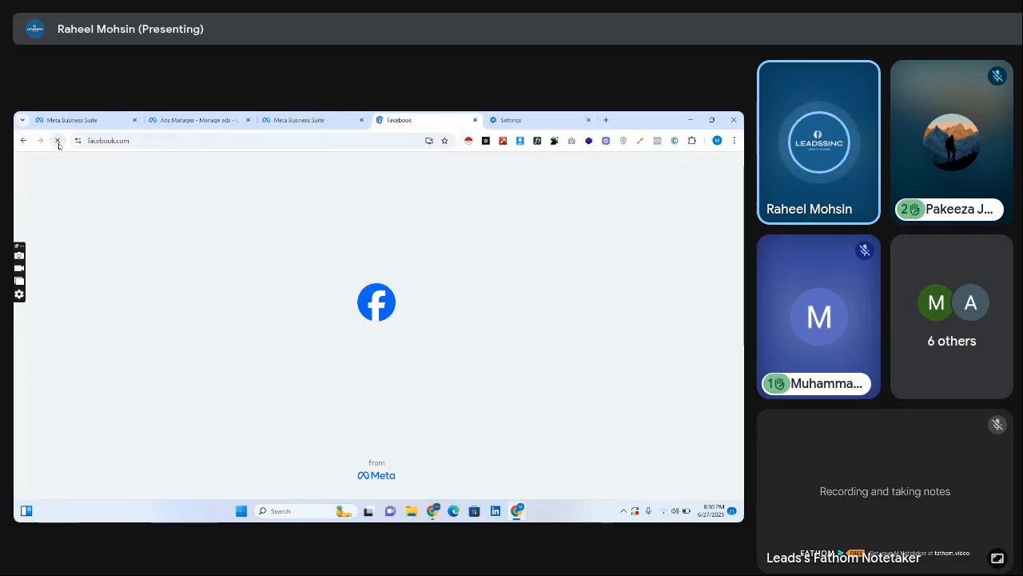
{"action": "left_click", "coordinate": [336, 120]}
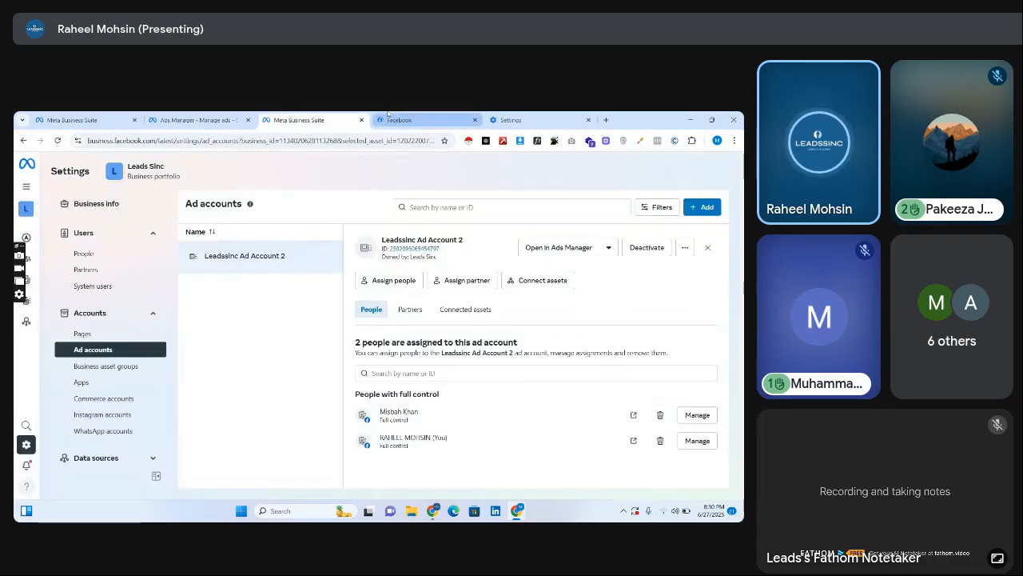
{"action": "left_click", "coordinate": [389, 118]}
{"action": "left_click", "coordinate": [309, 117]}
{"action": "left_click", "coordinate": [400, 119]}
{"action": "left_click", "coordinate": [285, 118]}
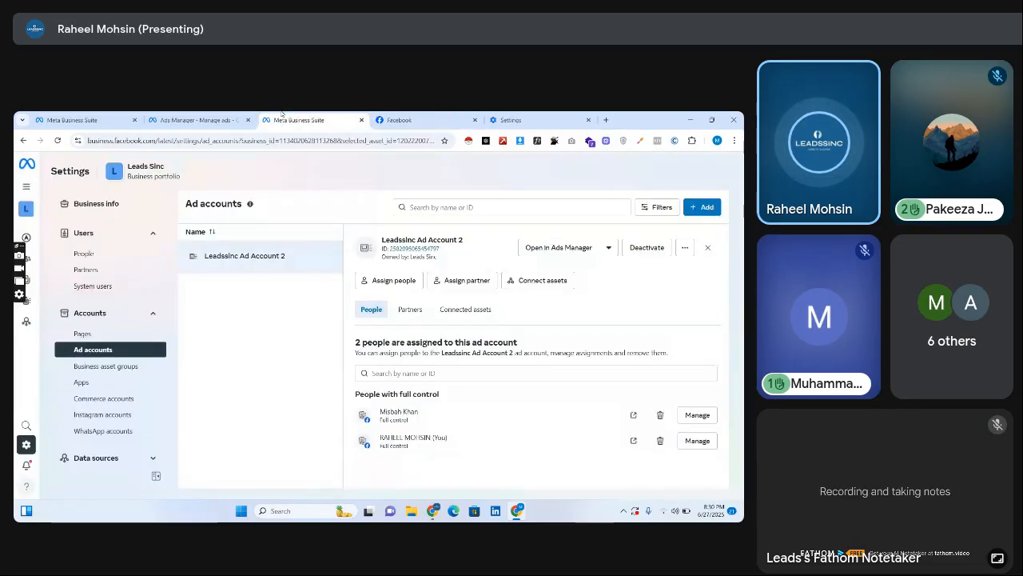
Return to Ads Manager, copy the campaign's name, and rename its ad set as "Leadssinc | Page Likes adset".
{"action": "left_click", "coordinate": [233, 114]}
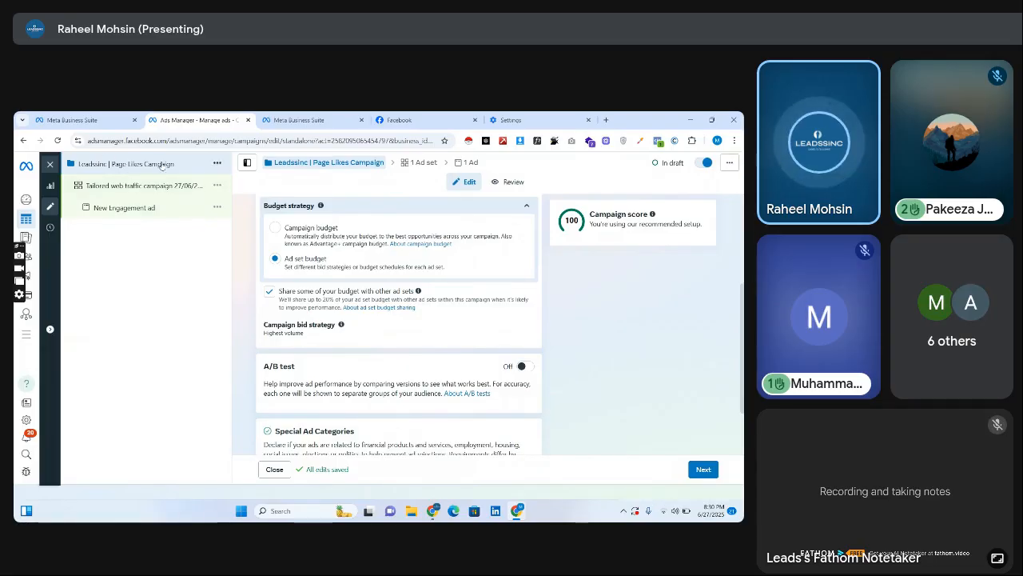
{"action": "scroll", "coordinate": [368, 227], "scroll_direction": "up", "scroll_amount": 3}
{"action": "left_click_drag", "start_coordinate": [368, 229], "coordinate": [238, 233]}
{"action": "key", "text": "ctrl+c"}
{"action": "left_click", "coordinate": [124, 195]}
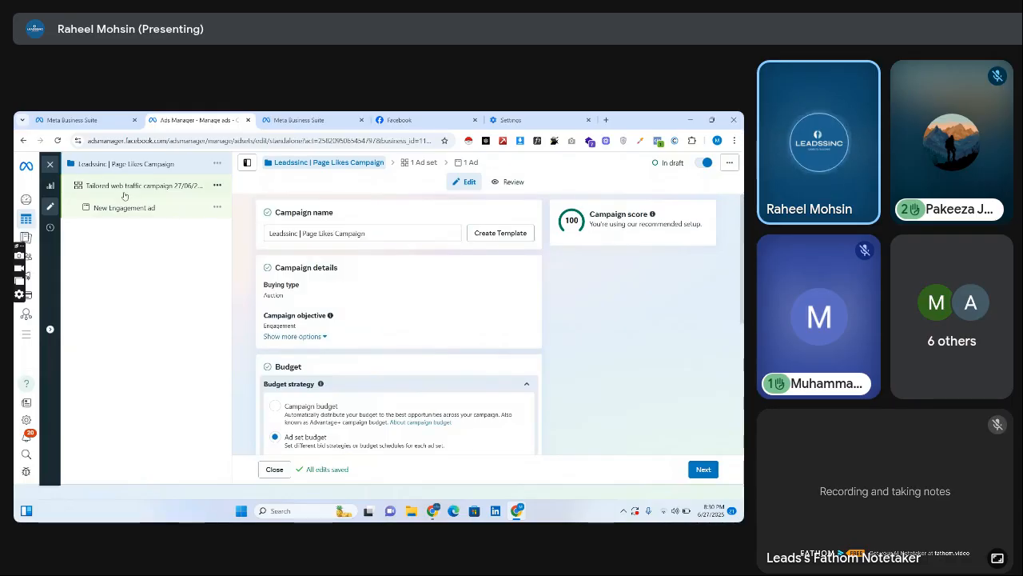
{"action": "triple_click", "coordinate": [356, 232]}
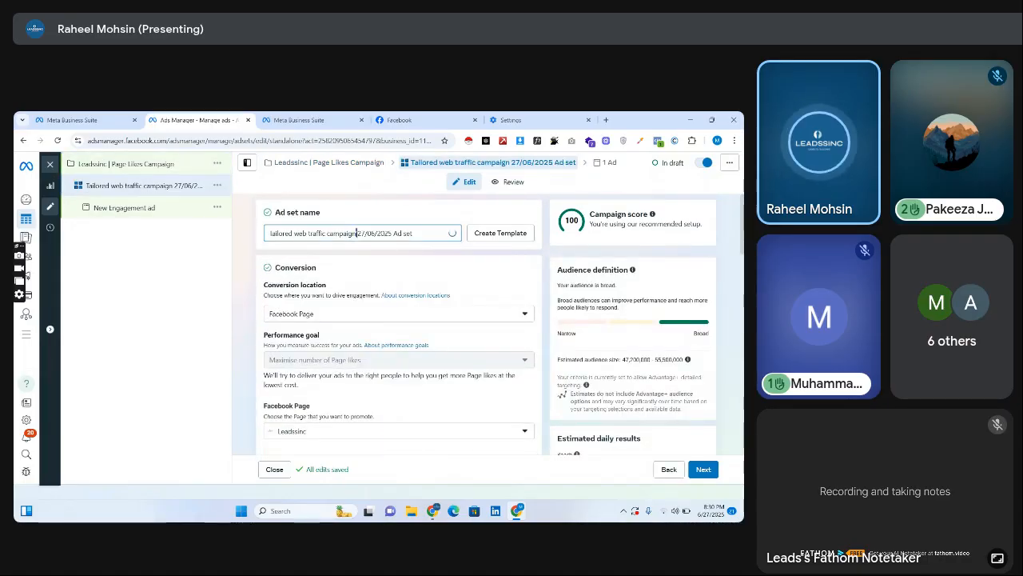
{"action": "key", "text": "ctrl+v"}
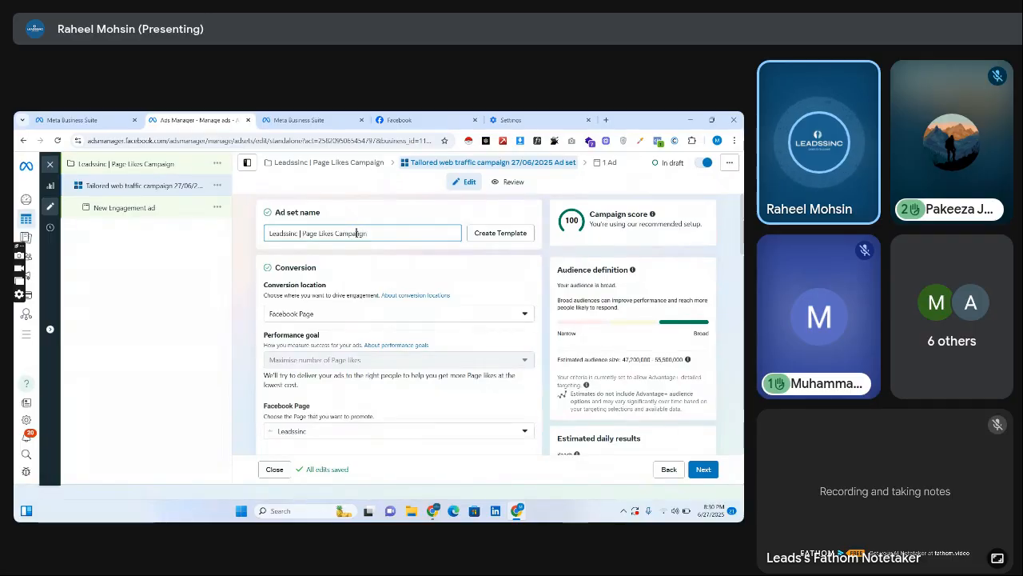
{"action": "left_click_drag", "start_coordinate": [356, 233], "coordinate": [335, 232]}
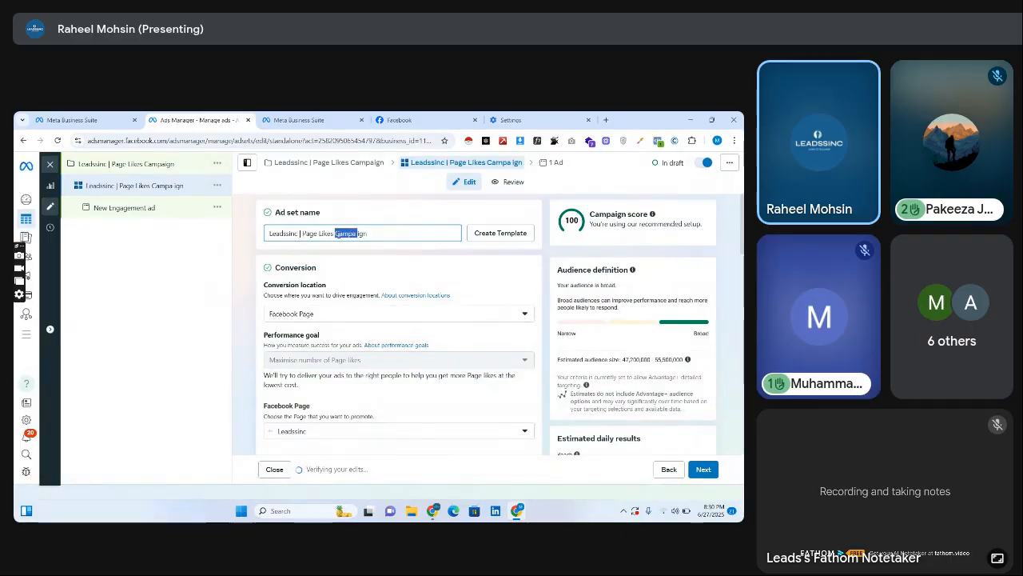
{"action": "key", "text": "BackSpace"}
{"action": "type", "text": "adset"}
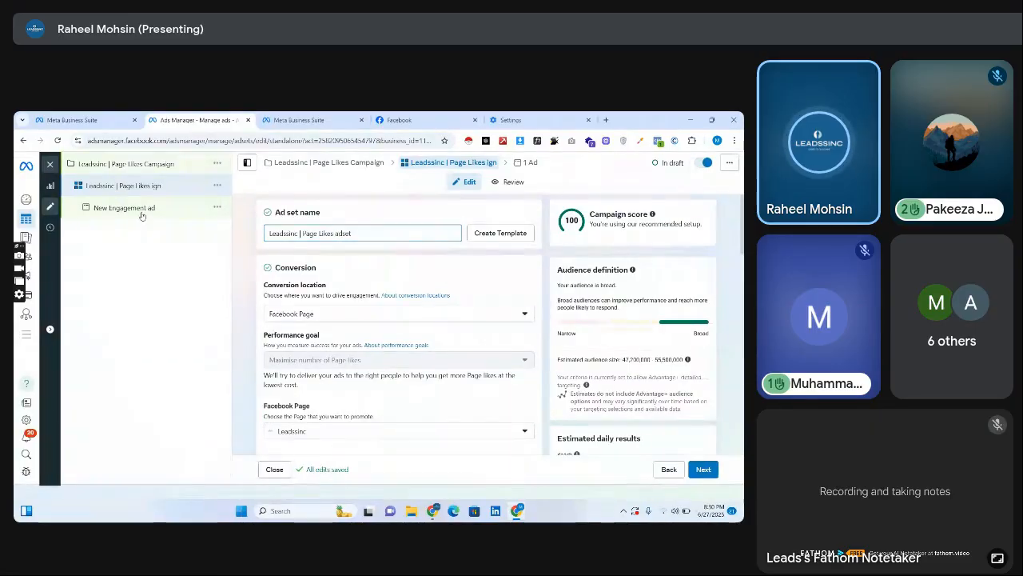
Rename the engagement ad as "Leadssinc | Page Likes ad".
{"action": "left_click", "coordinate": [140, 210]}
{"action": "triple_click", "coordinate": [301, 234]}
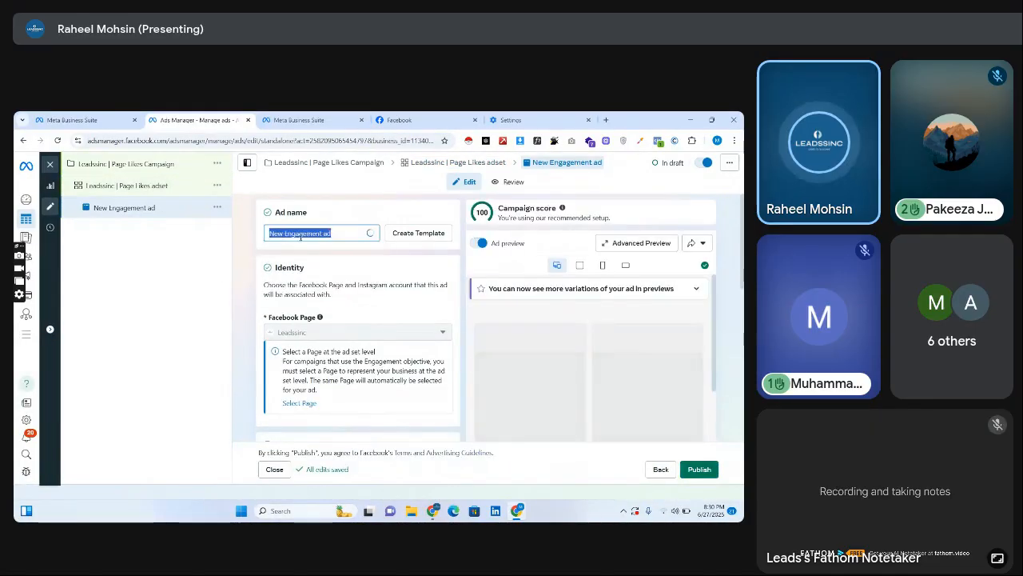
{"action": "key", "text": "ctrl+v"}
{"action": "triple_click", "coordinate": [356, 233]}
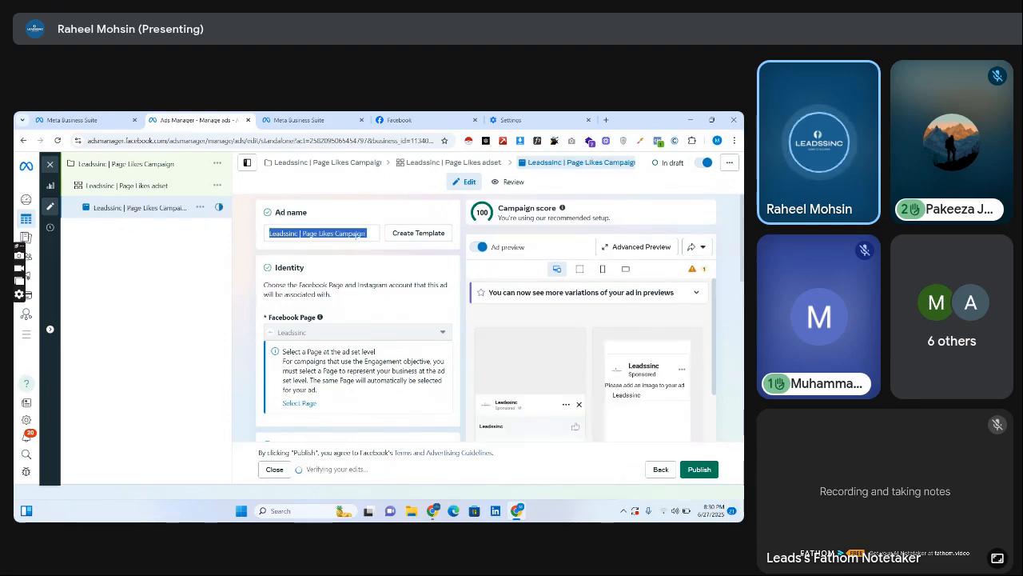
{"action": "double_click", "coordinate": [355, 233]}
{"action": "type", "text": "ad"}
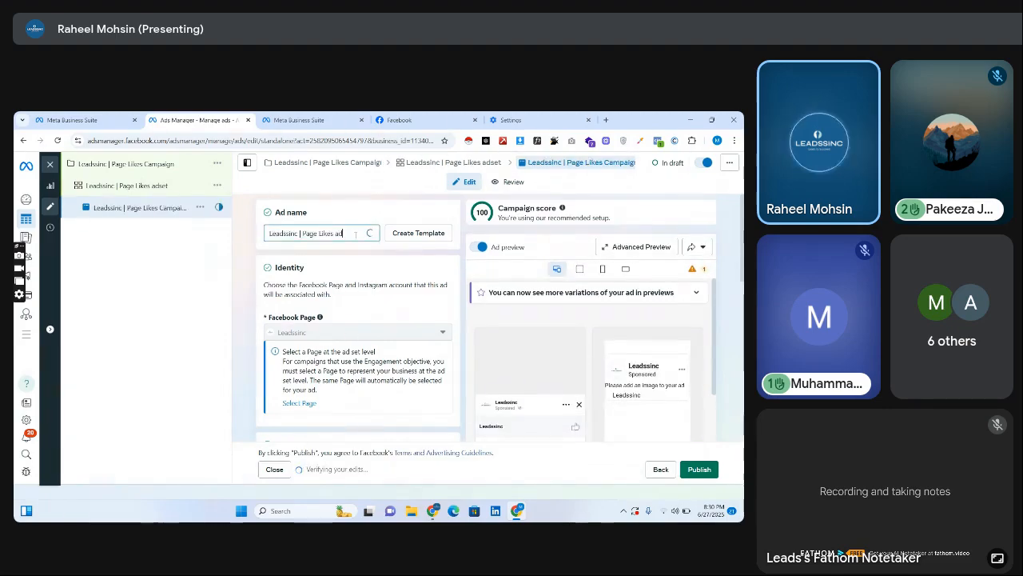
Review the Page Likes campaign's settings and the ad set's conversion, budget, schedule and expanded audience control options.
{"action": "left_click", "coordinate": [145, 173]}
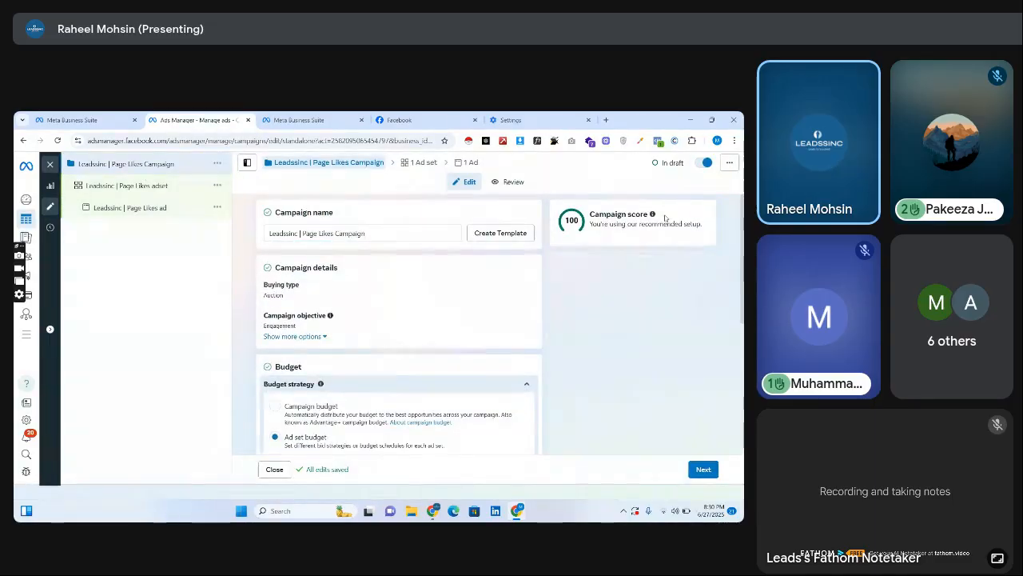
{"action": "scroll", "coordinate": [423, 289], "scroll_direction": "down", "scroll_amount": 3}
{"action": "scroll", "coordinate": [423, 320], "scroll_direction": "down", "scroll_amount": 2}
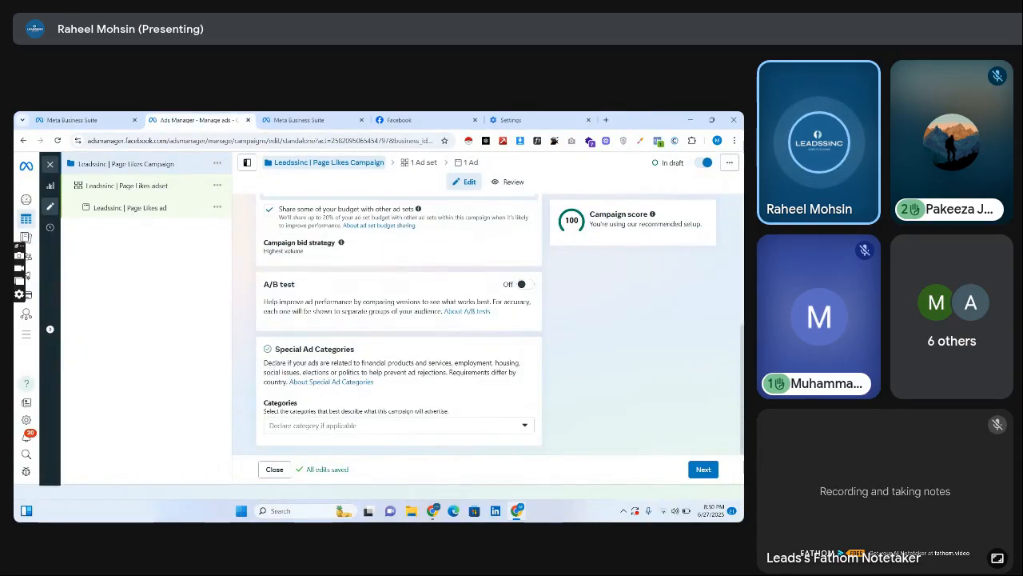
{"action": "left_click", "coordinate": [143, 187]}
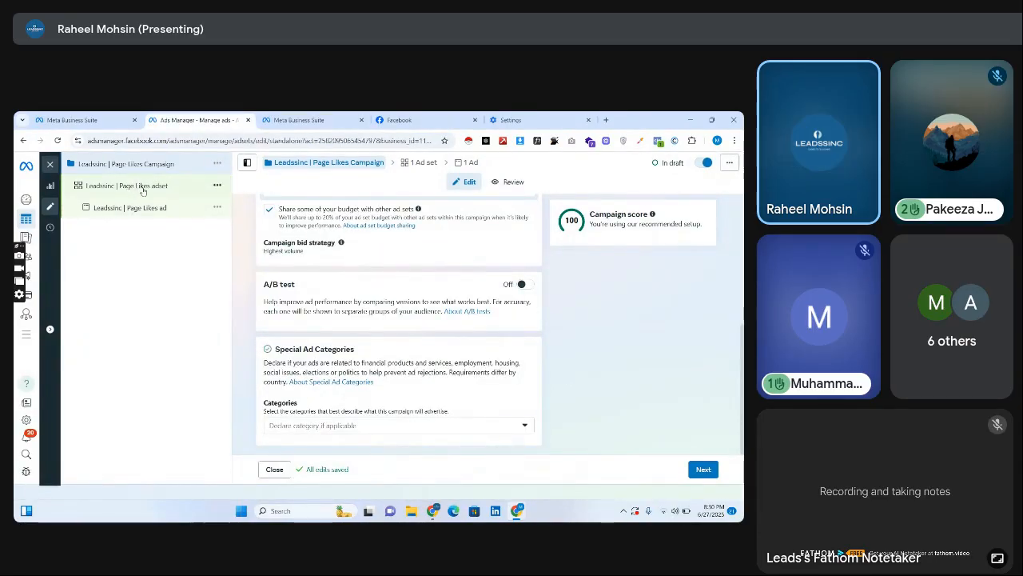
{"action": "scroll", "coordinate": [399, 320], "scroll_direction": "down", "scroll_amount": 6}
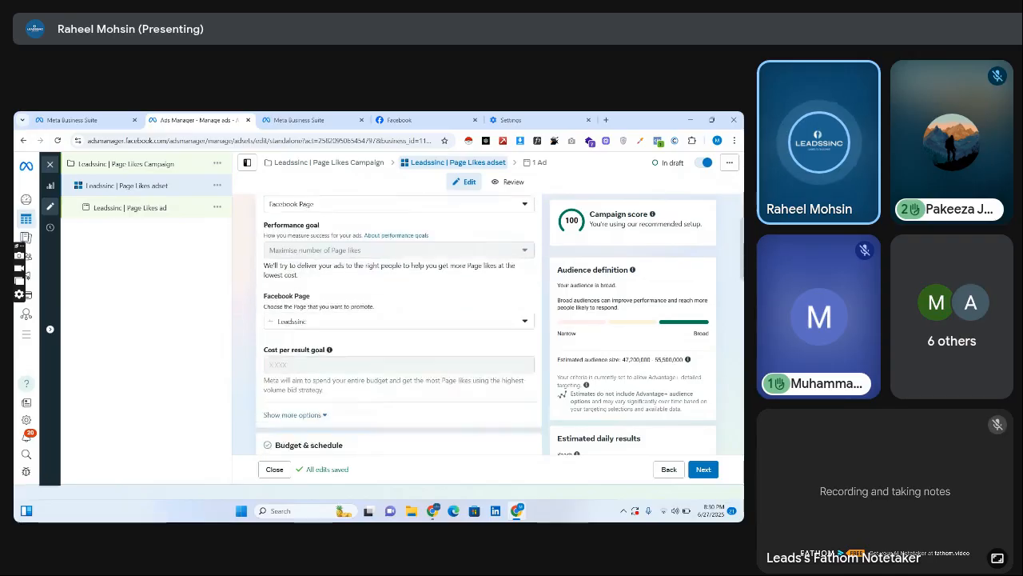
{"action": "scroll", "coordinate": [362, 279], "scroll_direction": "up", "scroll_amount": 1}
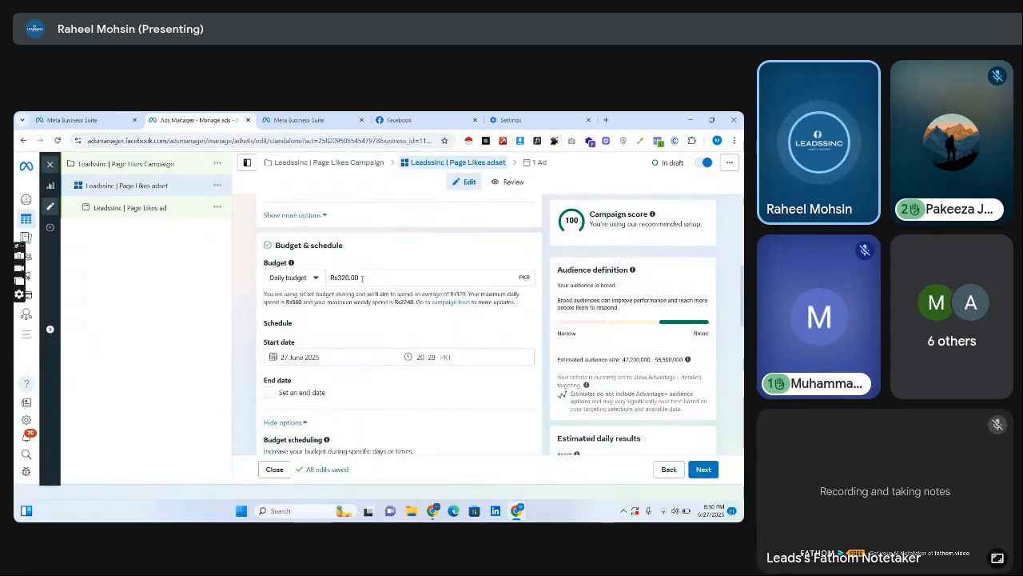
{"action": "scroll", "coordinate": [399, 286], "scroll_direction": "down", "scroll_amount": 3}
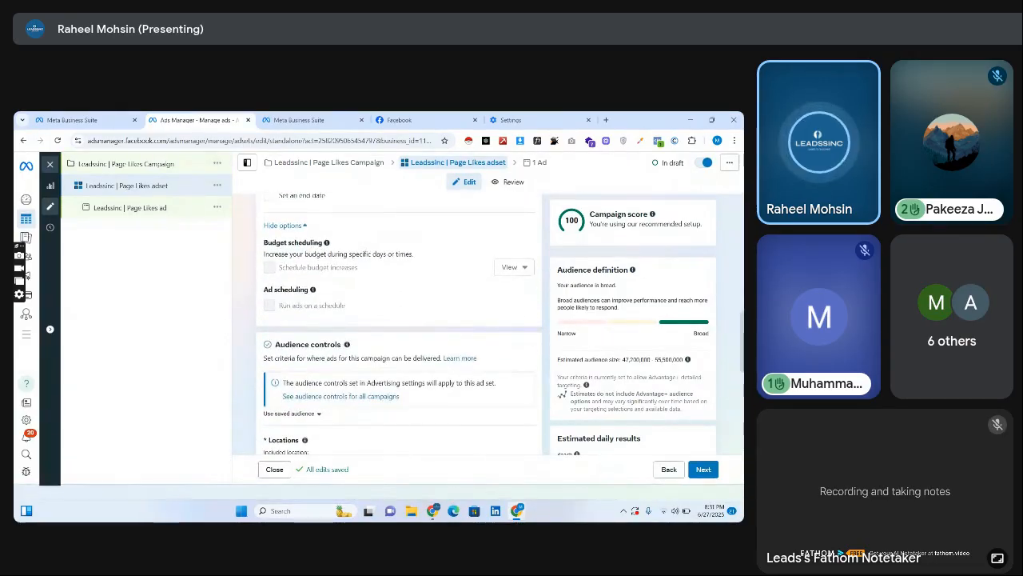
{"action": "scroll", "coordinate": [483, 306], "scroll_direction": "down", "scroll_amount": 3}
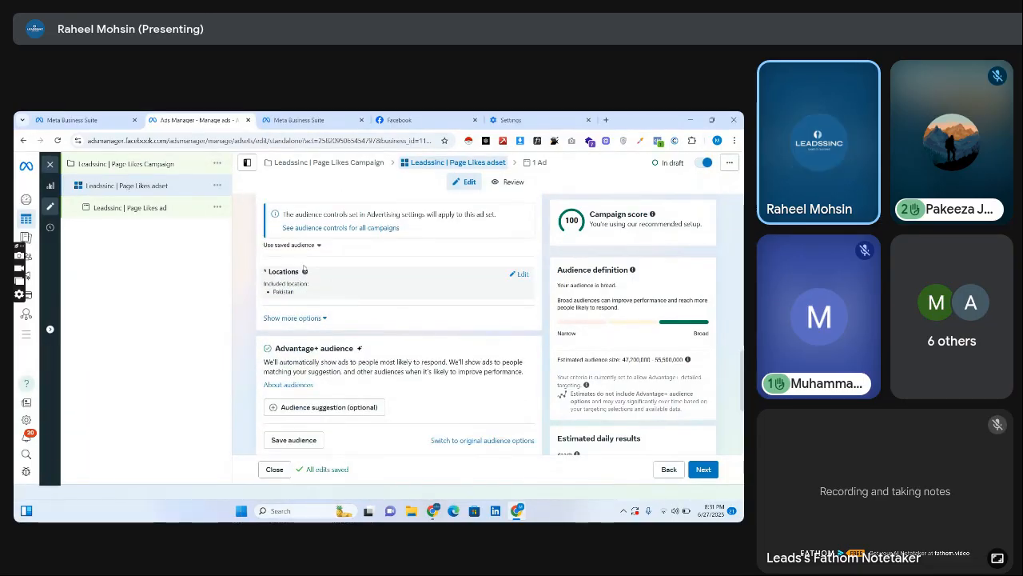
{"action": "left_click", "coordinate": [303, 318]}
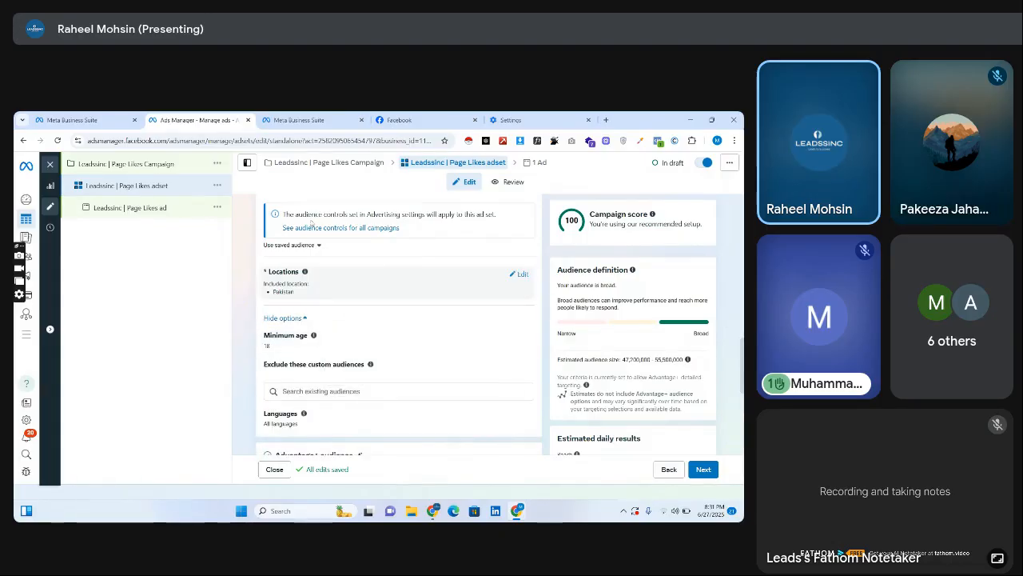
Open Canva in place of the browser's Settings page and bring up its template search.
{"action": "left_click", "coordinate": [424, 120]}
{"action": "left_click", "coordinate": [511, 120]}
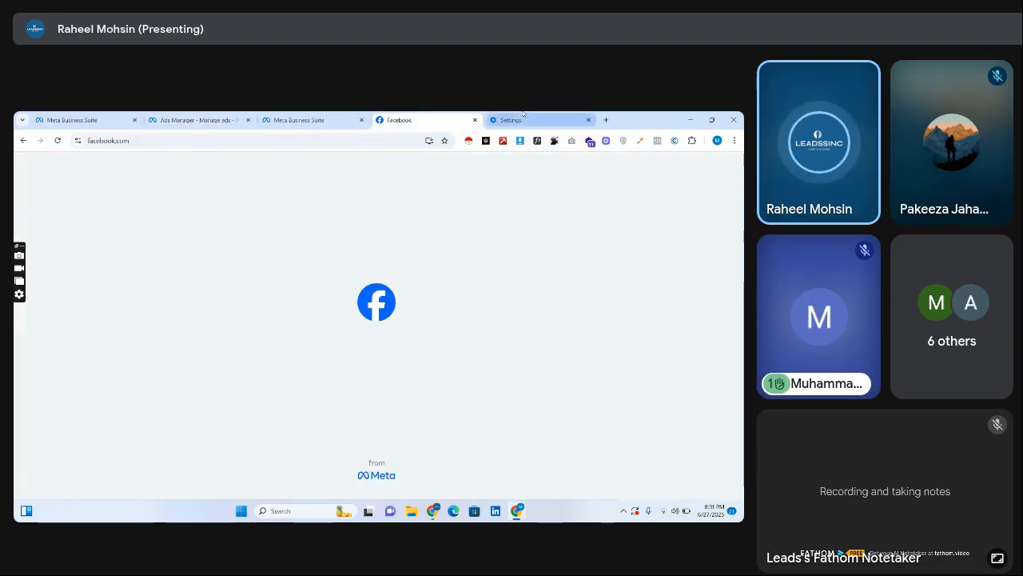
{"action": "left_click", "coordinate": [319, 141]}
{"action": "type", "text": "c"}
{"action": "key", "text": "Return"}
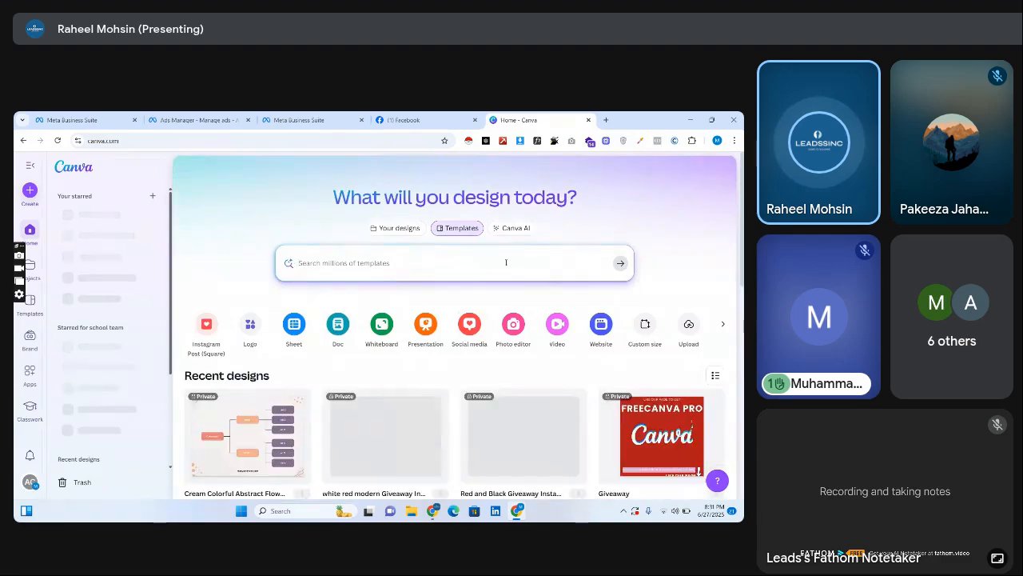
{"action": "scroll", "coordinate": [504, 261], "scroll_direction": "down", "scroll_amount": 3}
{"action": "scroll", "coordinate": [450, 319], "scroll_direction": "down", "scroll_amount": 4}
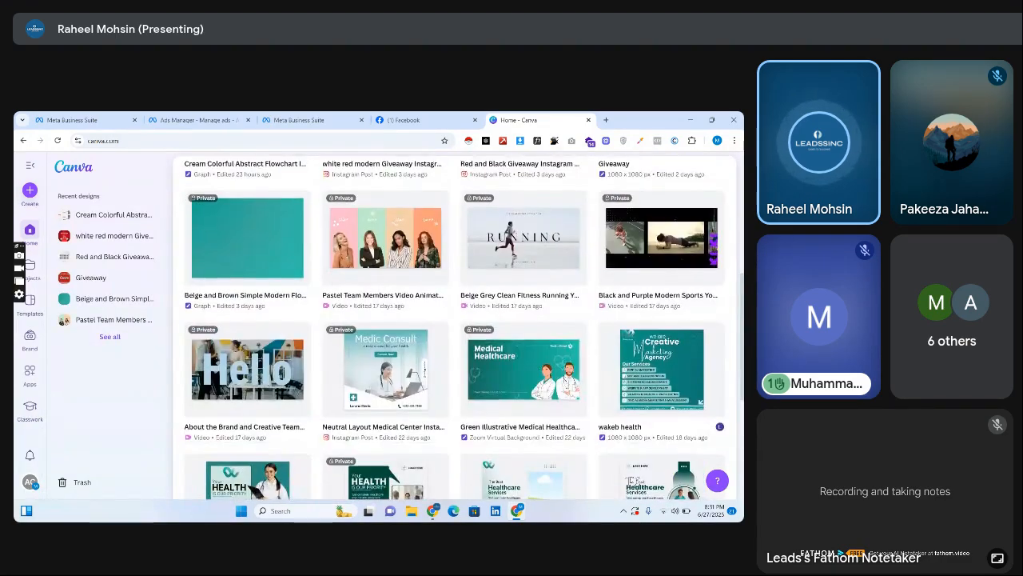
{"action": "scroll", "coordinate": [450, 320], "scroll_direction": "up", "scroll_amount": 6}
{"action": "left_click", "coordinate": [450, 261]}
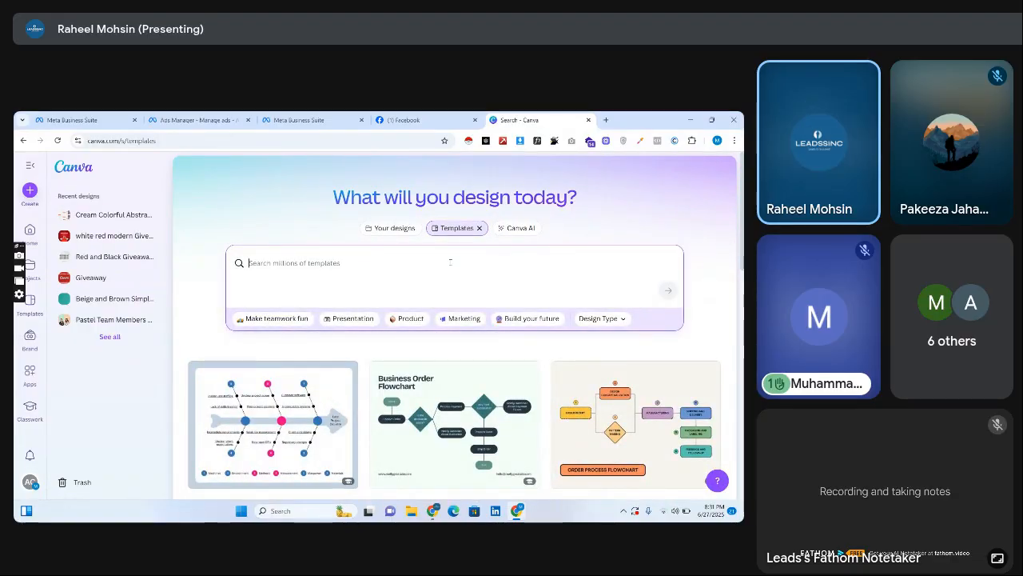
{"action": "type", "text": "HOLY"}
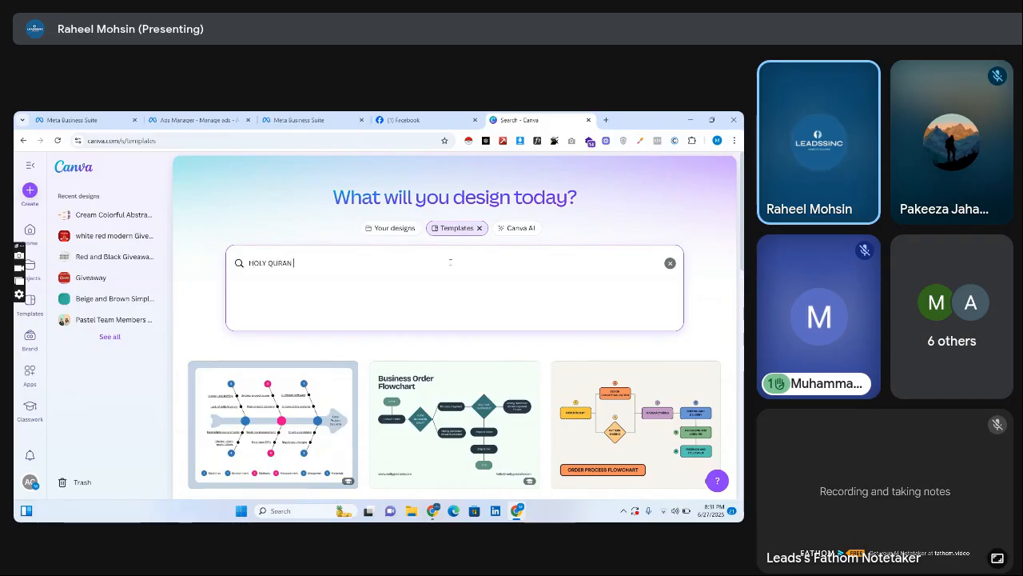
{"action": "type", "text": " QURAN"}
{"action": "key", "text": "ctrl+a"}
{"action": "key", "text": "BackSpace"}
Search Canva's templates for "ISLAMIC AD" and browse the resulting designs.
{"action": "type", "text": "ISLAMIC AD"}
{"action": "key", "text": "Return"}
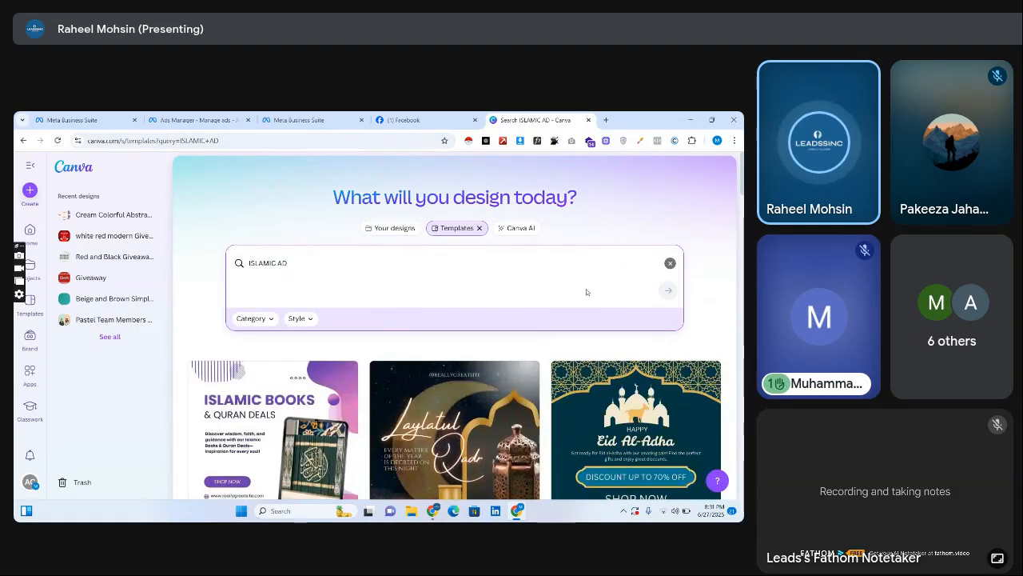
{"action": "scroll", "coordinate": [455, 327], "scroll_direction": "down", "scroll_amount": 2}
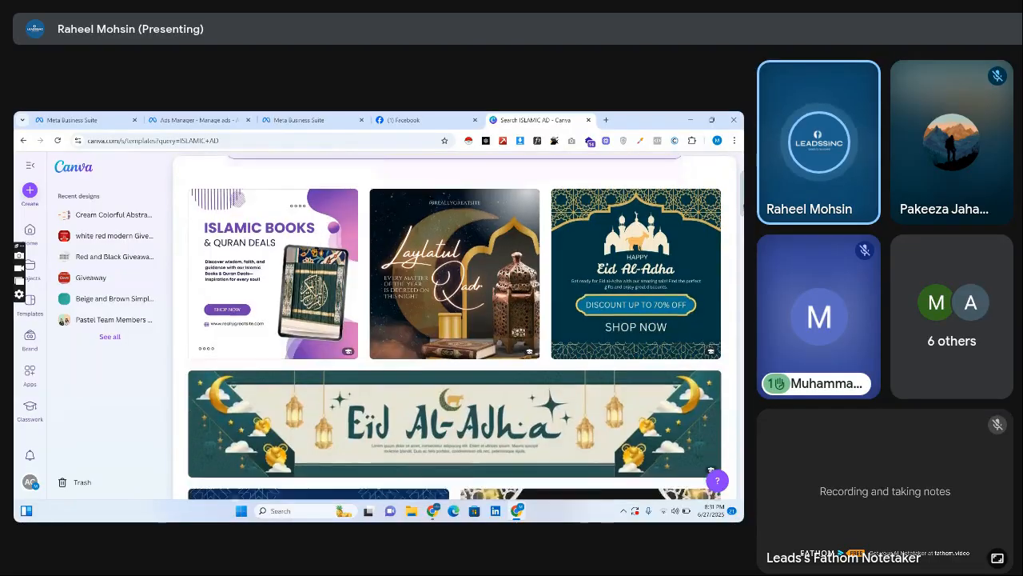
{"action": "scroll", "coordinate": [455, 327], "scroll_direction": "down", "scroll_amount": 5}
{"action": "scroll", "coordinate": [455, 327], "scroll_direction": "down", "scroll_amount": 6}
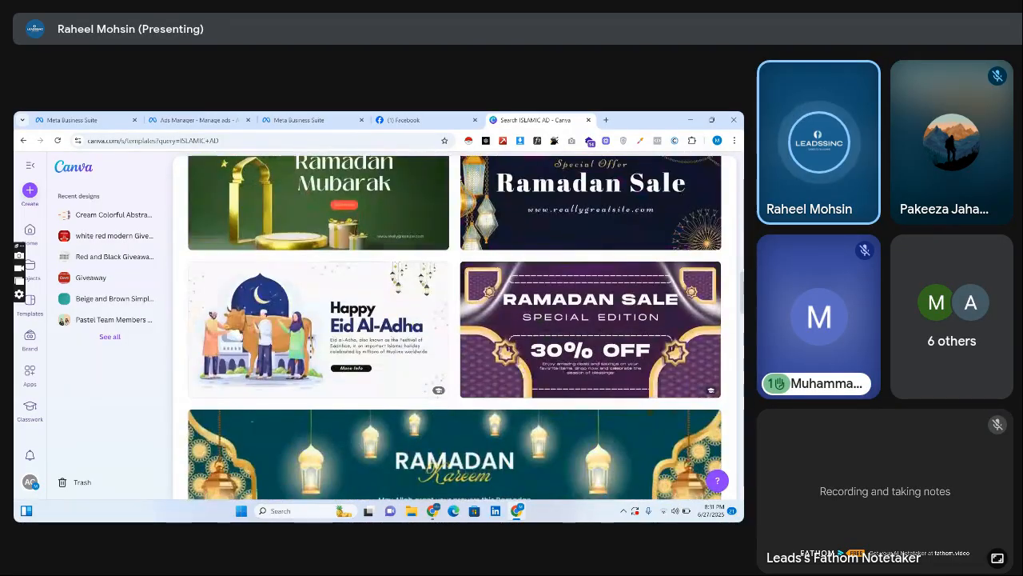
{"action": "scroll", "coordinate": [454, 327], "scroll_direction": "down", "scroll_amount": 5}
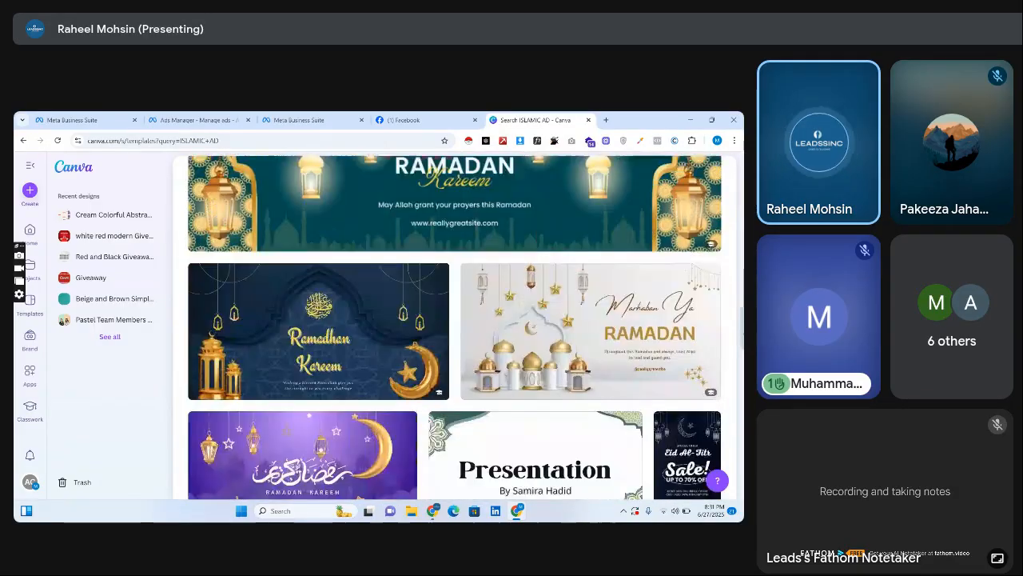
{"action": "scroll", "coordinate": [454, 327], "scroll_direction": "down", "scroll_amount": 5}
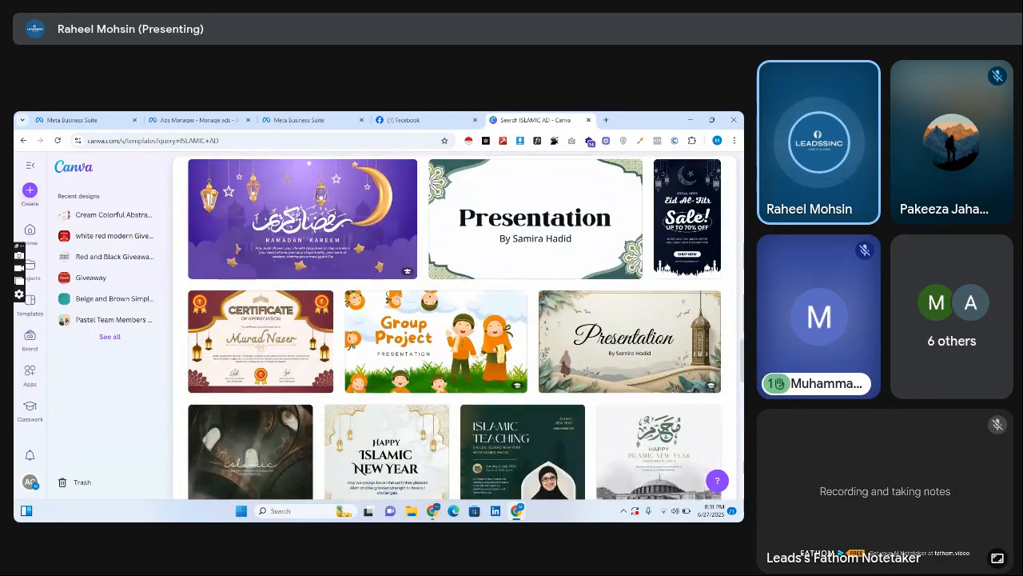
{"action": "scroll", "coordinate": [455, 327], "scroll_direction": "down", "scroll_amount": 3}
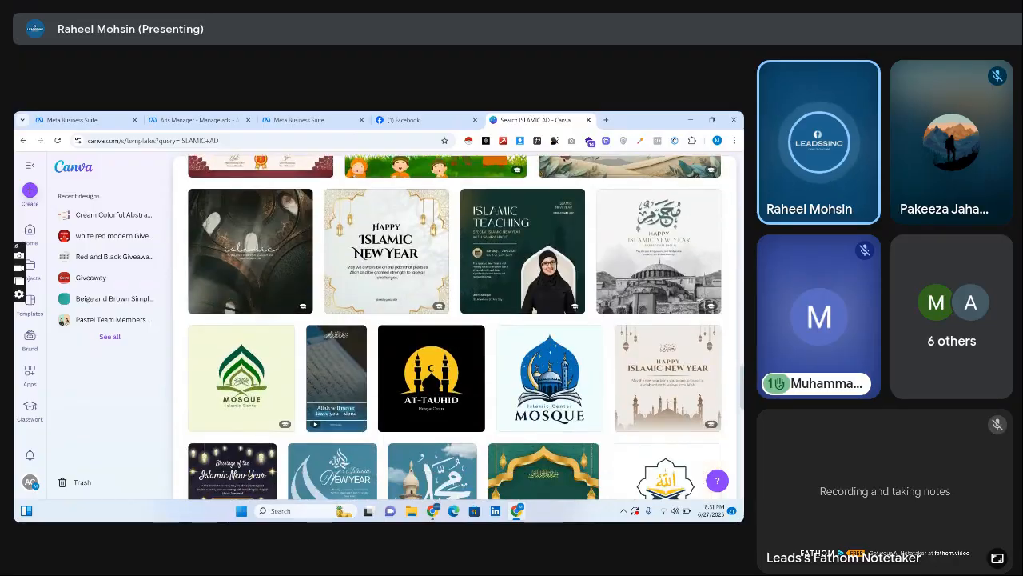
Browse further Islamic ad designs, check the like and follower figures on the Leadssinc Facebook page, and return to Canva.
{"action": "scroll", "coordinate": [454, 327], "scroll_direction": "down", "scroll_amount": 5}
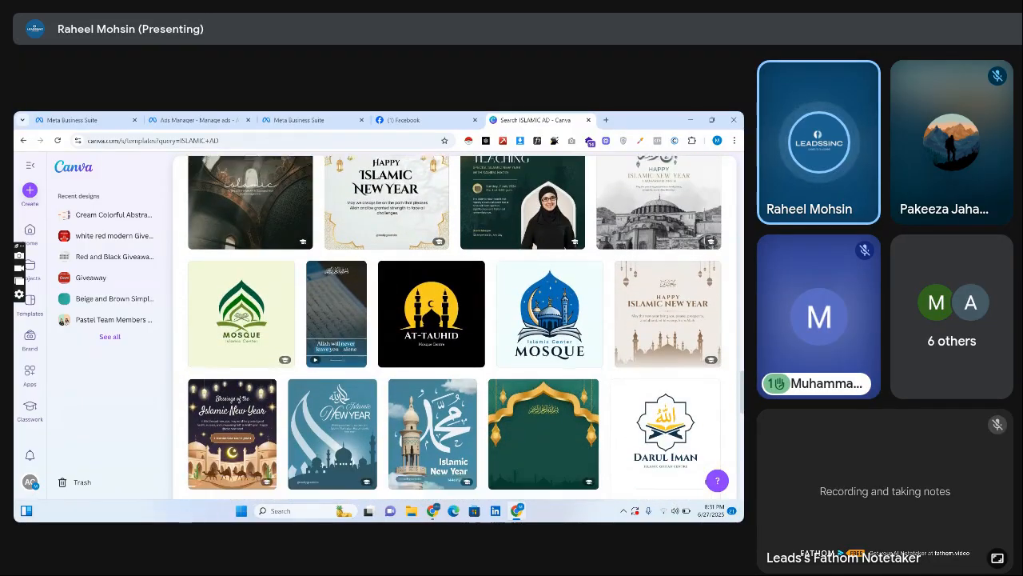
{"action": "scroll", "coordinate": [454, 327], "scroll_direction": "down", "scroll_amount": 1}
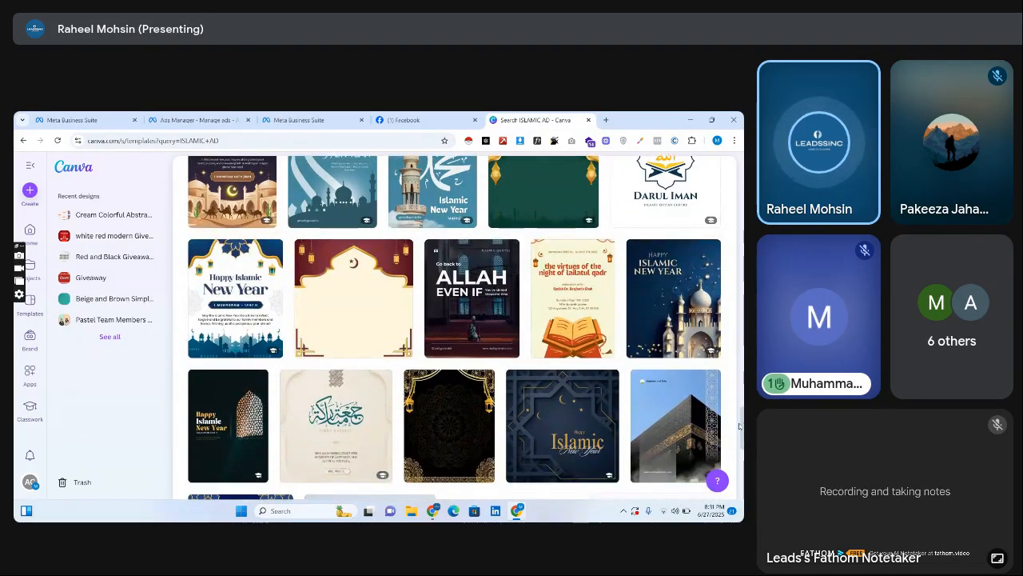
{"action": "left_click", "coordinate": [409, 117]}
{"action": "left_click", "coordinate": [316, 117]}
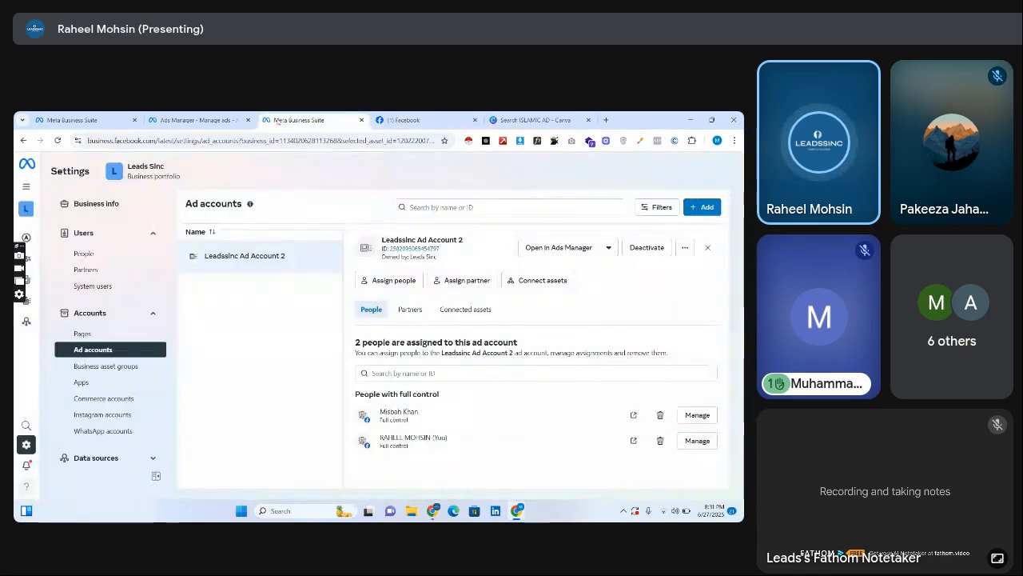
{"action": "left_click", "coordinate": [414, 118]}
{"action": "left_click", "coordinate": [255, 202]}
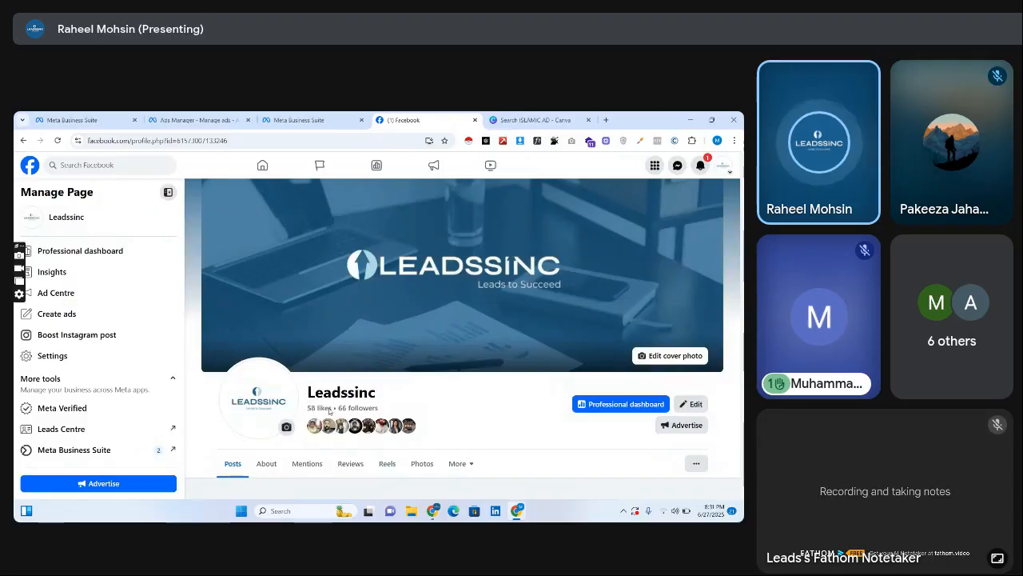
{"action": "left_click", "coordinate": [543, 118]}
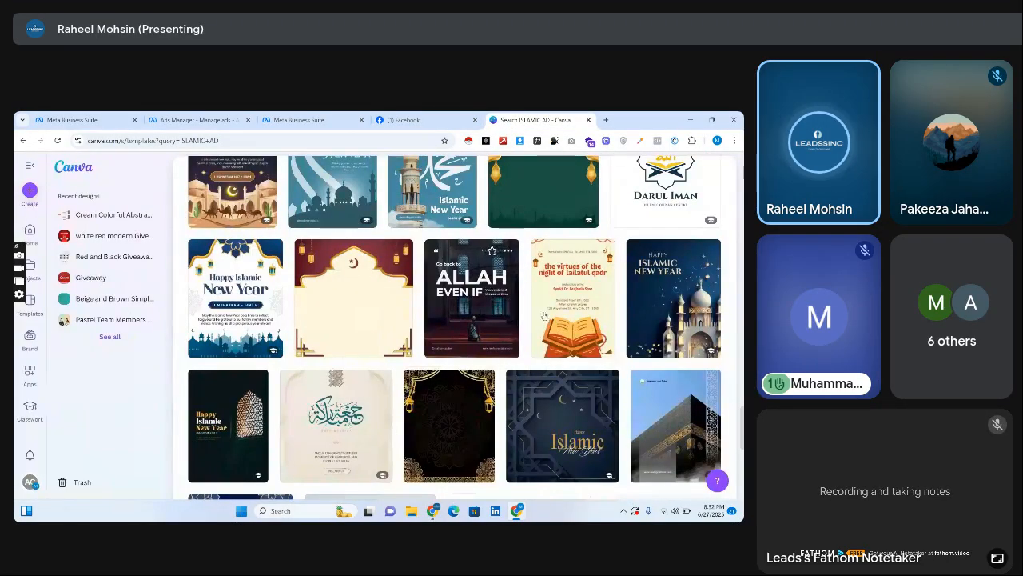
Search Canva's templates for "HOLY QURAN ADS" and browse the resulting designs.
{"action": "left_click_drag", "start_coordinate": [742, 428], "coordinate": [742, 175]}
{"action": "scroll", "coordinate": [454, 292], "scroll_direction": "down", "scroll_amount": 2}
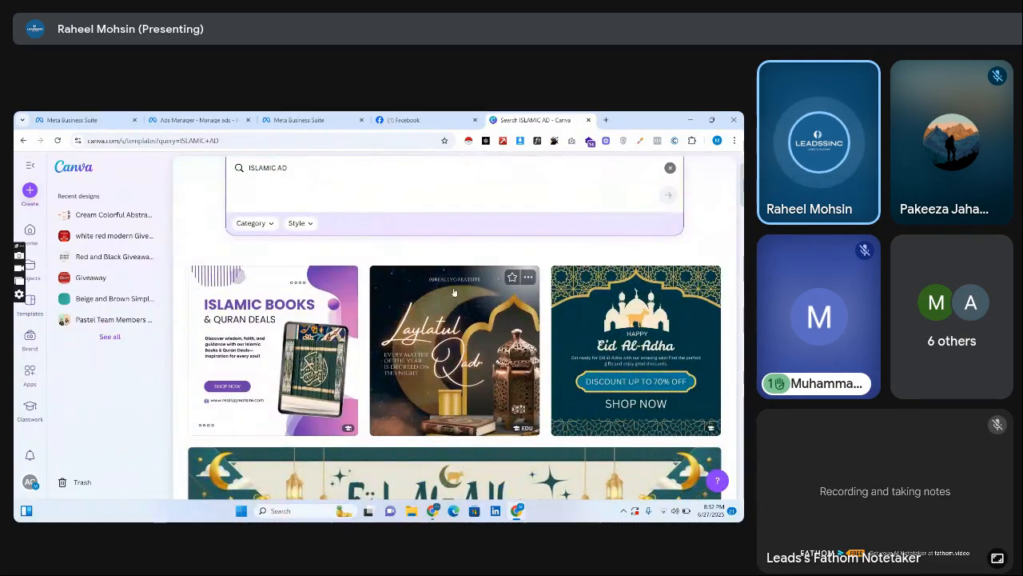
{"action": "triple_click", "coordinate": [317, 168]}
{"action": "key", "text": "BackSpace"}
{"action": "type", "text": "HOL"}
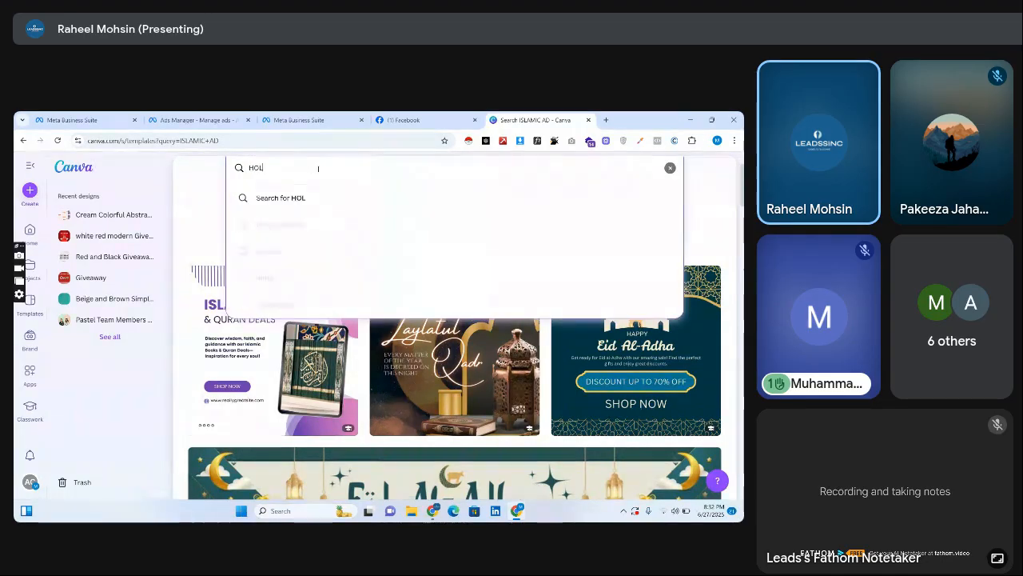
{"action": "type", "text": "Y QURAN ADS"}
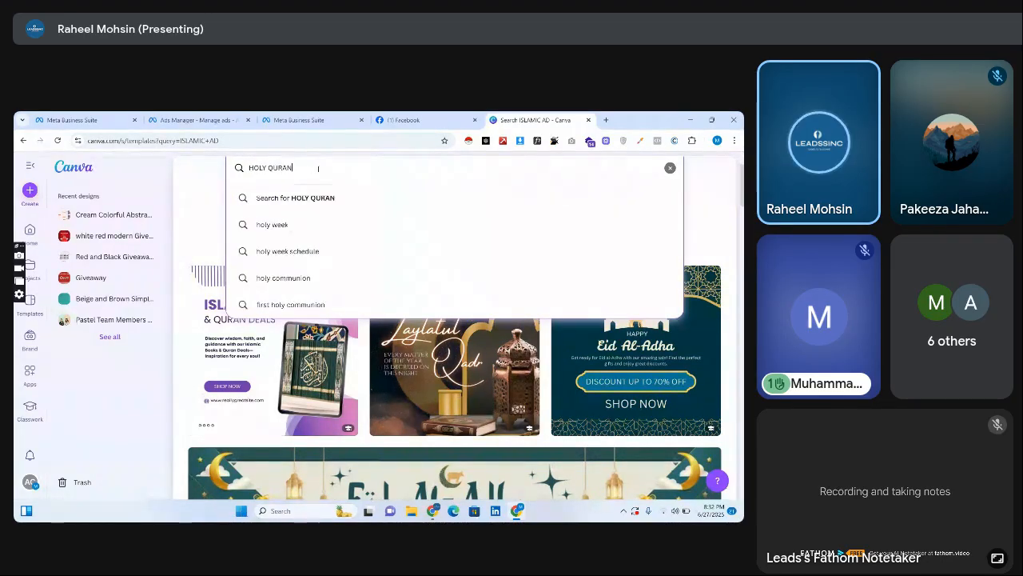
{"action": "key", "text": "Return"}
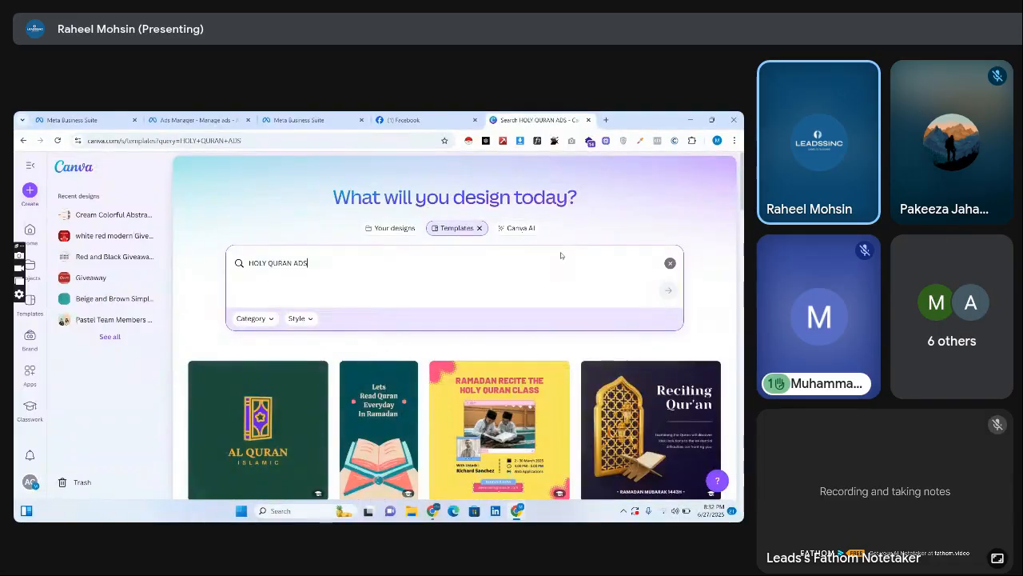
{"action": "scroll", "coordinate": [455, 328], "scroll_direction": "down", "scroll_amount": 3}
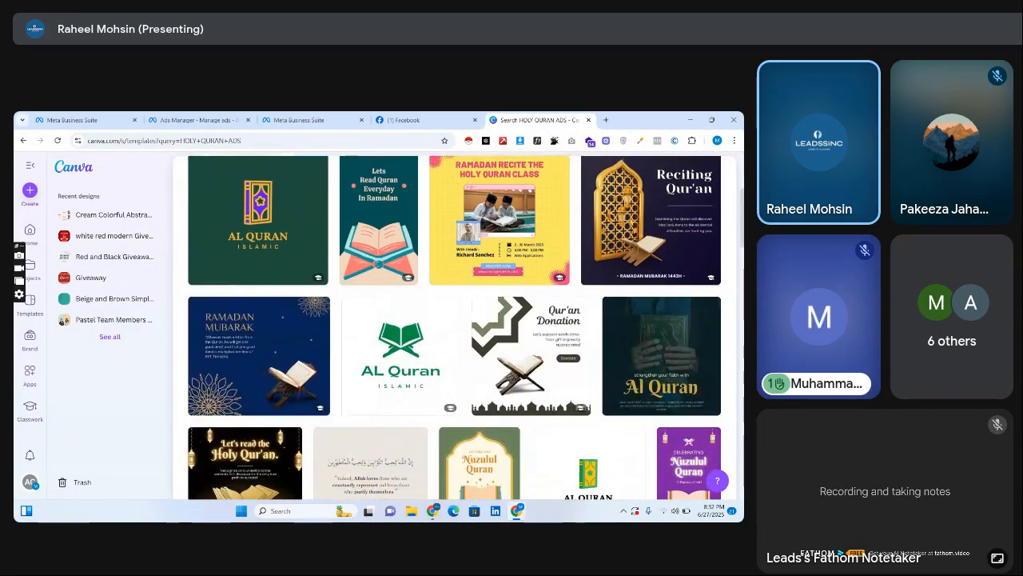
{"action": "scroll", "coordinate": [455, 328], "scroll_direction": "down", "scroll_amount": 5}
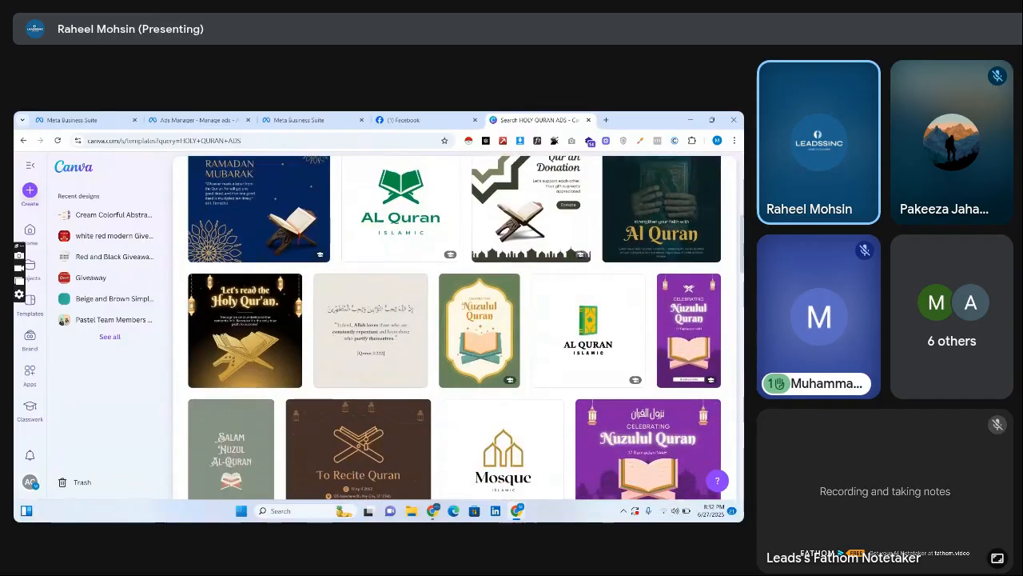
{"action": "scroll", "coordinate": [454, 328], "scroll_direction": "down", "scroll_amount": 7}
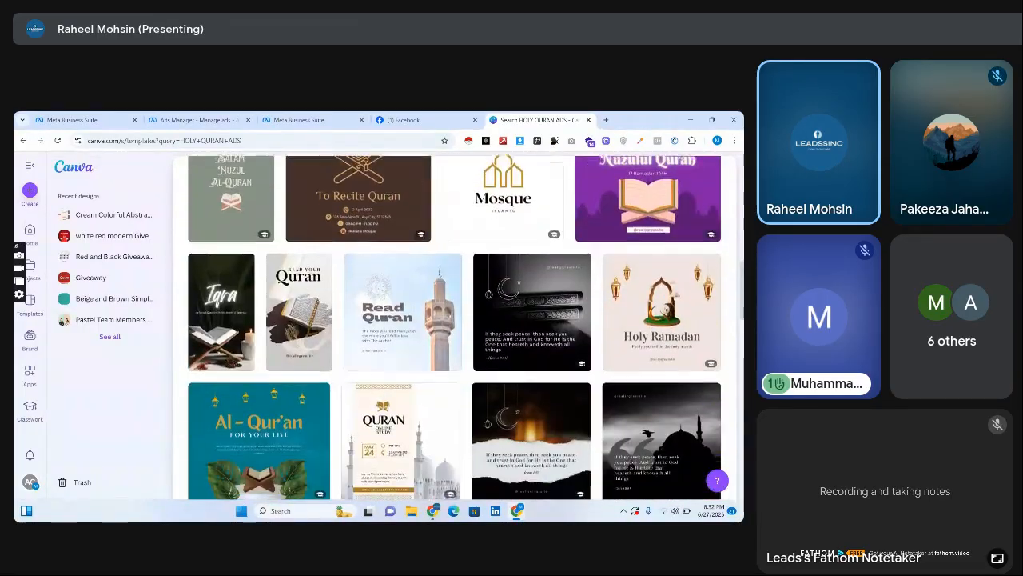
{"action": "scroll", "coordinate": [454, 328], "scroll_direction": "down", "scroll_amount": 5}
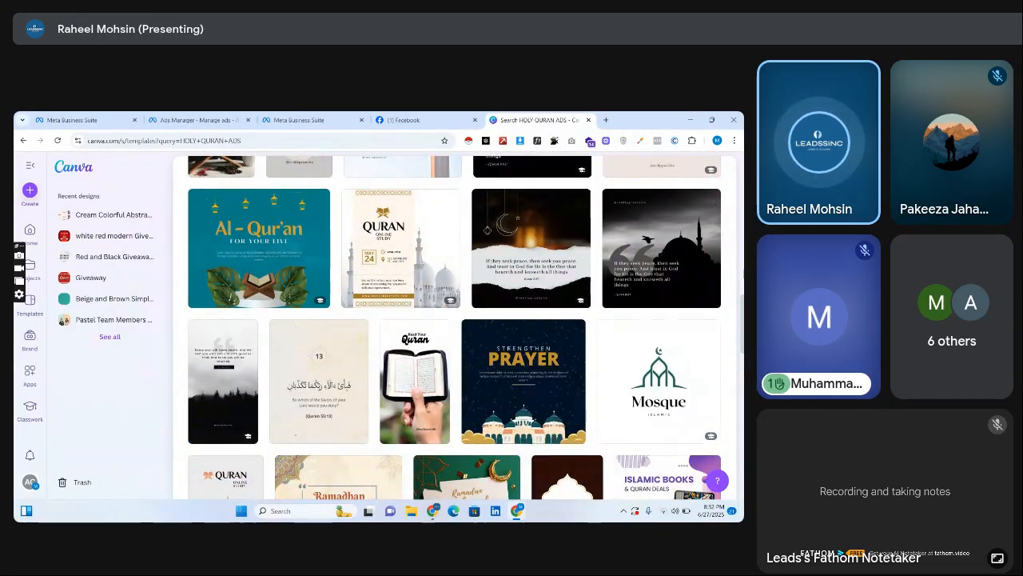
Search the templates for "FREEBIE" and look through the resulting designs.
{"action": "left_click_drag", "start_coordinate": [742, 324], "coordinate": [735, 120]}
{"action": "triple_click", "coordinate": [420, 255]}
{"action": "key", "text": "BackSpace"}
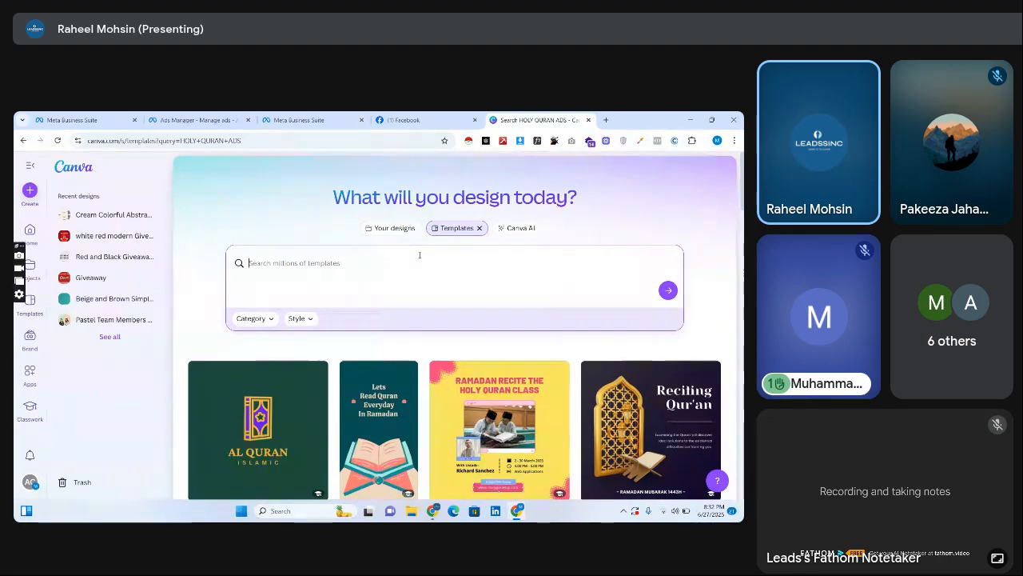
{"action": "type", "text": "FREEB"}
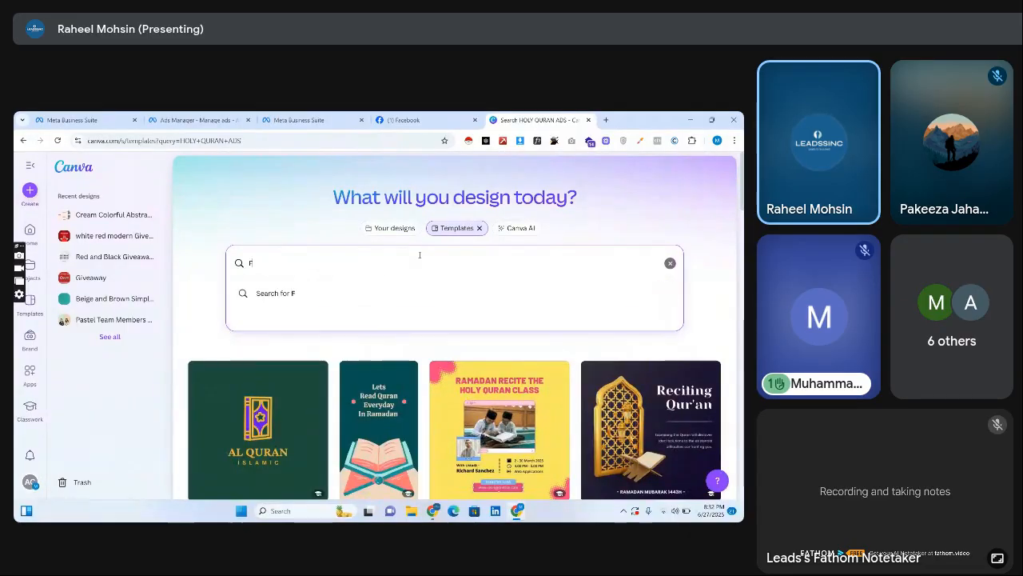
{"action": "key", "text": "Return"}
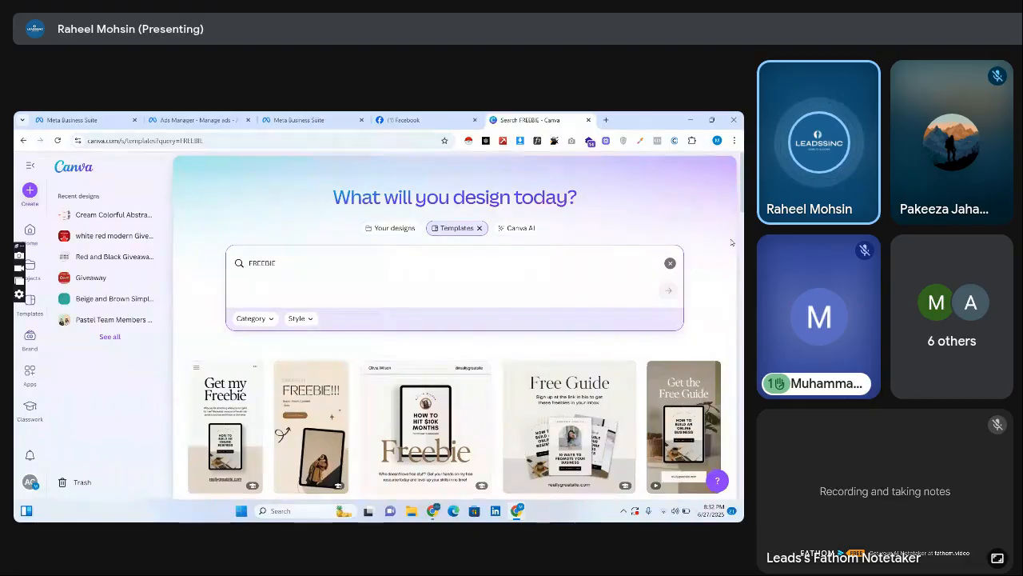
{"action": "scroll", "coordinate": [278, 357], "scroll_direction": "down", "scroll_amount": 2}
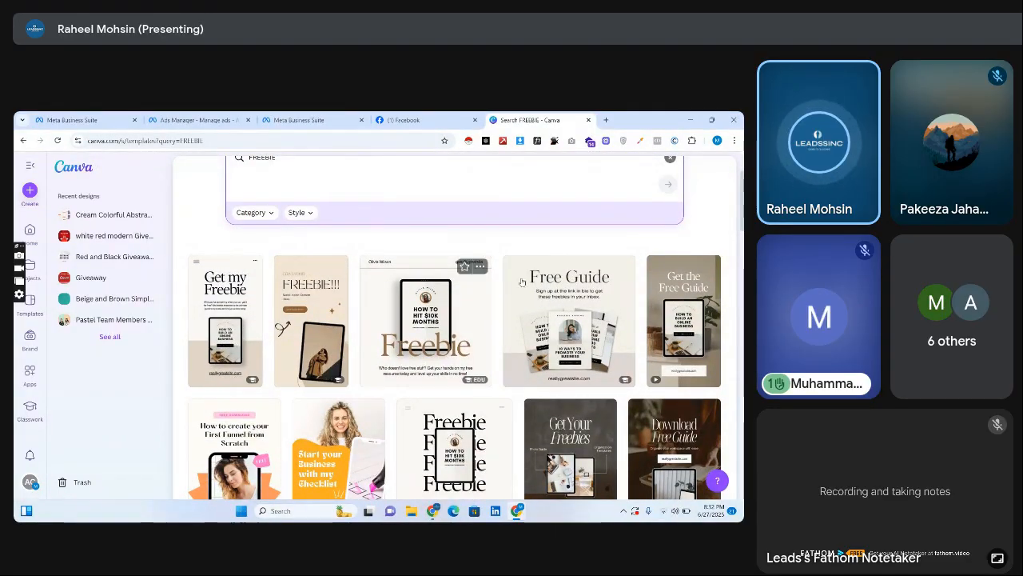
{"action": "scroll", "coordinate": [479, 335], "scroll_direction": "down", "scroll_amount": 4}
{"action": "scroll", "coordinate": [454, 328], "scroll_direction": "down", "scroll_amount": 2}
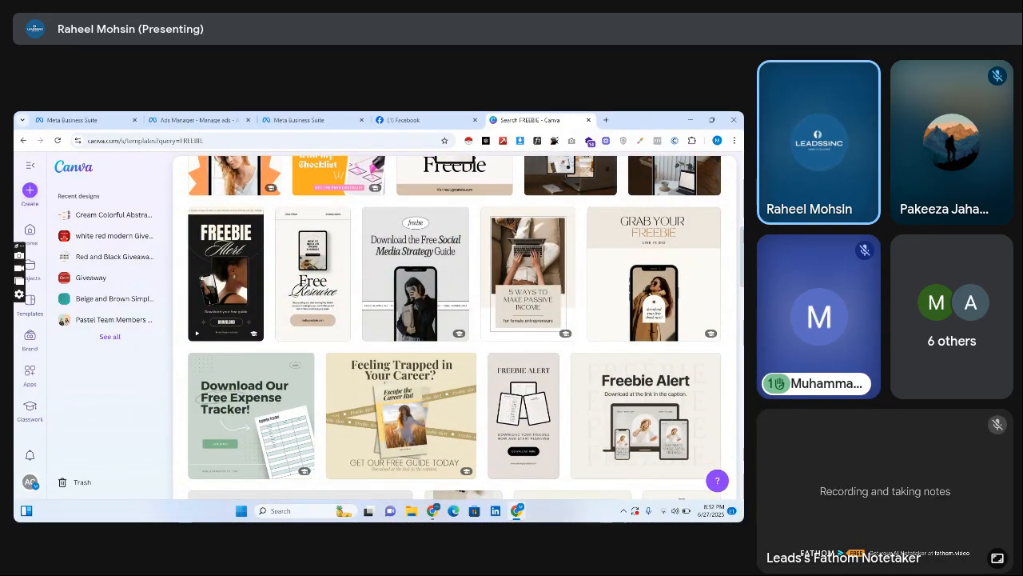
{"action": "scroll", "coordinate": [455, 328], "scroll_direction": "down", "scroll_amount": 6}
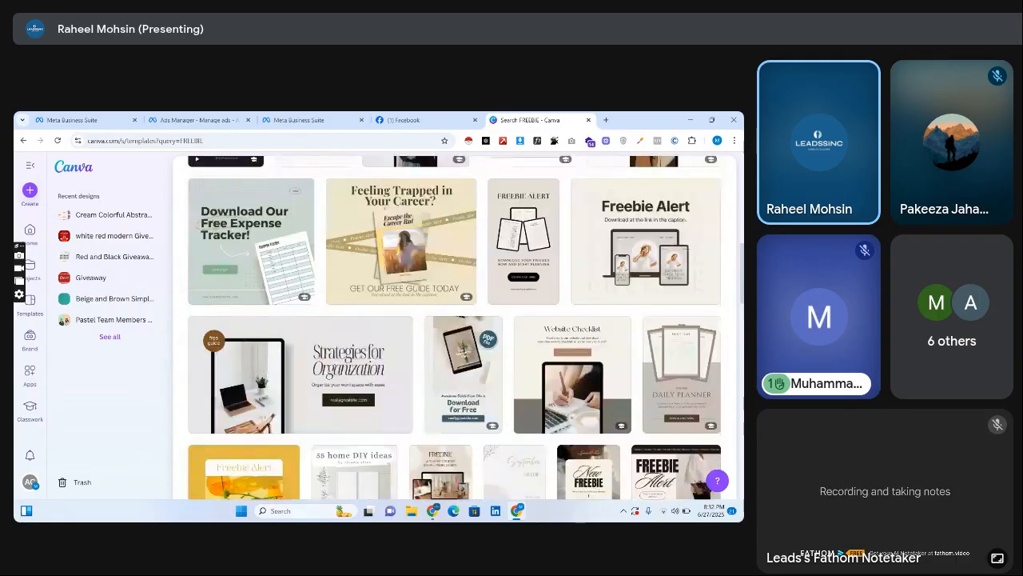
Search the templates for "GIVEAWAYS" and open the cream "Enter Our Giveaway" design with the three share, follow and save boxes.
{"action": "scroll", "coordinate": [366, 232], "scroll_direction": "up", "scroll_amount": 12}
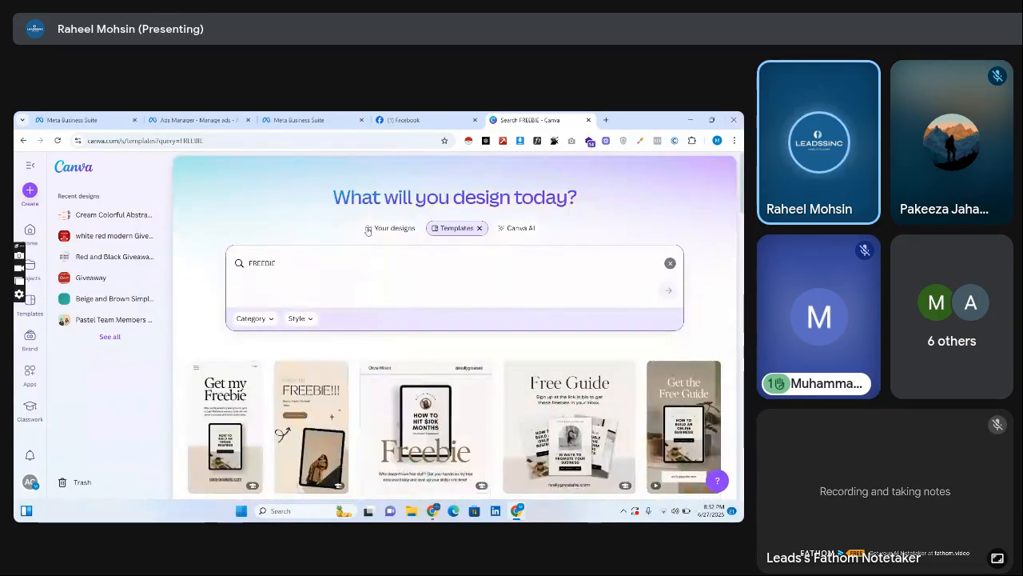
{"action": "left_click", "coordinate": [352, 256]}
{"action": "key", "text": "BackSpace"}
{"action": "type", "text": "GIVEAWAY"}
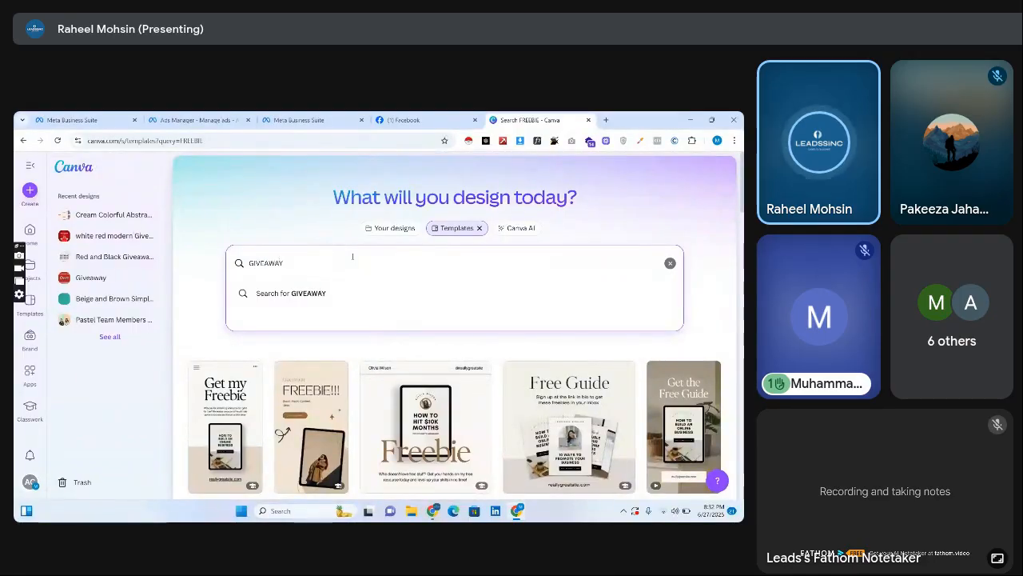
{"action": "key", "text": "Return"}
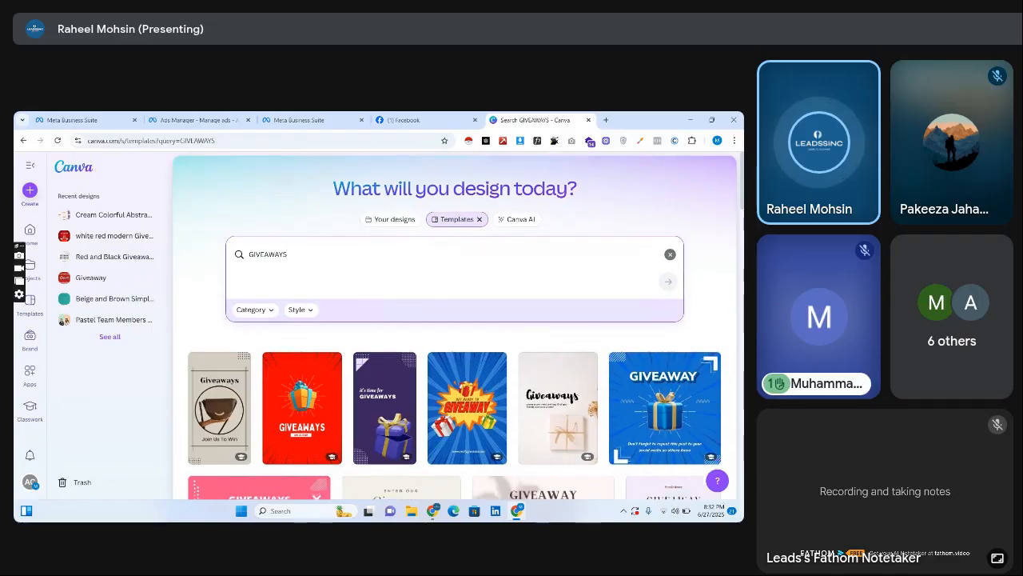
{"action": "scroll", "coordinate": [484, 303], "scroll_direction": "down", "scroll_amount": 3}
{"action": "mouse_move", "coordinate": [743, 227]}
{"action": "left_mouse_down"}
{"action": "mouse_move", "coordinate": [743, 260]}
{"action": "mouse_move", "coordinate": [742, 233]}
{"action": "left_mouse_up"}
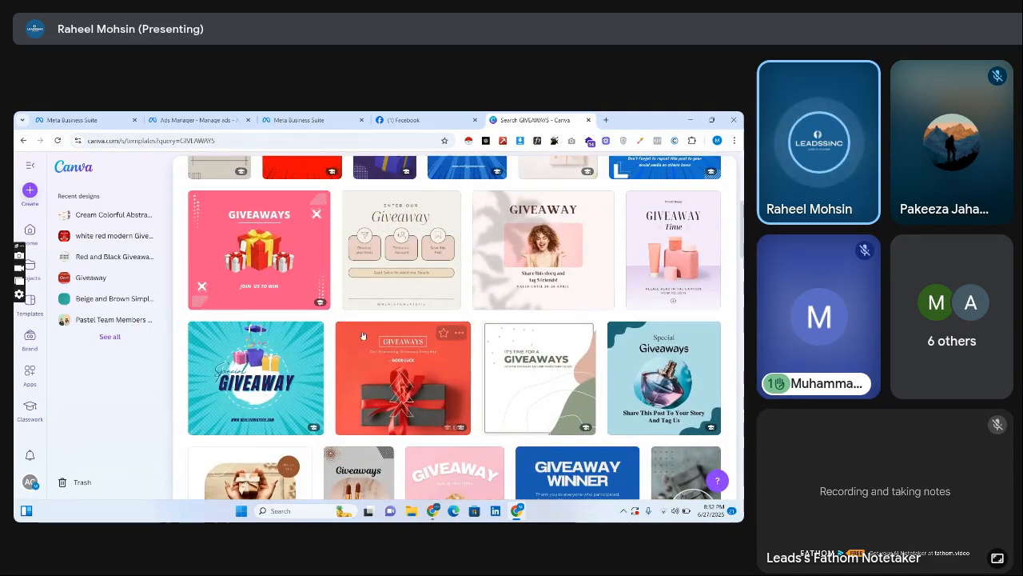
{"action": "left_click", "coordinate": [369, 269]}
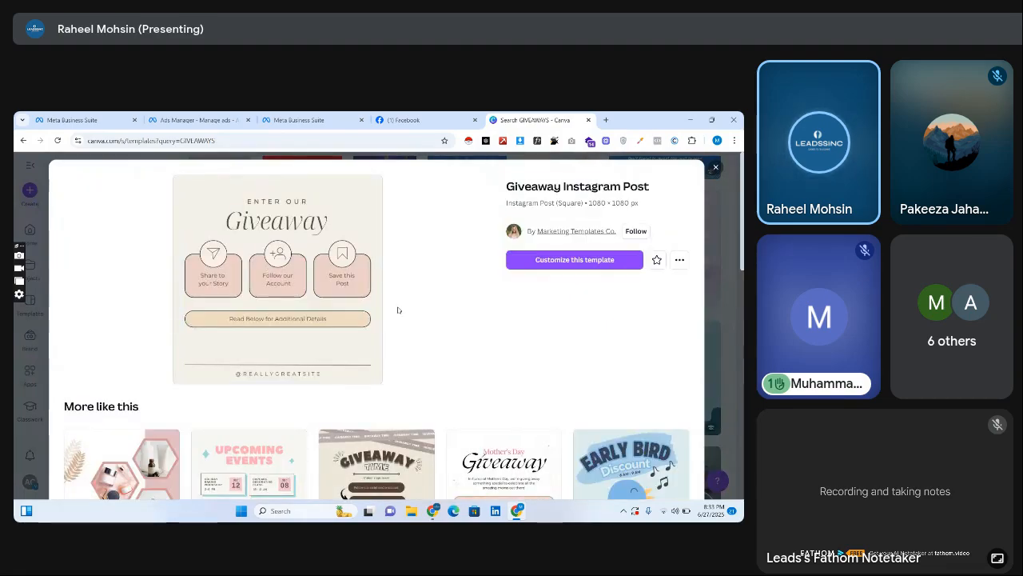
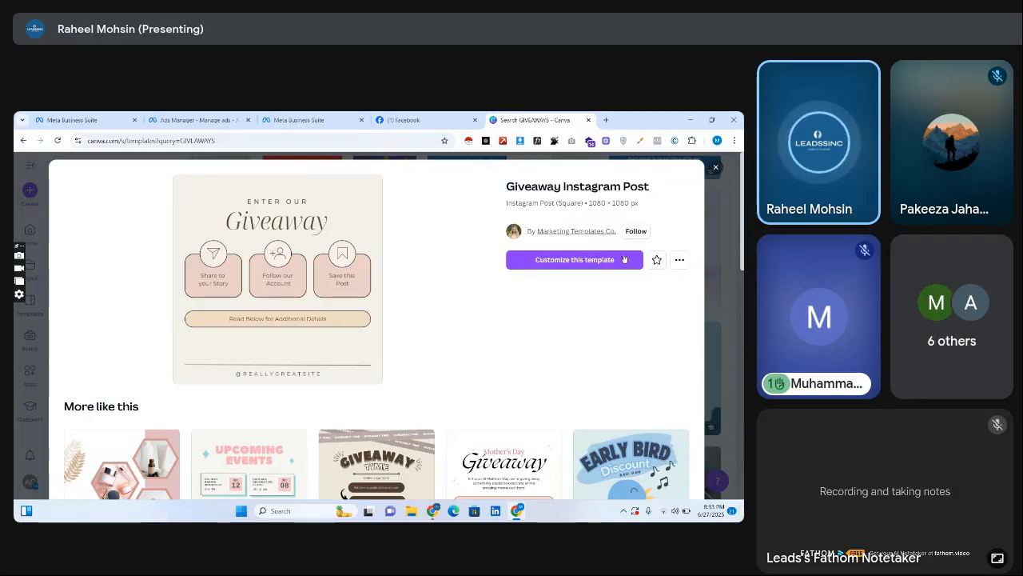
Preview the yellow "Win a Surprise!" raffle design from the similar templates and close the preview.
{"action": "scroll", "coordinate": [624, 258], "scroll_direction": "down", "scroll_amount": 6}
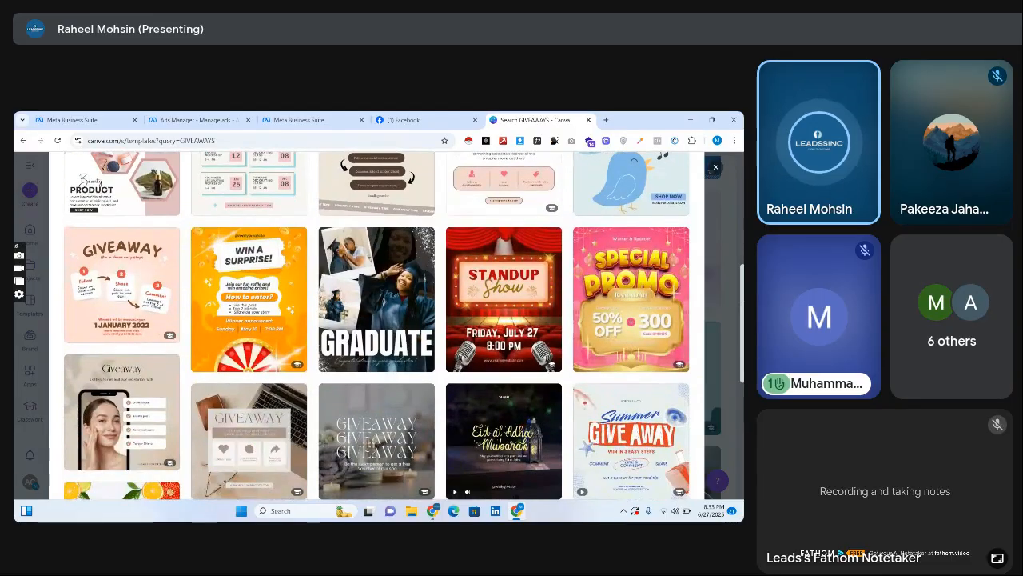
{"action": "left_click", "coordinate": [264, 320]}
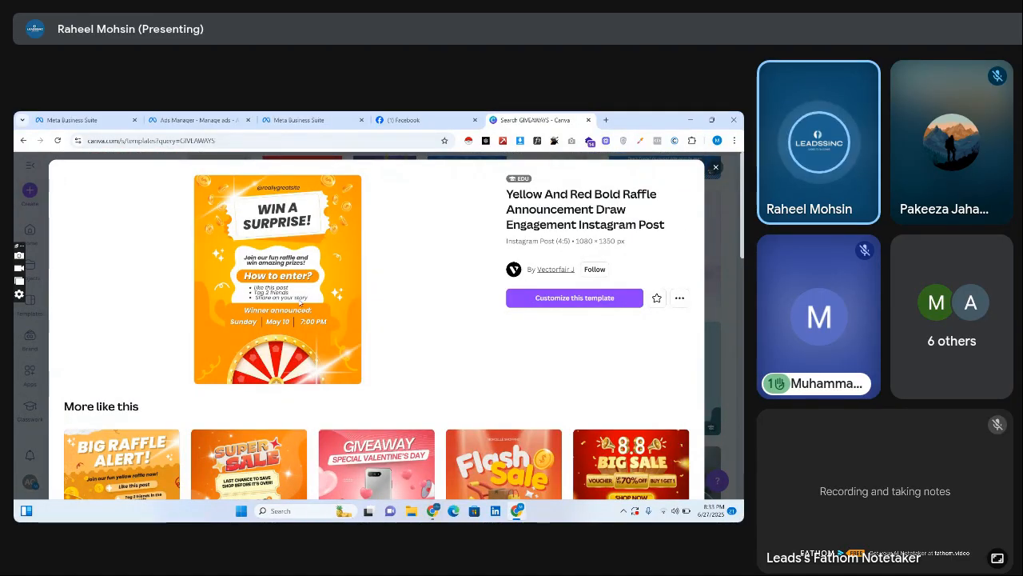
{"action": "left_click", "coordinate": [427, 114]}
{"action": "left_click", "coordinate": [309, 116]}
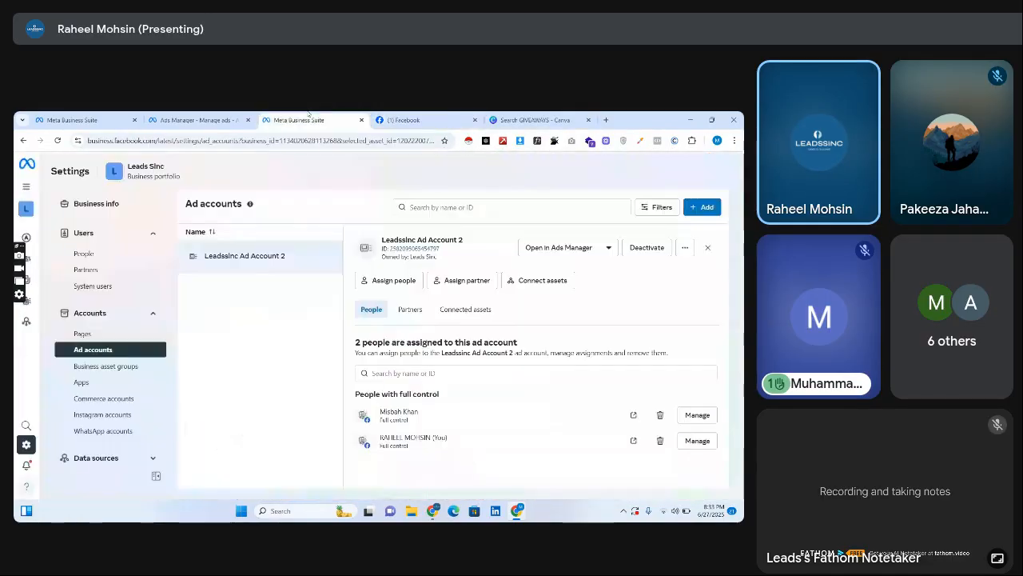
{"action": "left_click", "coordinate": [534, 120]}
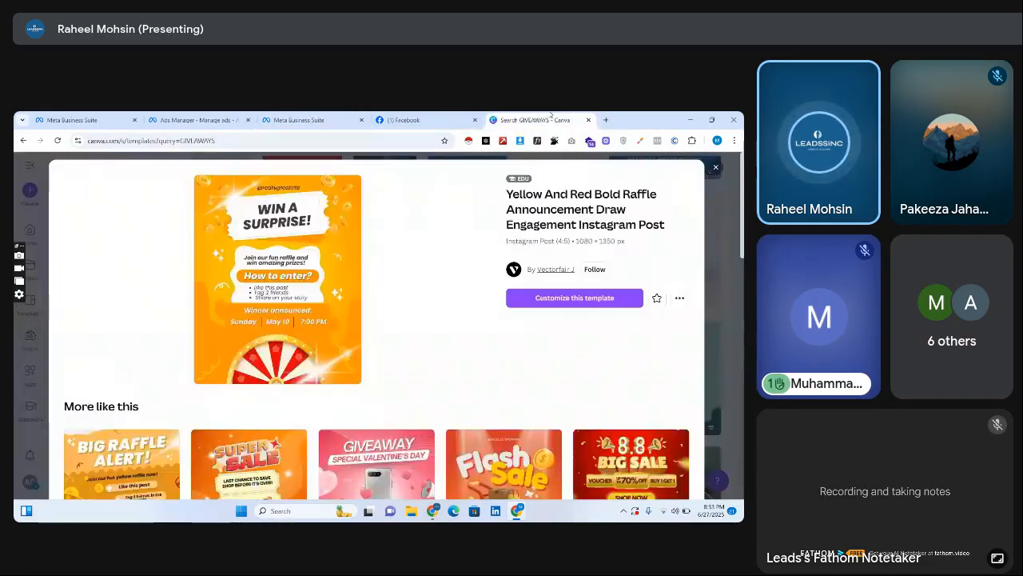
{"action": "left_click", "coordinate": [716, 166]}
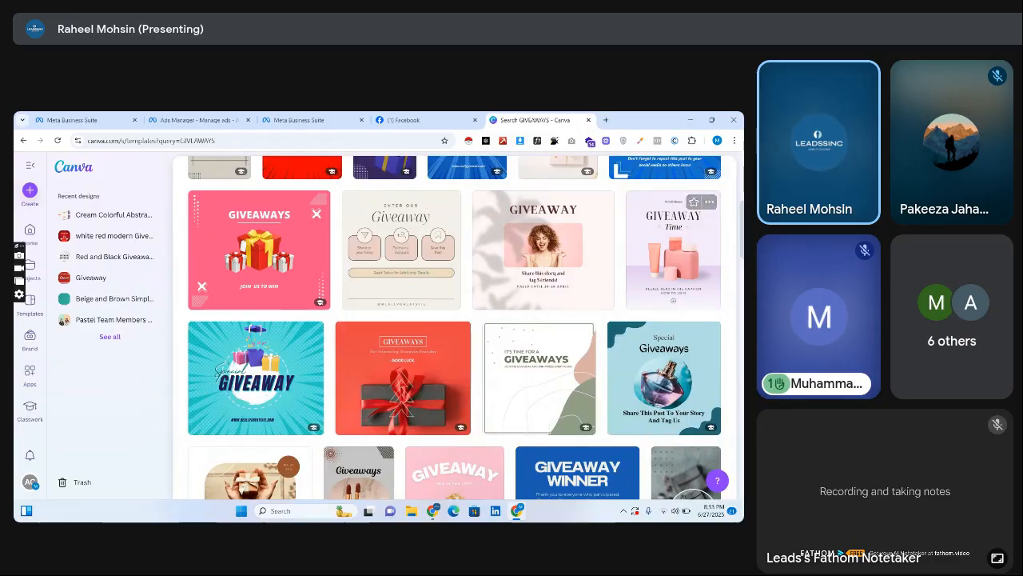
Browse further down the "GIVEAWAYS" template results for more design ideas.
{"action": "scroll", "coordinate": [454, 328], "scroll_direction": "down", "scroll_amount": 3}
{"action": "scroll", "coordinate": [454, 327], "scroll_direction": "down", "scroll_amount": 5}
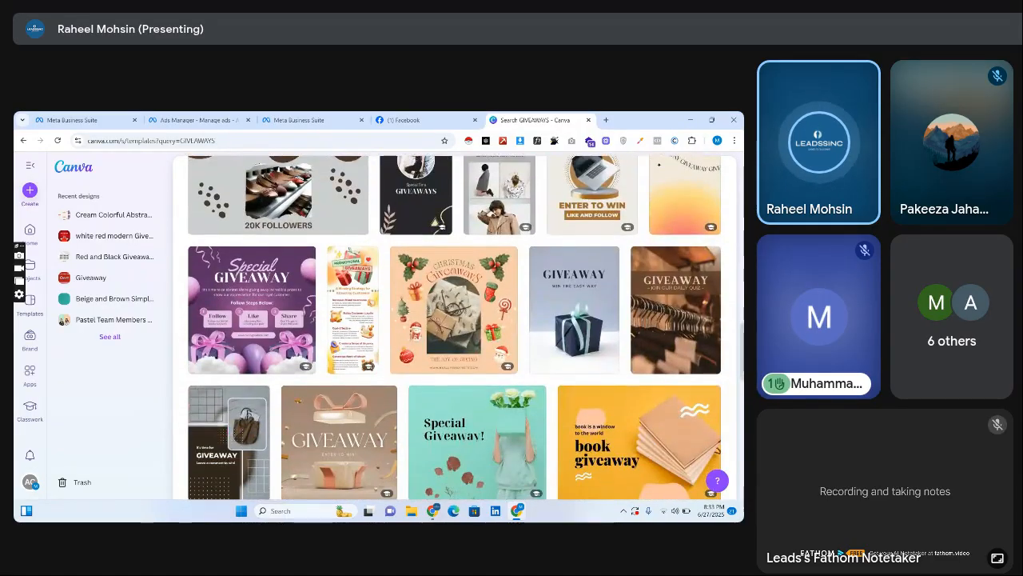
{"action": "scroll", "coordinate": [255, 244], "scroll_direction": "down", "scroll_amount": 1}
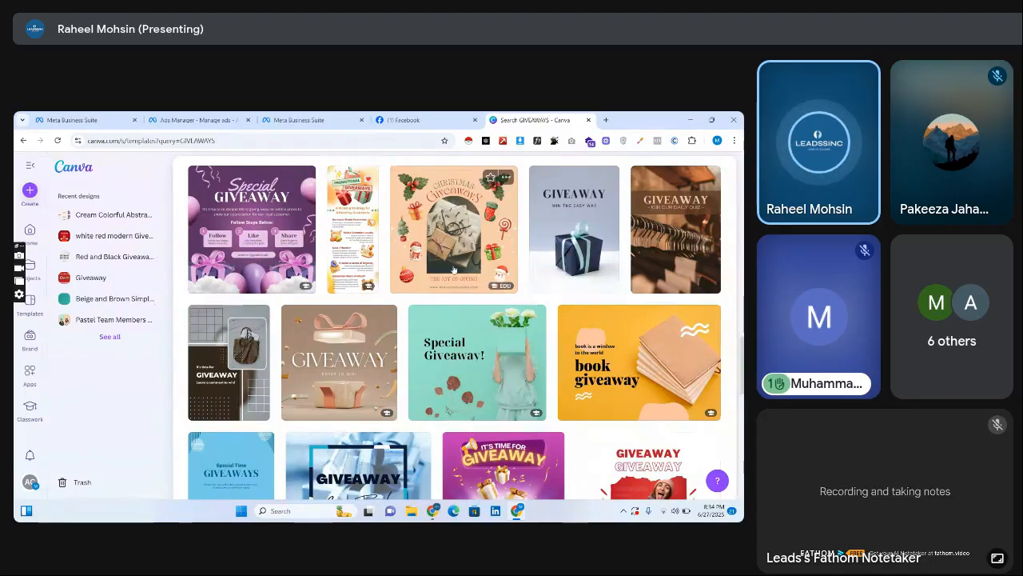
{"action": "scroll", "coordinate": [250, 239], "scroll_direction": "down", "scroll_amount": 4}
{"action": "scroll", "coordinate": [455, 328], "scroll_direction": "down", "scroll_amount": 7}
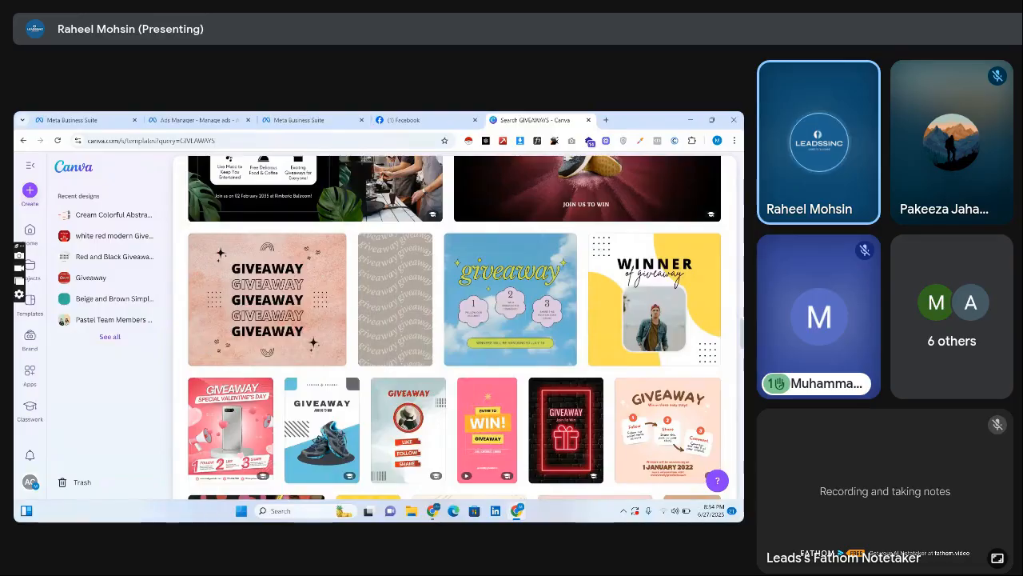
{"action": "scroll", "coordinate": [455, 328], "scroll_direction": "up", "scroll_amount": 20}
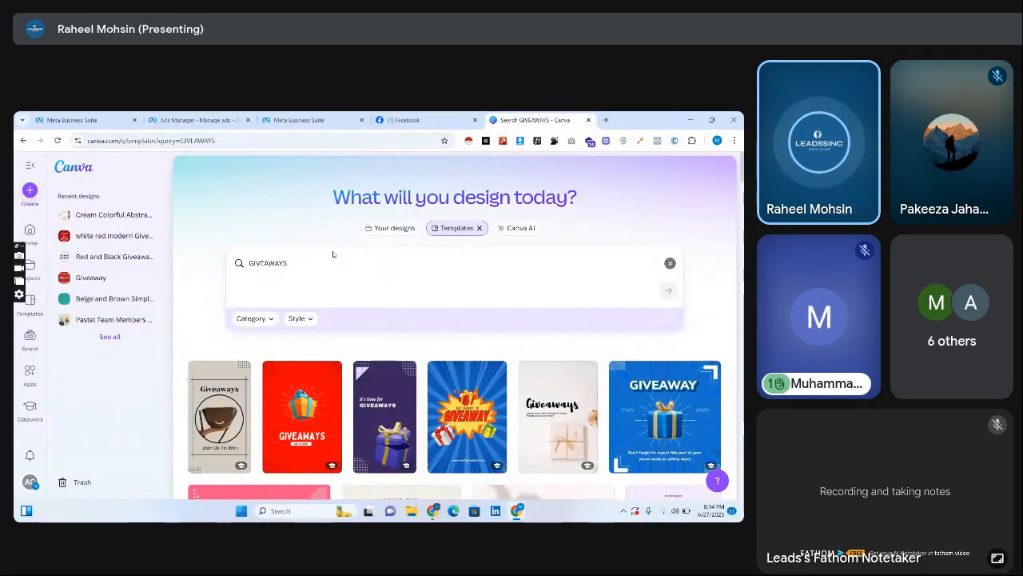
Create a new blank custom-size design of 1080 × 1080 px from the Canva home page and close the home page.
{"action": "left_click", "coordinate": [76, 171]}
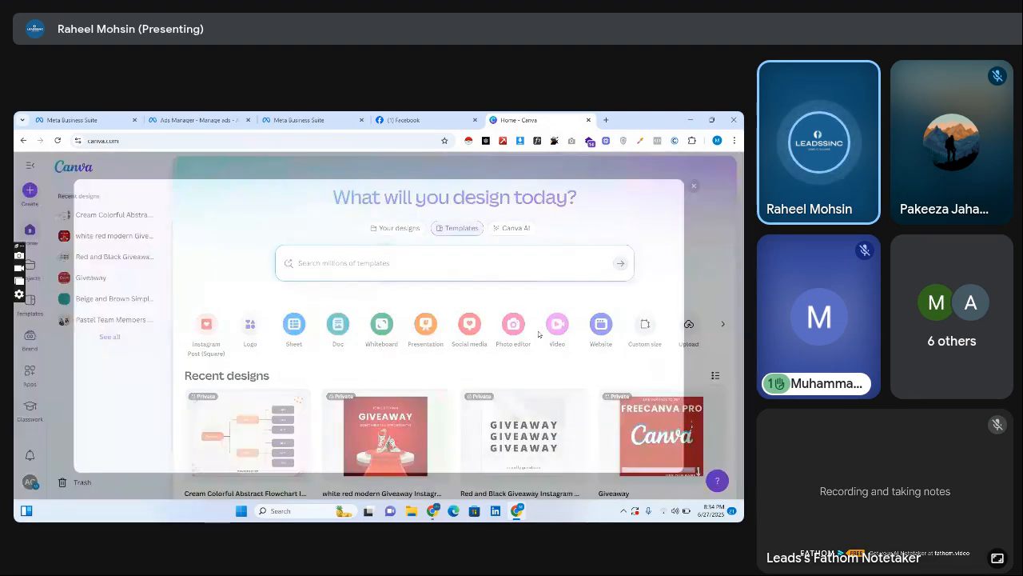
{"action": "type", "text": "1080"}
{"action": "key", "text": "Tab"}
{"action": "type", "text": "1"}
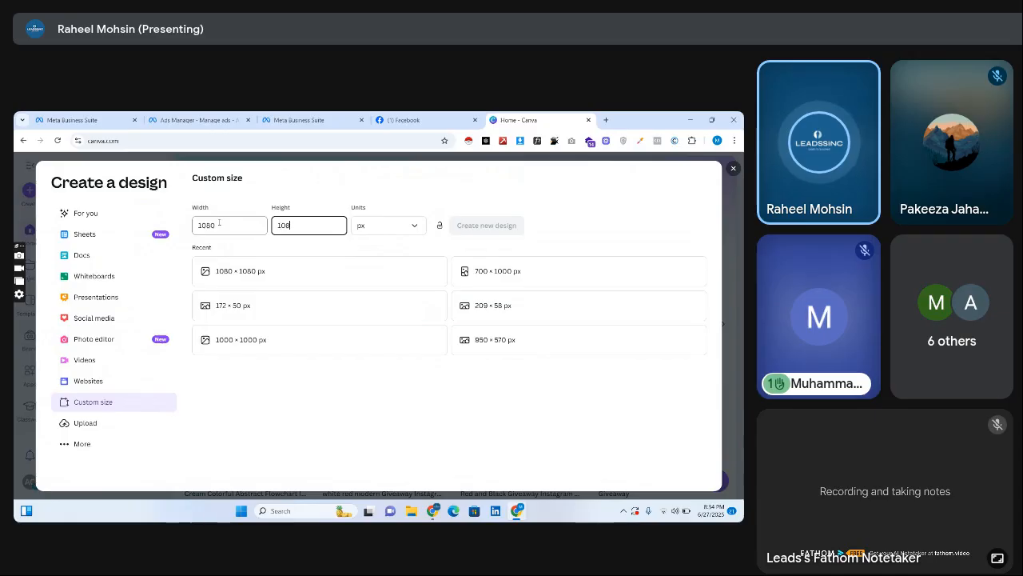
{"action": "key", "text": "Return"}
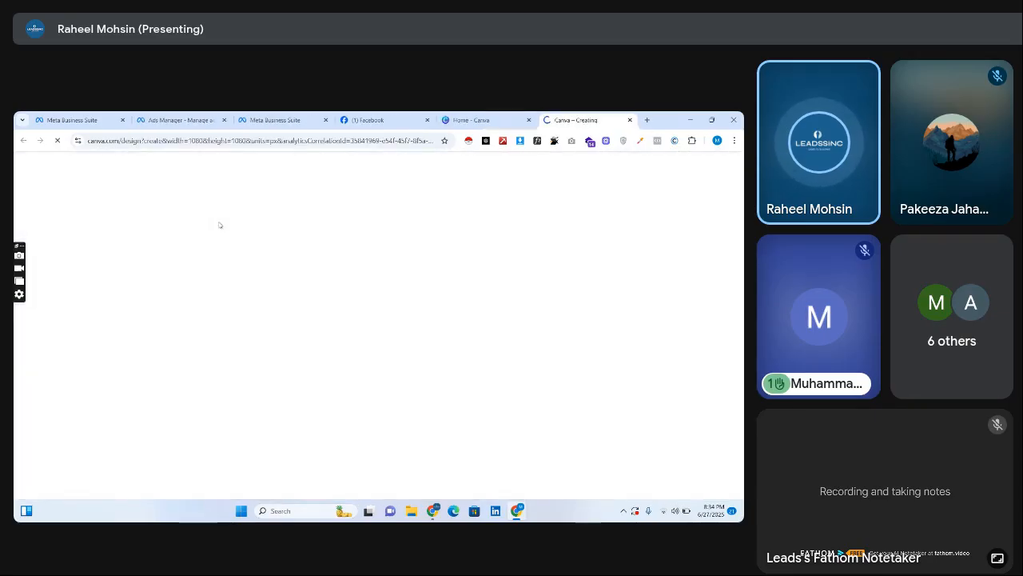
{"action": "left_click", "coordinate": [476, 120]}
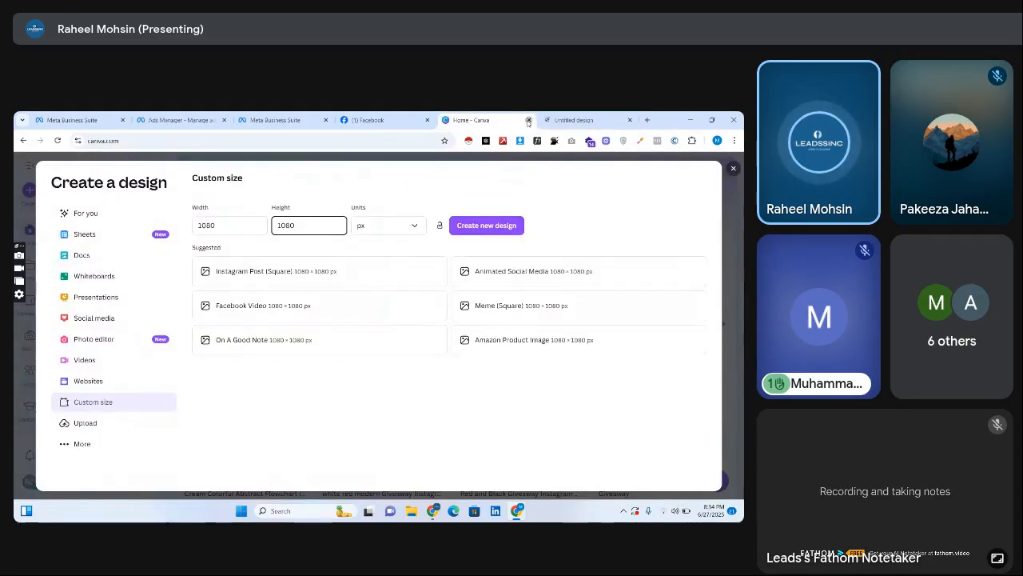
{"action": "left_click", "coordinate": [528, 120]}
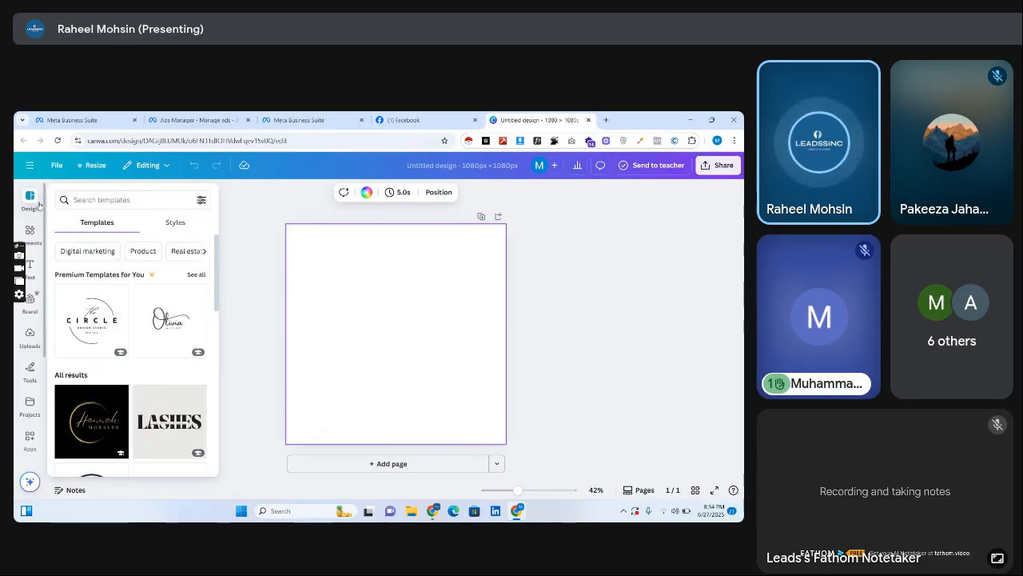
Search the templates within the new design for "giveaway".
{"action": "left_click", "coordinate": [107, 201]}
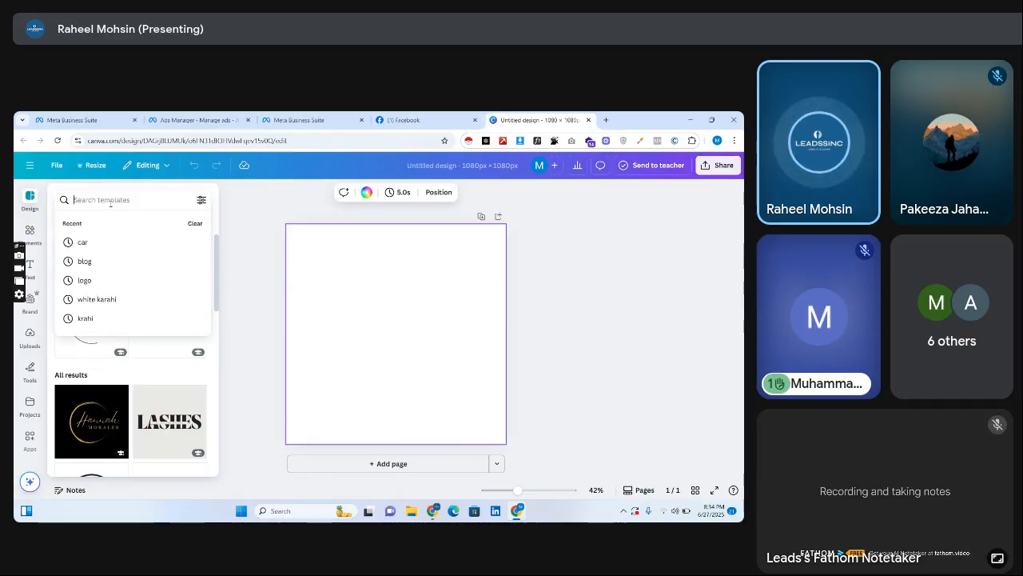
{"action": "type", "text": "giveaw"}
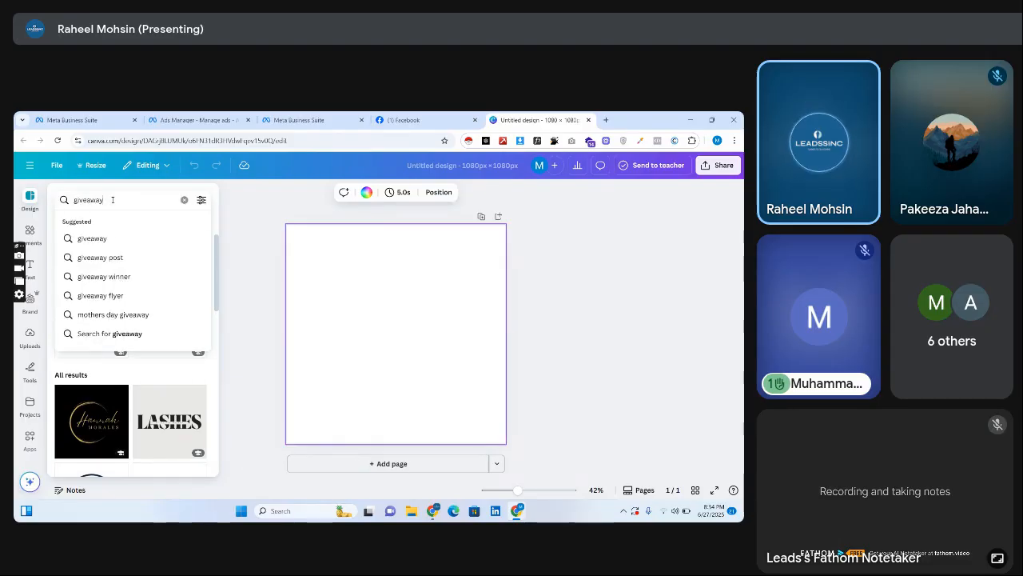
{"action": "type", "text": "ay"}
{"action": "key", "text": "Return"}
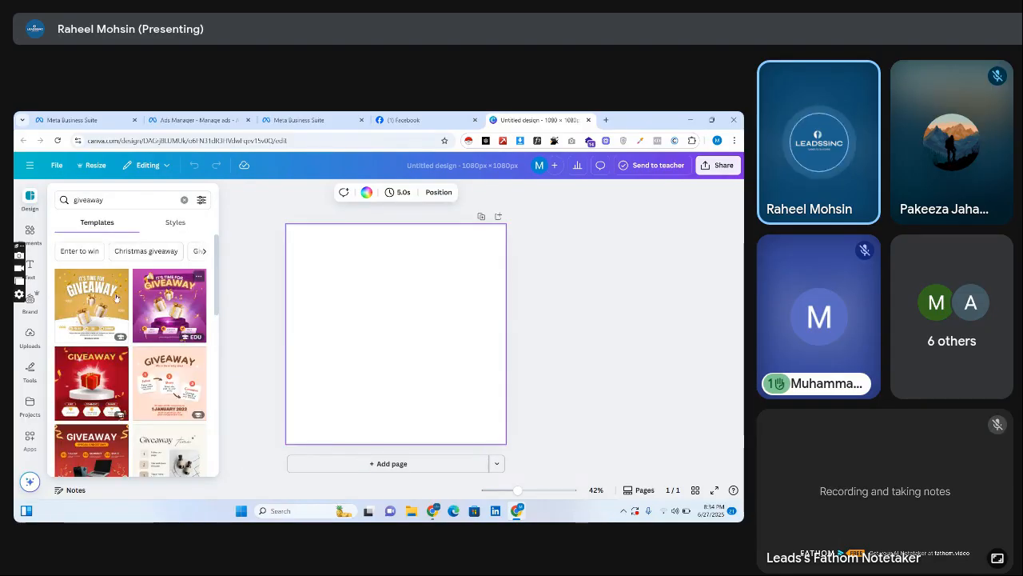
Browse the giveaway templates and apply the teal one with repeated GIVEAWAY text around a phone to the blank page.
{"action": "left_click_drag", "start_coordinate": [218, 303], "coordinate": [220, 344]}
{"action": "left_click", "coordinate": [220, 347]}
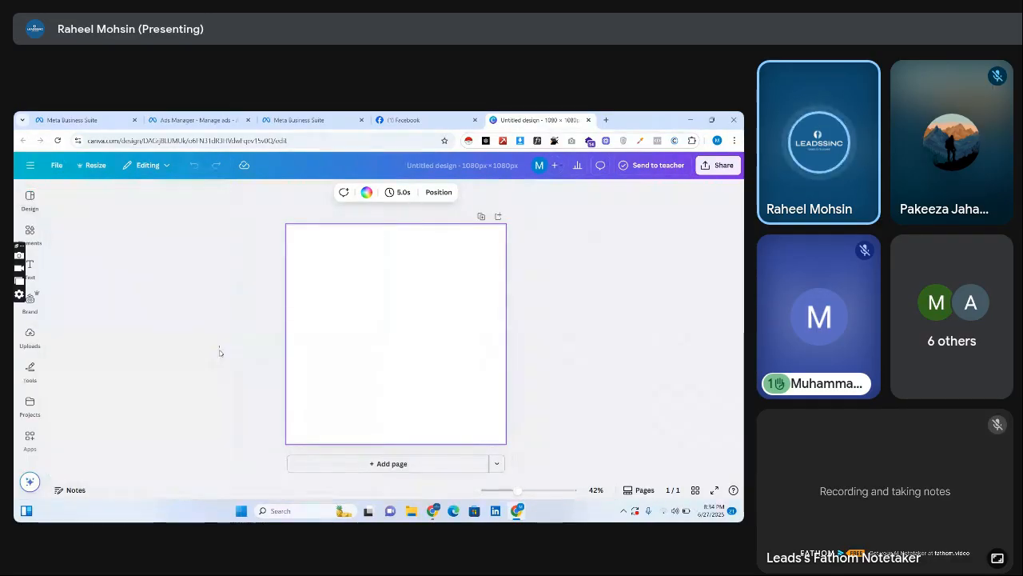
{"action": "left_click", "coordinate": [30, 231]}
{"action": "left_click", "coordinate": [24, 209]}
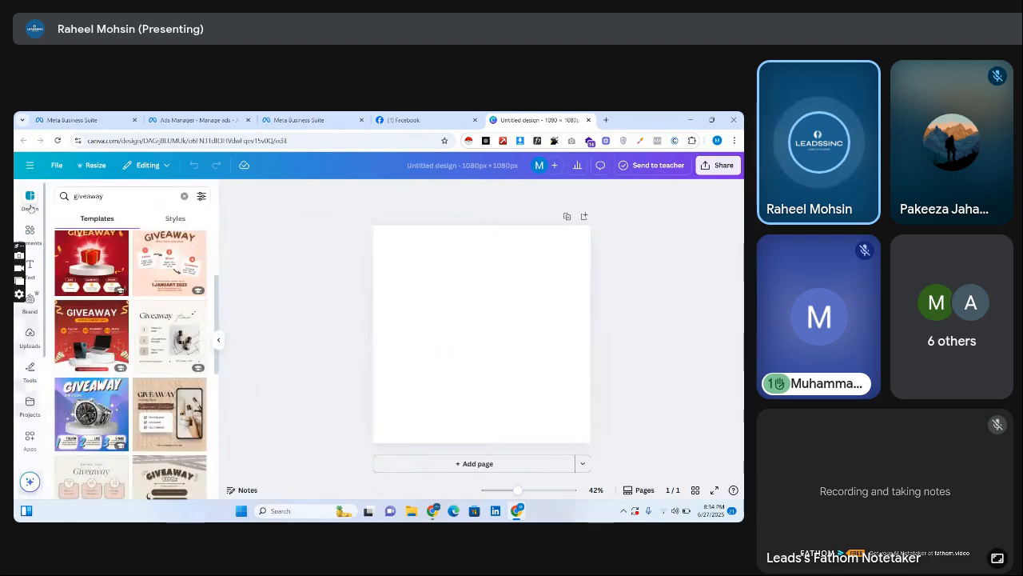
{"action": "left_click_drag", "start_coordinate": [216, 300], "coordinate": [215, 448]}
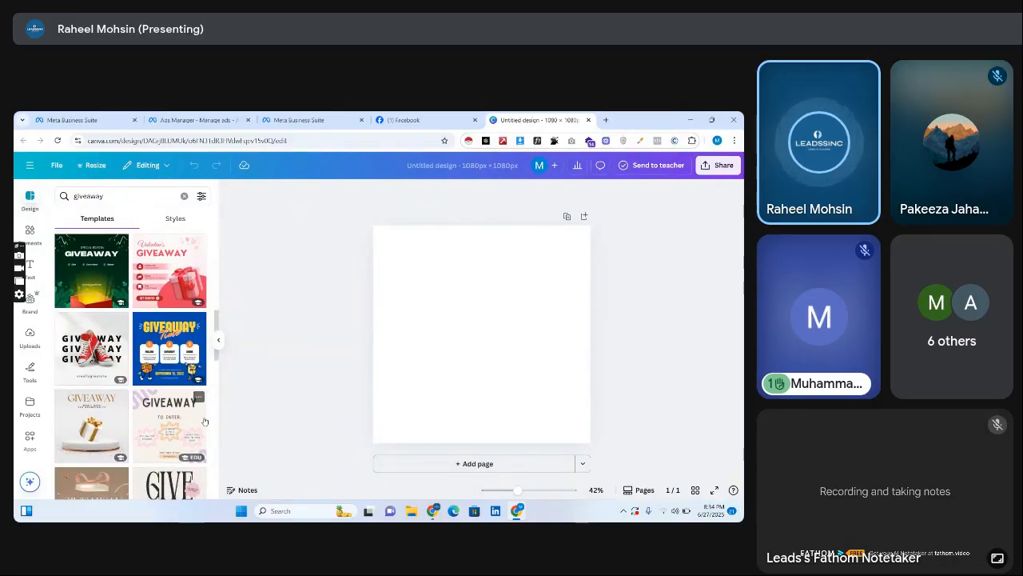
{"action": "scroll", "coordinate": [216, 446], "scroll_direction": "down", "scroll_amount": 5}
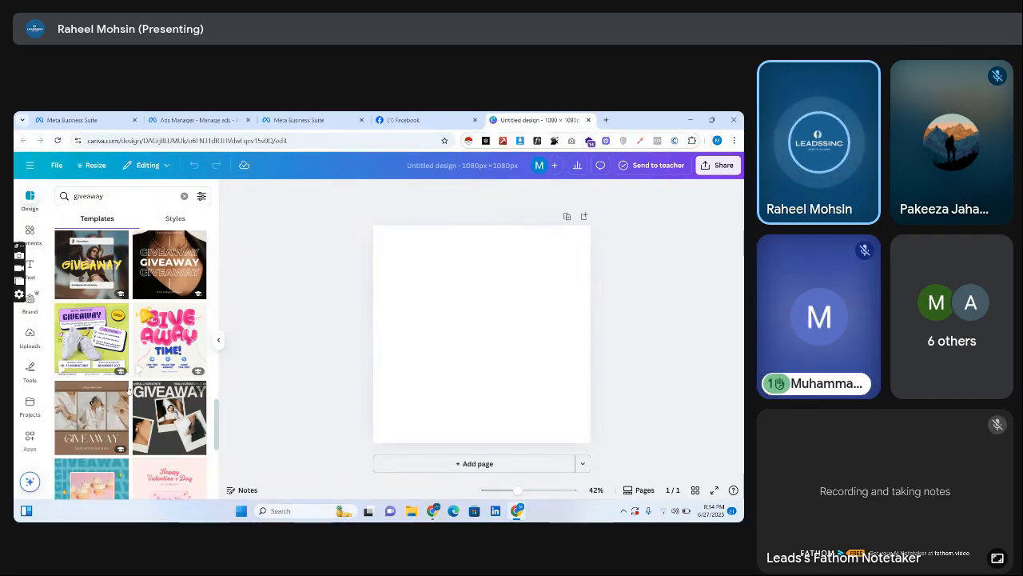
{"action": "scroll", "coordinate": [208, 436], "scroll_direction": "down", "scroll_amount": 3}
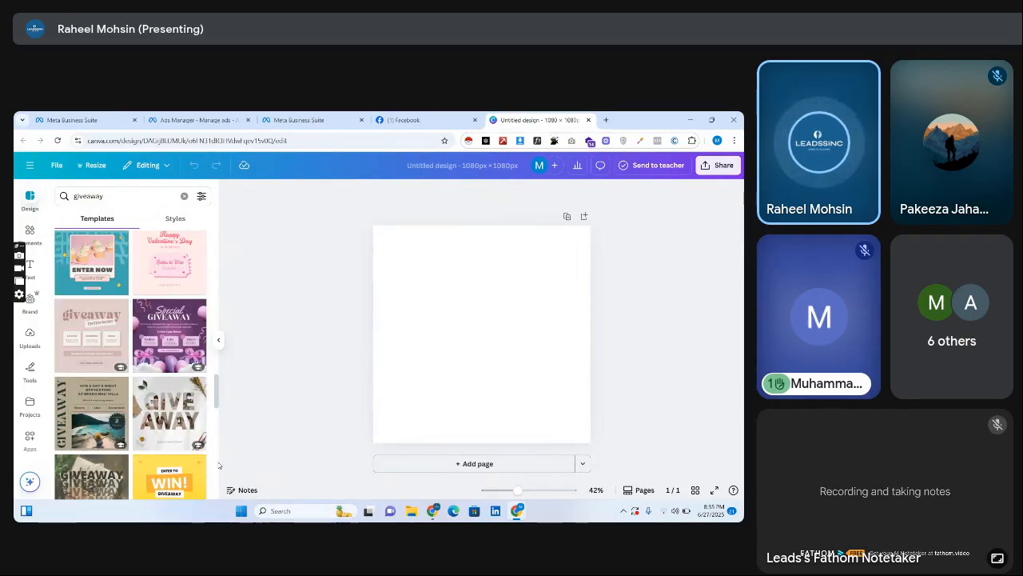
{"action": "scroll", "coordinate": [218, 464], "scroll_direction": "down", "scroll_amount": 5}
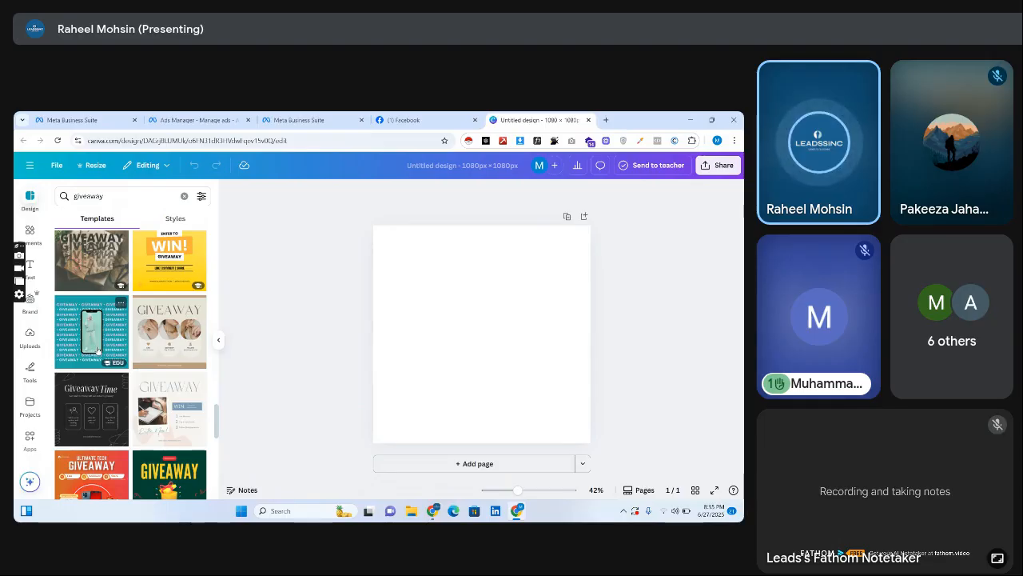
{"action": "left_click", "coordinate": [97, 345]}
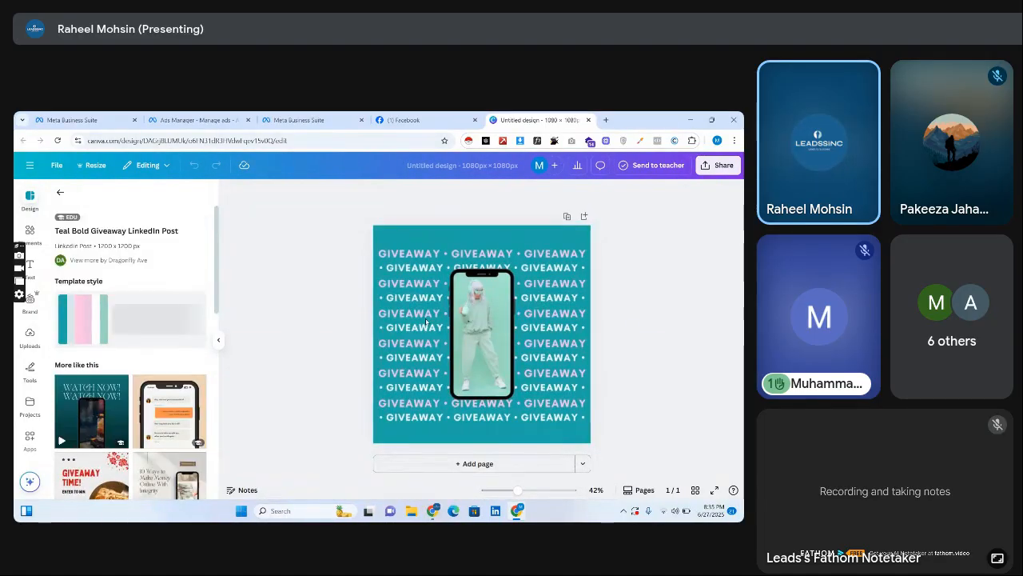
Select the design's teal background and examine its document colors and custom solid color picker.
{"action": "left_click", "coordinate": [402, 259]}
{"action": "left_click", "coordinate": [413, 233]}
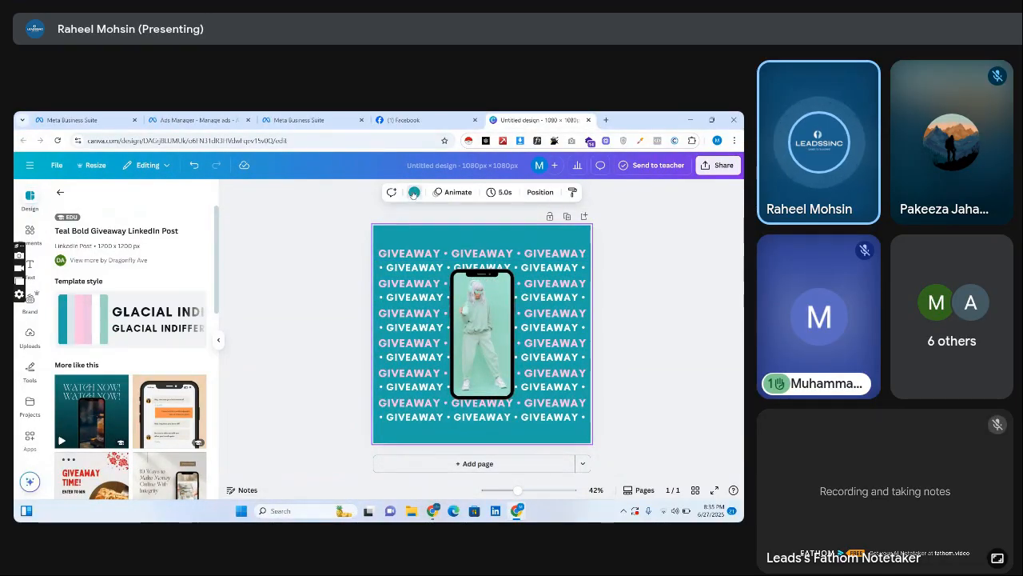
{"action": "left_click", "coordinate": [414, 193]}
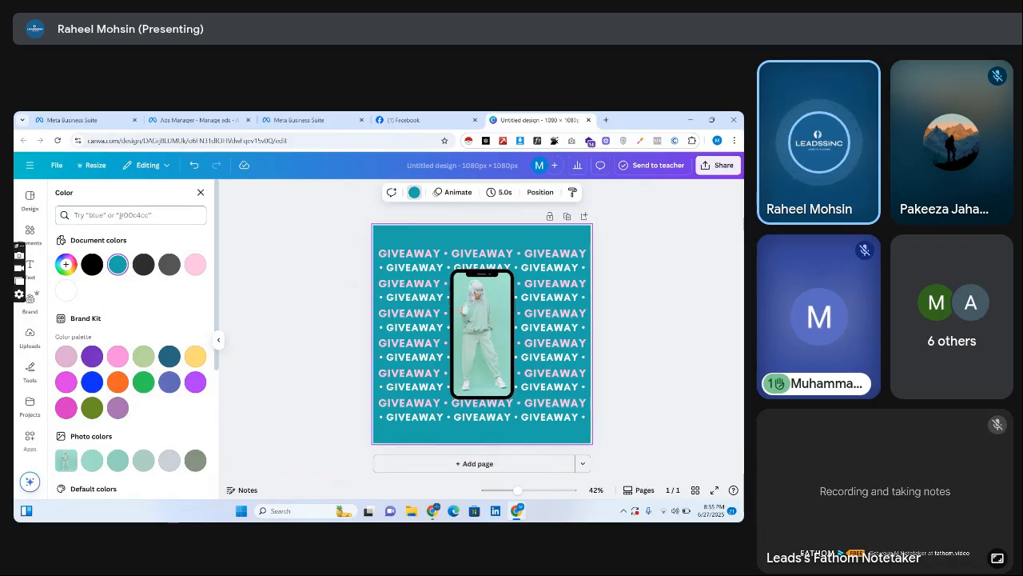
{"action": "left_click", "coordinate": [118, 264]}
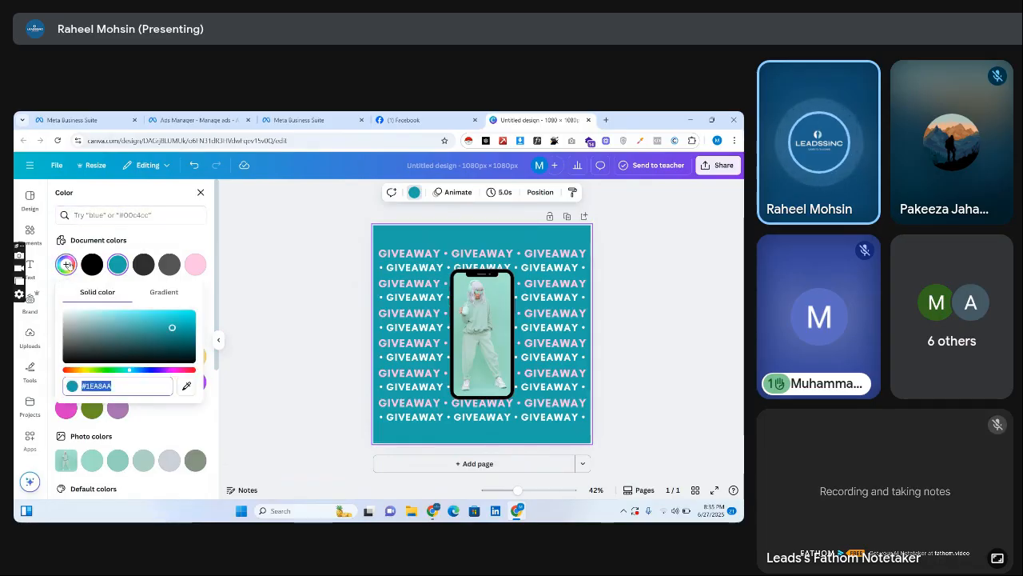
{"action": "left_click", "coordinate": [133, 244]}
{"action": "left_click_drag", "start_coordinate": [218, 323], "coordinate": [213, 229]}
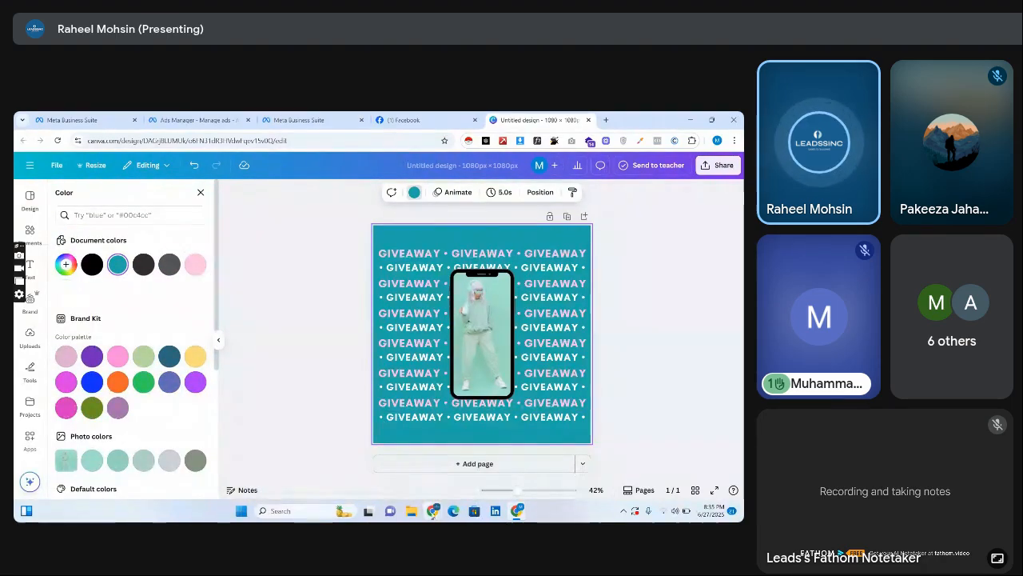
Set the design's sharing access to "Anyone with the link" and copy the link.
{"action": "left_click", "coordinate": [240, 140]}
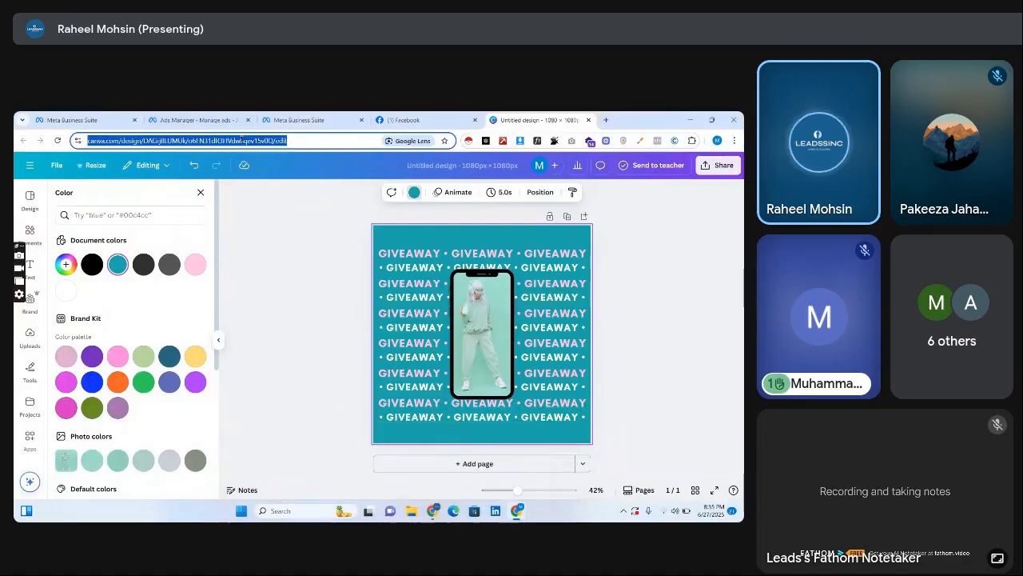
{"action": "left_click", "coordinate": [719, 167]}
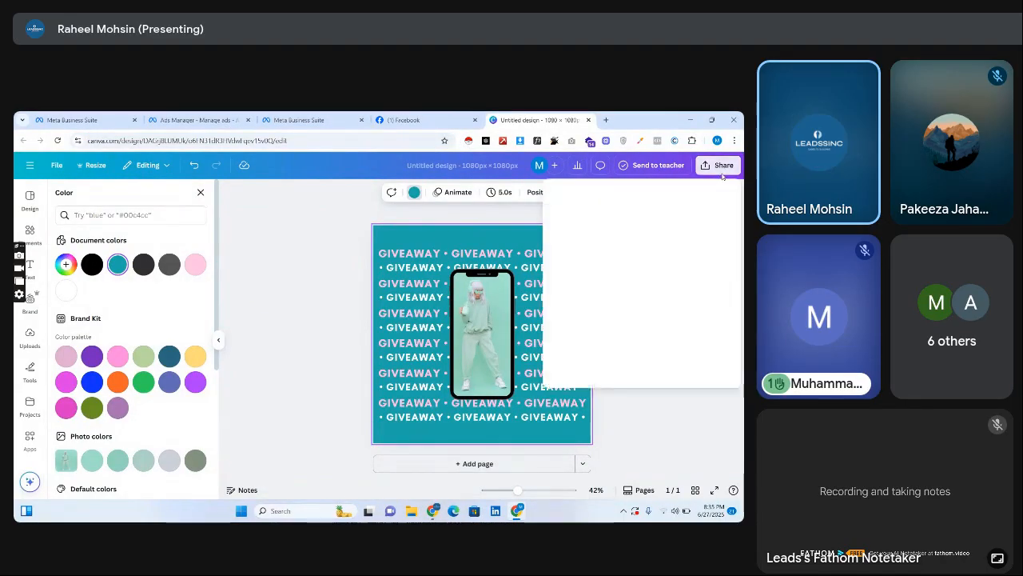
{"action": "left_click", "coordinate": [616, 297]}
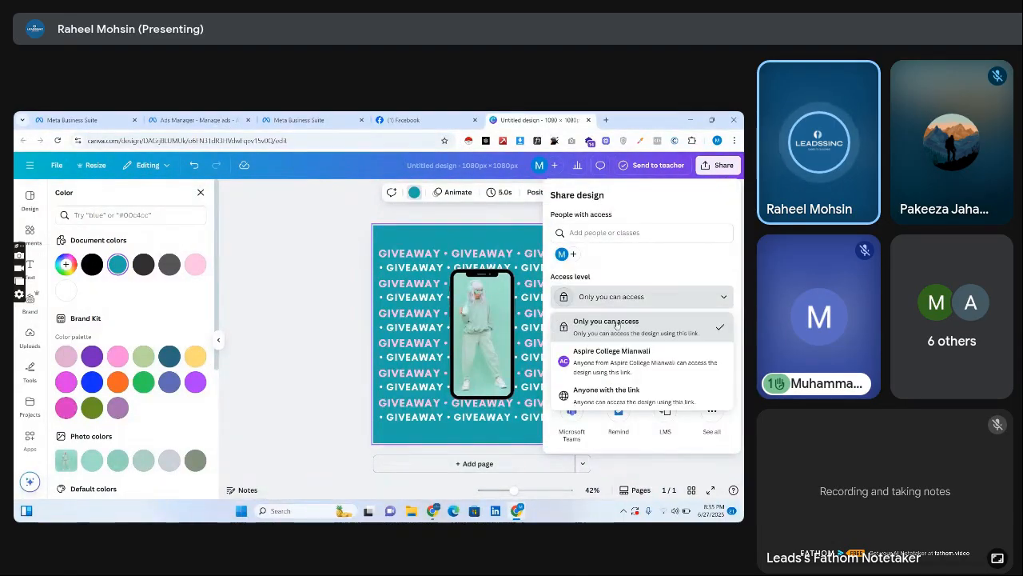
{"action": "left_click", "coordinate": [615, 393]}
{"action": "left_click", "coordinate": [642, 324]}
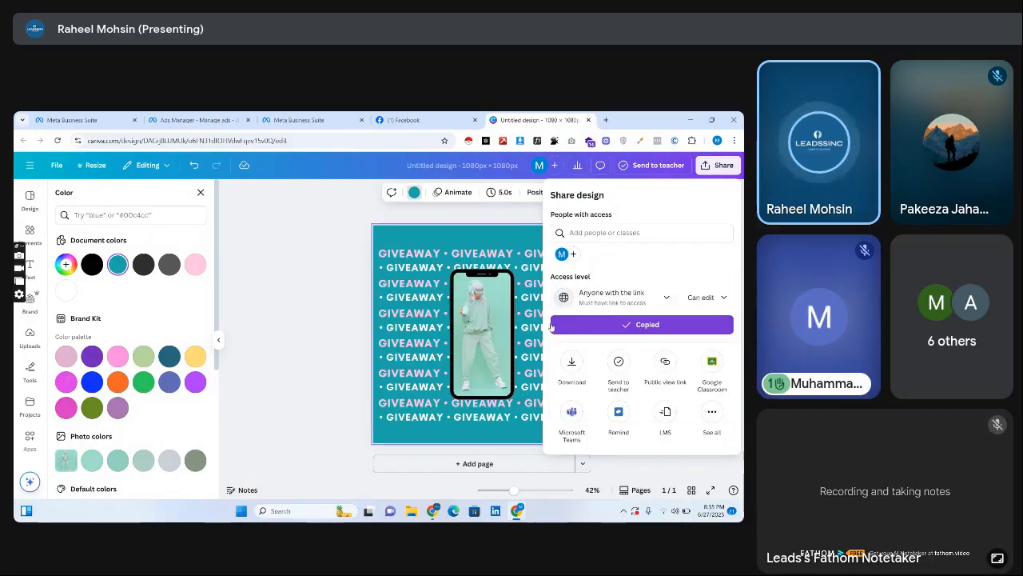
Switch to the Google Meet browser window and open the copied Canva design link in a new tab.
{"action": "mouse_move", "coordinate": [436, 514]}
{"action": "left_click", "coordinate": [381, 472]}
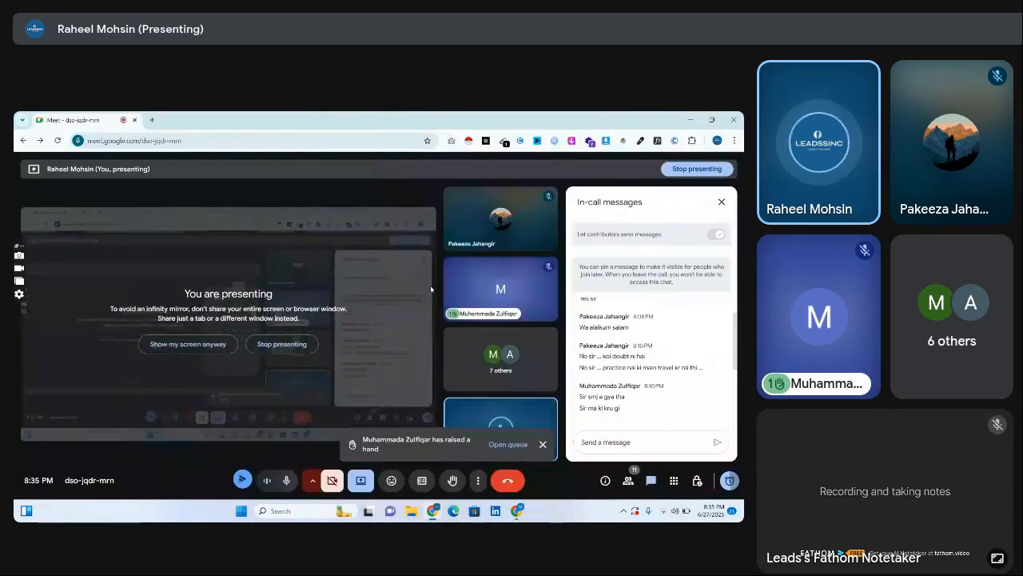
{"action": "left_click", "coordinate": [152, 120]}
{"action": "key", "text": "ctrl+v"}
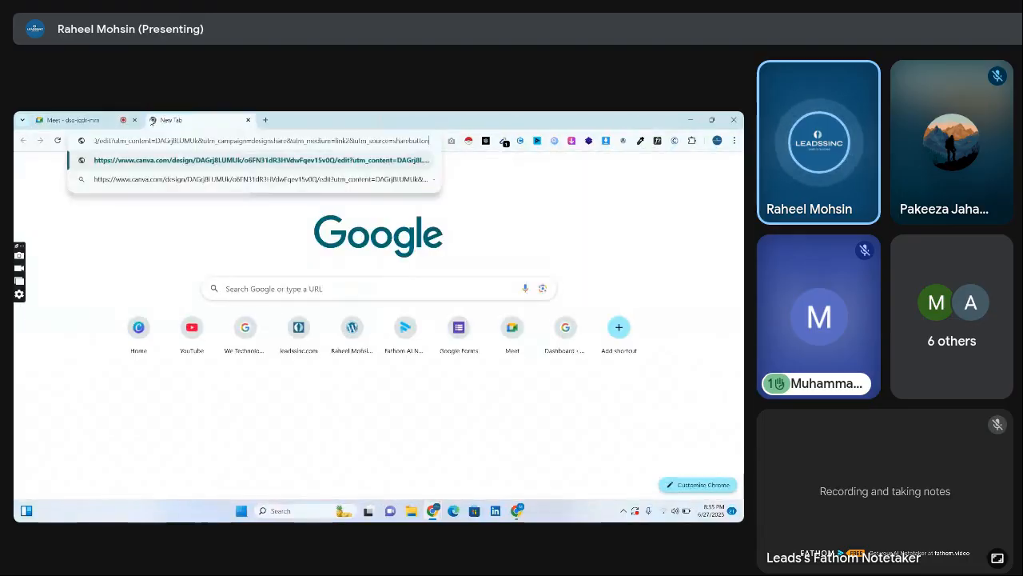
{"action": "key", "text": "Return"}
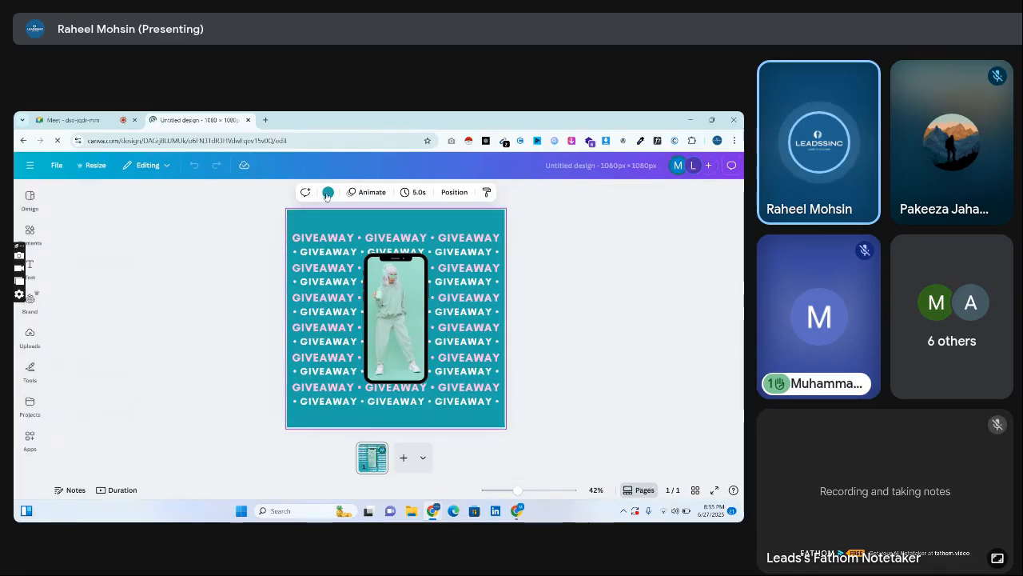
Apply the Leads Sinc Brand Kit's dark blue to the background and its light teal to the first GIVEAWAY line.
{"action": "left_click", "coordinate": [327, 192]}
{"action": "left_click", "coordinate": [64, 328]}
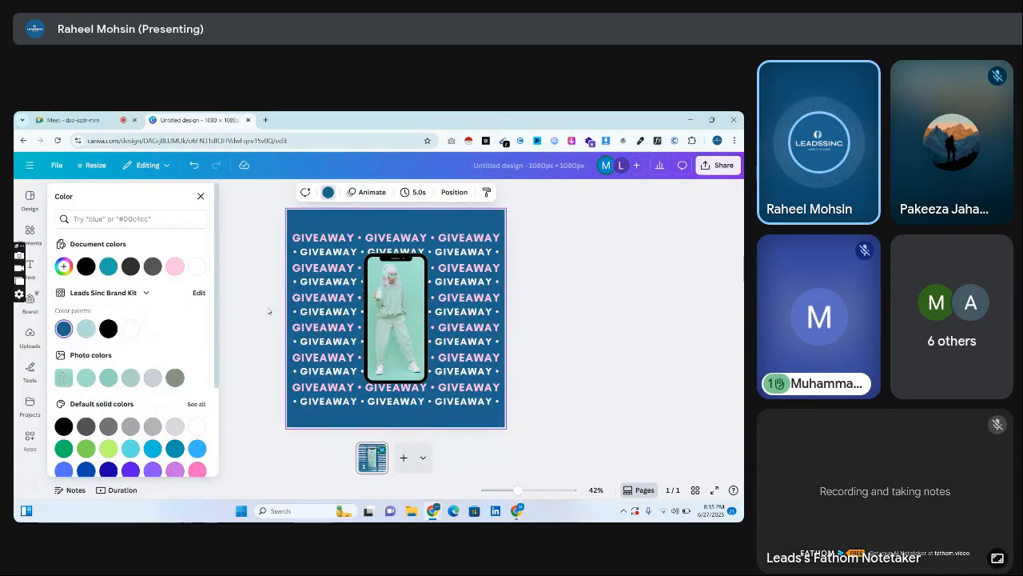
{"action": "left_click", "coordinate": [329, 241]}
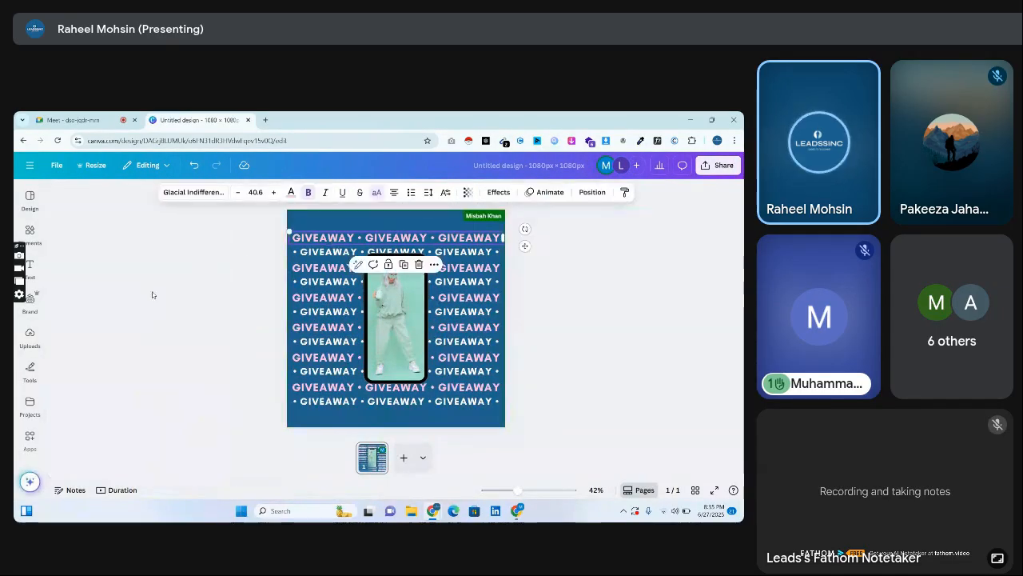
{"action": "left_click", "coordinate": [292, 192]}
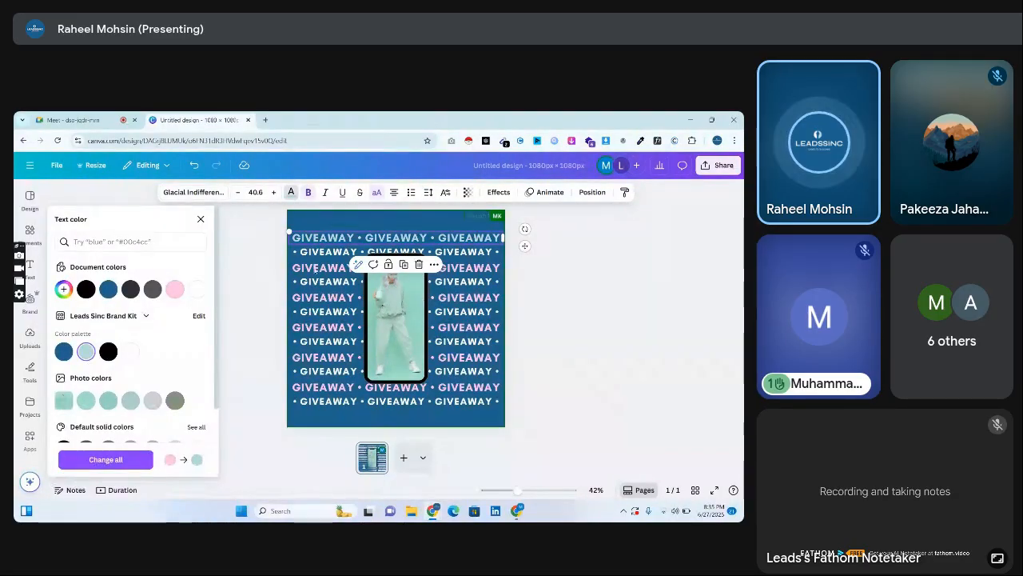
Copy the first GIVEAWAY line's light teal style onto each of the remaining pink GIVEAWAY lines.
{"action": "right_click", "coordinate": [336, 241]}
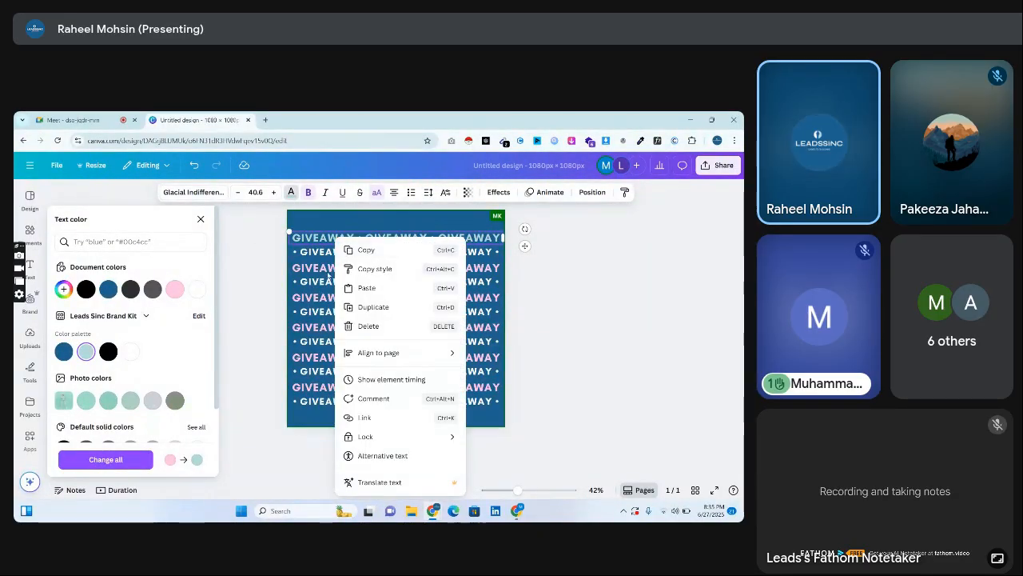
{"action": "left_click", "coordinate": [345, 269]}
{"action": "left_click", "coordinate": [311, 268]}
{"action": "right_click", "coordinate": [311, 269]}
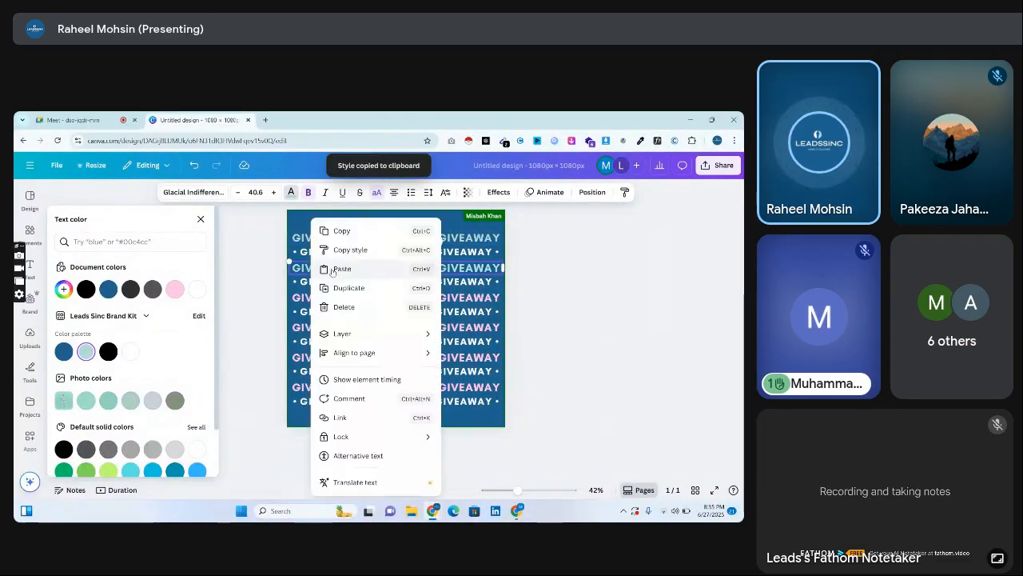
{"action": "left_click", "coordinate": [341, 252]}
{"action": "left_click", "coordinate": [323, 298]}
{"action": "right_click", "coordinate": [323, 297]}
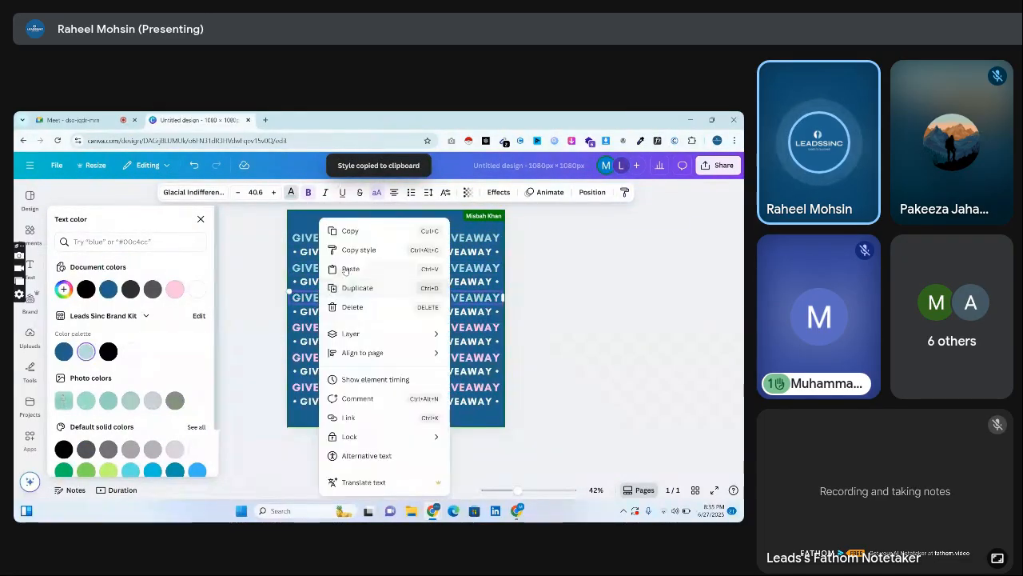
{"action": "left_click", "coordinate": [352, 247]}
{"action": "left_click", "coordinate": [329, 326]}
{"action": "right_click", "coordinate": [329, 326]}
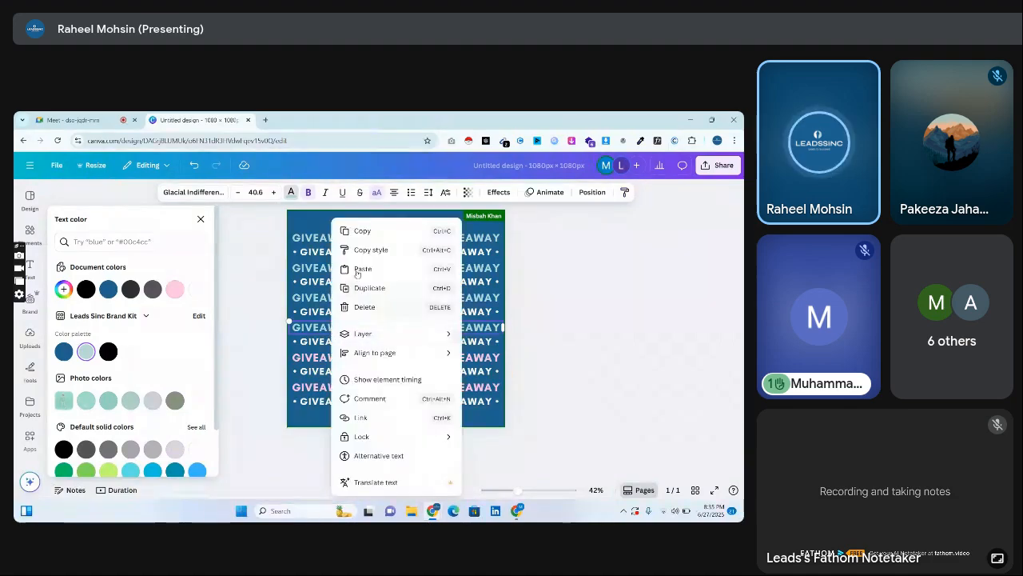
{"action": "left_click", "coordinate": [352, 249]}
{"action": "left_click", "coordinate": [333, 356]}
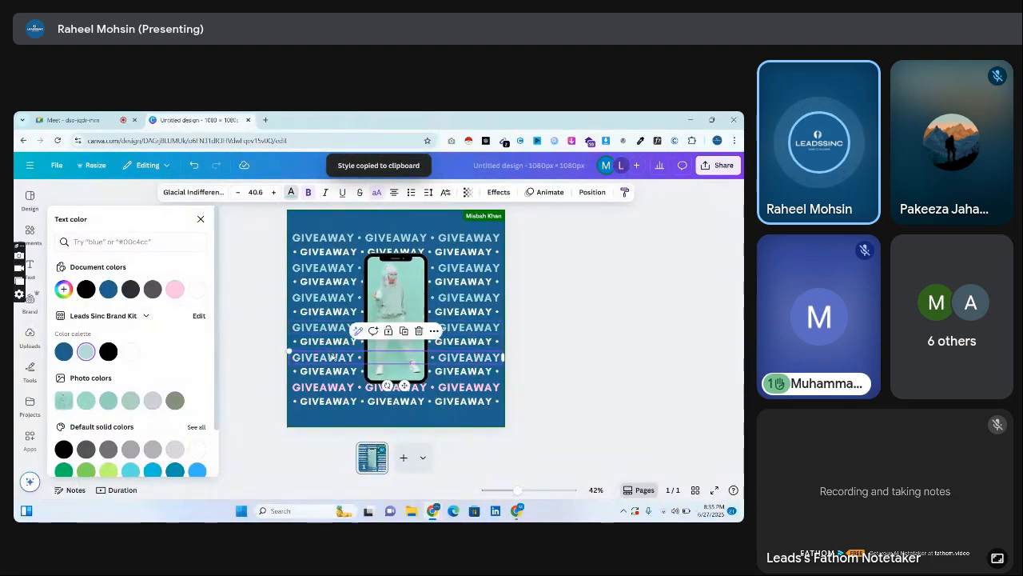
{"action": "right_click", "coordinate": [333, 356]}
{"action": "left_click", "coordinate": [371, 250]}
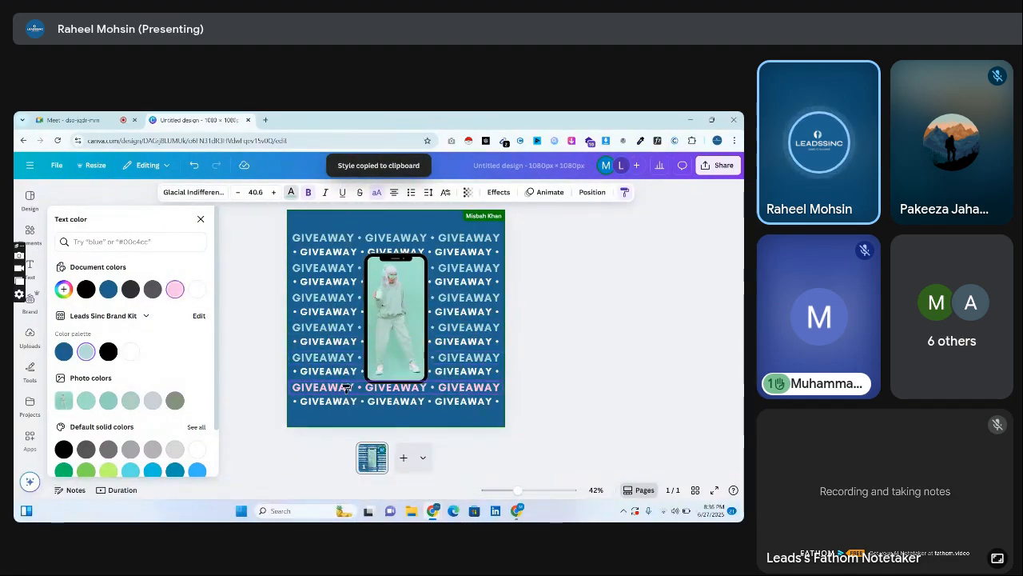
{"action": "left_click", "coordinate": [347, 387]}
{"action": "left_click", "coordinate": [251, 303]}
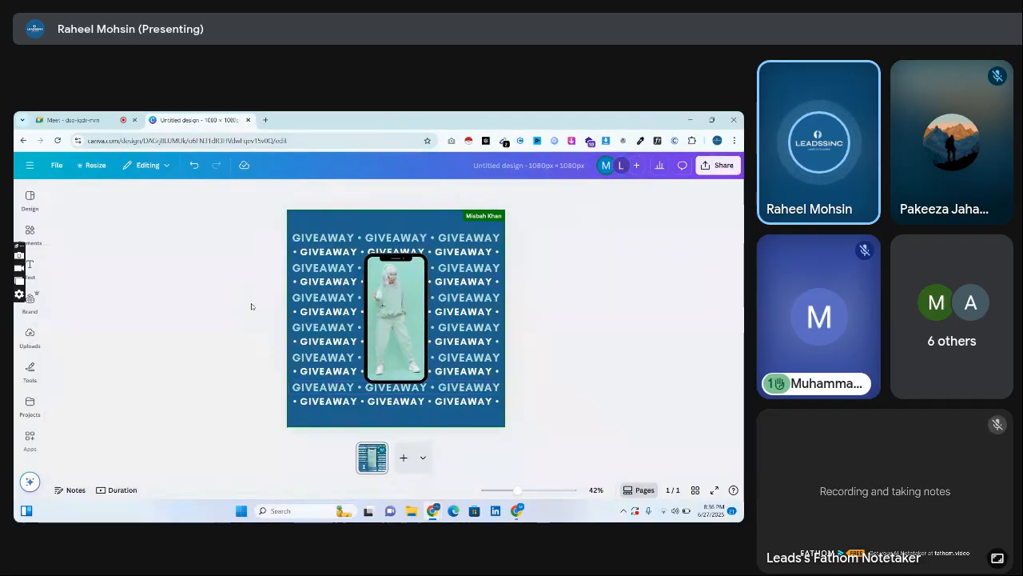
Search the design elements for "canva" graphics and add the animated round Canva logo to the page.
{"action": "left_click", "coordinate": [409, 315]}
{"action": "left_click", "coordinate": [30, 332]}
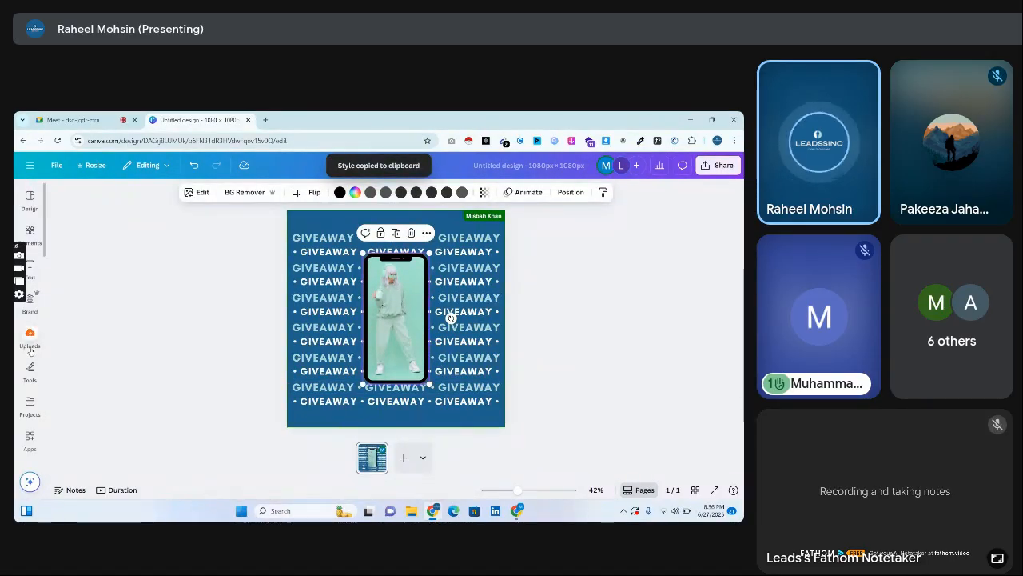
{"action": "left_click", "coordinate": [30, 232]}
{"action": "left_click", "coordinate": [116, 196]}
{"action": "type", "text": "canva"}
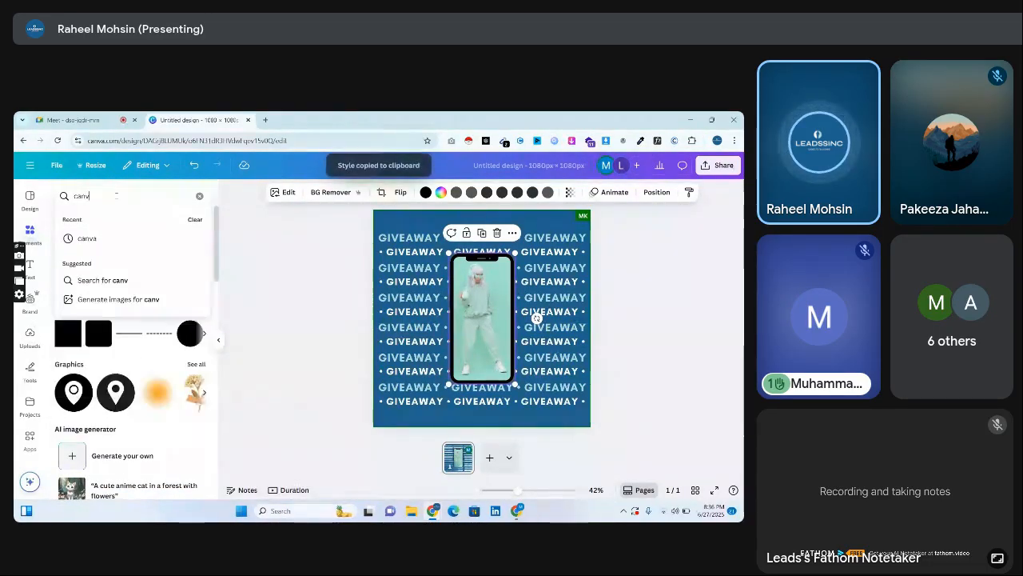
{"action": "key", "text": "Return"}
{"action": "left_click", "coordinate": [88, 217]}
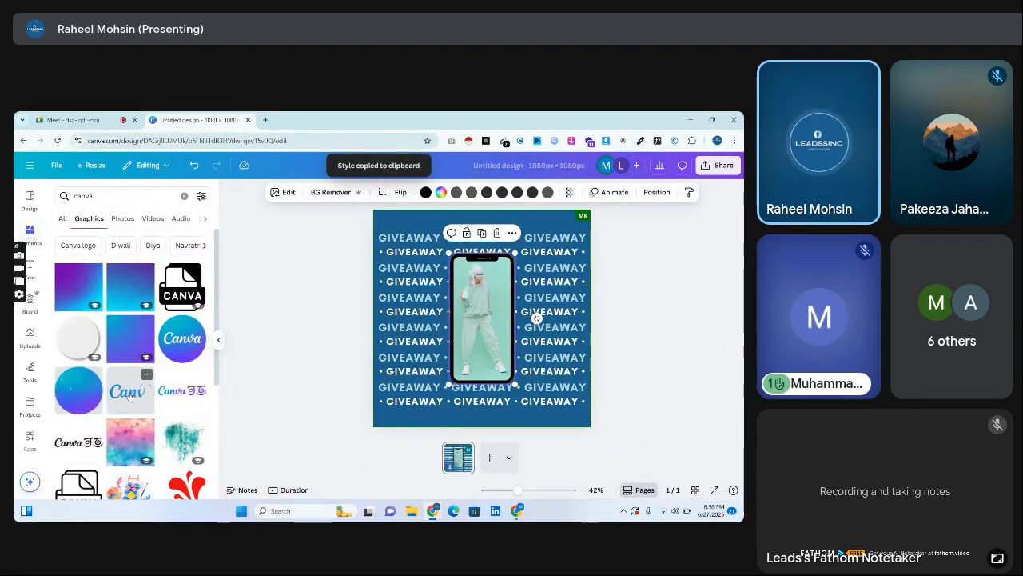
{"action": "left_click", "coordinate": [83, 395]}
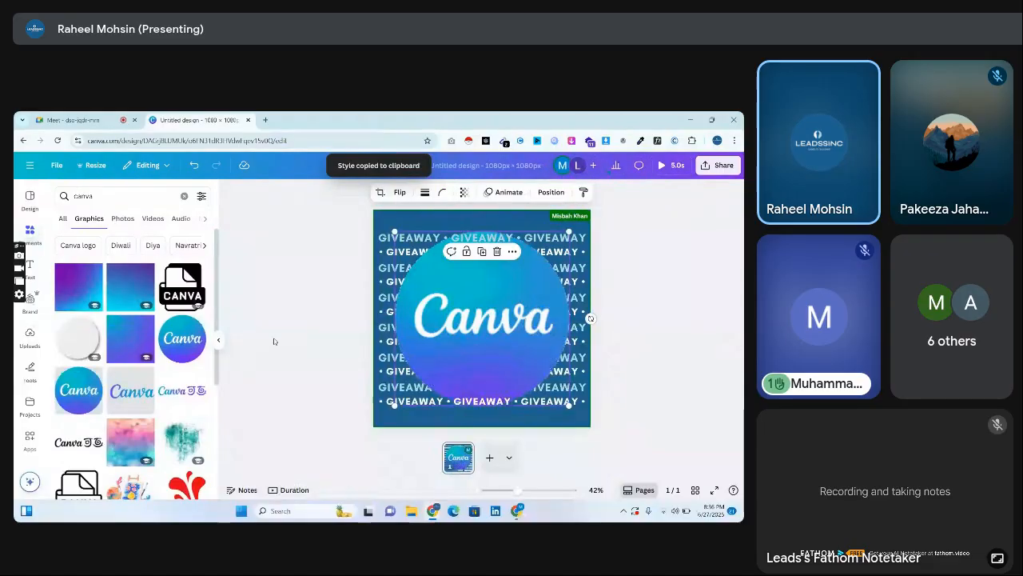
Shrink the round Canva logo until it fits within the phone's screen and place it over the phone.
{"action": "left_click_drag", "start_coordinate": [395, 232], "coordinate": [501, 338]}
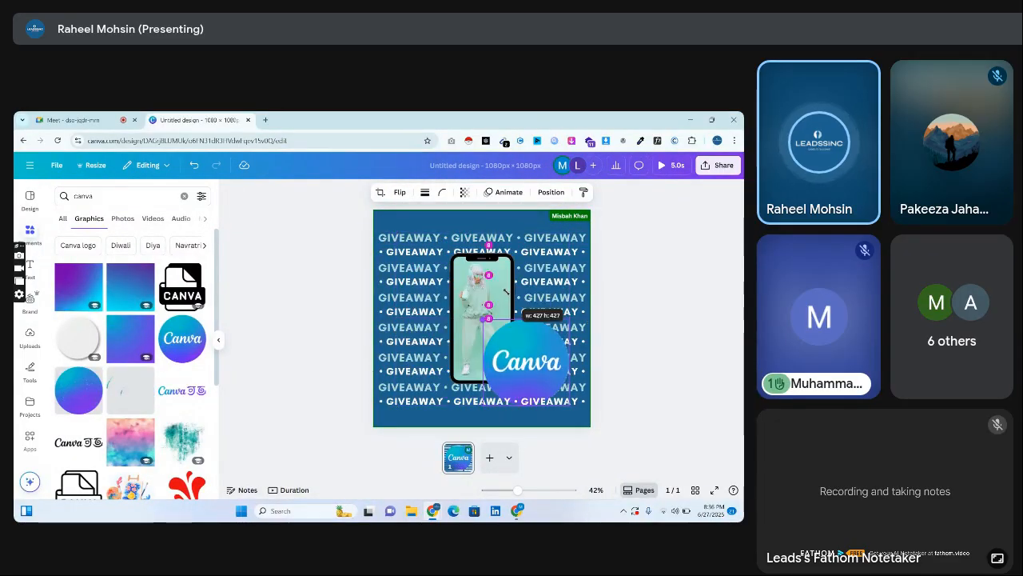
{"action": "left_click_drag", "start_coordinate": [542, 369], "coordinate": [487, 326]}
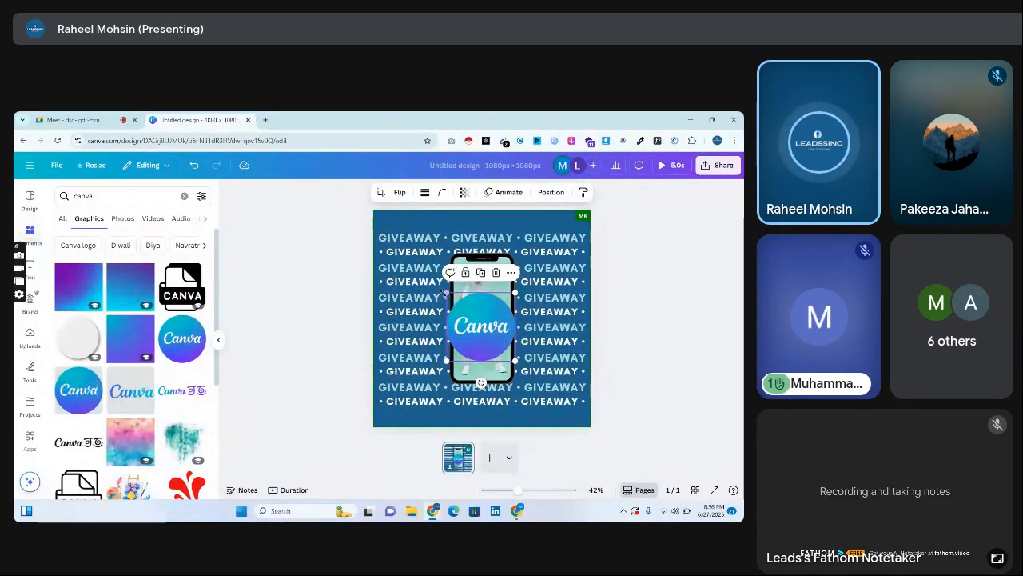
{"action": "left_click", "coordinate": [445, 296]}
{"action": "left_click", "coordinate": [456, 301]}
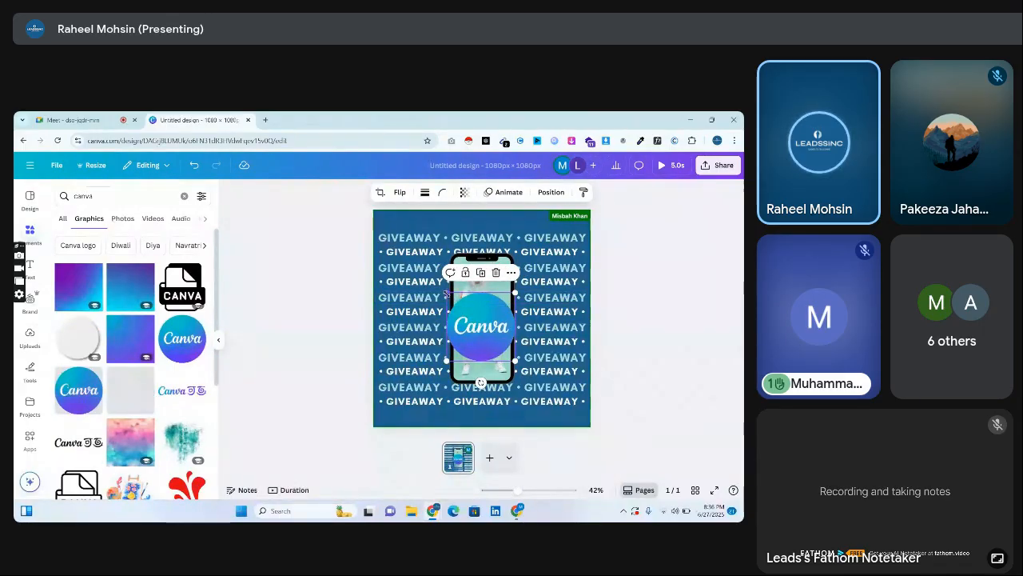
{"action": "left_click_drag", "start_coordinate": [447, 294], "coordinate": [479, 304]}
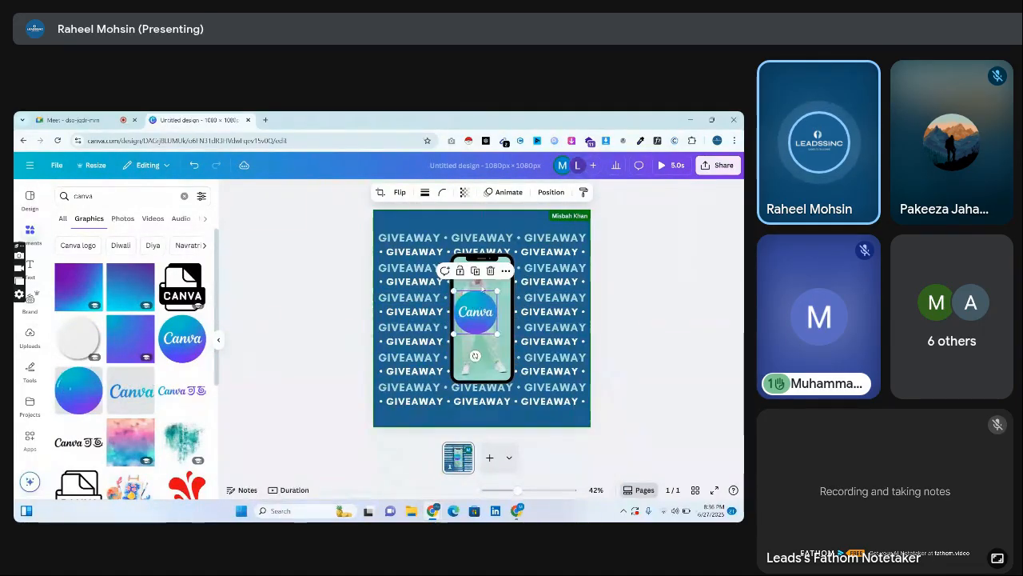
Delete the photo of the person from the phone frame and center the Canva logo on the phone's screen.
{"action": "double_click", "coordinate": [473, 282]}
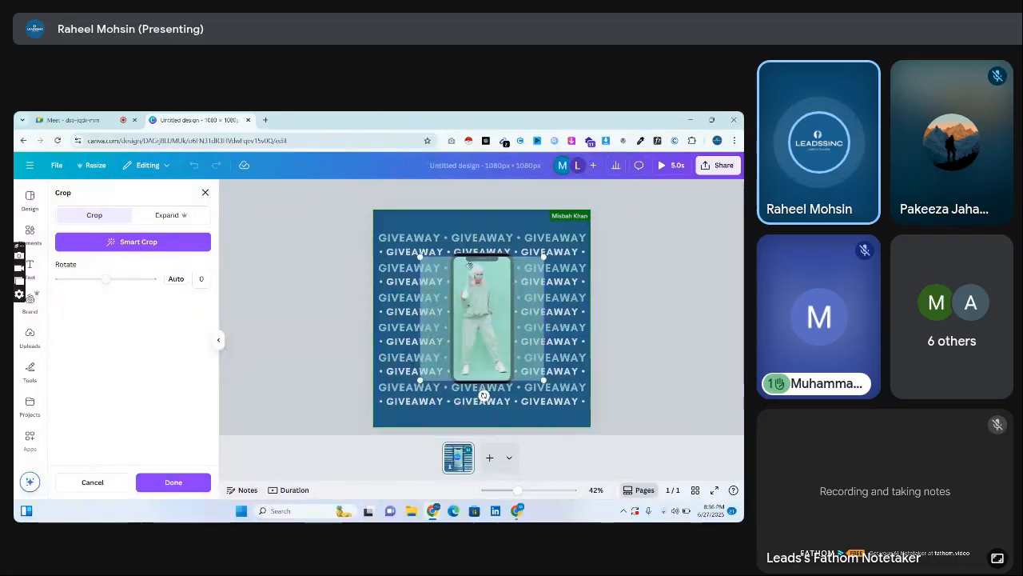
{"action": "left_click", "coordinate": [317, 258]}
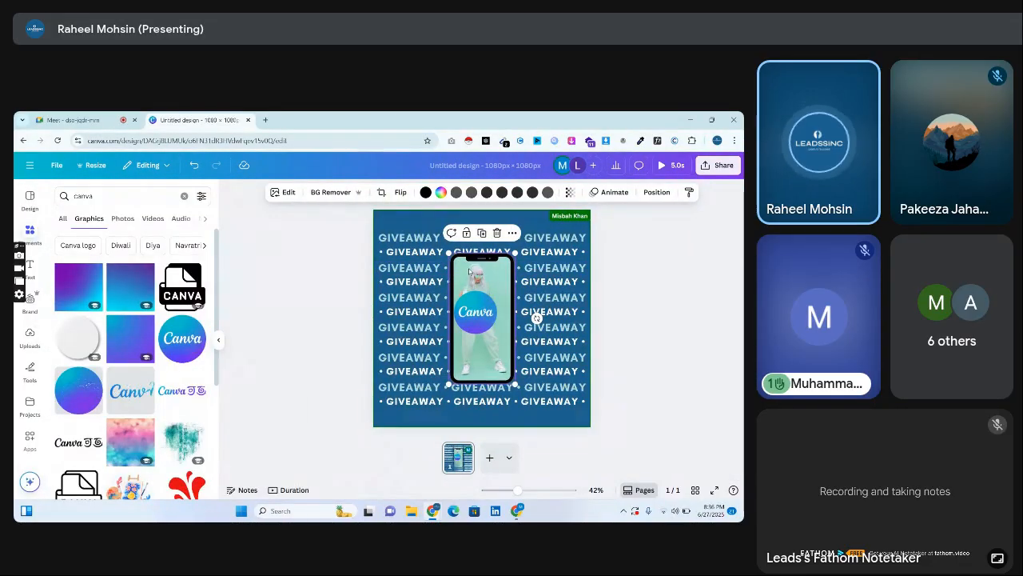
{"action": "left_click", "coordinate": [495, 234]}
{"action": "left_click", "coordinate": [498, 257]}
{"action": "mouse_move", "coordinate": [480, 310]}
{"action": "left_mouse_down"}
{"action": "mouse_move", "coordinate": [486, 318]}
{"action": "mouse_move", "coordinate": [486, 299]}
{"action": "mouse_move", "coordinate": [483, 318]}
{"action": "left_mouse_up"}
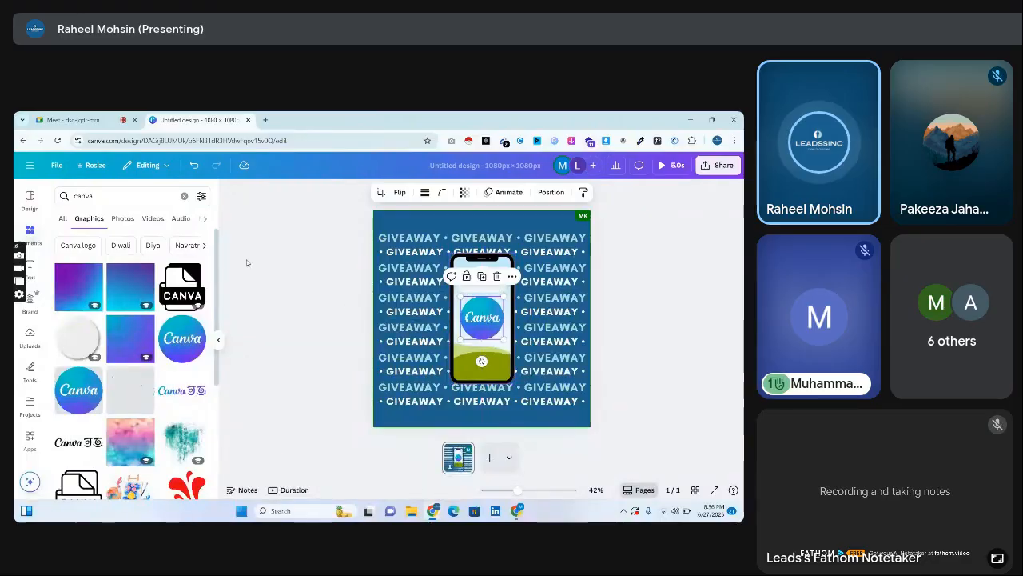
Add a rectangle and stretch it to cover the phone's whole screen area.
{"action": "left_click", "coordinate": [66, 292]}
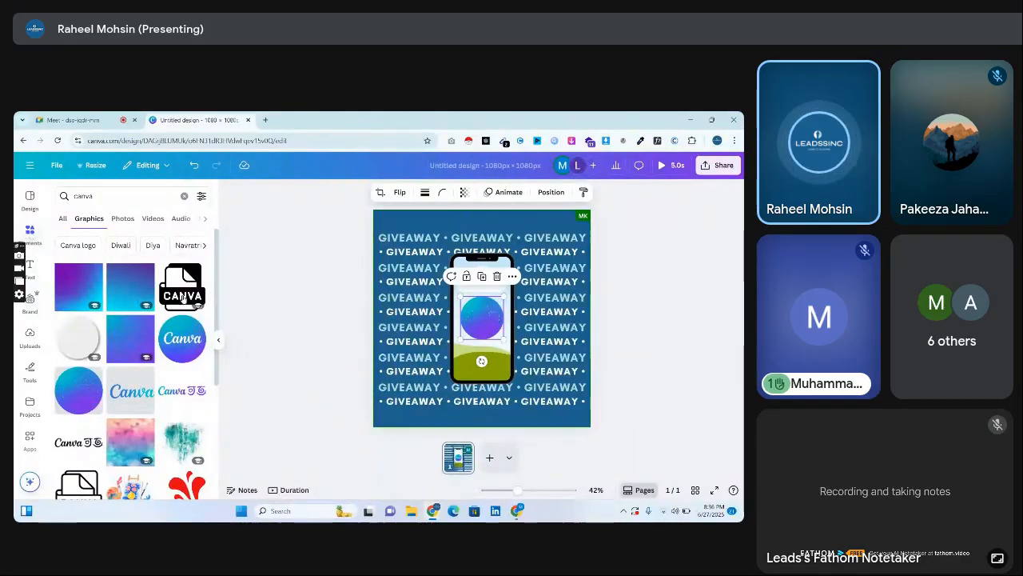
{"action": "left_click", "coordinate": [419, 218]}
{"action": "key", "text": "r"}
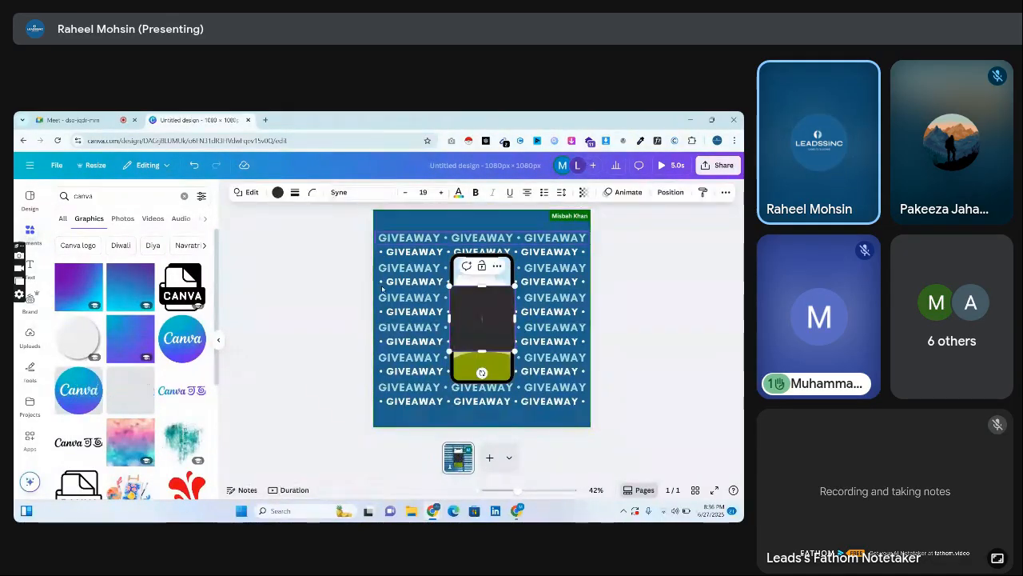
{"action": "left_click_drag", "start_coordinate": [490, 319], "coordinate": [512, 360]}
Round the rectangle's corners to match the phone frame and fine-tune its fit inside the frame.
{"action": "left_click", "coordinate": [312, 194]}
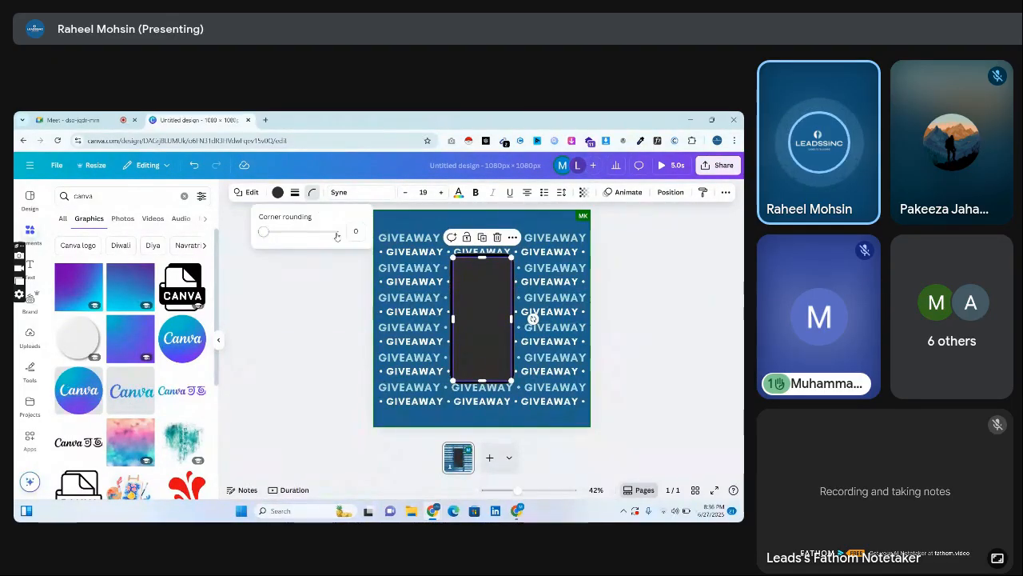
{"action": "left_click_drag", "start_coordinate": [261, 238], "coordinate": [294, 239]}
{"action": "left_click_drag", "start_coordinate": [462, 306], "coordinate": [464, 304]}
{"action": "left_click", "coordinate": [313, 193]}
{"action": "left_click_drag", "start_coordinate": [293, 232], "coordinate": [288, 232]}
{"action": "left_click_drag", "start_coordinate": [483, 380], "coordinate": [483, 382]}
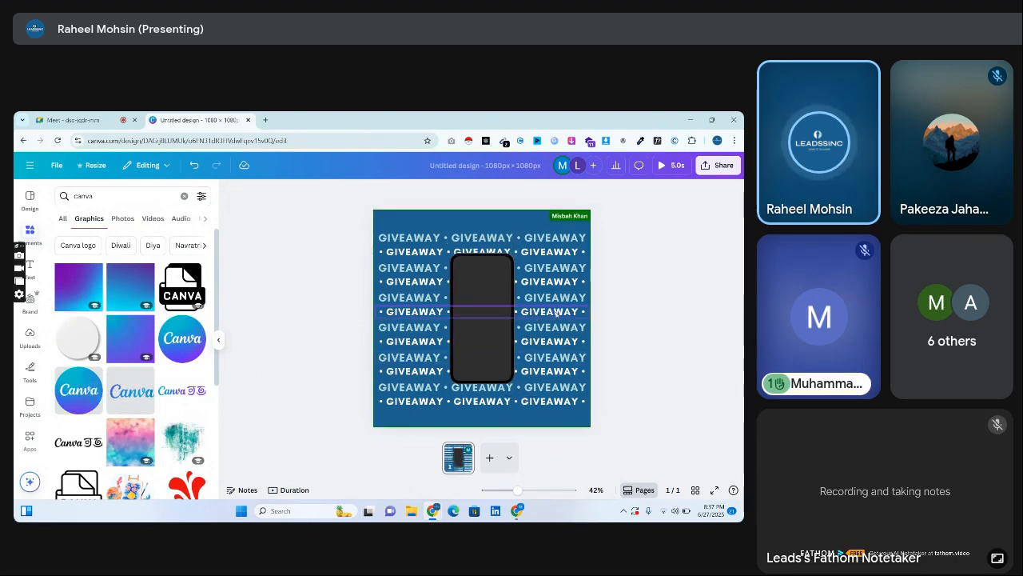
Send the rounded rectangle one layer backward behind the Canva logo and fill it with the brand kit's light teal.
{"action": "right_click", "coordinate": [473, 310]}
{"action": "mouse_move", "coordinate": [519, 334]}
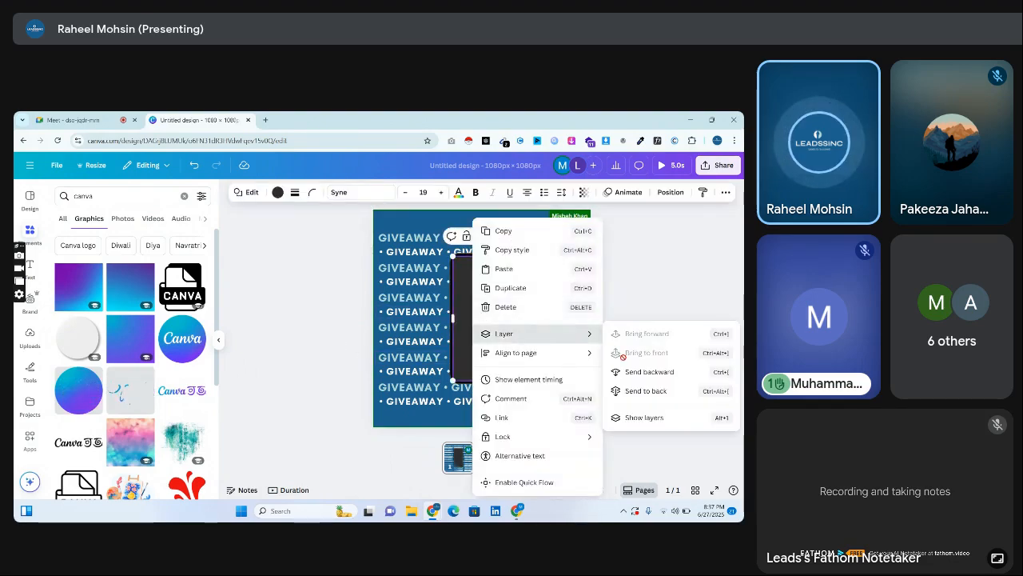
{"action": "left_click", "coordinate": [629, 372]}
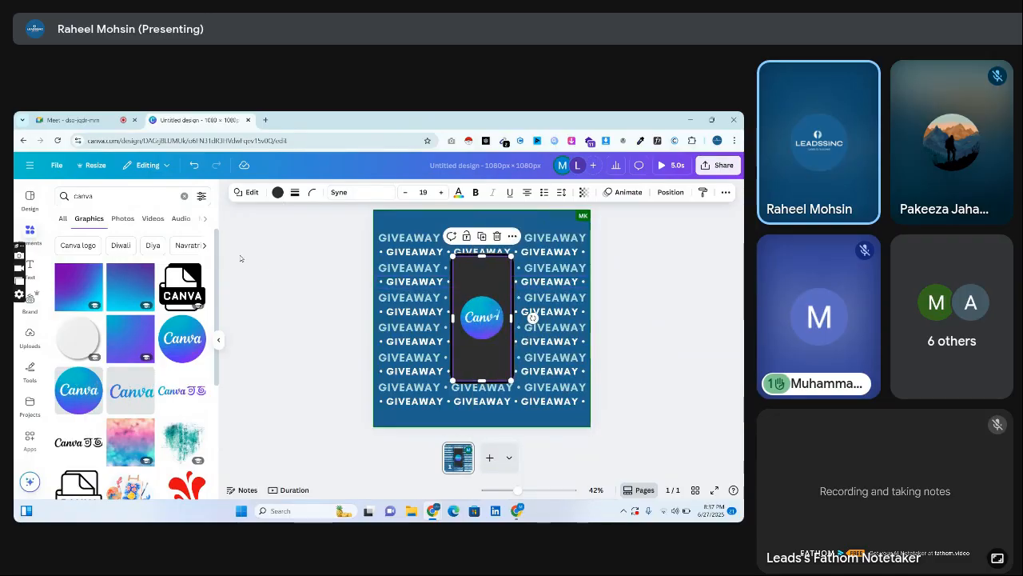
{"action": "left_click", "coordinate": [278, 192]}
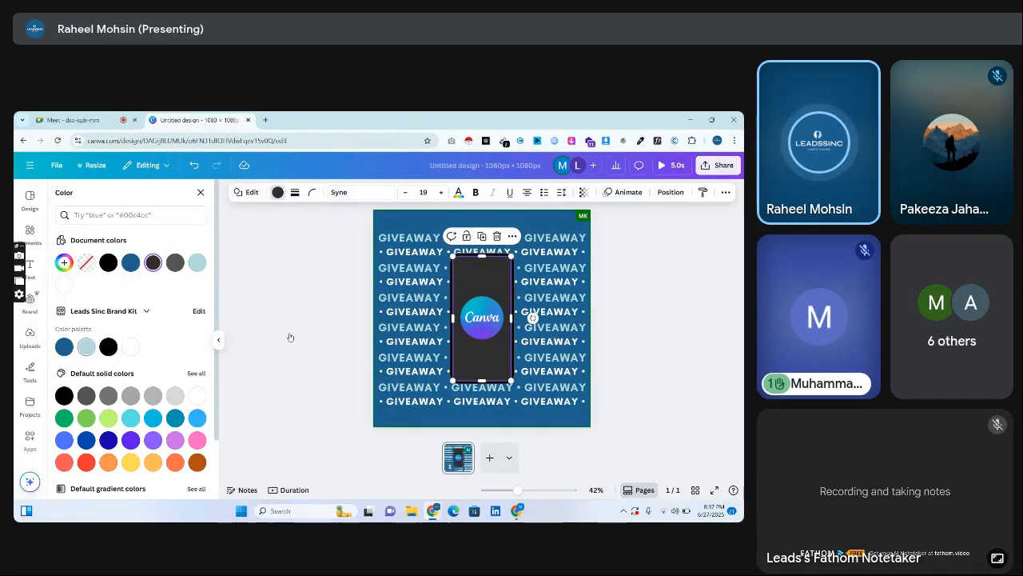
{"action": "double_click", "coordinate": [328, 340]}
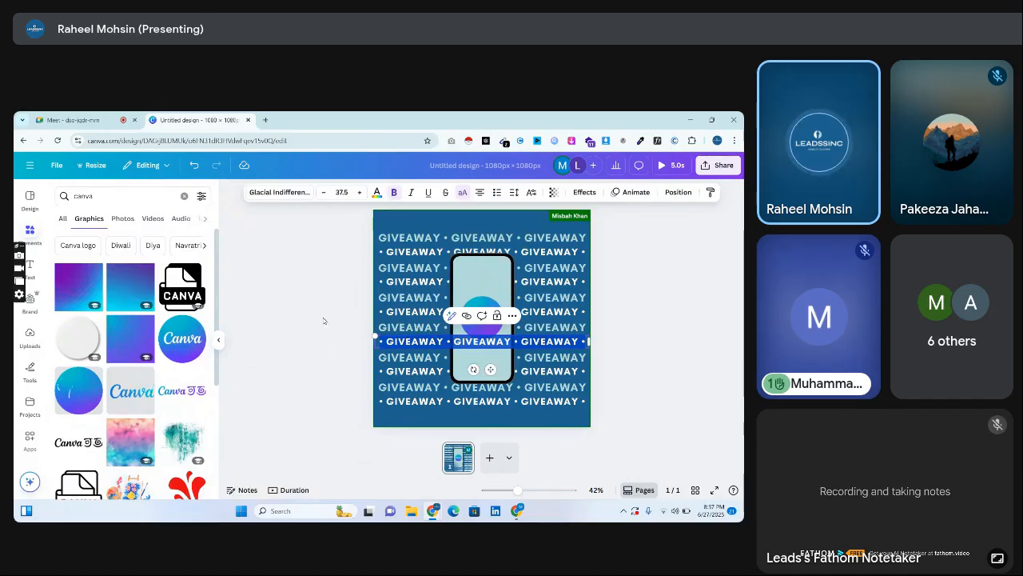
{"action": "left_click", "coordinate": [323, 321]}
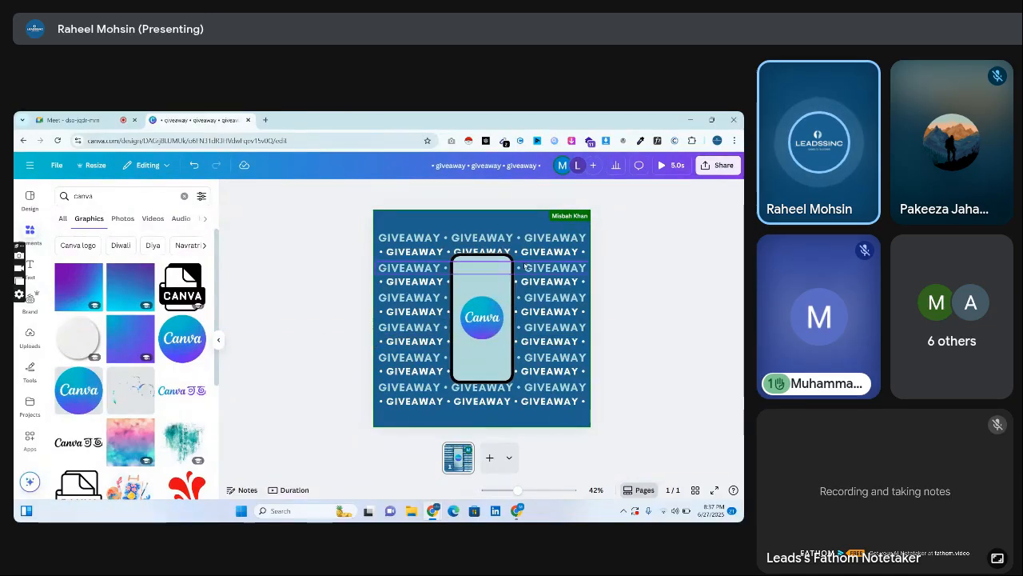
Delete the two lowest GIVEAWAY text lines beneath the phone.
{"action": "left_click", "coordinate": [406, 242]}
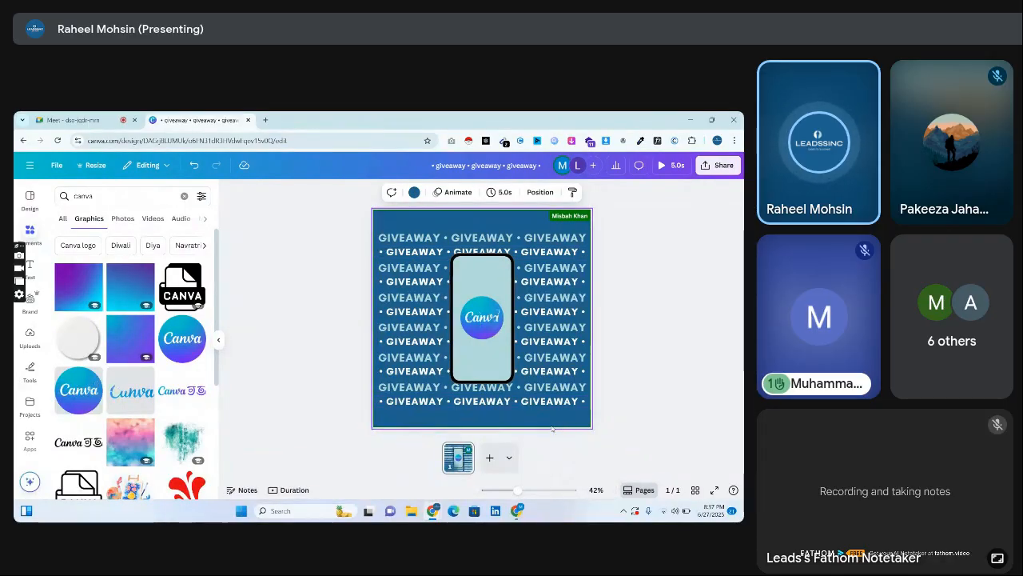
{"action": "left_click", "coordinate": [370, 394]}
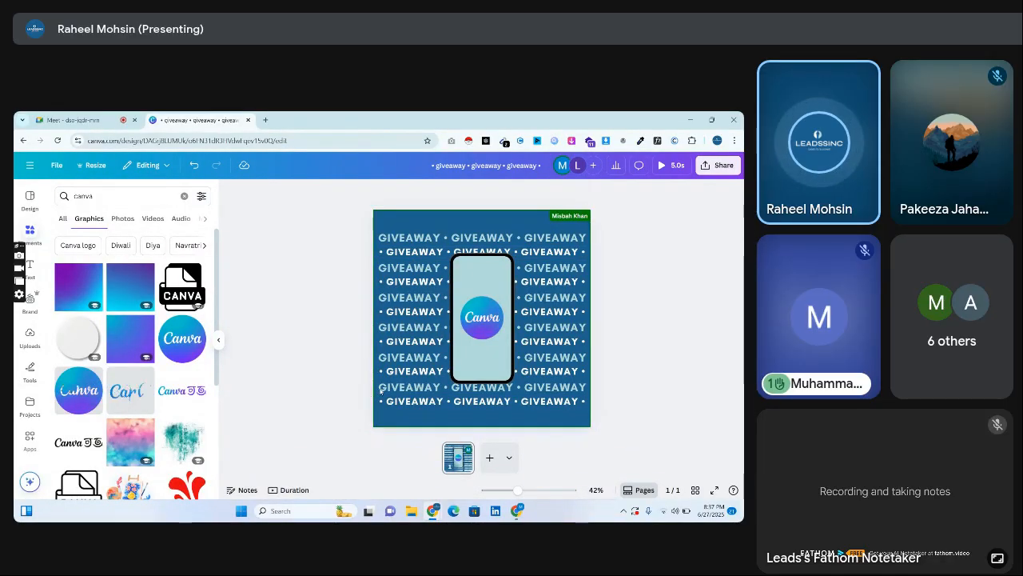
{"action": "left_click_drag", "start_coordinate": [357, 388], "coordinate": [404, 406]}
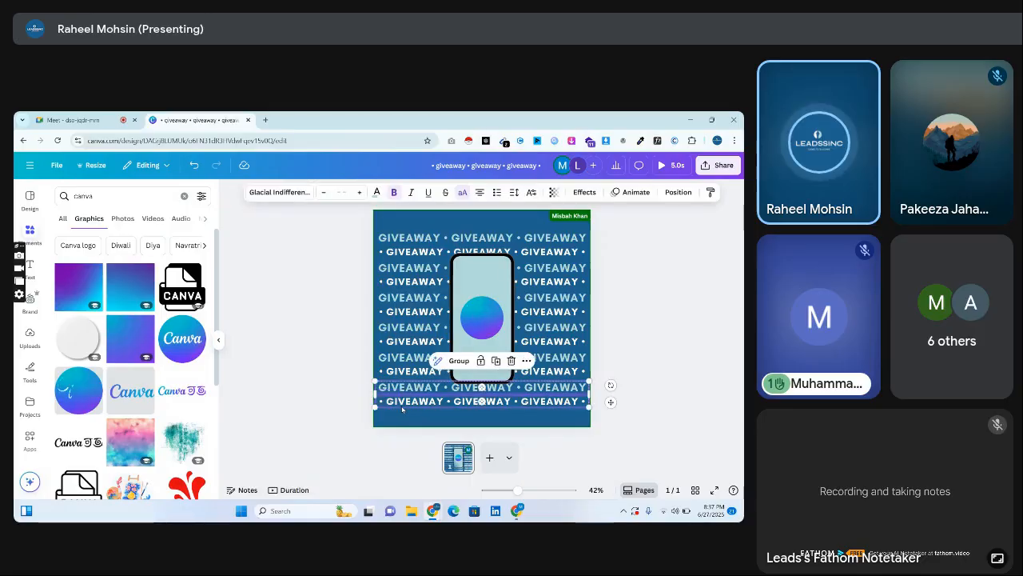
{"action": "key", "text": "Delete"}
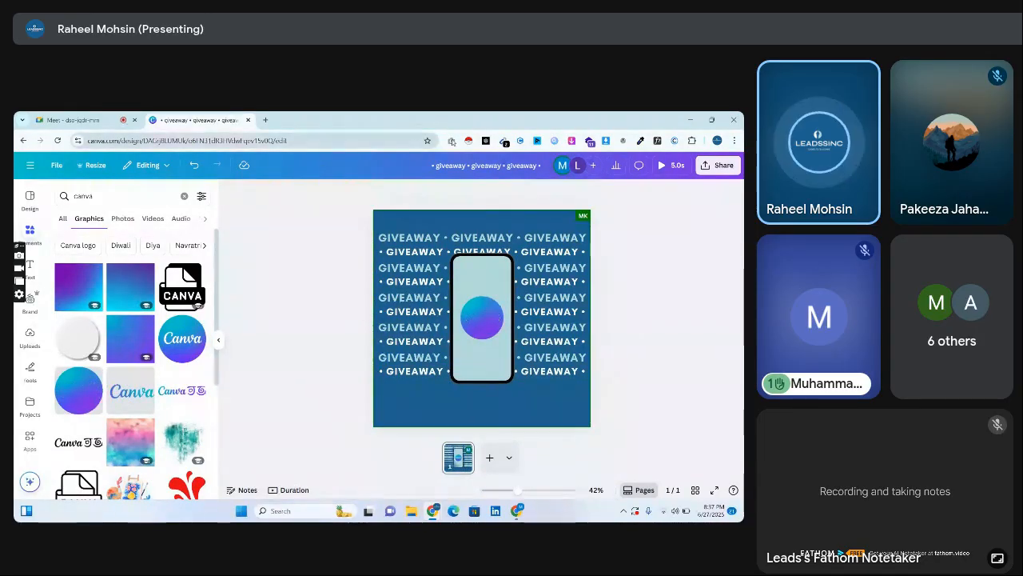
Open ChatGPT in a new browser tab.
{"action": "left_click", "coordinate": [486, 141]}
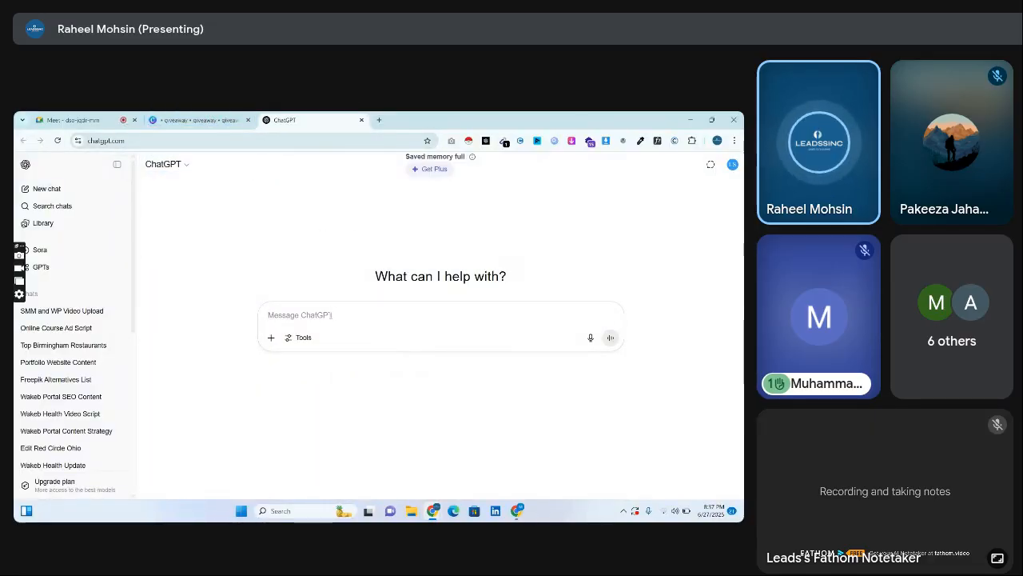
{"action": "type", "text": "gi"}
{"action": "key", "text": "BackSpace"}
{"action": "key", "text": "BackSpace"}
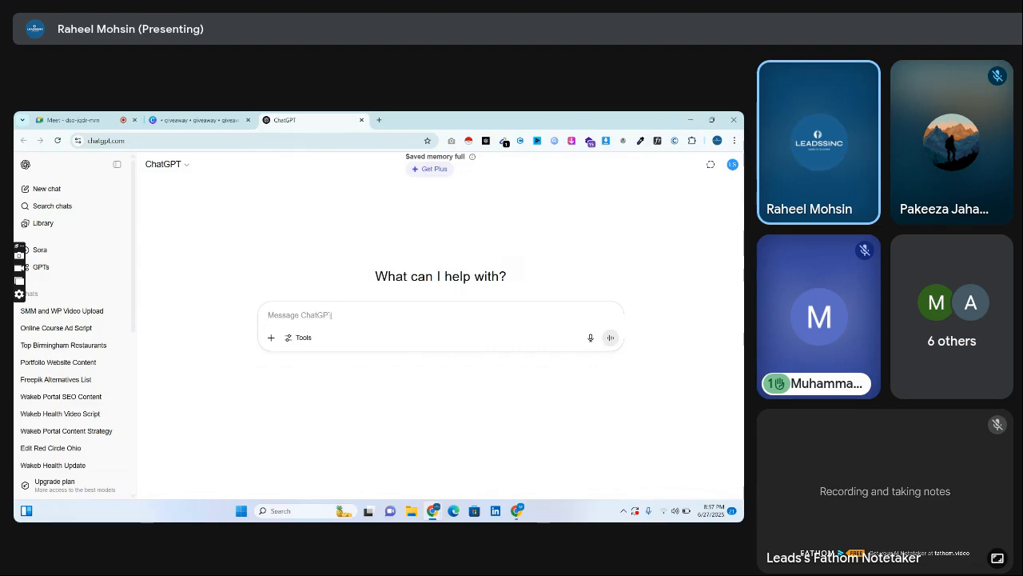
{"action": "type", "text": "me leadssinc"}
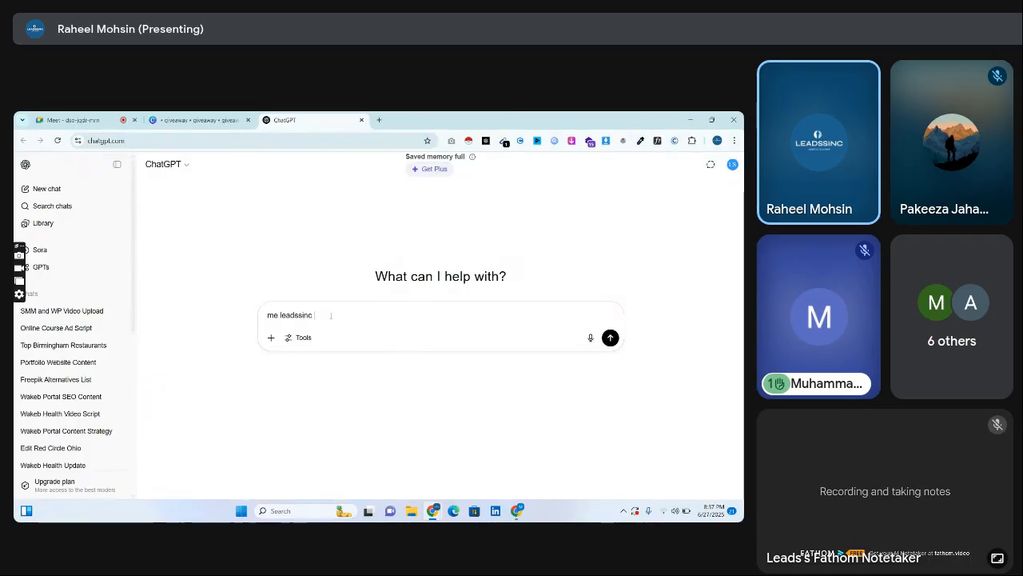
{"action": "type", "text": " k page"}
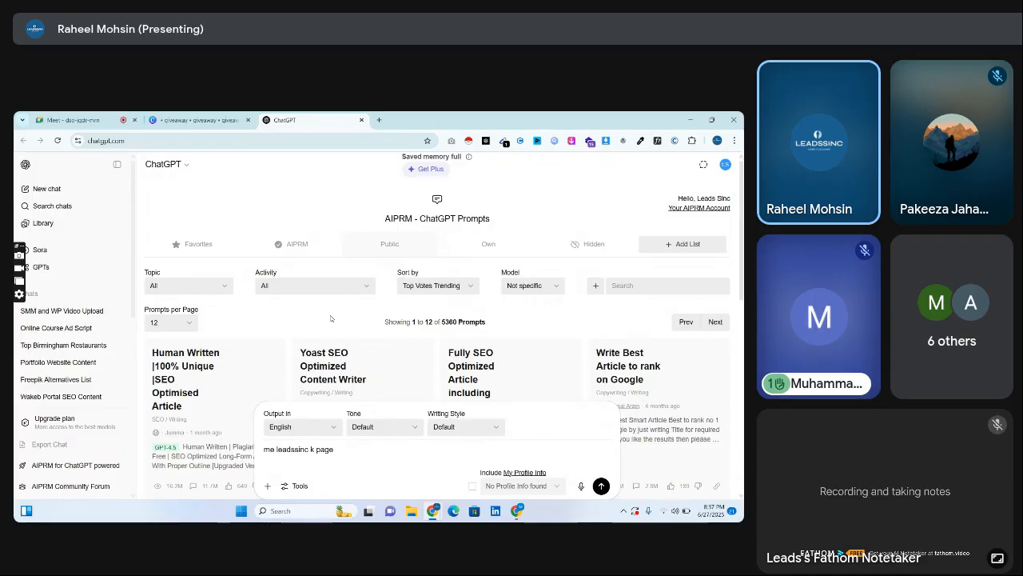
{"action": "key", "text": "BackSpace"}
{"action": "key", "text": "BackSpace"}
{"action": "key", "text": "BackSpace"}
{"action": "key", "text": "BackSpace"}
{"action": "type", "text": "fb"}
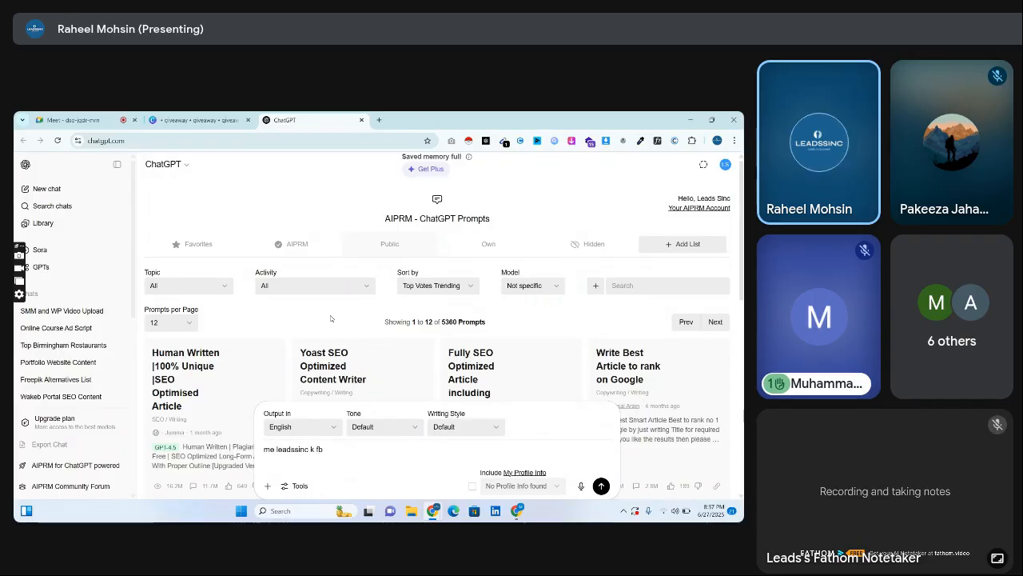
{"action": "key", "text": "ctrl+a"}
{"action": "key", "text": "BackSpace"}
Begin the ChatGPT prompt with "i am running a paid ad to increase my facebook page followers using a giveaway strategy!".
{"action": "type", "text": "i am"}
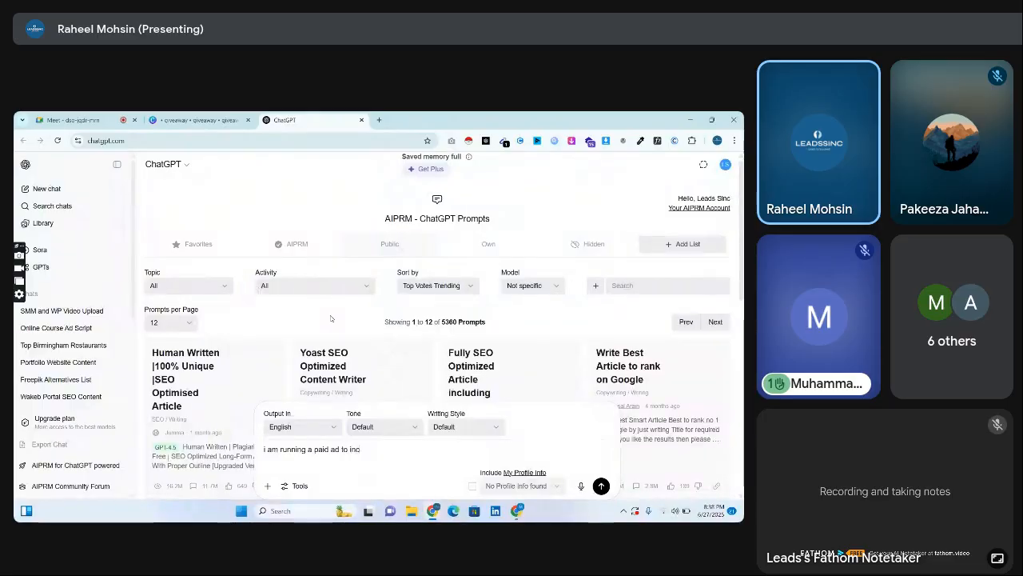
{"action": "type", "text": "rease my facebook page"}
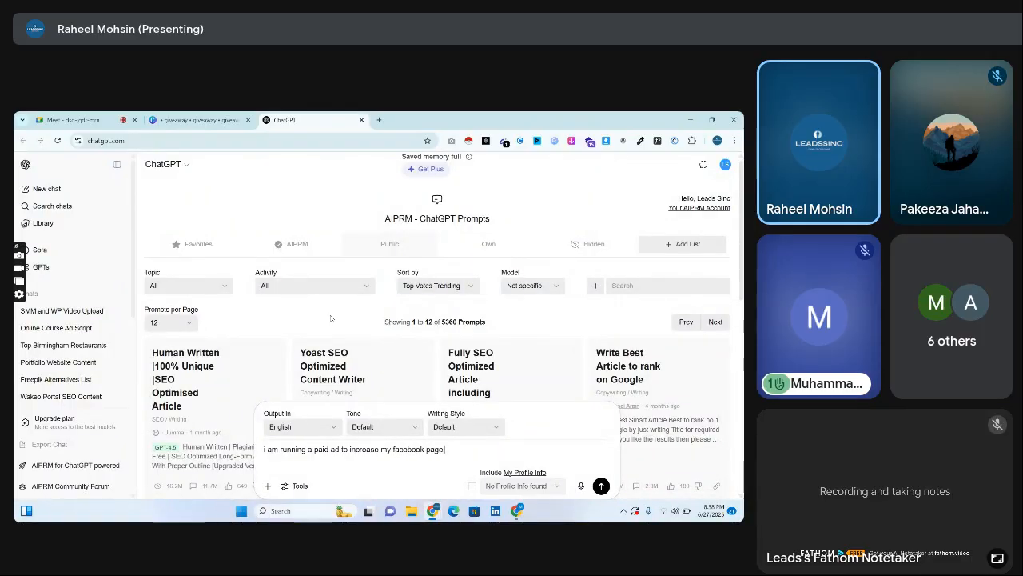
{"action": "type", "text": " followers using a gi"}
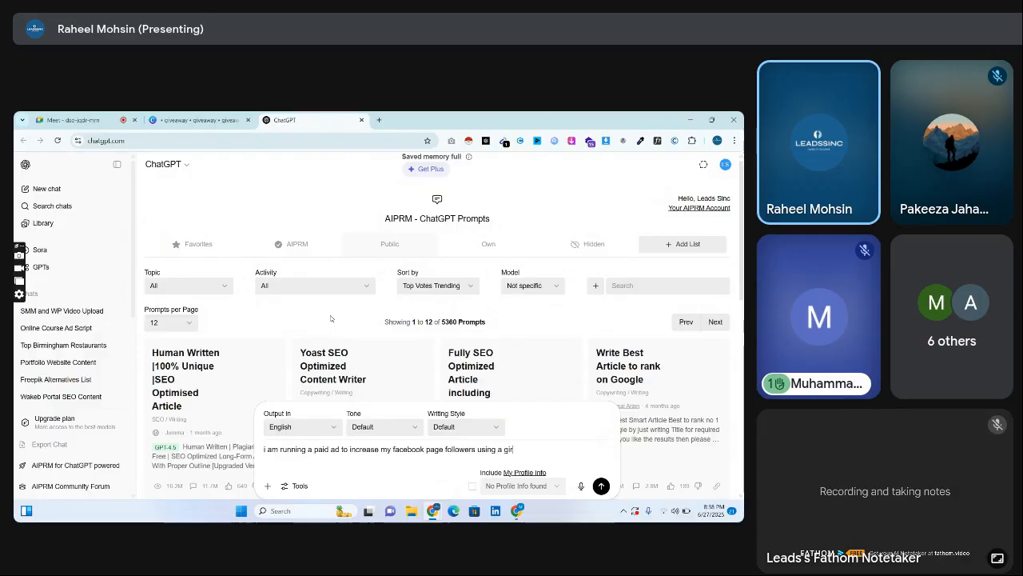
{"action": "type", "text": "veaway strategy!"}
Continue the prompt with the giveaway offer: "i am giving away canva pro to 10 peoples for free.".
{"action": "type", "text": ". i am giving away "}
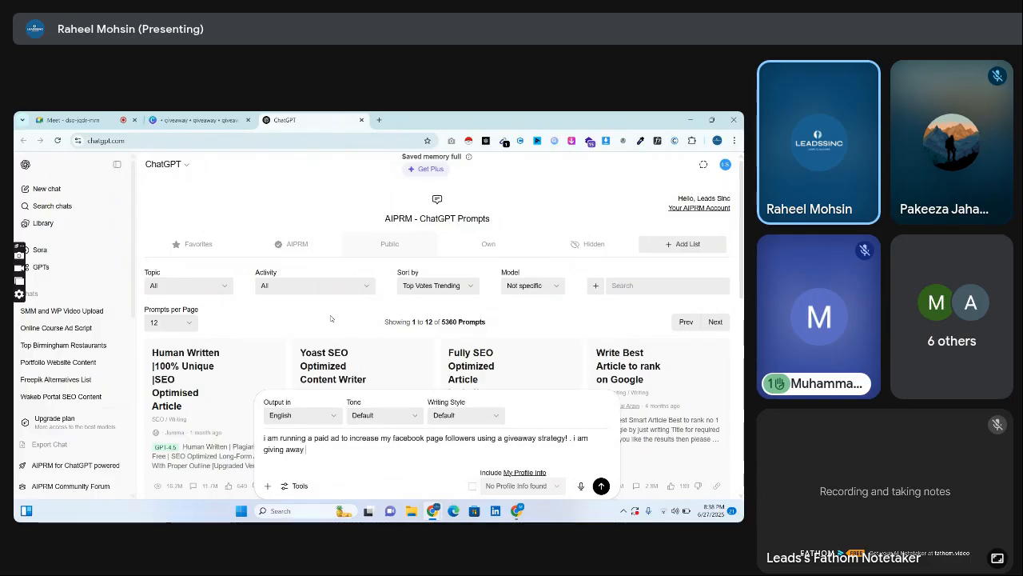
{"action": "type", "text": "canva pro"}
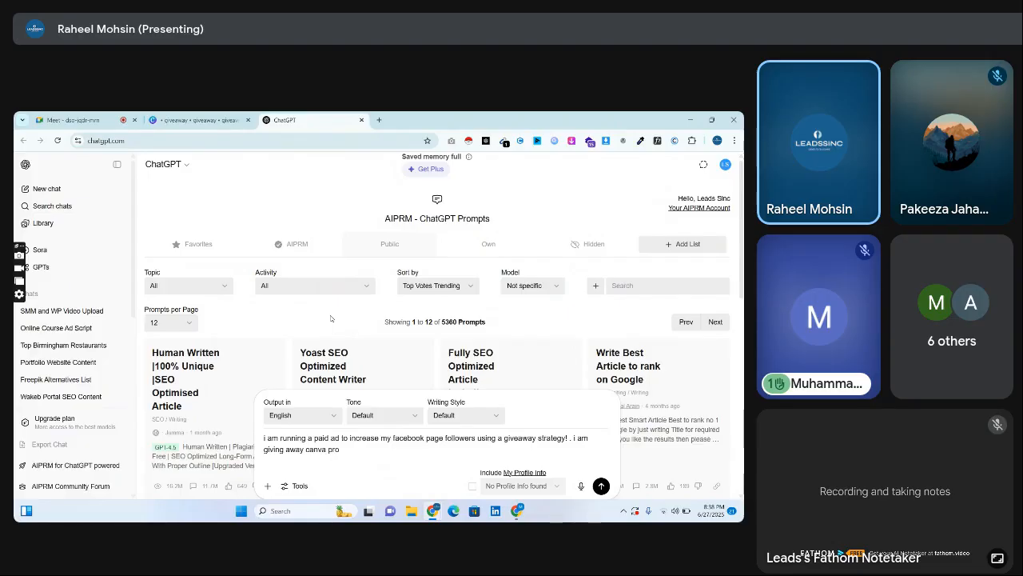
{"action": "type", "text": " to 10 peoples for free. "}
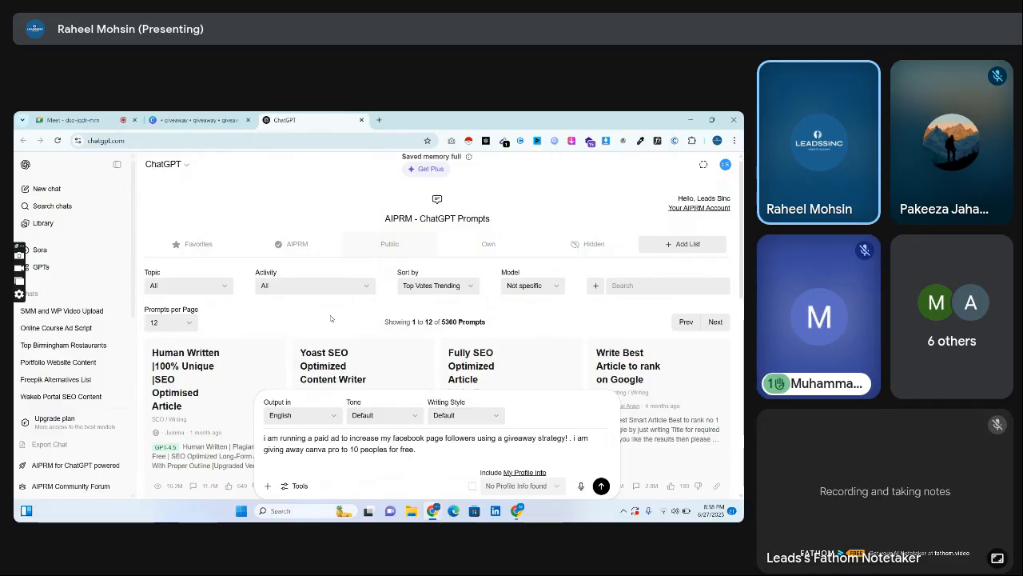
{"action": "type", "text": "they just need to follow"}
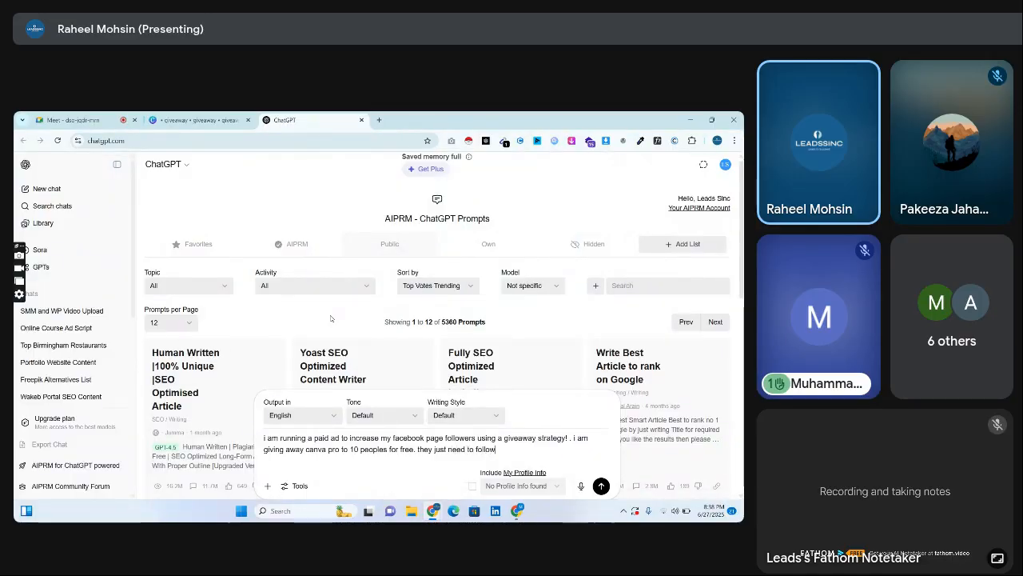
{"action": "type", "text": " our page a"}
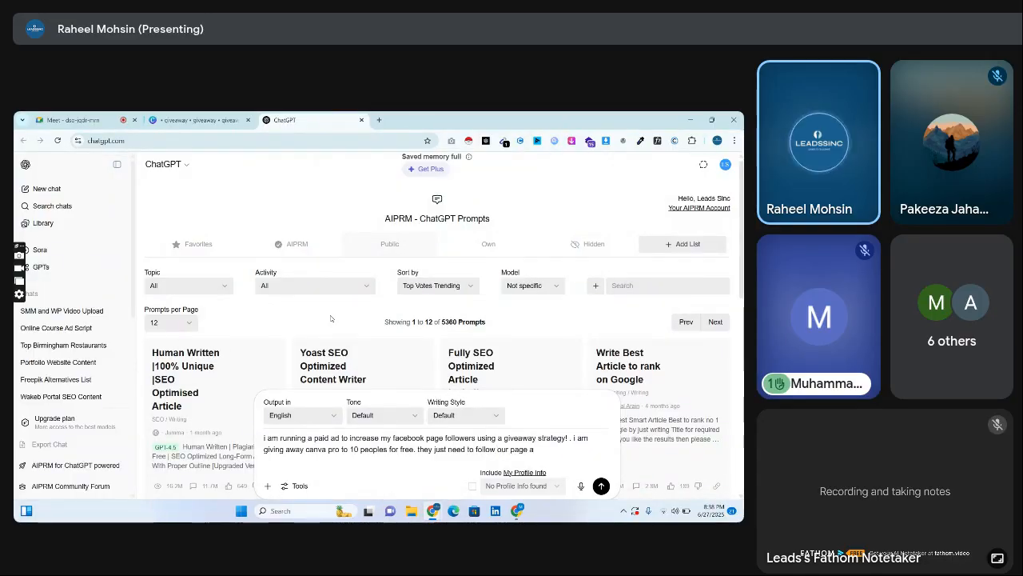
{"action": "type", "text": "nd aend us sd"}
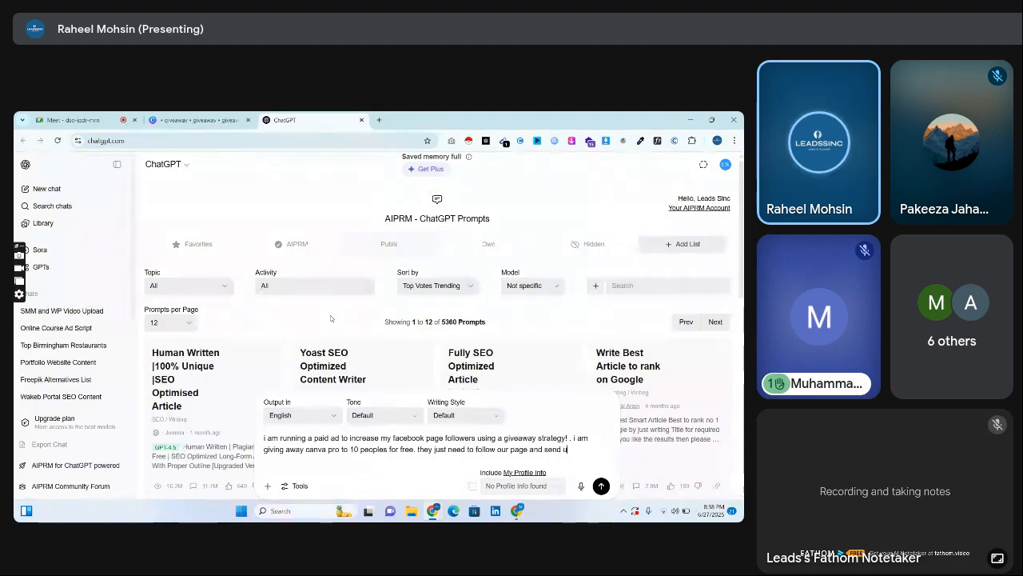
Add the entry conditions to the prompt: "they just need to follow our page and dm us screenshot.".
{"action": "key", "text": "BackSpace"}
{"action": "type", "text": "creenshot"}
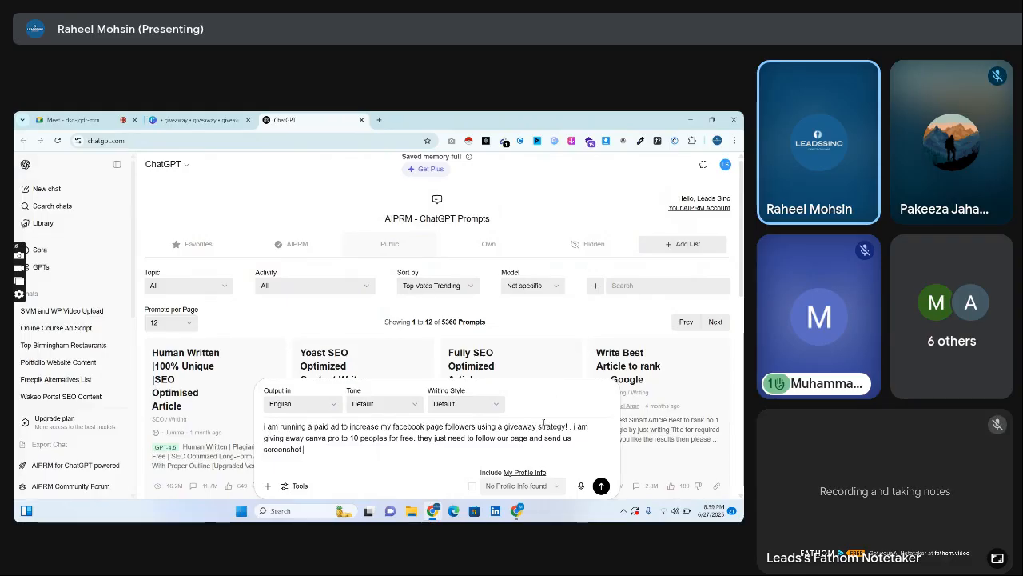
{"action": "left_click_drag", "start_coordinate": [546, 439], "coordinate": [572, 439]}
{"action": "type", "text": "dm us"}
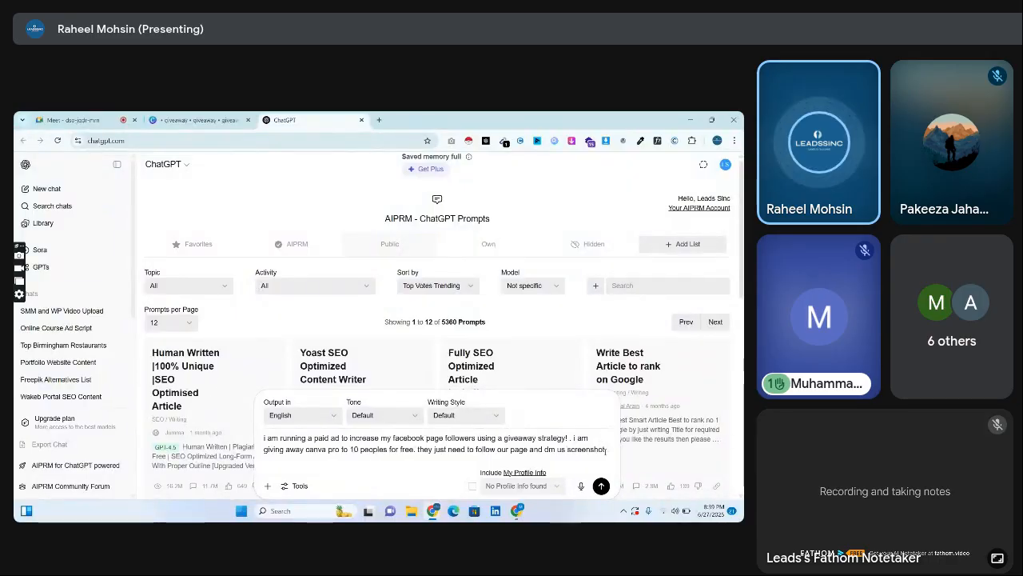
{"action": "type", "text": "."}
Add the line "i am designing an ad using canva and i want to add a strong line about this .... please write" and send it.
{"action": "key", "text": "shift+Return"}
{"action": "type", "text": "i am di"}
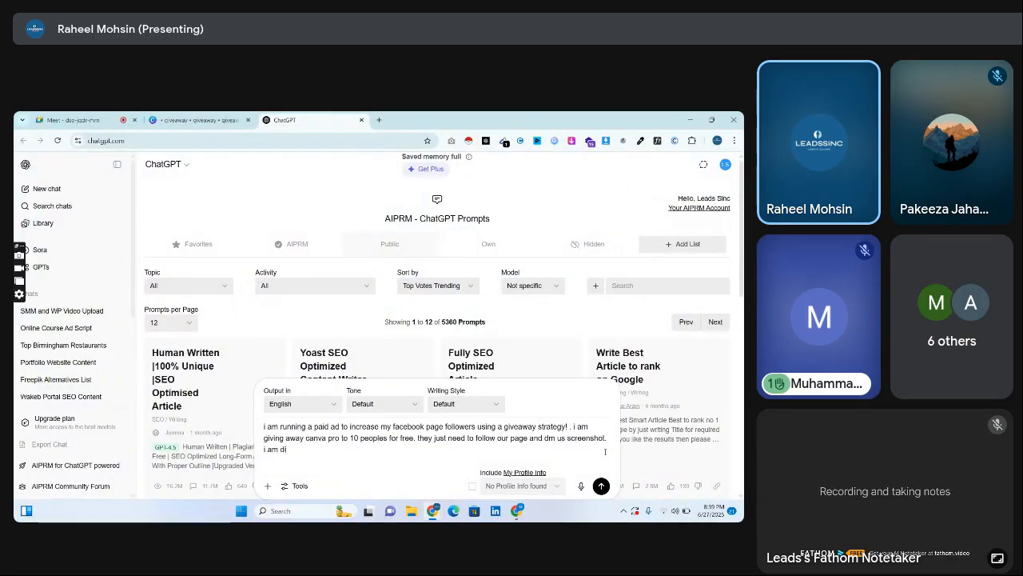
{"action": "key", "text": "BackSpace"}
{"action": "type", "text": "esigning an ad using canva an"}
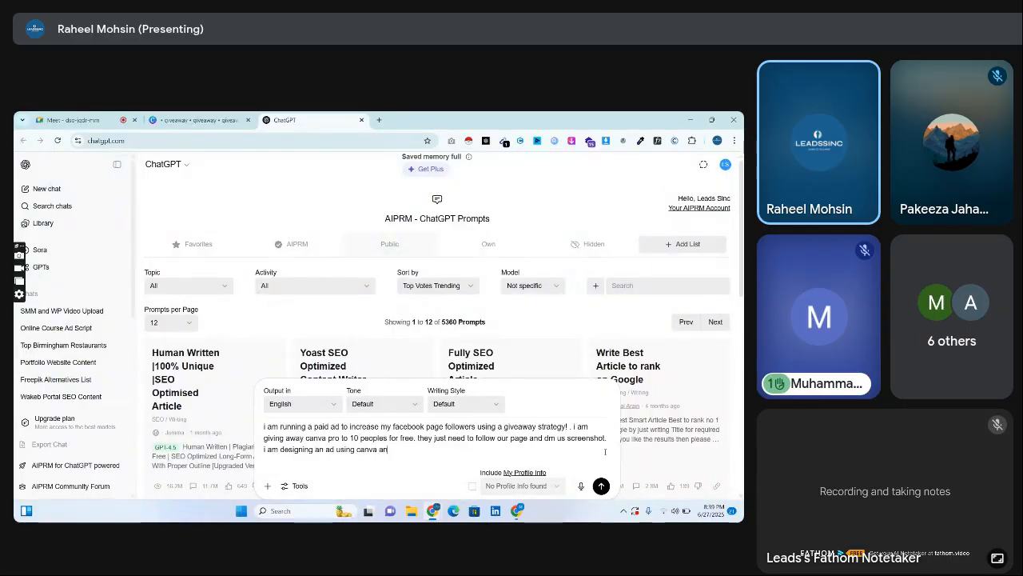
{"action": "type", "text": "d i want to add a strong line abo"}
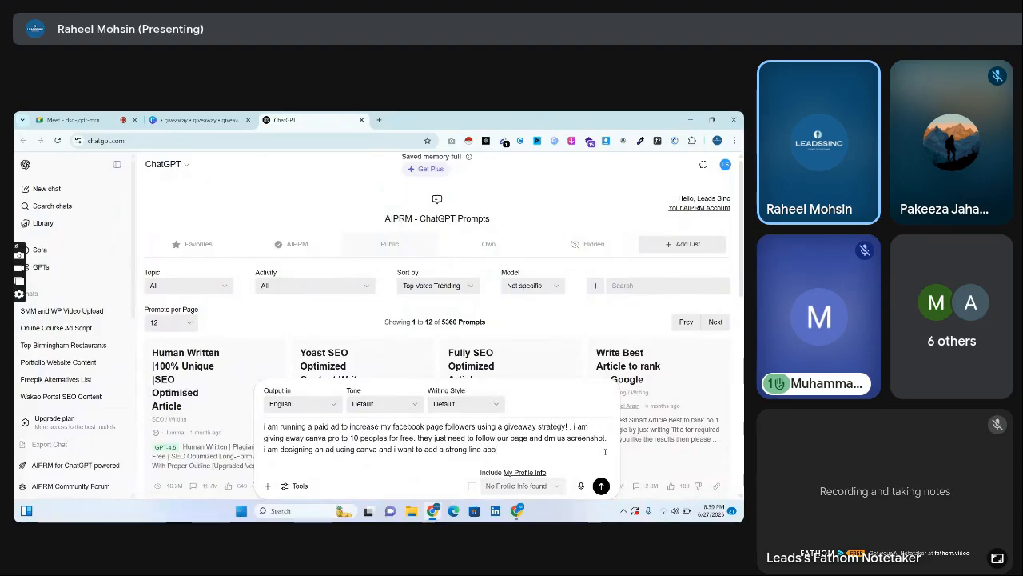
{"action": "type", "text": "ut this .... please write"}
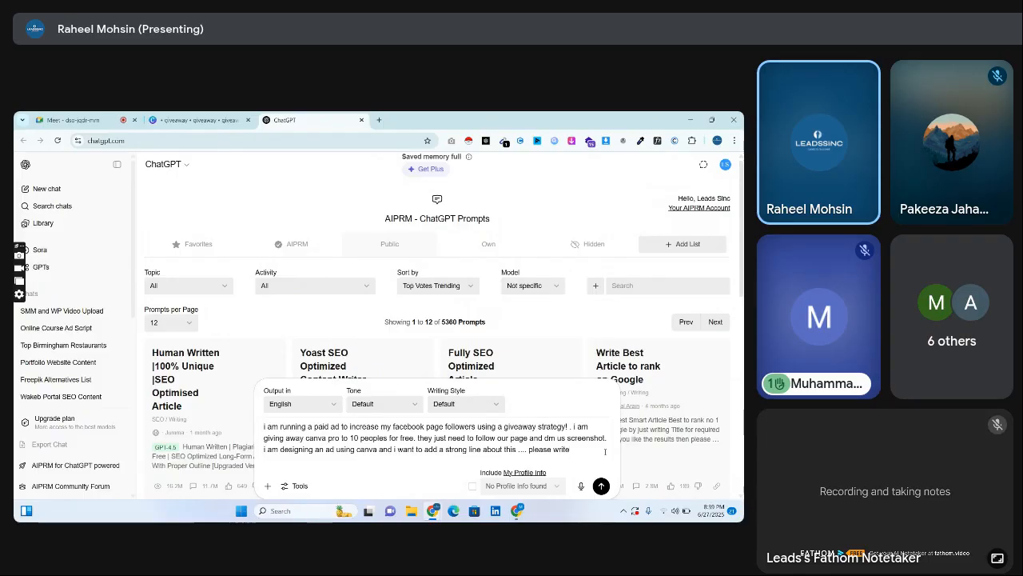
{"action": "key", "text": "Return"}
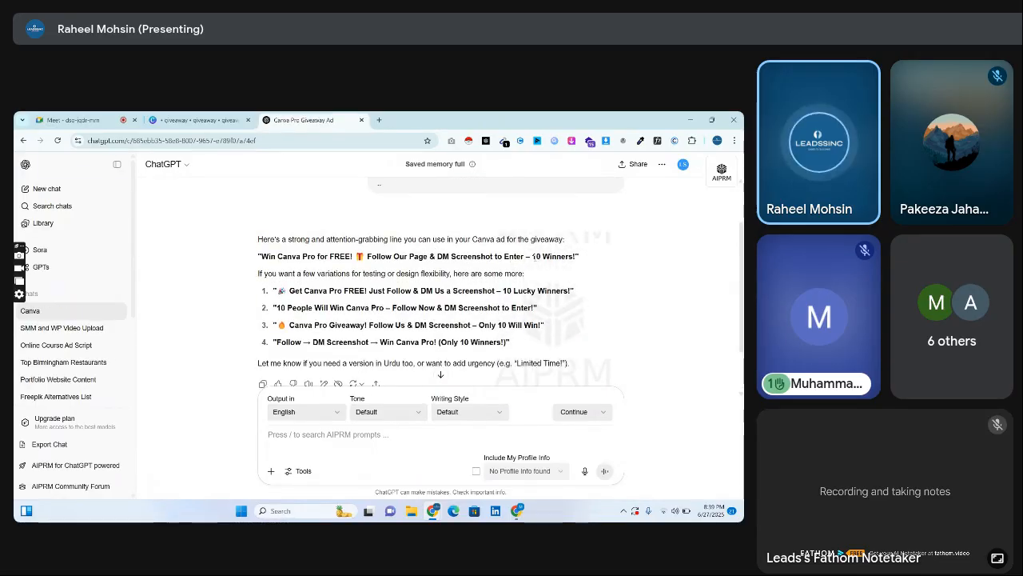
{"action": "left_click_drag", "start_coordinate": [577, 256], "coordinate": [397, 255]}
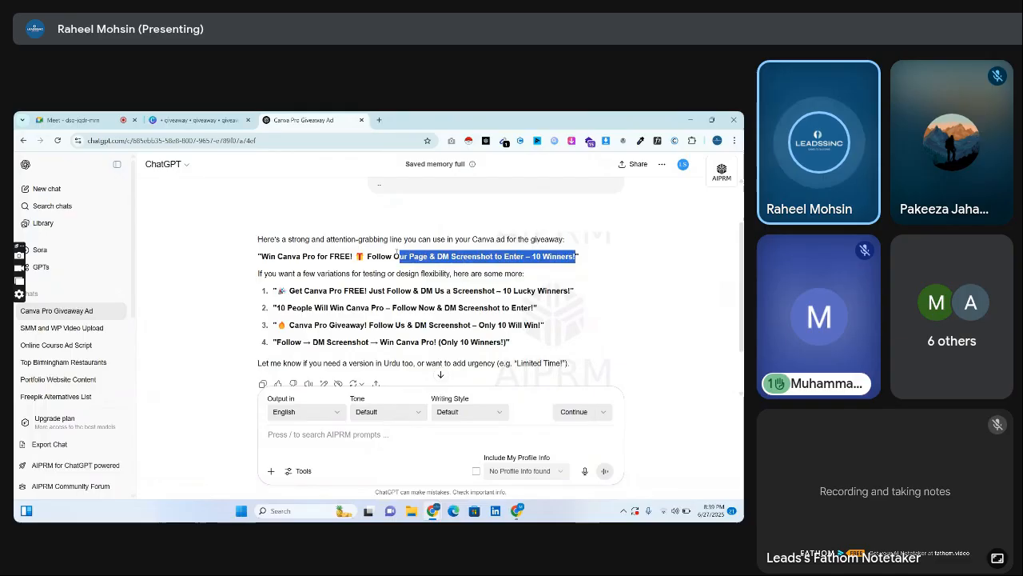
{"action": "left_click", "coordinate": [395, 271]}
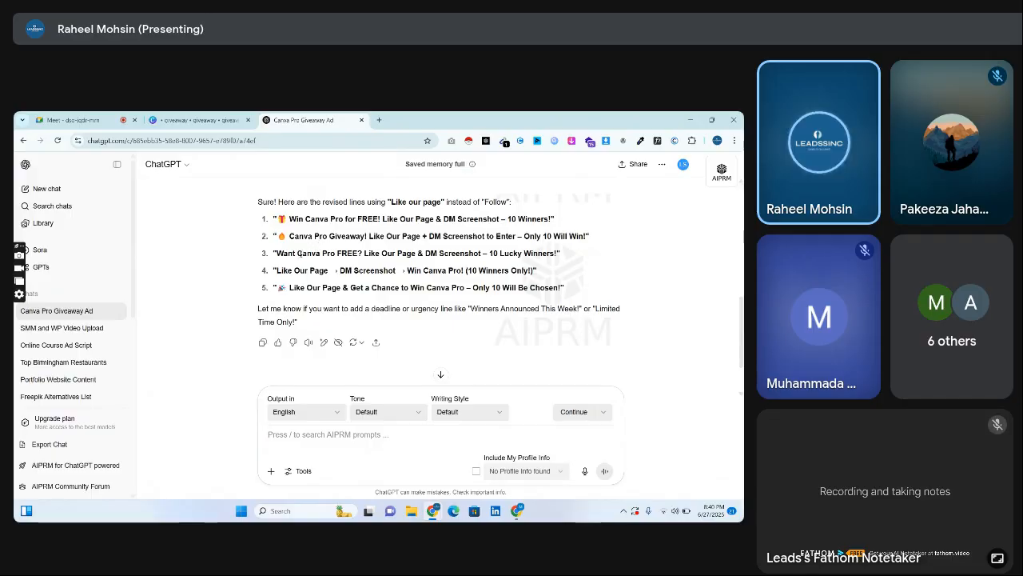
Copy "Want Canva Pro FREE?" from ChatGPT's third revised line into the Canva design and place it along the page's upper edge.
{"action": "left_click_drag", "start_coordinate": [363, 253], "coordinate": [294, 251]}
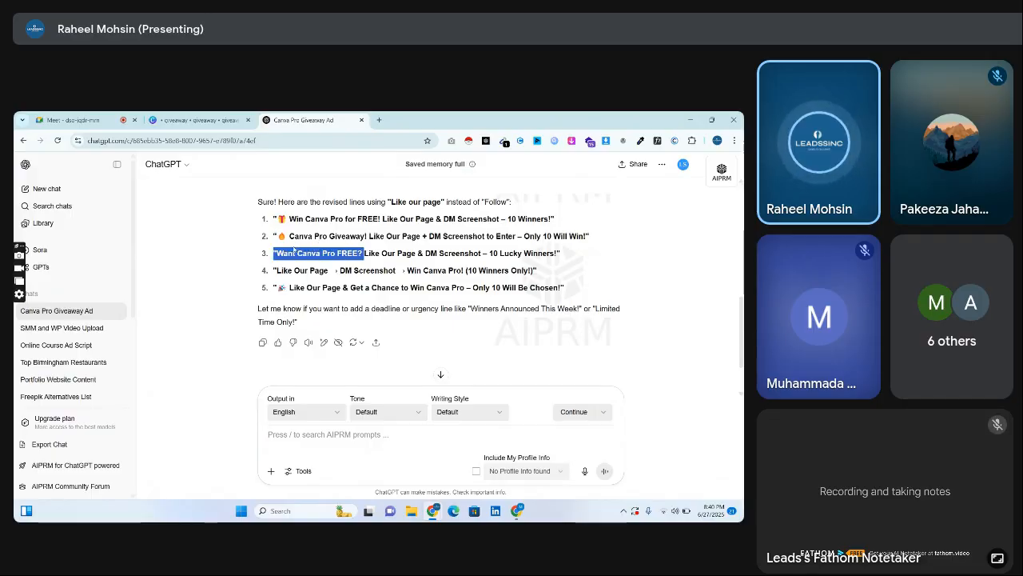
{"action": "left_click", "coordinate": [196, 120]}
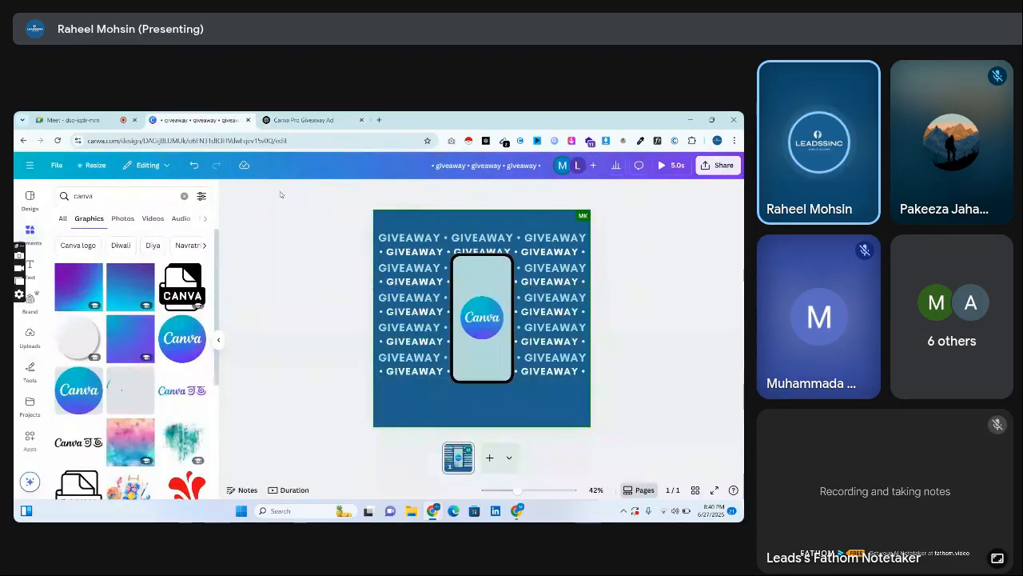
{"action": "key", "text": "ctrl+v"}
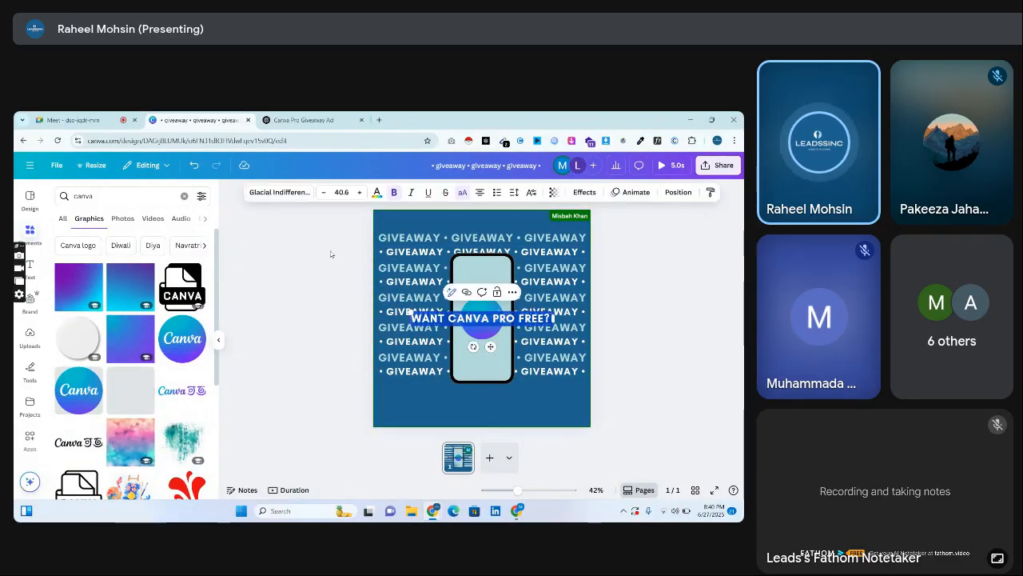
{"action": "left_click_drag", "start_coordinate": [448, 310], "coordinate": [458, 207]}
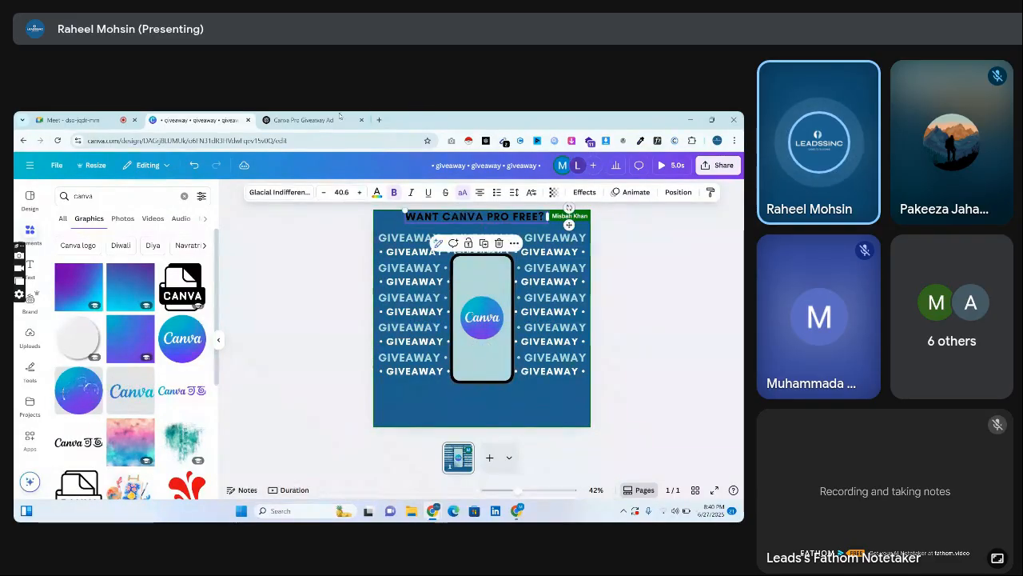
Copy "Like Our Page & DM Screenshot" from the same ChatGPT line into the Canva design and place it just below the headline.
{"action": "left_click", "coordinate": [339, 118]}
{"action": "left_click_drag", "start_coordinate": [365, 253], "coordinate": [482, 254]}
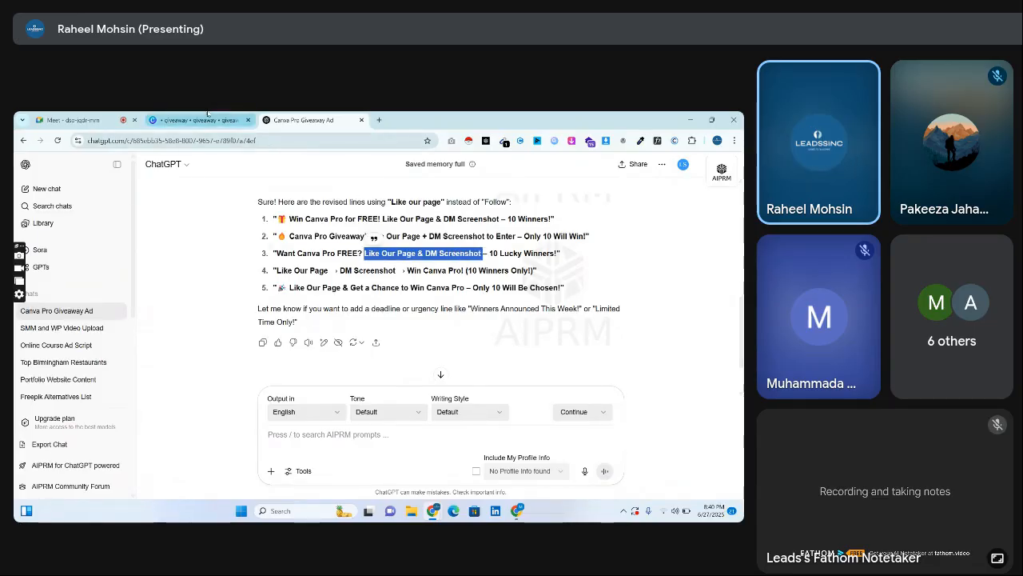
{"action": "left_click", "coordinate": [196, 120]}
{"action": "key", "text": "ctrl+v"}
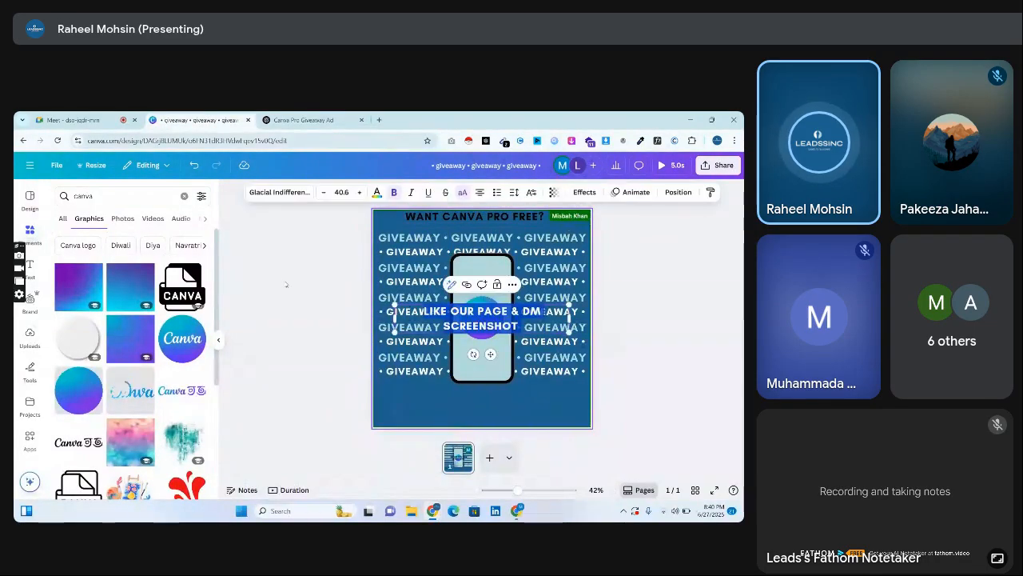
{"action": "left_click_drag", "start_coordinate": [477, 323], "coordinate": [479, 232]}
Copy "10 Lucky Winners!" from the same ChatGPT line into the Canva design and place it beneath the phone.
{"action": "left_click", "coordinate": [319, 117]}
{"action": "left_click", "coordinate": [367, 257]}
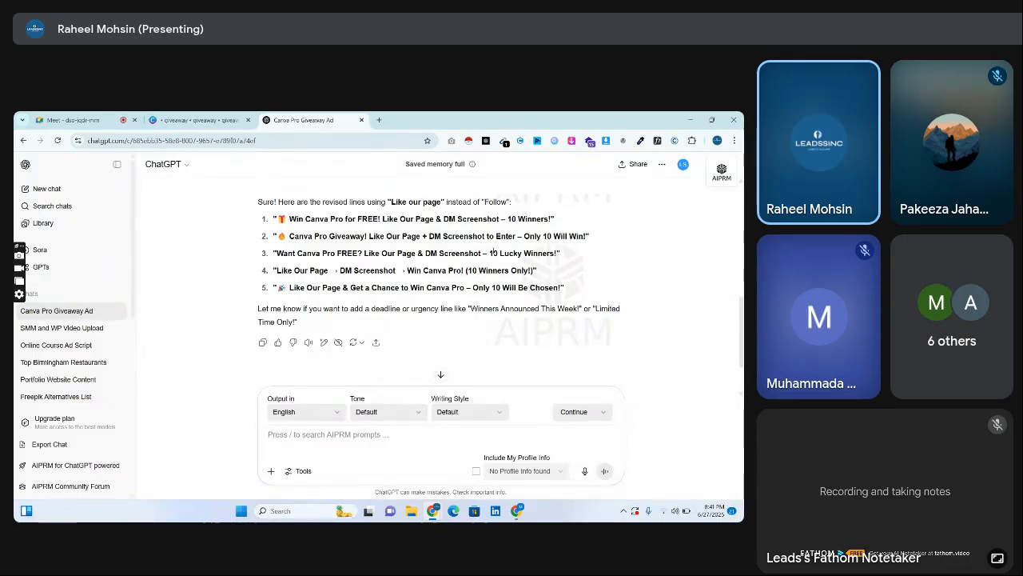
{"action": "left_click_drag", "start_coordinate": [489, 254], "coordinate": [559, 251]}
{"action": "key", "text": "ctrl+c"}
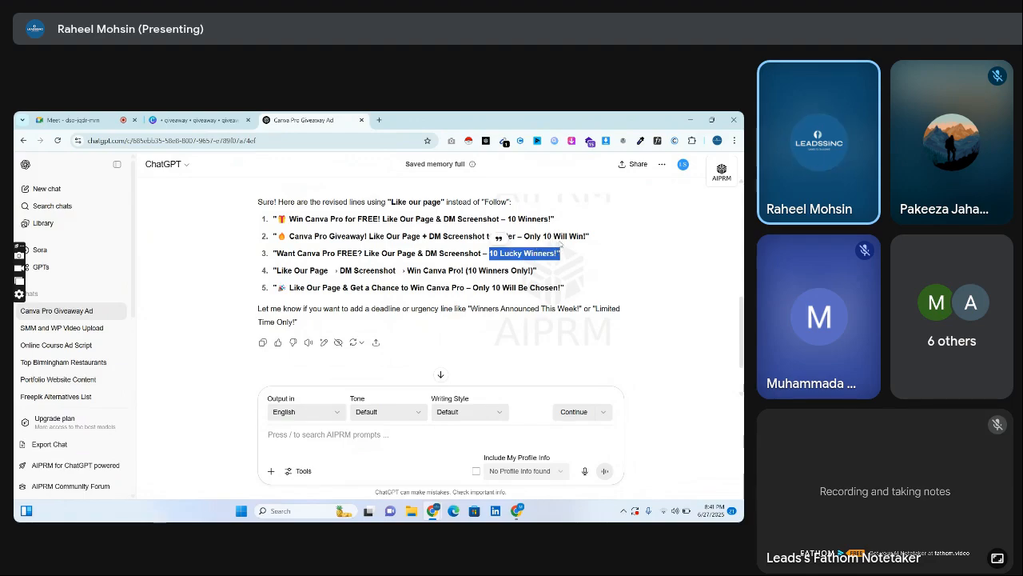
{"action": "left_click", "coordinate": [204, 120]}
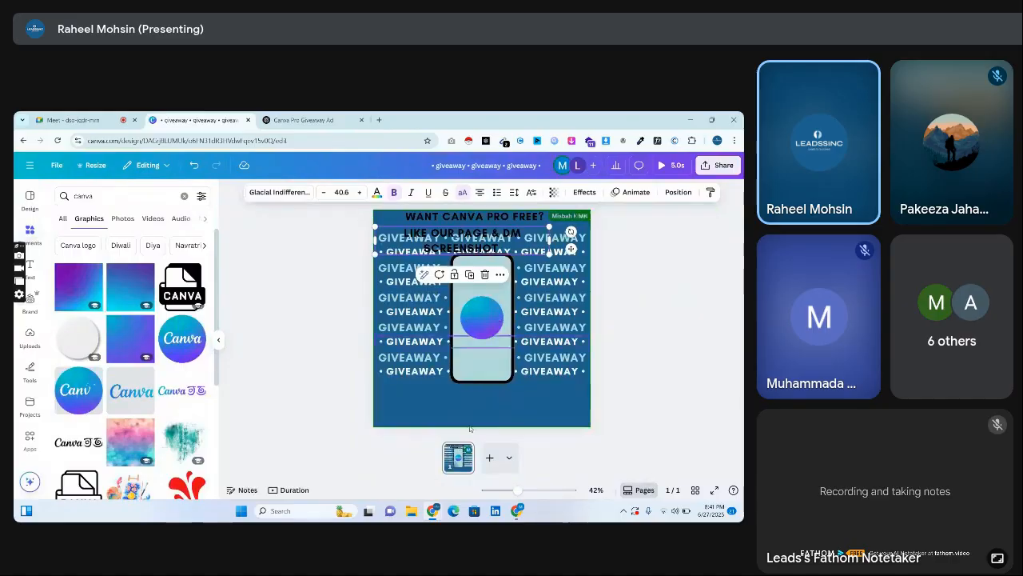
{"action": "key", "text": "ctrl+v"}
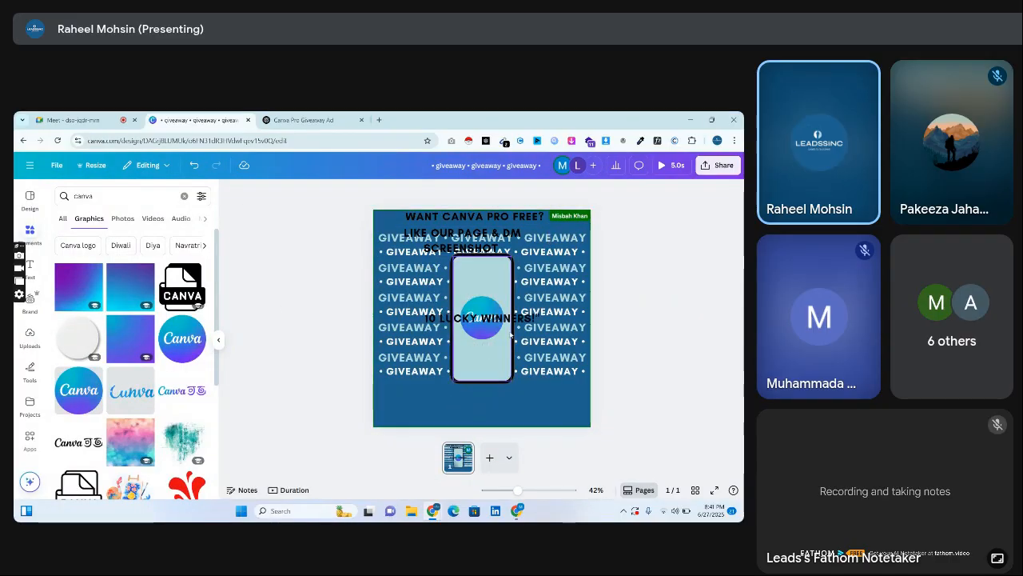
{"action": "left_click_drag", "start_coordinate": [506, 324], "coordinate": [503, 404]}
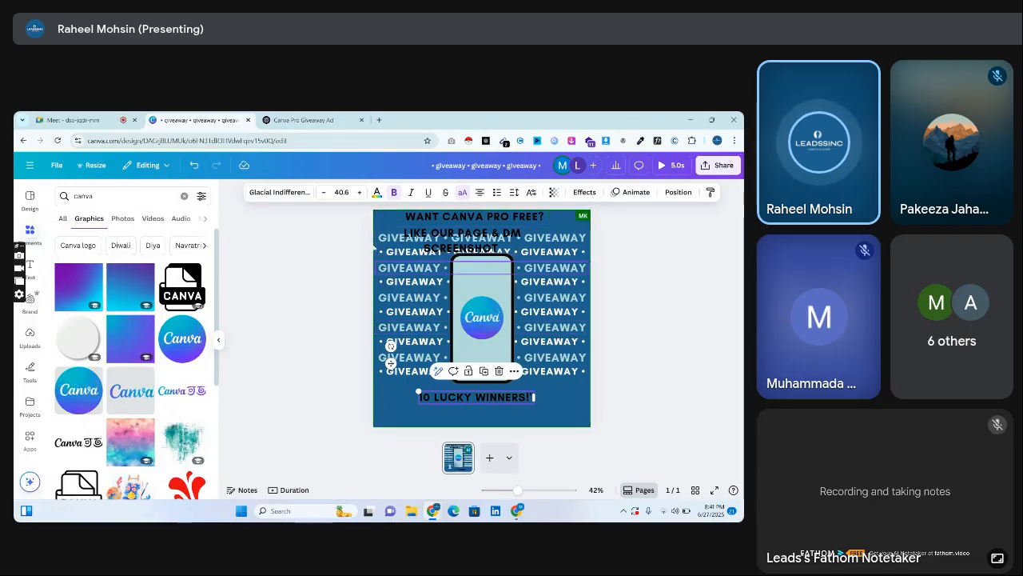
Delete the "Like Our Page & DM Screenshot" text and the two uppermost GIVEAWAY rows from the page.
{"action": "left_click", "coordinate": [389, 235]}
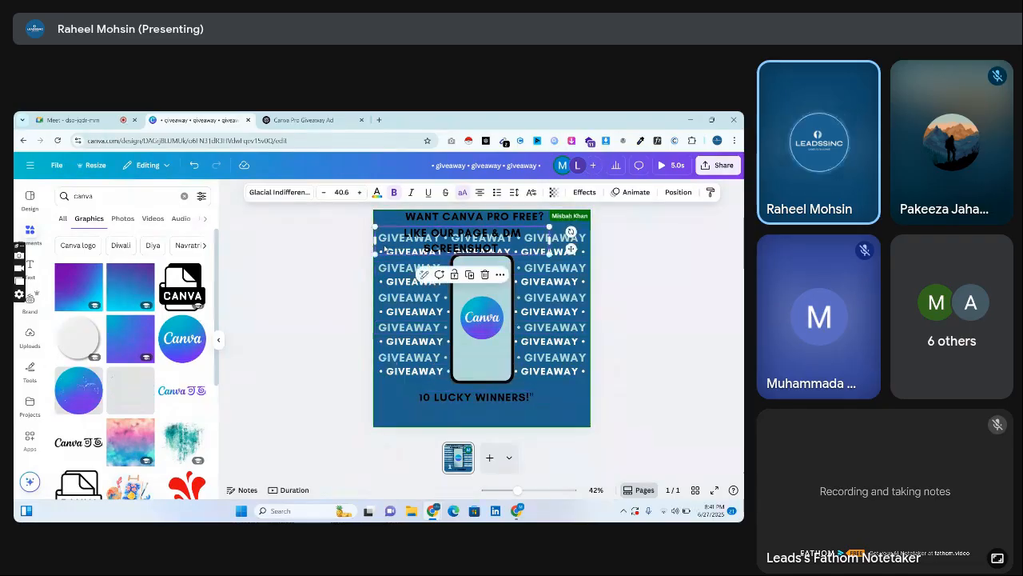
{"action": "left_click", "coordinate": [329, 238]}
{"action": "left_click", "coordinate": [392, 246]}
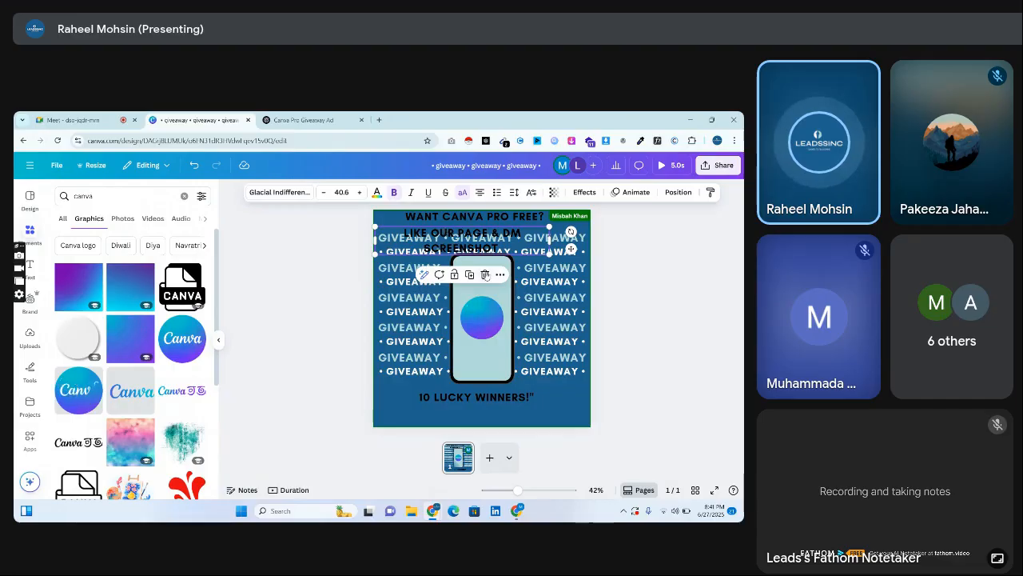
{"action": "key", "text": "Delete"}
{"action": "left_click", "coordinate": [402, 238]}
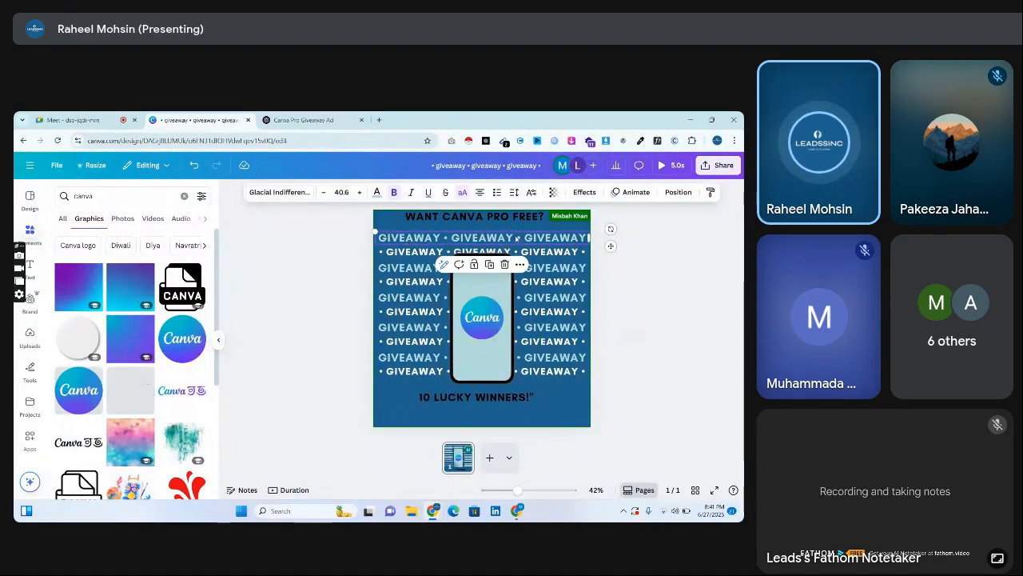
{"action": "key", "text": "Delete"}
{"action": "left_click", "coordinate": [427, 251]}
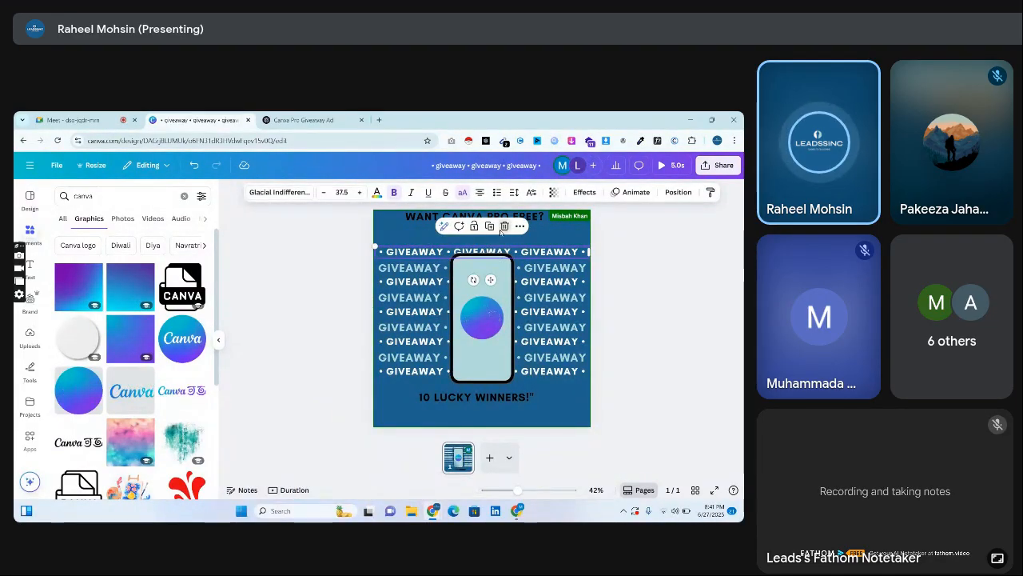
{"action": "key", "text": "Delete"}
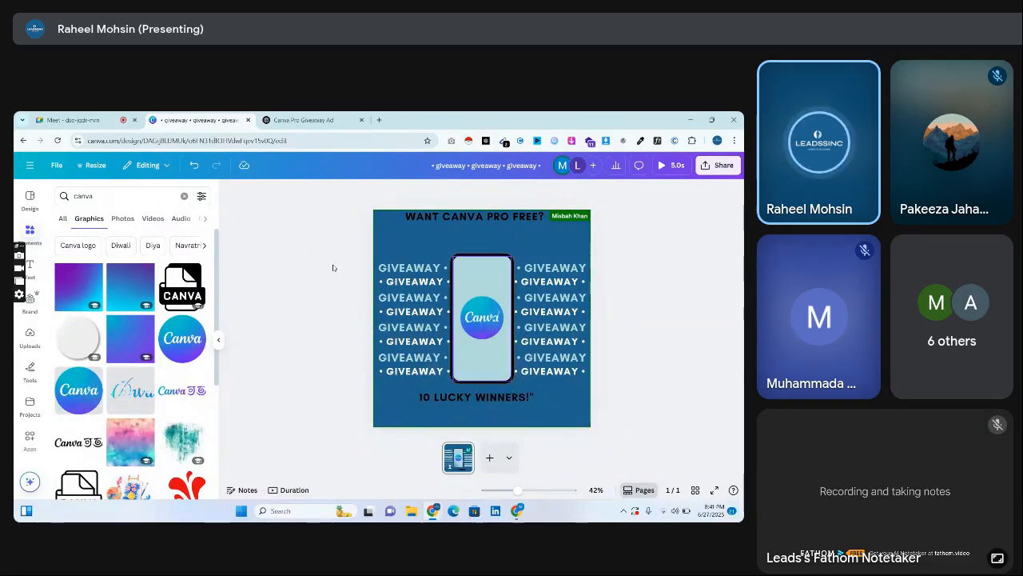
Enlarge the "Want Canva Pro FREE?" headline to about size 59.4, centre it above the phone and colour it white.
{"action": "left_click_drag", "start_coordinate": [465, 224], "coordinate": [507, 247]}
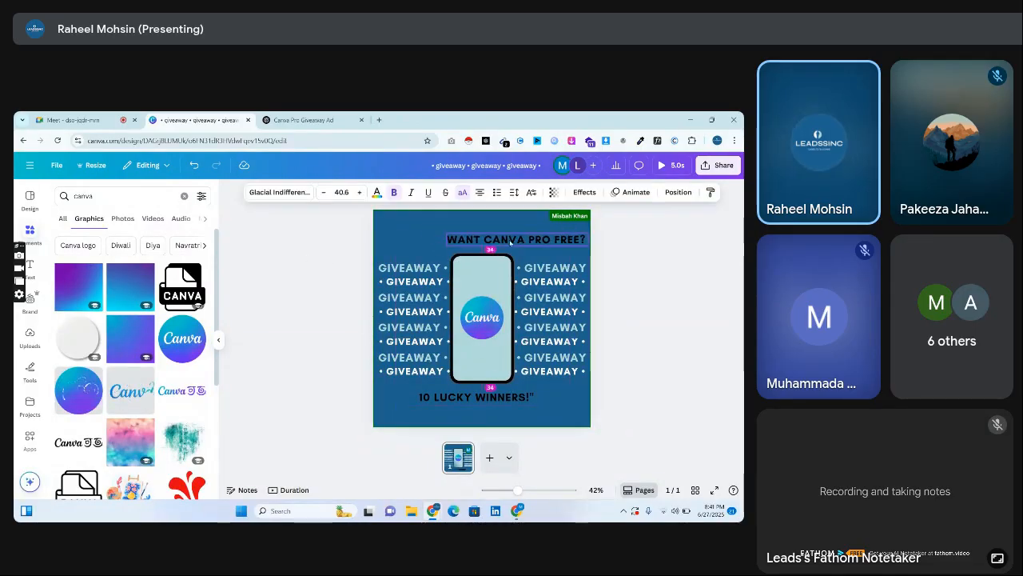
{"action": "mouse_move", "coordinate": [445, 232]}
{"action": "left_mouse_down"}
{"action": "mouse_move", "coordinate": [381, 225]}
{"action": "mouse_move", "coordinate": [434, 227]}
{"action": "left_mouse_up"}
{"action": "left_click_drag", "start_coordinate": [433, 227], "coordinate": [436, 242]}
{"action": "left_click", "coordinate": [377, 192]}
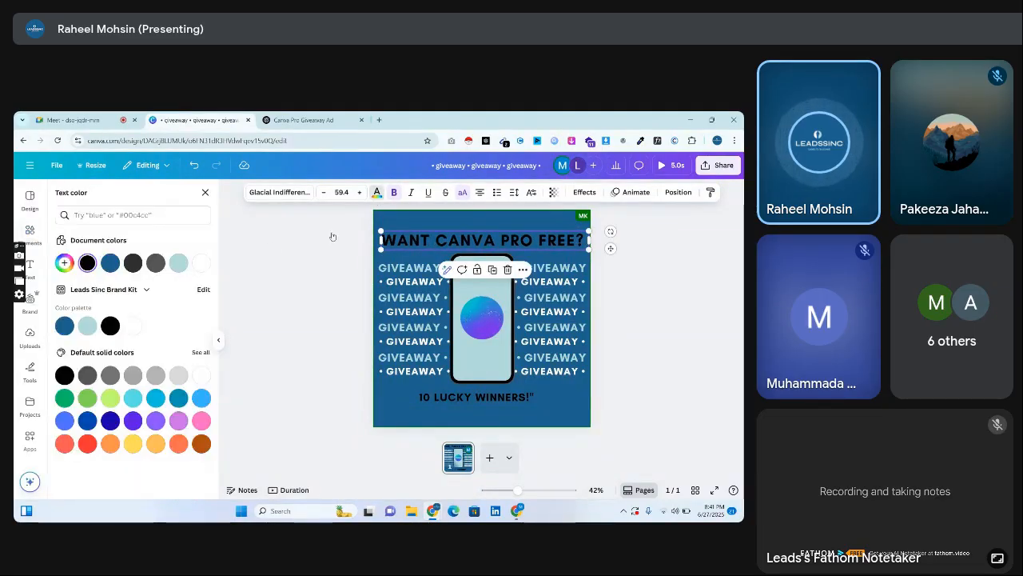
{"action": "left_click", "coordinate": [179, 264]}
{"action": "left_click", "coordinate": [201, 262]}
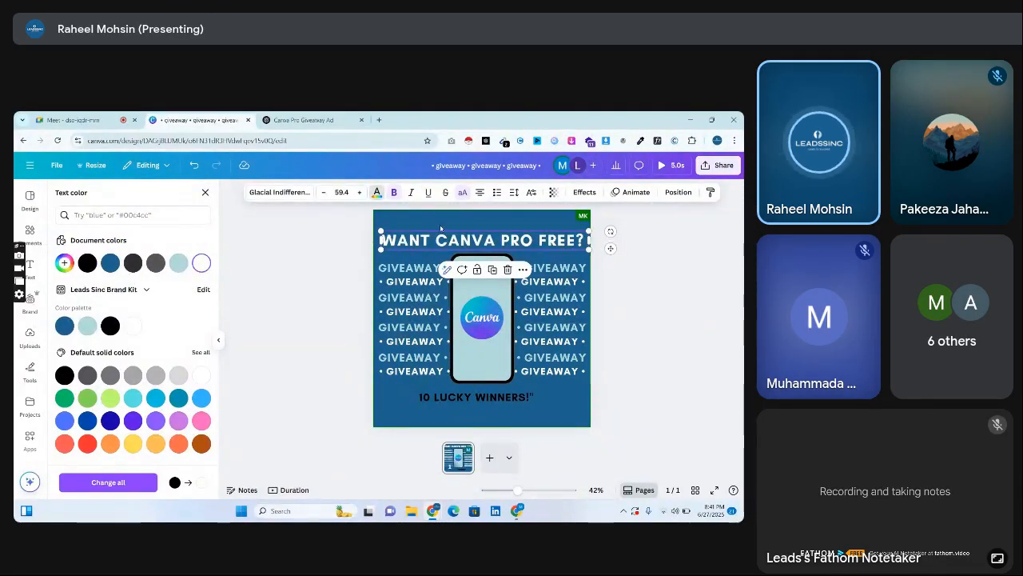
{"action": "left_click", "coordinate": [417, 218]}
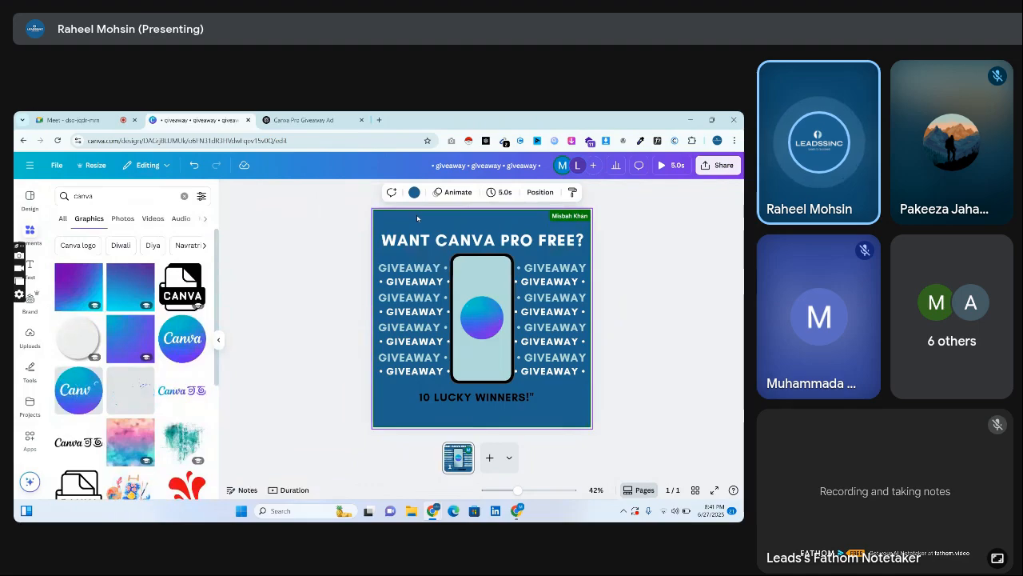
Add a rectangle and reshape it into a pale blue band spanning the headline's width behind the text.
{"action": "key", "text": "r"}
{"action": "left_click_drag", "start_coordinate": [498, 315], "coordinate": [430, 258]}
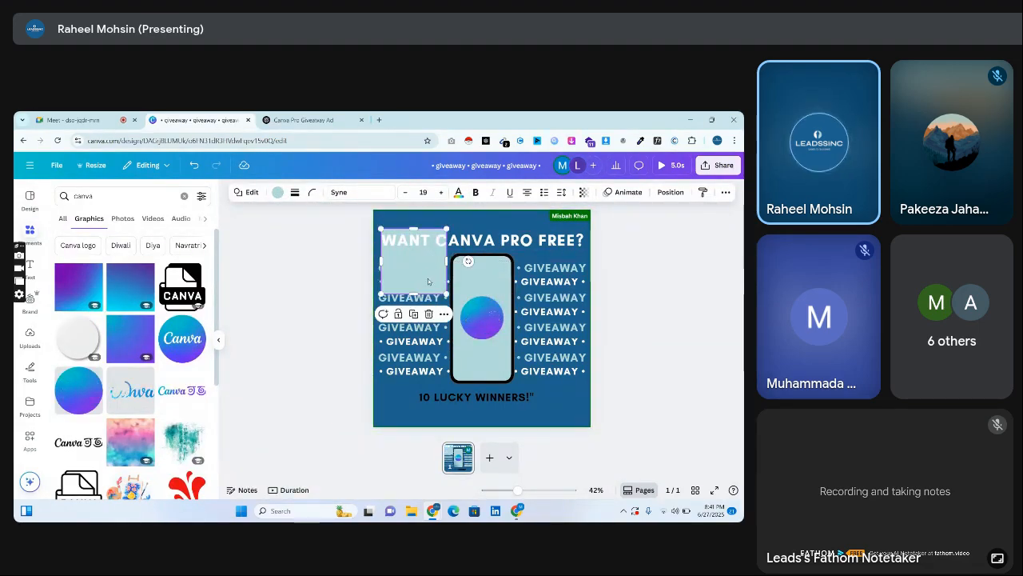
{"action": "left_click_drag", "start_coordinate": [414, 294], "coordinate": [589, 227]}
{"action": "left_click", "coordinate": [278, 193]}
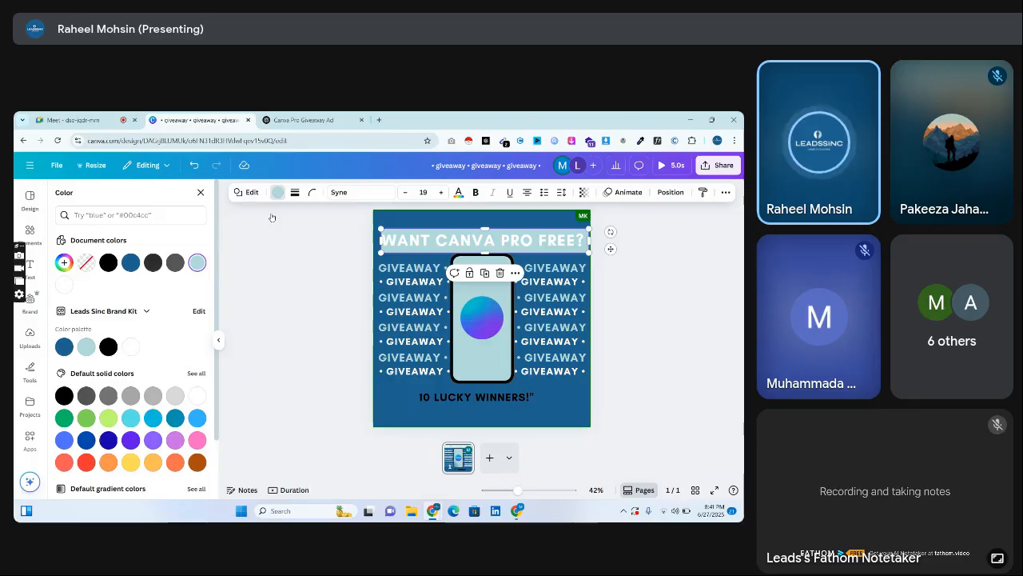
{"action": "left_click", "coordinate": [130, 267]}
{"action": "left_click", "coordinate": [198, 265]}
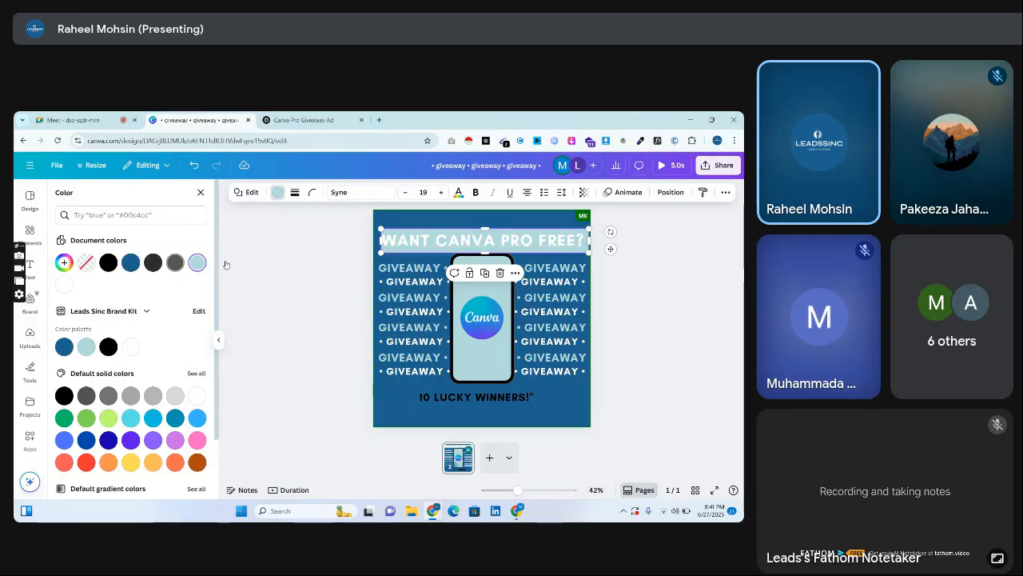
Change the headline's text colour to black.
{"action": "left_click", "coordinate": [410, 242]}
{"action": "left_click", "coordinate": [376, 192]}
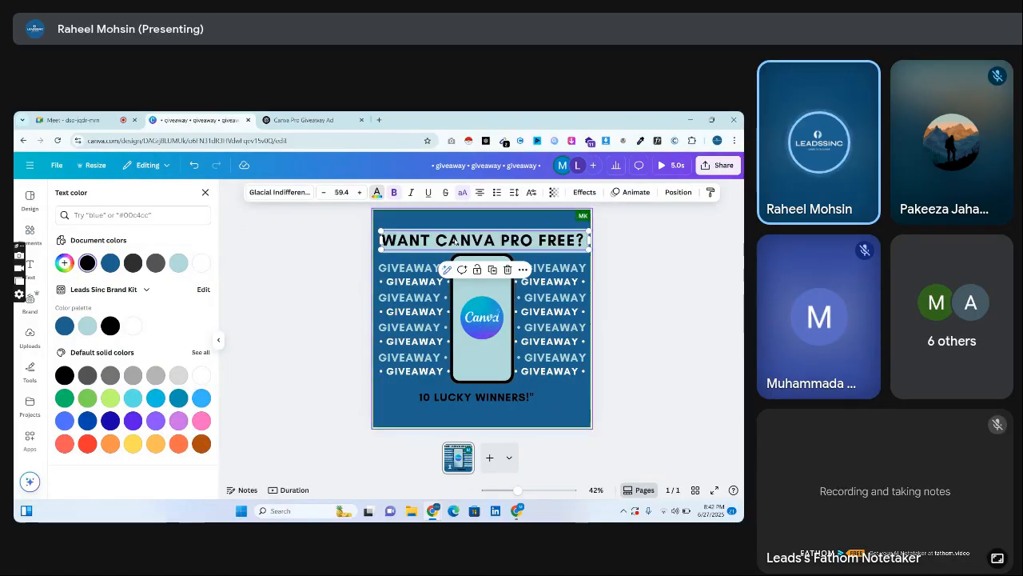
{"action": "left_click", "coordinate": [365, 258]}
Resize the pale blue band to about 1,032 by 121 and shift it with the headline slightly up from the phone.
{"action": "left_click", "coordinate": [405, 246]}
{"action": "left_click", "coordinate": [404, 252]}
{"action": "left_click_drag", "start_coordinate": [380, 241], "coordinate": [399, 246]}
{"action": "key", "text": "Right"}
{"action": "key", "text": "Right"}
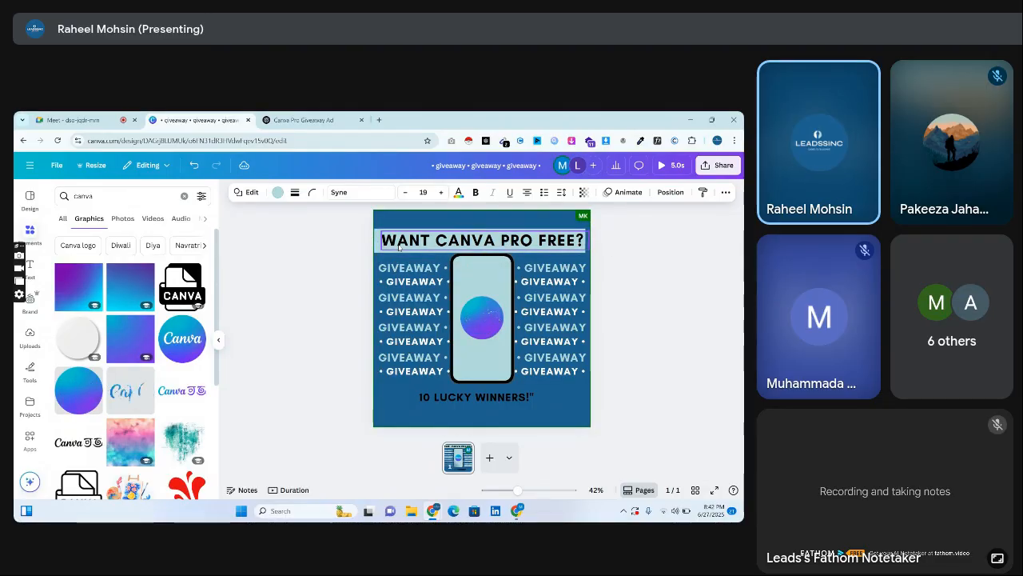
{"action": "left_click", "coordinate": [399, 247]}
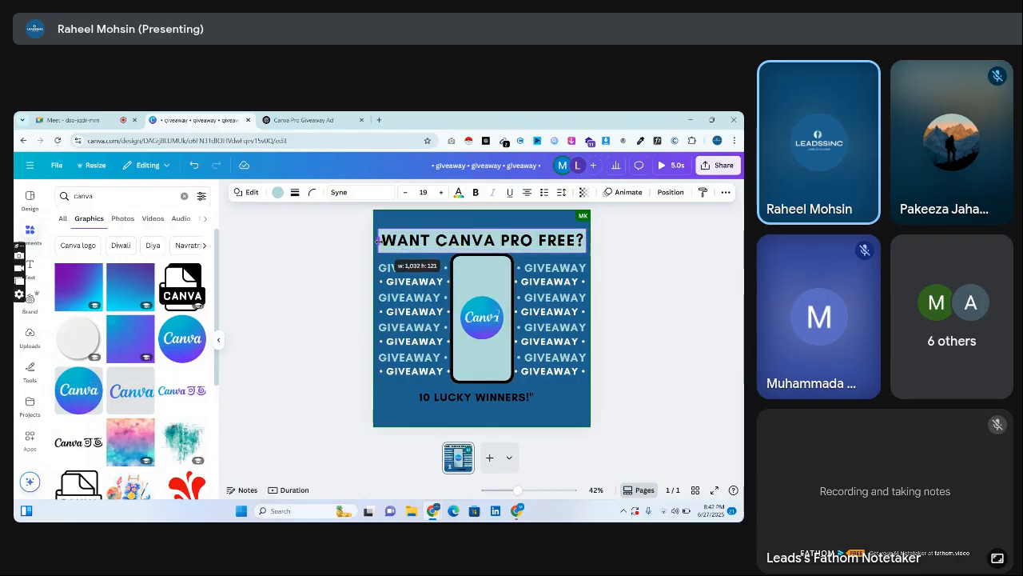
{"action": "left_click", "coordinate": [291, 260]}
{"action": "left_click_drag", "start_coordinate": [299, 238], "coordinate": [413, 241]}
{"action": "left_click", "coordinate": [298, 245]}
Set the headline's font to Syne in bold after comparing the Syne variants.
{"action": "left_click", "coordinate": [420, 237]}
{"action": "left_click", "coordinate": [275, 192]}
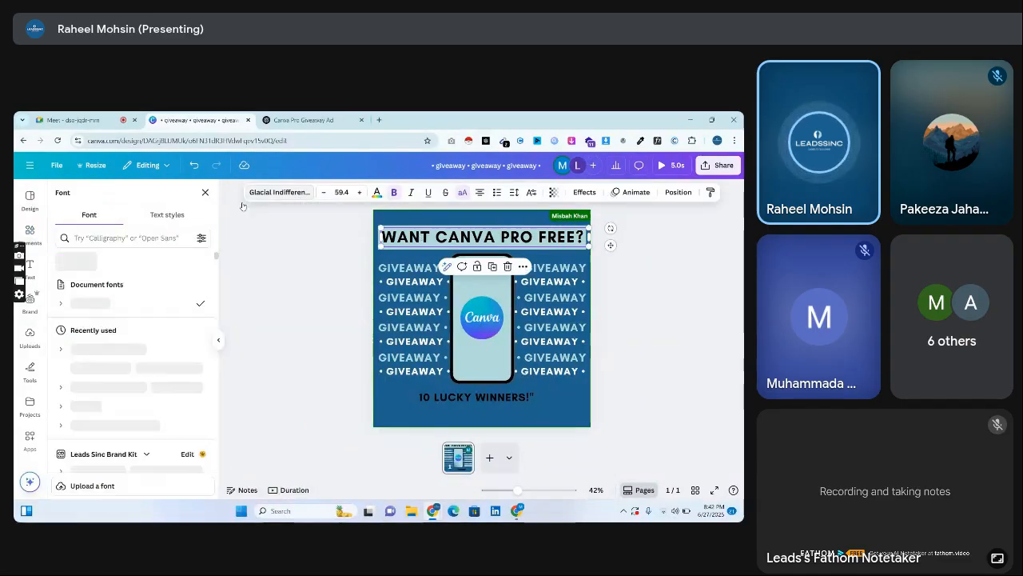
{"action": "left_click", "coordinate": [159, 241]}
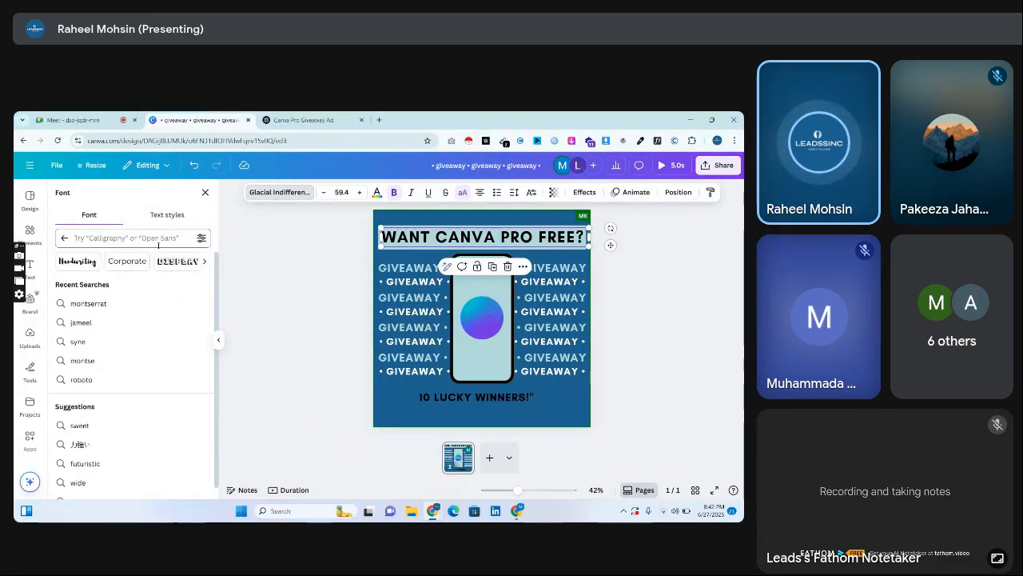
{"action": "type", "text": "syne"}
{"action": "left_click", "coordinate": [126, 285]}
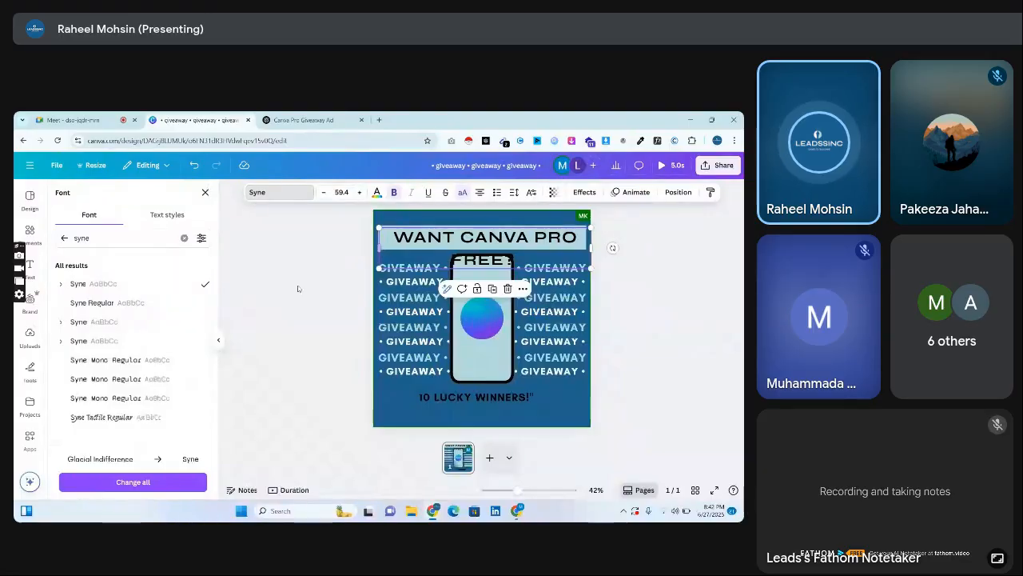
{"action": "left_click", "coordinate": [170, 308]}
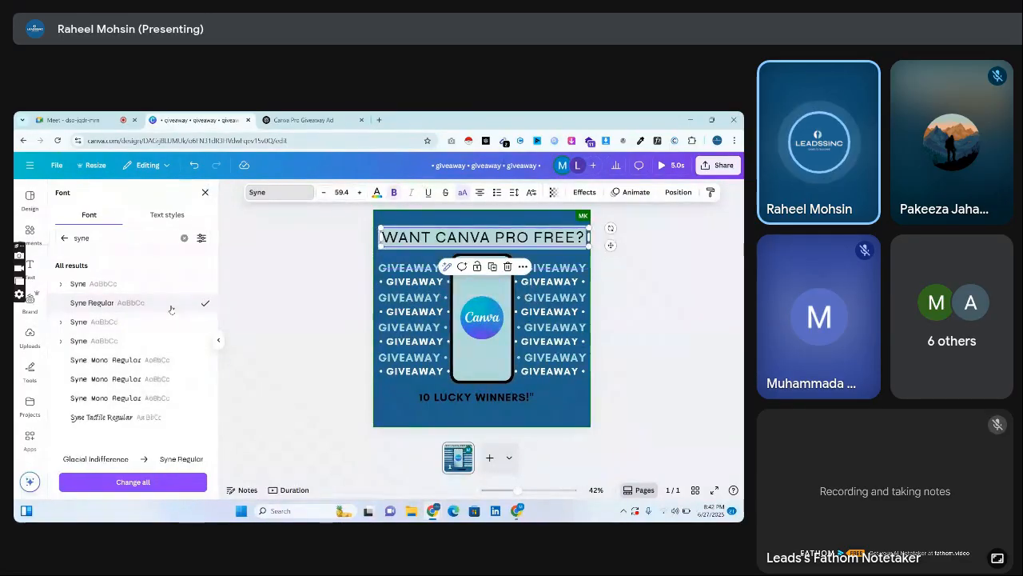
{"action": "left_click", "coordinate": [115, 323]}
{"action": "left_click", "coordinate": [116, 341]}
{"action": "left_click", "coordinate": [394, 193]}
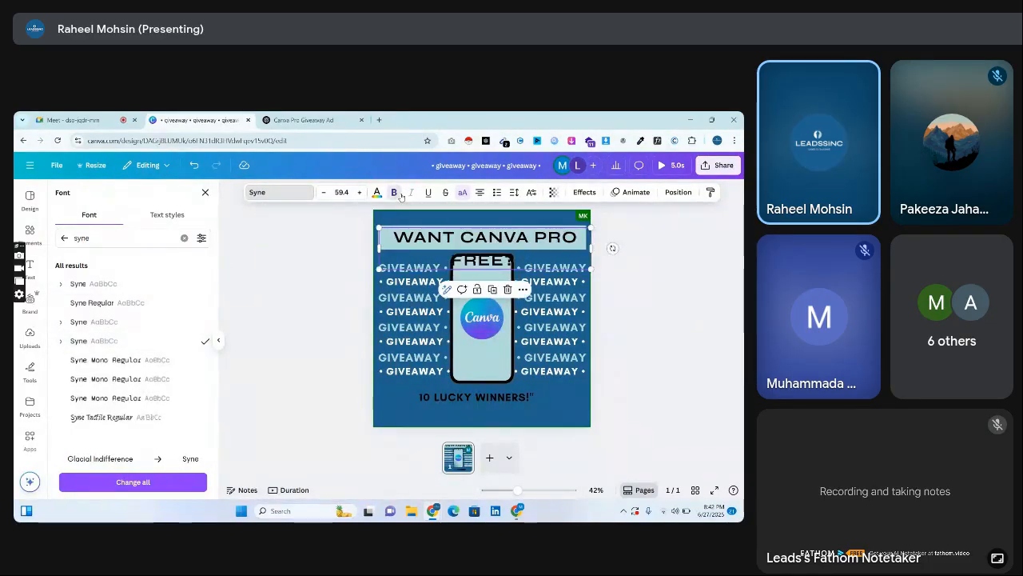
Shrink the headline until it fits on one line and centre it within the pale blue band.
{"action": "left_click_drag", "start_coordinate": [380, 249], "coordinate": [424, 239]}
{"action": "left_click", "coordinate": [338, 247]}
{"action": "left_click", "coordinate": [428, 241]}
{"action": "left_click", "coordinate": [275, 244]}
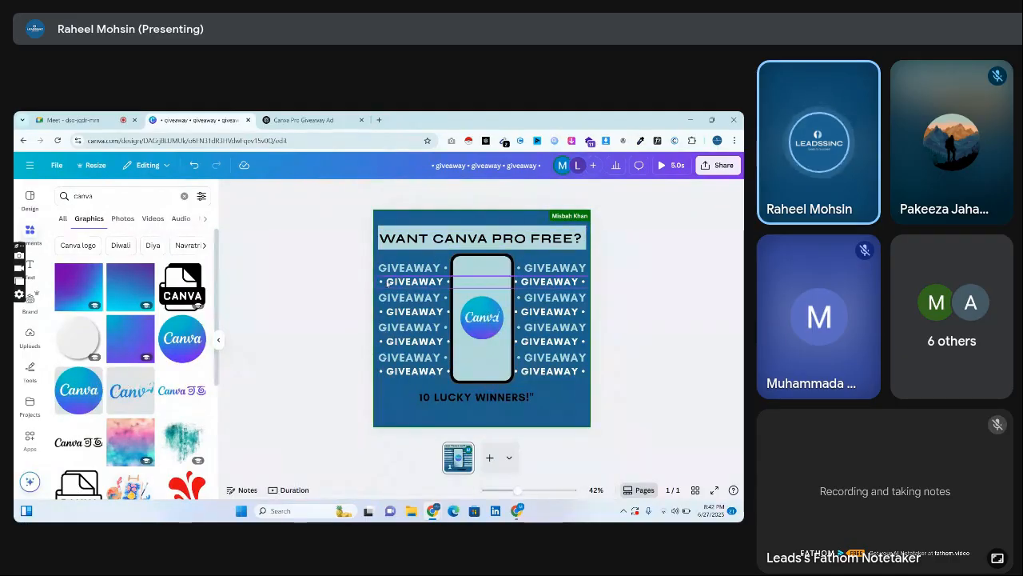
Lower "10 Lucky Winners!" slightly and copy "Like Our Page & DM Screenshot" from ChatGPT's first revised line into the Canva design.
{"action": "left_click_drag", "start_coordinate": [480, 397], "coordinate": [487, 406]}
{"action": "left_click", "coordinate": [302, 120]}
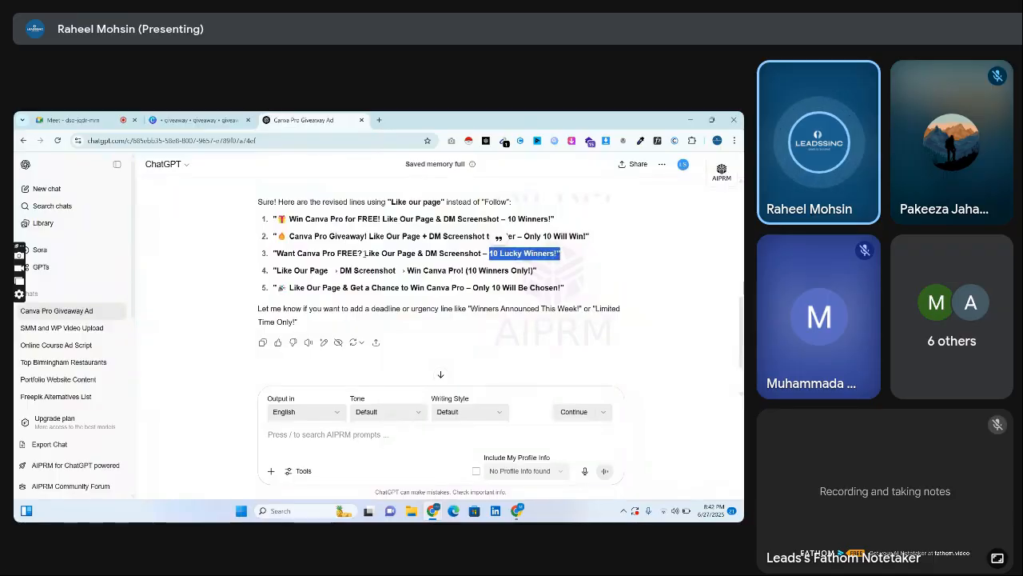
{"action": "left_click", "coordinate": [198, 120]}
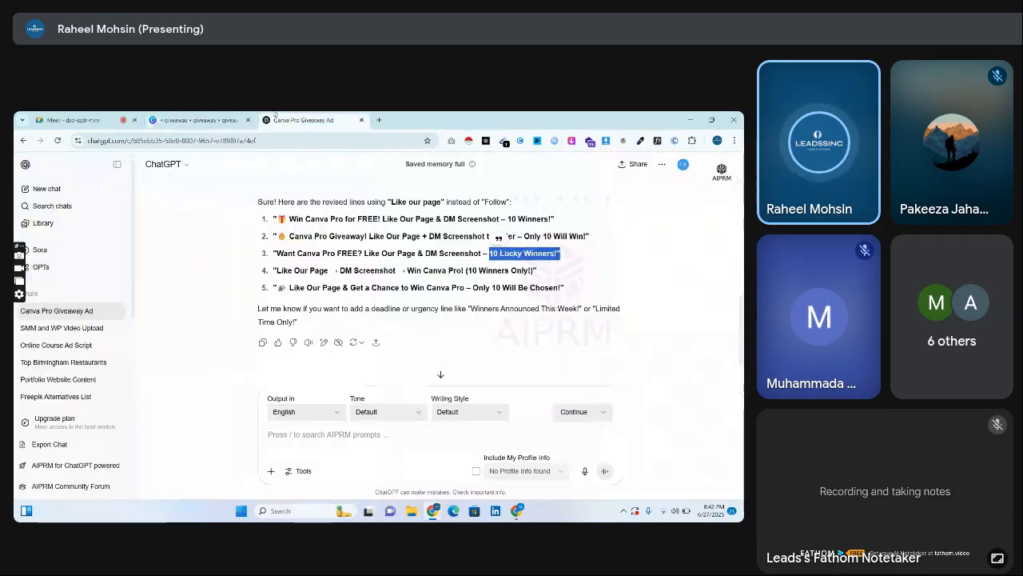
{"action": "key", "text": "ctrl+Tab"}
{"action": "left_click", "coordinate": [464, 261]}
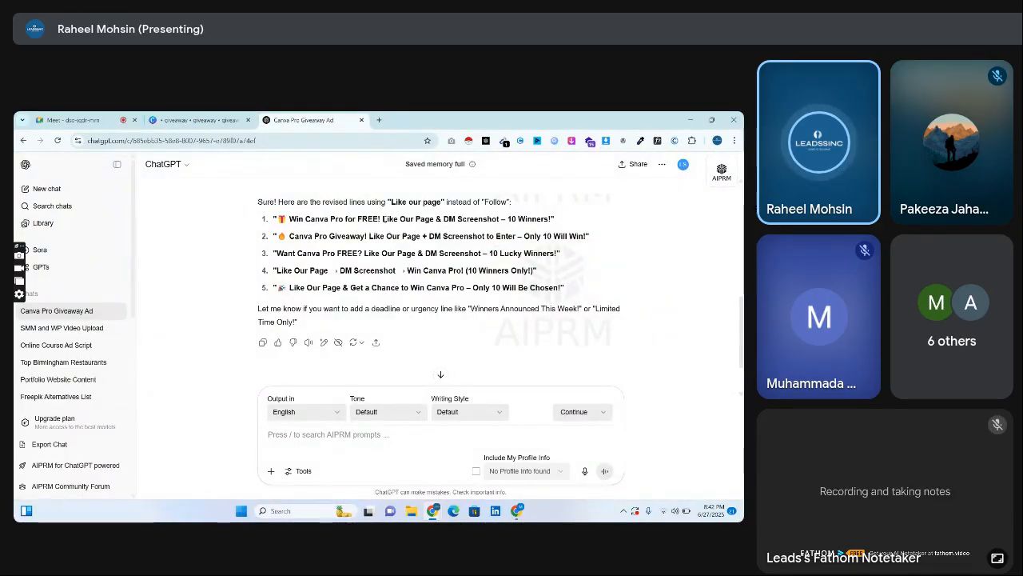
{"action": "left_click_drag", "start_coordinate": [384, 218], "coordinate": [500, 219]}
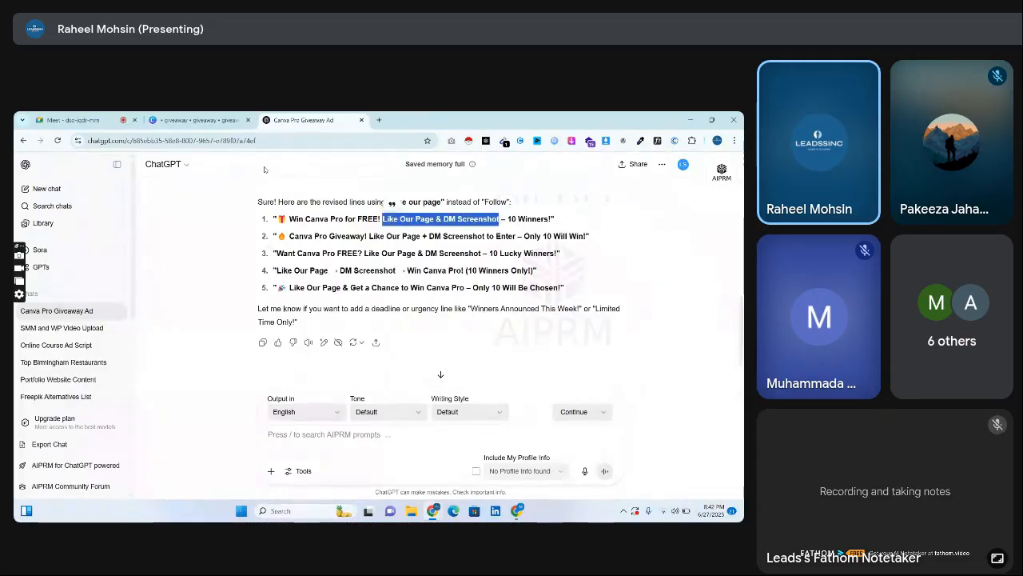
{"action": "left_click", "coordinate": [196, 120]}
{"action": "double_click", "coordinate": [448, 409]}
{"action": "left_click", "coordinate": [389, 399]}
{"action": "key", "text": "ctrl+v"}
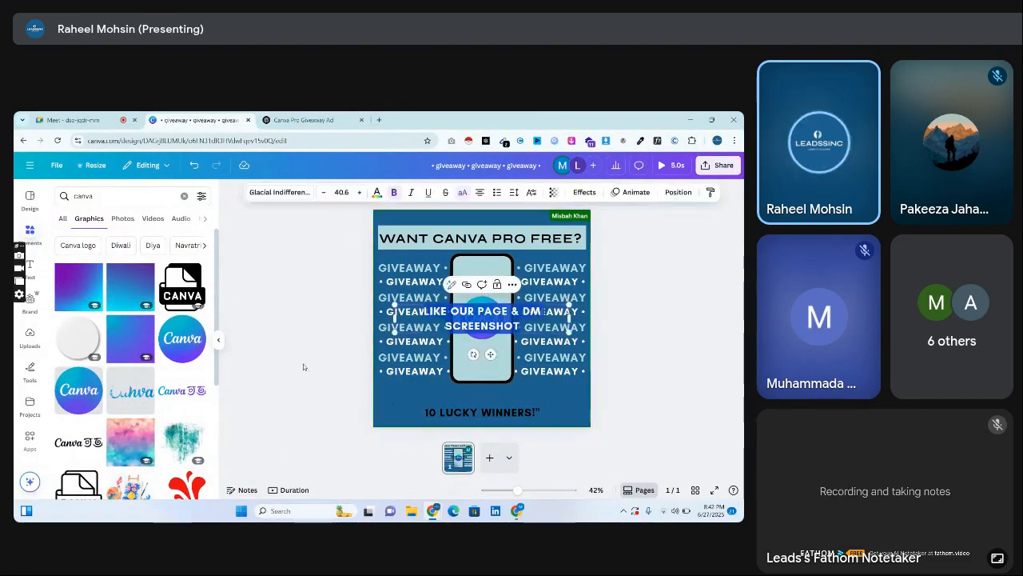
Move the pasted line beneath the phone and shorten its text to "LIKE OUR PAGE".
{"action": "left_click_drag", "start_coordinate": [502, 322], "coordinate": [514, 403]}
{"action": "double_click", "coordinate": [492, 400]}
{"action": "key", "text": "BackSpace"}
{"action": "key", "text": "Escape"}
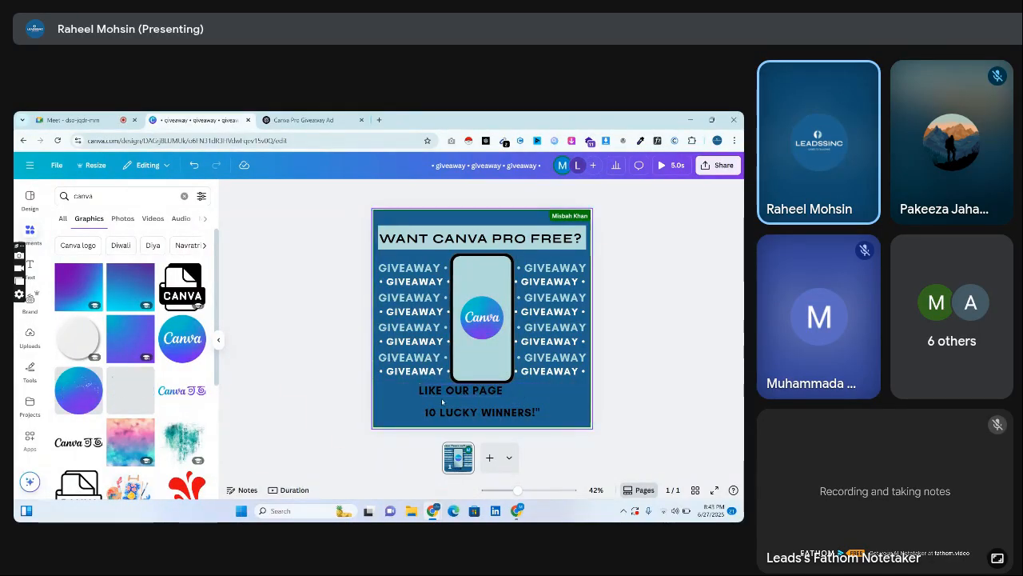
Colour "LIKE OUR PAGE" white, resize it to about 32.9 and place it near the page's lower-right edge.
{"action": "left_click_drag", "start_coordinate": [453, 391], "coordinate": [473, 397]}
{"action": "left_click", "coordinate": [359, 192]}
{"action": "left_click", "coordinate": [376, 191]}
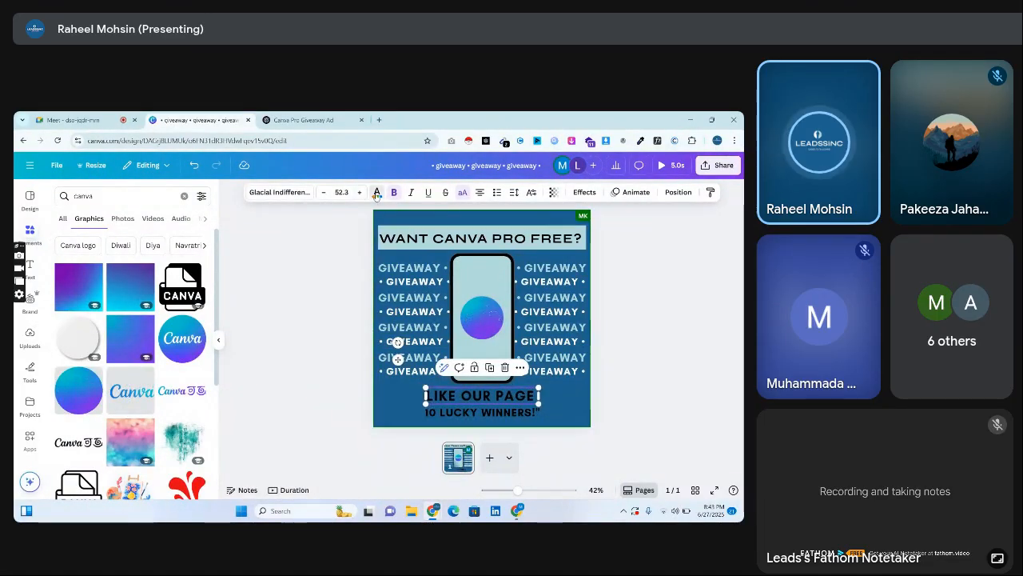
{"action": "left_click", "coordinate": [199, 266]}
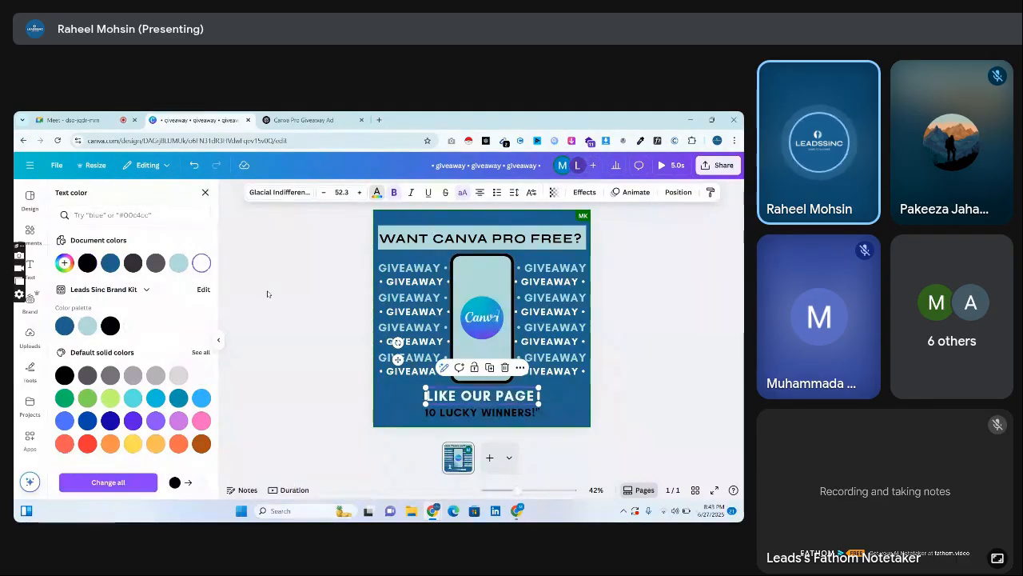
{"action": "left_click", "coordinate": [400, 375]}
{"action": "left_click_drag", "start_coordinate": [455, 394], "coordinate": [549, 399]}
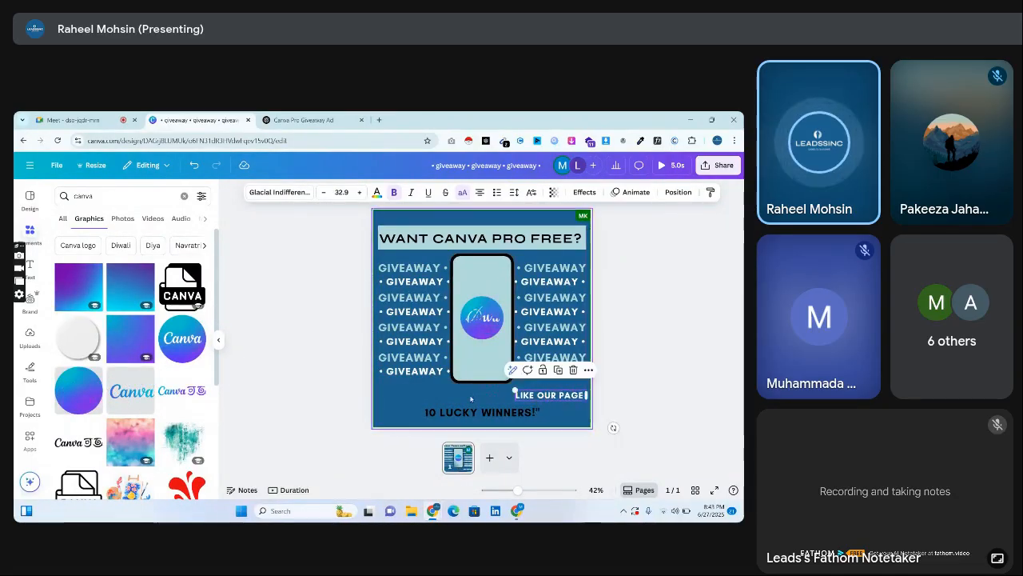
Duplicate the headline's pale blue band, shorten the copy and place it over "LIKE OUR PAGE".
{"action": "left_click", "coordinate": [416, 236]}
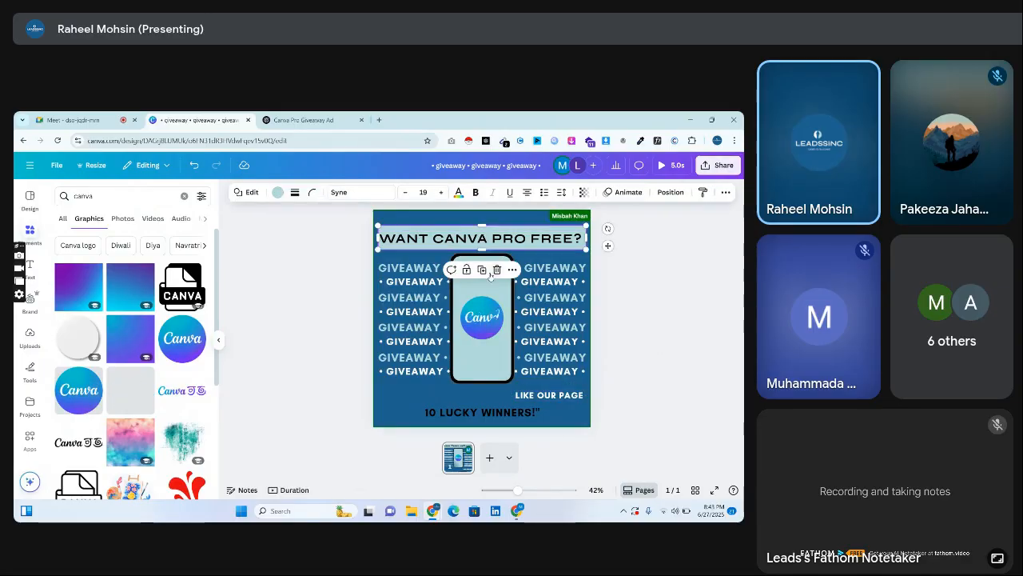
{"action": "left_click", "coordinate": [482, 270]}
{"action": "left_click_drag", "start_coordinate": [468, 262], "coordinate": [470, 414]}
{"action": "left_click_drag", "start_coordinate": [377, 396], "coordinate": [528, 397]}
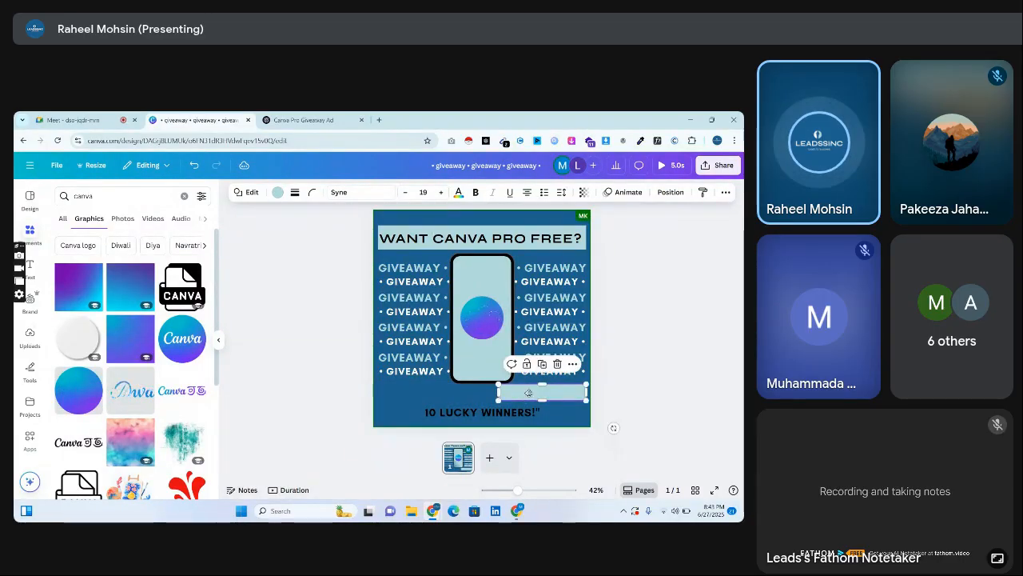
Send the duplicated band behind the "LIKE OUR PAGE" text and narrow it to fit the line.
{"action": "right_click", "coordinate": [528, 392]}
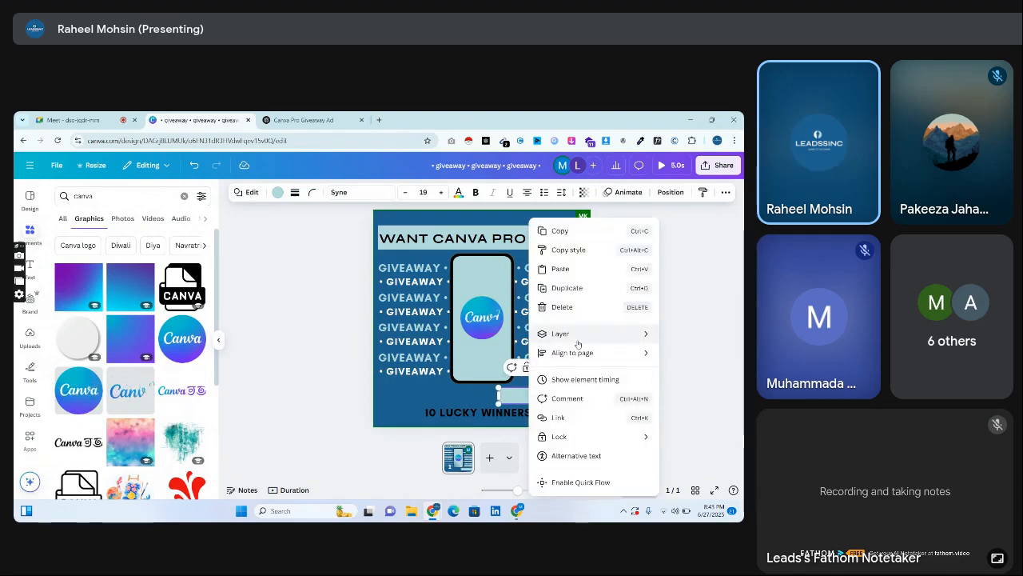
{"action": "mouse_move", "coordinate": [577, 343]}
{"action": "left_click", "coordinate": [476, 372]}
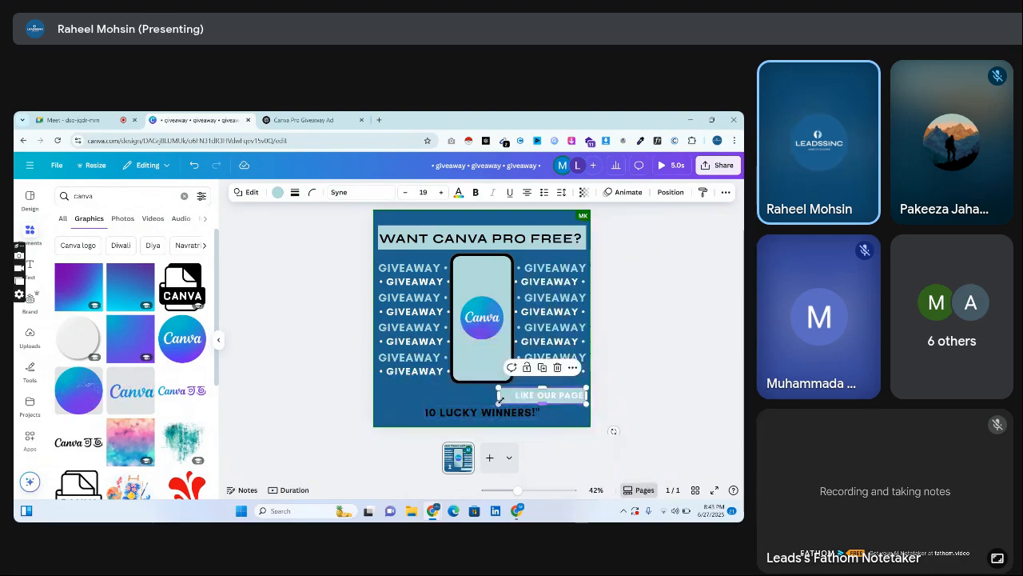
{"action": "left_click_drag", "start_coordinate": [500, 397], "coordinate": [512, 397]}
{"action": "left_click", "coordinate": [476, 401]}
Colour the "LIKE OUR PAGE" text black.
{"action": "left_click", "coordinate": [549, 396]}
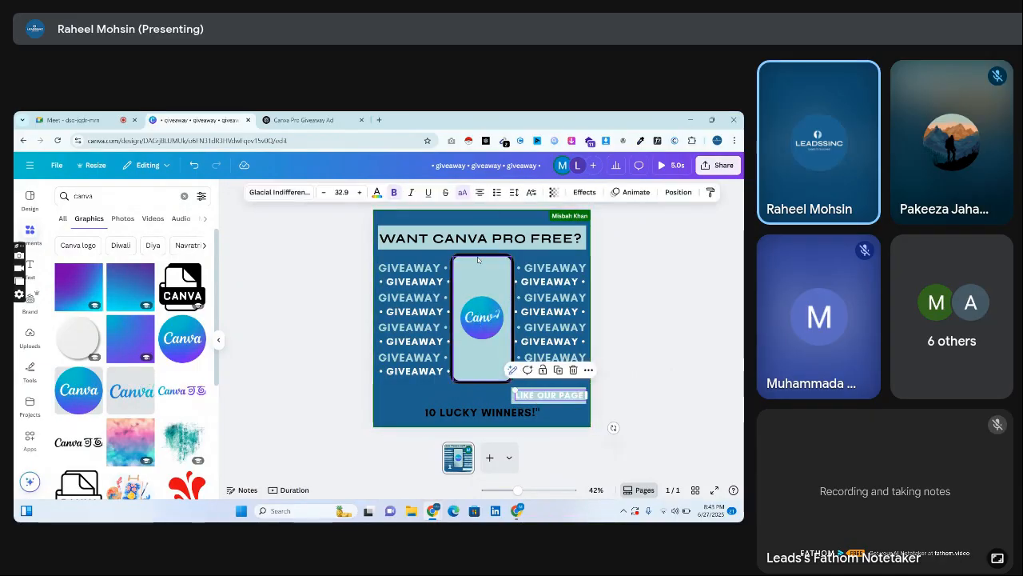
{"action": "left_click", "coordinate": [378, 193]}
{"action": "left_click", "coordinate": [87, 262]}
{"action": "left_click", "coordinate": [465, 372]}
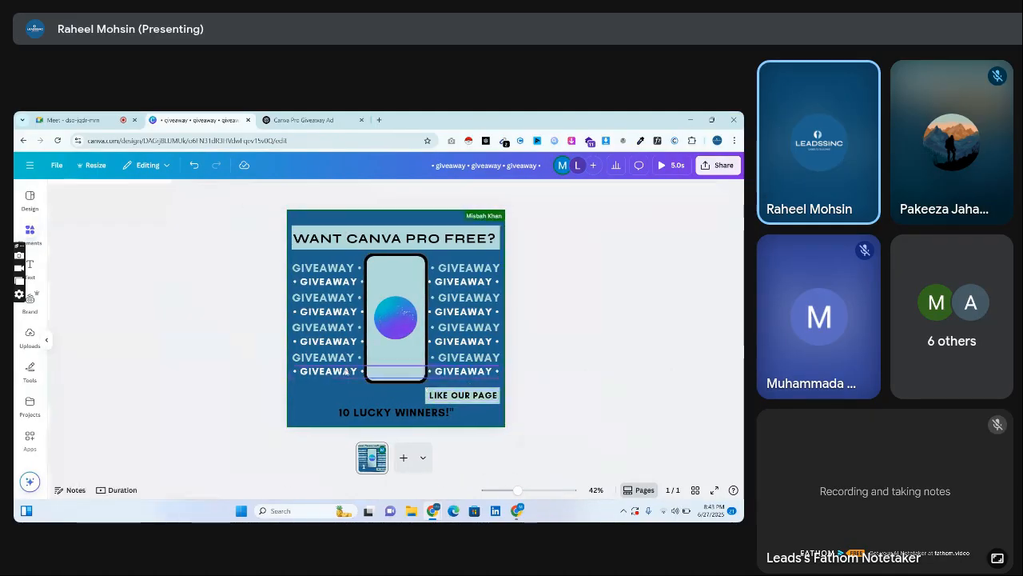
Change the "LIKE OUR PAGE" font to Montserrat and shrink the text to fit inside its pale blue band.
{"action": "left_click", "coordinate": [537, 400]}
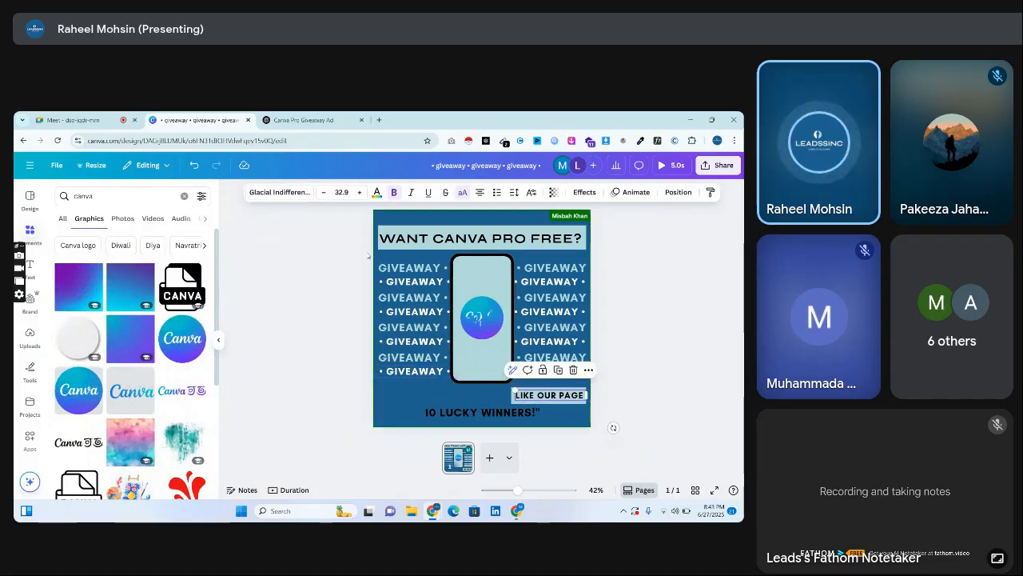
{"action": "left_click", "coordinate": [302, 193]}
{"action": "type", "text": "syne"}
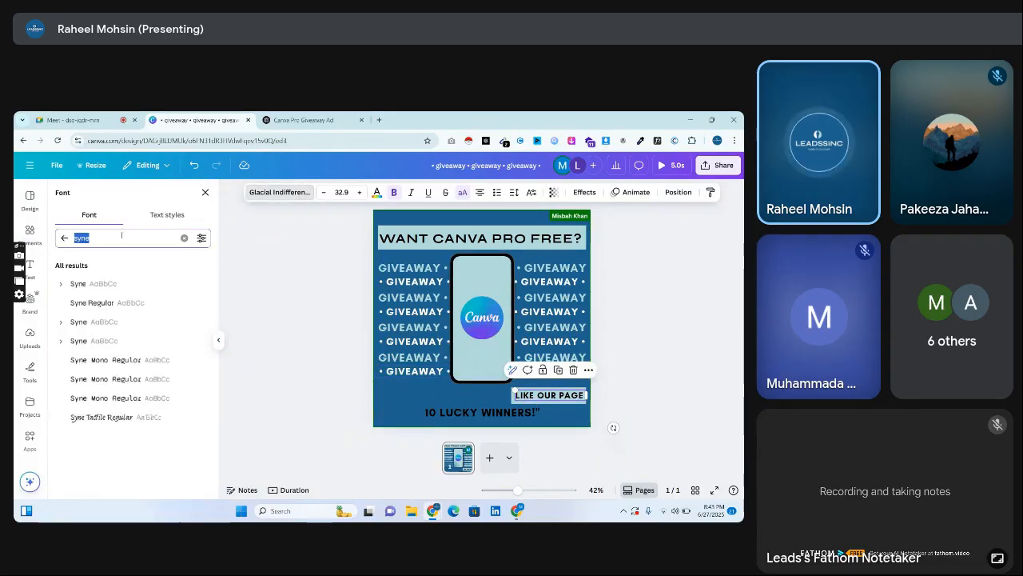
{"action": "type", "text": "montserrat"}
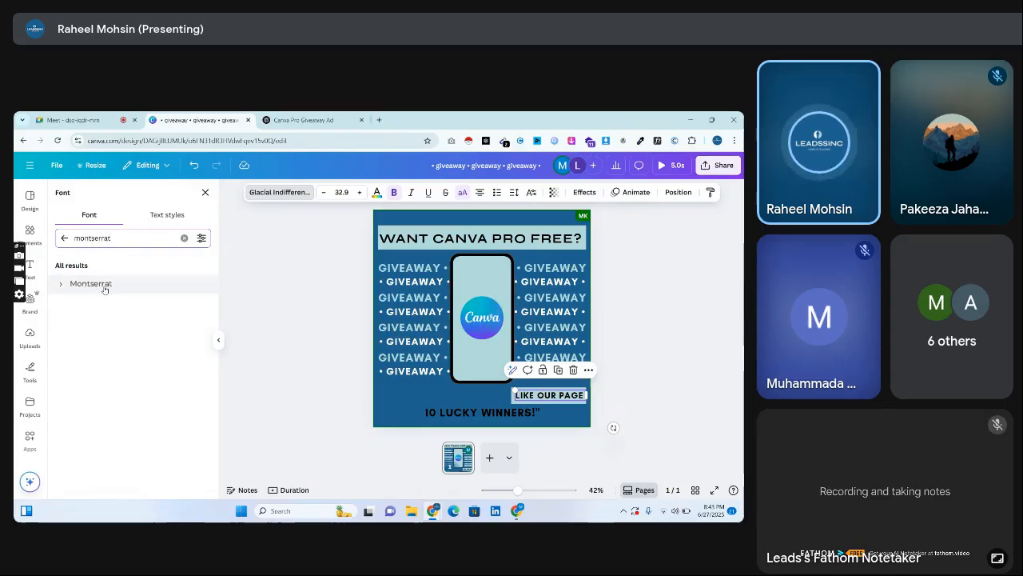
{"action": "left_click", "coordinate": [104, 284]}
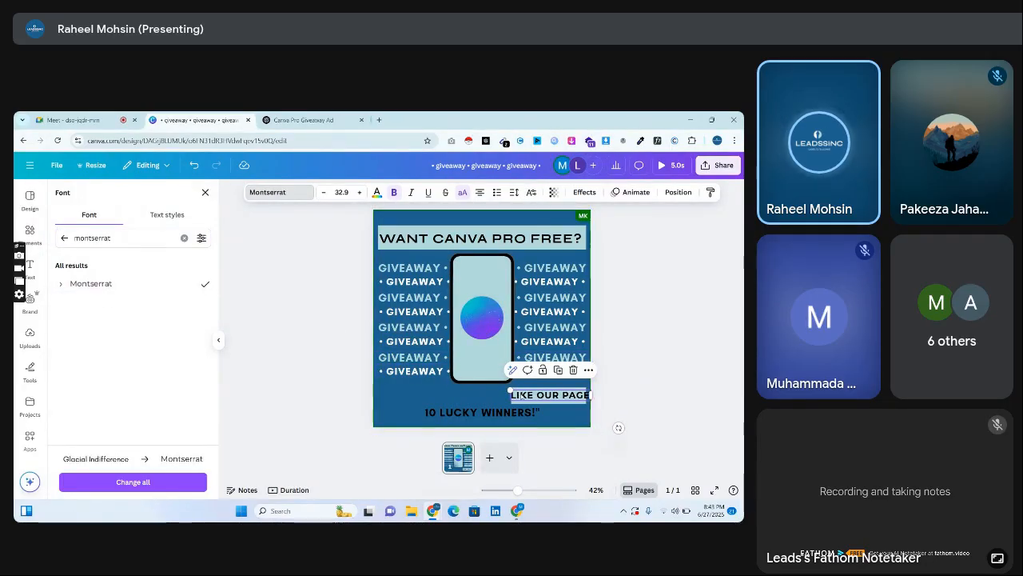
{"action": "left_click_drag", "start_coordinate": [510, 392], "coordinate": [523, 395]}
{"action": "left_click", "coordinate": [470, 399]}
Copy the "LIKE OUR PAGE" style onto the "10 LUCKY WINNERS!" line, enlarge it to about 39.1 and place it beside the band.
{"action": "right_click", "coordinate": [523, 395]}
{"action": "left_click", "coordinate": [577, 250]}
{"action": "left_click", "coordinate": [488, 412]}
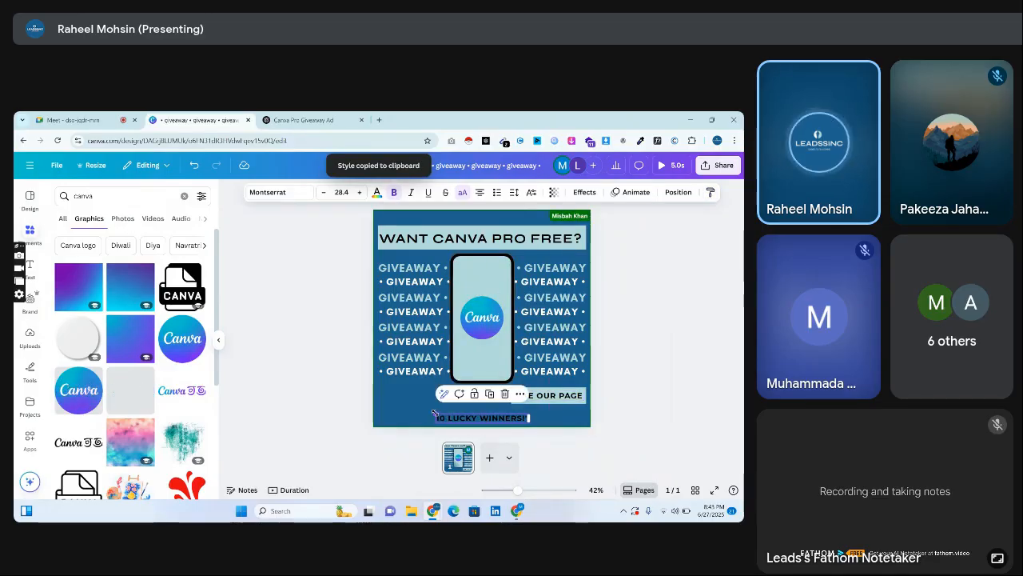
{"action": "left_click_drag", "start_coordinate": [435, 414], "coordinate": [437, 392]}
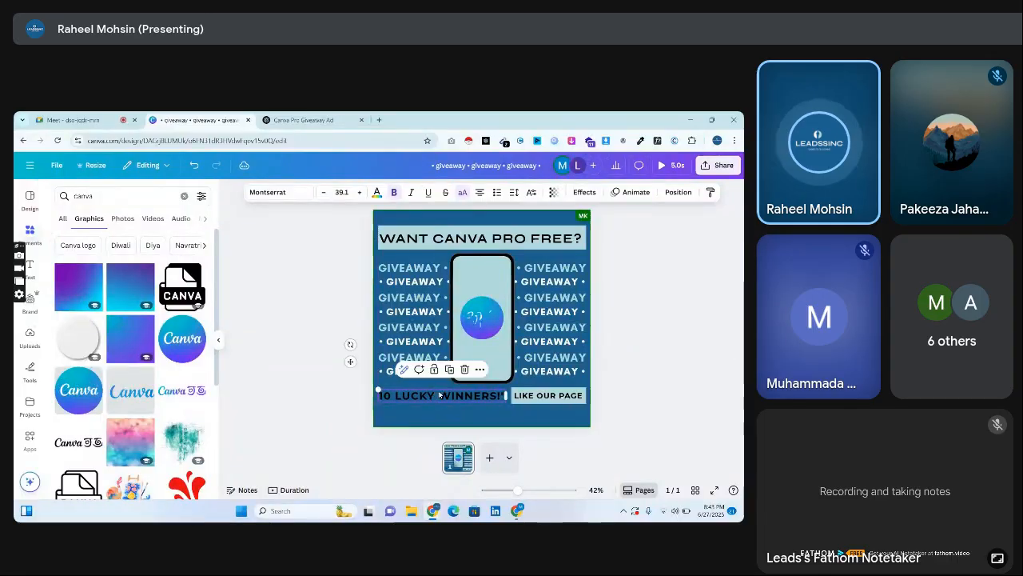
Remove the closing quotation mark from "10 LUCKY WINNERS!" and shift the line closer to the "LIKE OUR PAGE" band.
{"action": "left_click", "coordinate": [505, 395]}
{"action": "left_click", "coordinate": [503, 396]}
{"action": "key", "text": "BackSpace"}
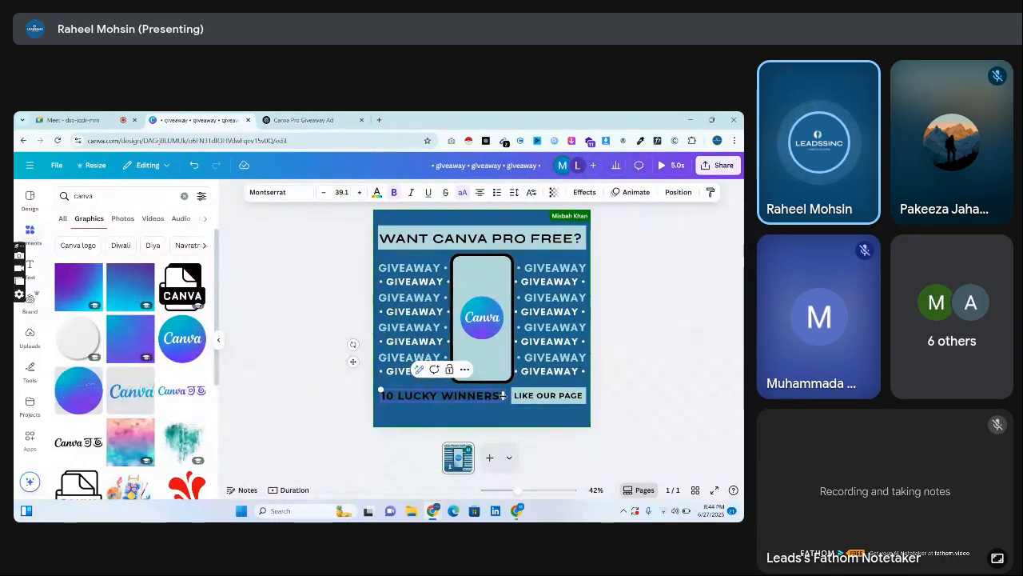
{"action": "left_click", "coordinate": [322, 393]}
{"action": "left_click_drag", "start_coordinate": [436, 399], "coordinate": [444, 398]}
Colour "10 LUCKY WINNERS!" white and nudge it left to clear the "LIKE OUR PAGE" band.
{"action": "left_click", "coordinate": [376, 192]}
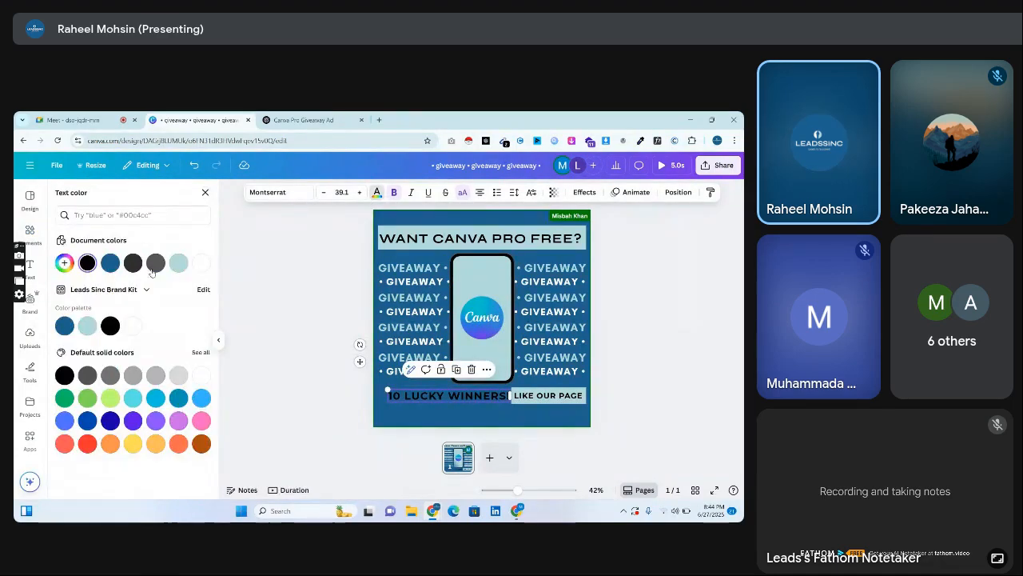
{"action": "left_click", "coordinate": [201, 263]}
{"action": "left_click_drag", "start_coordinate": [394, 390], "coordinate": [388, 392]}
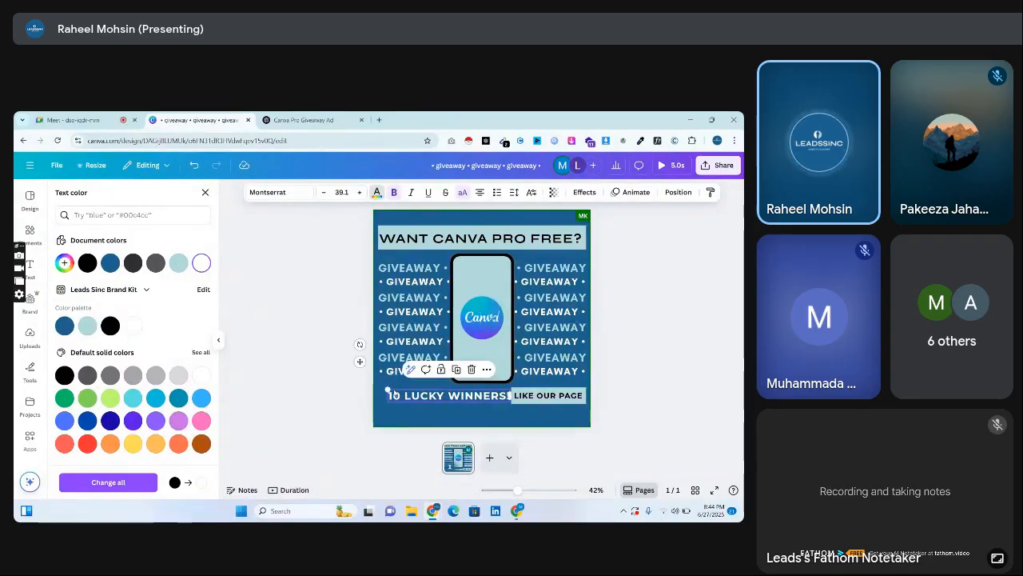
{"action": "left_click", "coordinate": [395, 394]}
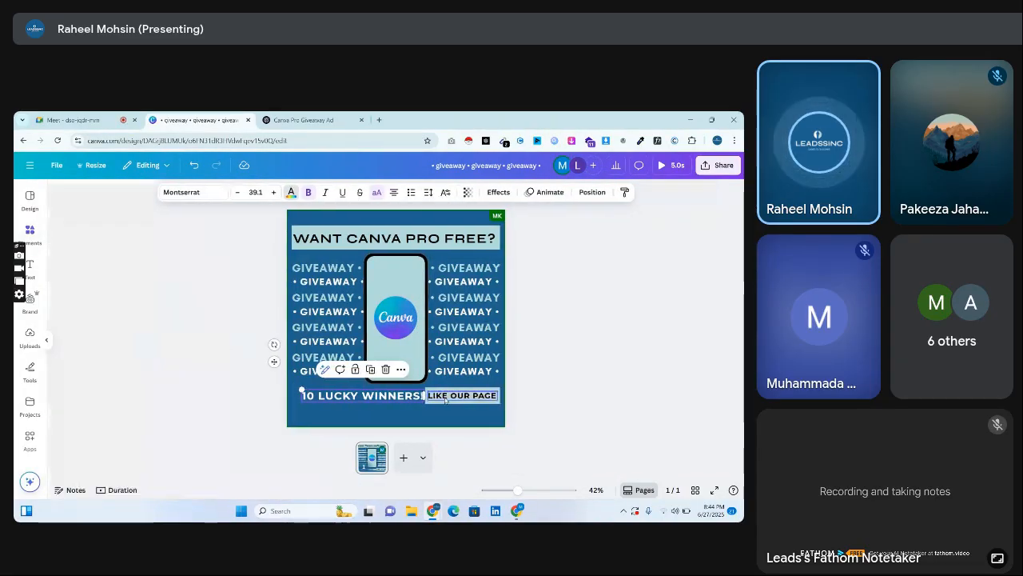
{"action": "left_click", "coordinate": [348, 394]}
{"action": "left_click", "coordinate": [444, 399]}
{"action": "key", "text": "Left"}
{"action": "key", "text": "Left"}
{"action": "key", "text": "Left"}
{"action": "key", "text": "Left"}
{"action": "left_click", "coordinate": [310, 390]}
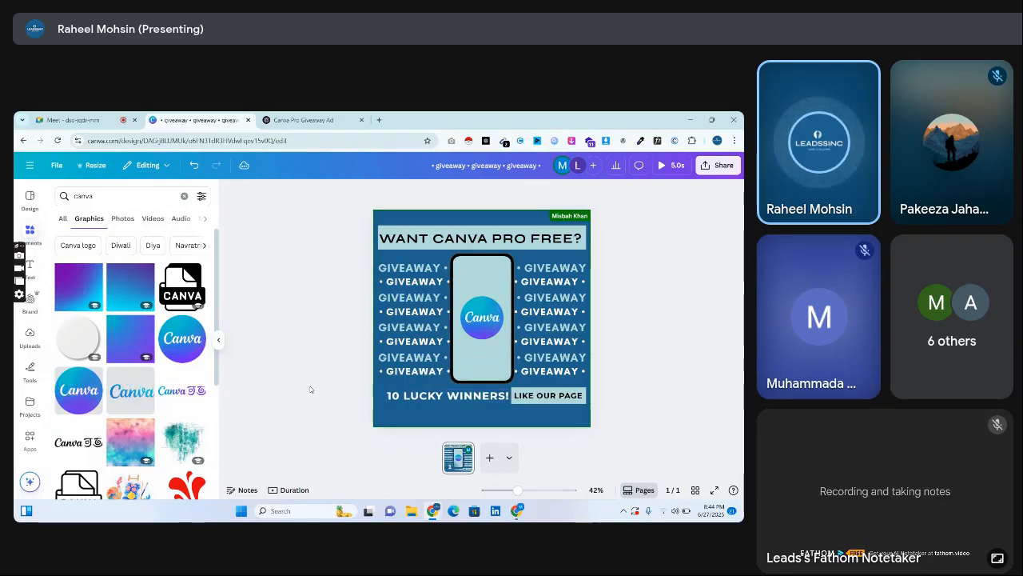
Find an "arrow" graphic, add the black-outlined red one, rotate it to point down and shrink it beneath "LIKE OUR PAGE".
{"action": "double_click", "coordinate": [113, 197]}
{"action": "type", "text": "arrow"}
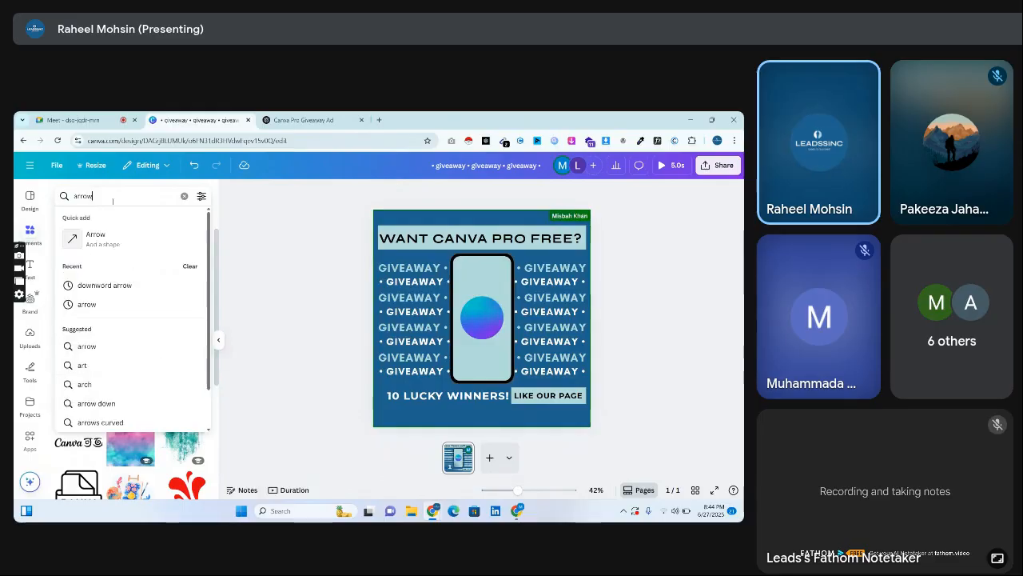
{"action": "key", "text": "Return"}
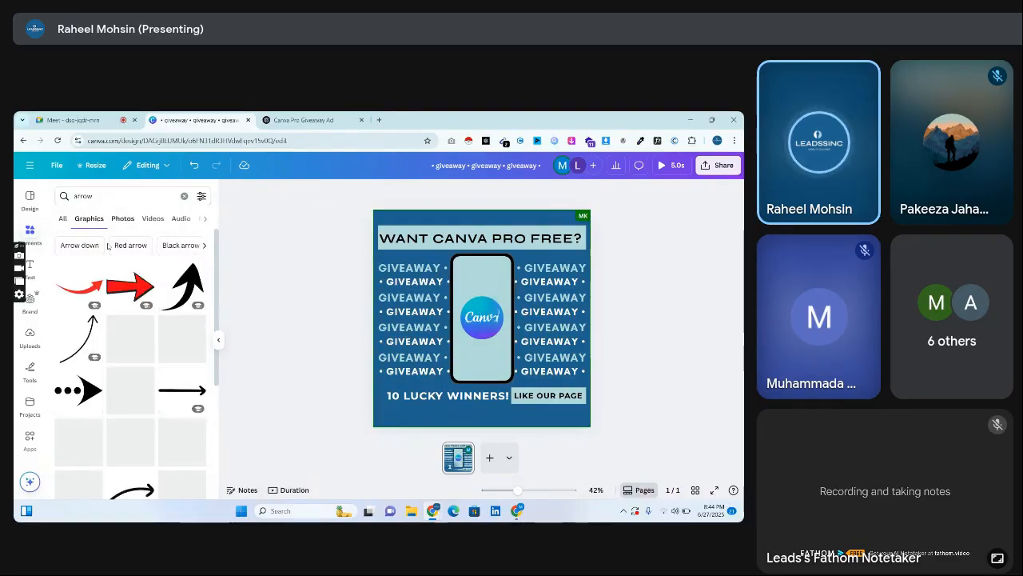
{"action": "left_click", "coordinate": [136, 295]}
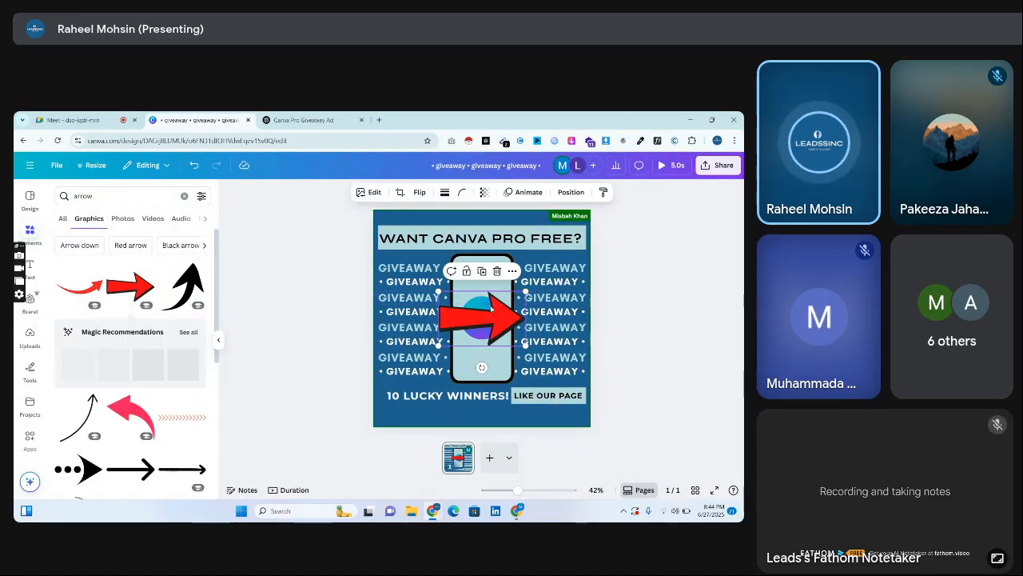
{"action": "left_click_drag", "start_coordinate": [482, 374], "coordinate": [425, 322]}
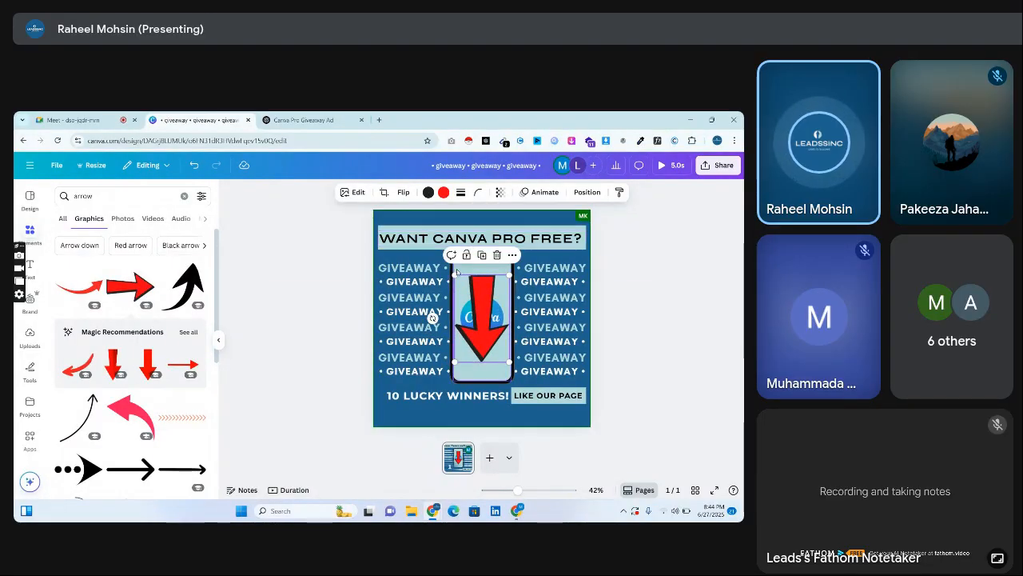
{"action": "left_click_drag", "start_coordinate": [455, 274], "coordinate": [567, 411]}
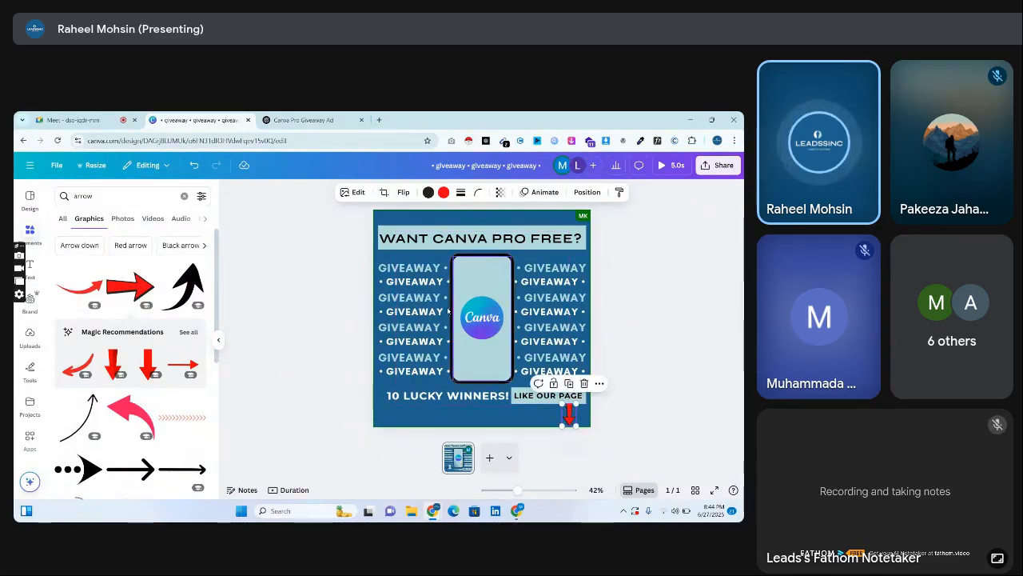
Recolour the arrow's red fill white.
{"action": "left_click", "coordinate": [442, 193]}
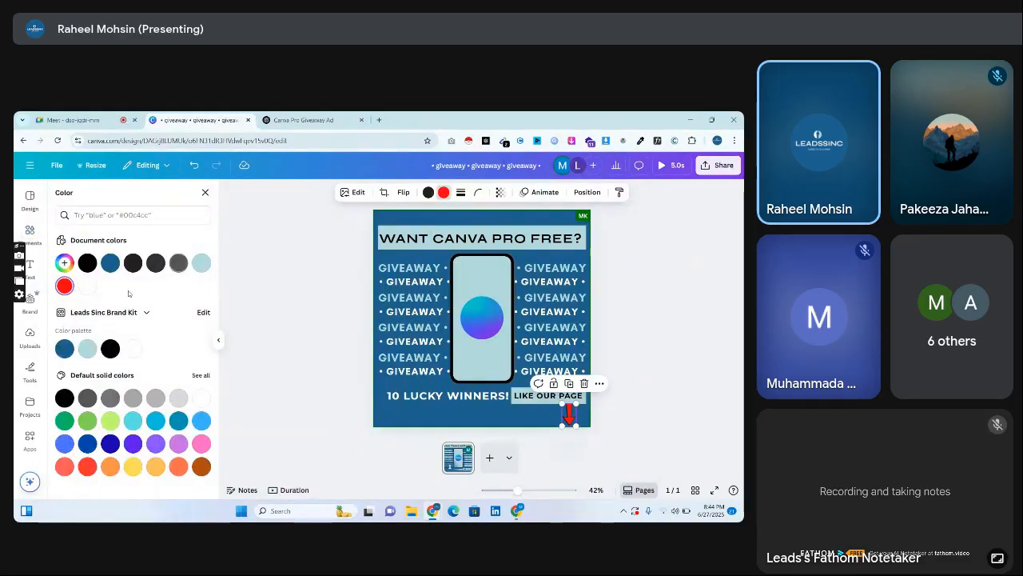
{"action": "left_click", "coordinate": [281, 335]}
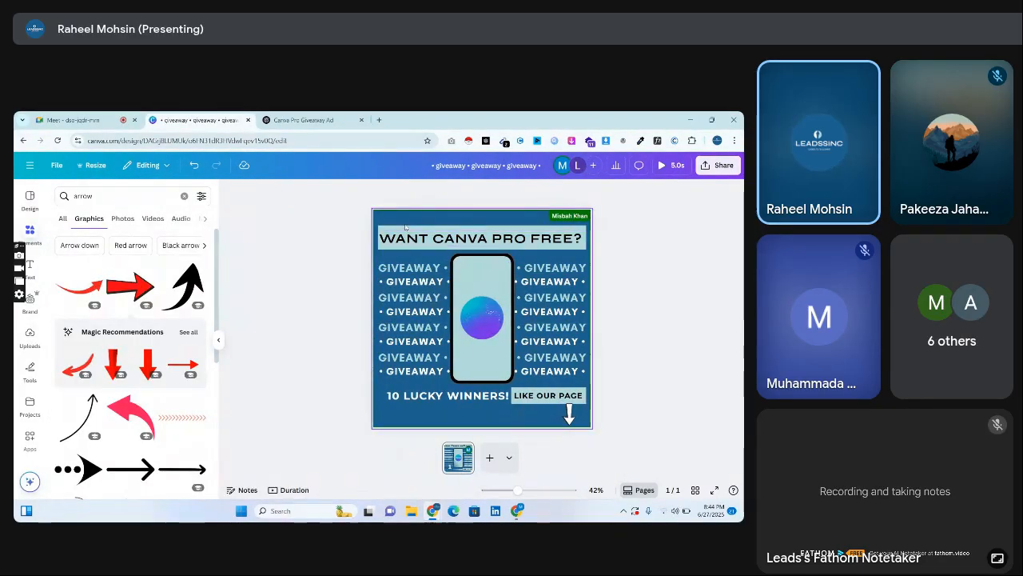
{"action": "left_click", "coordinate": [483, 246]}
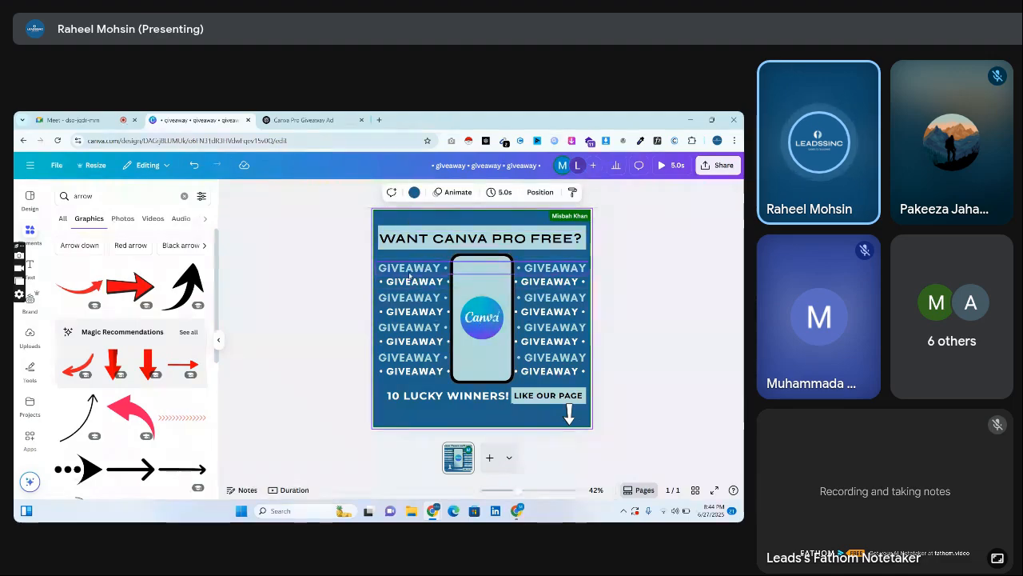
Enlarge the "10 LUCKY WINNERS!" line slightly towards the page's left margin.
{"action": "left_click", "coordinate": [423, 400]}
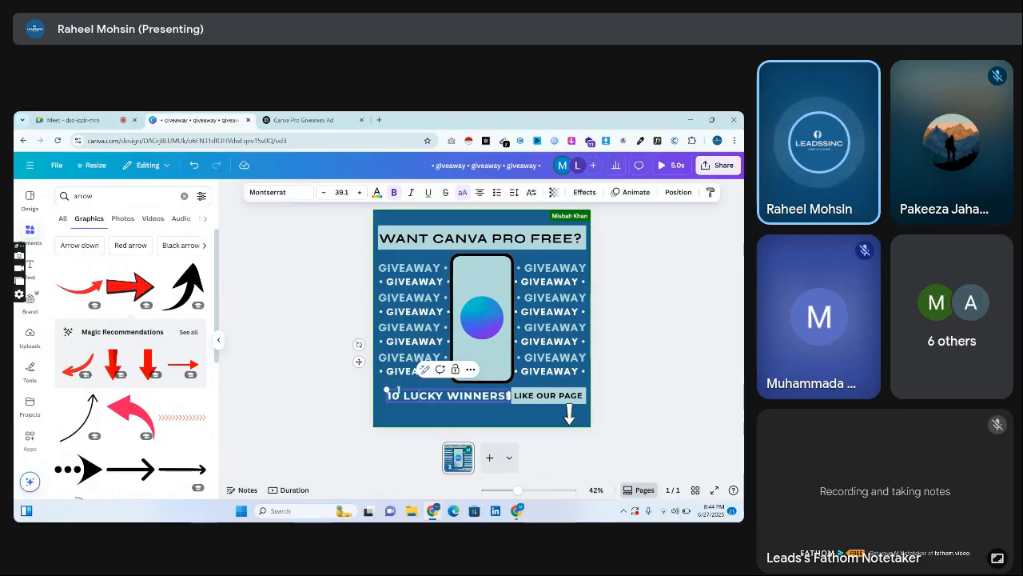
{"action": "left_click_drag", "start_coordinate": [386, 390], "coordinate": [380, 388]}
{"action": "left_click", "coordinate": [639, 395]}
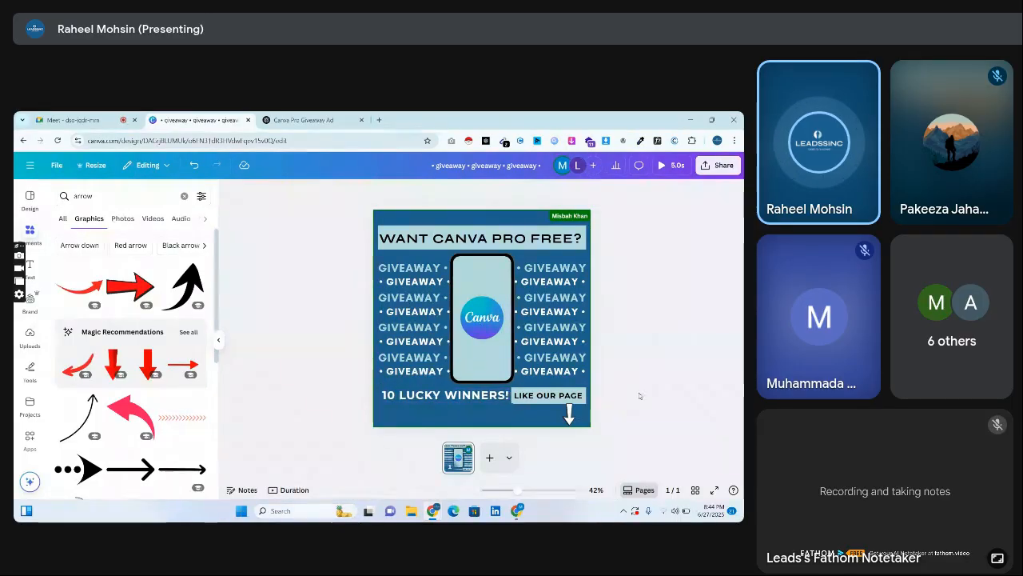
{"action": "left_click", "coordinate": [566, 415]}
{"action": "right_click", "coordinate": [568, 414]}
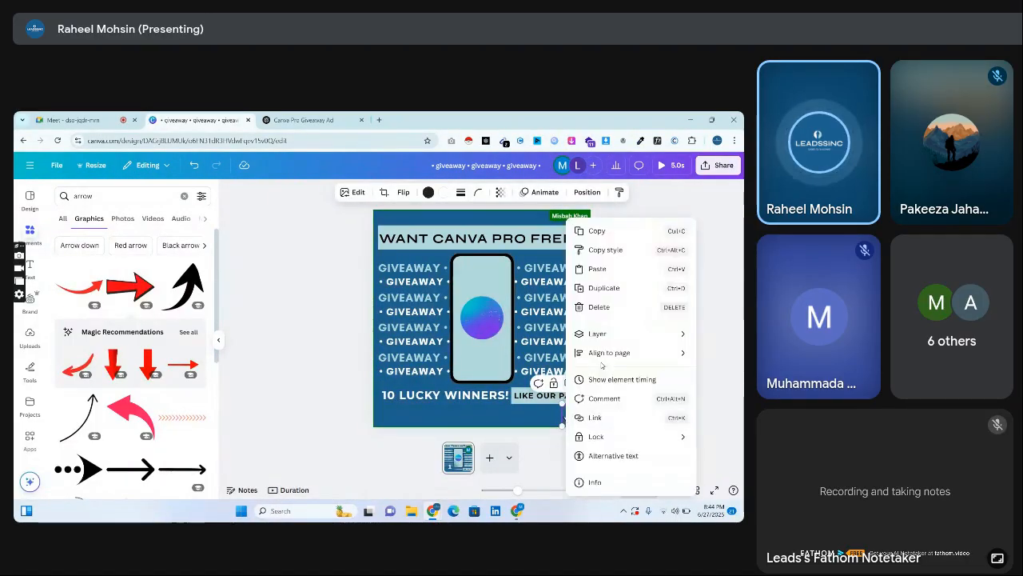
{"action": "mouse_move", "coordinate": [608, 333]}
{"action": "left_click", "coordinate": [528, 379]}
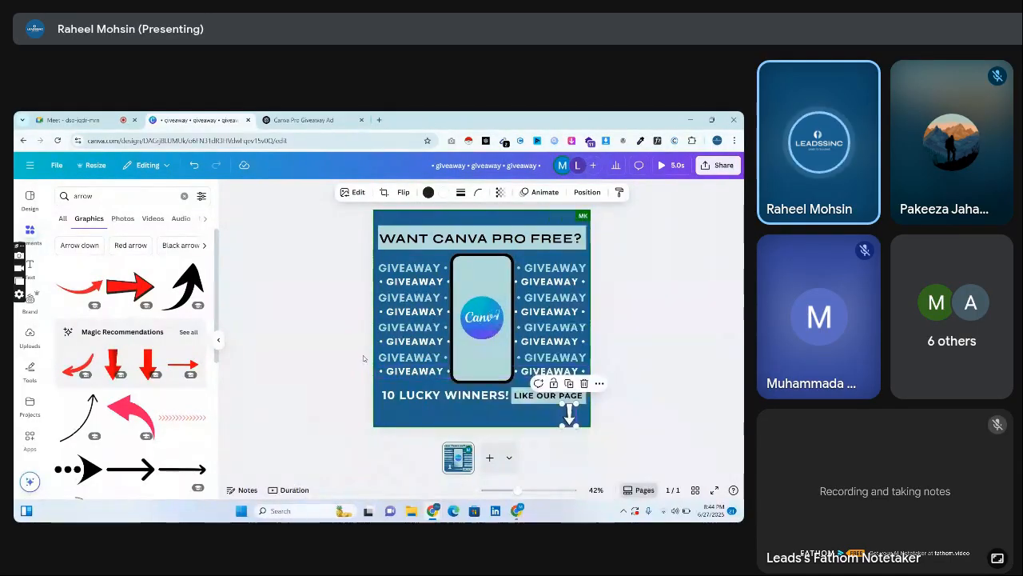
{"action": "left_click", "coordinate": [363, 359]}
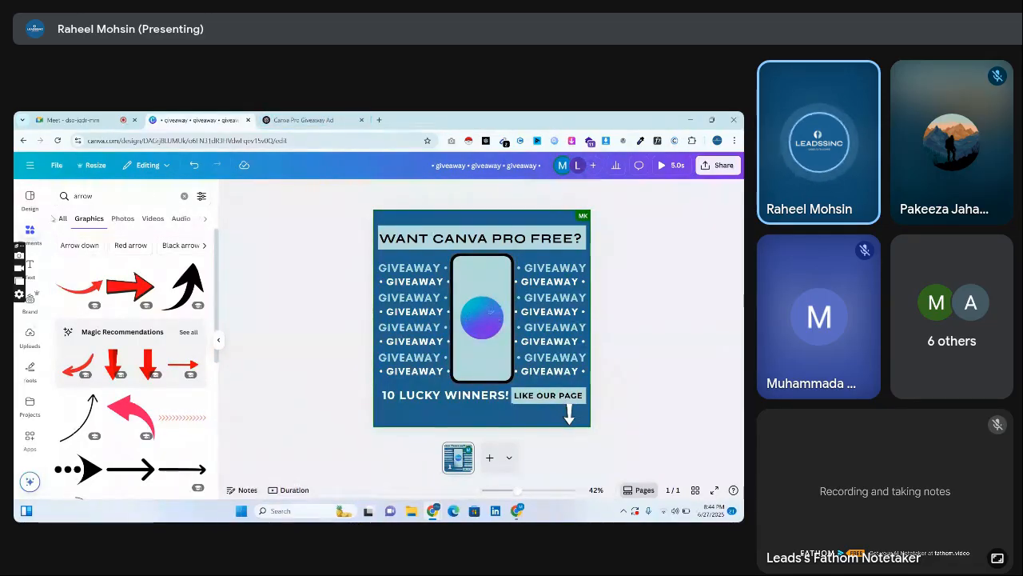
Search the graphics for "facebook logo" and add the round, glowing blue Facebook icon.
{"action": "double_click", "coordinate": [83, 196]}
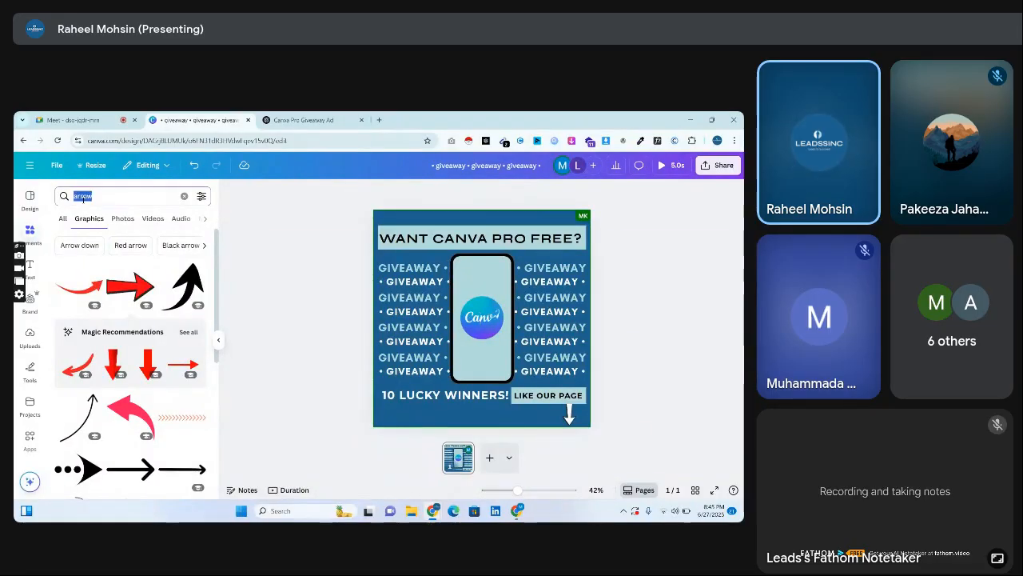
{"action": "type", "text": "facebook logo"}
{"action": "key", "text": "Return"}
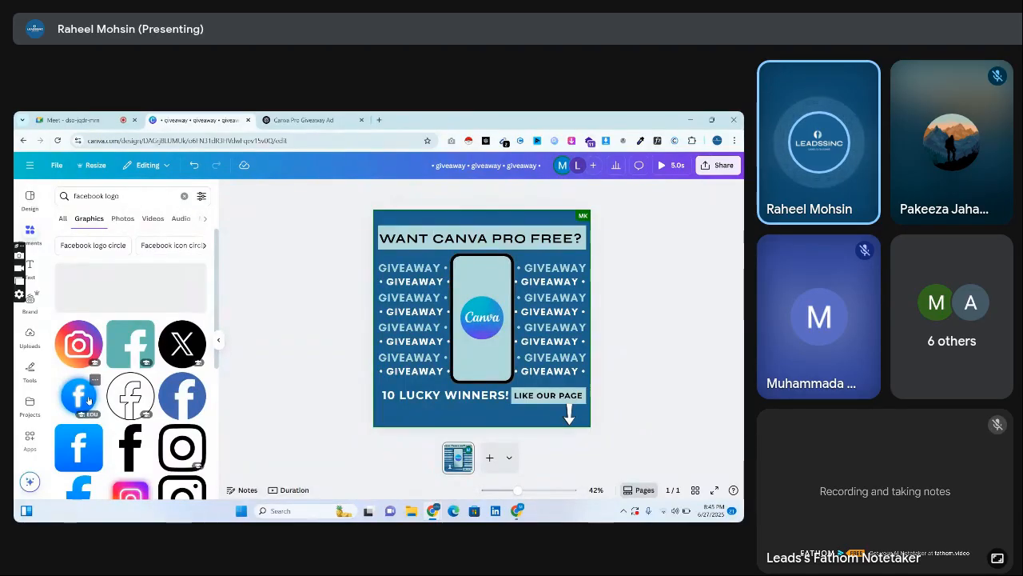
{"action": "left_click", "coordinate": [88, 400]}
Shrink the Facebook icon to a small badge and place it in the page's lower-left corner.
{"action": "left_click_drag", "start_coordinate": [524, 273], "coordinate": [443, 357]}
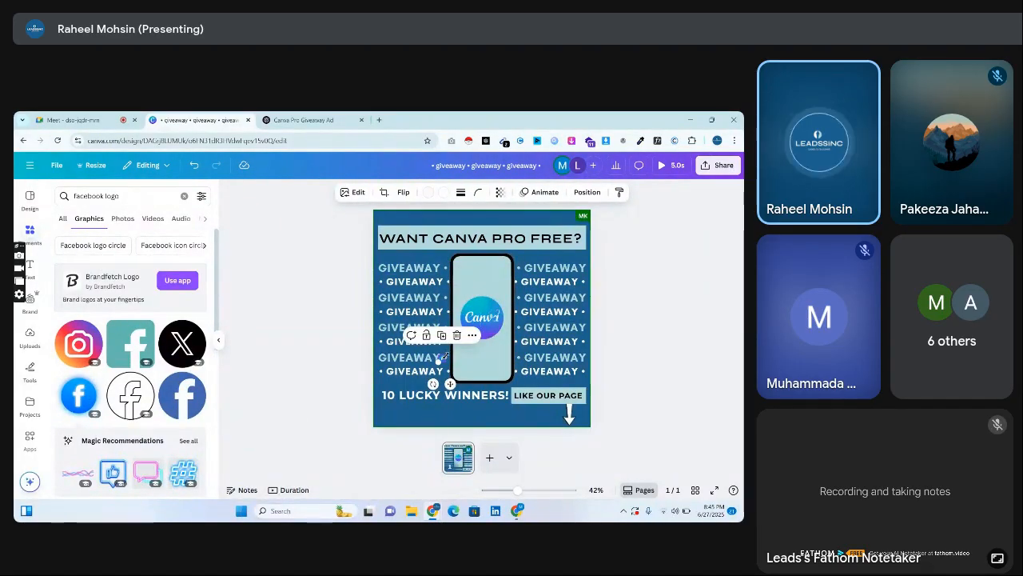
{"action": "scroll", "coordinate": [440, 361], "scroll_direction": "up", "scroll_amount": 5}
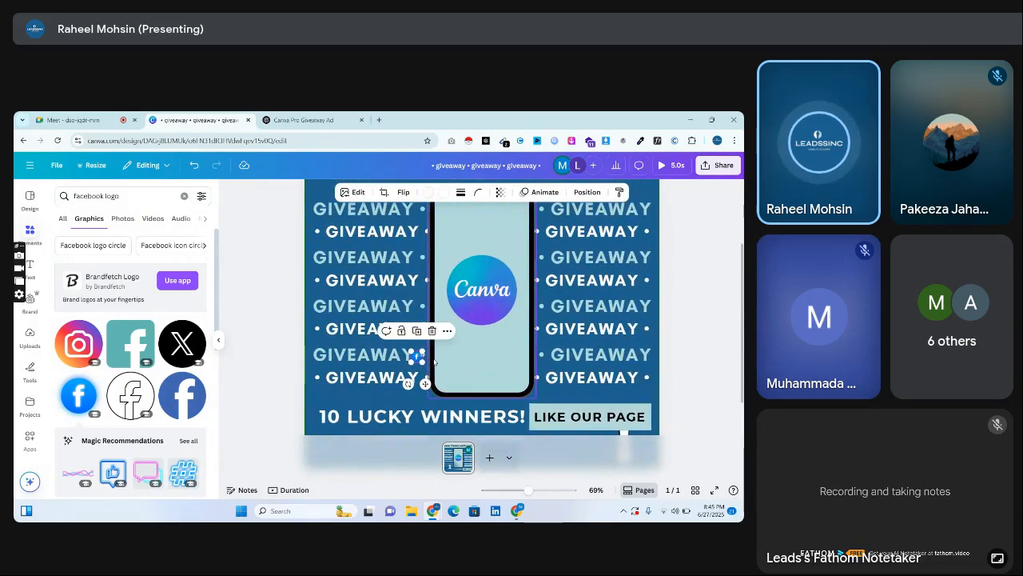
{"action": "scroll", "coordinate": [721, 339], "scroll_direction": "down", "scroll_amount": 1}
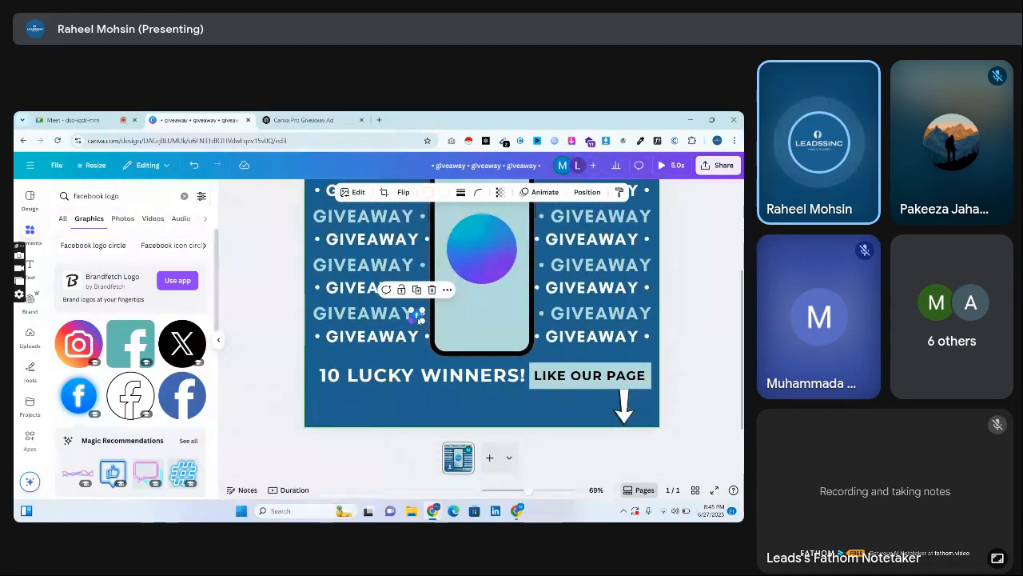
{"action": "left_click_drag", "start_coordinate": [416, 318], "coordinate": [313, 417]}
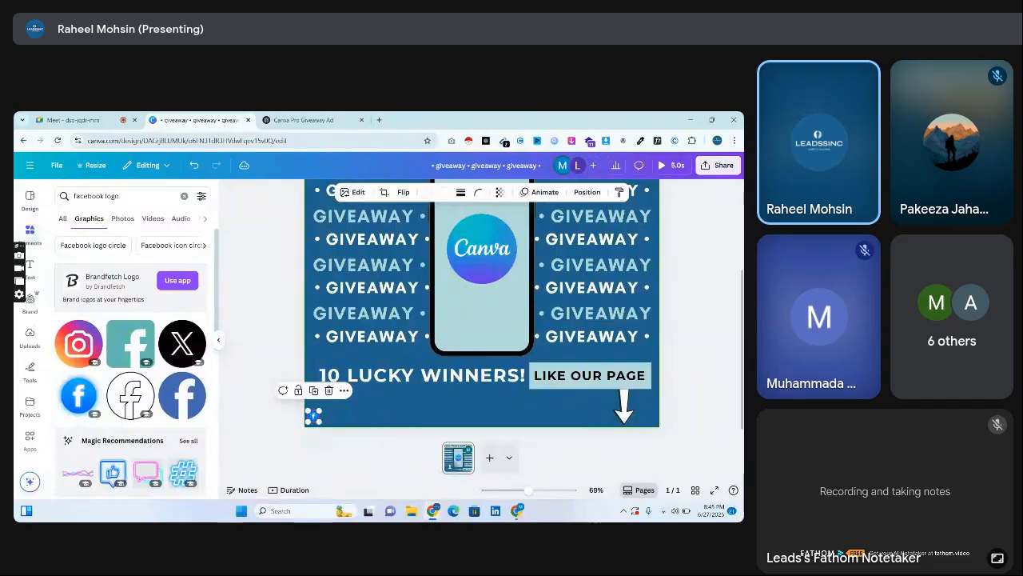
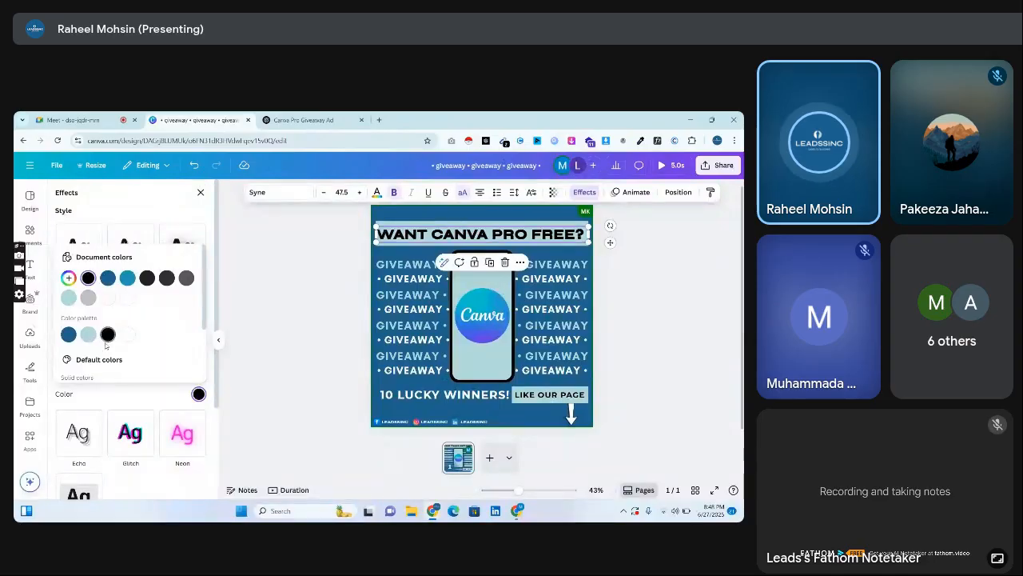
Recolour the headline's outline effect white and raise its thickness to 200.
{"action": "left_click", "coordinate": [126, 300]}
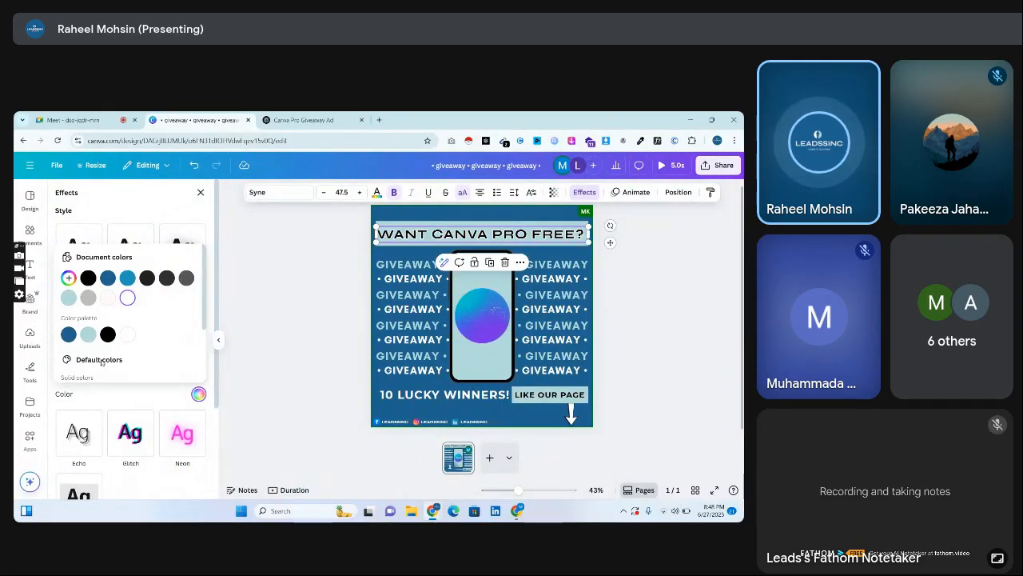
{"action": "left_click", "coordinate": [107, 391]}
{"action": "left_click_drag", "start_coordinate": [83, 373], "coordinate": [174, 378]}
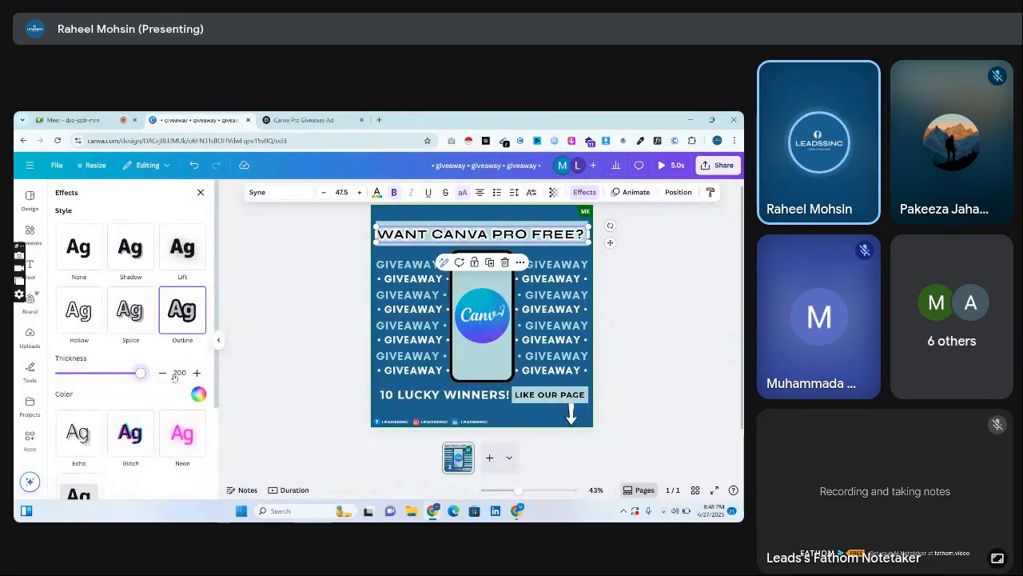
Try a white fill on the banner behind the "WANT CANVA PRO FREE?" headline.
{"action": "left_click", "coordinate": [437, 228]}
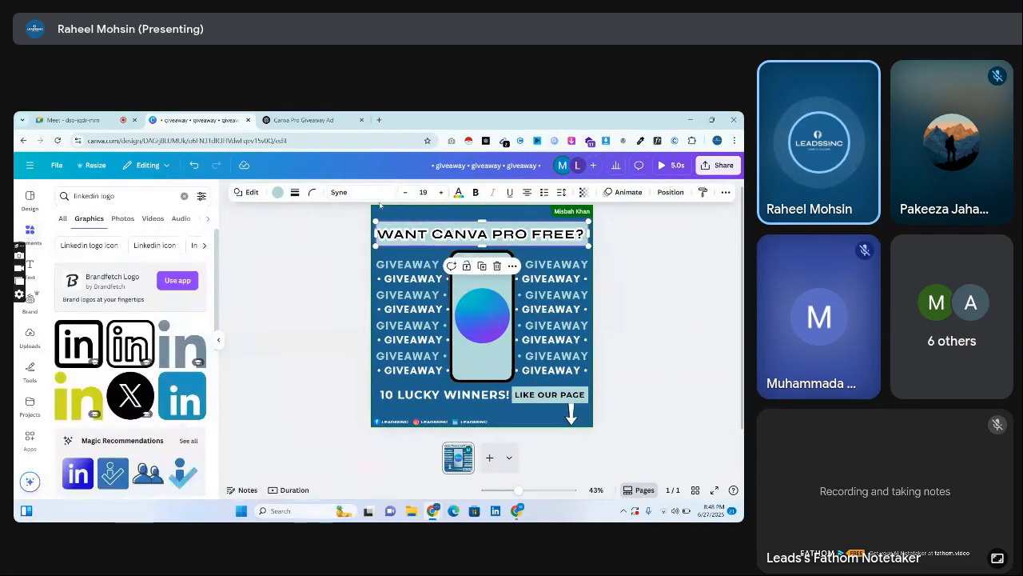
{"action": "left_click", "coordinate": [277, 192]}
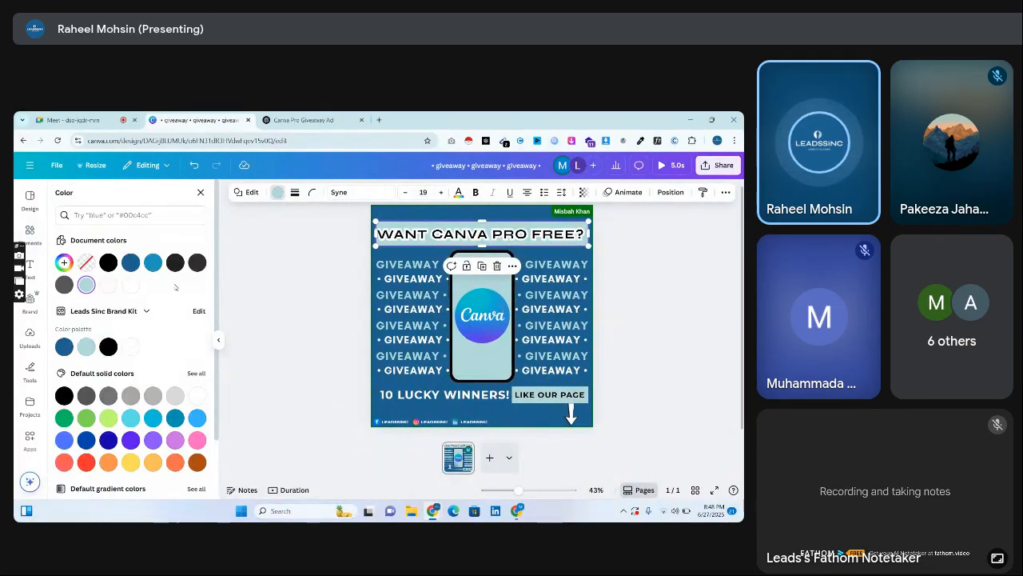
{"action": "left_click", "coordinate": [130, 284]}
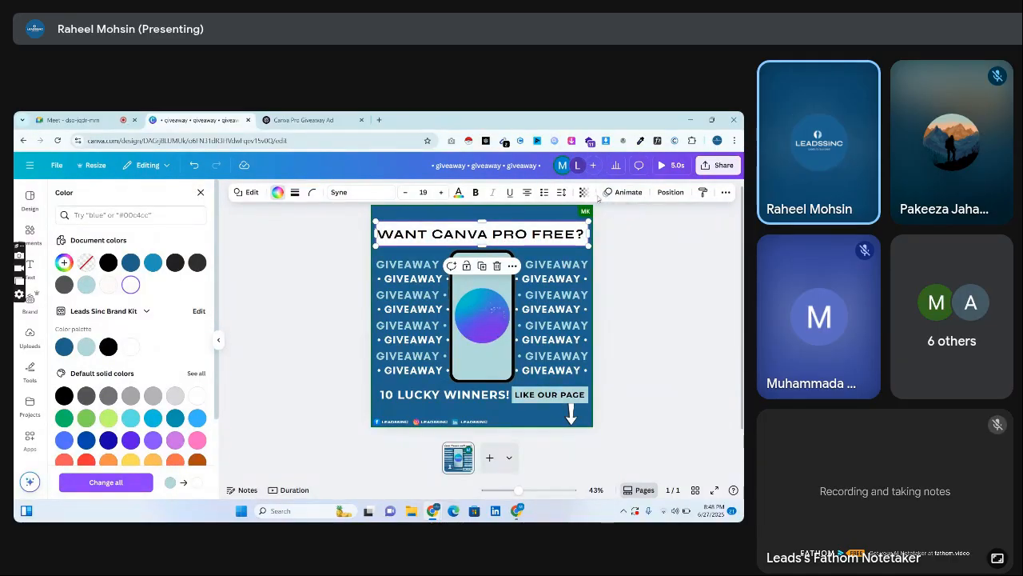
Try a dark blue outline with white text on the headline, and undo the latest headline and banner recolouring.
{"action": "left_click", "coordinate": [517, 237]}
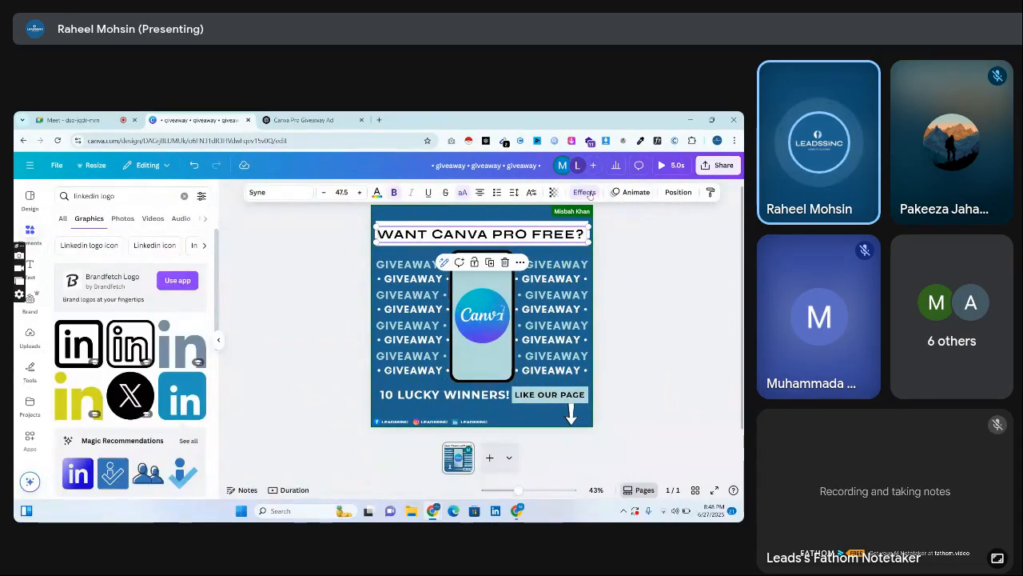
{"action": "left_click", "coordinate": [586, 193]}
{"action": "left_click", "coordinate": [199, 395]}
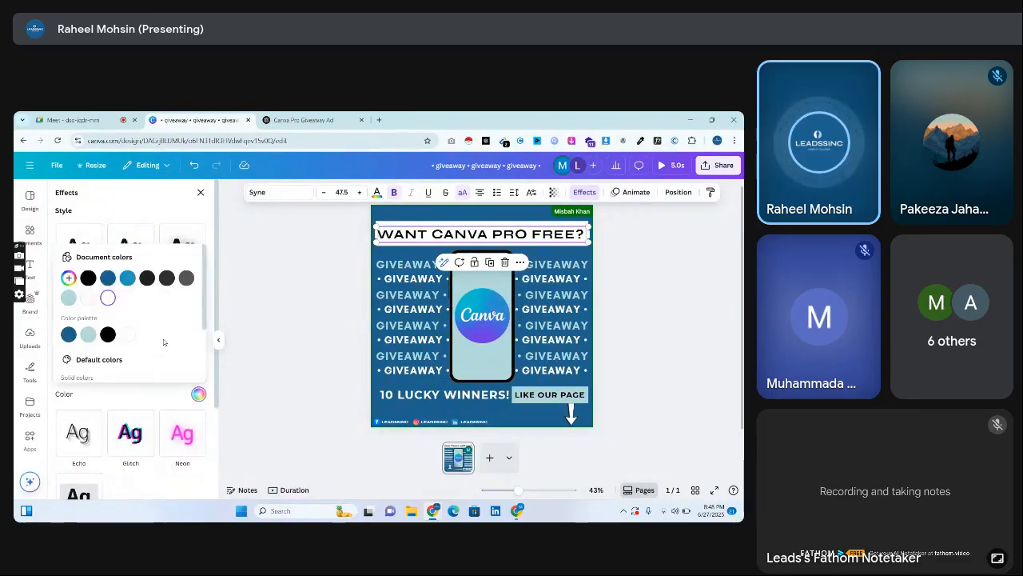
{"action": "left_click", "coordinate": [108, 278]}
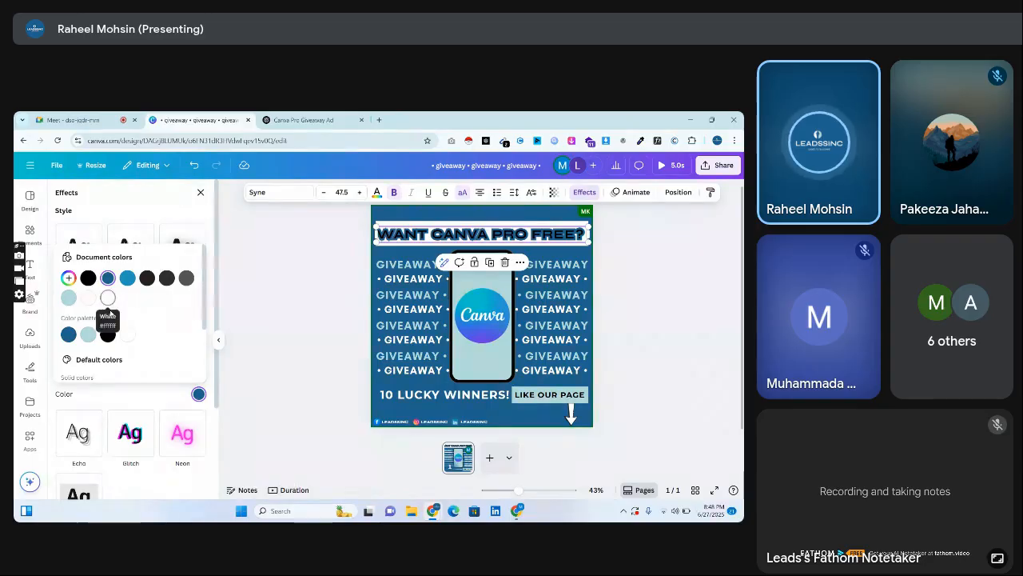
{"action": "left_click", "coordinate": [373, 193]}
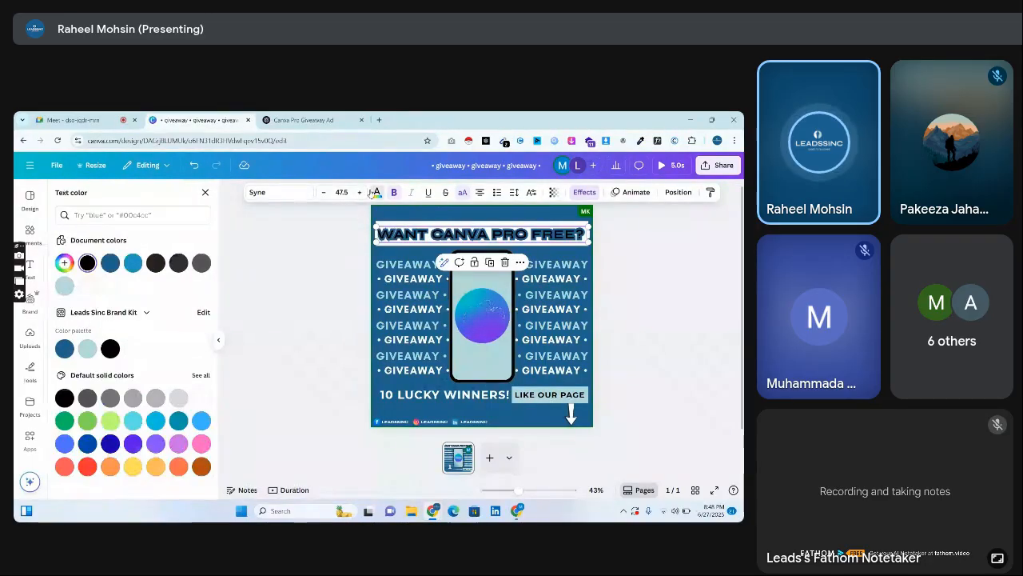
{"action": "left_click", "coordinate": [112, 287]}
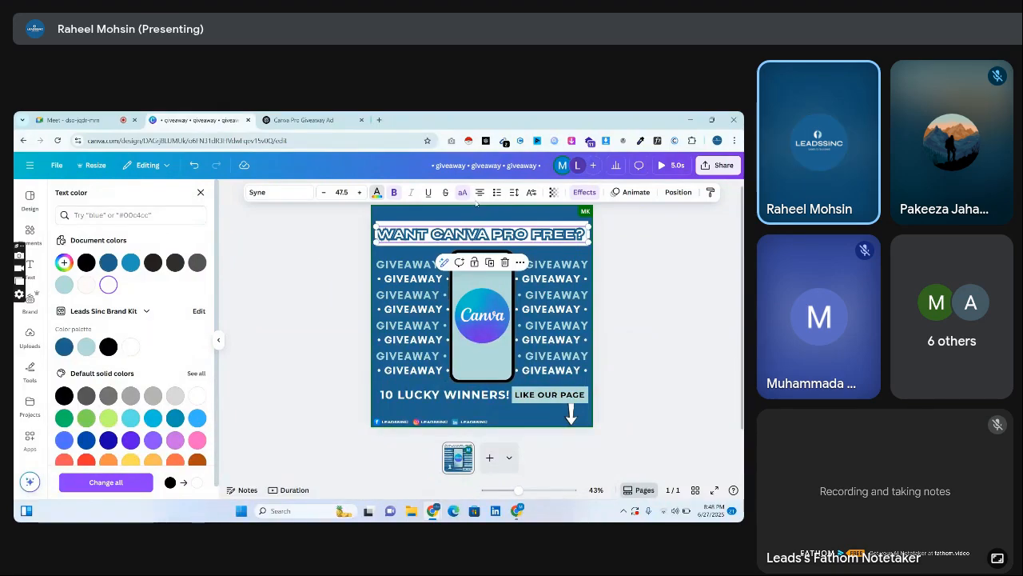
{"action": "left_click", "coordinate": [192, 169]}
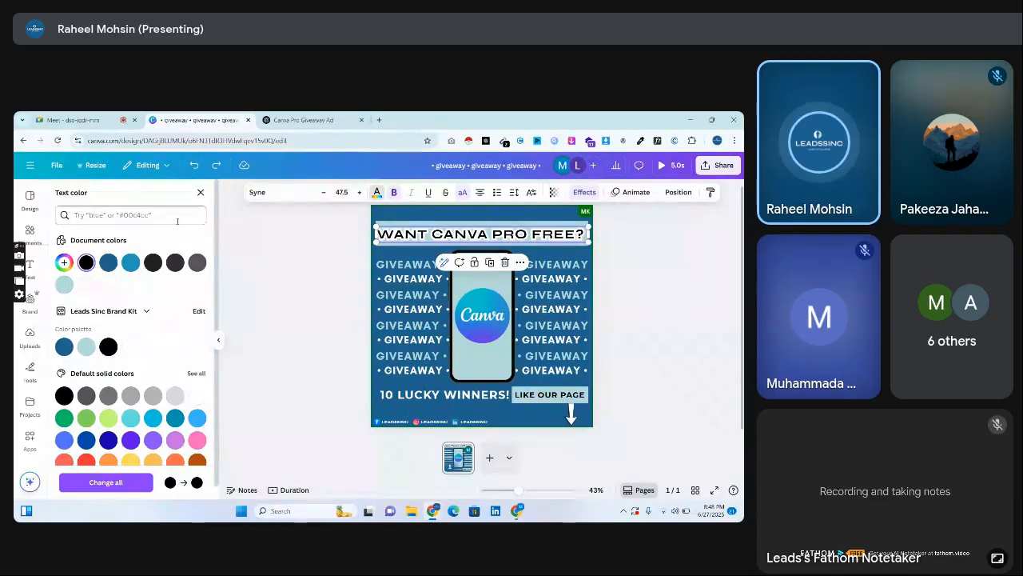
Switch the headline's text effect to Shadow and make the shadow white.
{"action": "left_click", "coordinate": [588, 194]}
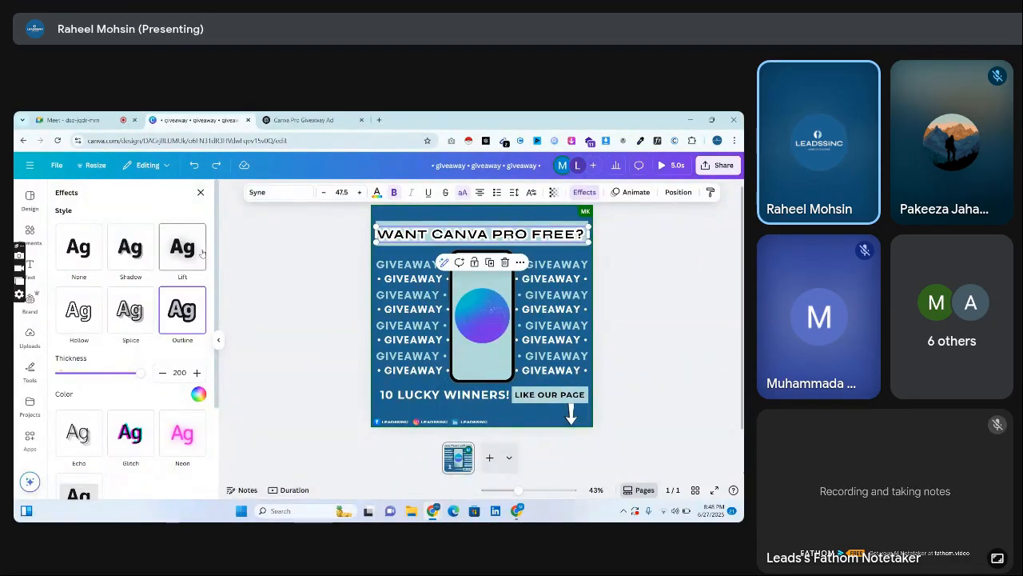
{"action": "left_click", "coordinate": [130, 247]}
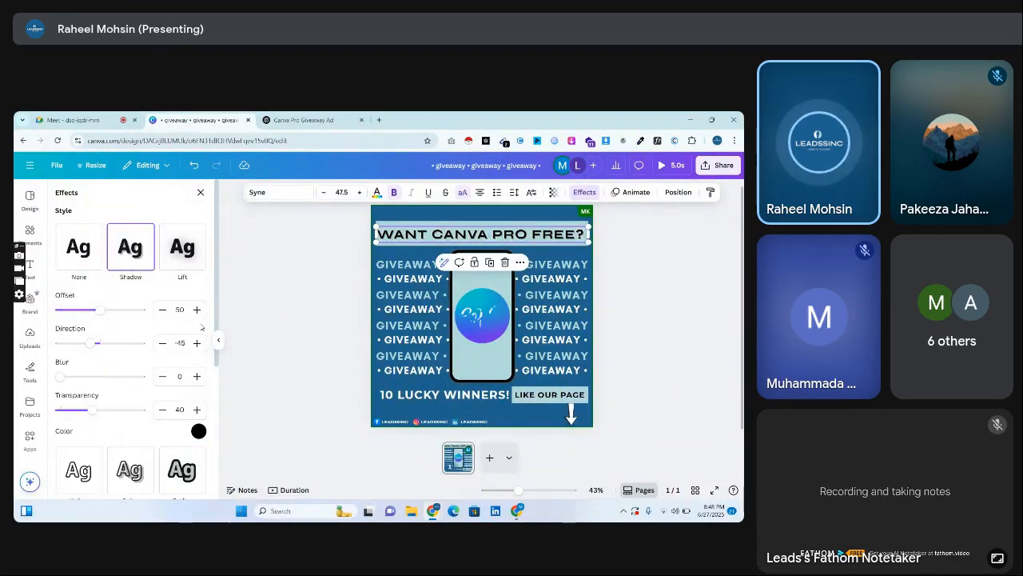
{"action": "left_click", "coordinate": [198, 431]}
{"action": "left_click", "coordinate": [109, 336]}
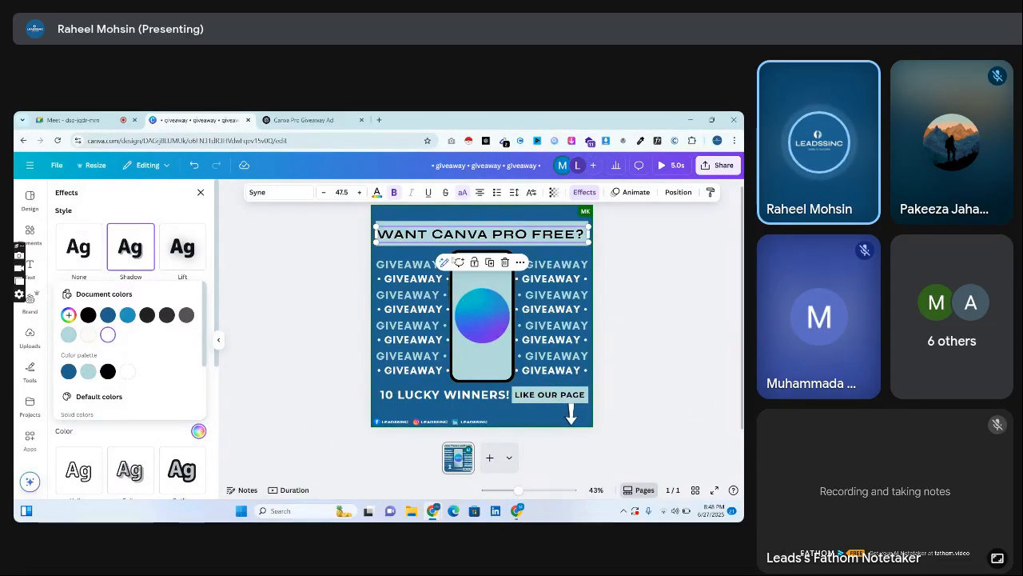
Set the headline shadow's blur to 4 and its transparency to 100.
{"action": "scroll", "coordinate": [454, 260], "scroll_direction": "up", "scroll_amount": 3}
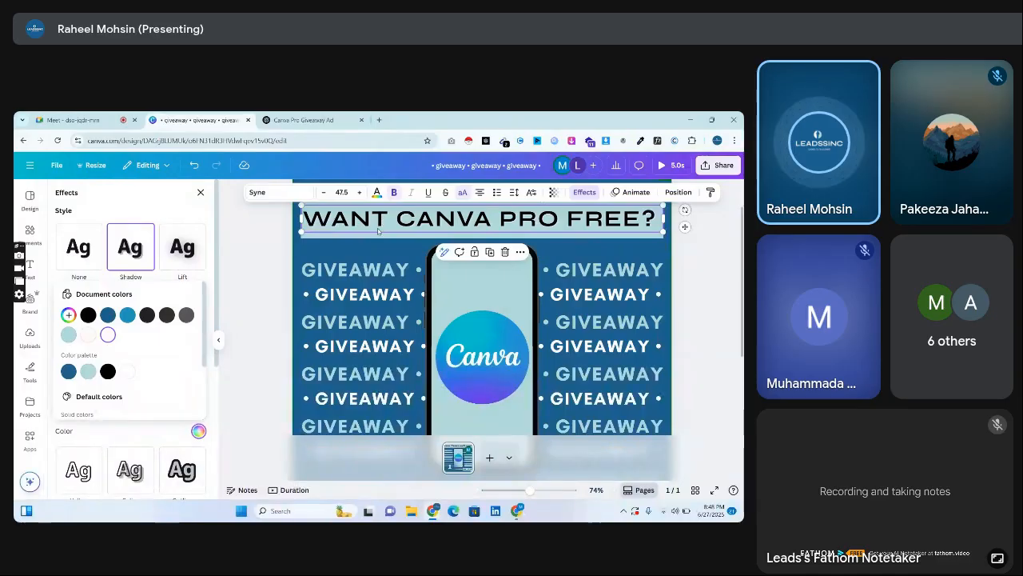
{"action": "left_click", "coordinate": [152, 429]}
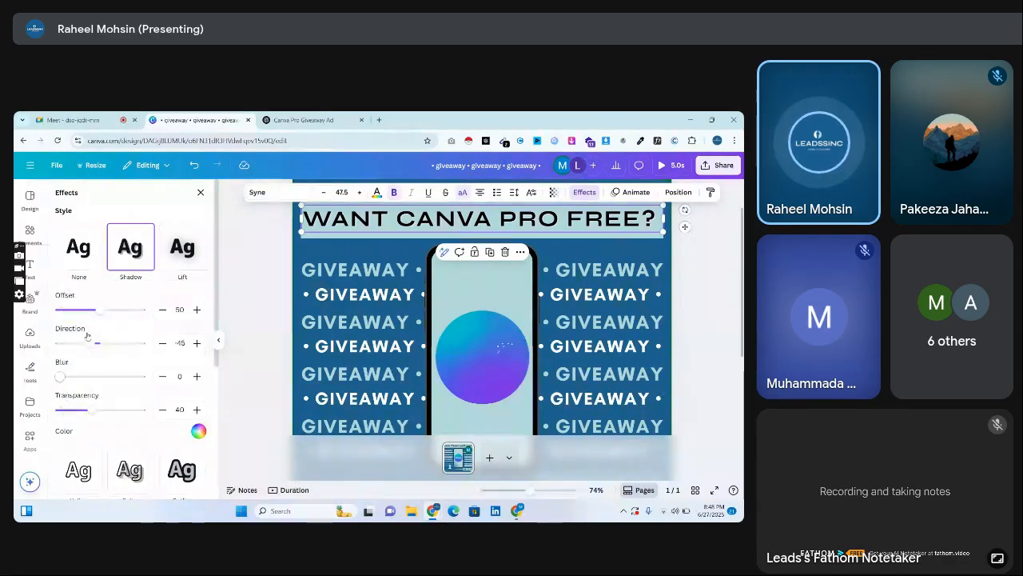
{"action": "mouse_move", "coordinate": [59, 375]}
{"action": "left_mouse_down"}
{"action": "mouse_move", "coordinate": [169, 379]}
{"action": "mouse_move", "coordinate": [14, 381]}
{"action": "mouse_move", "coordinate": [62, 381]}
{"action": "left_mouse_up"}
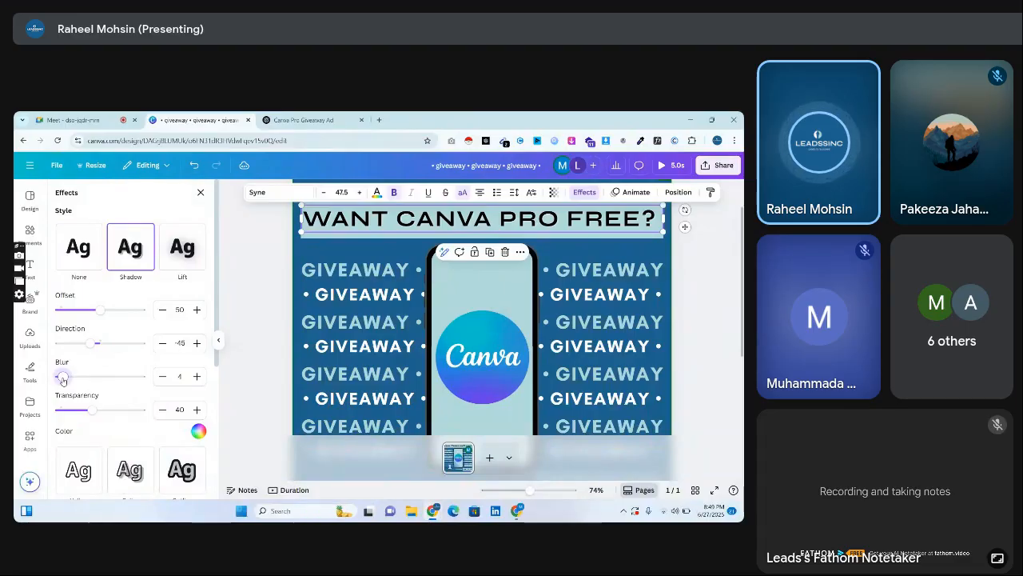
{"action": "left_click_drag", "start_coordinate": [92, 410], "coordinate": [172, 413]}
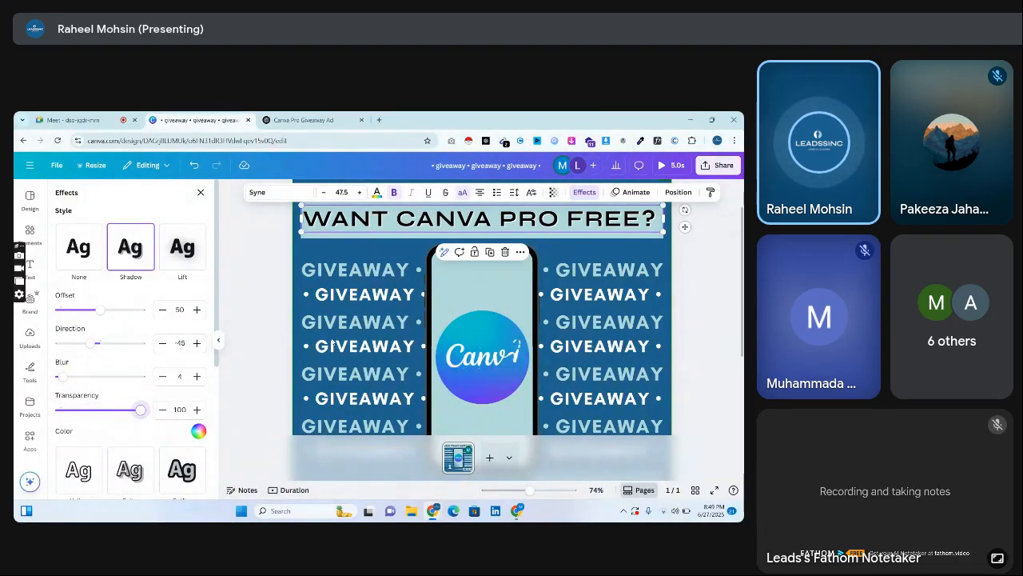
{"action": "scroll", "coordinate": [409, 244], "scroll_direction": "up", "scroll_amount": 5}
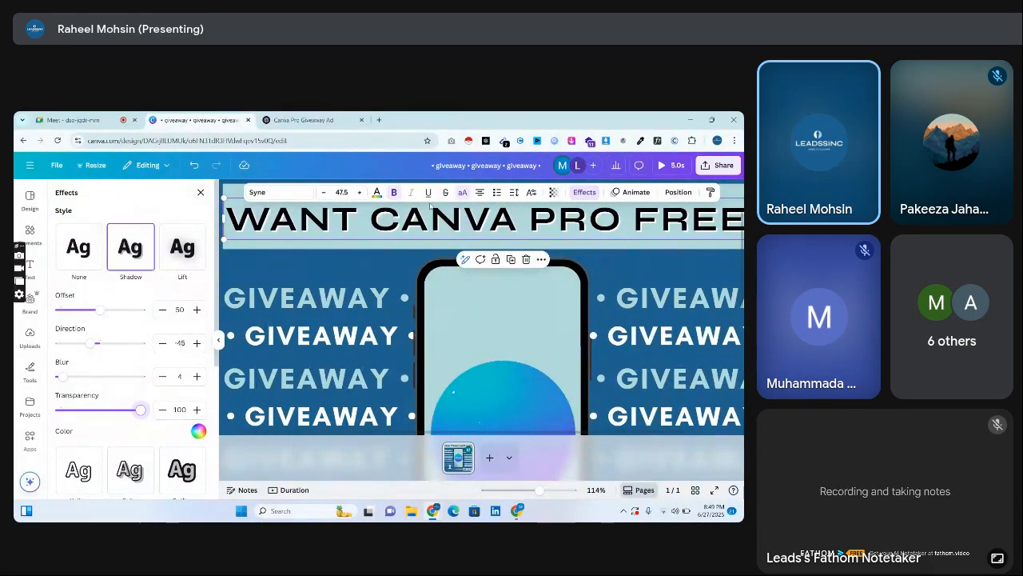
{"action": "scroll", "coordinate": [429, 206], "scroll_direction": "down", "scroll_amount": 6}
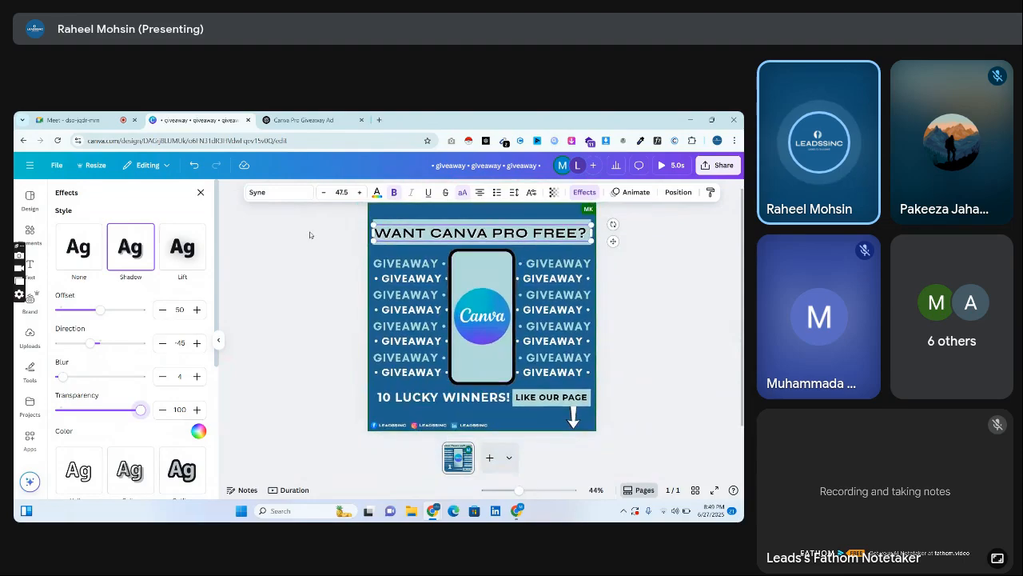
{"action": "left_click", "coordinate": [311, 234]}
Change the topmost GIVEAWAY row's font to Montserrat and scale it down to about size 35.6 to fit the page width.
{"action": "left_click", "coordinate": [406, 263]}
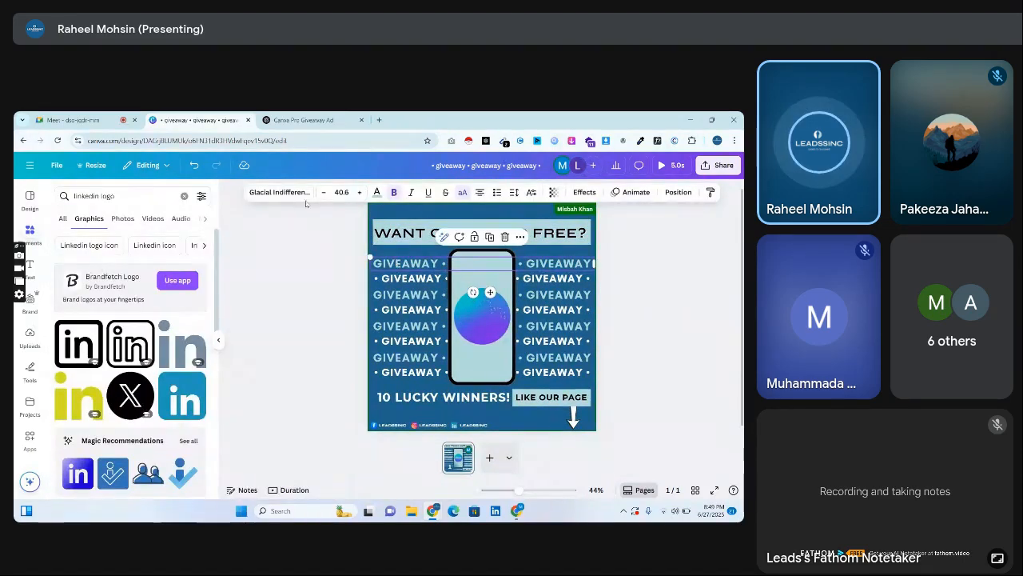
{"action": "left_click", "coordinate": [279, 192]}
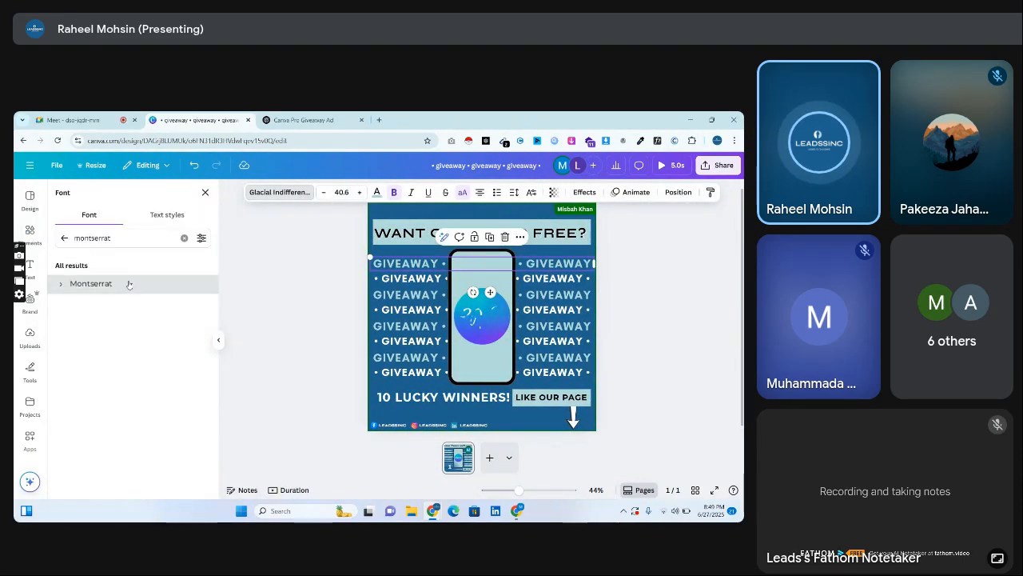
{"action": "left_click", "coordinate": [129, 284]}
{"action": "left_click_drag", "start_coordinate": [368, 272], "coordinate": [337, 268]}
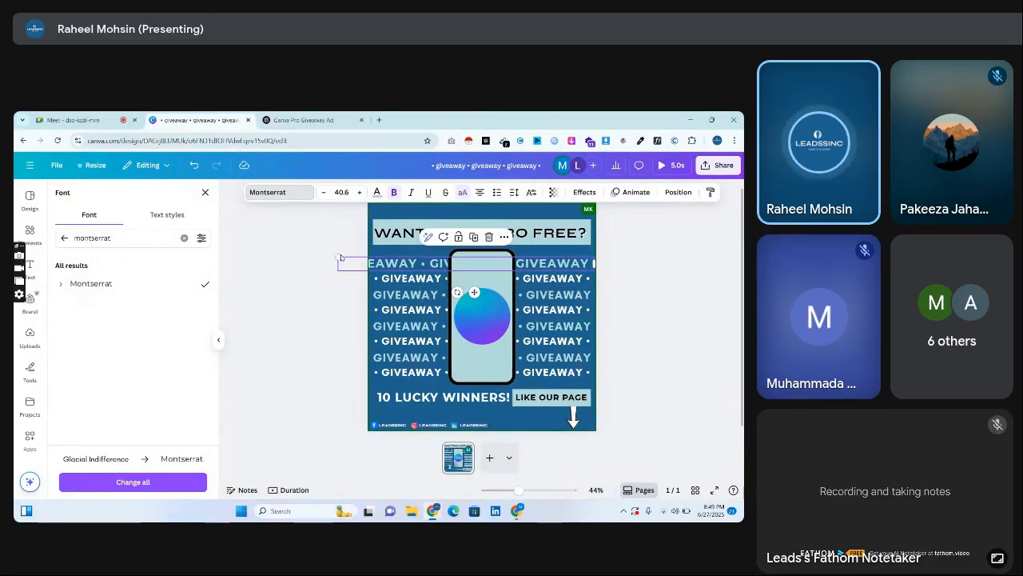
{"action": "left_click_drag", "start_coordinate": [339, 257], "coordinate": [371, 260]}
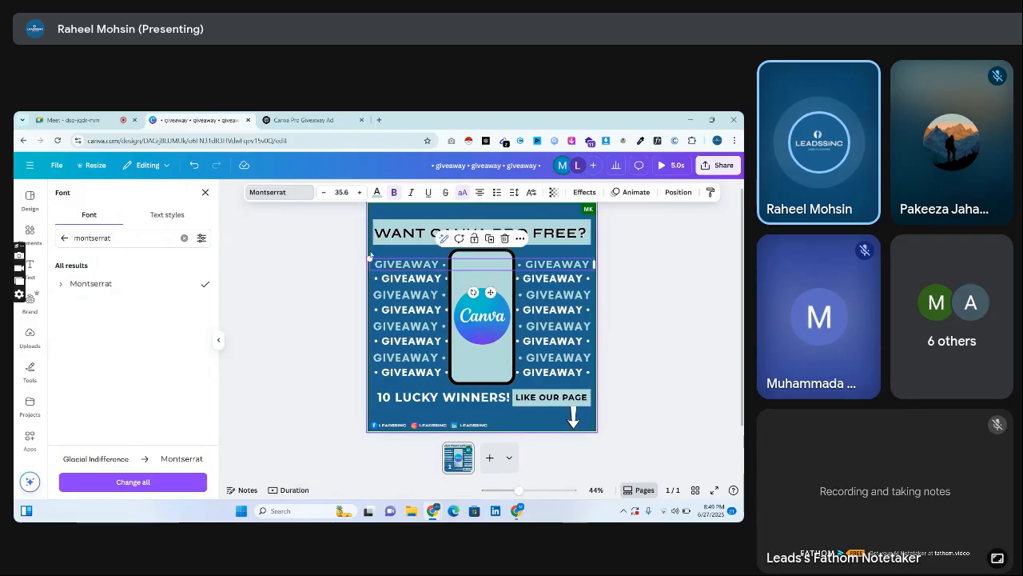
Copy the topmost GIVEAWAY row's text style onto the other three light teal GIVEAWAY rows.
{"action": "right_click", "coordinate": [382, 263]}
{"action": "left_click", "coordinate": [405, 248]}
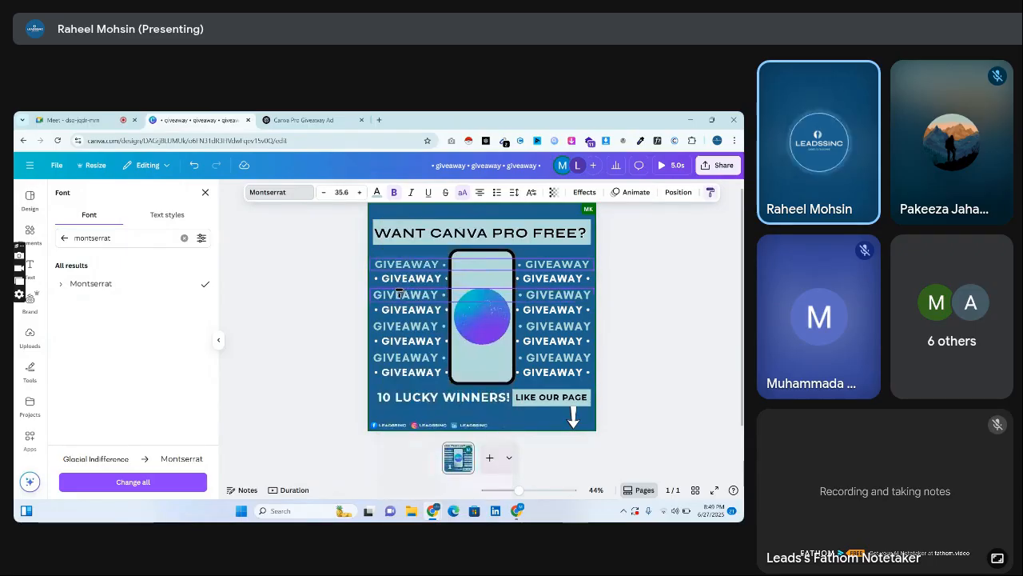
{"action": "left_click", "coordinate": [400, 295]}
{"action": "right_click", "coordinate": [399, 294]}
{"action": "left_click", "coordinate": [412, 250]}
{"action": "left_click", "coordinate": [415, 326]}
{"action": "right_click", "coordinate": [414, 328]}
{"action": "left_click", "coordinate": [411, 250]}
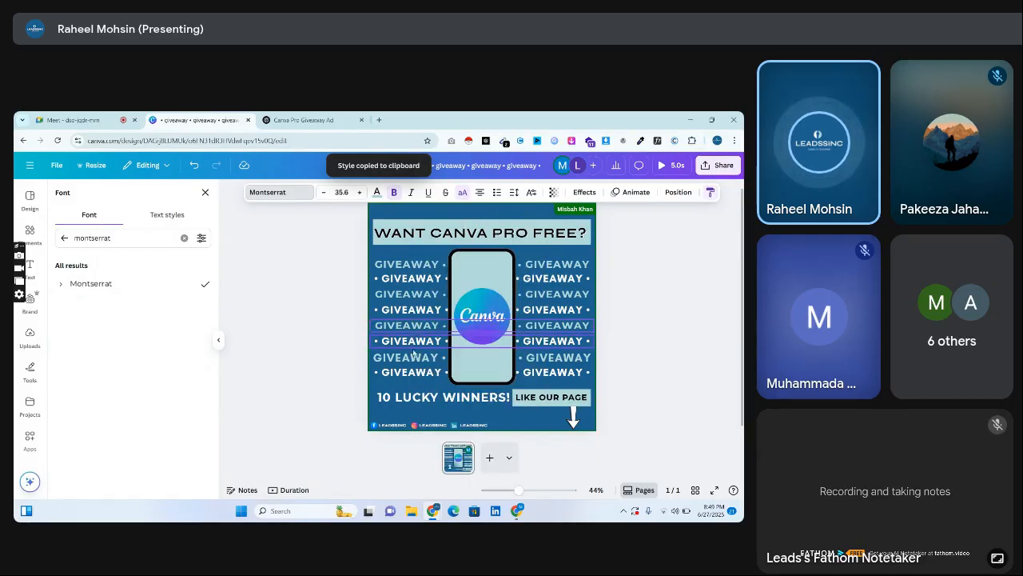
{"action": "left_click", "coordinate": [410, 352]}
{"action": "right_click", "coordinate": [410, 353]}
{"action": "left_click", "coordinate": [440, 243]}
Change the uppermost white GIVEAWAY row's font to Montserrat and scale it down to about size 33.9 on one line.
{"action": "left_click", "coordinate": [417, 278]}
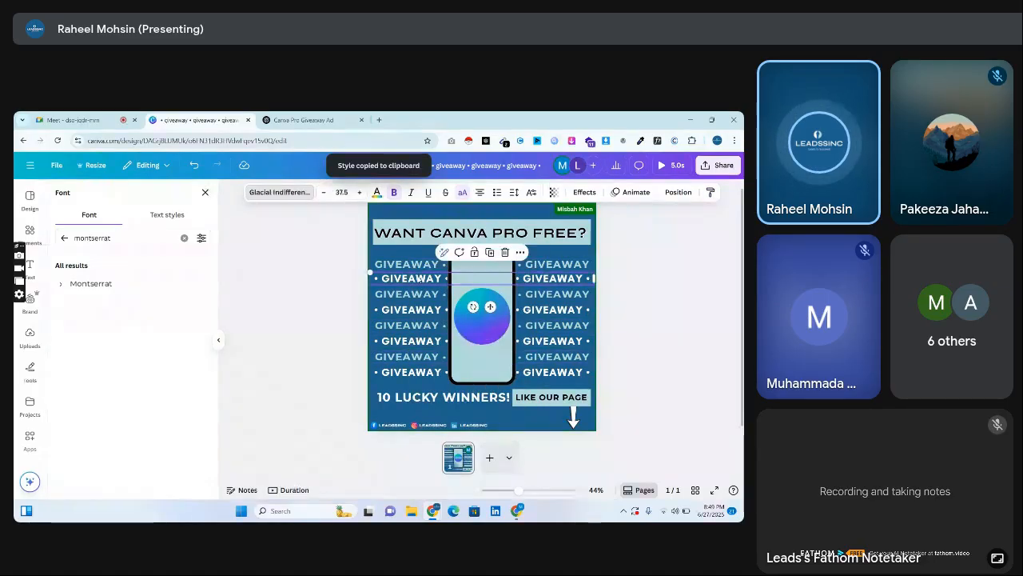
{"action": "left_click", "coordinate": [140, 284]}
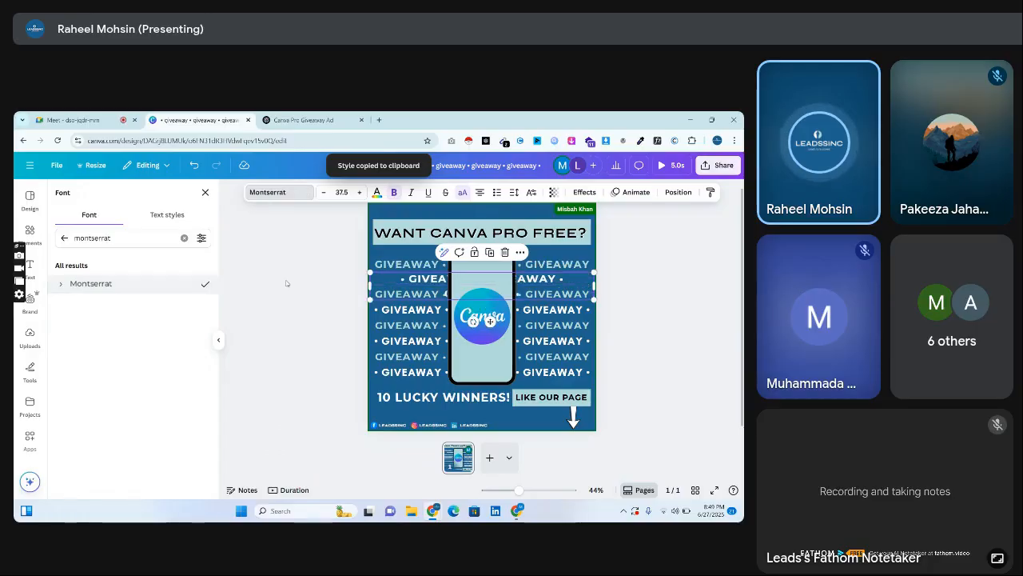
{"action": "mouse_move", "coordinate": [363, 284]}
{"action": "left_mouse_down"}
{"action": "mouse_move", "coordinate": [349, 277]}
{"action": "mouse_move", "coordinate": [373, 271]}
{"action": "left_mouse_up"}
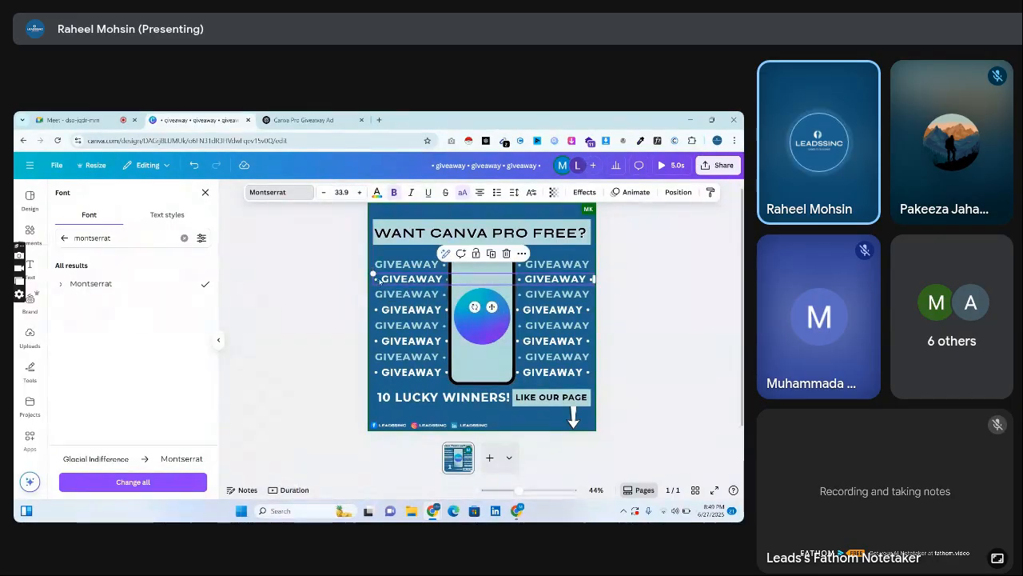
Copy the uppermost white GIVEAWAY row's text style onto the three white GIVEAWAY rows below it.
{"action": "right_click", "coordinate": [390, 279]}
{"action": "left_click", "coordinate": [432, 250]}
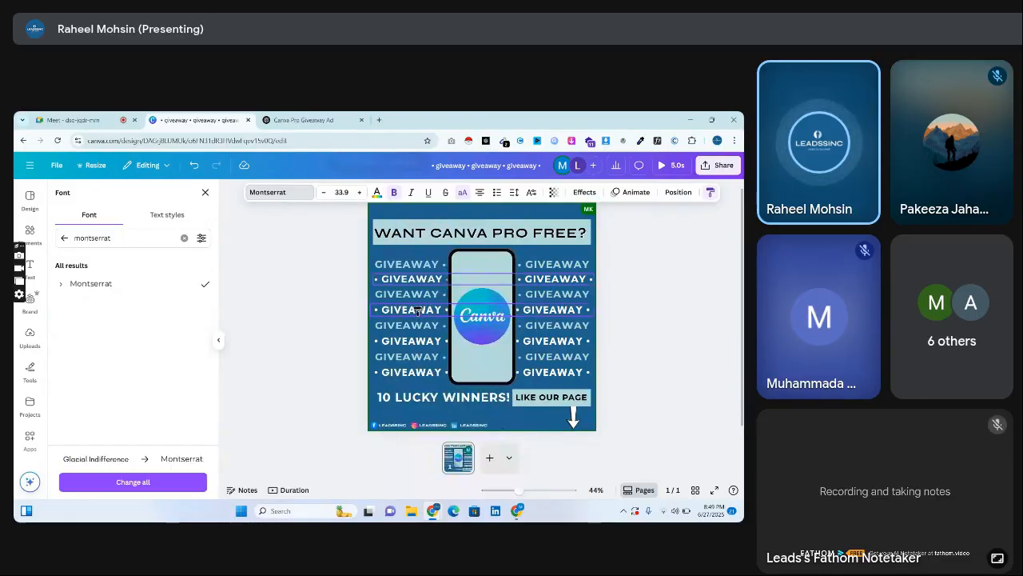
{"action": "left_click", "coordinate": [418, 314]}
{"action": "right_click", "coordinate": [418, 315]}
{"action": "left_click", "coordinate": [432, 250]}
{"action": "left_click", "coordinate": [432, 340]}
{"action": "right_click", "coordinate": [425, 341]}
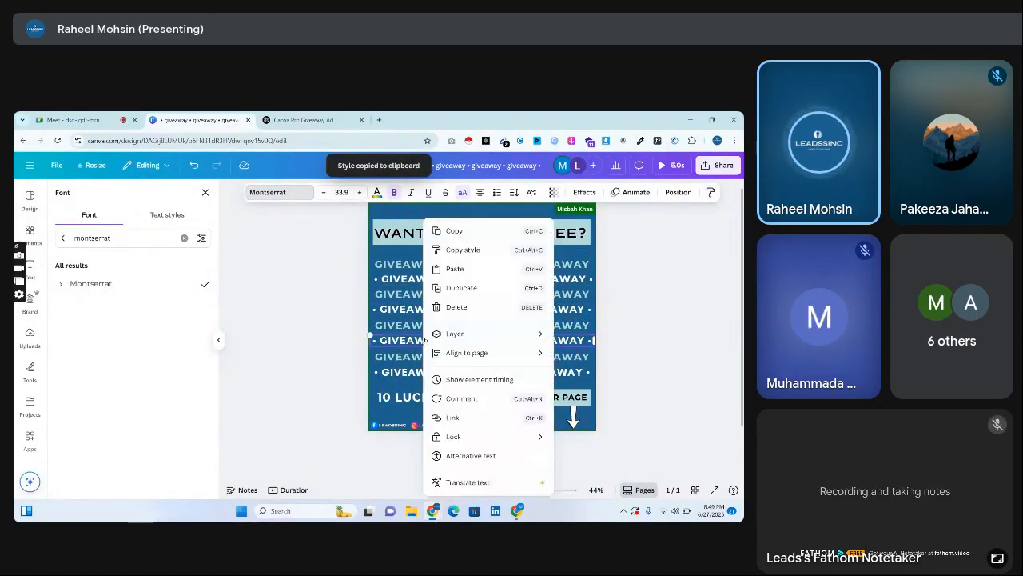
{"action": "left_click", "coordinate": [457, 250]}
{"action": "left_click", "coordinate": [413, 373]}
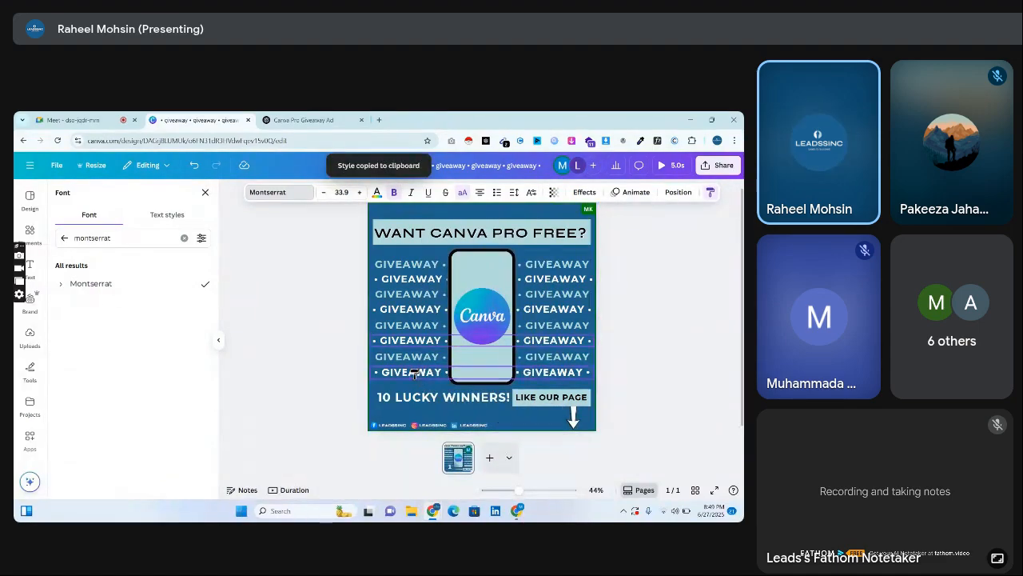
Enlarge the uppermost white GIVEAWAY row slightly towards the page's left margin.
{"action": "left_click", "coordinate": [373, 276]}
{"action": "left_click_drag", "start_coordinate": [370, 273], "coordinate": [370, 274]}
{"action": "left_click", "coordinate": [331, 295]}
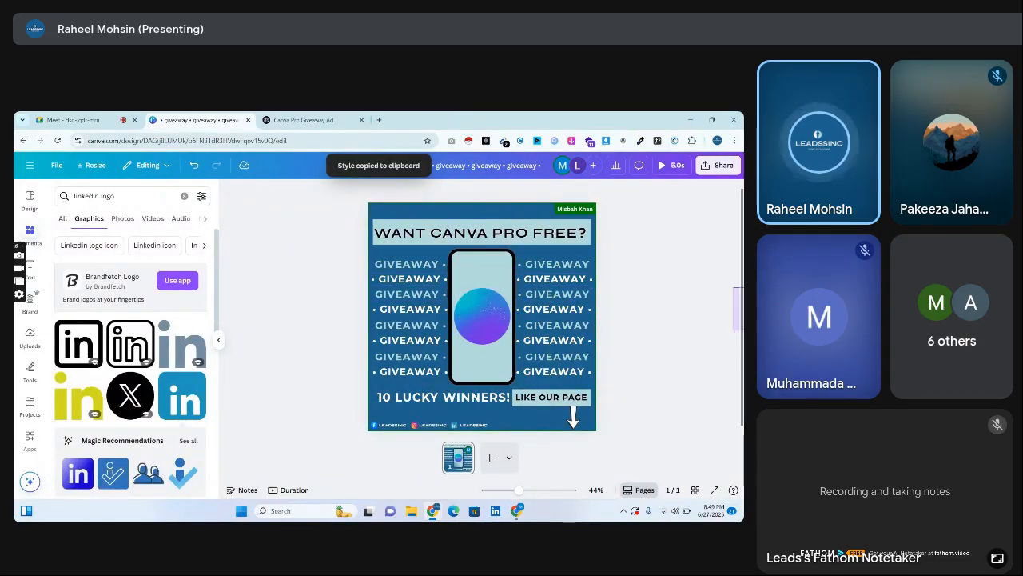
Download the finished giveaway design as an MP4 Video.
{"action": "scroll", "coordinate": [641, 279], "scroll_direction": "down", "scroll_amount": 1}
{"action": "scroll", "coordinate": [712, 270], "scroll_direction": "up", "scroll_amount": 2}
{"action": "left_click", "coordinate": [718, 165]}
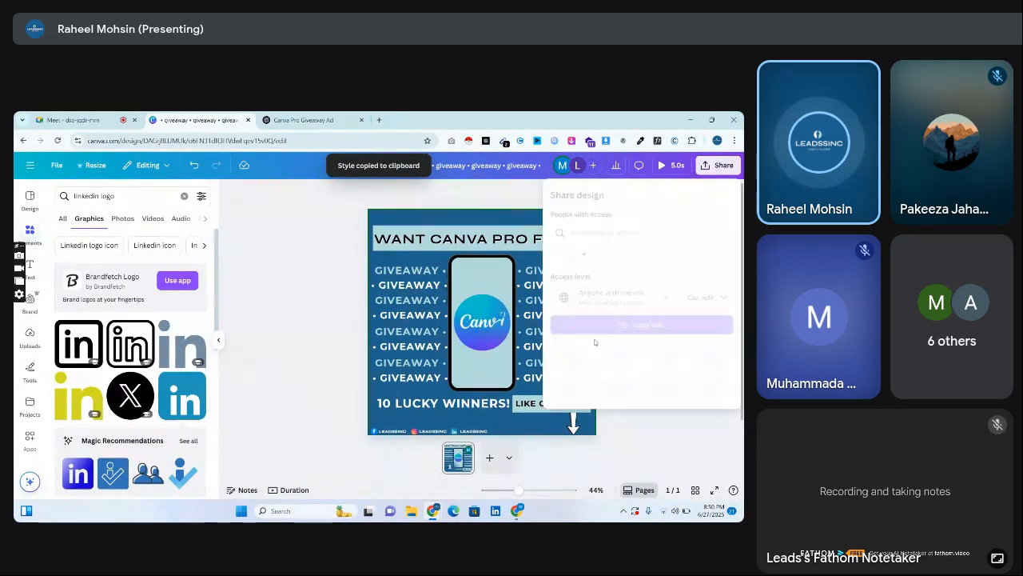
{"action": "left_click", "coordinate": [572, 363]}
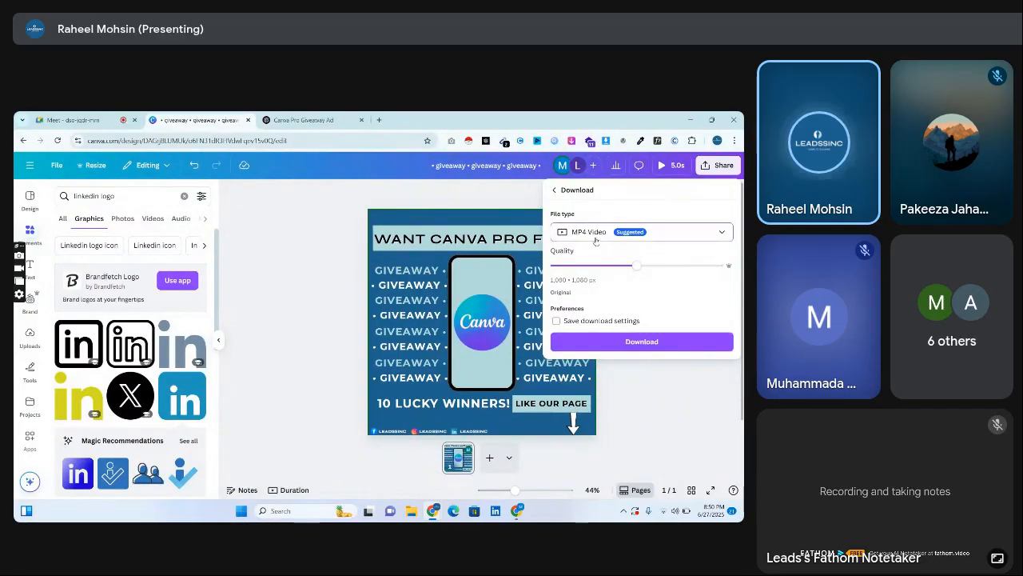
{"action": "left_click", "coordinate": [601, 232]}
{"action": "left_click", "coordinate": [601, 232]}
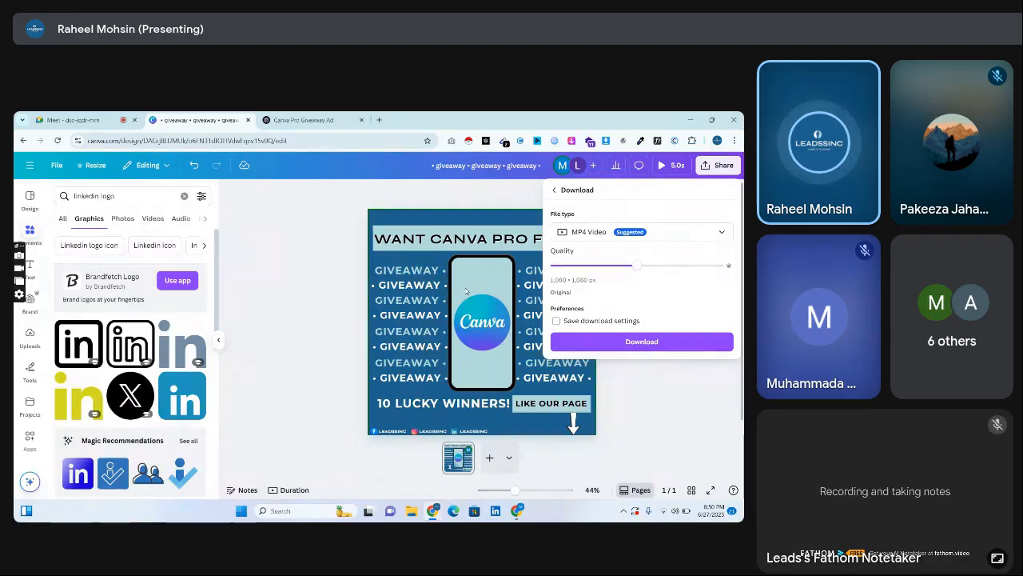
{"action": "left_click", "coordinate": [634, 336]}
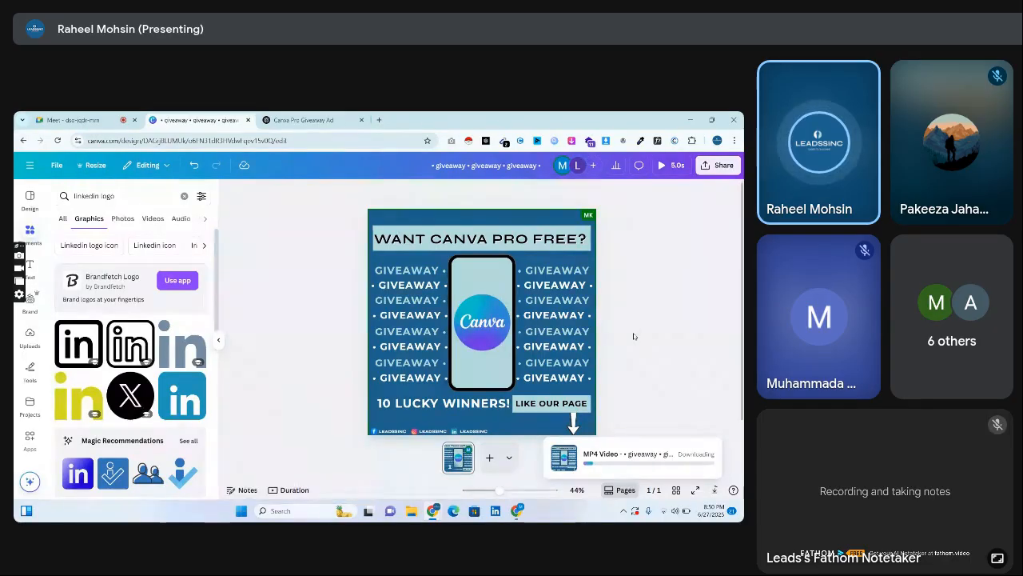
Switch to ChatGPT and send the prompt "can you please right the attractive adcopy for the above ad".
{"action": "left_click", "coordinate": [305, 116]}
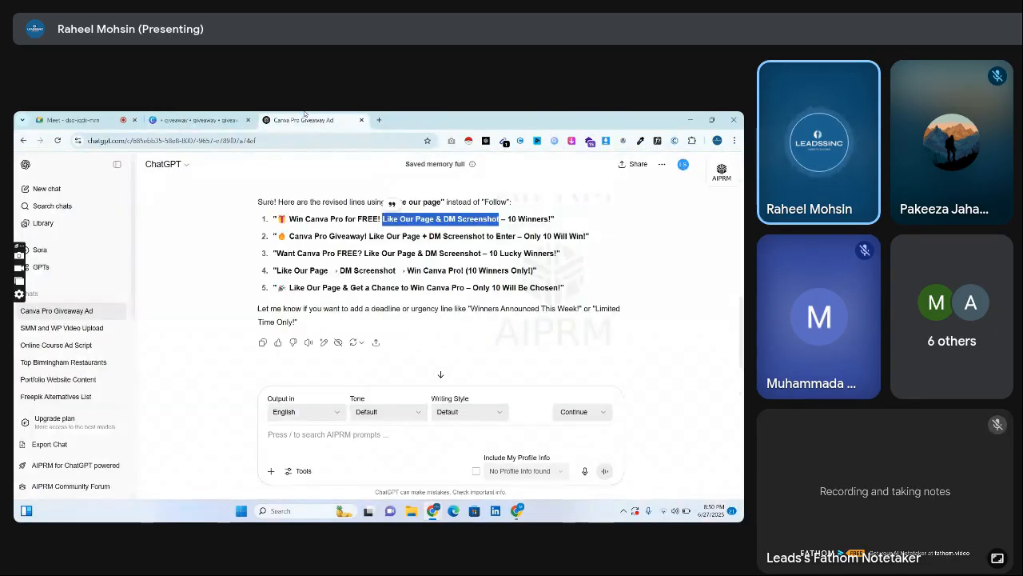
{"action": "left_click", "coordinate": [395, 436]}
{"action": "type", "text": "ad"}
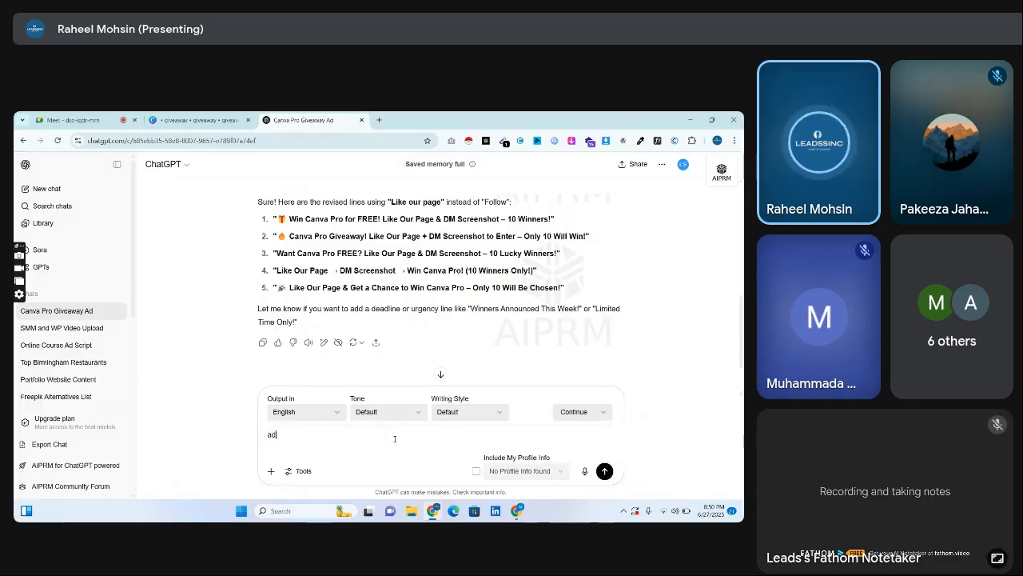
{"action": "type", "text": " cop"}
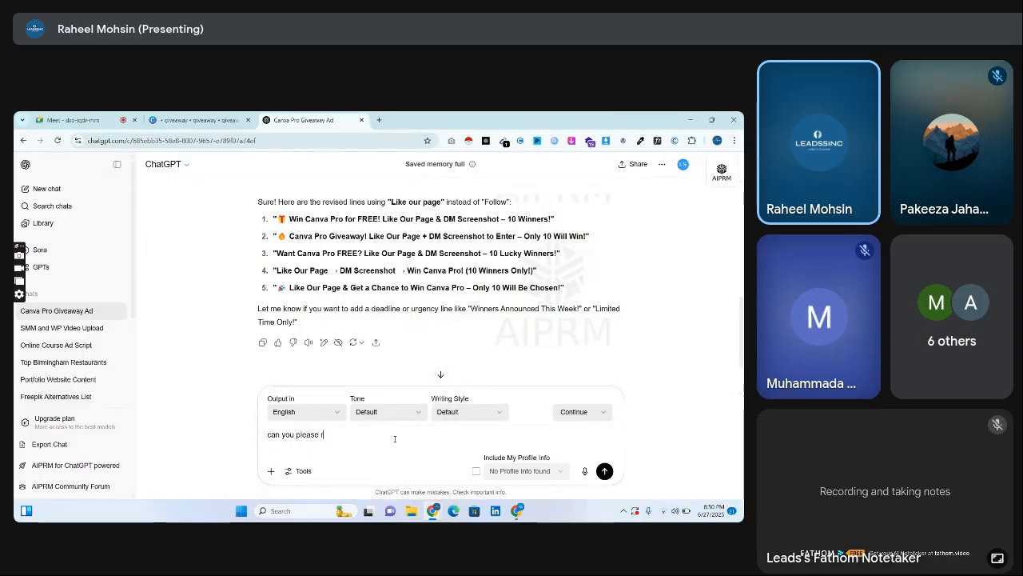
{"action": "type", "text": "ight the a"}
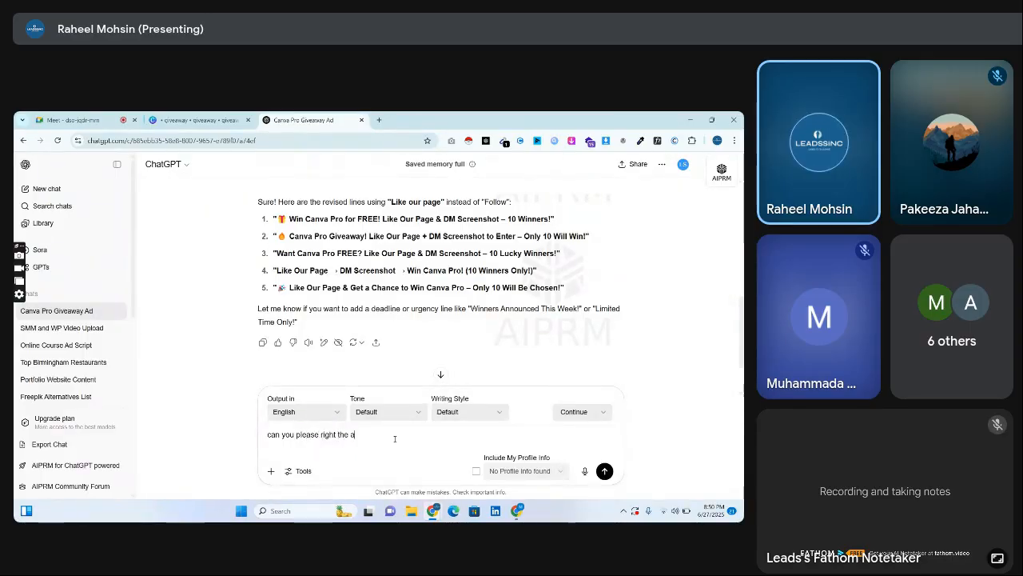
{"action": "type", "text": "ttractive"}
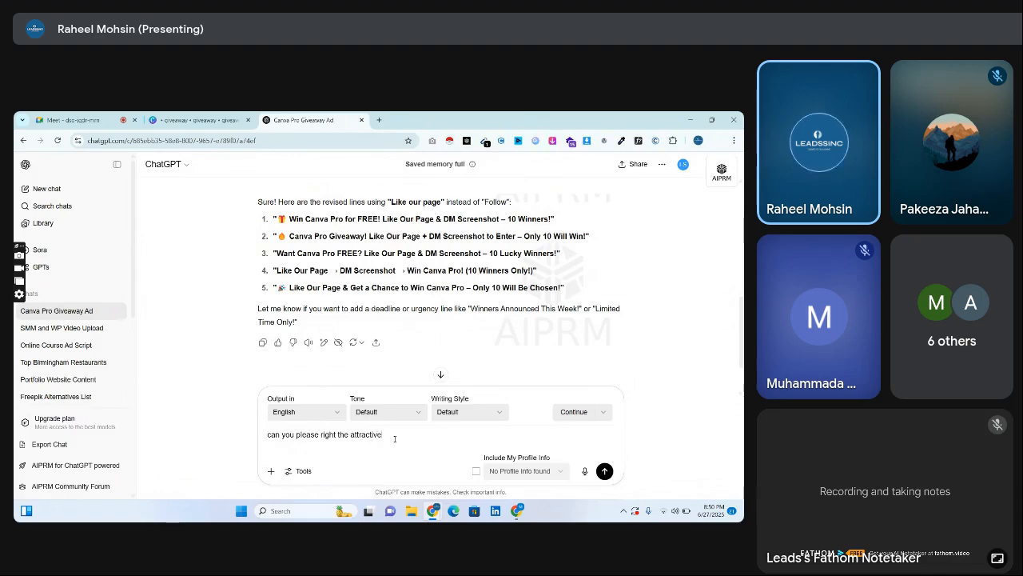
{"action": "type", "text": " adcop"}
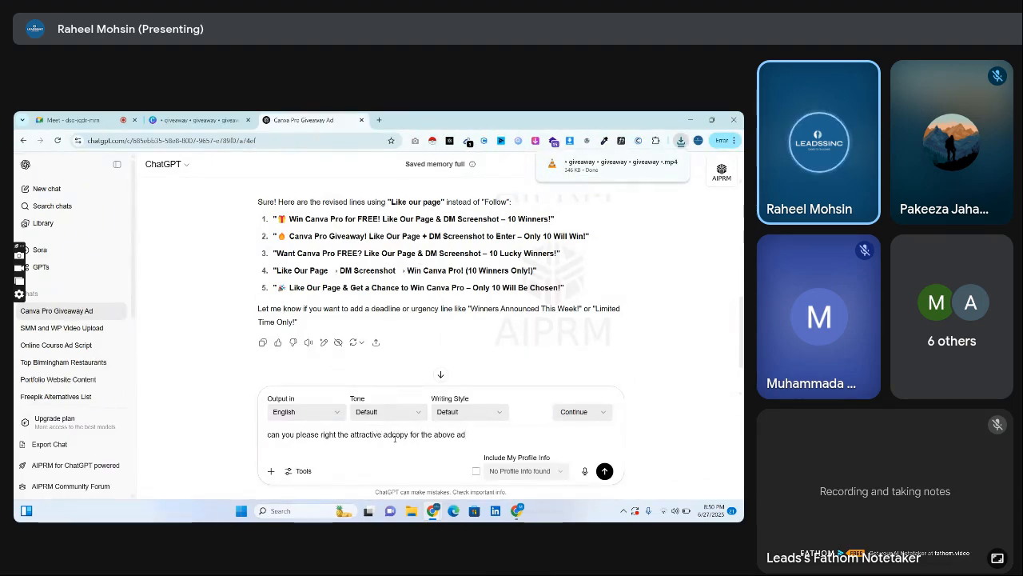
{"action": "type", "text": "y for the above ad"}
{"action": "key", "text": "Return"}
{"action": "mouse_move", "coordinate": [433, 510]}
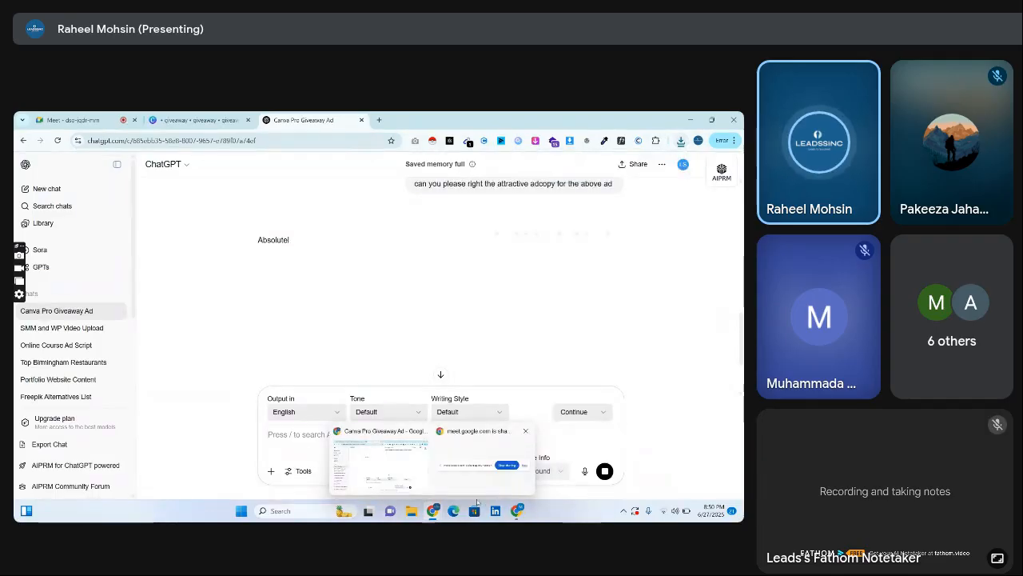
{"action": "left_click", "coordinate": [517, 510]}
{"action": "left_click", "coordinate": [198, 120]}
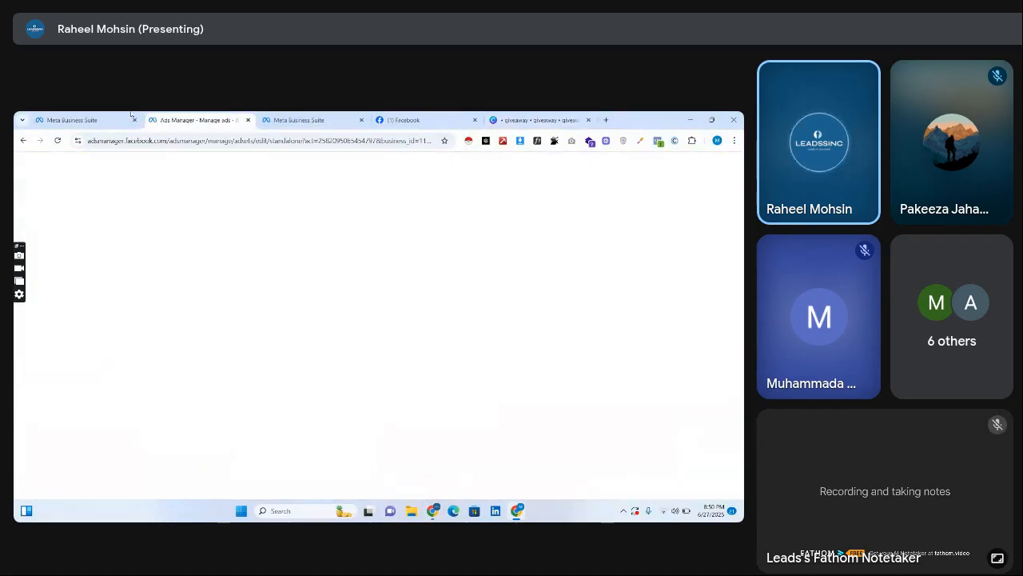
{"action": "left_click", "coordinate": [88, 120]}
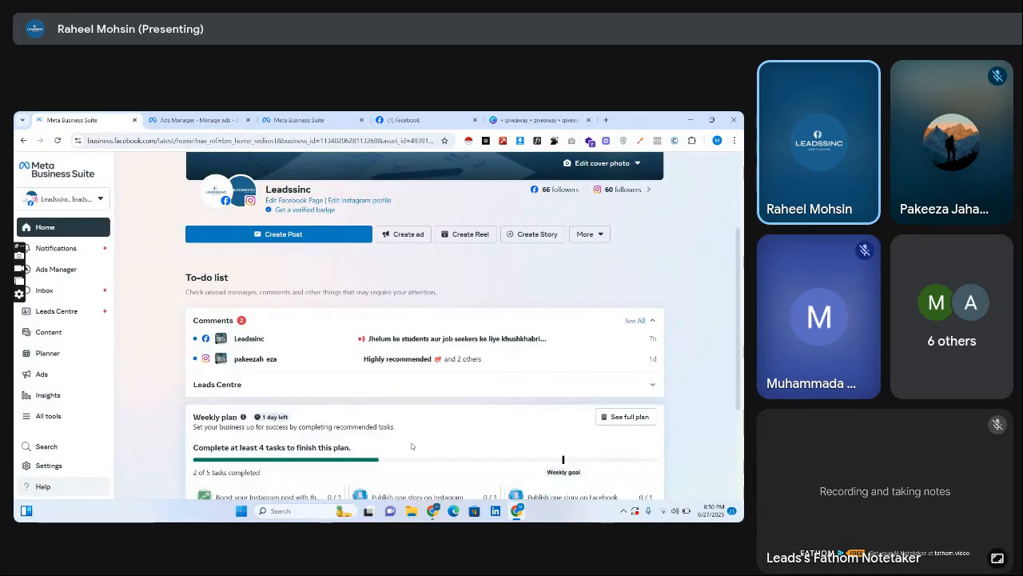
{"action": "mouse_move", "coordinate": [432, 512]}
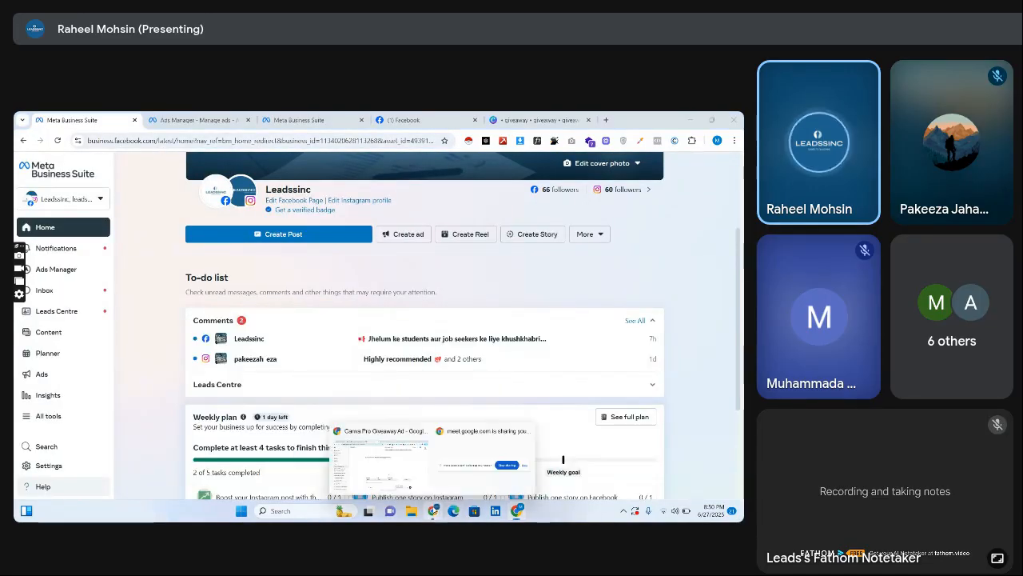
Return to the ChatGPT conversation and send the follow-up prompt "please make it short".
{"action": "left_click", "coordinate": [394, 468]}
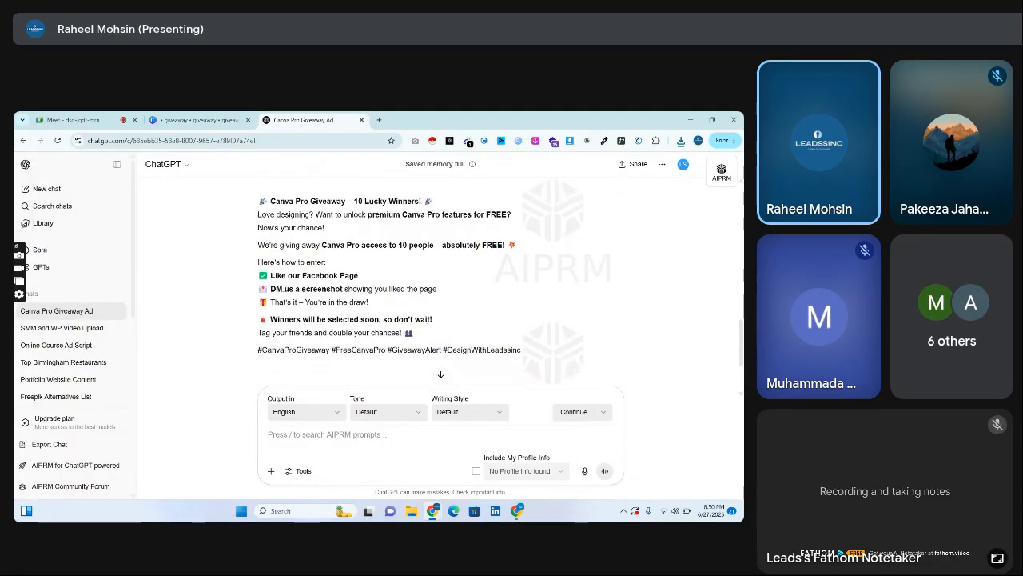
{"action": "left_click", "coordinate": [332, 432]}
{"action": "type", "text": "pleas"}
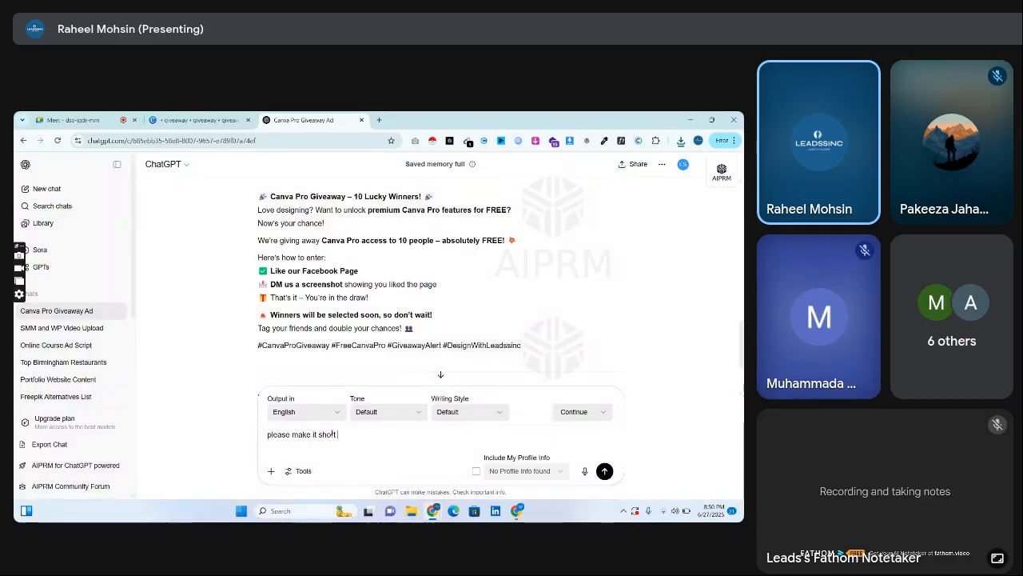
{"action": "type", "text": "e make it short"}
{"action": "key", "text": "Return"}
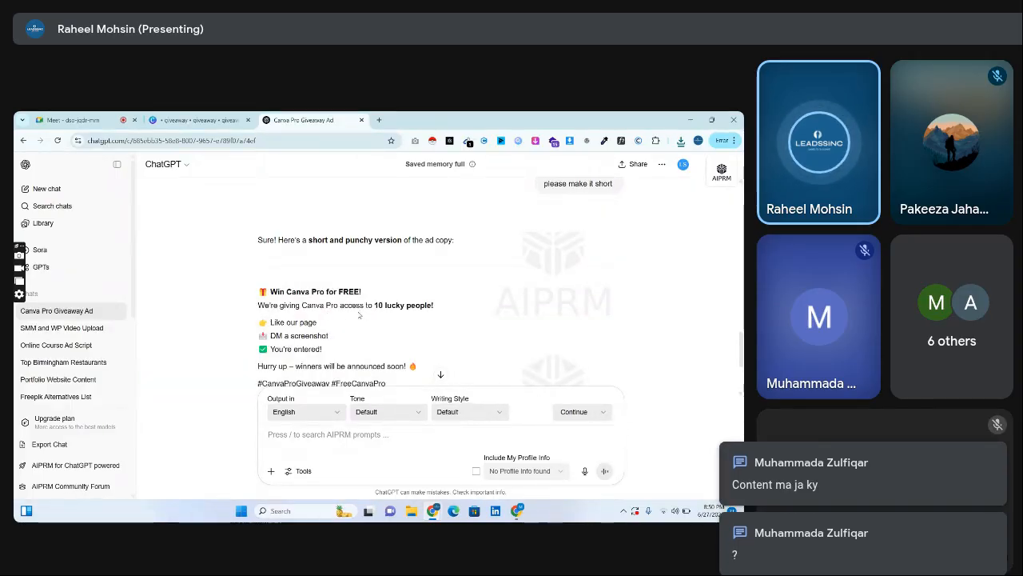
Select the short ad copy from "We're giving Canva Pro access" through the hashtags and switch to Meta Business Suite.
{"action": "left_click_drag", "start_coordinate": [257, 305], "coordinate": [368, 279]}
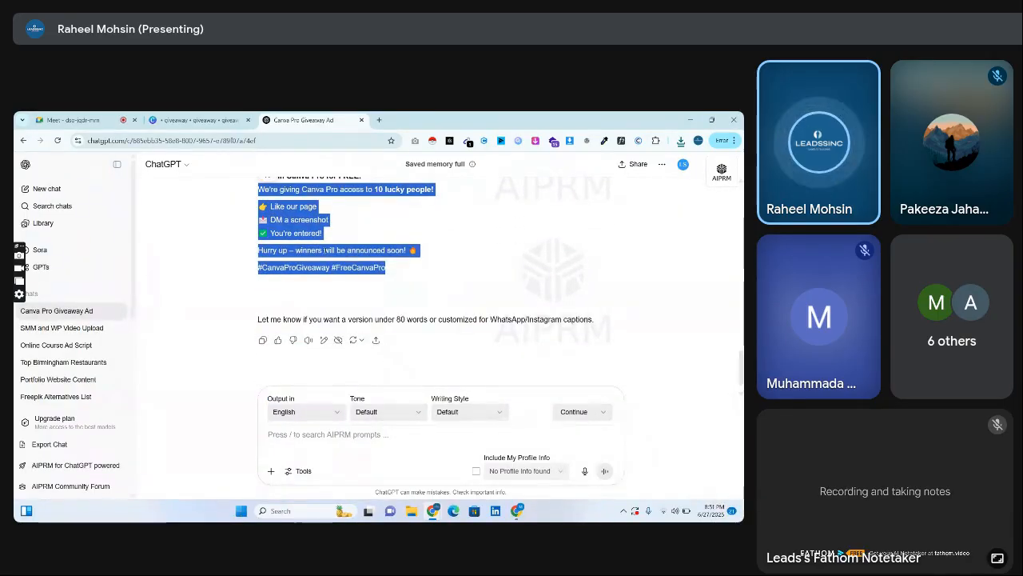
{"action": "left_click", "coordinate": [518, 510]}
{"action": "left_click", "coordinate": [520, 511]}
{"action": "left_click", "coordinate": [520, 512]}
{"action": "left_click", "coordinate": [519, 512]}
{"action": "left_click", "coordinate": [196, 119]}
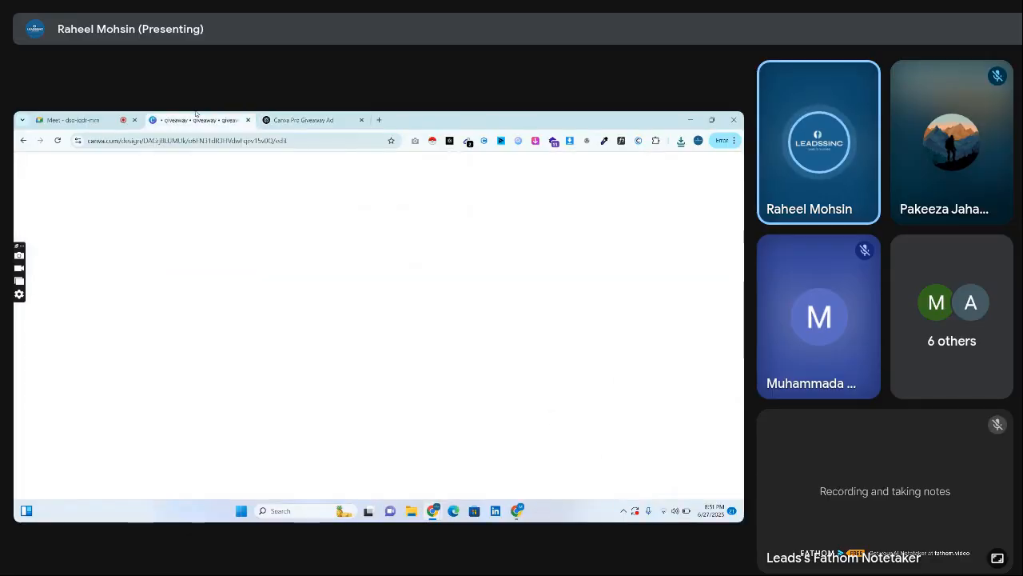
{"action": "left_click", "coordinate": [80, 120]}
{"action": "left_click", "coordinate": [315, 118]}
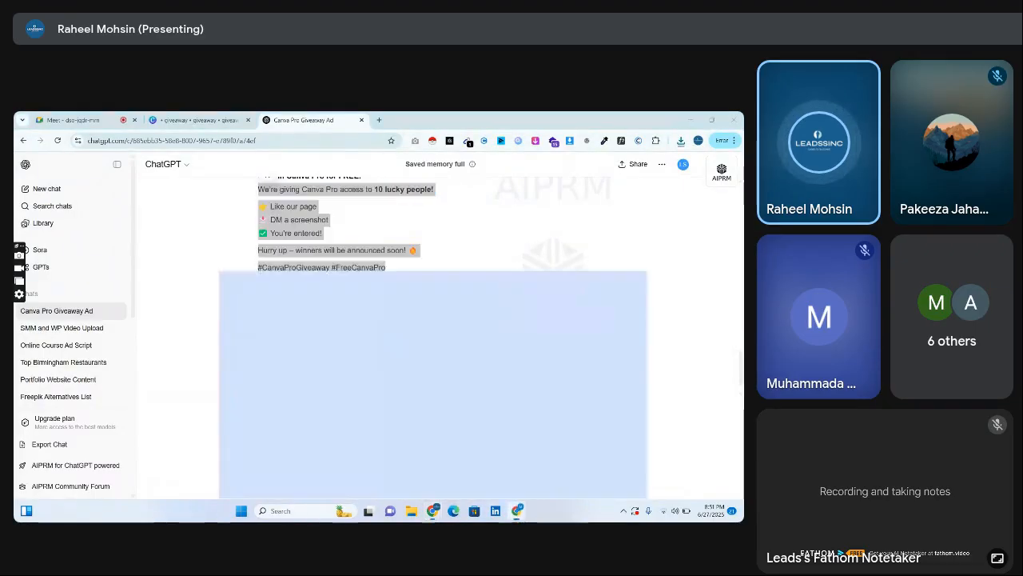
{"action": "left_click", "coordinate": [516, 510]}
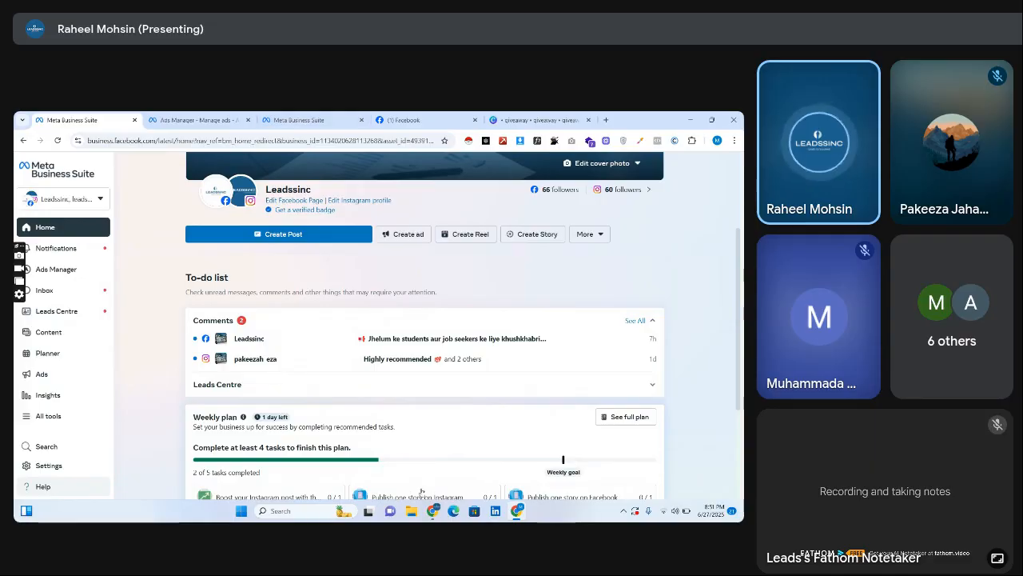
Send ChatGPT the prompt "giveaway me like k bad chhata hn k log comment me leadssinc likh dein to wo iss giveaway me participate kr leingy".
{"action": "left_click", "coordinate": [433, 510]}
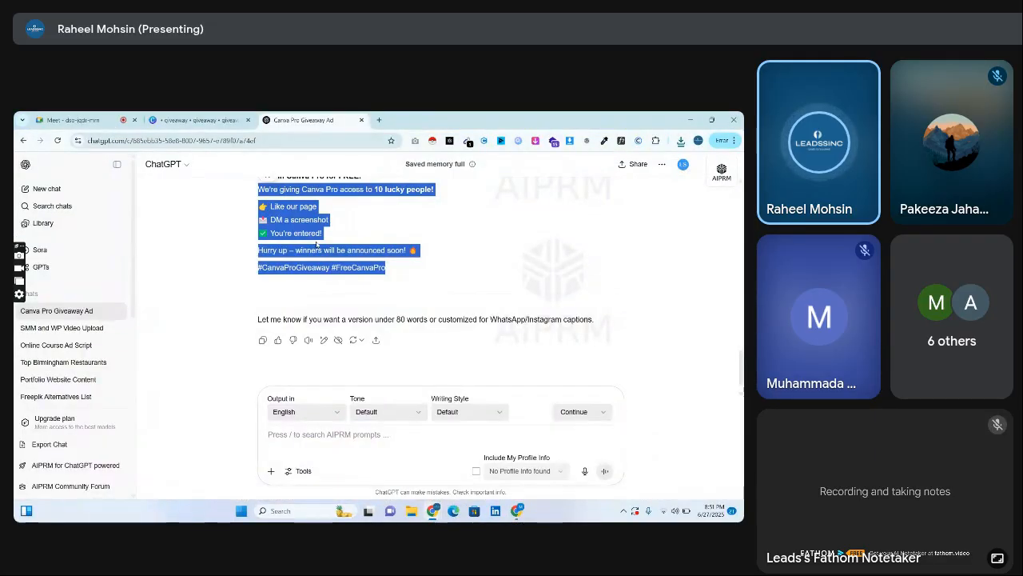
{"action": "left_click", "coordinate": [384, 436]}
{"action": "type", "text": "giveaway me"}
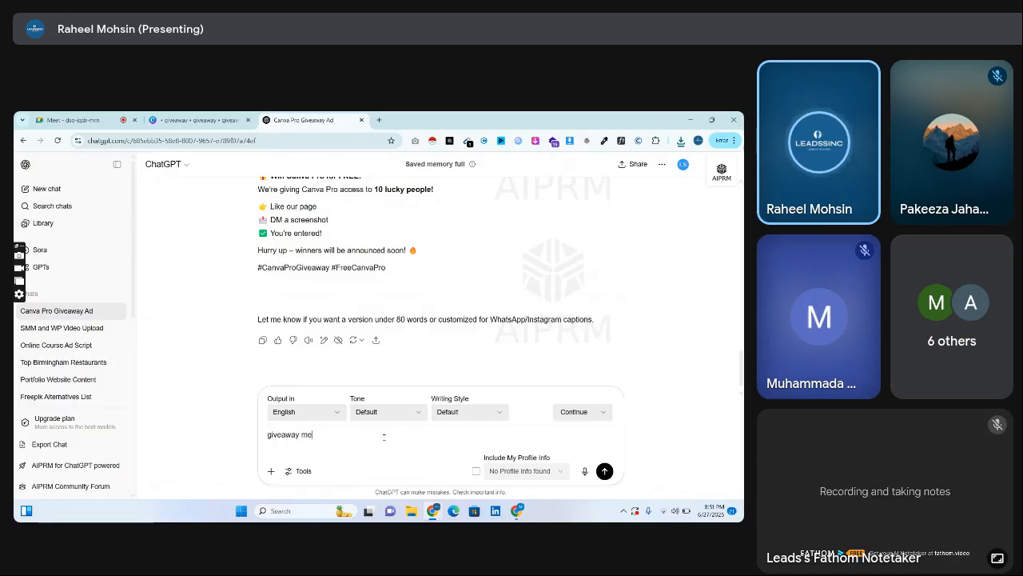
{"action": "type", "text": " like k bad chhaya"}
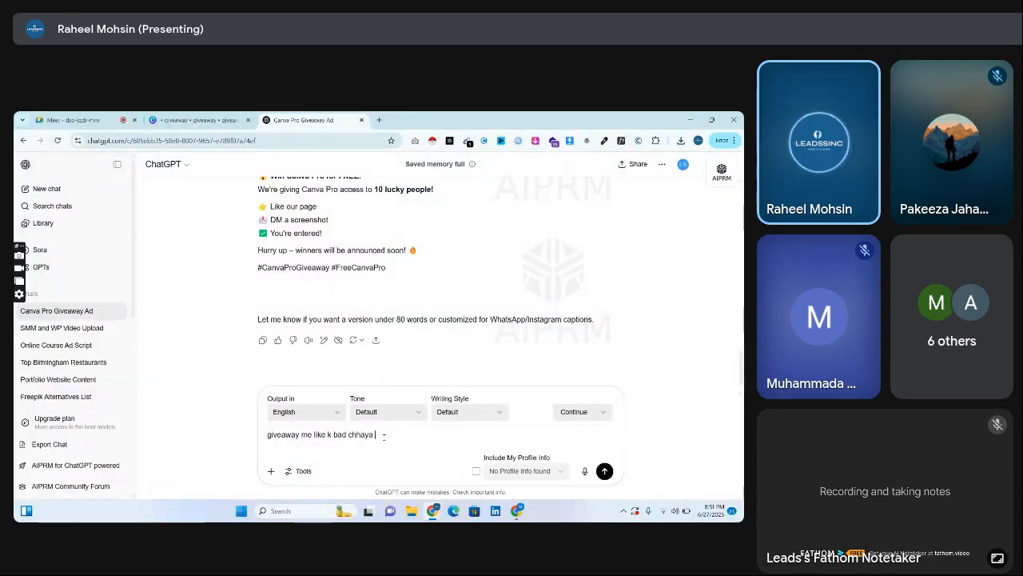
{"action": "key", "text": "BackSpace"}
{"action": "key", "text": "BackSpace"}
{"action": "key", "text": "BackSpace"}
{"action": "type", "text": "ta hn k log comment me apna n"}
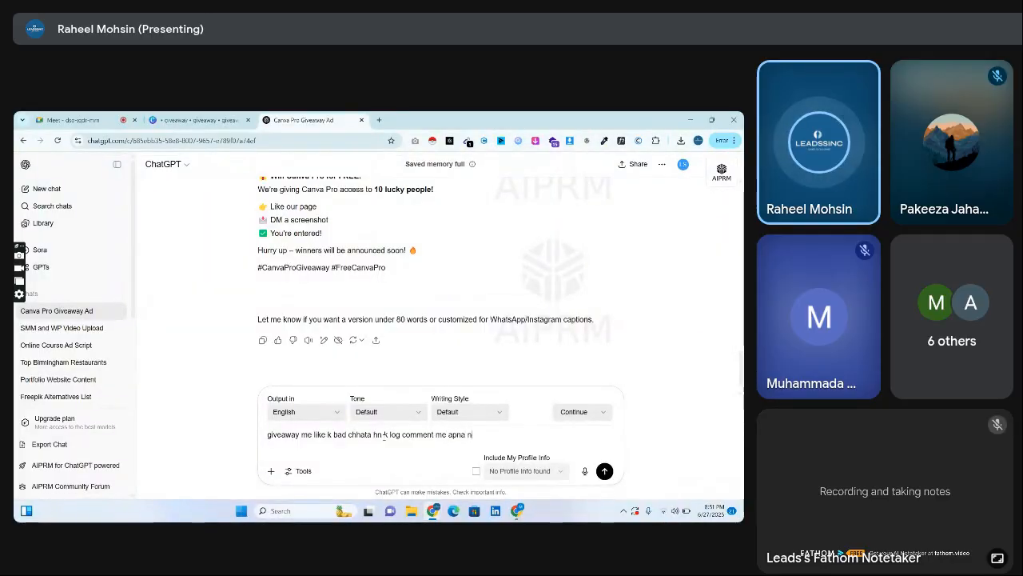
{"action": "type", "text": "ame"}
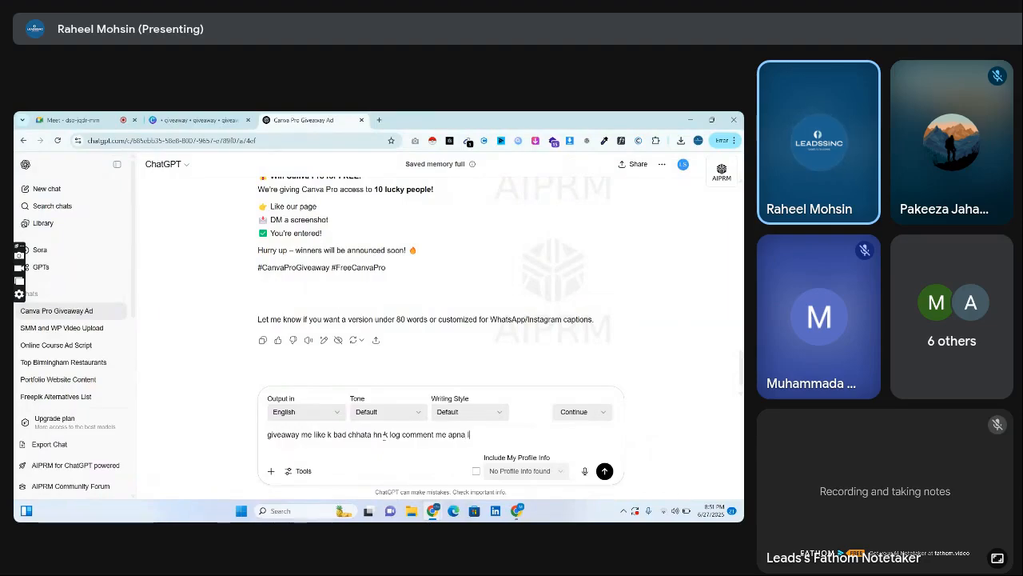
{"action": "type", "text": "adssinc likh dein to wo"}
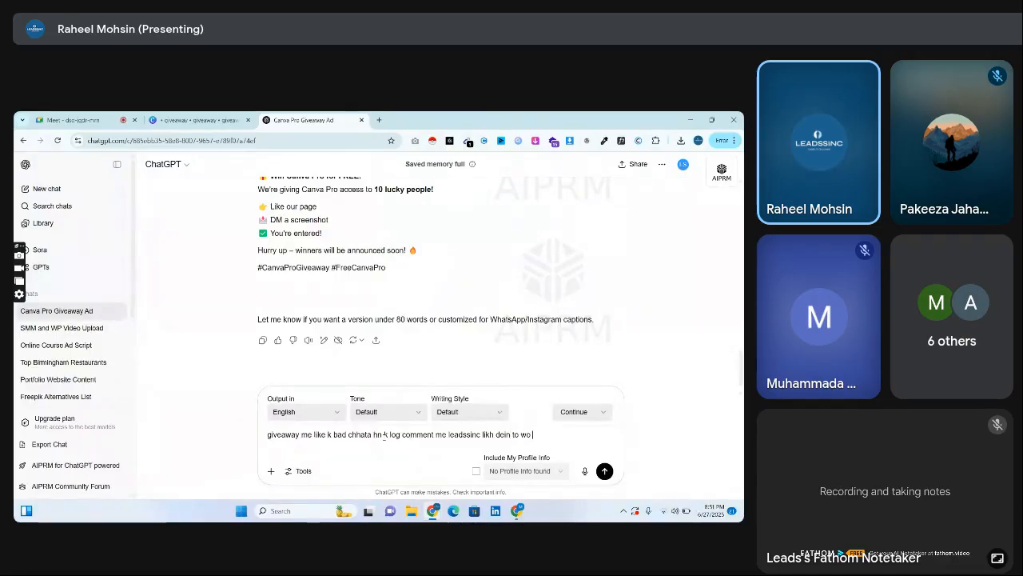
{"action": "type", "text": " iss g"}
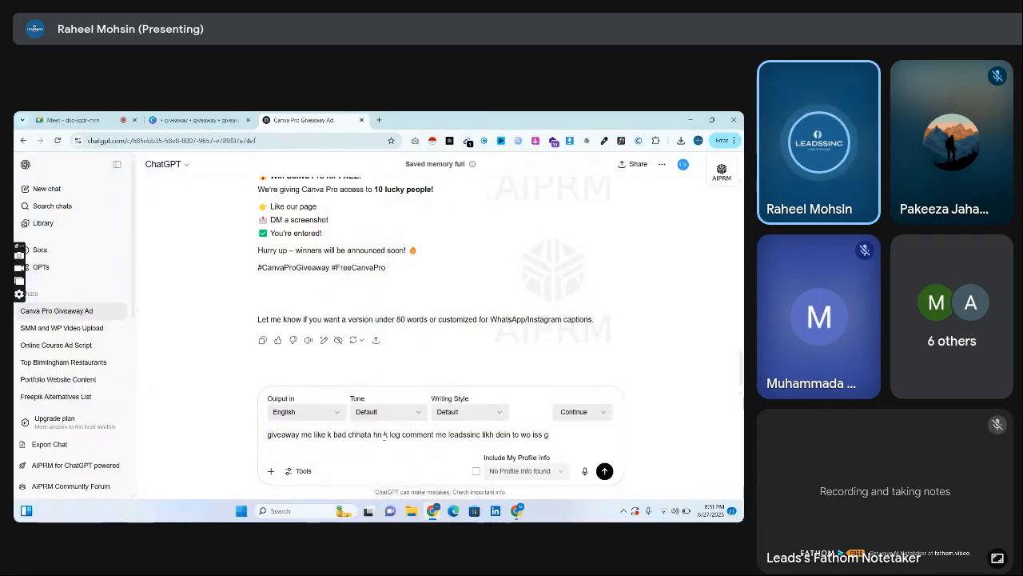
{"action": "type", "text": "iveaway me partici"}
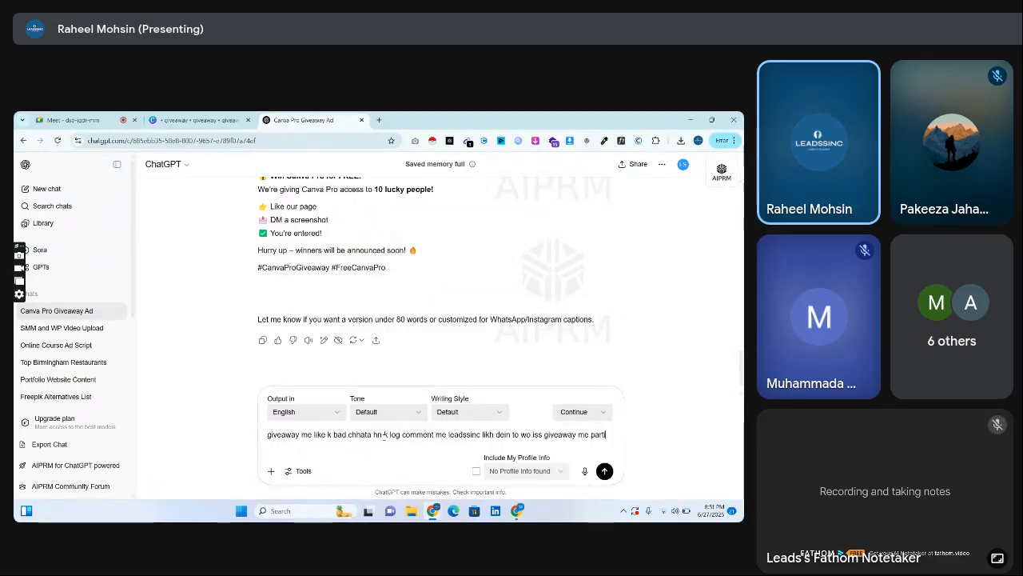
{"action": "type", "text": "pate kr leingy"}
{"action": "key", "text": "Return"}
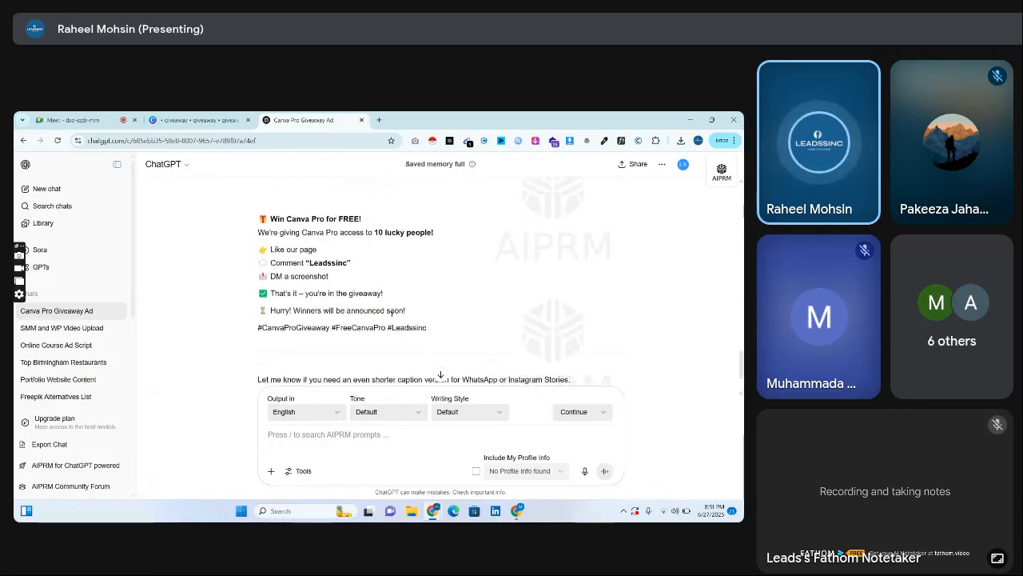
Select the revised ad copy from "We're giving Canva Pro access" through the #Leadssinc hashtag.
{"action": "left_click_drag", "start_coordinate": [309, 259], "coordinate": [332, 259]}
{"action": "left_click", "coordinate": [350, 264]}
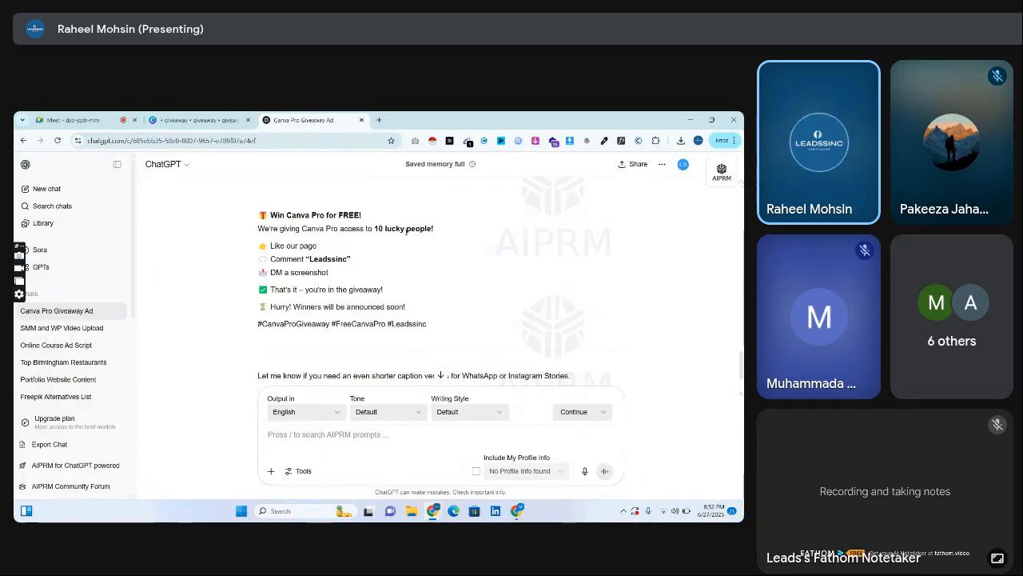
{"action": "left_click_drag", "start_coordinate": [251, 232], "coordinate": [494, 326]}
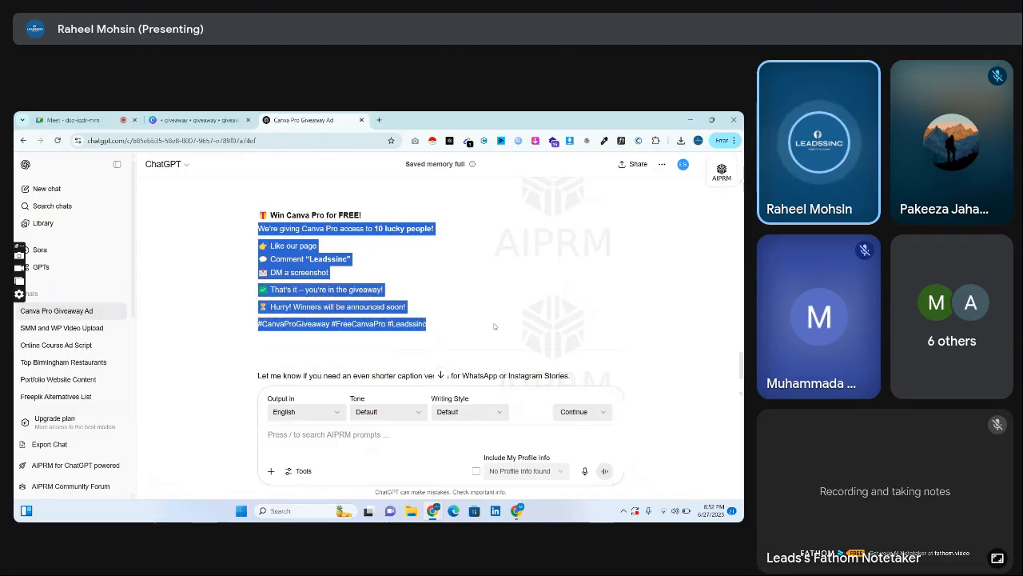
Switch to the Canva giveaway design and browse the suggested templates for a layout showing participation steps.
{"action": "left_click", "coordinate": [519, 510]}
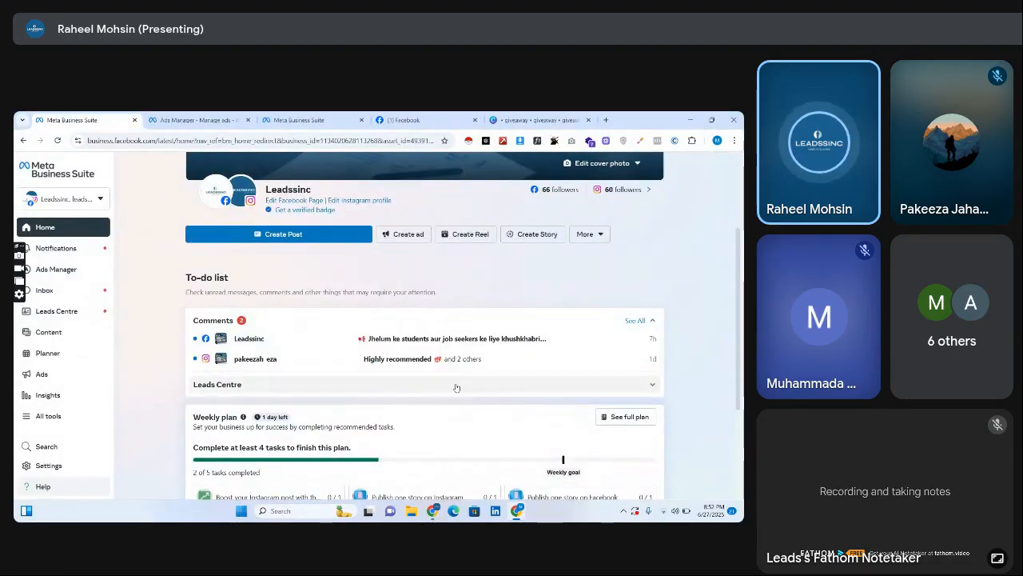
{"action": "left_click", "coordinate": [530, 119]}
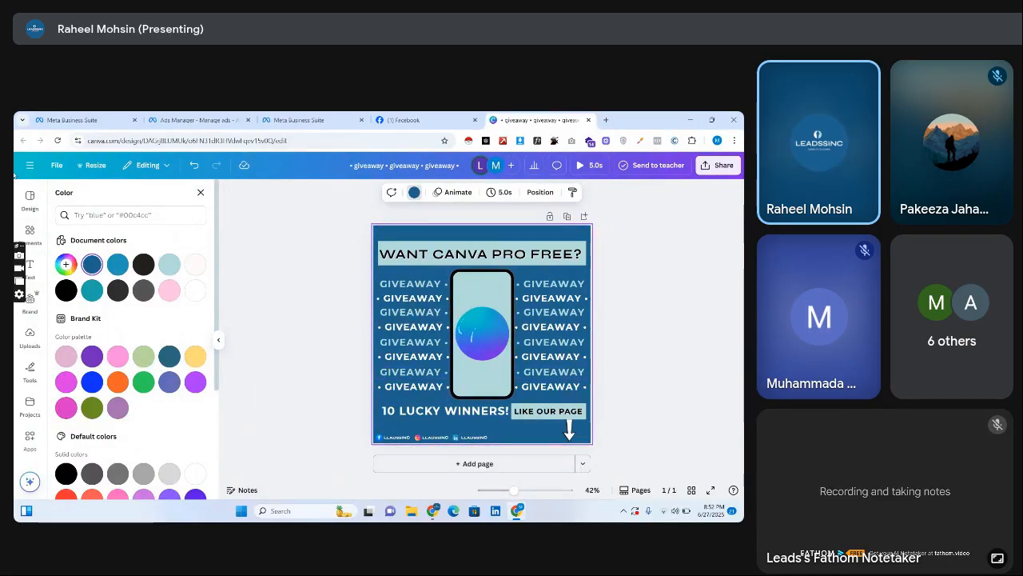
{"action": "left_click", "coordinate": [30, 200]}
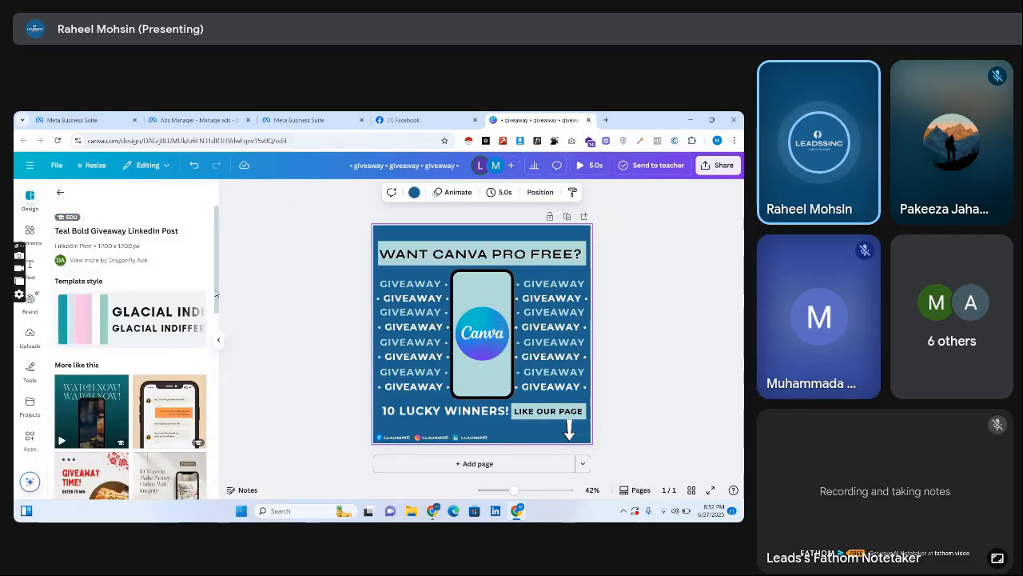
{"action": "scroll", "coordinate": [128, 336], "scroll_direction": "down", "scroll_amount": 2}
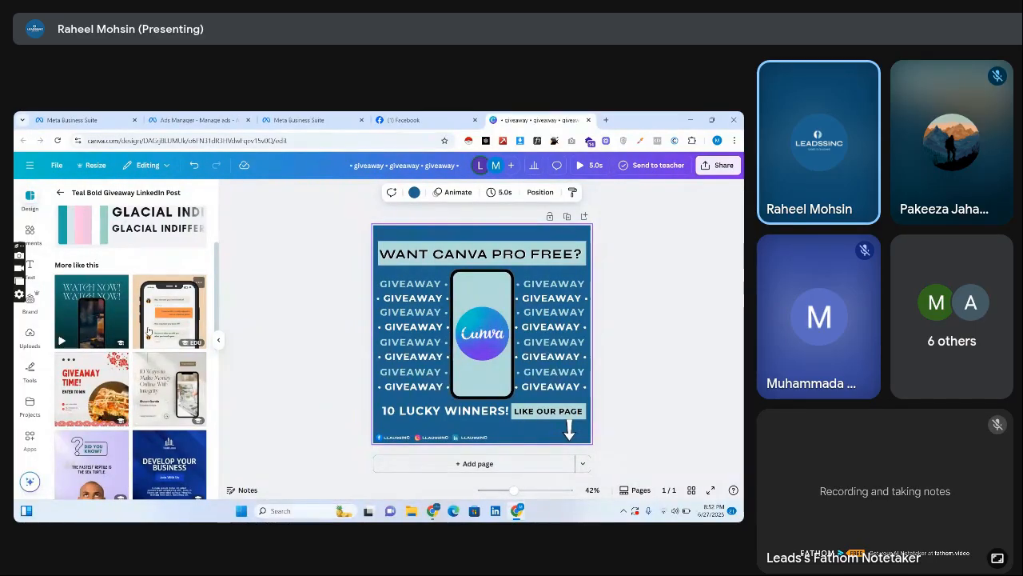
{"action": "scroll", "coordinate": [214, 366], "scroll_direction": "down", "scroll_amount": 5}
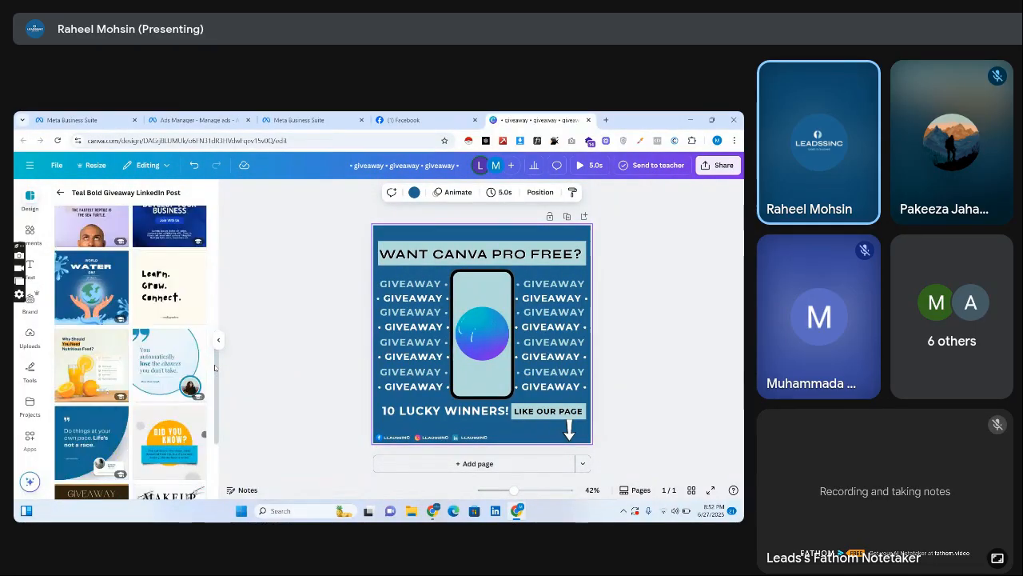
{"action": "scroll", "coordinate": [226, 400], "scroll_direction": "down", "scroll_amount": 2}
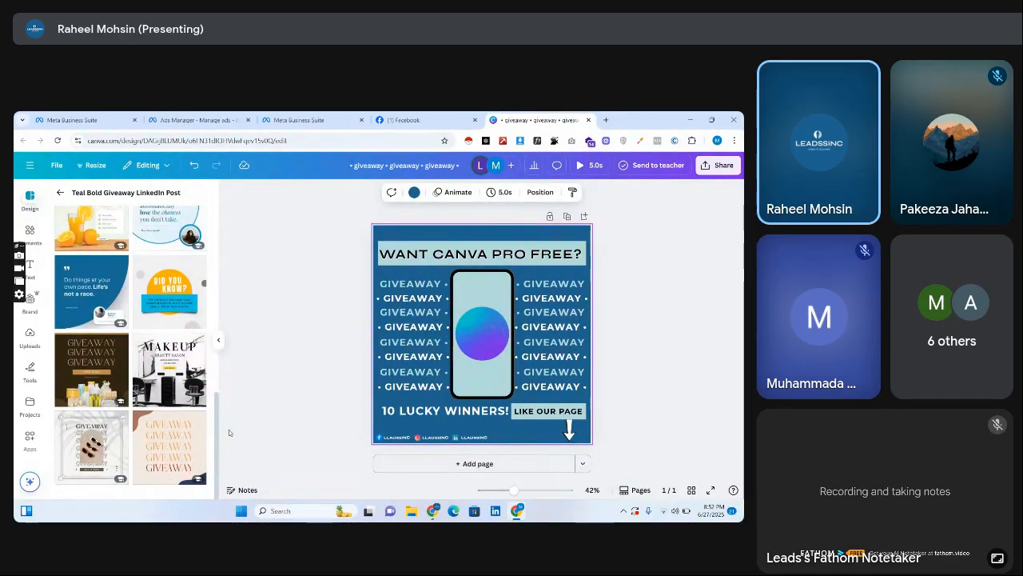
{"action": "left_click_drag", "start_coordinate": [229, 432], "coordinate": [217, 232]}
{"action": "left_click", "coordinate": [60, 191]}
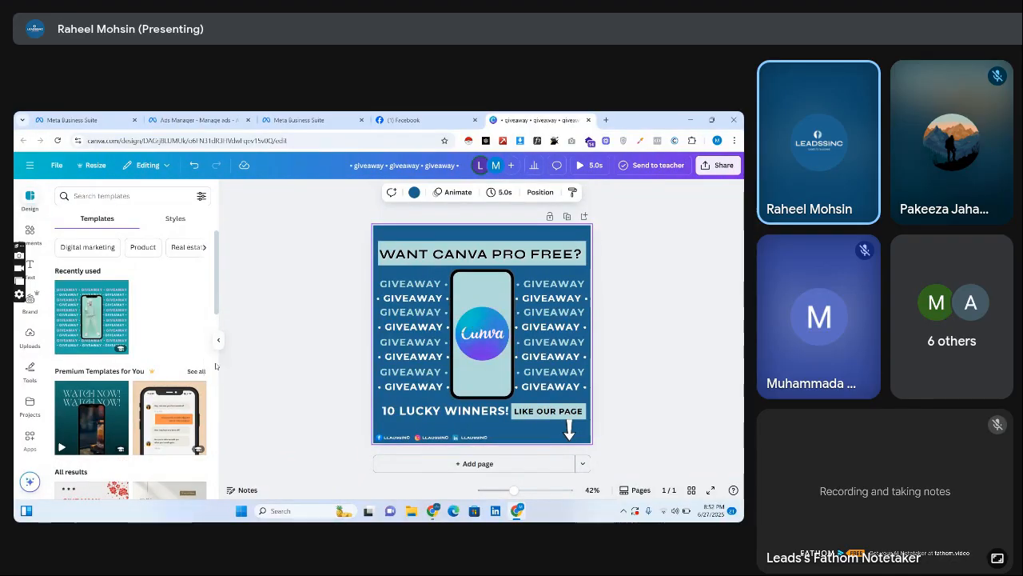
{"action": "scroll", "coordinate": [220, 368], "scroll_direction": "down", "scroll_amount": 5}
{"action": "scroll", "coordinate": [220, 387], "scroll_direction": "down", "scroll_amount": 3}
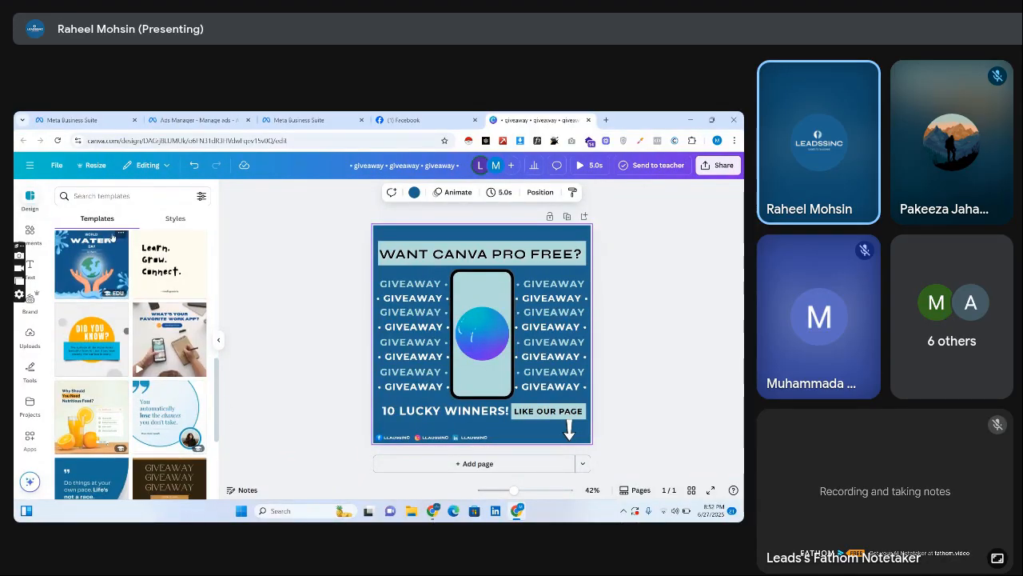
Search the templates for "giveaway" and add the purple Special Giveaway template as a new page.
{"action": "left_click", "coordinate": [107, 197]}
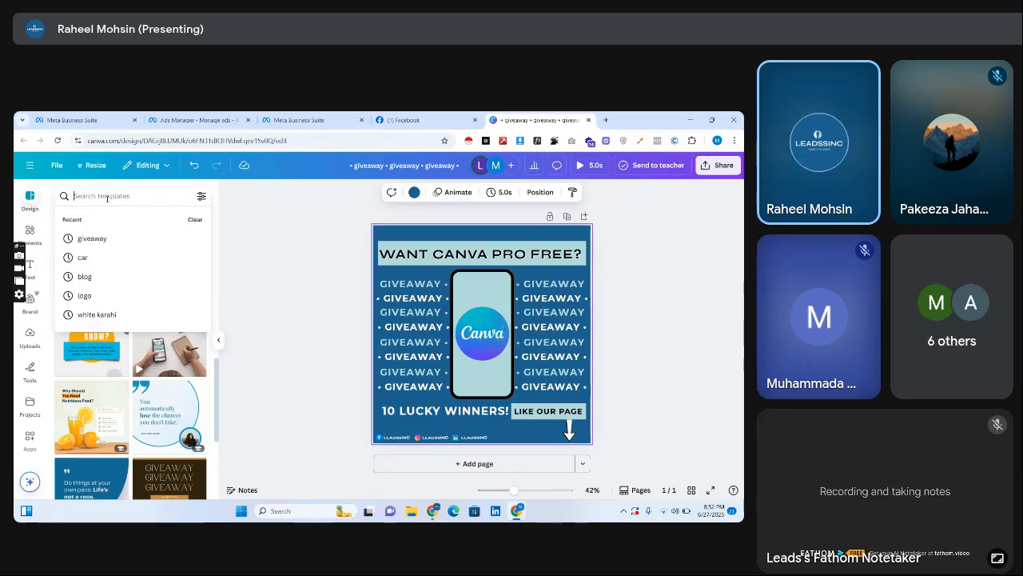
{"action": "left_click", "coordinate": [92, 238]}
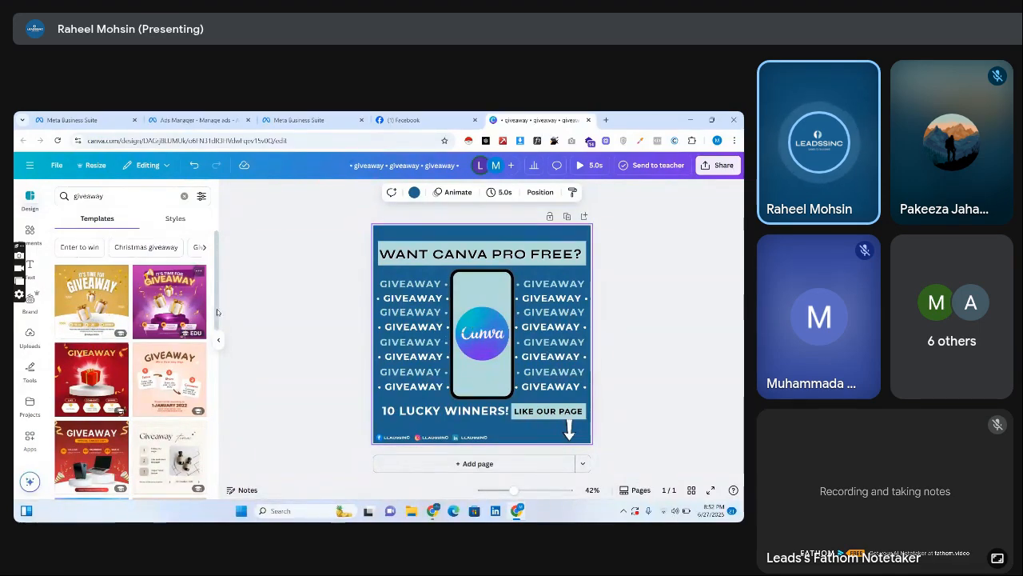
{"action": "scroll", "coordinate": [131, 360], "scroll_direction": "down", "scroll_amount": 5}
{"action": "left_click_drag", "start_coordinate": [224, 389], "coordinate": [225, 391]}
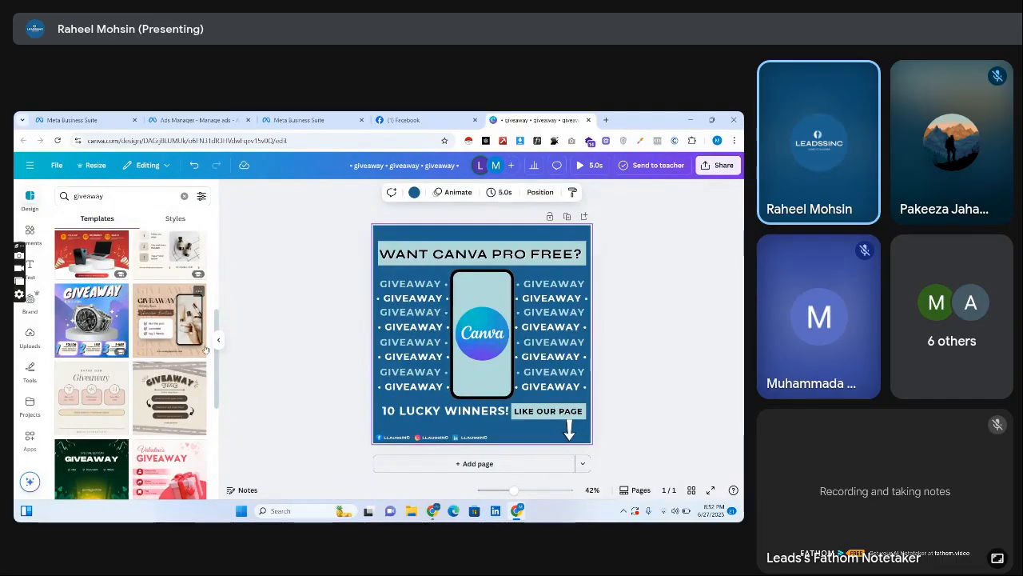
{"action": "left_click", "coordinate": [218, 385]}
{"action": "left_click_drag", "start_coordinate": [219, 386], "coordinate": [222, 448]}
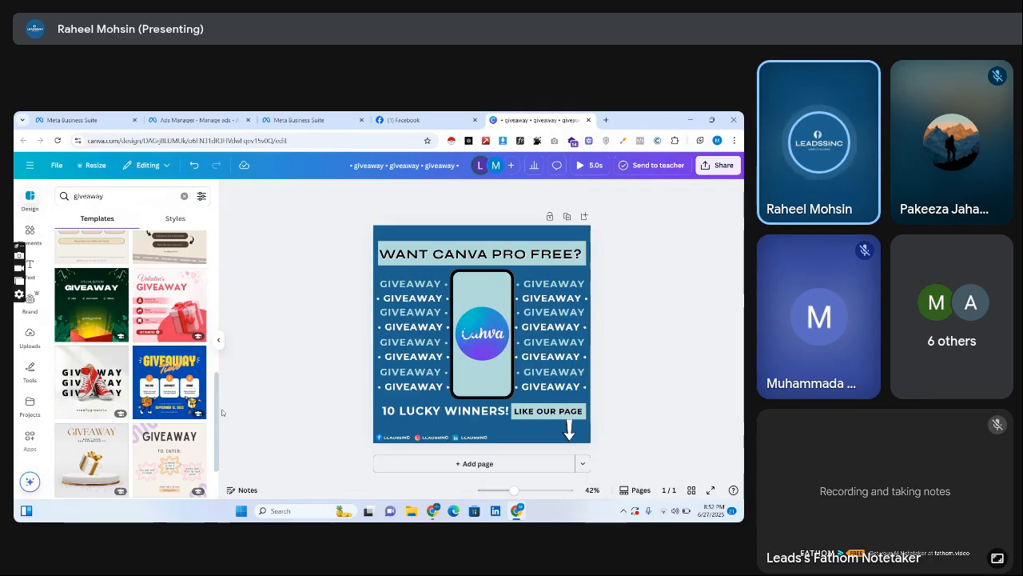
{"action": "scroll", "coordinate": [217, 419], "scroll_direction": "down", "scroll_amount": 10}
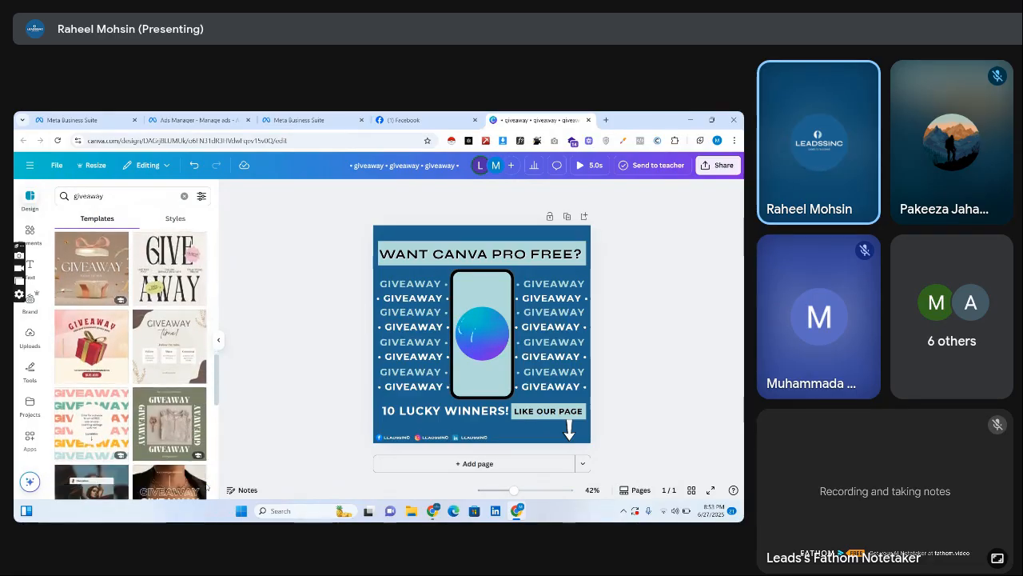
{"action": "scroll", "coordinate": [205, 496], "scroll_direction": "down", "scroll_amount": 5}
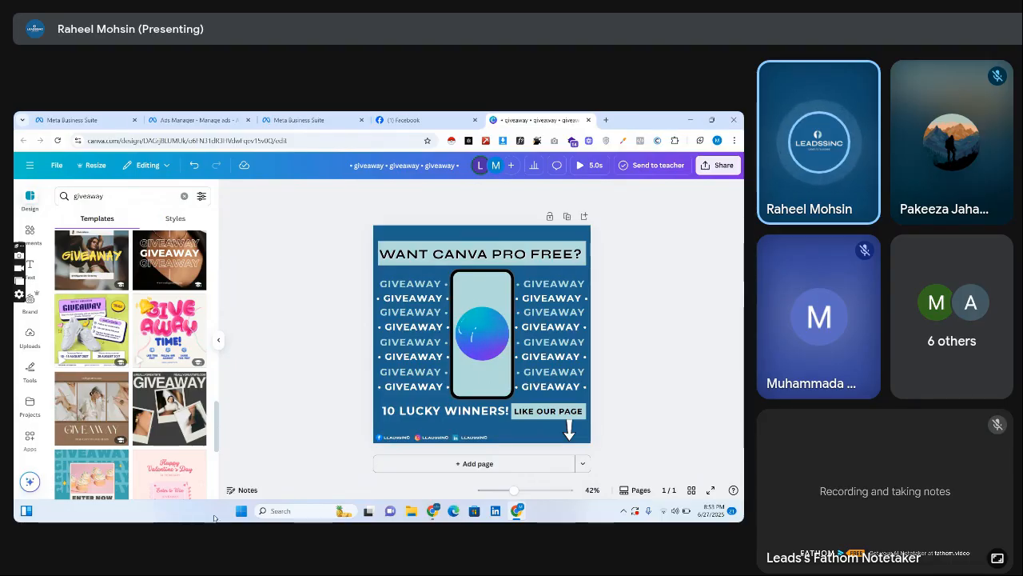
{"action": "scroll", "coordinate": [120, 477], "scroll_direction": "down", "scroll_amount": 3}
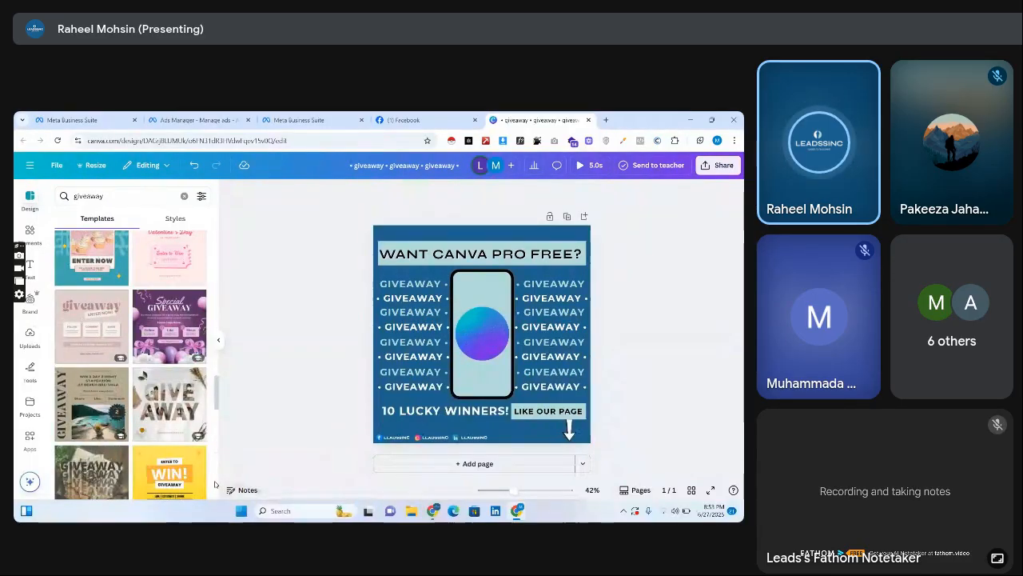
{"action": "left_click", "coordinate": [167, 344]}
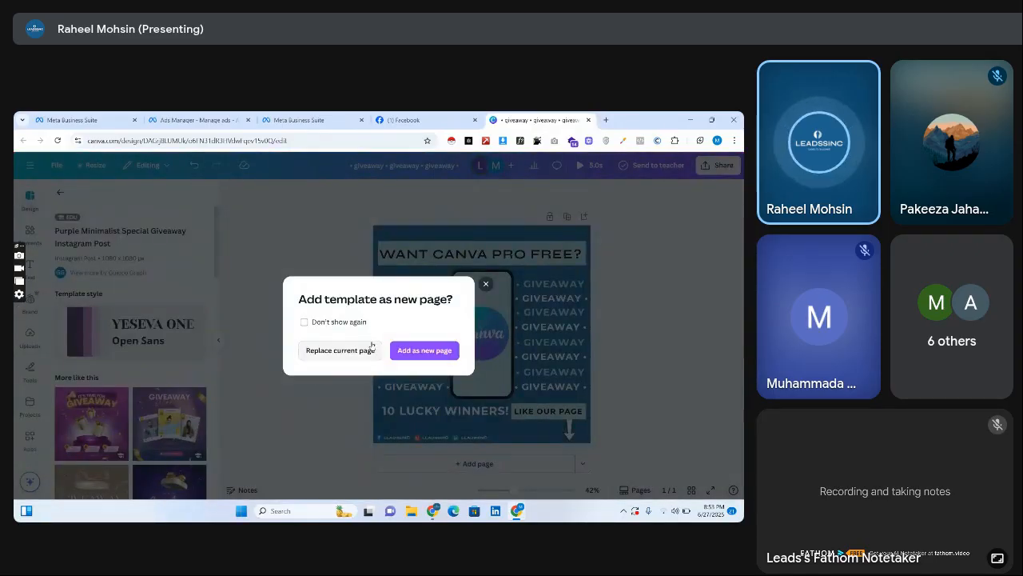
{"action": "left_click", "coordinate": [424, 350]}
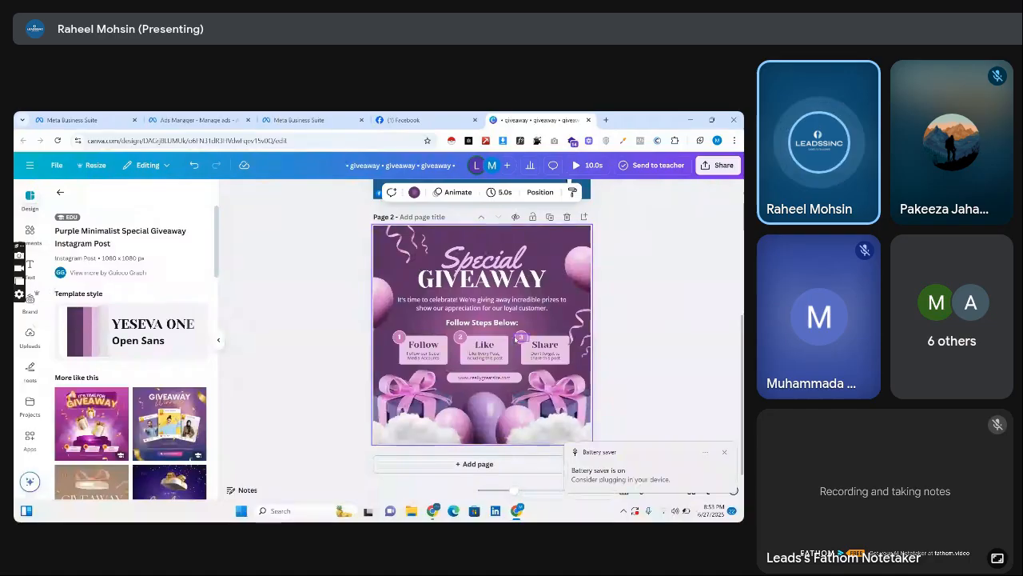
Remove the Share card from the purple Special Giveaway page and copy its Follow and Like cards.
{"action": "left_click", "coordinate": [516, 339]}
{"action": "left_click_drag", "start_coordinate": [524, 342], "coordinate": [564, 374]}
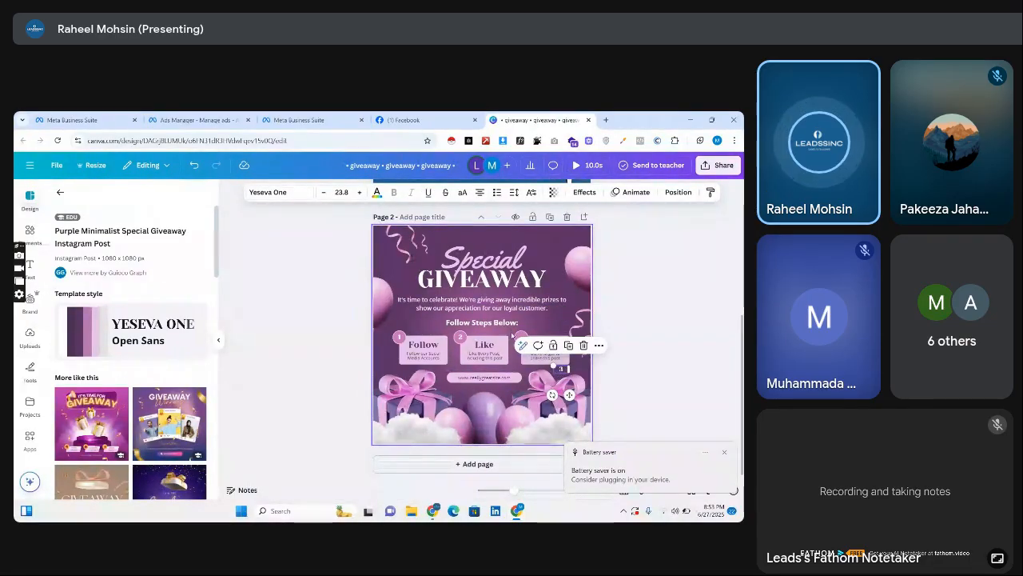
{"action": "left_click_drag", "start_coordinate": [513, 334], "coordinate": [320, 347]}
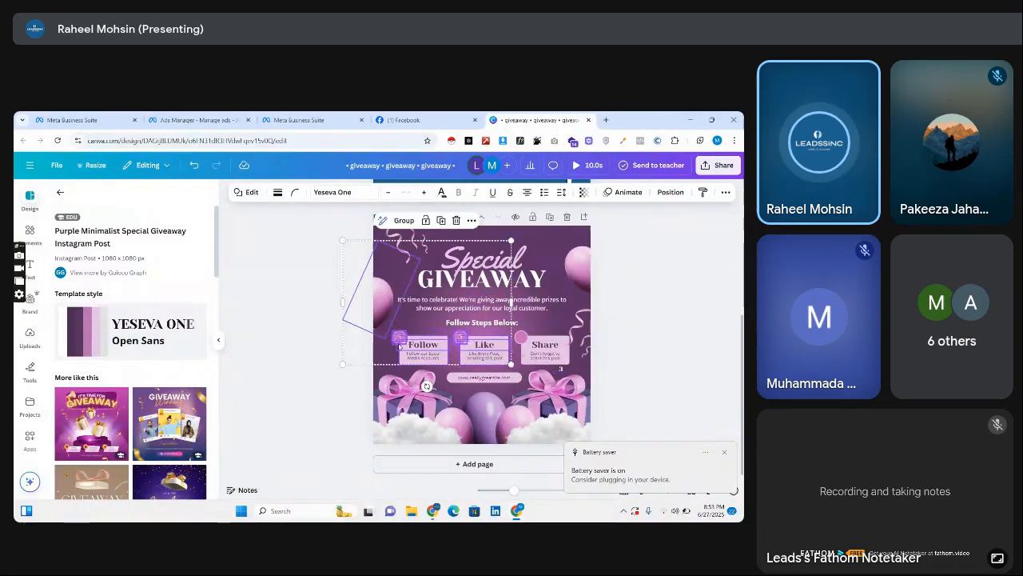
{"action": "left_click", "coordinate": [308, 364]}
{"action": "left_click_drag", "start_coordinate": [513, 329], "coordinate": [390, 356]}
{"action": "key", "text": "Delete"}
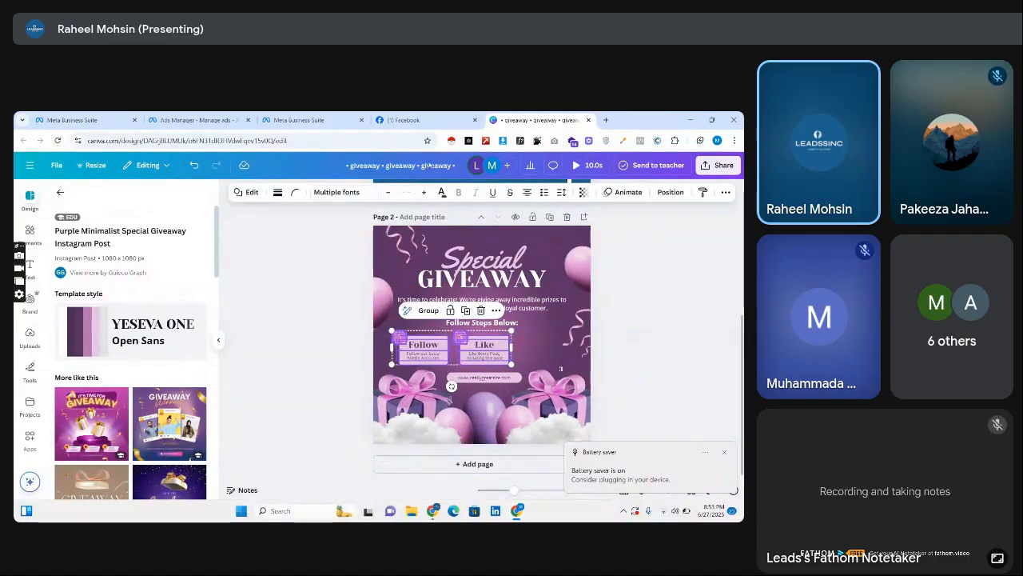
Replace the "10 LUCKY WINNERS!" text on page 1 with the copied Follow and Like cards beside "LIKE OUR PAGE".
{"action": "scroll", "coordinate": [488, 328], "scroll_direction": "up", "scroll_amount": 3}
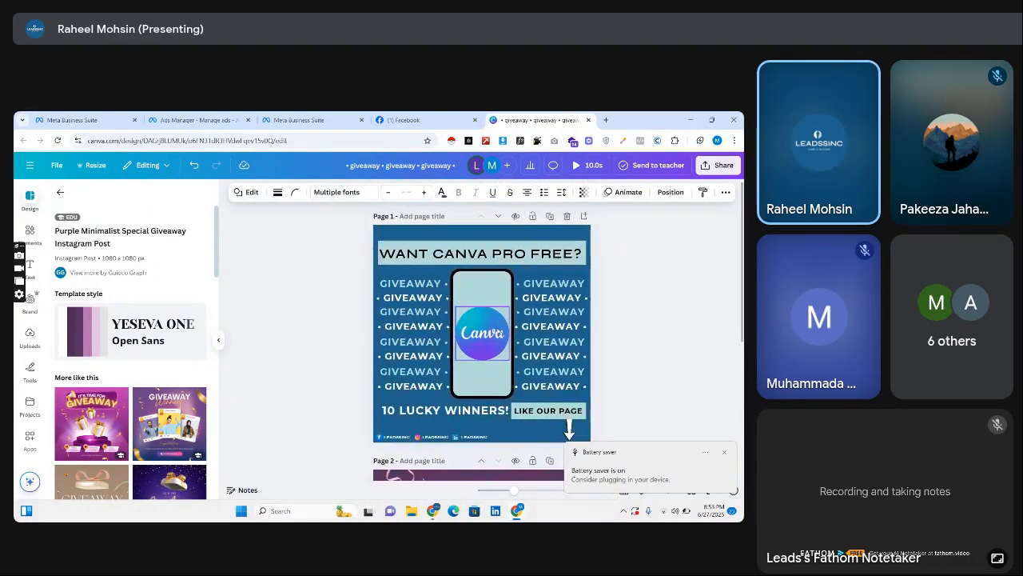
{"action": "left_click", "coordinate": [454, 411]}
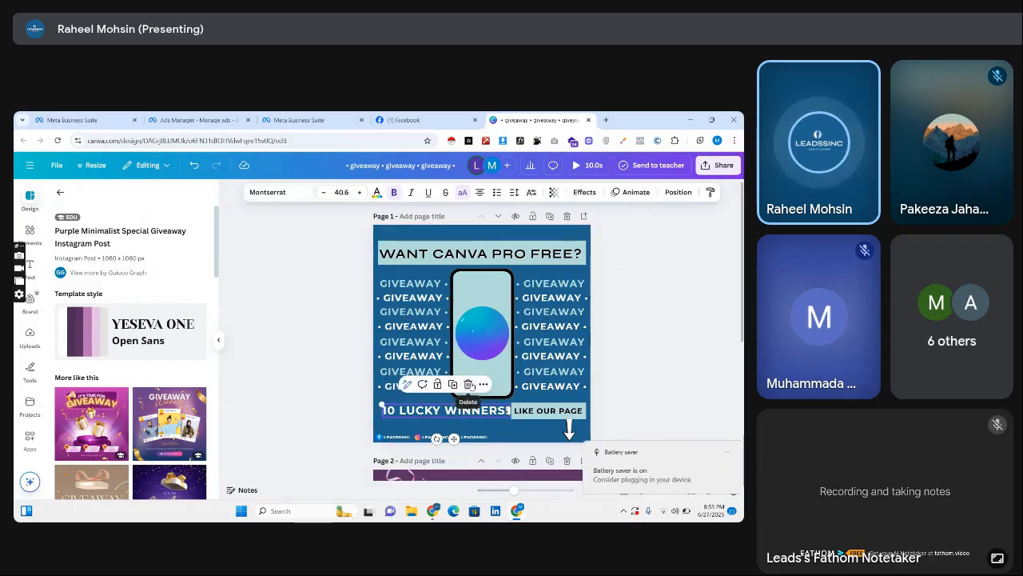
{"action": "left_click", "coordinate": [470, 385]}
{"action": "key", "text": "ctrl+v"}
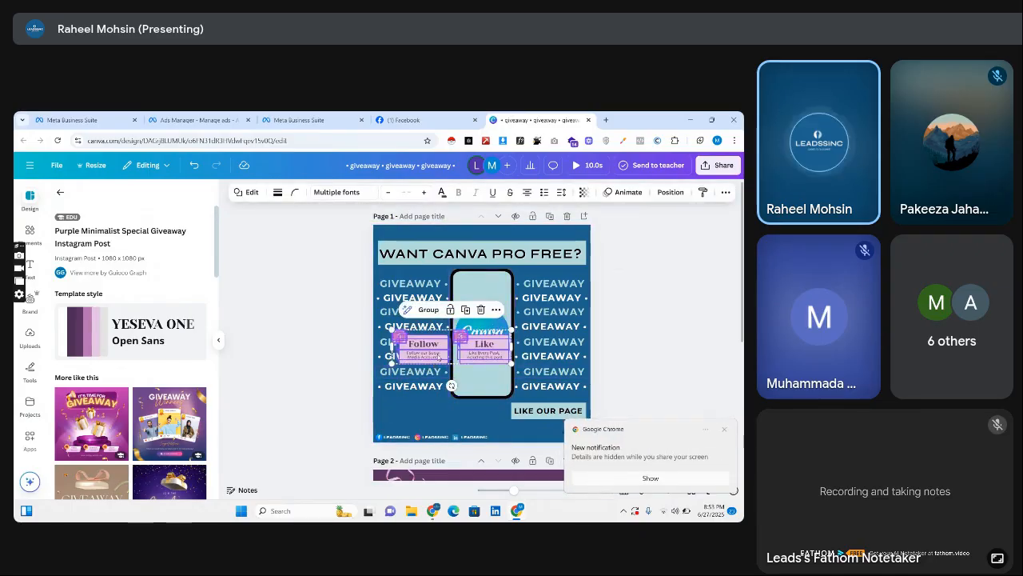
{"action": "left_click_drag", "start_coordinate": [438, 357], "coordinate": [423, 412]}
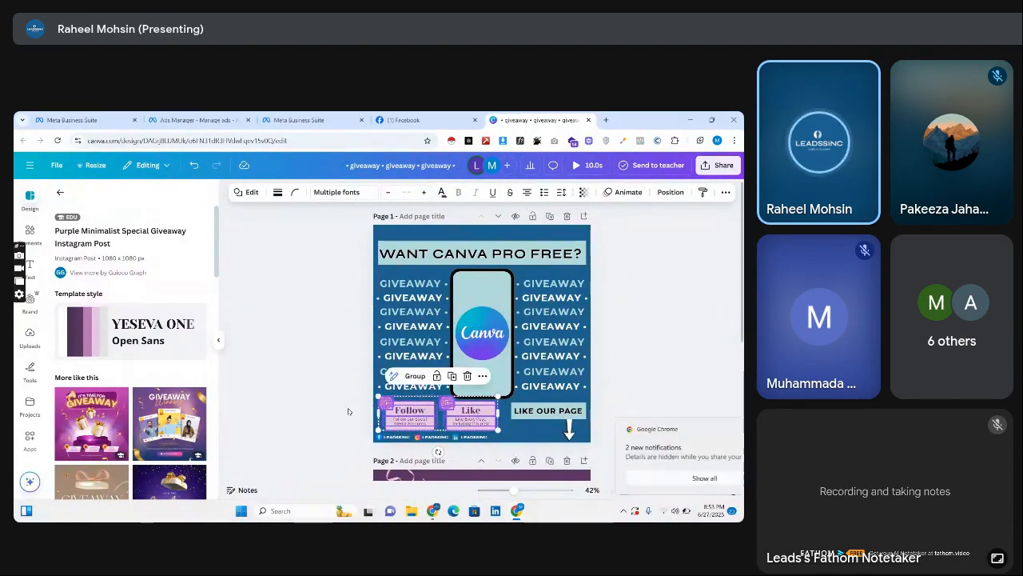
{"action": "left_click", "coordinate": [349, 411]}
Recolor the backgrounds of the Follow and Like cards on page 1 to the off-white document color.
{"action": "left_click", "coordinate": [418, 402]}
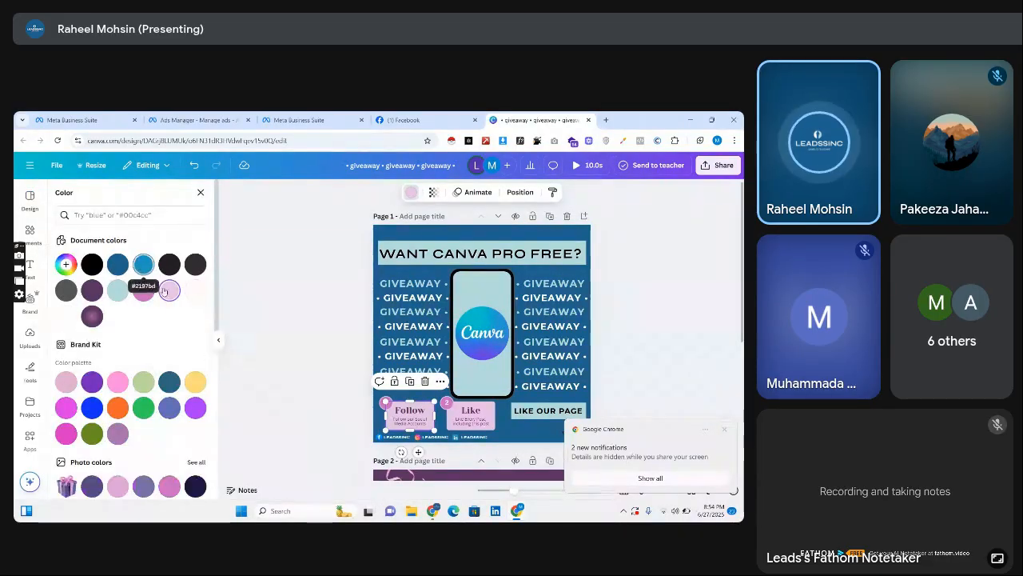
{"action": "left_click", "coordinate": [195, 291]}
{"action": "left_click", "coordinate": [476, 402]}
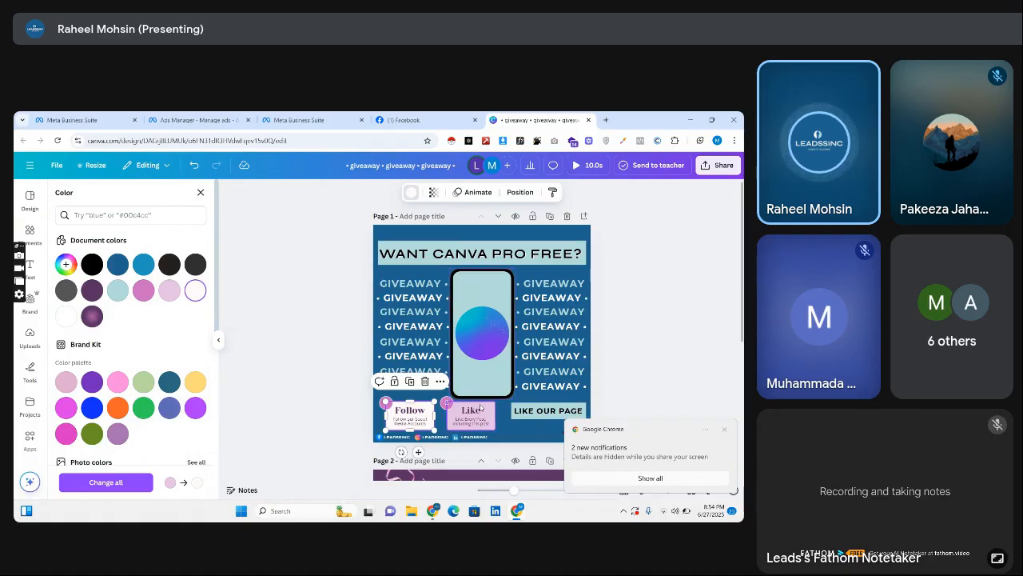
{"action": "left_click", "coordinate": [118, 291]}
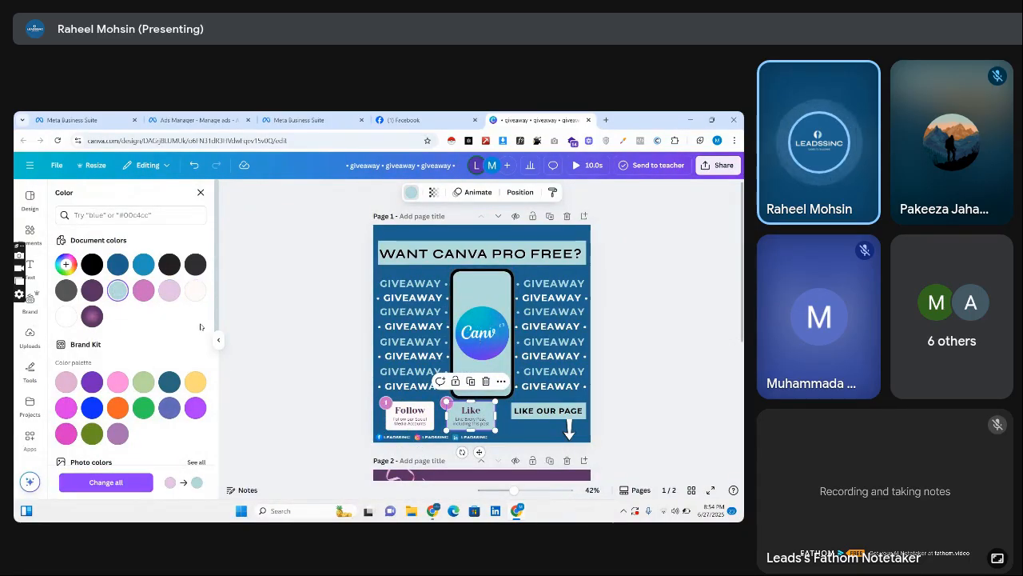
{"action": "left_click", "coordinate": [195, 292]}
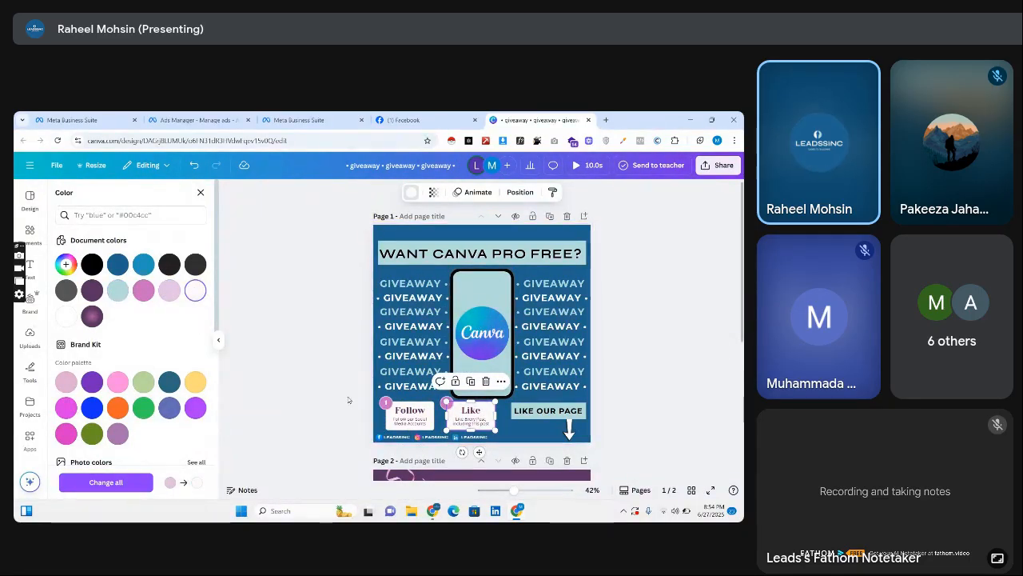
Fill the Follow card's number circle with the light teal document color and make its number 1 black.
{"action": "left_click", "coordinate": [385, 401]}
{"action": "left_click", "coordinate": [385, 395]}
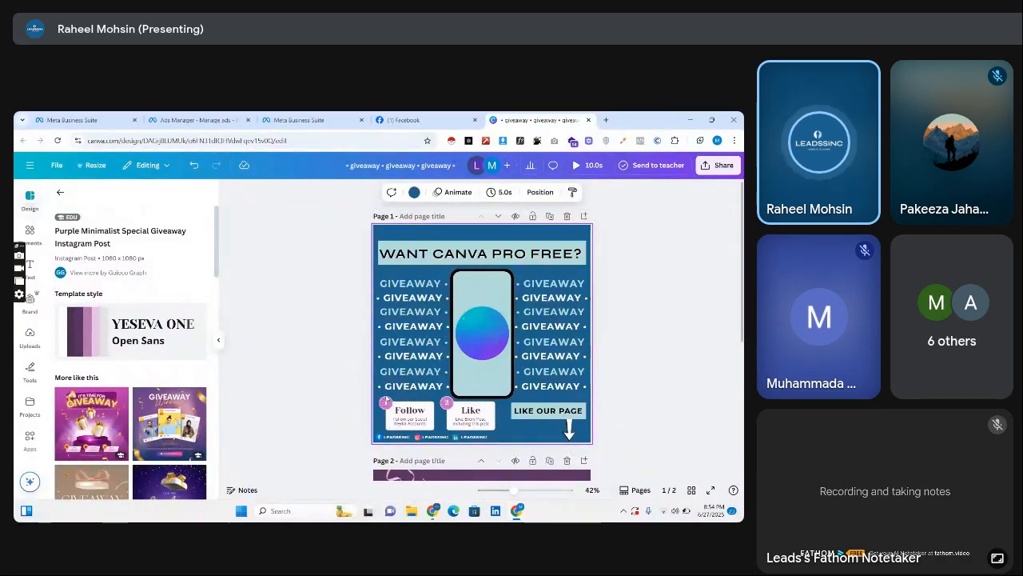
{"action": "left_click", "coordinate": [386, 398]}
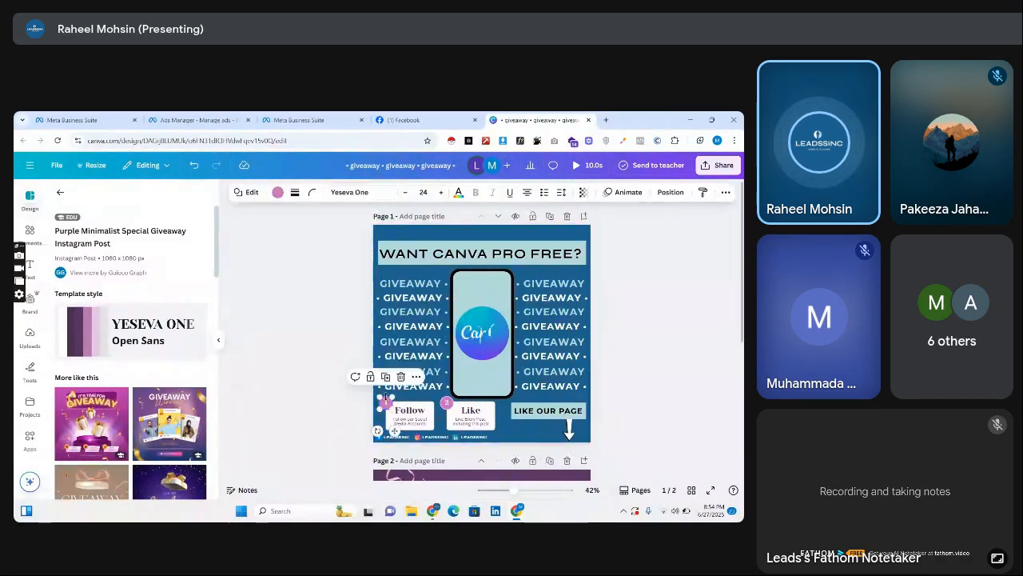
{"action": "left_click", "coordinate": [276, 192]}
{"action": "left_click", "coordinate": [144, 290]}
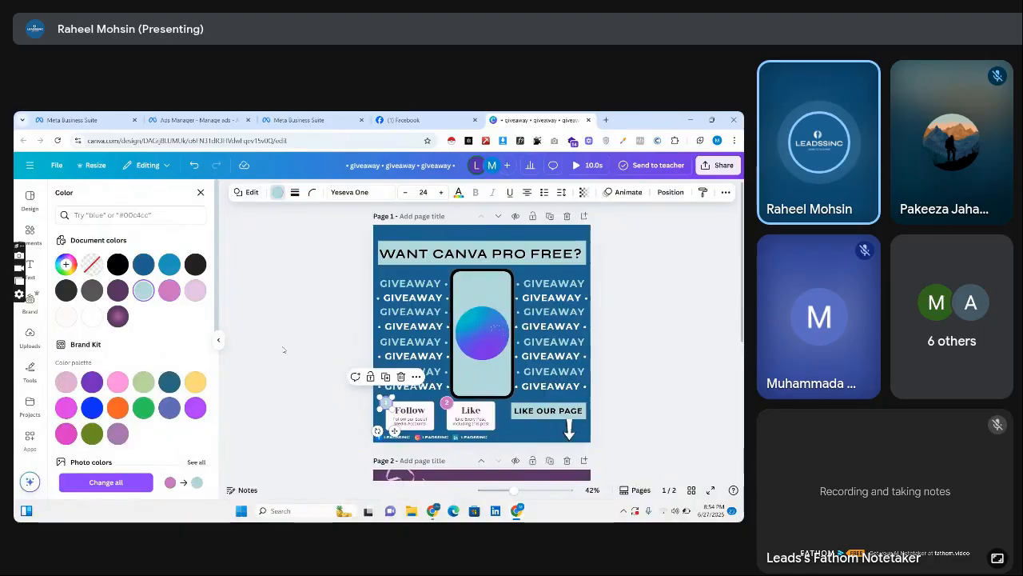
{"action": "left_click", "coordinate": [386, 403]}
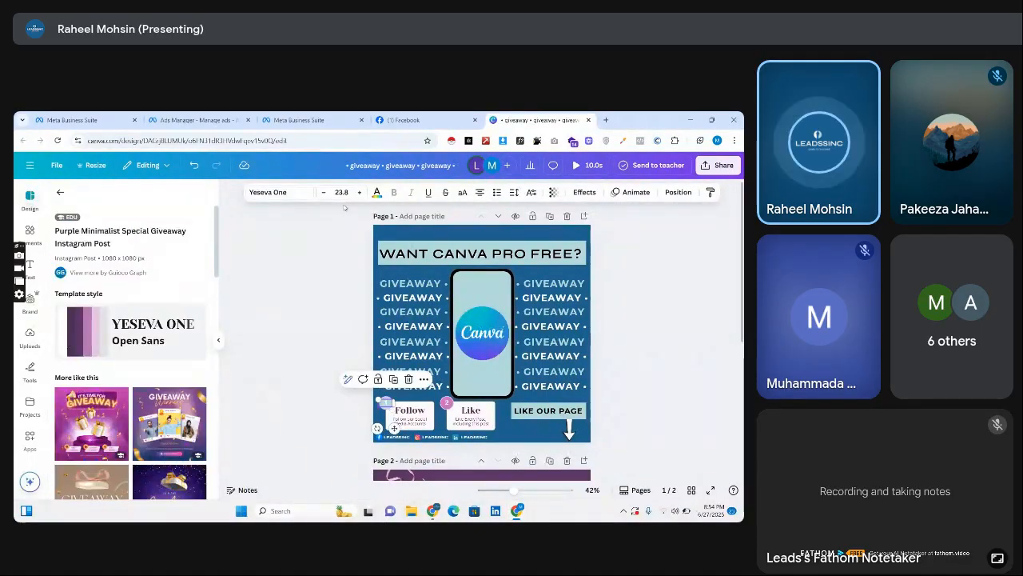
{"action": "left_click", "coordinate": [377, 193]}
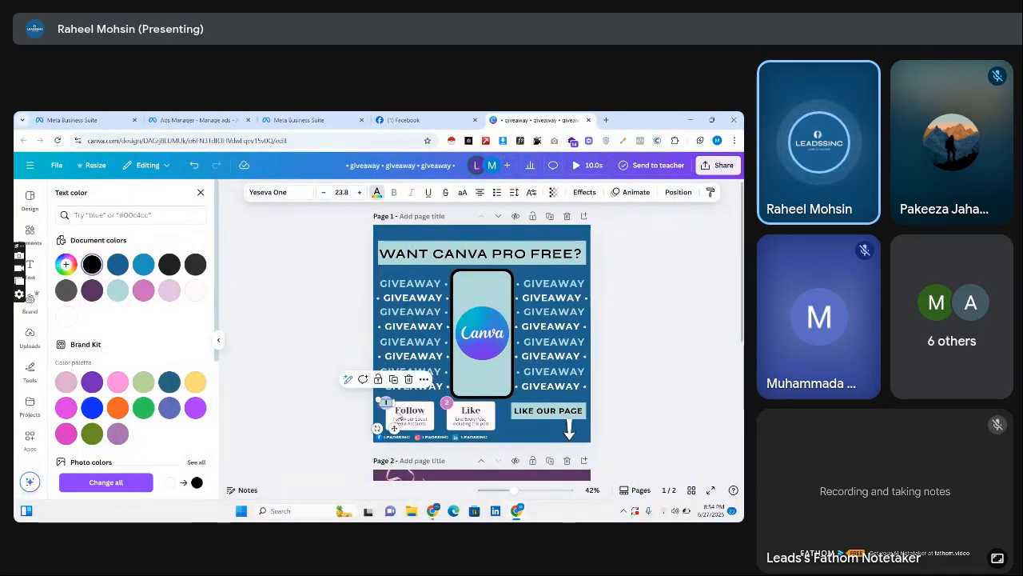
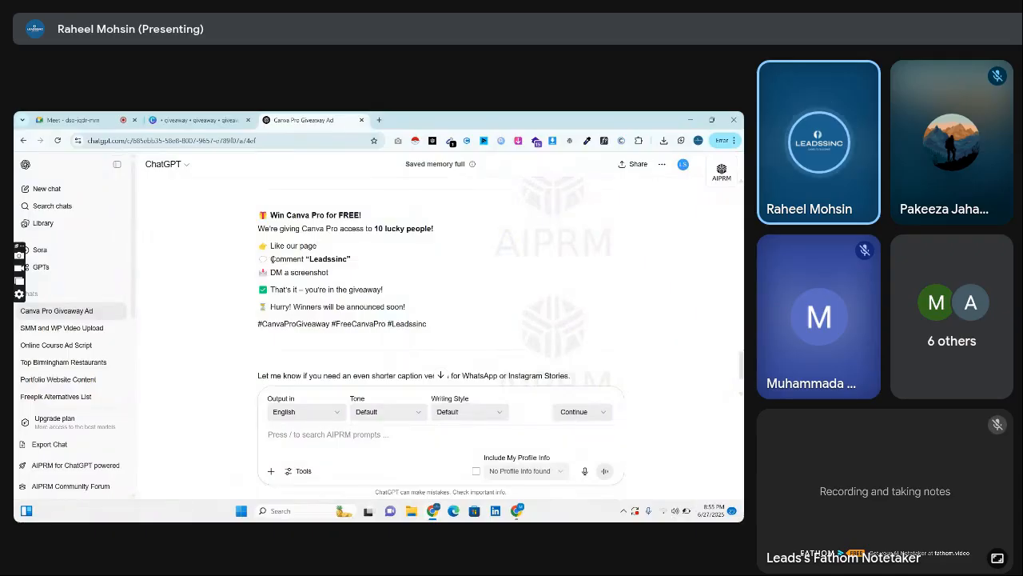
In the Canva design, change card 2's heading to "Comment" and its description to the copied text Comment "Leadssinc".
{"action": "left_click", "coordinate": [519, 511]}
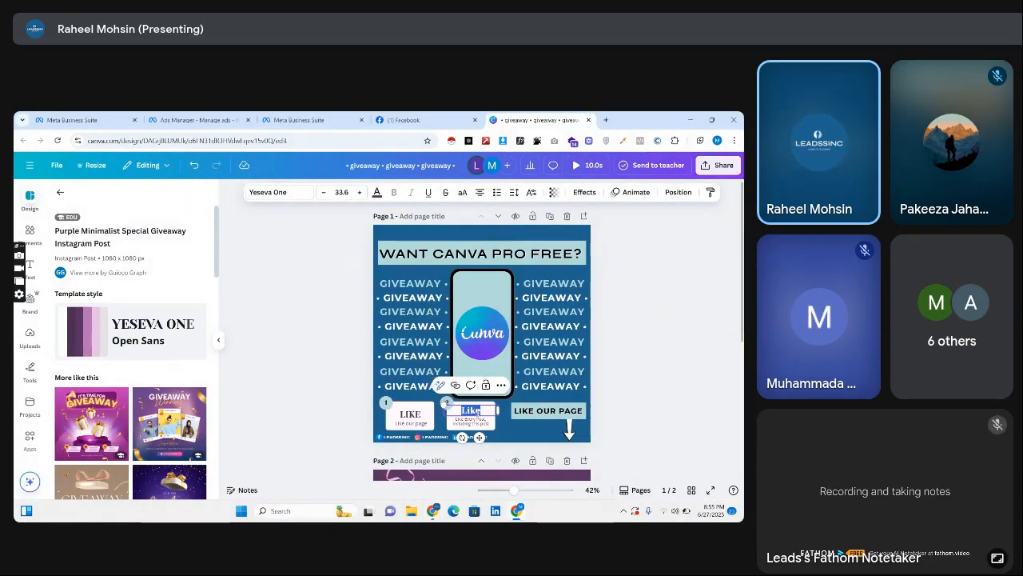
{"action": "type", "text": "cO"}
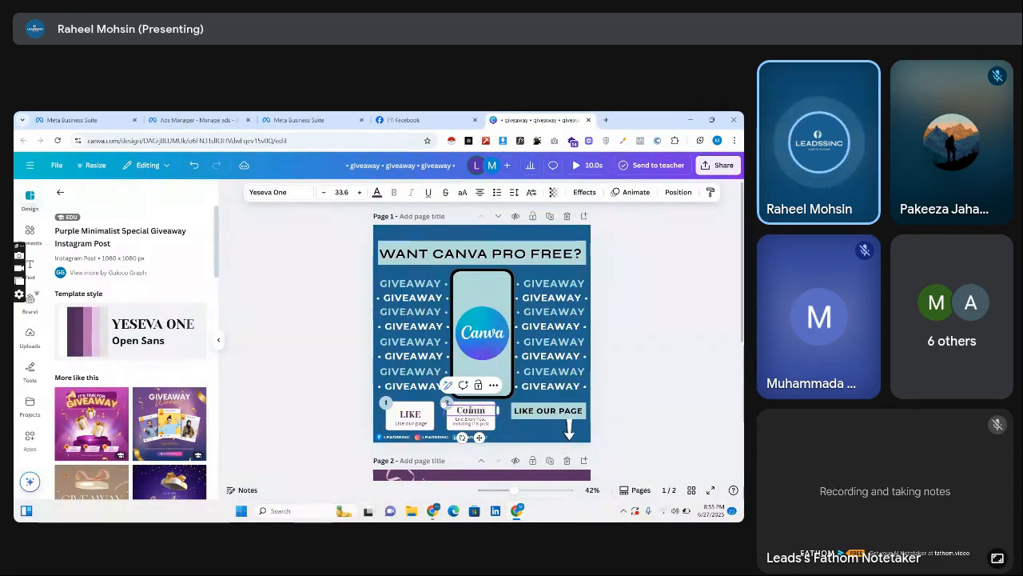
{"action": "left_click", "coordinate": [293, 406]}
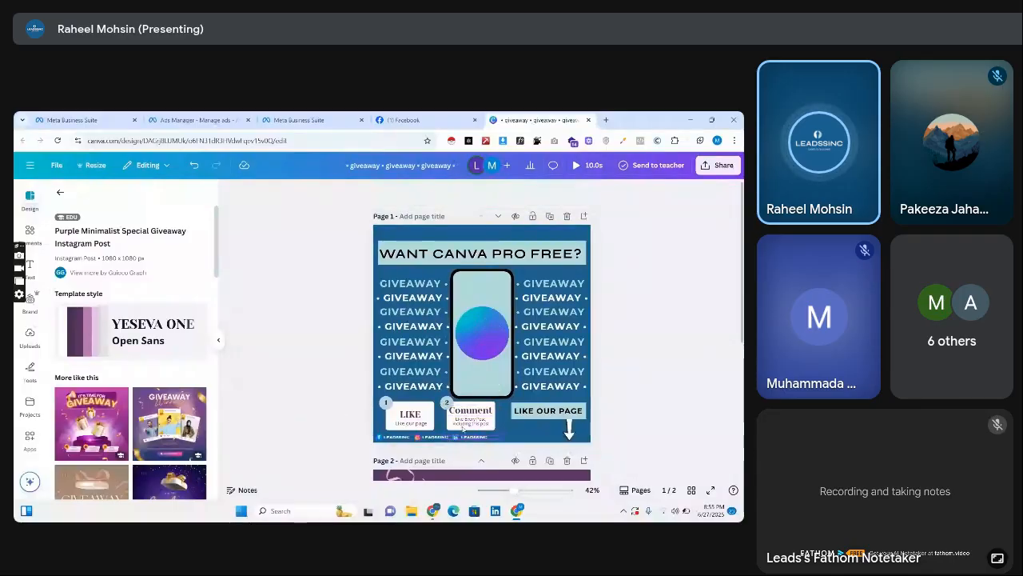
{"action": "left_click", "coordinate": [478, 423]}
{"action": "double_click", "coordinate": [478, 422]}
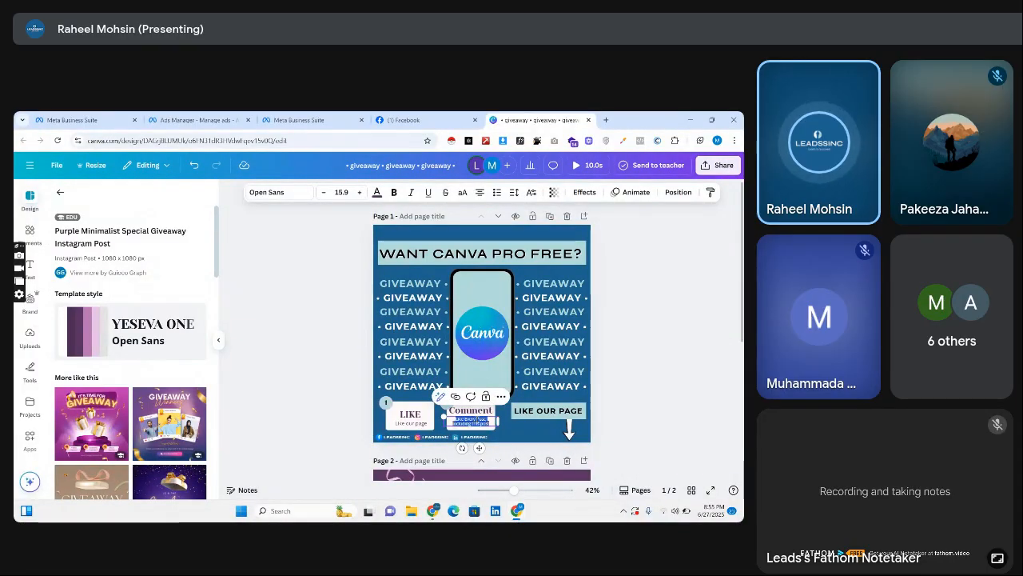
{"action": "type", "text": "Comment \"Leadssinc\""}
{"action": "left_click", "coordinate": [374, 423]}
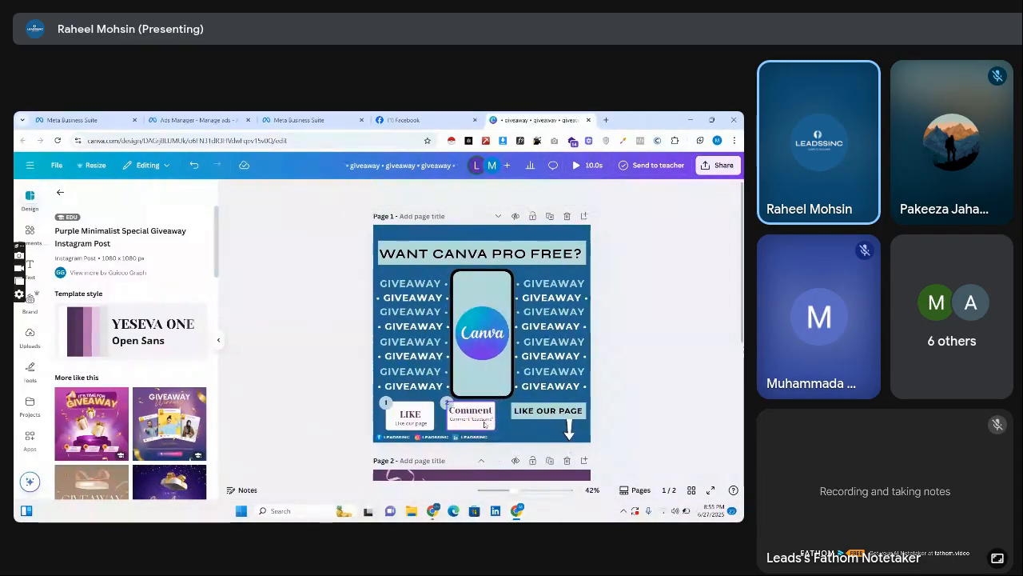
Shift the description and the "Comment" heading slightly lower inside card 2 on page 1.
{"action": "left_click", "coordinate": [480, 419]}
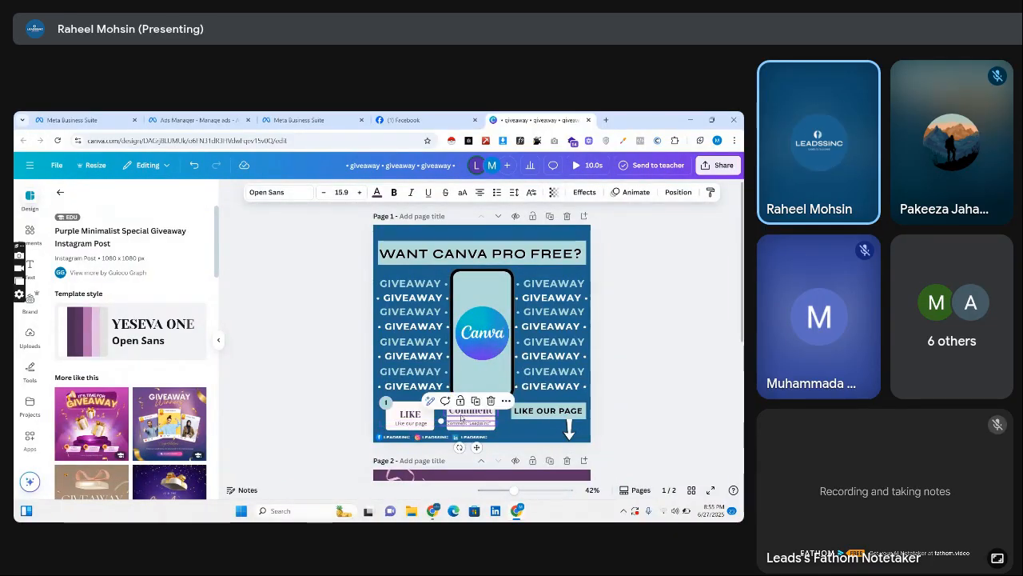
{"action": "left_click", "coordinate": [469, 412]}
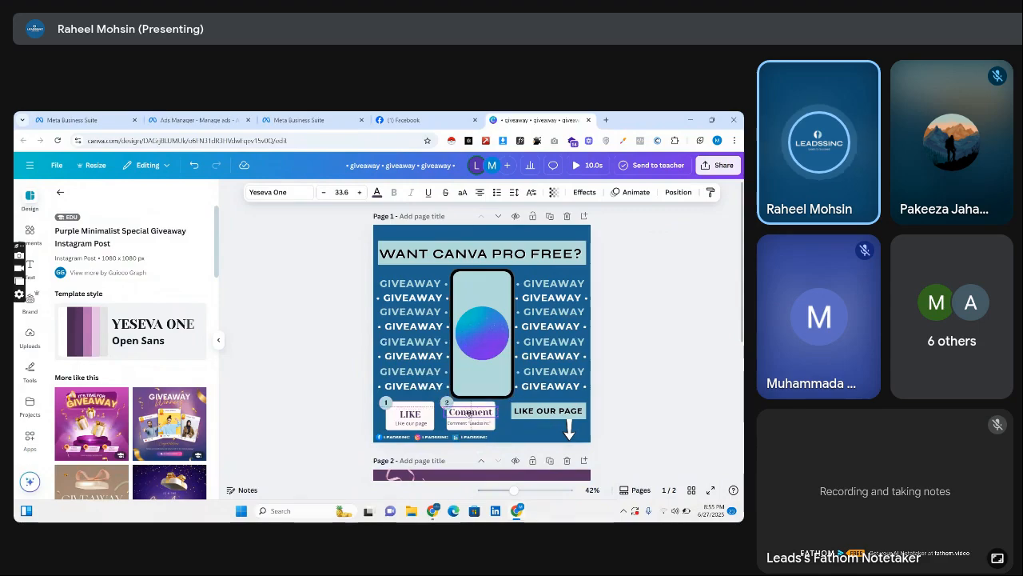
{"action": "left_click", "coordinate": [361, 406]}
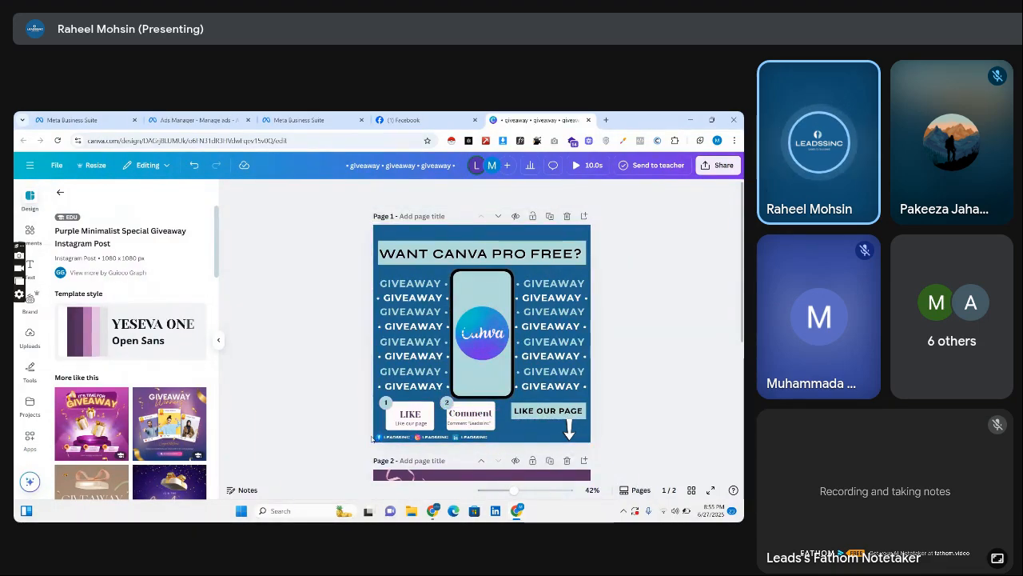
Move the row of LEADSSINC social media handles slightly right so it sits beneath the two participation cards.
{"action": "left_click", "coordinate": [469, 437]}
{"action": "mouse_move", "coordinate": [483, 435]}
{"action": "left_mouse_down"}
{"action": "mouse_move", "coordinate": [525, 437]}
{"action": "mouse_move", "coordinate": [472, 437]}
{"action": "left_mouse_up"}
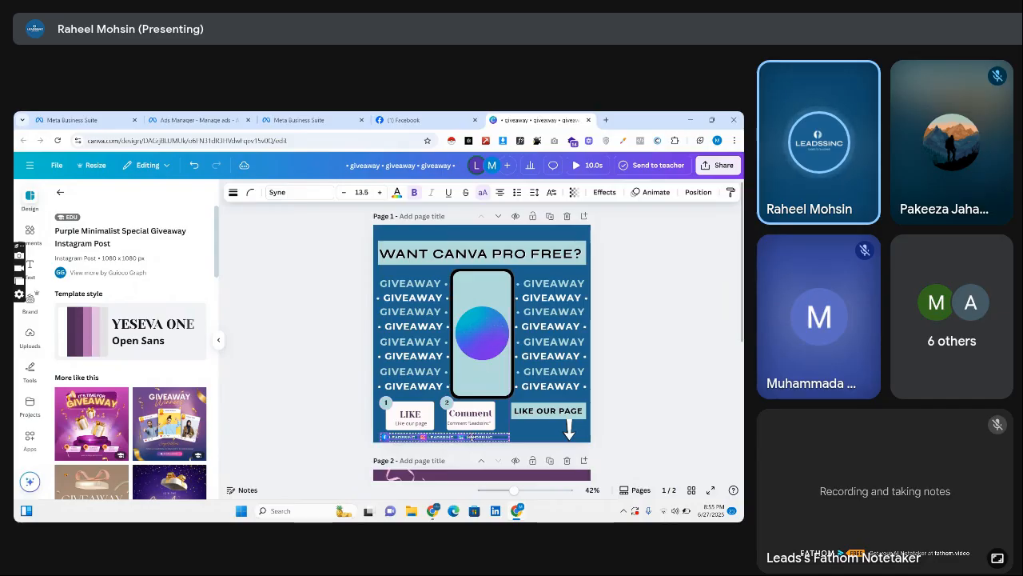
{"action": "left_click", "coordinate": [325, 414]}
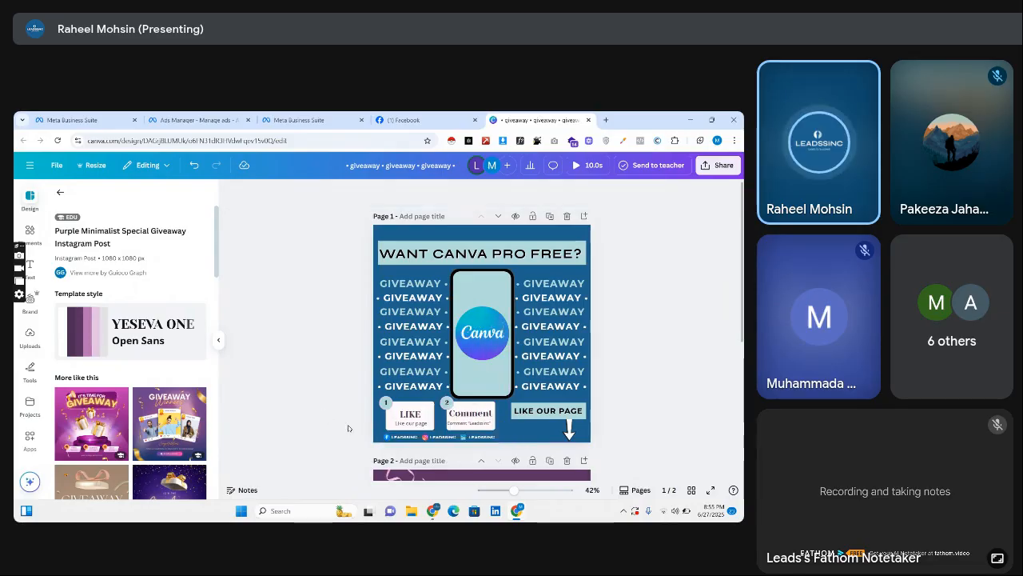
{"action": "left_click_drag", "start_coordinate": [519, 442], "coordinate": [520, 442]}
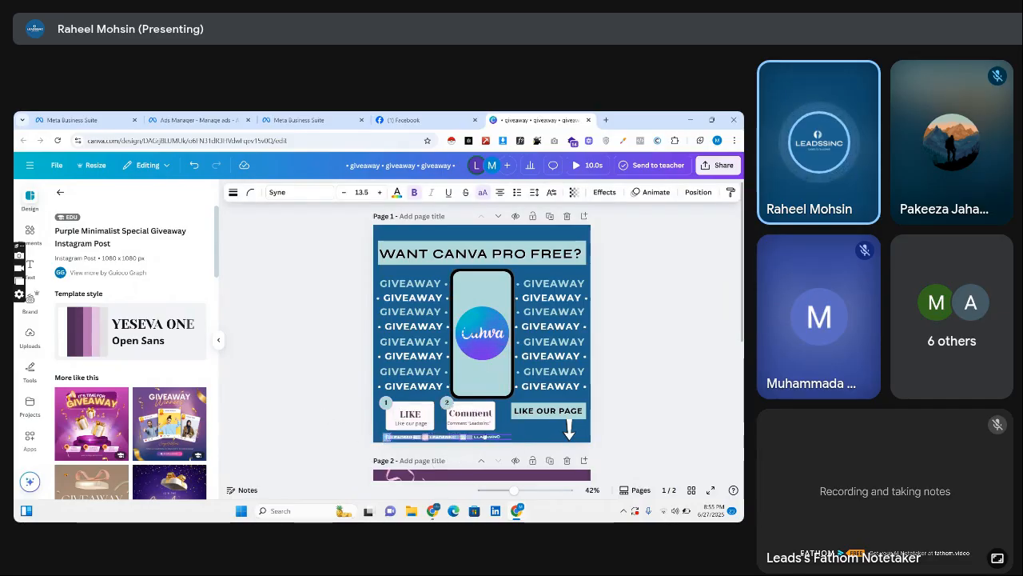
{"action": "left_click_drag", "start_coordinate": [393, 437], "coordinate": [396, 434]}
{"action": "left_click", "coordinate": [311, 425]}
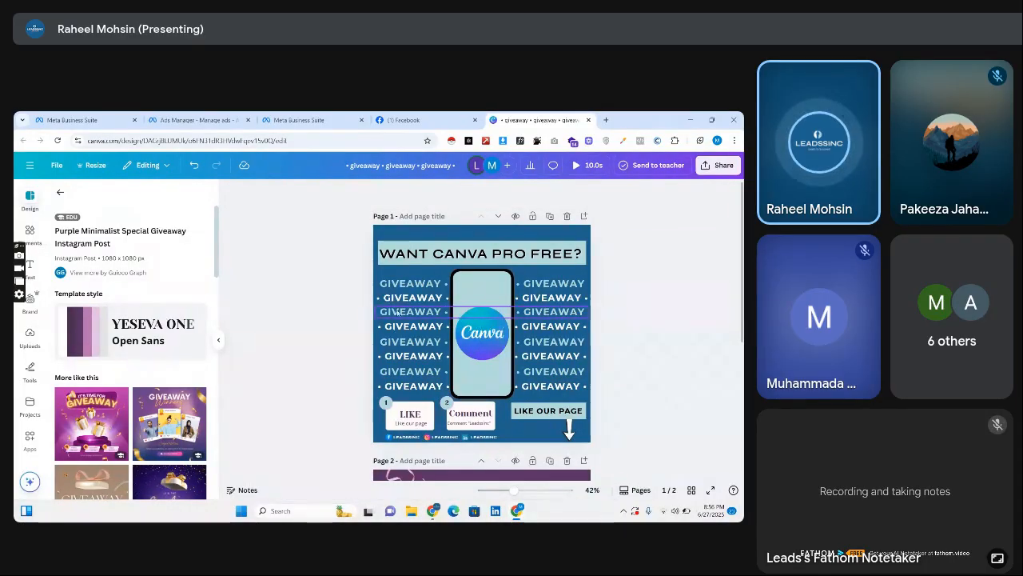
Try shrinking and repositioning the GIVEAWAY rows together with the phone graphic, and undo both changes.
{"action": "left_click_drag", "start_coordinate": [359, 285], "coordinate": [590, 395]}
{"action": "left_click_drag", "start_coordinate": [588, 269], "coordinate": [570, 280]}
{"action": "left_click_drag", "start_coordinate": [547, 328], "coordinate": [556, 322]}
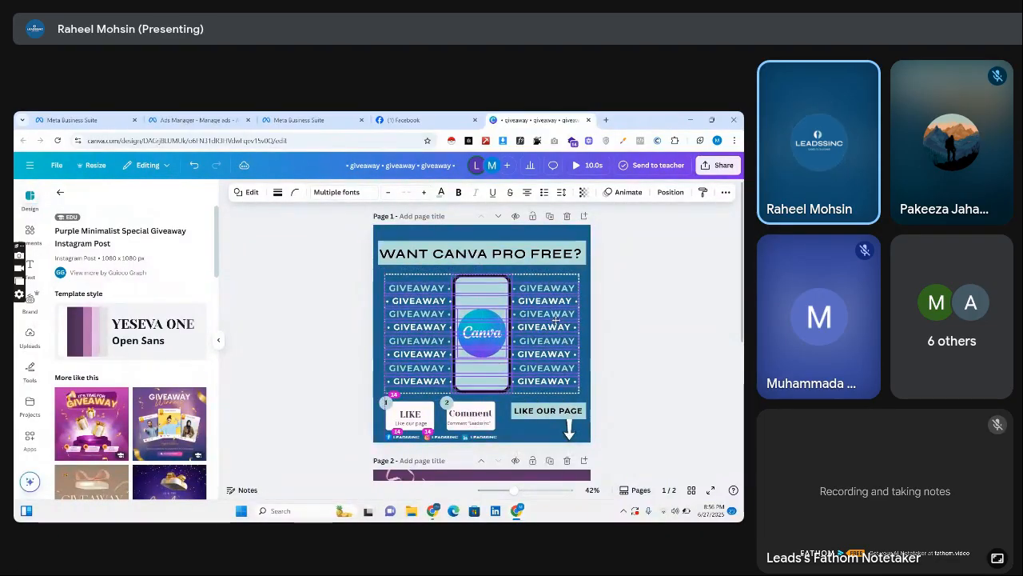
{"action": "left_click", "coordinate": [194, 164]}
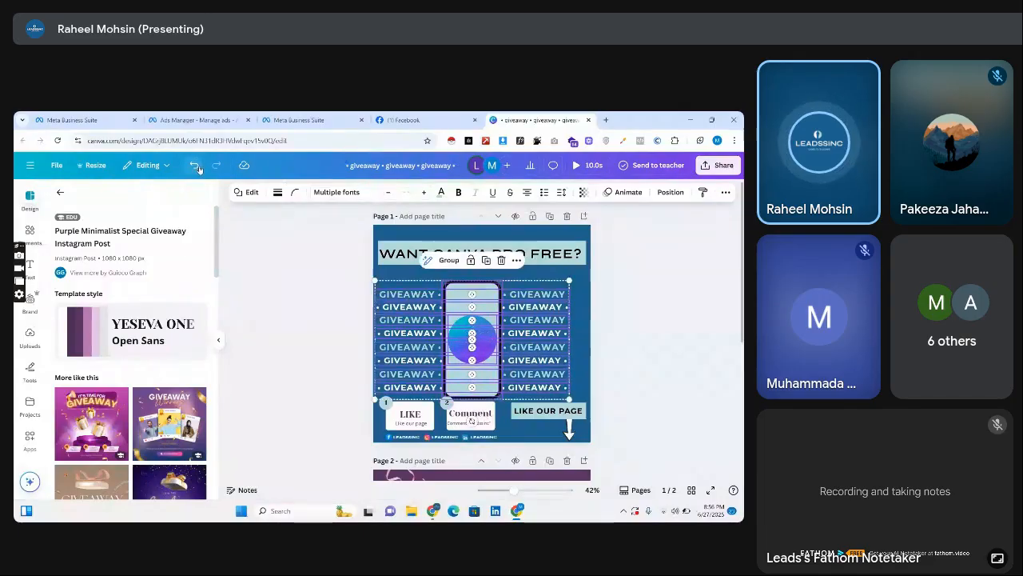
{"action": "left_click", "coordinate": [194, 165]}
{"action": "left_click", "coordinate": [291, 278]}
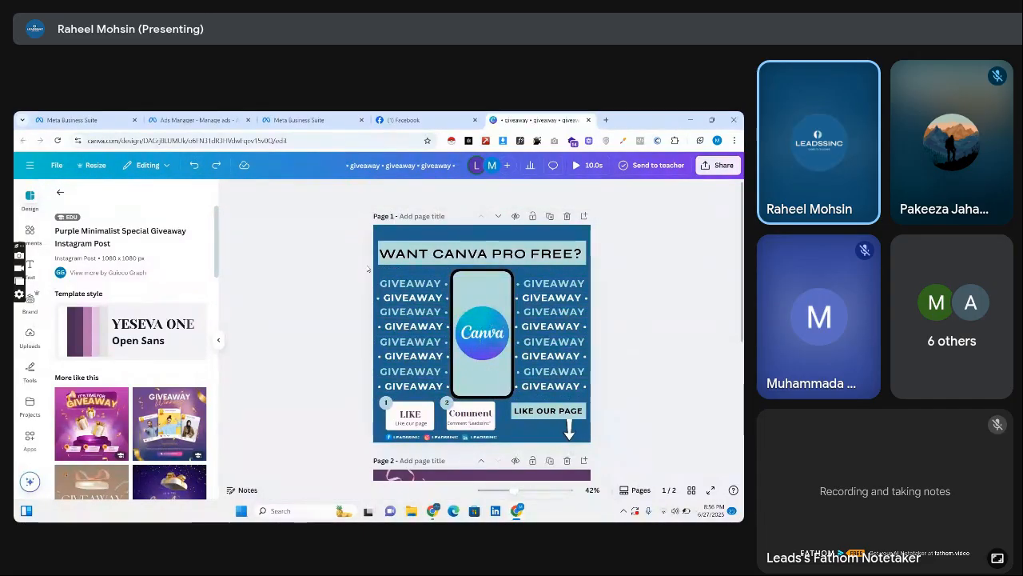
Move the "WANT CANVA PRO FREE?" title up near the page's top edge and raise the GIVEAWAY rows and phone graphic equally.
{"action": "left_click_drag", "start_coordinate": [421, 254], "coordinate": [422, 242]}
{"action": "left_click", "coordinate": [345, 310]}
{"action": "left_click_drag", "start_coordinate": [355, 276], "coordinate": [558, 358]}
{"action": "left_click", "coordinate": [360, 358]}
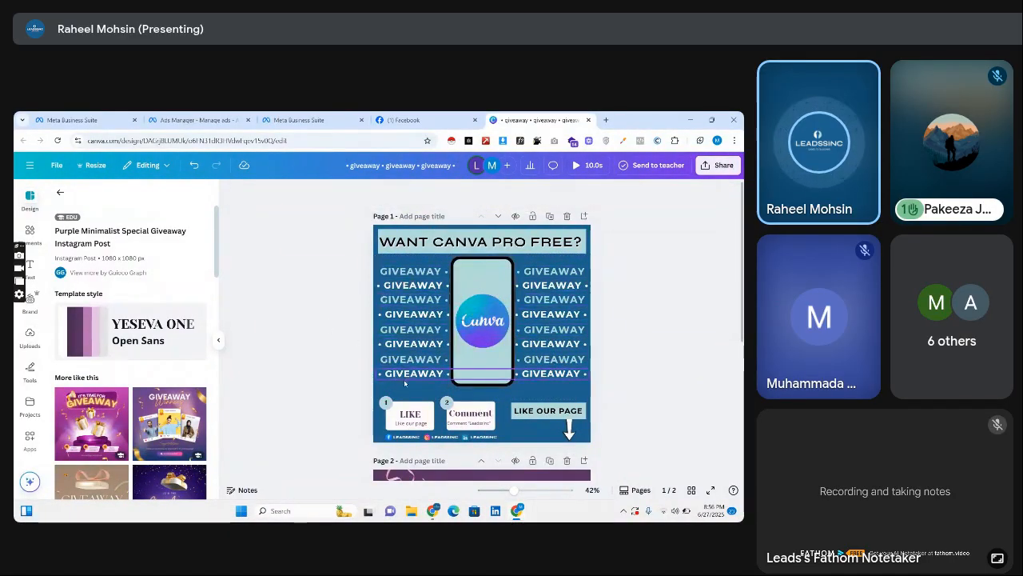
Check the Google Meet call for the participant's raised hand and return to the Canva design.
{"action": "mouse_move", "coordinate": [434, 515]}
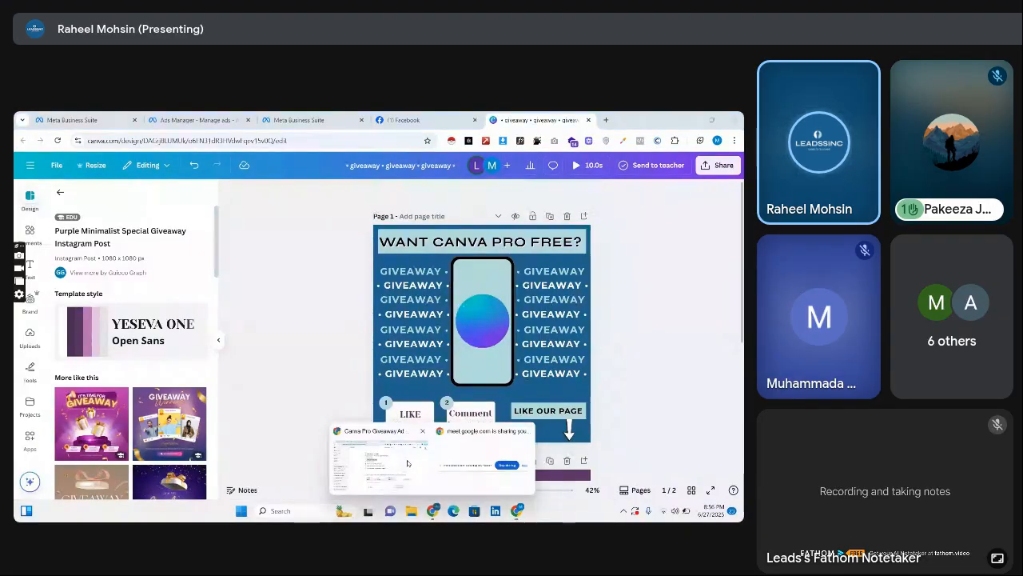
{"action": "left_click", "coordinate": [407, 462]}
{"action": "left_click", "coordinate": [74, 120]}
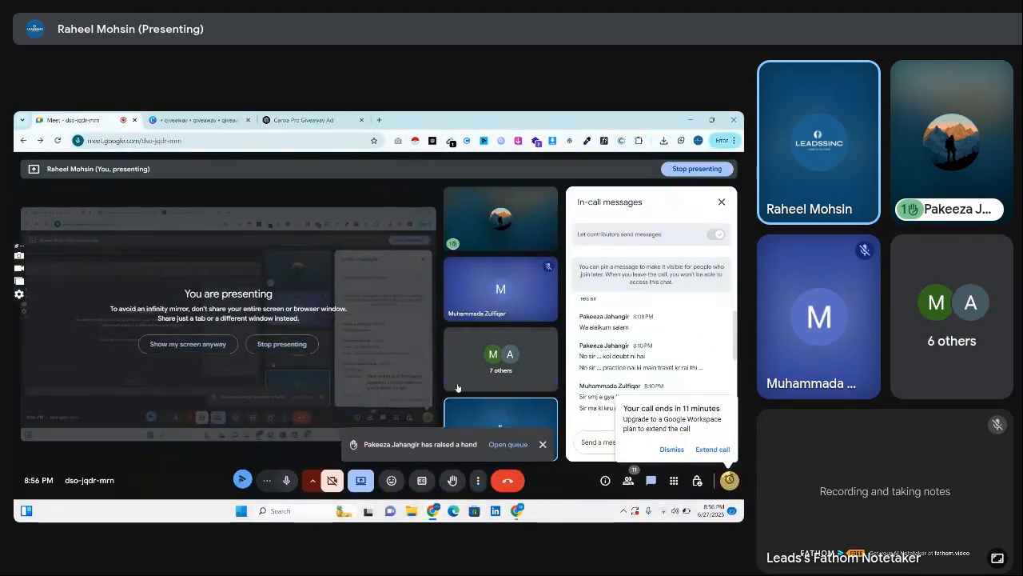
{"action": "mouse_move", "coordinate": [517, 513]}
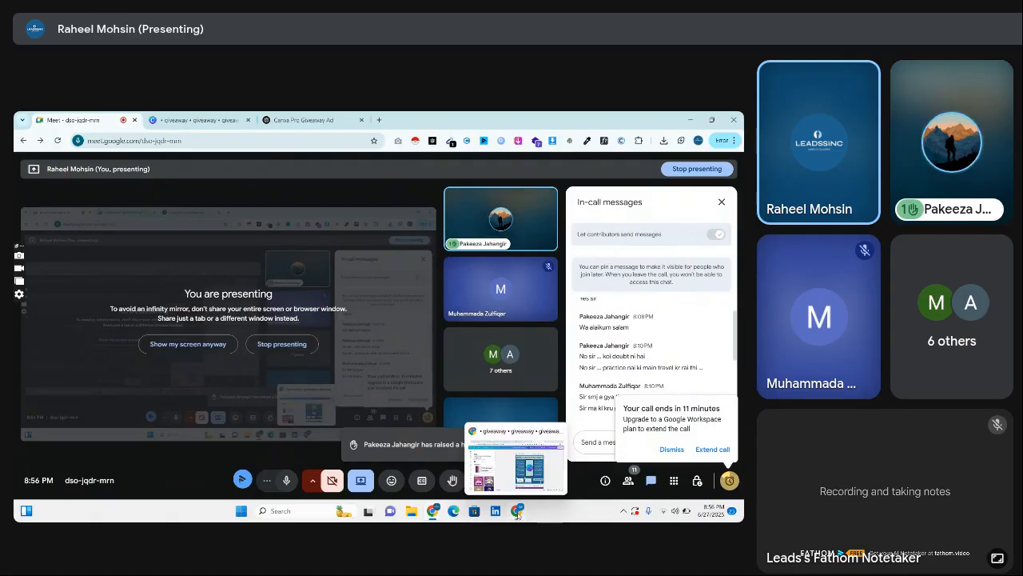
{"action": "left_click", "coordinate": [516, 459]}
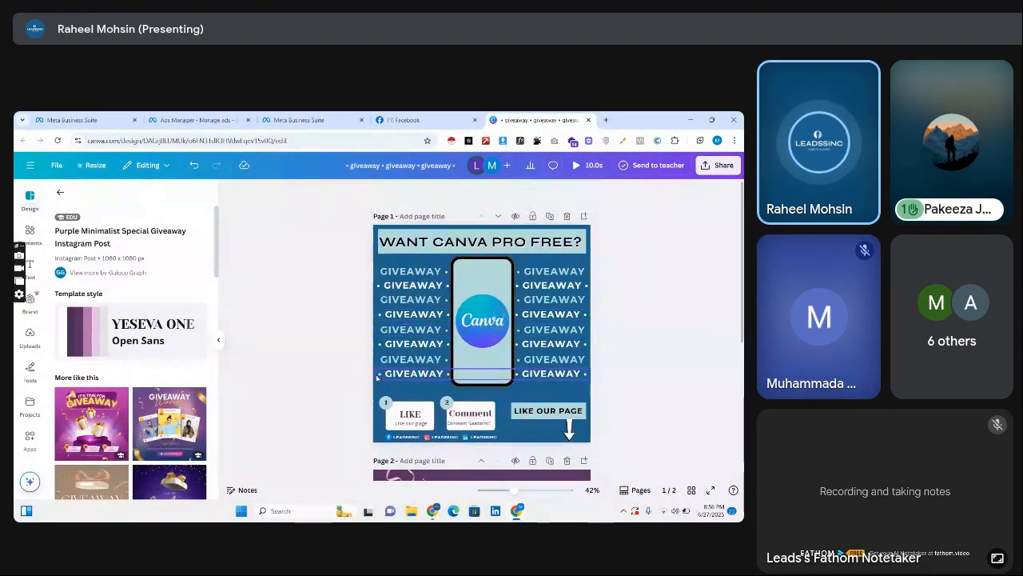
Move the LIKE and Comment cards up slightly to leave more space above the social media handles.
{"action": "left_click_drag", "start_coordinate": [371, 400], "coordinate": [485, 412]}
{"action": "left_click", "coordinate": [617, 411]}
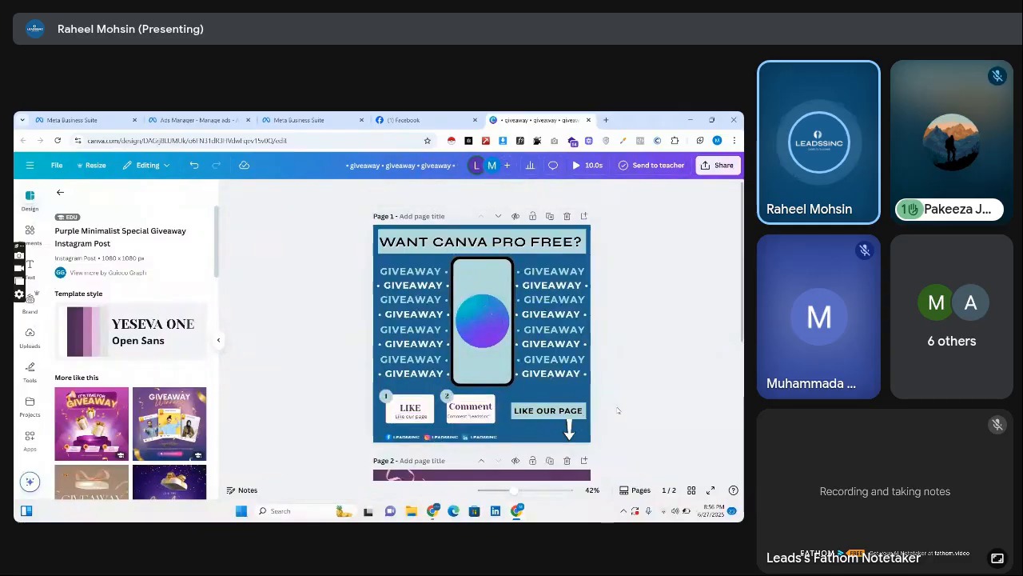
{"action": "scroll", "coordinate": [617, 411], "scroll_direction": "down", "scroll_amount": 3}
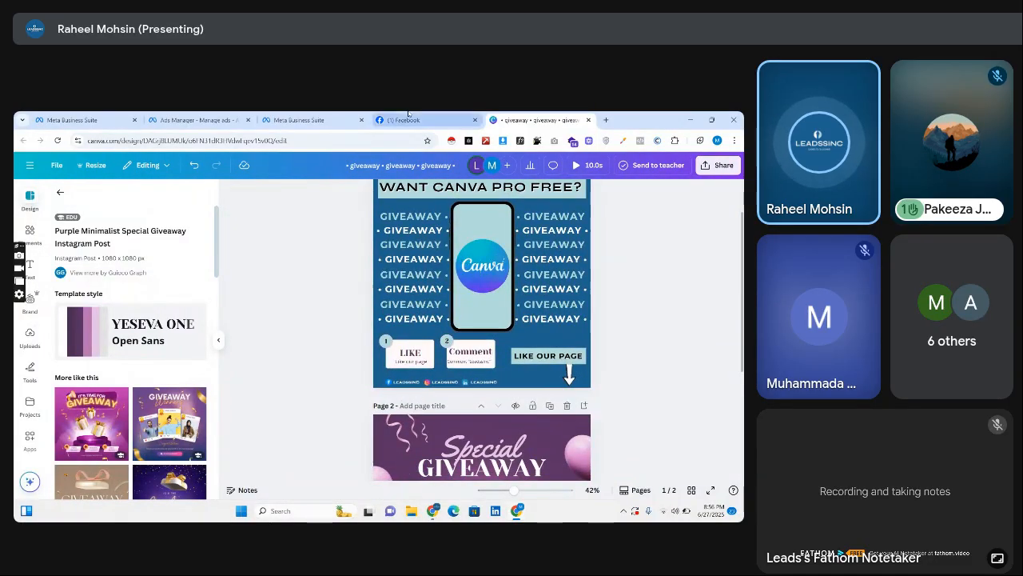
Switch to Facebook, open the home feed and examine sponsored and suggested posts as ad examples.
{"action": "left_click", "coordinate": [412, 120]}
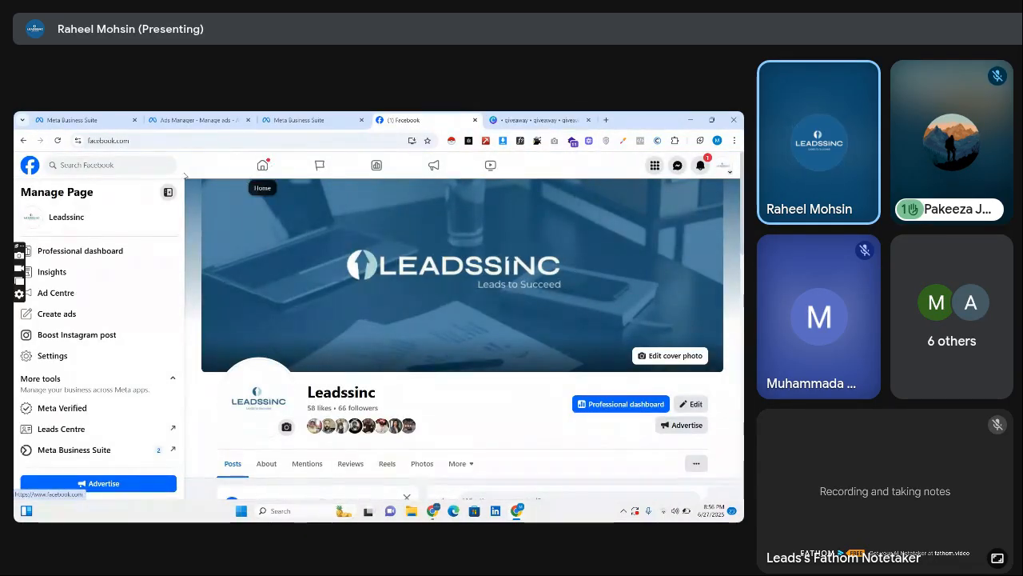
{"action": "left_click", "coordinate": [259, 168]}
{"action": "scroll", "coordinate": [376, 336], "scroll_direction": "down", "scroll_amount": 5}
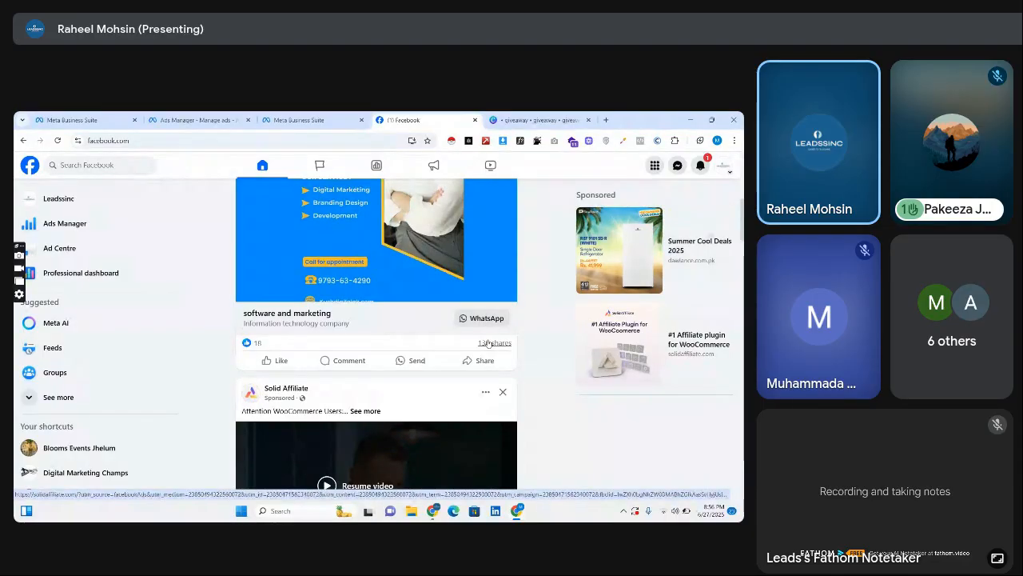
{"action": "scroll", "coordinate": [641, 265], "scroll_direction": "down", "scroll_amount": 10}
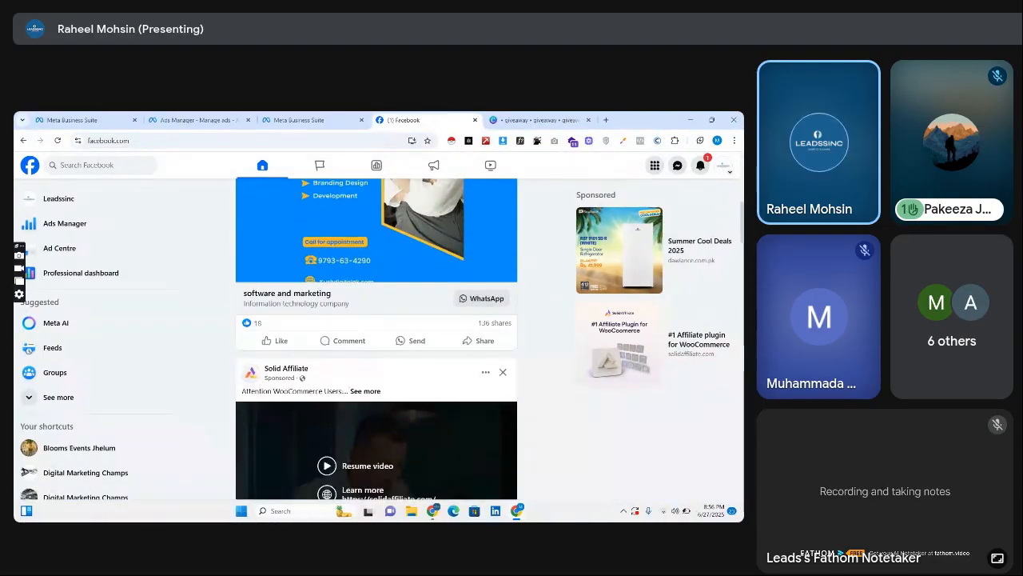
{"action": "scroll", "coordinate": [502, 241], "scroll_direction": "up", "scroll_amount": 2}
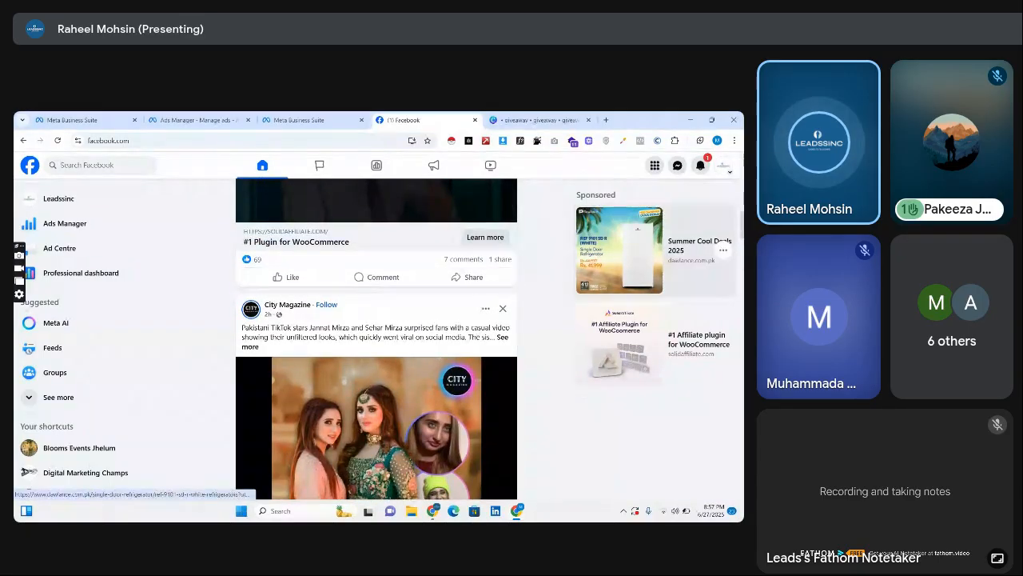
{"action": "scroll", "coordinate": [503, 241], "scroll_direction": "down", "scroll_amount": 5}
{"action": "scroll", "coordinate": [377, 336], "scroll_direction": "down", "scroll_amount": 10}
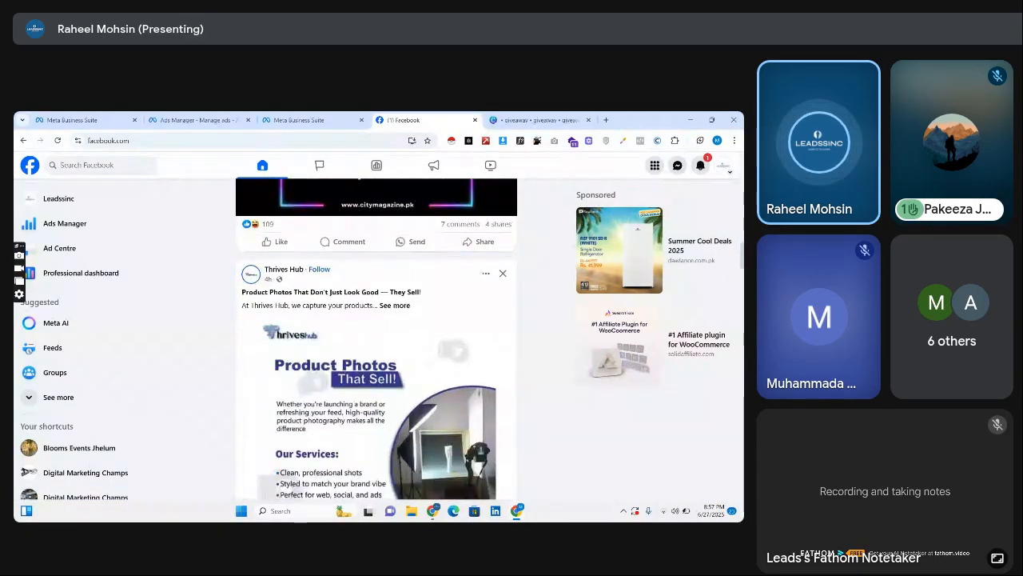
{"action": "scroll", "coordinate": [376, 339], "scroll_direction": "down", "scroll_amount": 10}
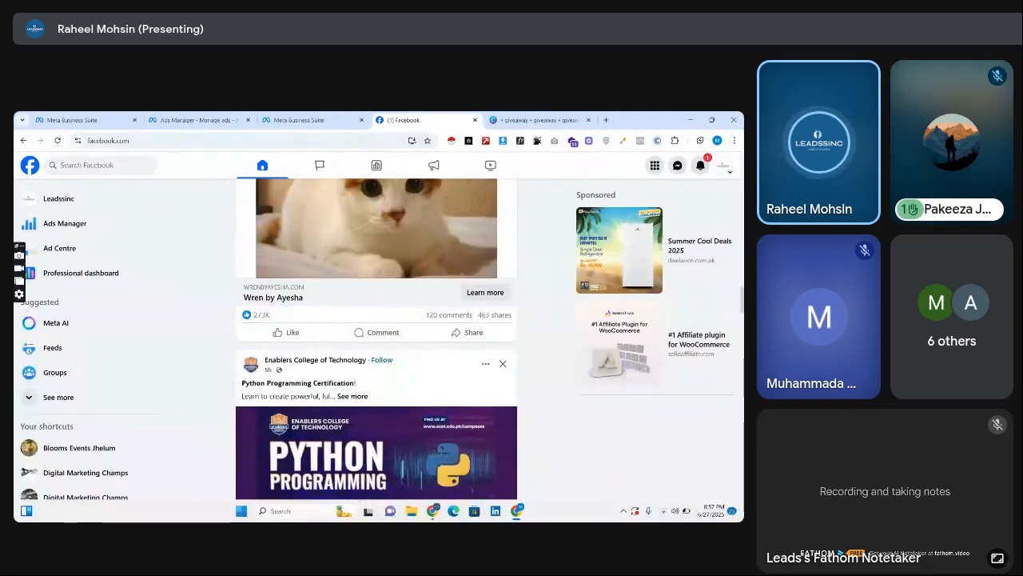
Search Facebook for "page likes" and examine the posts in the results for page likes promotion examples.
{"action": "left_click", "coordinate": [127, 167]}
{"action": "type", "text": "page"}
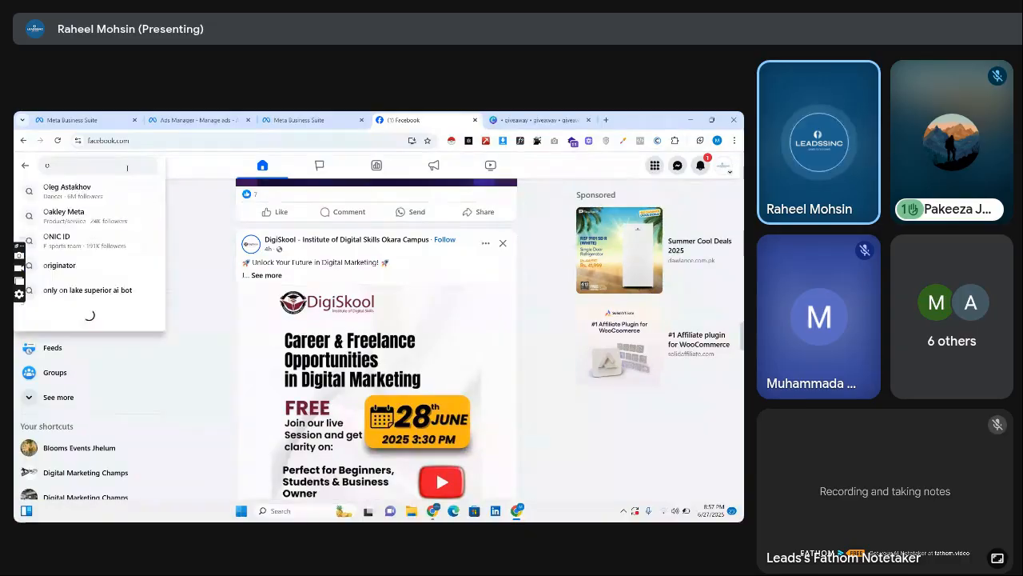
{"action": "type", "text": " likes"}
{"action": "key", "text": "Return"}
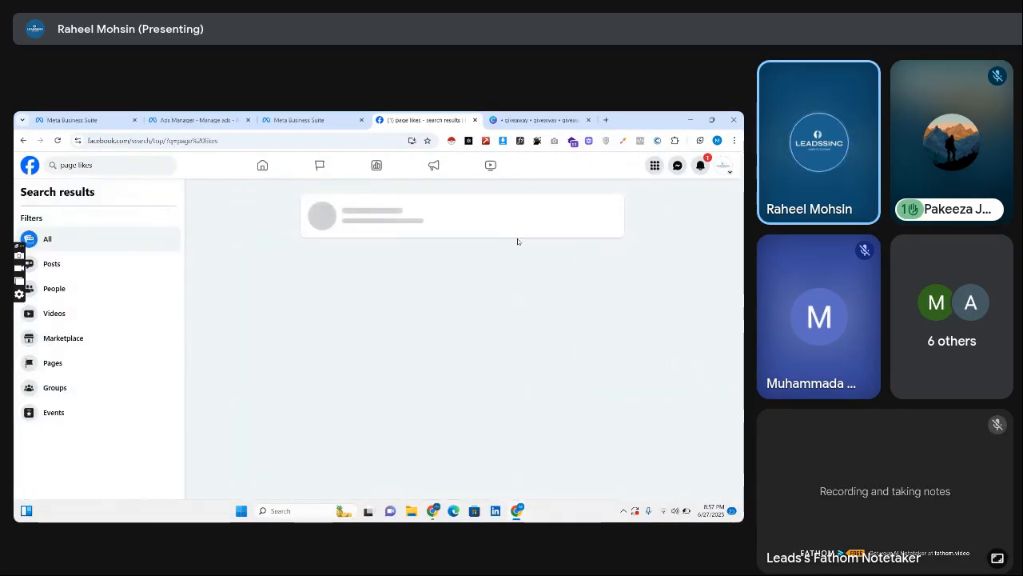
{"action": "scroll", "coordinate": [502, 249], "scroll_direction": "down", "scroll_amount": 3}
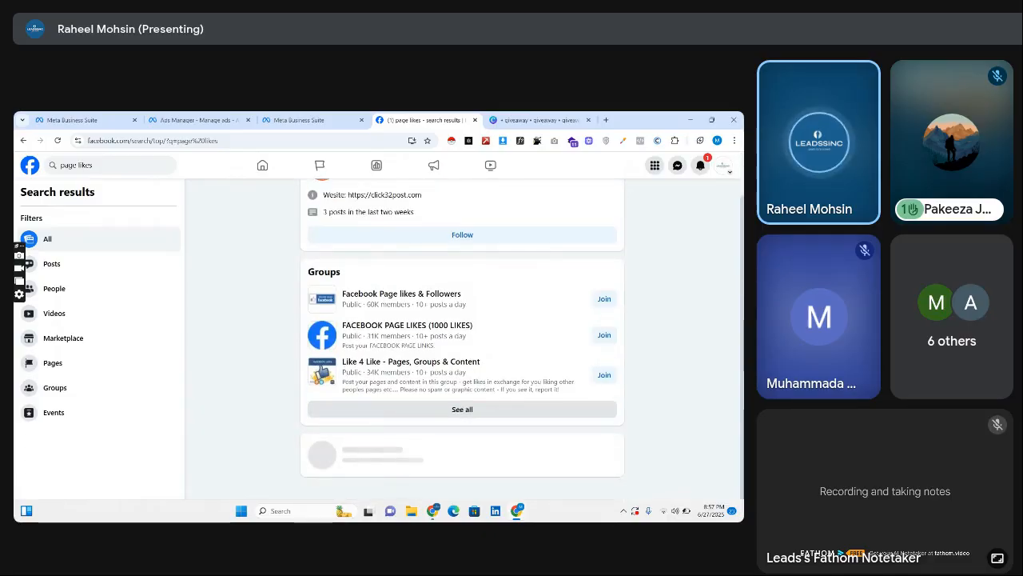
{"action": "scroll", "coordinate": [462, 336], "scroll_direction": "down", "scroll_amount": 5}
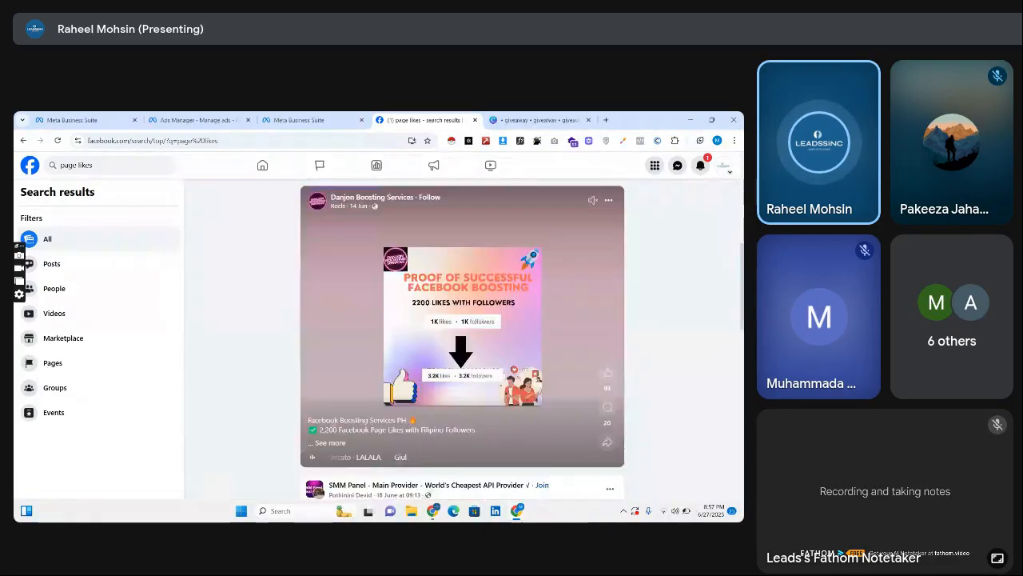
{"action": "scroll", "coordinate": [462, 336], "scroll_direction": "down", "scroll_amount": 5}
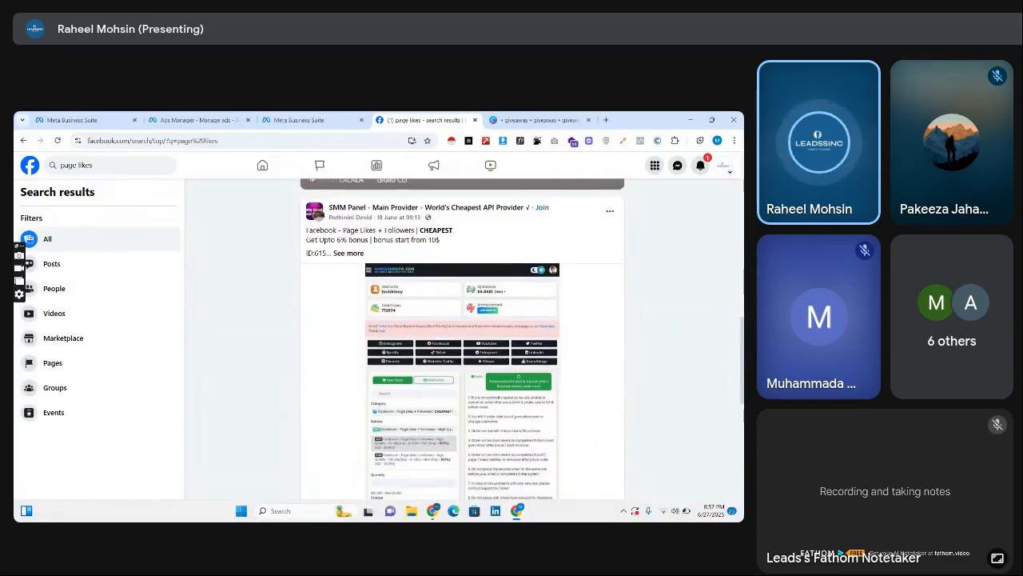
{"action": "scroll", "coordinate": [462, 336], "scroll_direction": "down", "scroll_amount": 5}
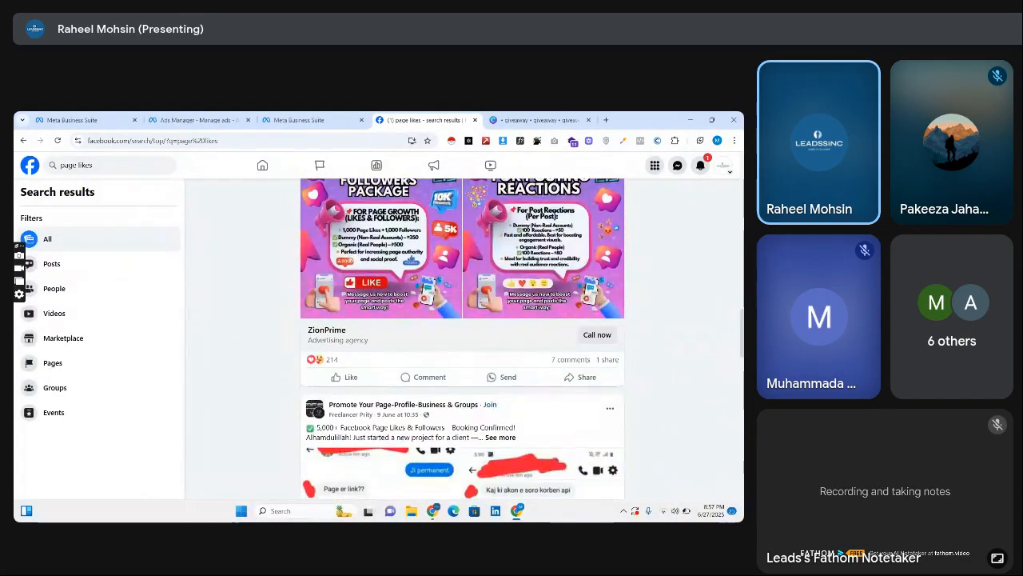
{"action": "scroll", "coordinate": [462, 336], "scroll_direction": "up", "scroll_amount": 4}
{"action": "scroll", "coordinate": [462, 335], "scroll_direction": "down", "scroll_amount": 3}
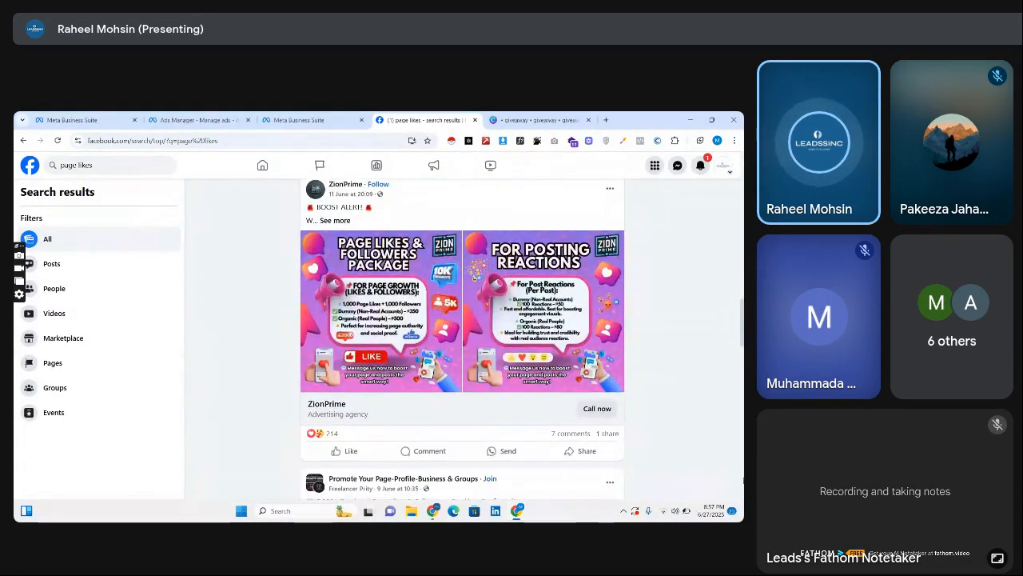
Examine further posts in the Facebook "page likes" search results for promotion examples.
{"action": "scroll", "coordinate": [462, 336], "scroll_direction": "down", "scroll_amount": 6}
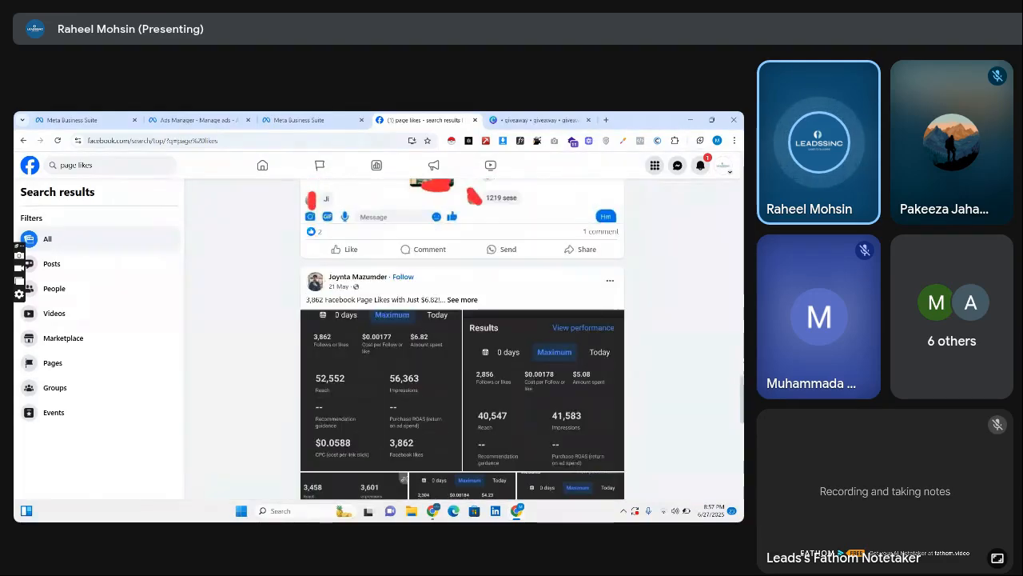
{"action": "scroll", "coordinate": [462, 336], "scroll_direction": "down", "scroll_amount": 7}
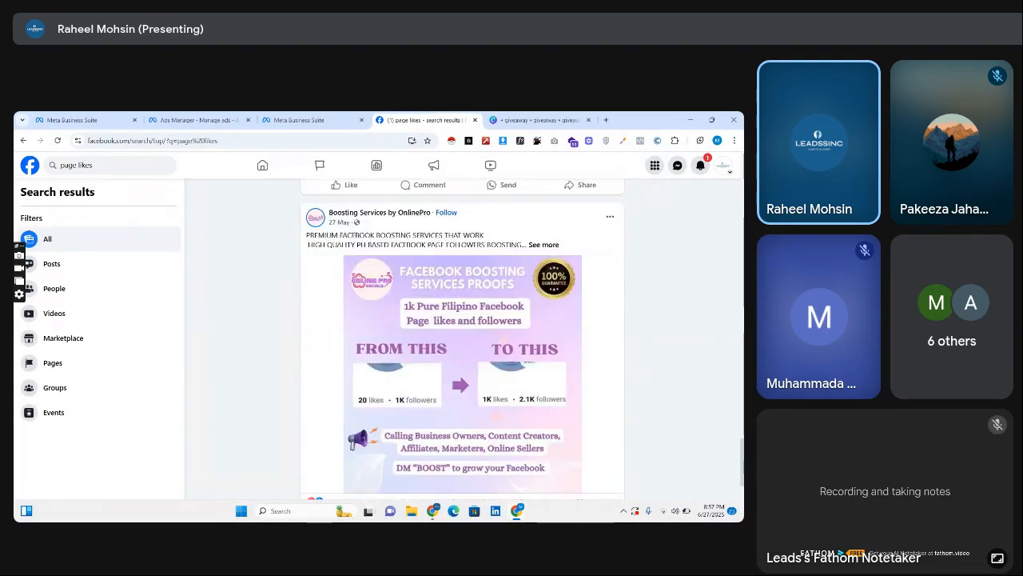
{"action": "scroll", "coordinate": [462, 336], "scroll_direction": "down", "scroll_amount": 1}
{"action": "scroll", "coordinate": [638, 438], "scroll_direction": "down", "scroll_amount": 6}
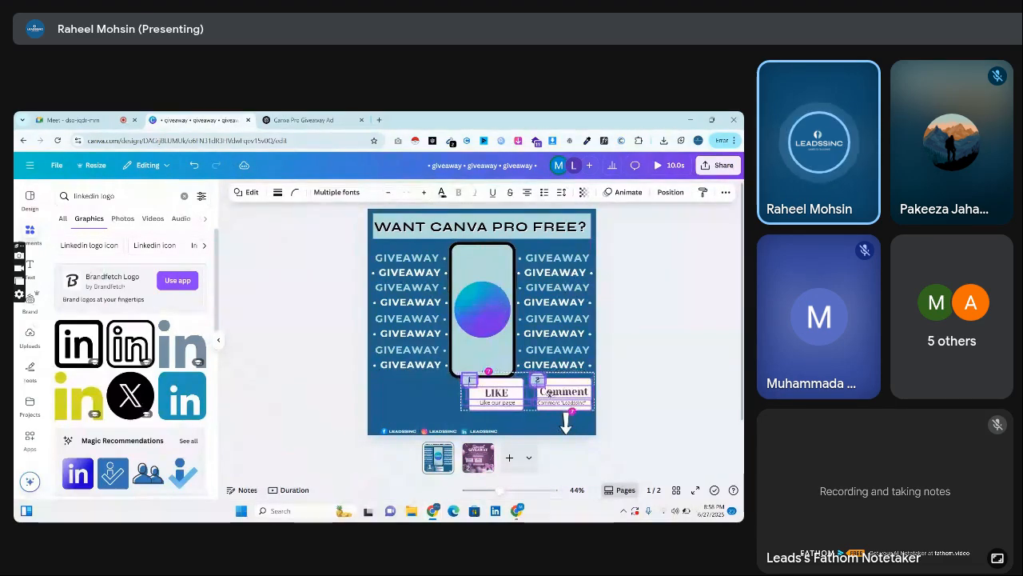
In the Canva design, lower the LIKE and Comment cards slightly and shift the social media handles row towards the page's left edge.
{"action": "left_click_drag", "start_coordinate": [550, 395], "coordinate": [552, 400]}
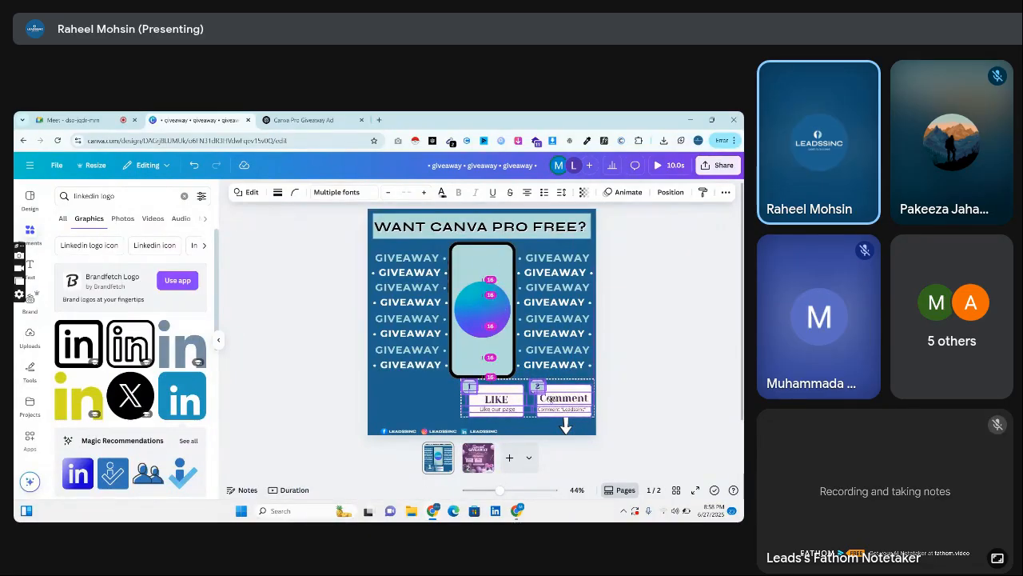
{"action": "left_click", "coordinate": [646, 396]}
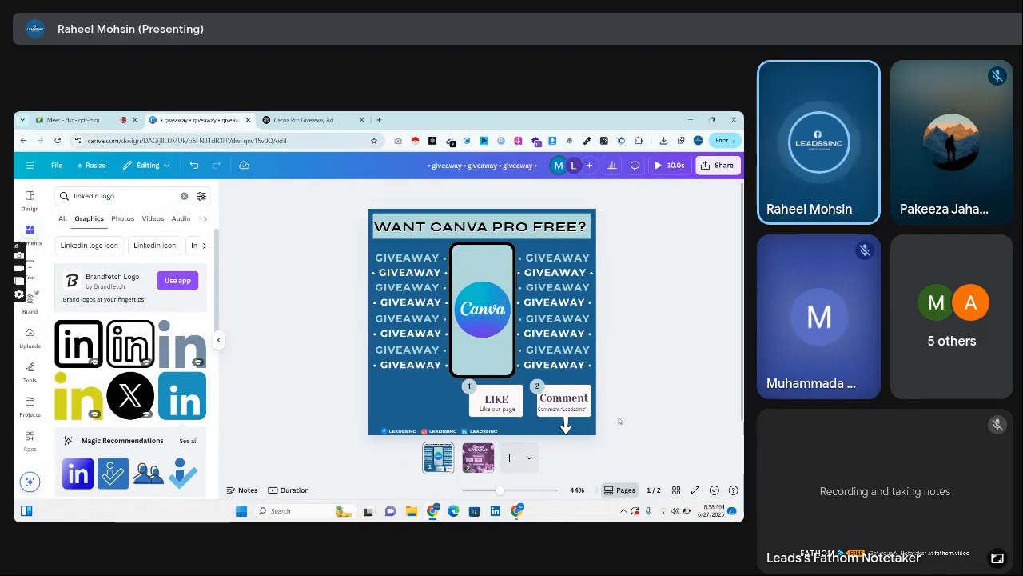
{"action": "left_click", "coordinate": [574, 413]}
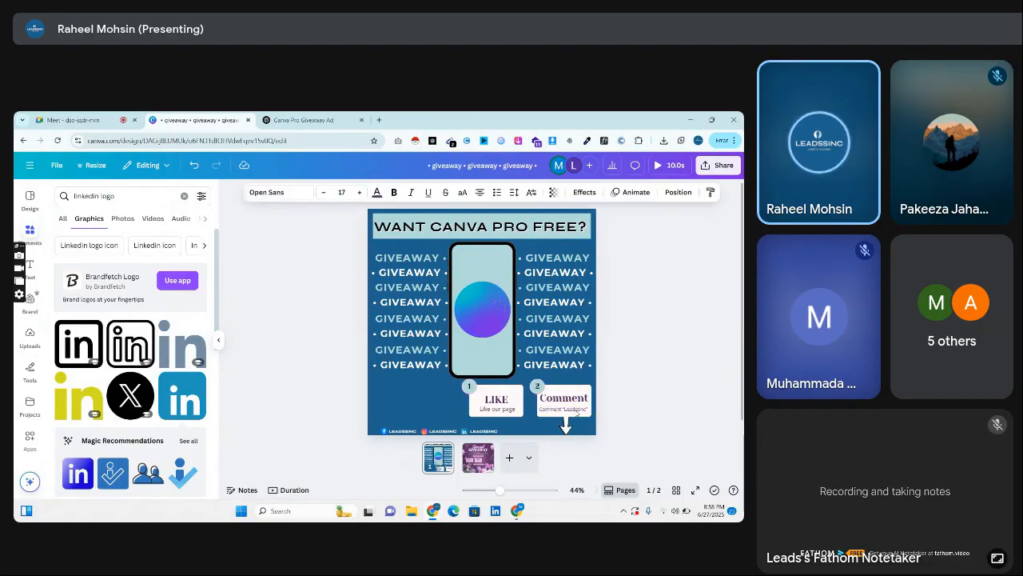
{"action": "left_click", "coordinate": [494, 434]}
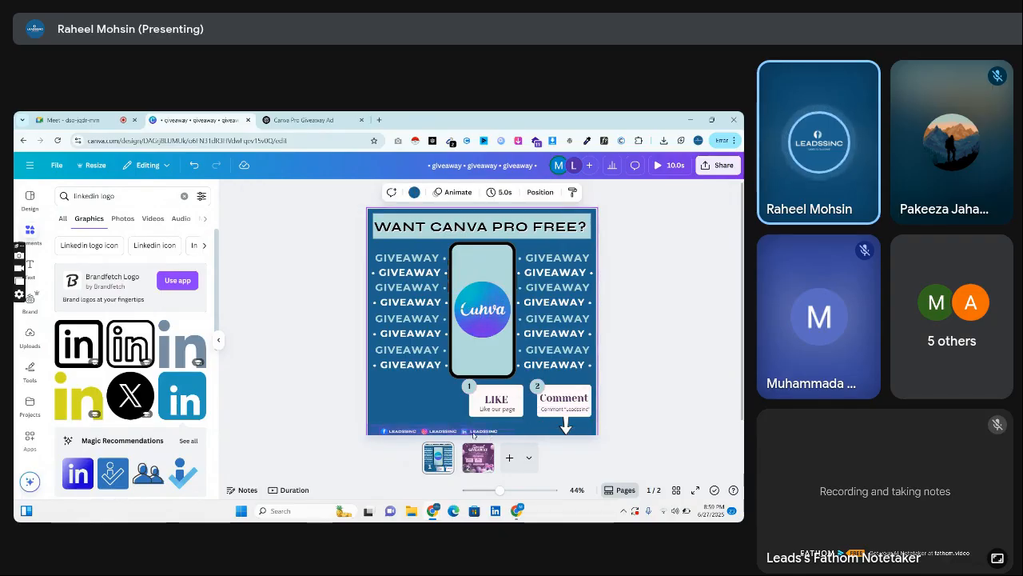
{"action": "left_click", "coordinate": [471, 433]}
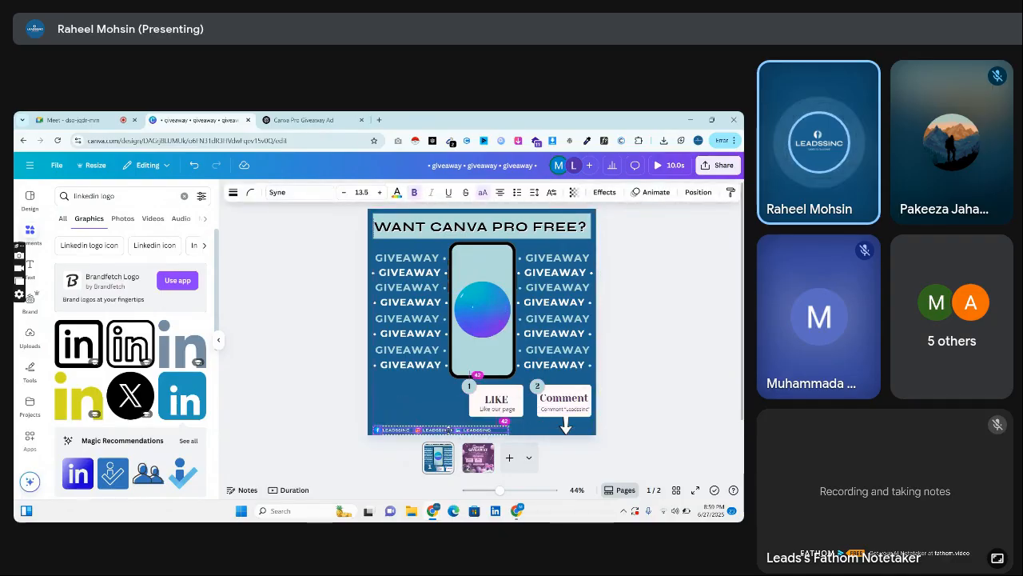
{"action": "left_click", "coordinate": [311, 410]}
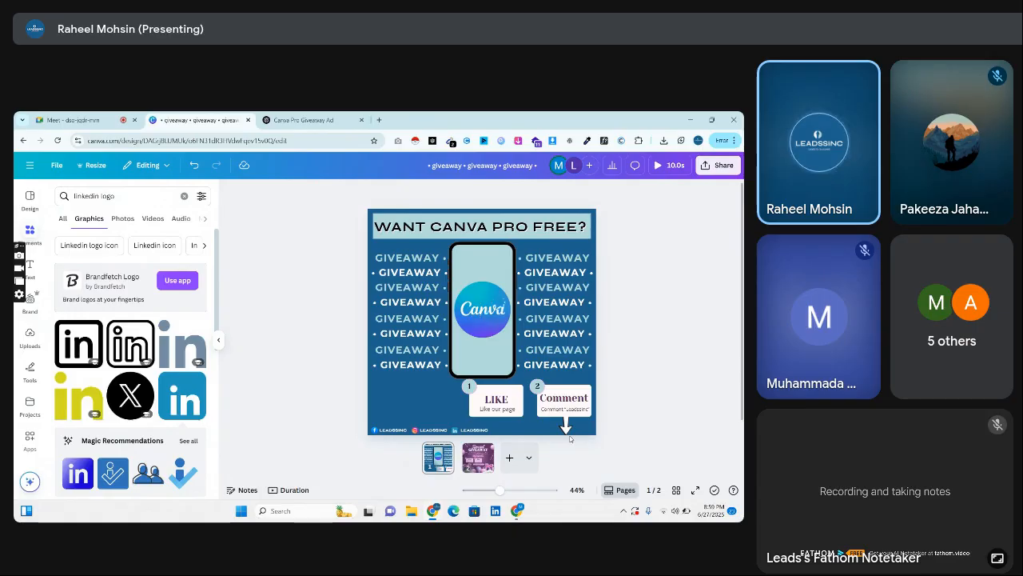
Download only Page 1 of the giveaway design as an MP4 video.
{"action": "left_click", "coordinate": [718, 164]}
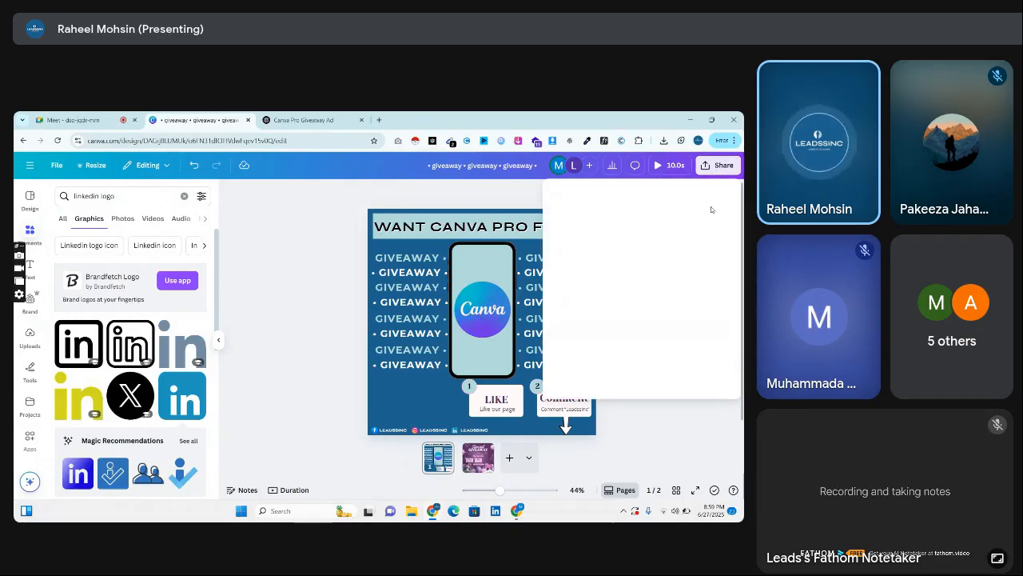
{"action": "left_click", "coordinate": [571, 364]}
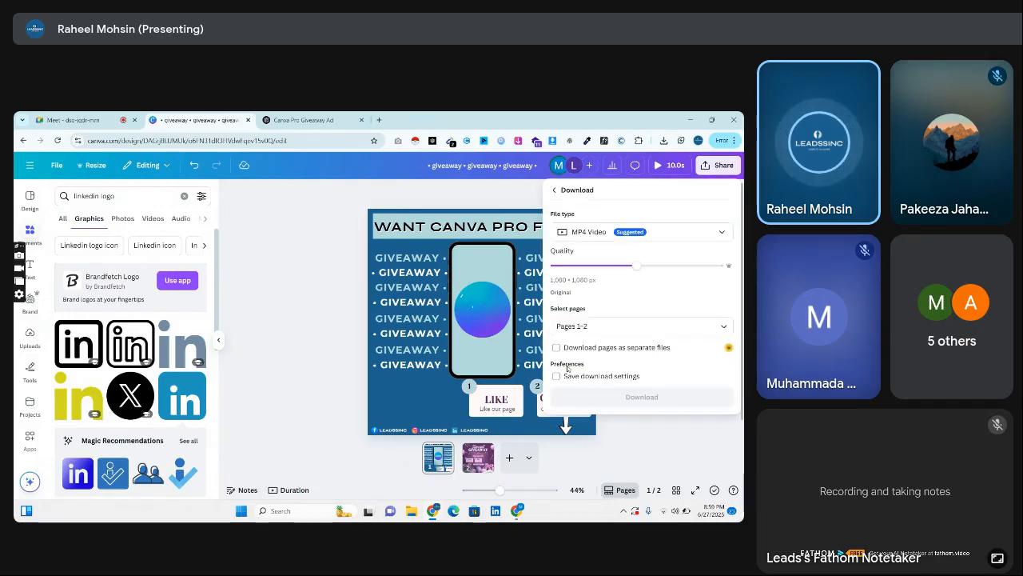
{"action": "left_click", "coordinate": [595, 332]}
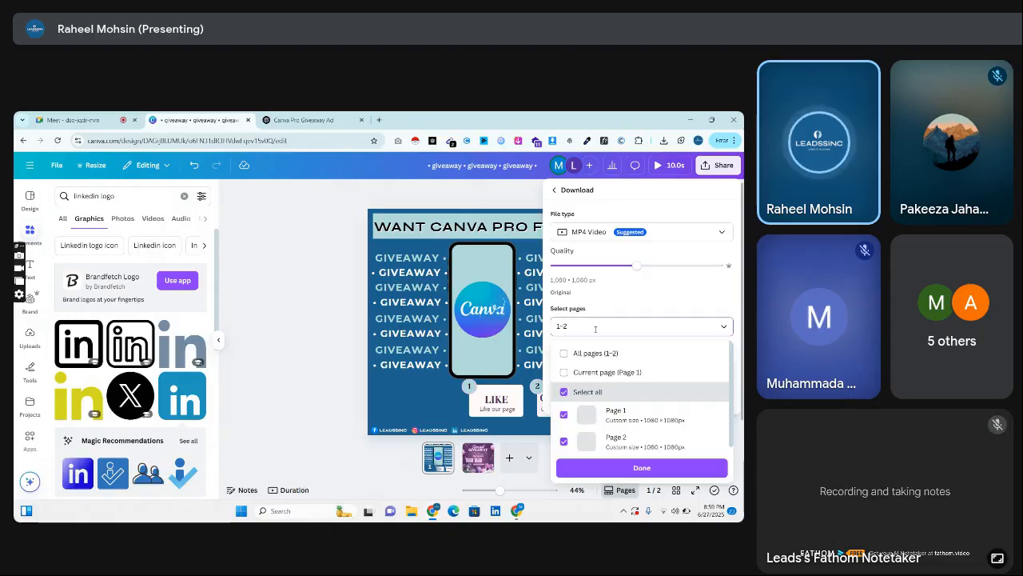
{"action": "left_click", "coordinate": [566, 359]}
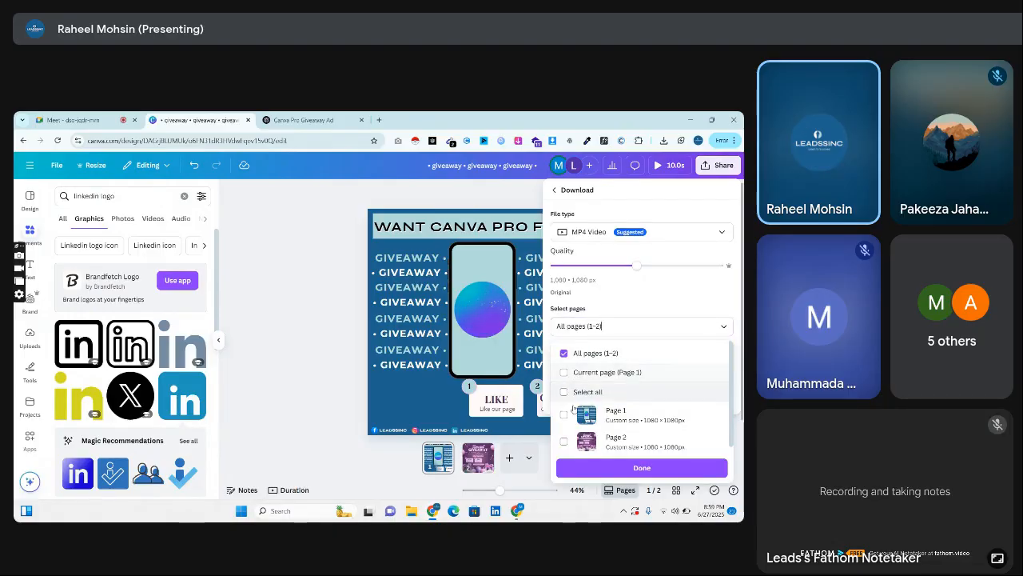
{"action": "left_click", "coordinate": [564, 416]}
{"action": "left_click", "coordinate": [632, 468]}
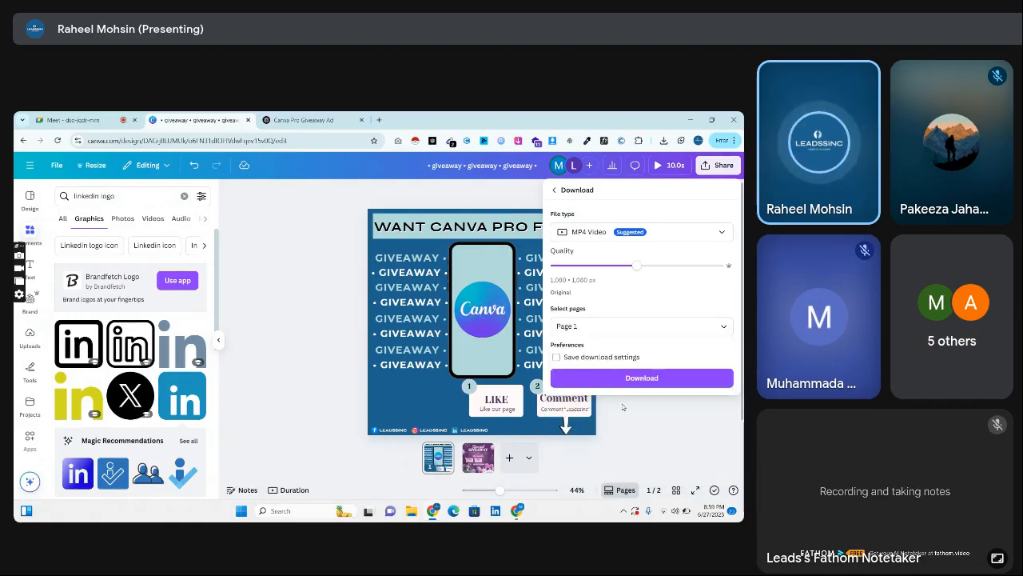
{"action": "left_click", "coordinate": [636, 378]}
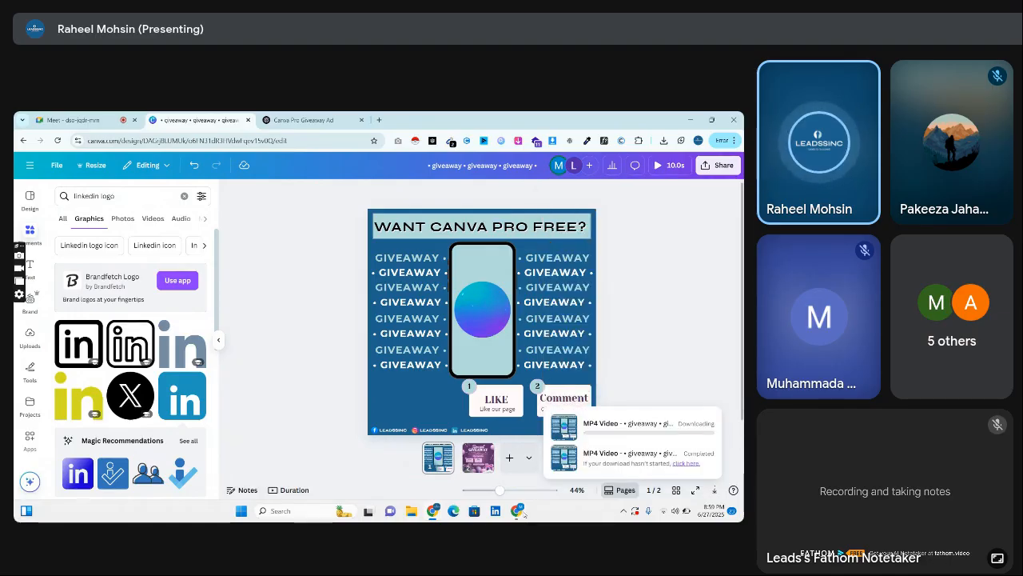
Switch to Meta Business Suite, open the Leadssinc content overview and start creating a new post.
{"action": "left_click", "coordinate": [521, 512]}
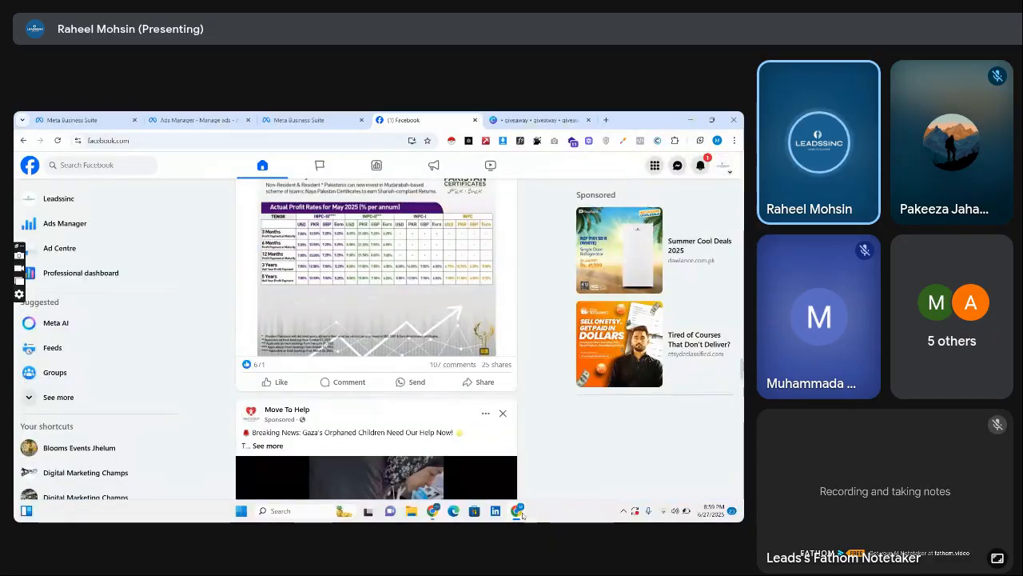
{"action": "left_click", "coordinate": [331, 313]}
{"action": "left_click", "coordinate": [200, 118]}
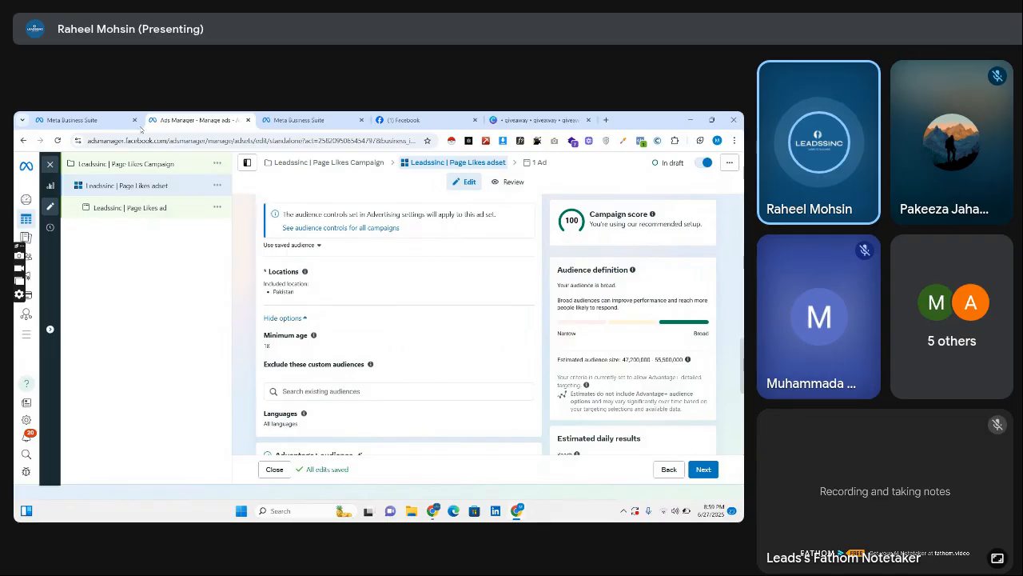
{"action": "left_click", "coordinate": [80, 119]}
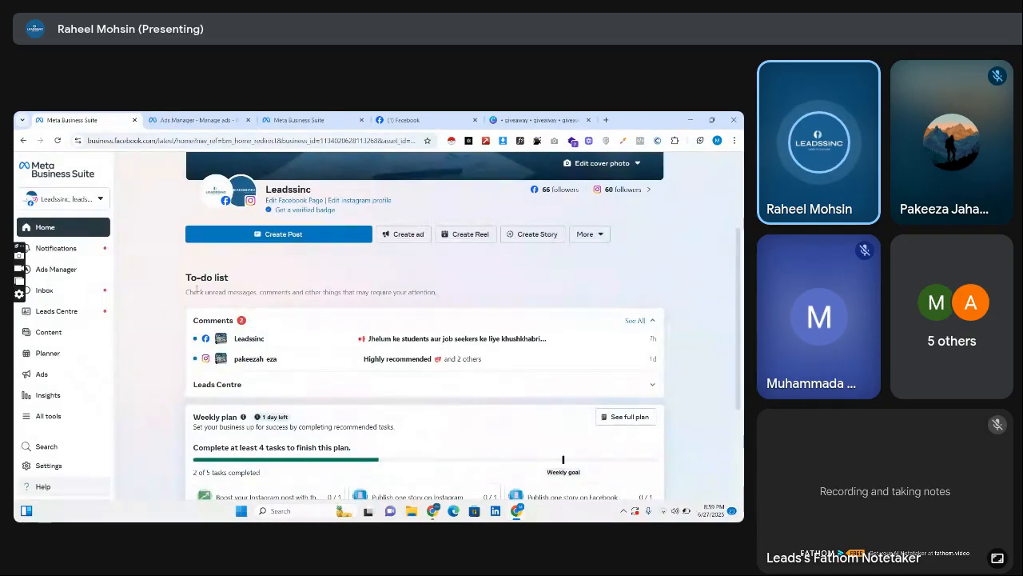
{"action": "left_click", "coordinate": [62, 339]}
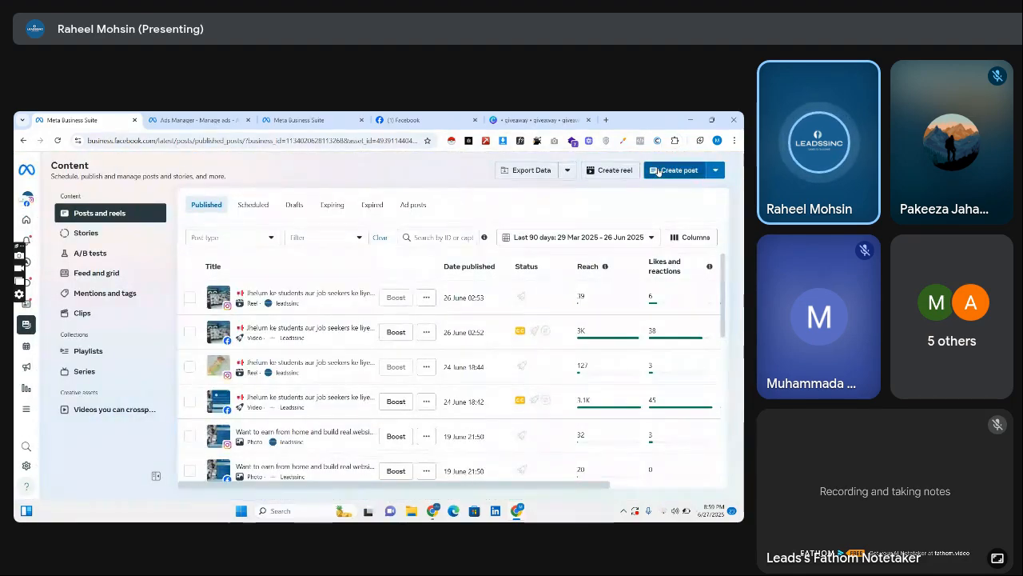
{"action": "left_click", "coordinate": [657, 170]}
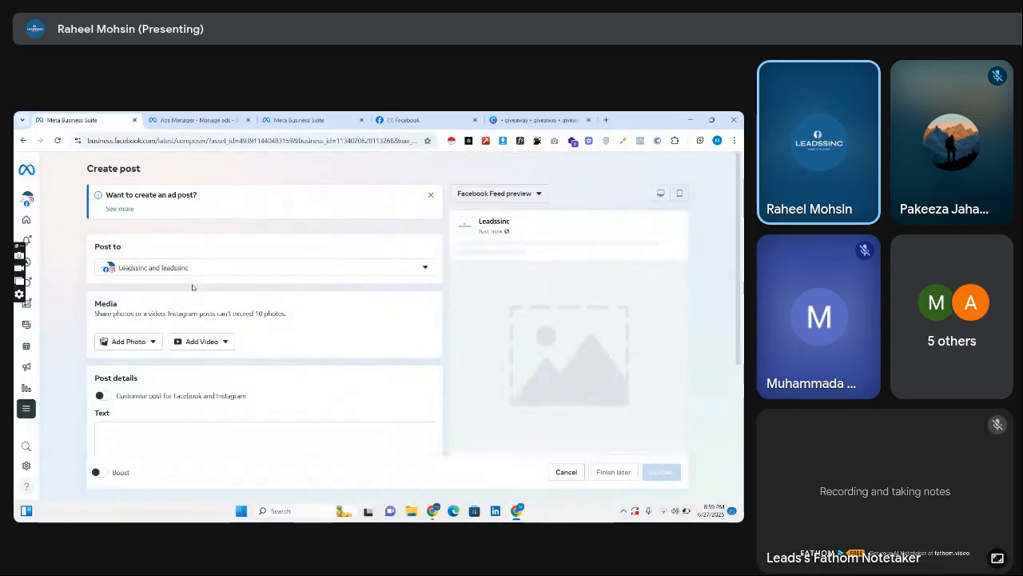
{"action": "left_click", "coordinate": [128, 341]}
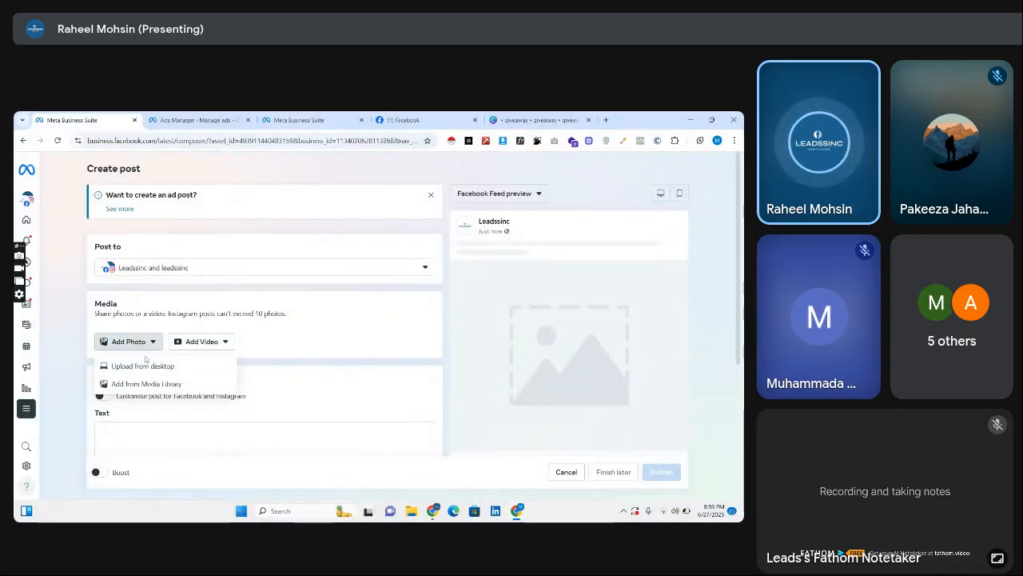
{"action": "left_click", "coordinate": [143, 363]}
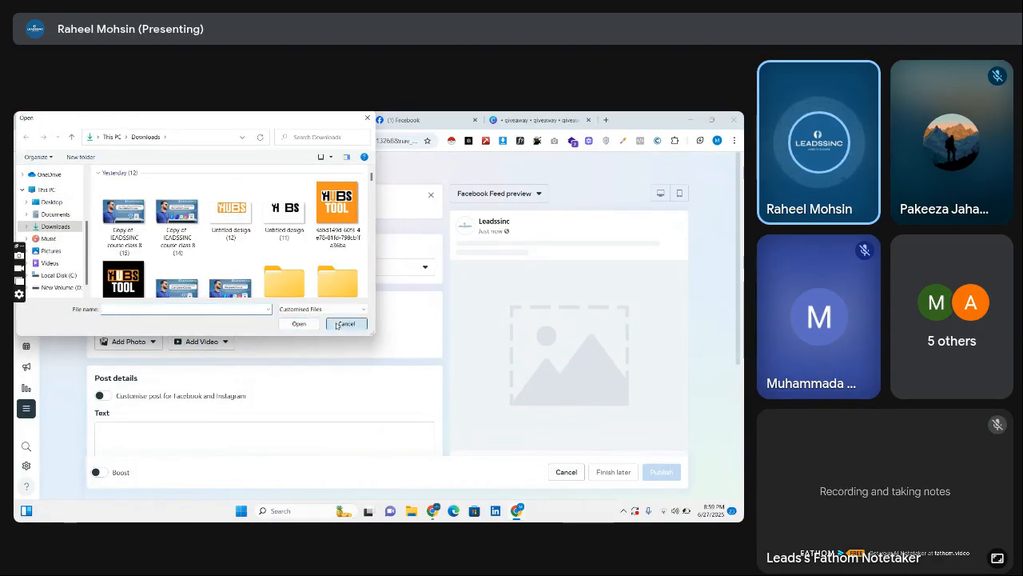
{"action": "left_click", "coordinate": [345, 323]}
Upload the downloaded giveaway video from the Downloads folder to the post's media.
{"action": "left_click", "coordinate": [201, 341]}
{"action": "left_click", "coordinate": [220, 365]}
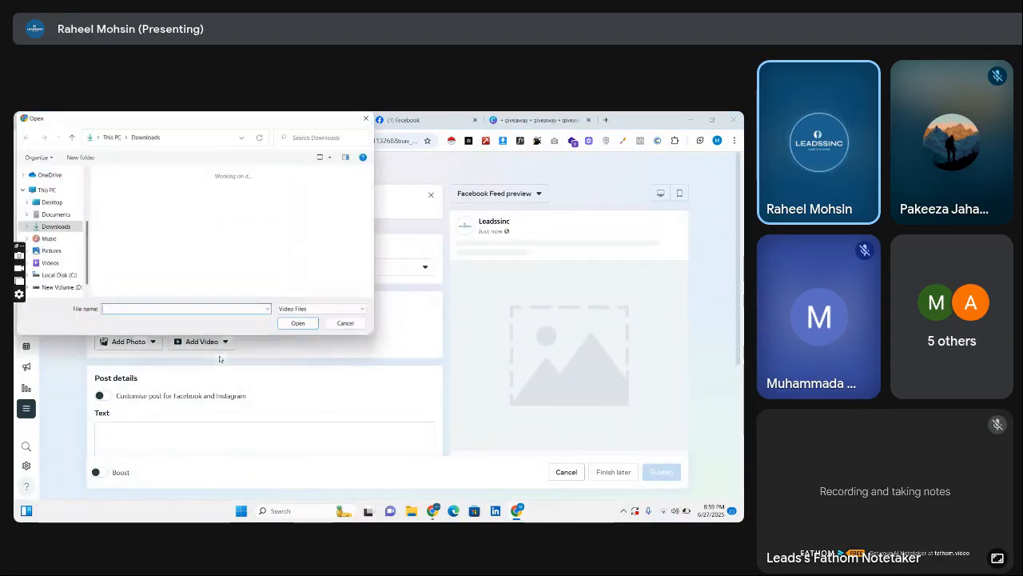
{"action": "double_click", "coordinate": [124, 234]}
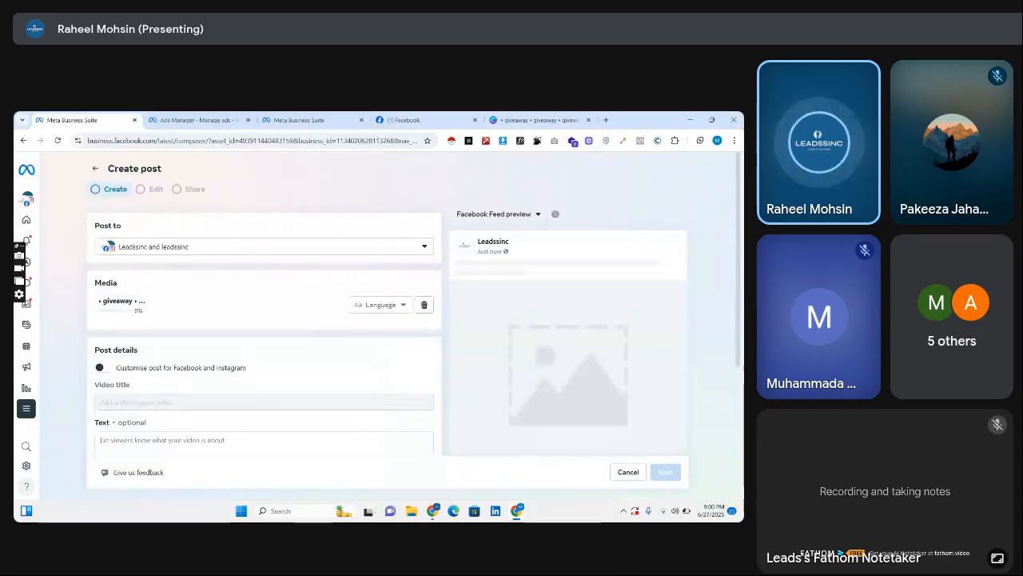
Look through the clipboard history for the giveaway caption to use as the post text.
{"action": "scroll", "coordinate": [179, 330], "scroll_direction": "down", "scroll_amount": 3}
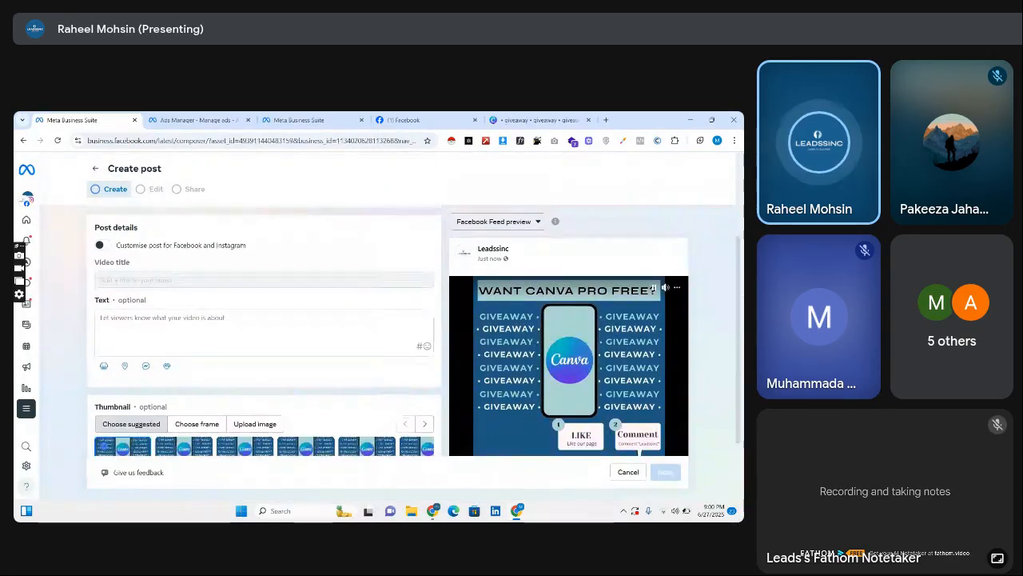
{"action": "left_click", "coordinate": [170, 325]}
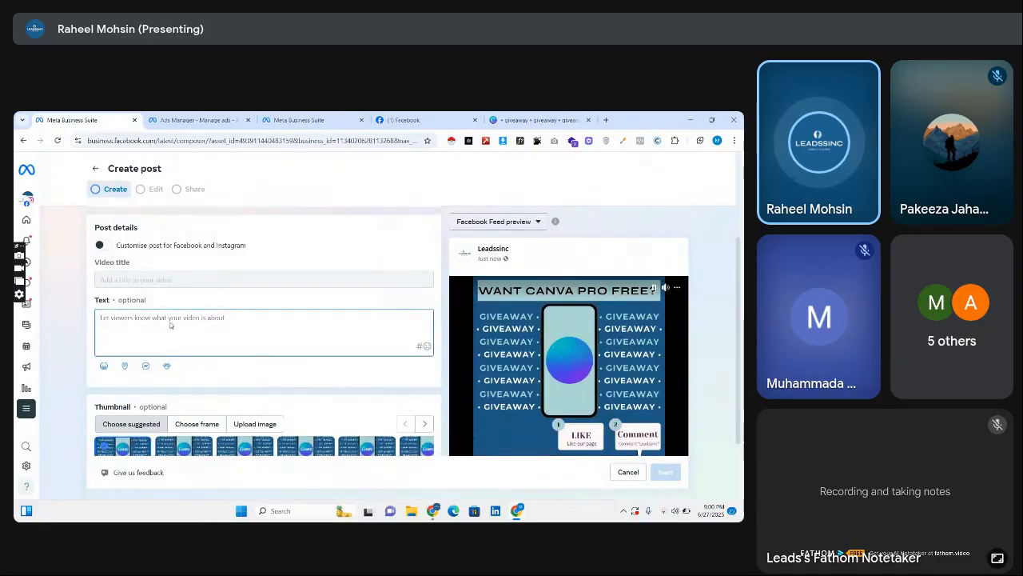
{"action": "key", "text": "super+v"}
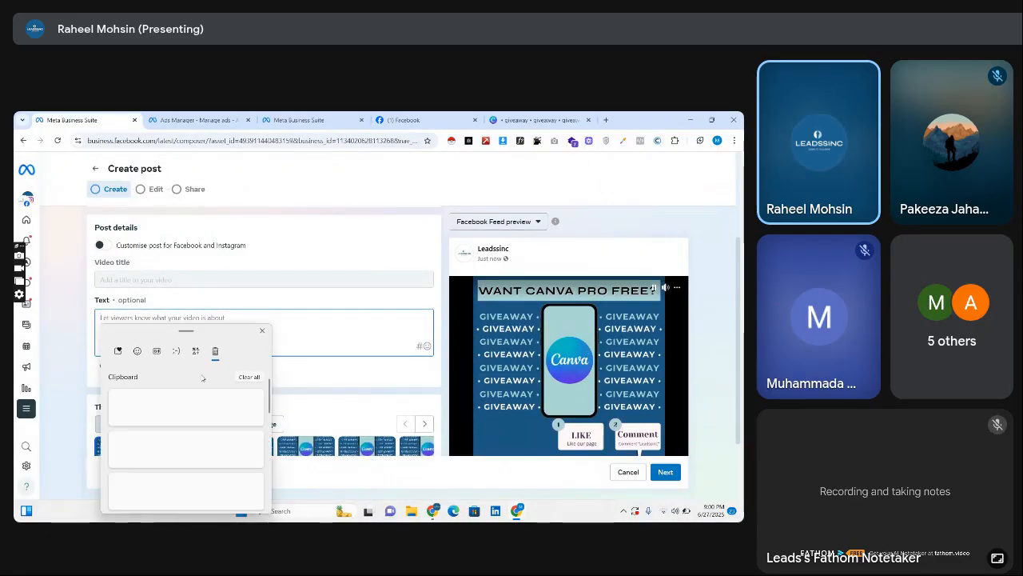
{"action": "scroll", "coordinate": [270, 439], "scroll_direction": "down", "scroll_amount": 5}
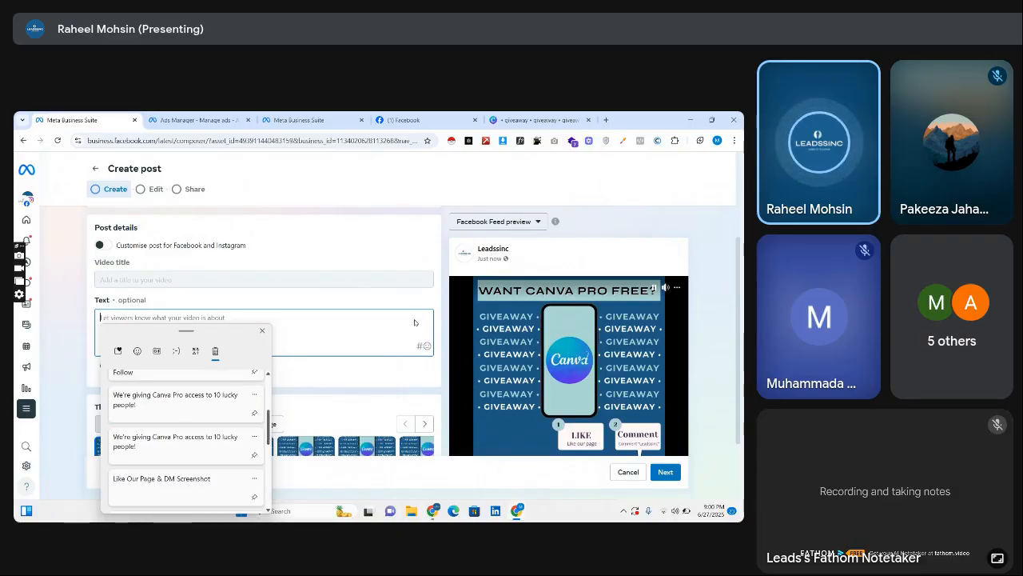
Copy the ChatGPT ad copy from "We're giving Canva Pro access" through the hashtags and paste it as the post text in Meta Business Suite.
{"action": "left_click", "coordinate": [439, 515]}
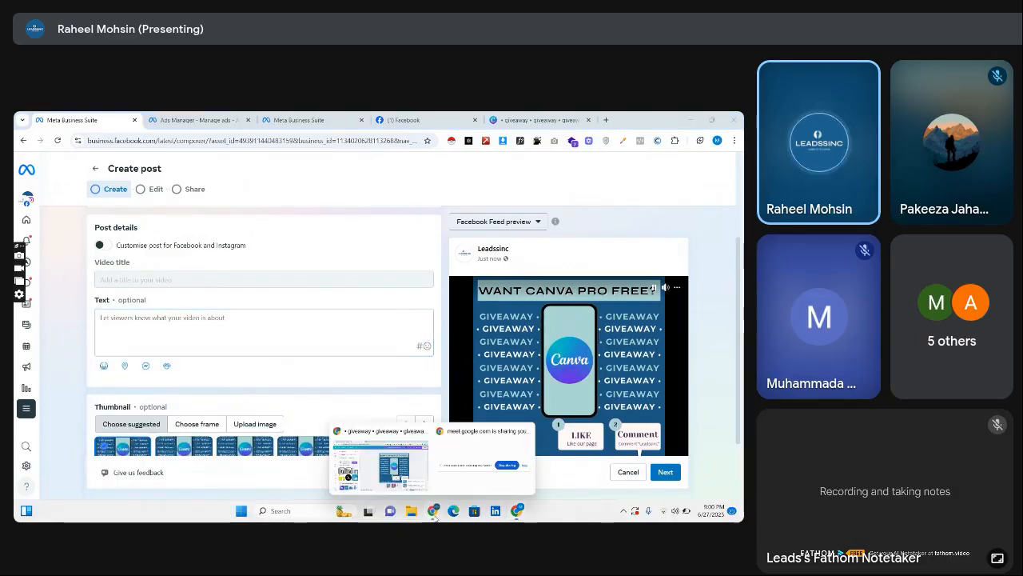
{"action": "left_click", "coordinate": [351, 438]}
{"action": "left_click", "coordinate": [304, 120]}
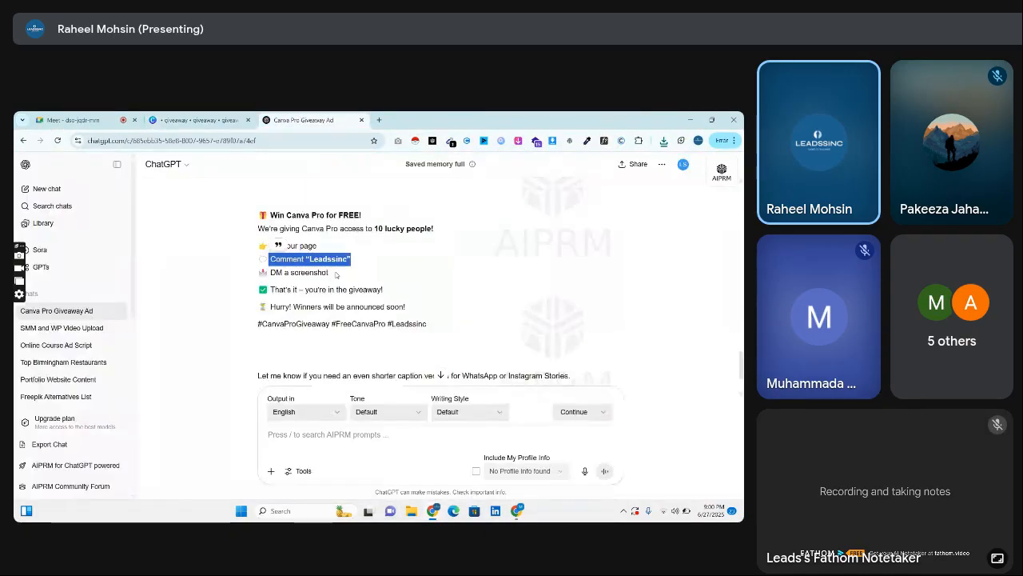
{"action": "scroll", "coordinate": [308, 273], "scroll_direction": "up", "scroll_amount": 1}
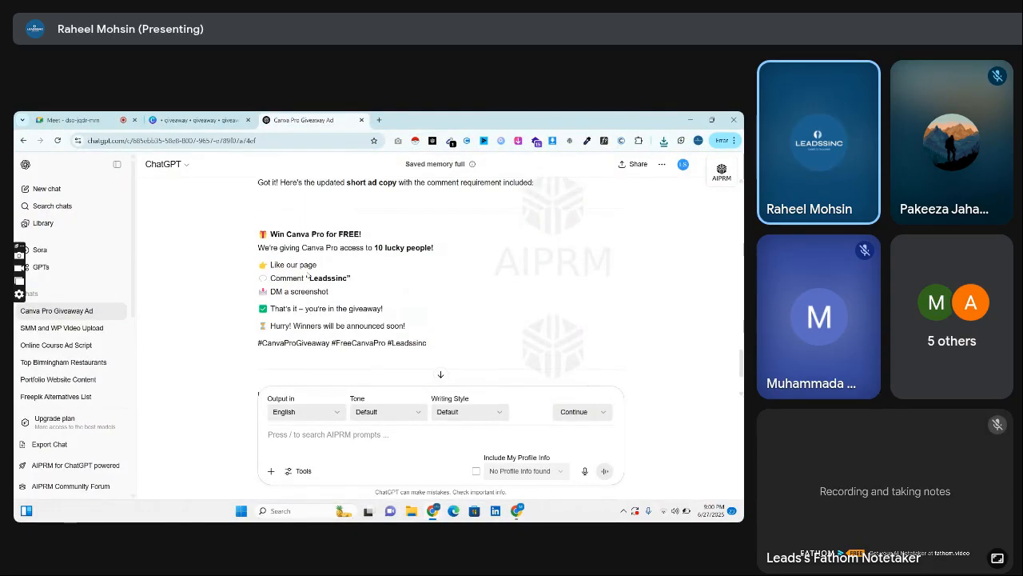
{"action": "left_click_drag", "start_coordinate": [259, 243], "coordinate": [441, 343]}
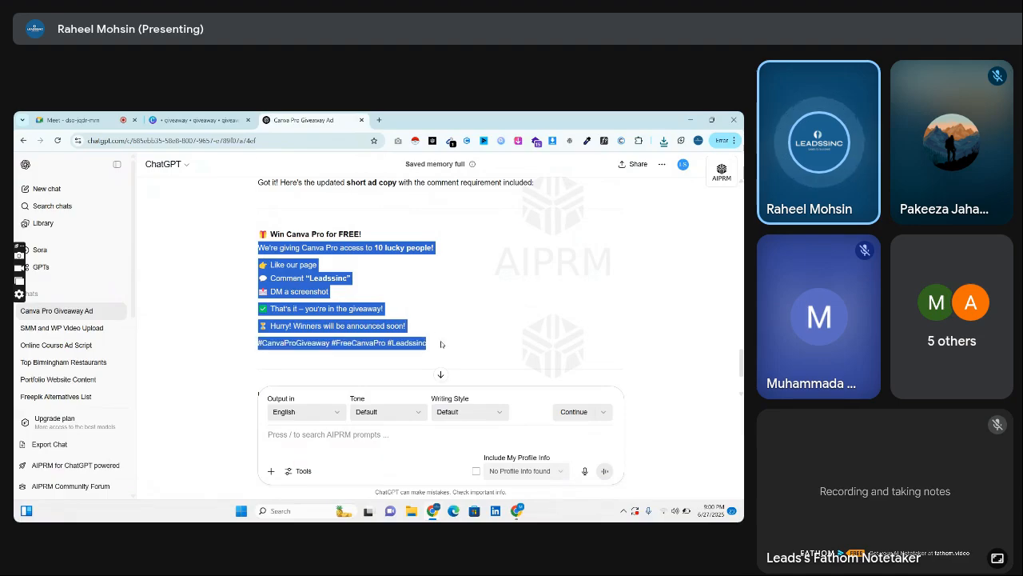
{"action": "key", "text": "alt+Tab"}
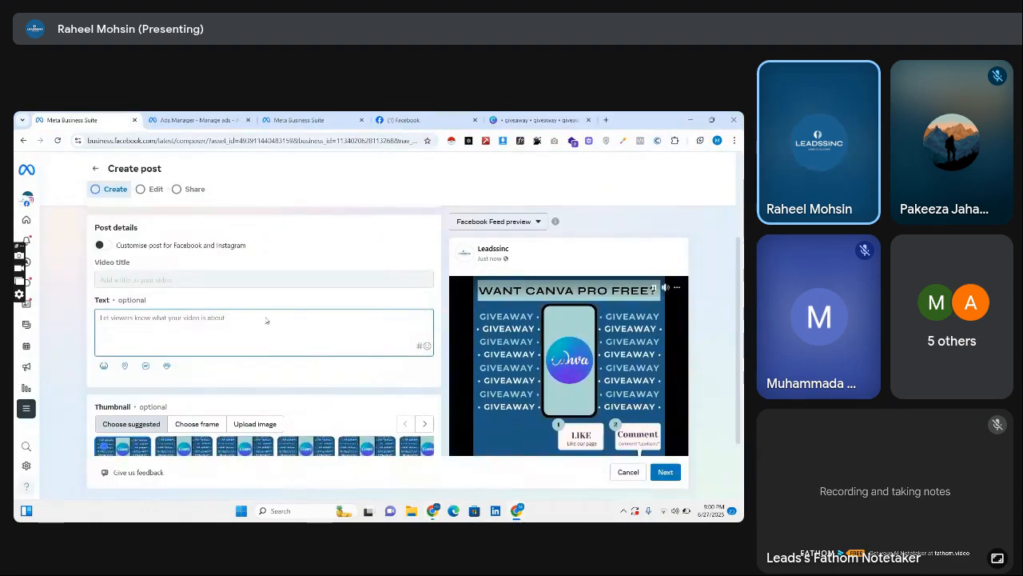
{"action": "type", "text": "We're giving Canva Pro access to 10 lucky people!  ⭐ Like our page 💬 Comment \"Leadssinc\" 📸 DM a screenshot  ✅ That's it – you're in the giveaway!  ⏳ Hurry! Winners will be announced soon!  #CanvaProGiveaway #FreeCanvaPro #Leadssinc"}
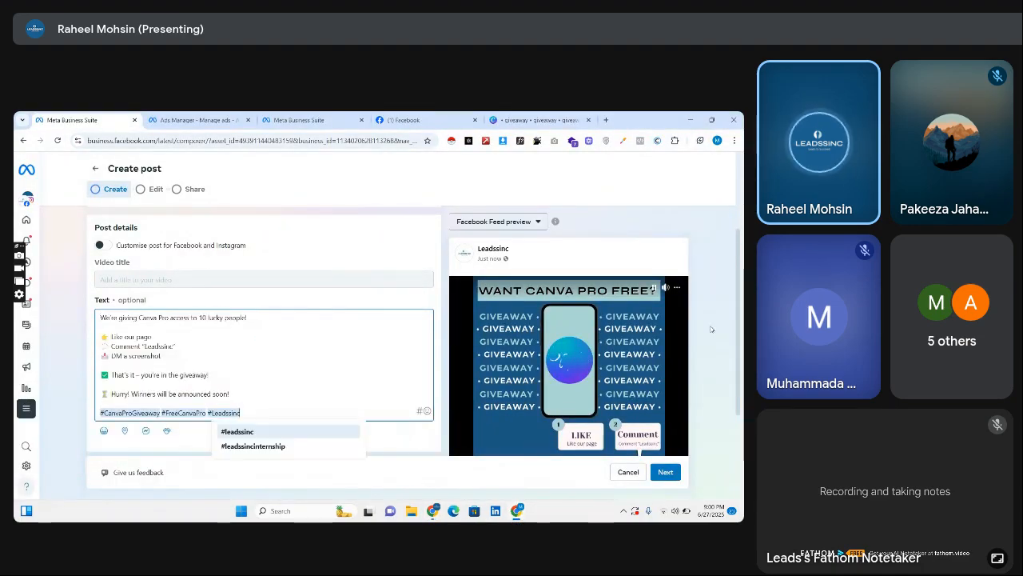
{"action": "scroll", "coordinate": [452, 365], "scroll_direction": "down", "scroll_amount": 2}
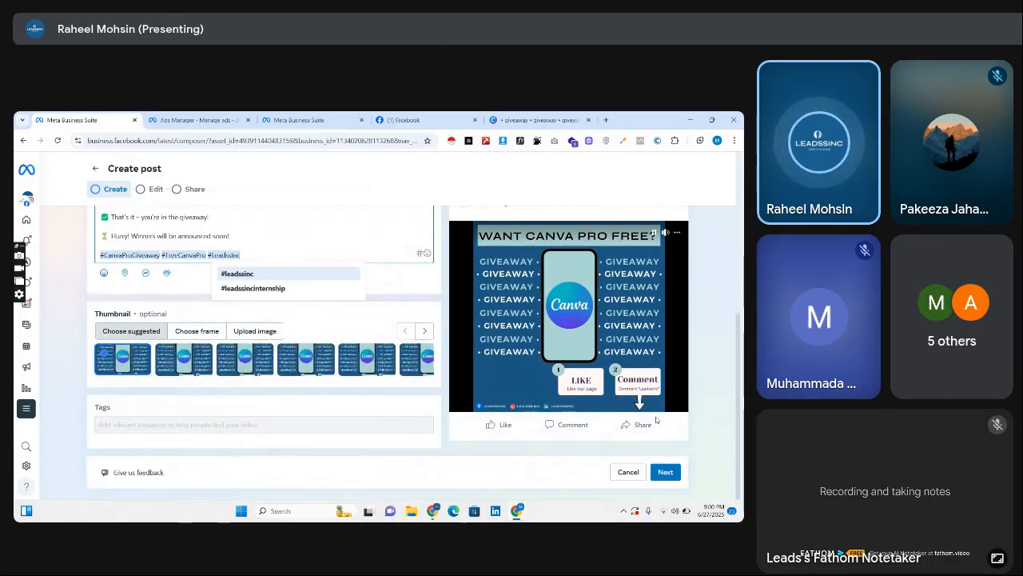
Proceed through the post's edit and share stages with the default settings and publish the giveaway video post.
{"action": "left_click", "coordinate": [666, 472]}
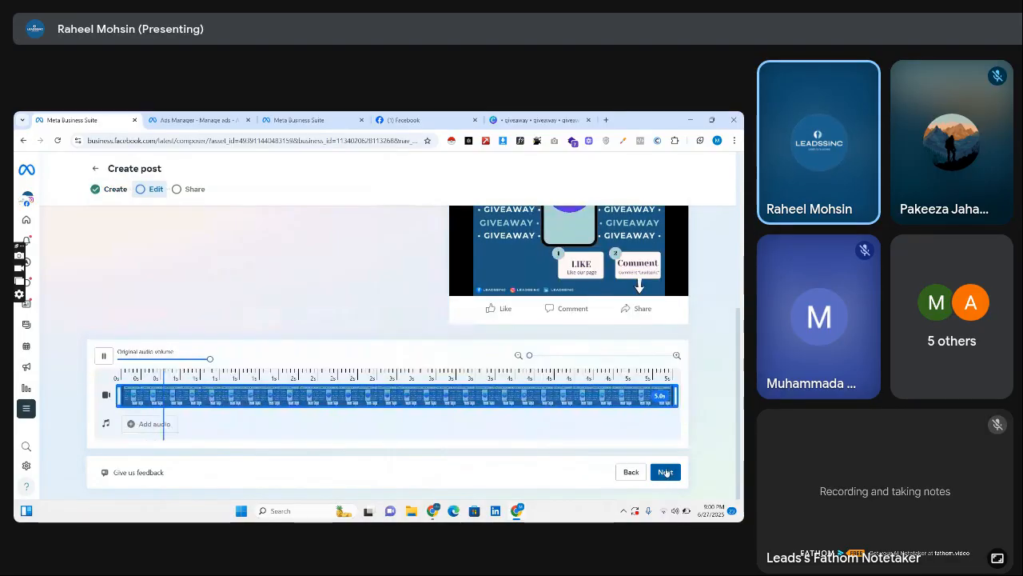
{"action": "left_click", "coordinate": [670, 475]}
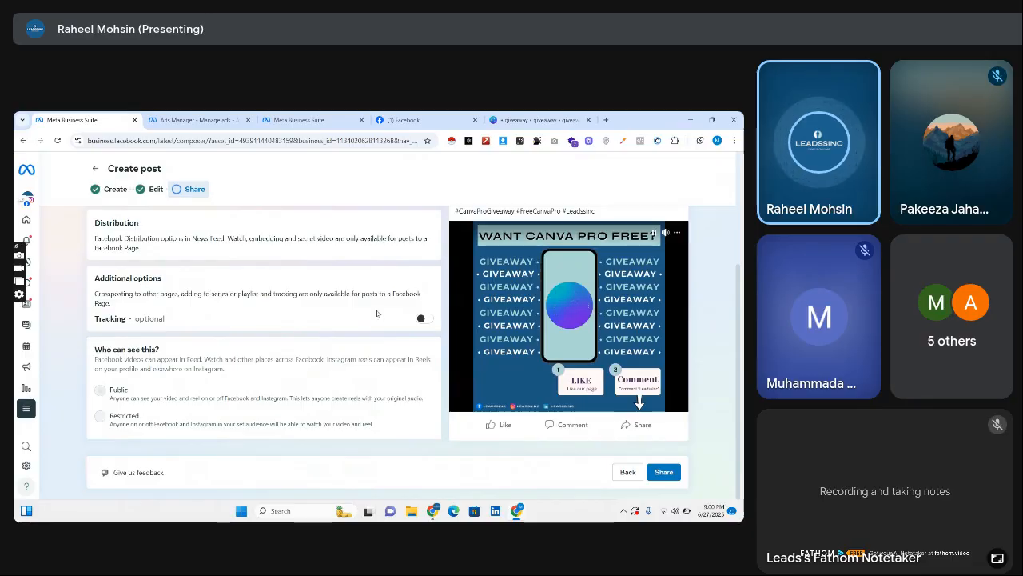
{"action": "left_click", "coordinate": [664, 471]}
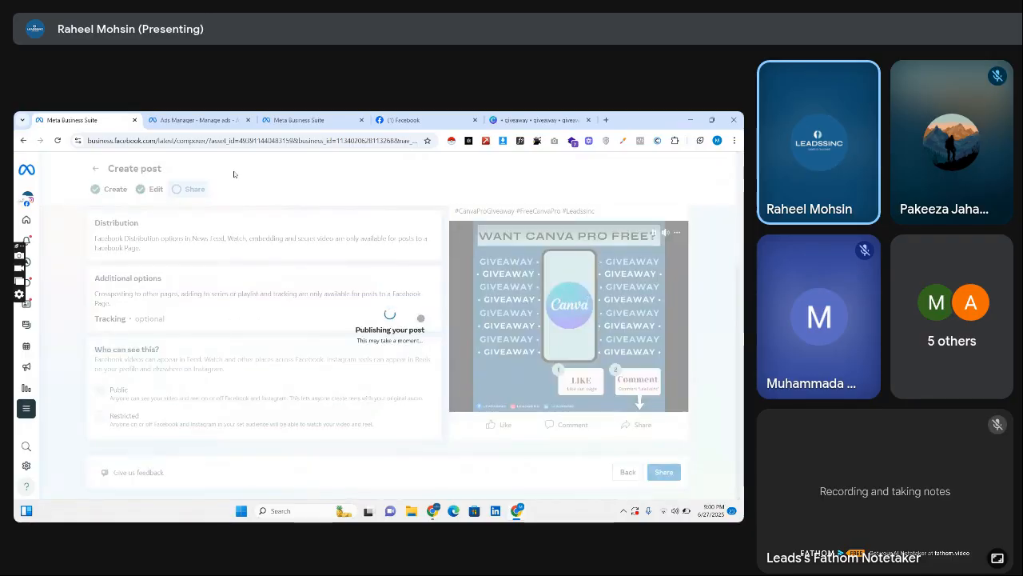
Switch to Ads Manager and bring up the audience settings of the Leadssinc | Page Likes adset.
{"action": "left_click", "coordinate": [206, 119]}
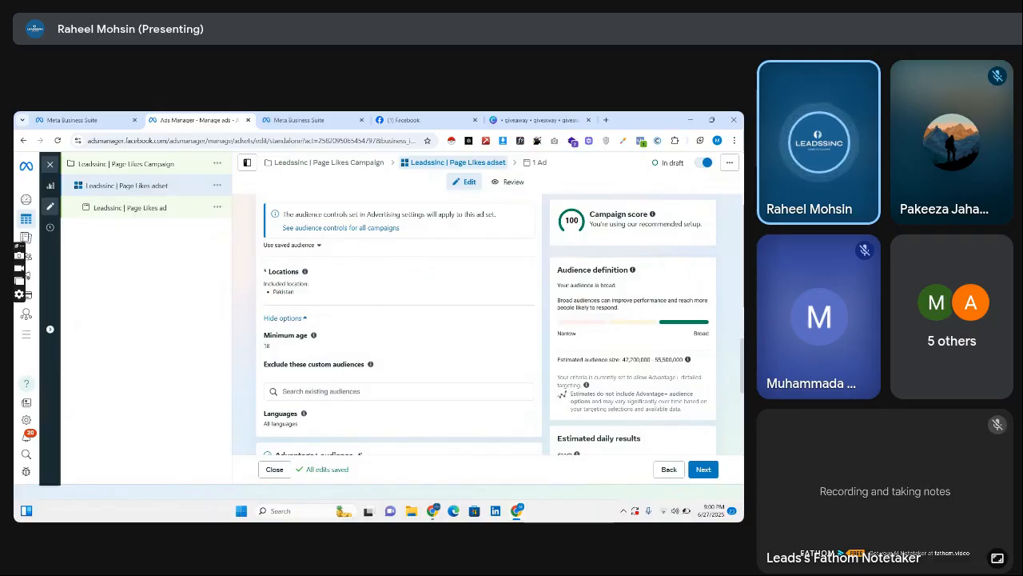
{"action": "scroll", "coordinate": [492, 360], "scroll_direction": "down", "scroll_amount": 3}
{"action": "scroll", "coordinate": [493, 324], "scroll_direction": "down", "scroll_amount": 2}
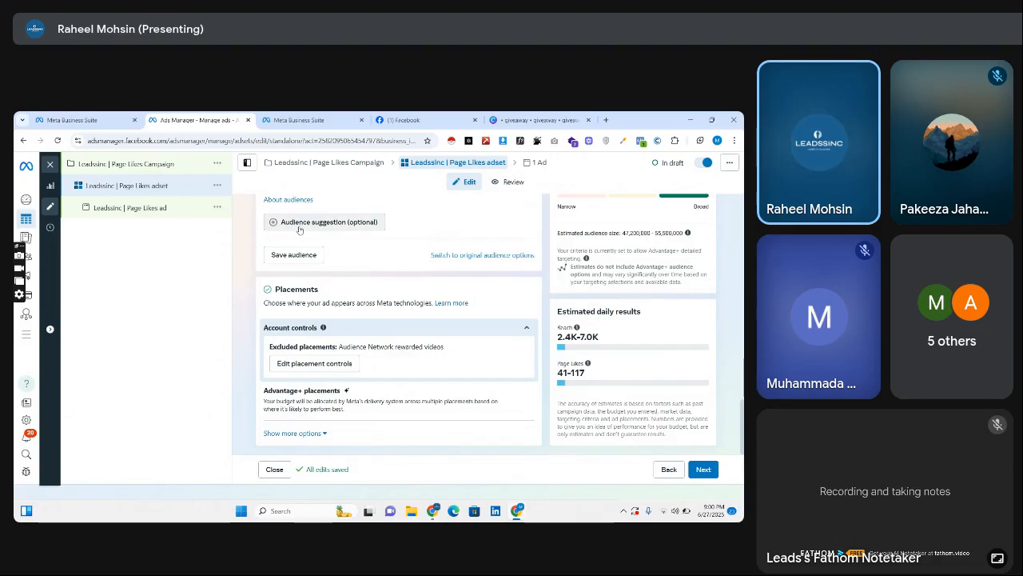
{"action": "left_click", "coordinate": [164, 208]}
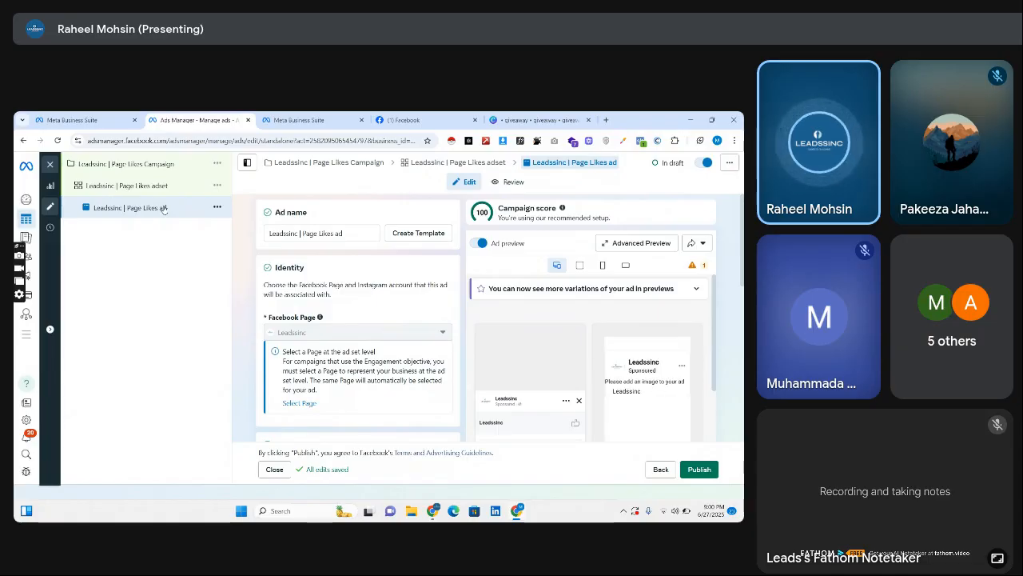
{"action": "left_click", "coordinate": [163, 186]}
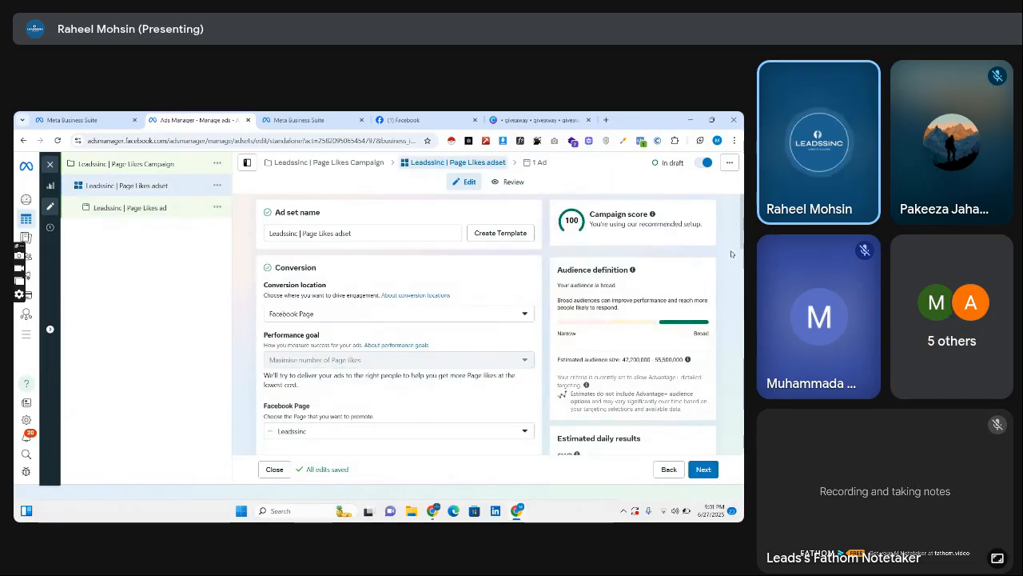
{"action": "scroll", "coordinate": [727, 257], "scroll_direction": "down", "scroll_amount": 10}
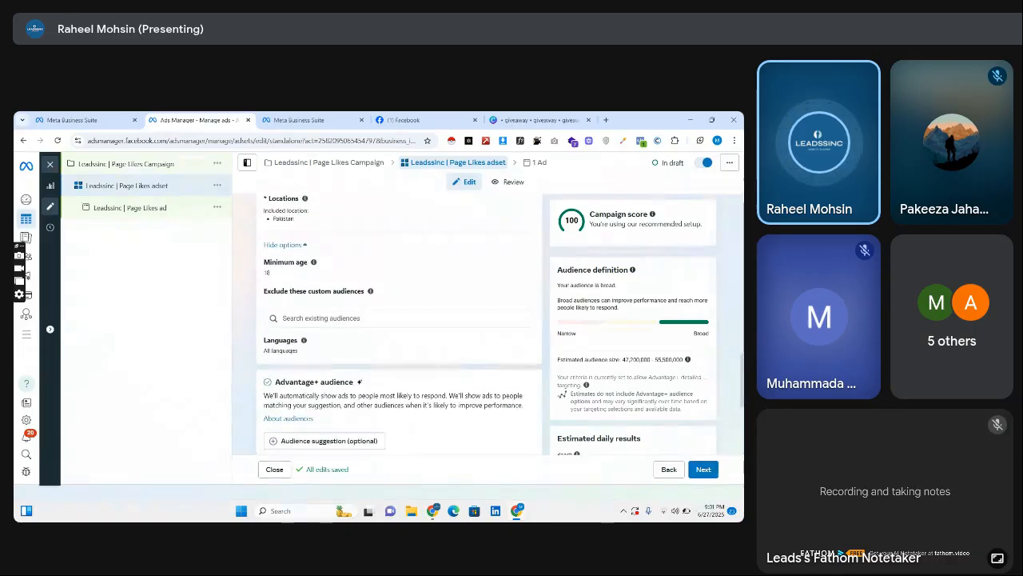
{"action": "left_click", "coordinate": [391, 317]}
{"action": "type", "text": "s"}
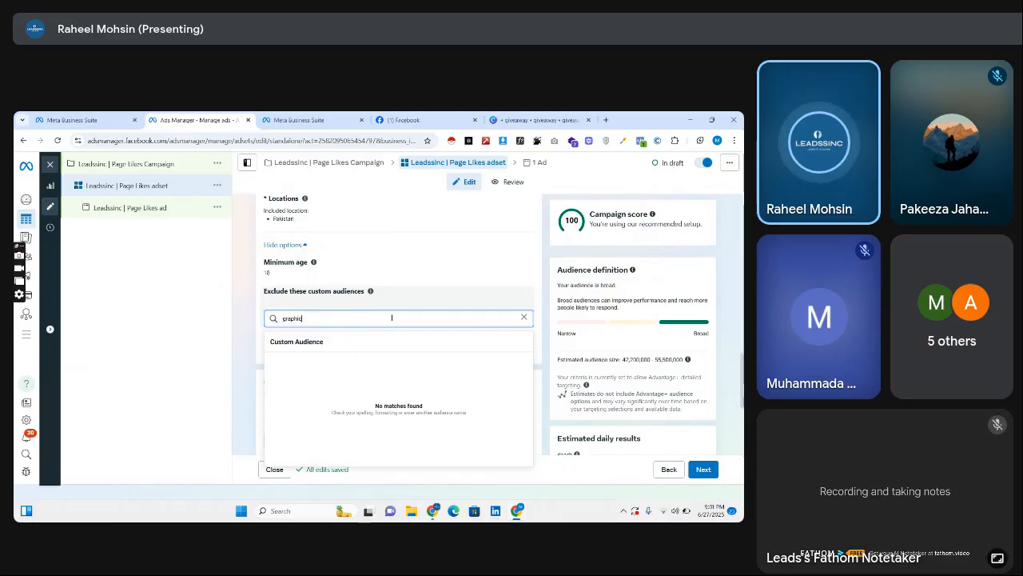
{"action": "left_click", "coordinate": [260, 323]}
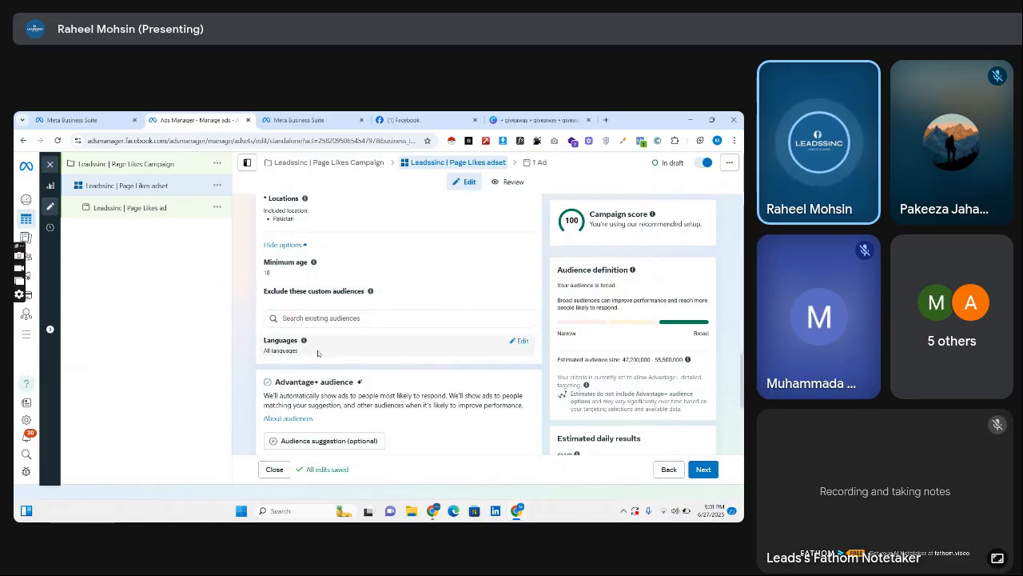
Add an audience suggestion to the ad set's Advantage+ audience with the detailed targeting interest Graphic design (visual art).
{"action": "scroll", "coordinate": [396, 324], "scroll_direction": "down", "scroll_amount": 3}
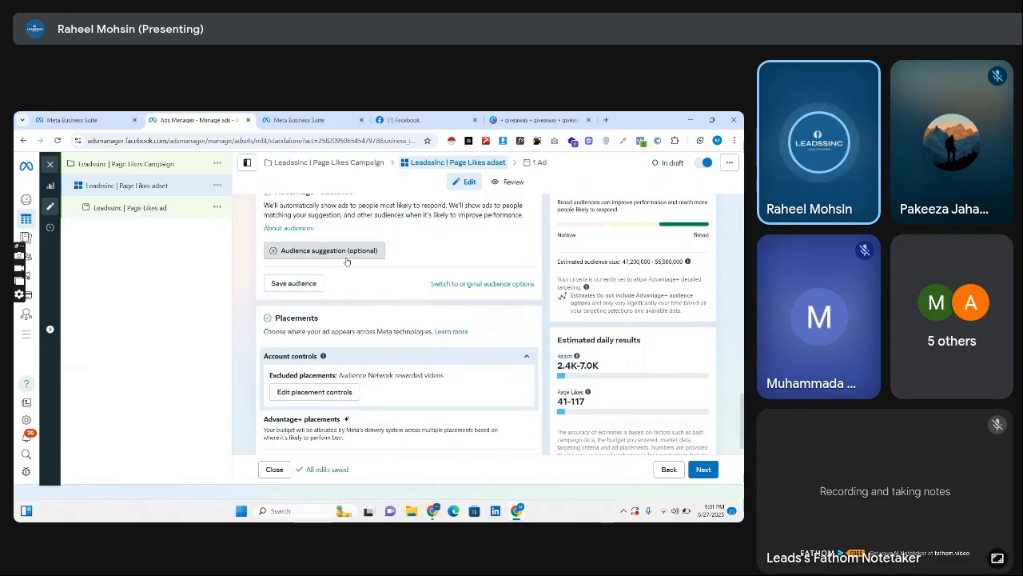
{"action": "left_click", "coordinate": [348, 258]}
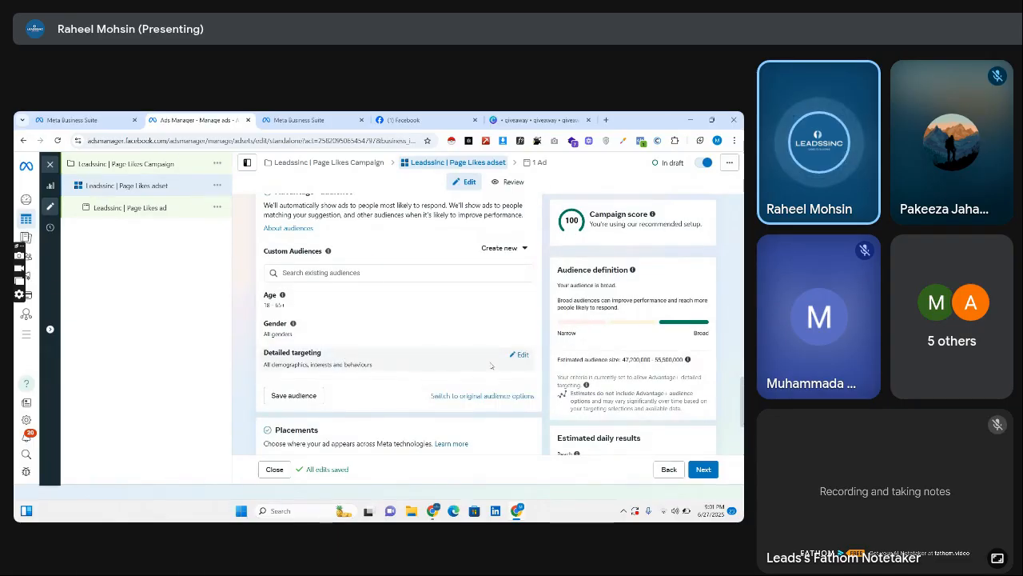
{"action": "left_click", "coordinate": [515, 364]}
{"action": "left_click", "coordinate": [406, 383]}
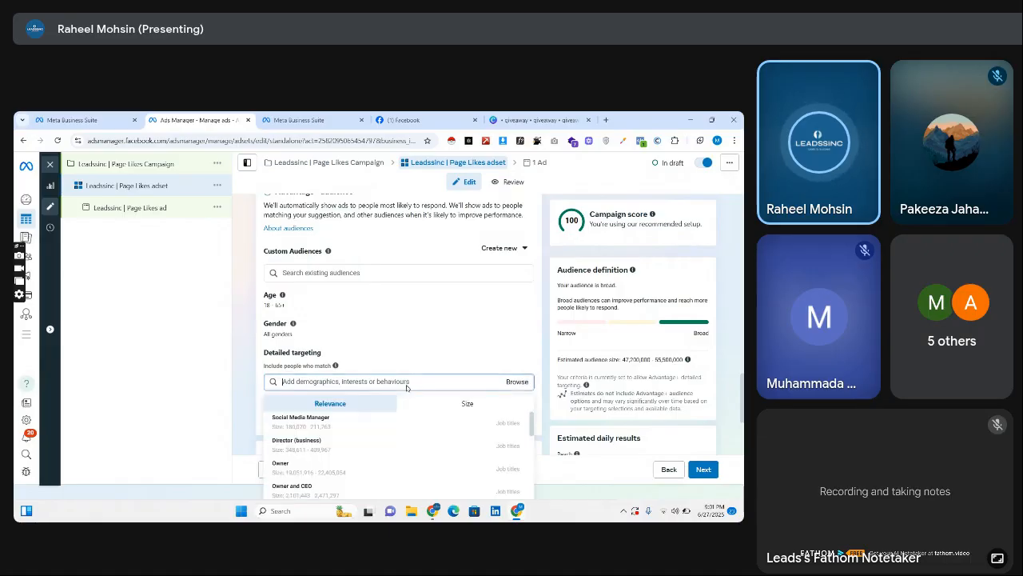
{"action": "type", "text": "graphic"}
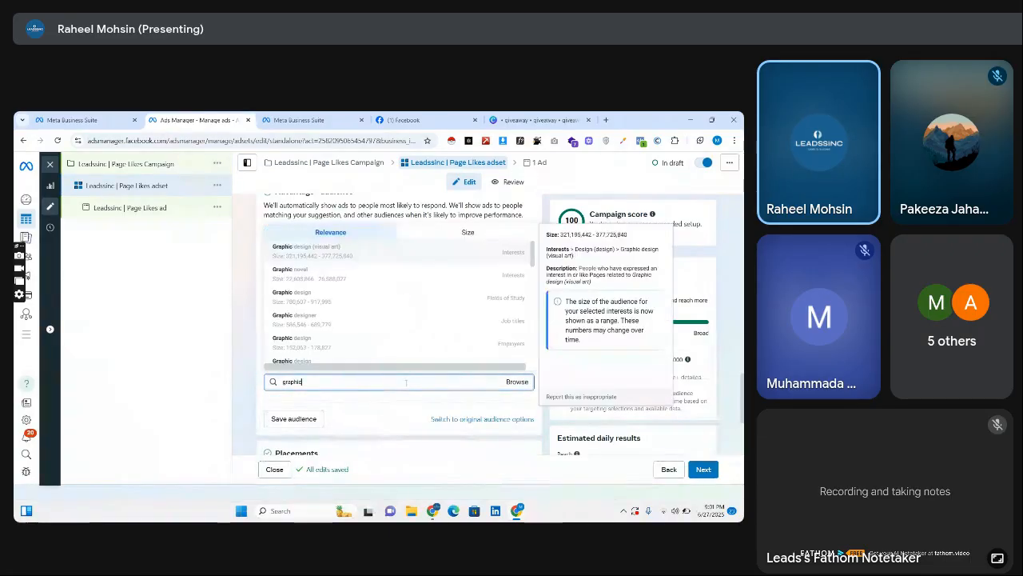
{"action": "scroll", "coordinate": [379, 263], "scroll_direction": "down", "scroll_amount": 1}
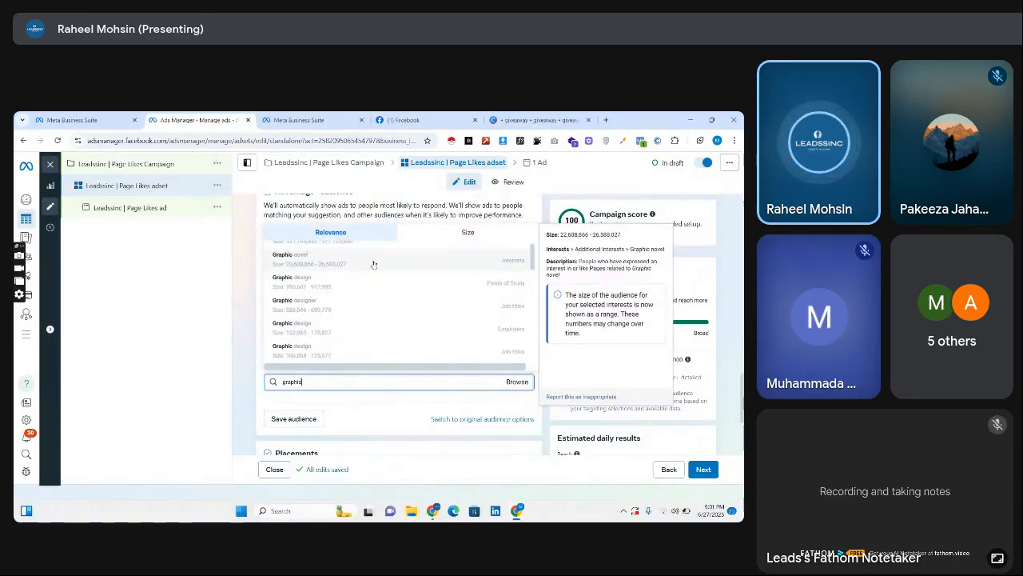
{"action": "scroll", "coordinate": [425, 251], "scroll_direction": "up", "scroll_amount": 1}
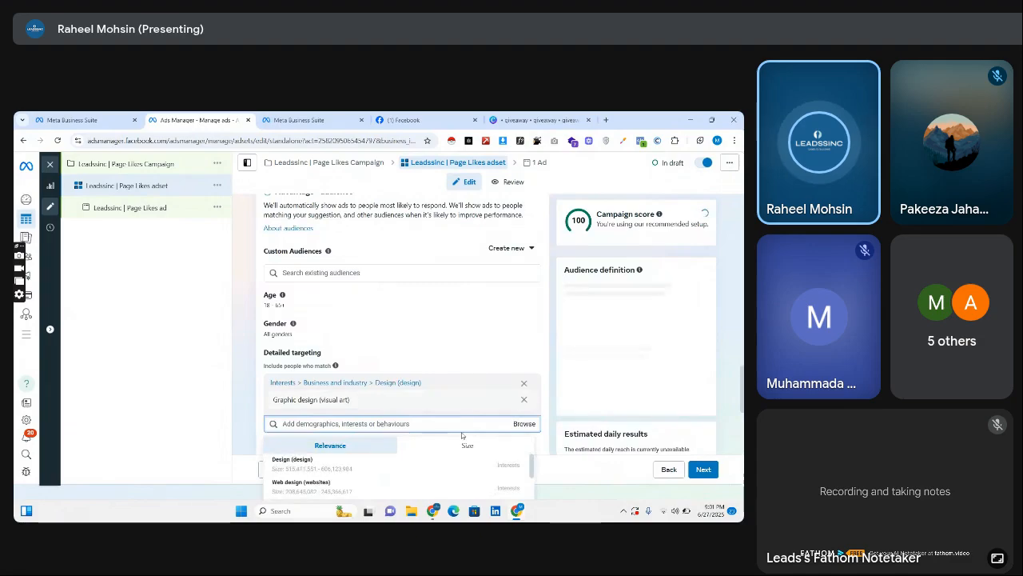
{"action": "left_click", "coordinate": [244, 397]}
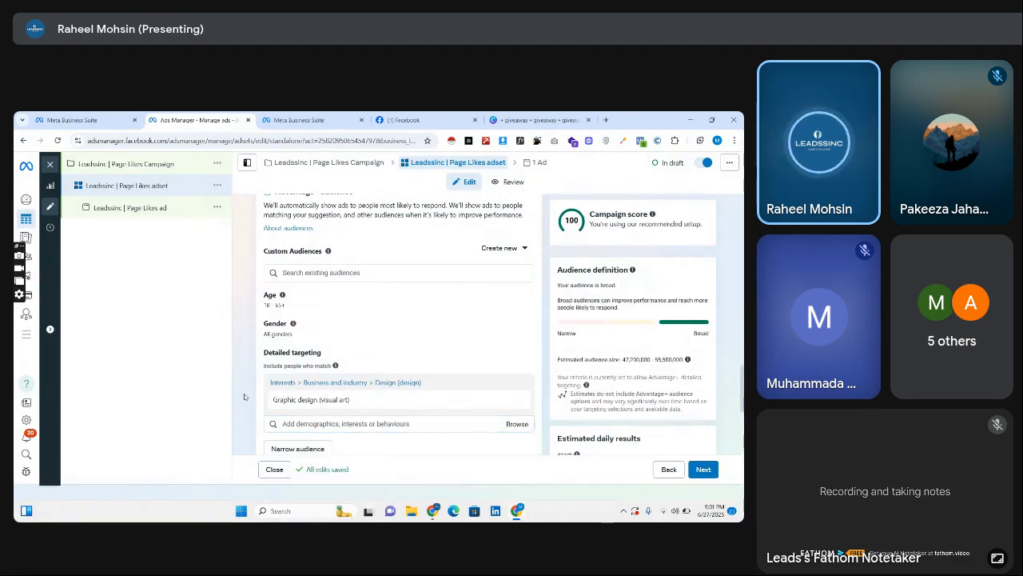
Add the interests Web design (websites) and Digital marketing (marketing) to the ad set's detailed targeting.
{"action": "scroll", "coordinate": [479, 336], "scroll_direction": "down", "scroll_amount": 3}
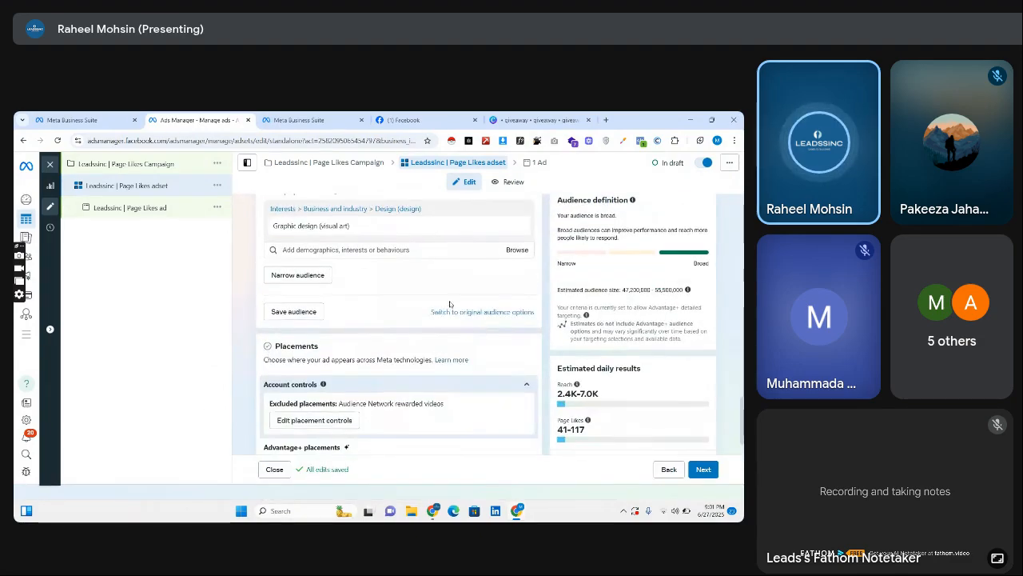
{"action": "left_click", "coordinate": [422, 250]}
{"action": "mouse_move", "coordinate": [329, 308]}
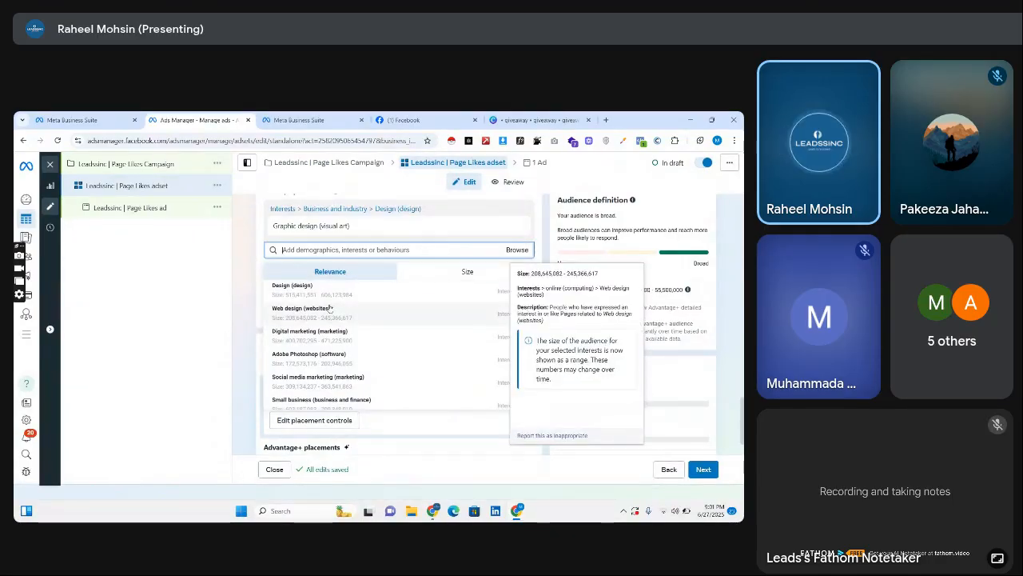
{"action": "left_click", "coordinate": [332, 319]}
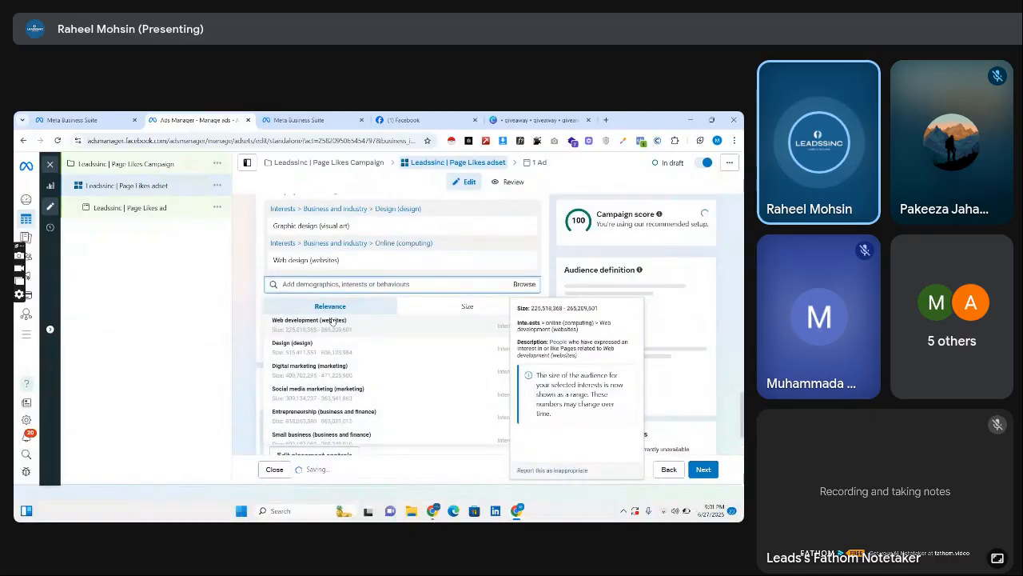
{"action": "left_click", "coordinate": [346, 376]}
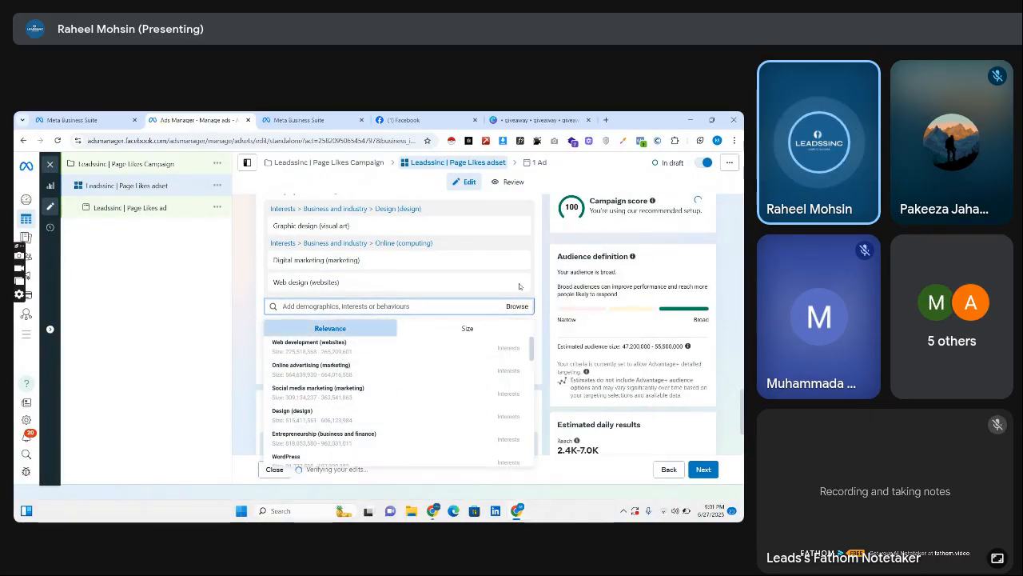
Continue to the Leadssinc | Page Likes ad and review its identity, ad setup, creative options and tracking sections.
{"action": "left_click", "coordinate": [703, 470]}
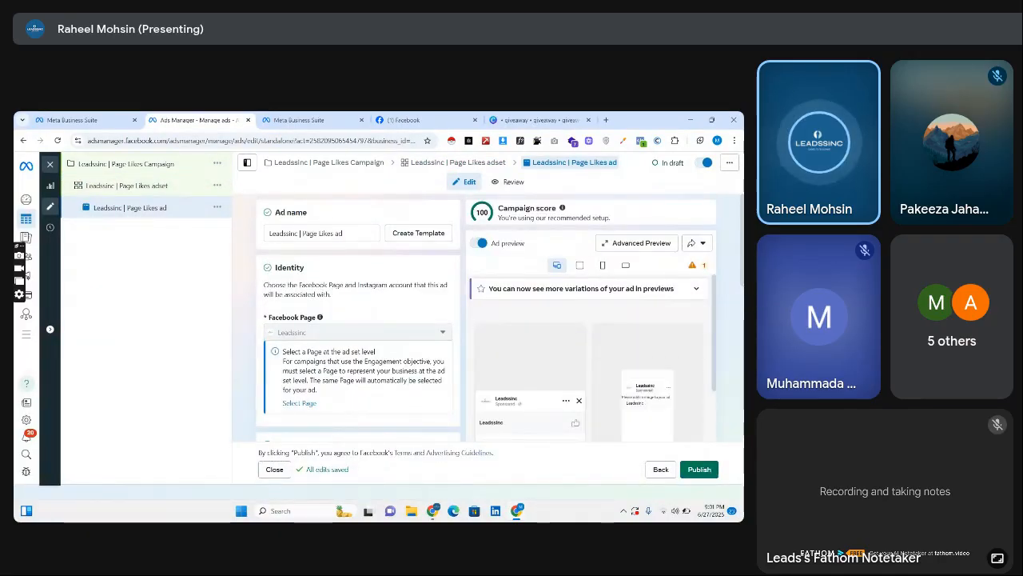
{"action": "scroll", "coordinate": [358, 320], "scroll_direction": "down", "scroll_amount": 5}
{"action": "scroll", "coordinate": [740, 207], "scroll_direction": "up", "scroll_amount": 5}
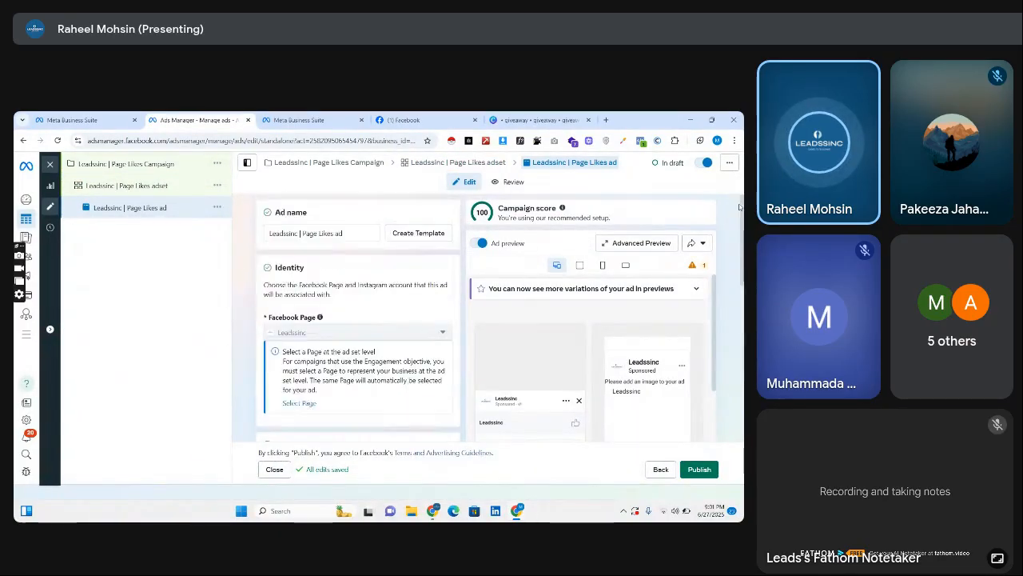
{"action": "scroll", "coordinate": [320, 264], "scroll_direction": "down", "scroll_amount": 5}
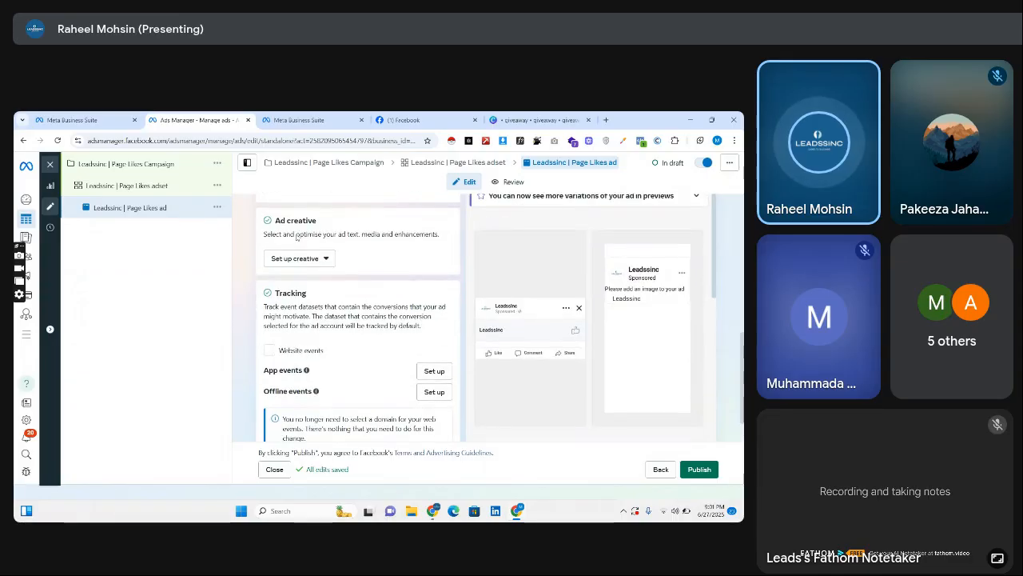
{"action": "left_click", "coordinate": [320, 258]}
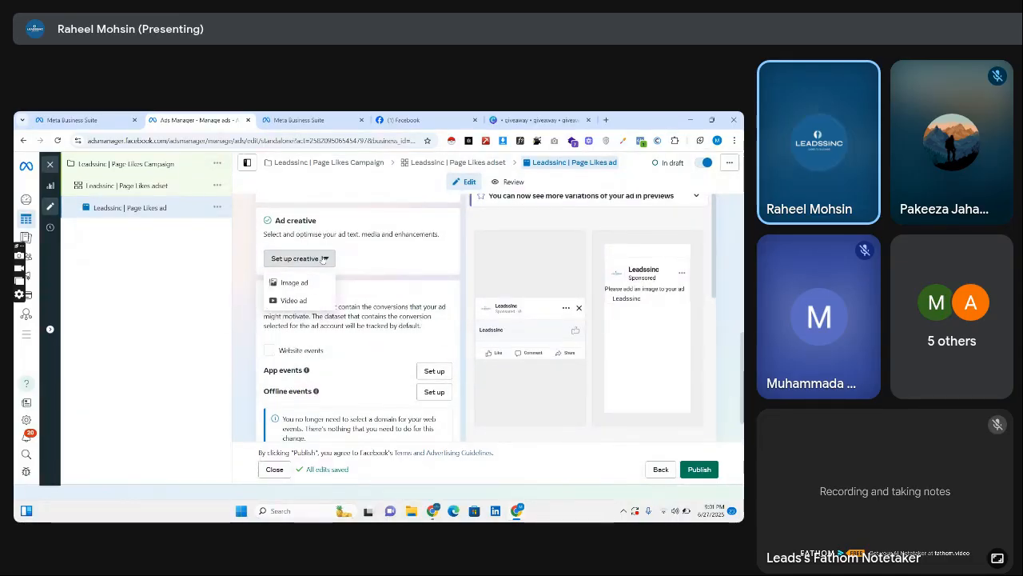
{"action": "left_click", "coordinate": [450, 309]}
{"action": "scroll", "coordinate": [360, 320], "scroll_direction": "up", "scroll_amount": 3}
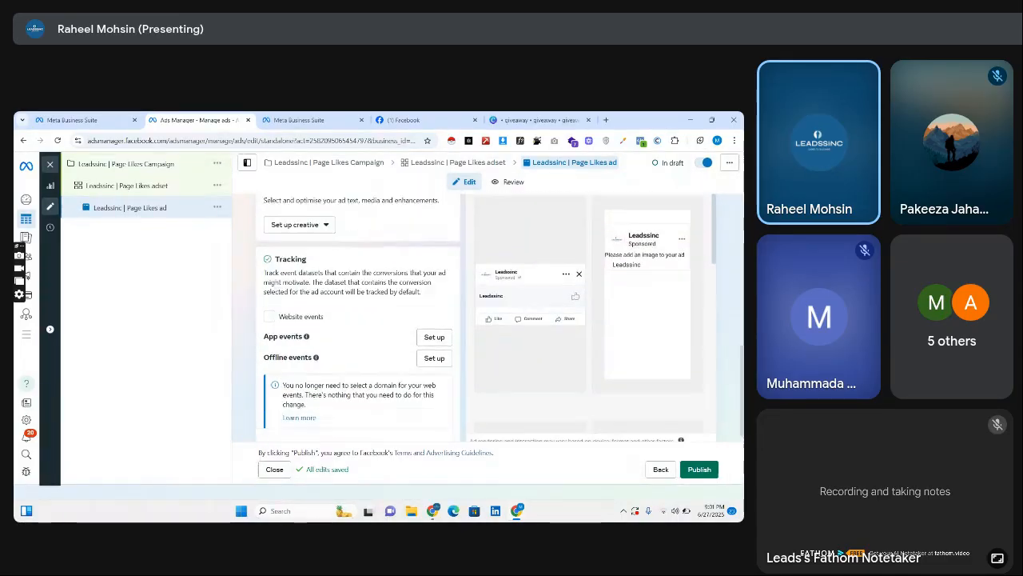
{"action": "scroll", "coordinate": [358, 319], "scroll_direction": "up", "scroll_amount": 5}
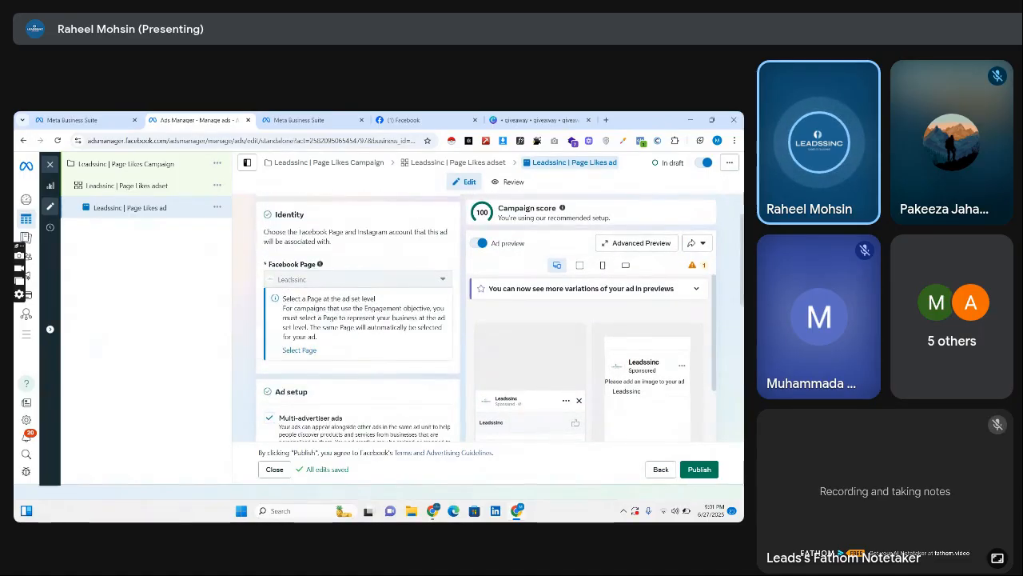
{"action": "scroll", "coordinate": [352, 350], "scroll_direction": "down", "scroll_amount": 5}
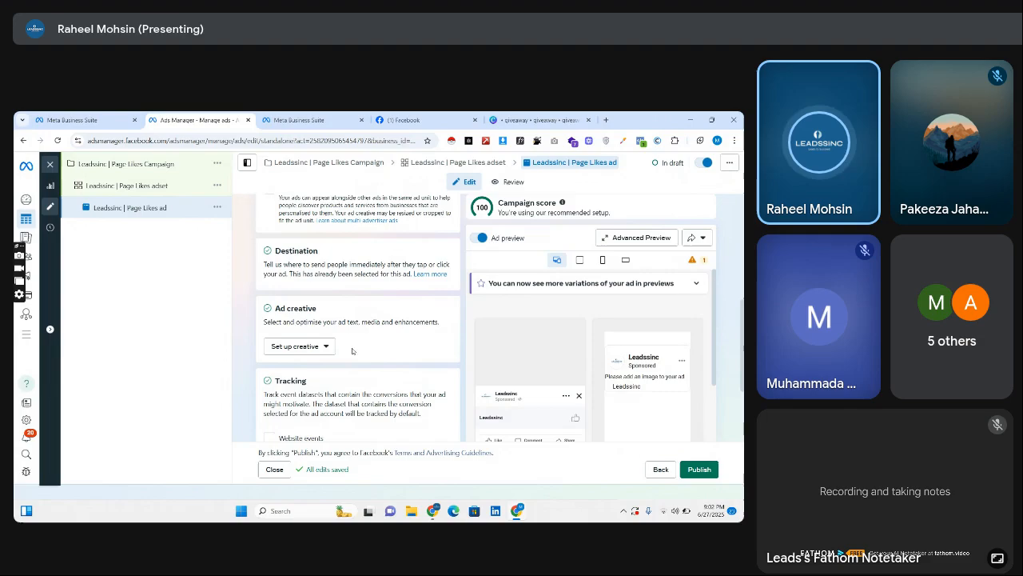
{"action": "left_click", "coordinate": [302, 346]}
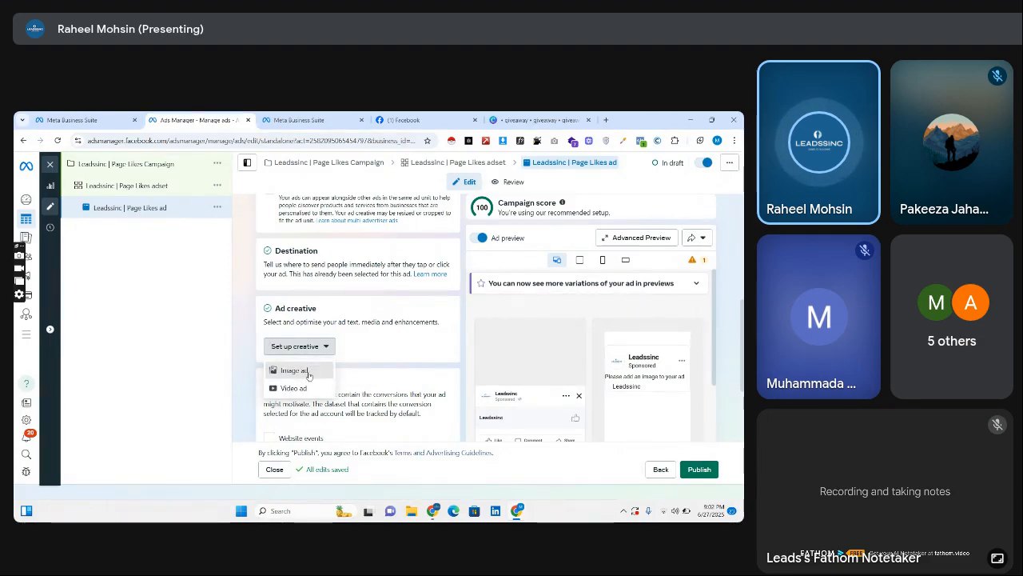
{"action": "left_click", "coordinate": [309, 371]}
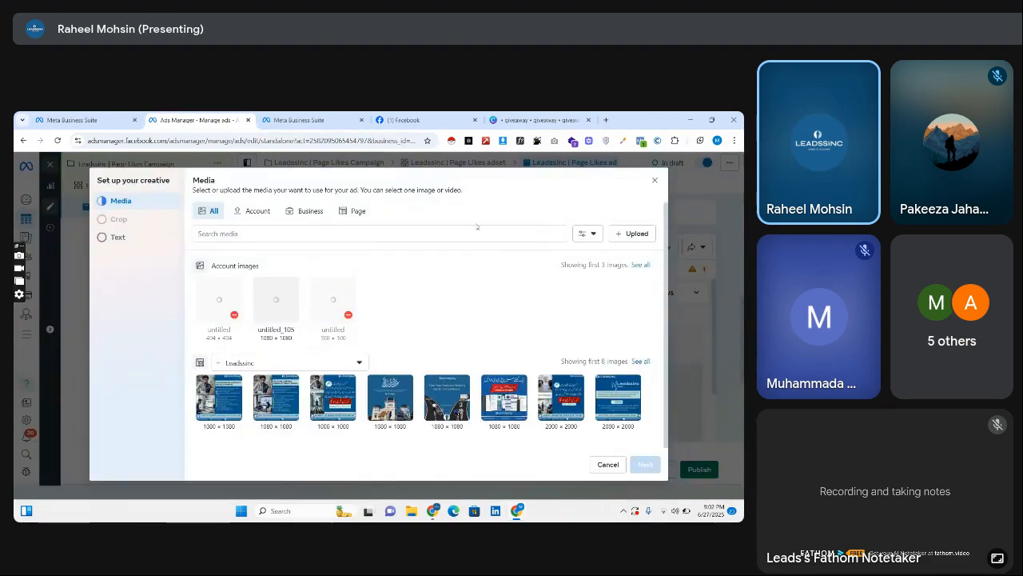
{"action": "left_click", "coordinate": [653, 179]}
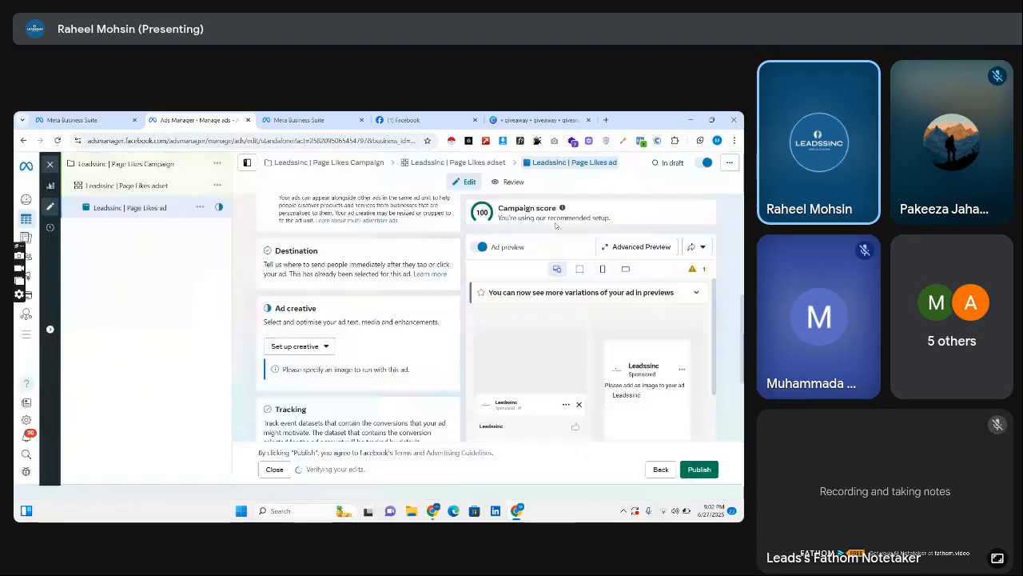
Set up the ad creative as a video ad using the 1080 × 1080 Canva Pro giveaway video from the Leadssinc Page media.
{"action": "left_click", "coordinate": [303, 346]}
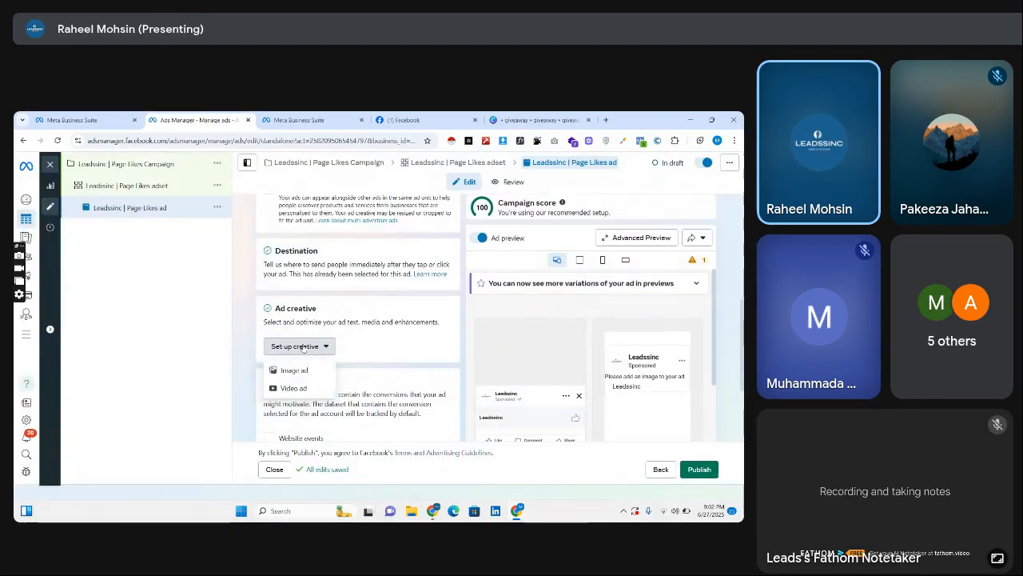
{"action": "left_click", "coordinate": [293, 388]}
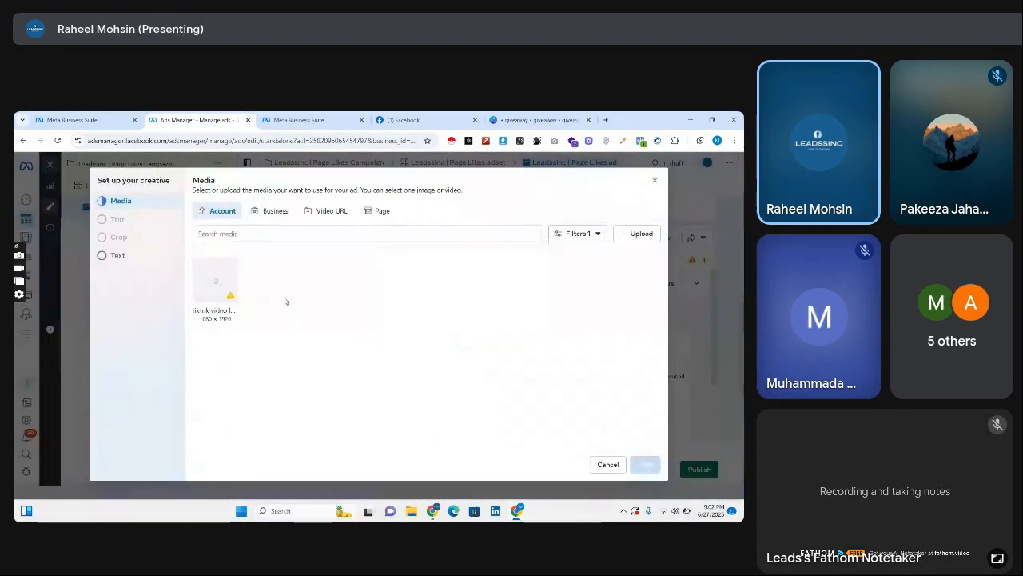
{"action": "left_click", "coordinate": [272, 211]}
{"action": "left_click", "coordinate": [343, 212]}
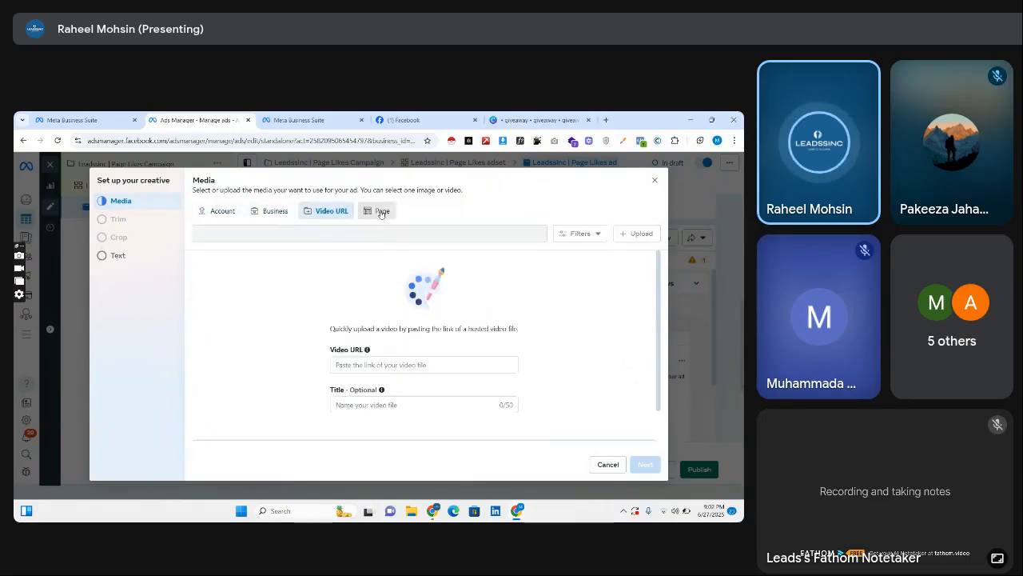
{"action": "left_click", "coordinate": [377, 211]}
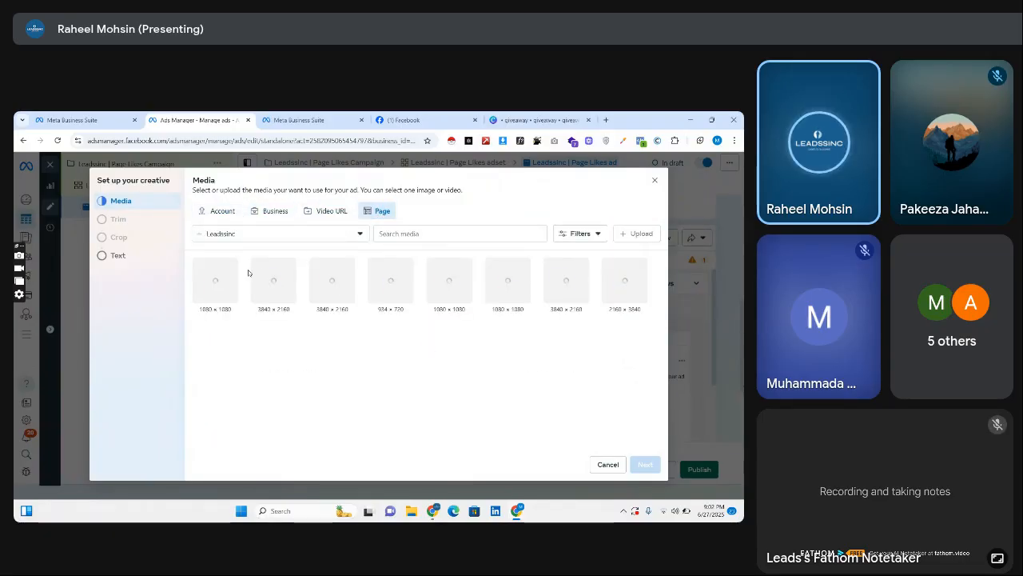
{"action": "left_click", "coordinate": [228, 290]}
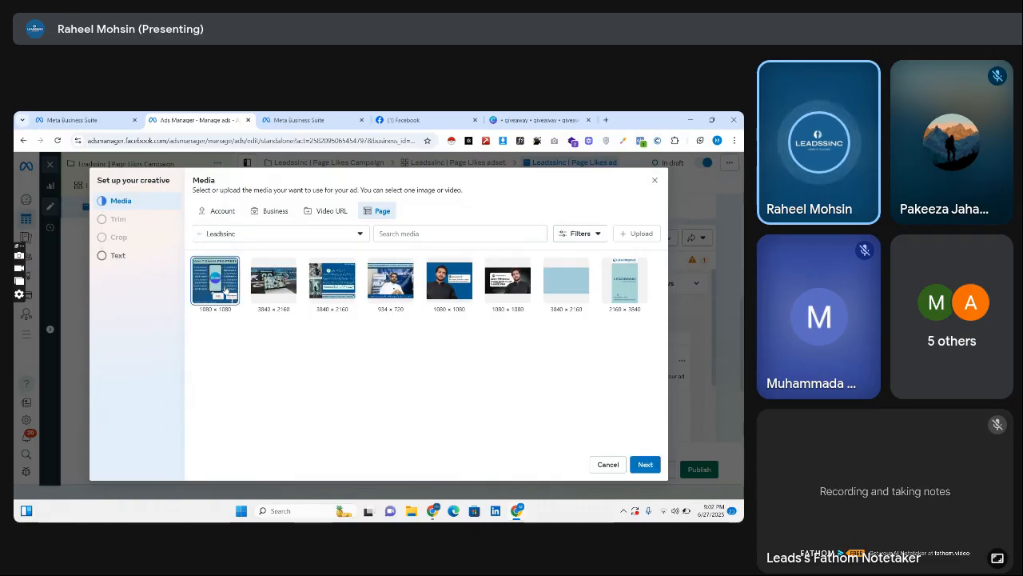
{"action": "left_click", "coordinate": [645, 465]}
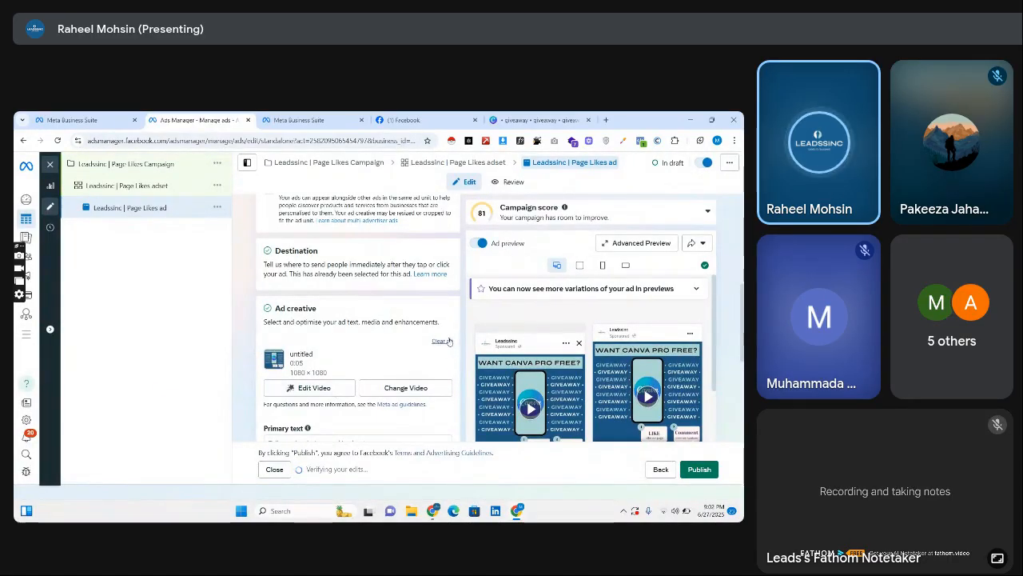
Paste the copied giveaway copy starting "We're giving Canva Pro access to 10 lucky people!" as the ad's primary text.
{"action": "scroll", "coordinate": [358, 383], "scroll_direction": "down", "scroll_amount": 1}
{"action": "scroll", "coordinate": [349, 373], "scroll_direction": "down", "scroll_amount": 2}
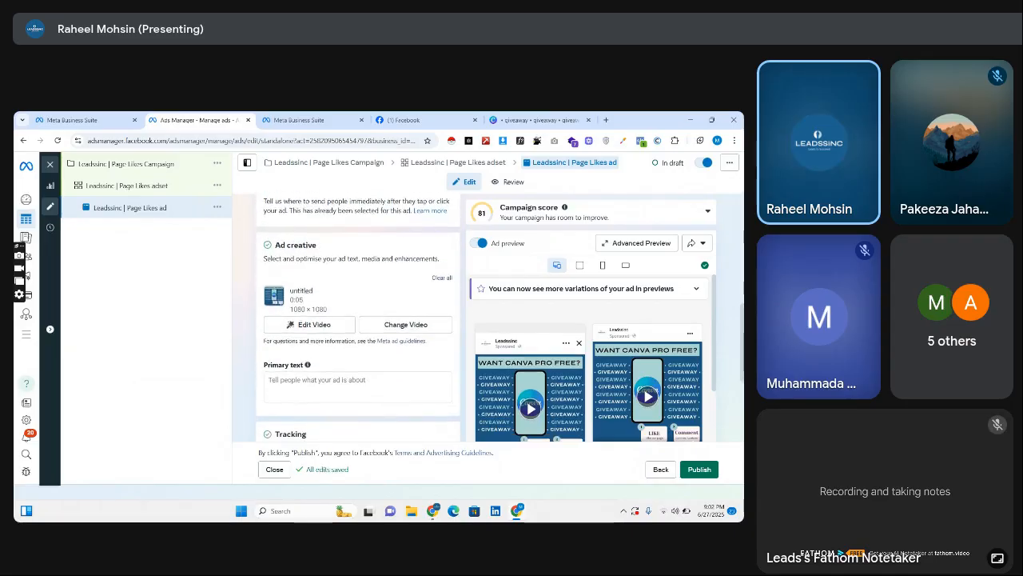
{"action": "left_click", "coordinate": [350, 373]}
{"action": "type", "text": "We're giving Canva Pro access to 10 lucky people!  👉 Like our page 💬 Comment \"Leadssinc\" 📩 DM a screenshot  ✅ That's it – you're in the giveaway!"}
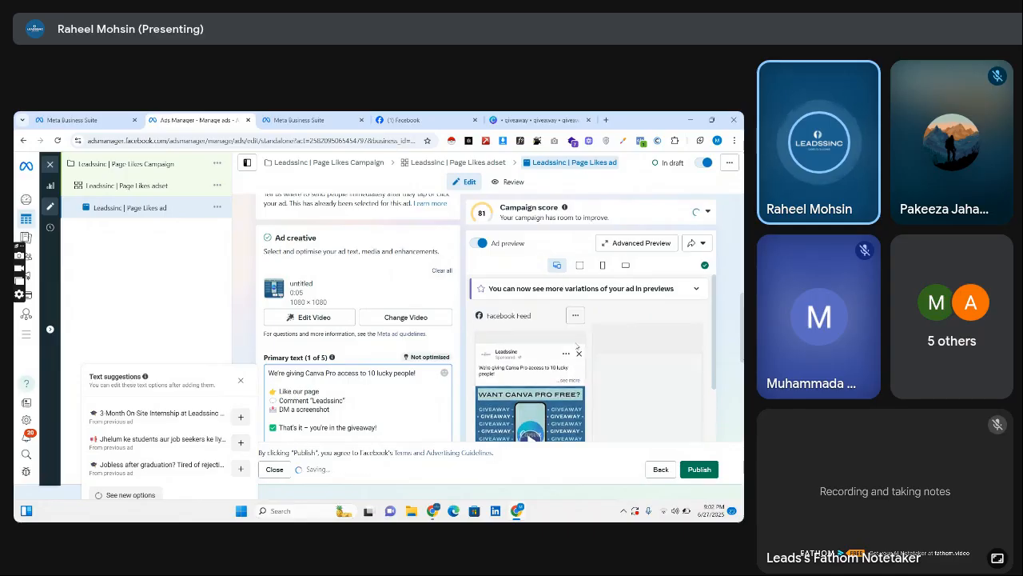
Publish the ad and find Leadssinc | Page Likes ad in the ads list to check its delivery.
{"action": "scroll", "coordinate": [480, 320], "scroll_direction": "down", "scroll_amount": 5}
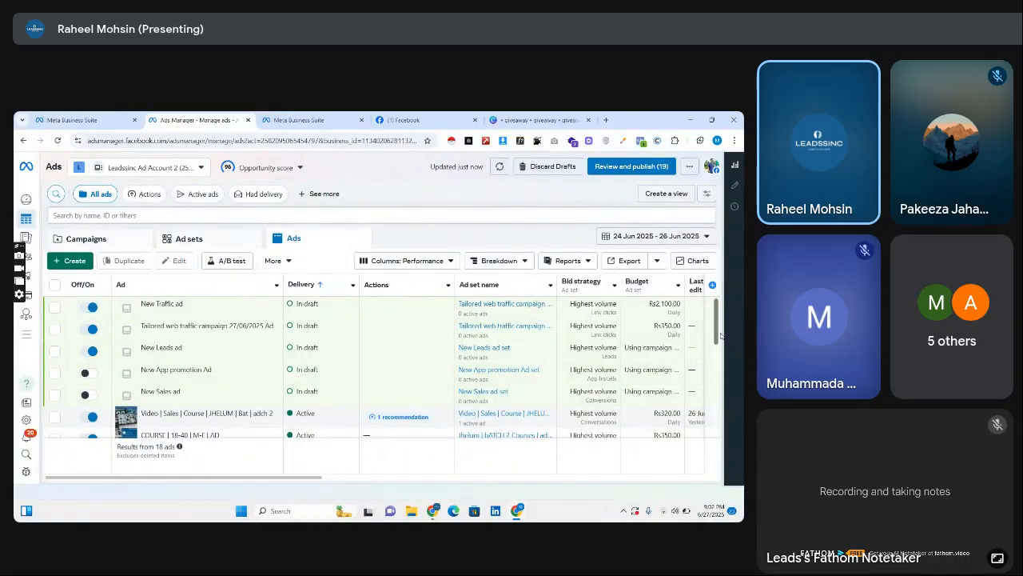
{"action": "scroll", "coordinate": [720, 336], "scroll_direction": "down", "scroll_amount": 3}
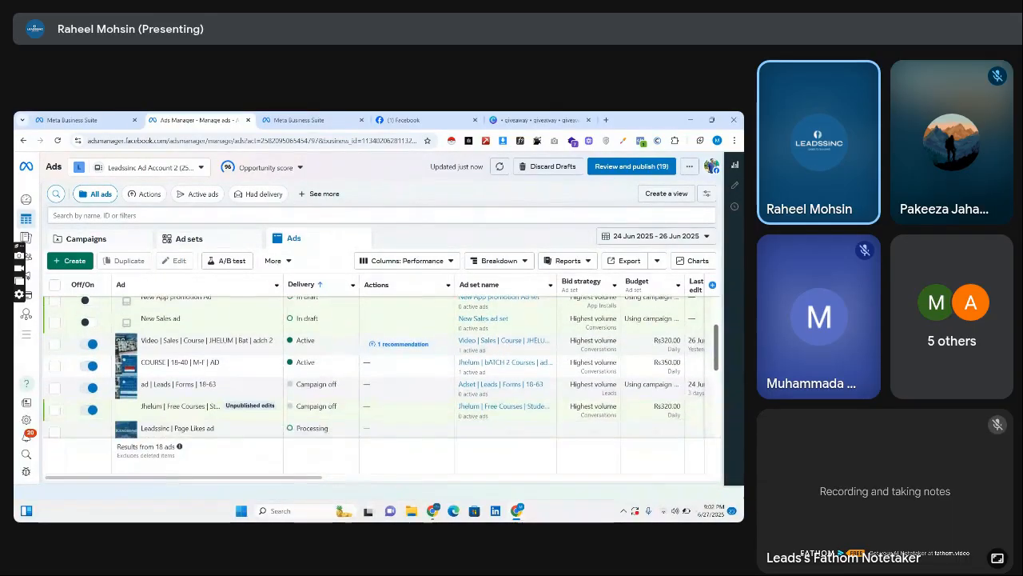
{"action": "scroll", "coordinate": [720, 344], "scroll_direction": "down", "scroll_amount": 1}
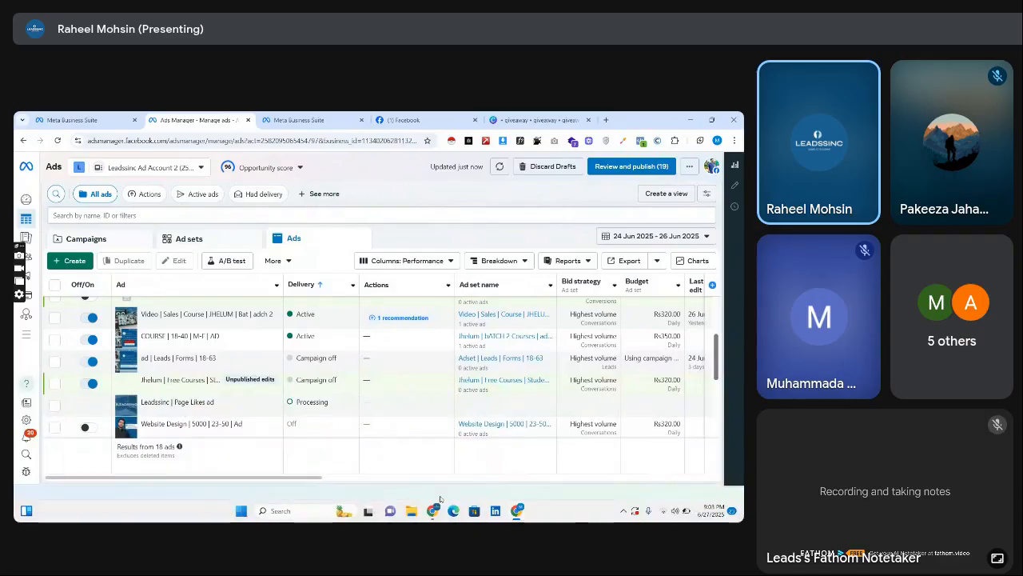
Switch to the Google Meet call in the other Chrome window and dismiss the notice about the call ending.
{"action": "mouse_move", "coordinate": [433, 513]}
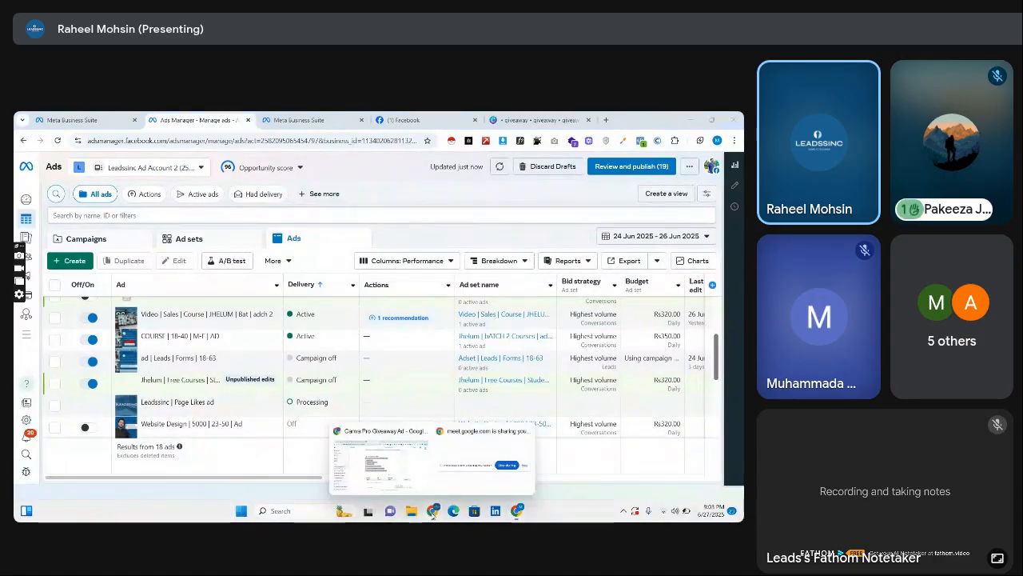
{"action": "left_click", "coordinate": [380, 455]}
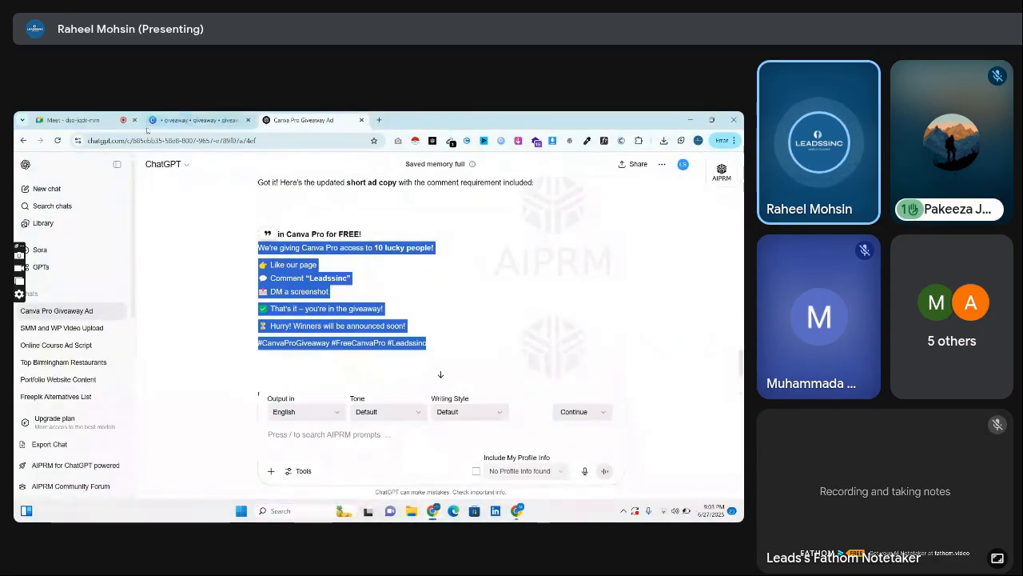
{"action": "left_click", "coordinate": [76, 120]}
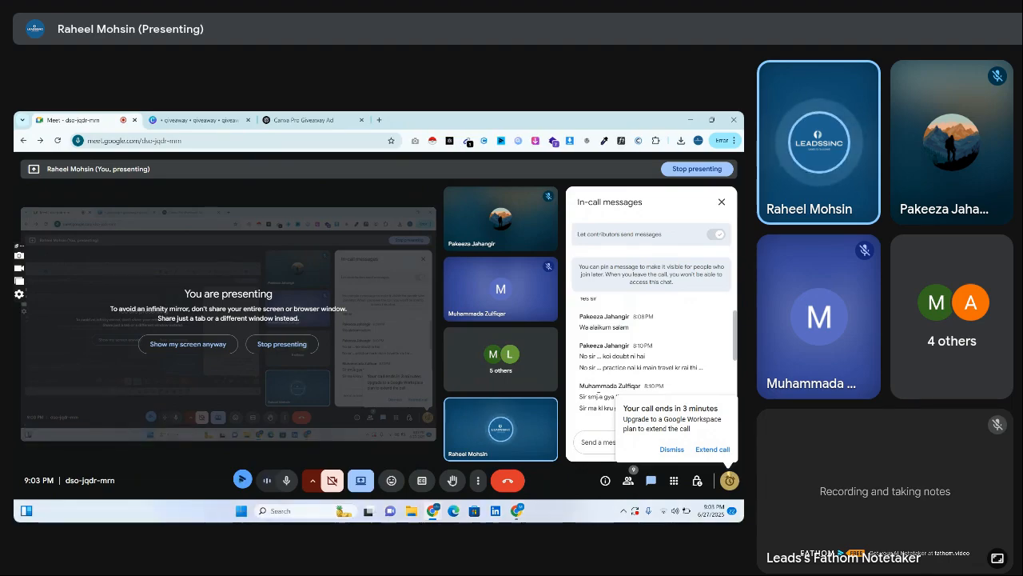
{"action": "left_click", "coordinate": [670, 451]}
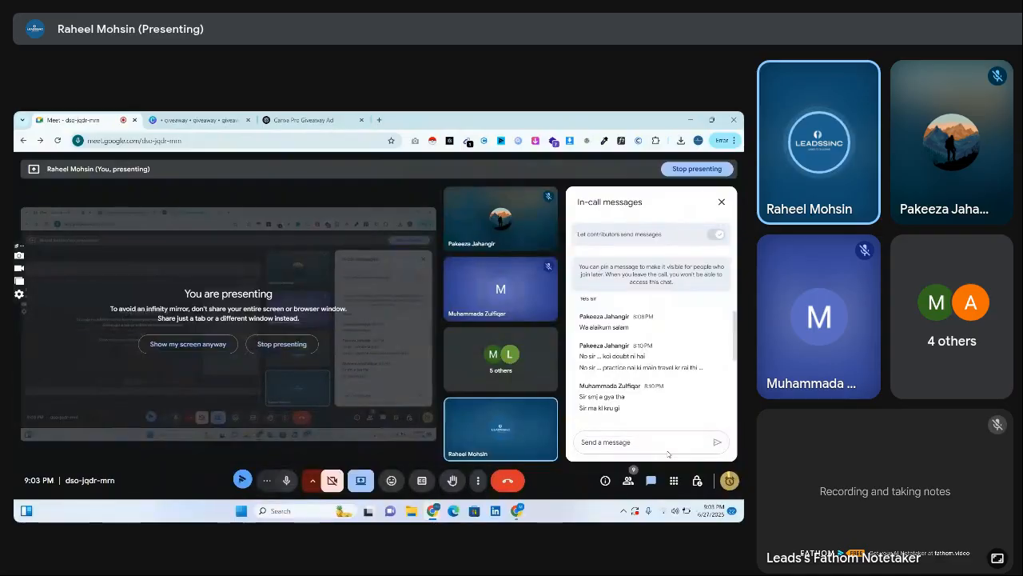